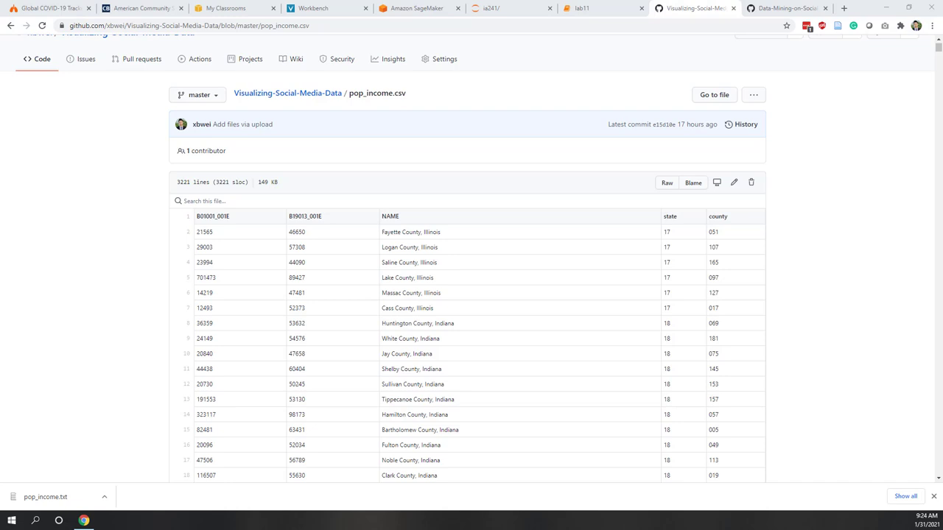
Review the Global COVID-19 Tracker page and the Census Bureau's American Community Survey 1-Year data page as data sources.
left_click(34, 9)
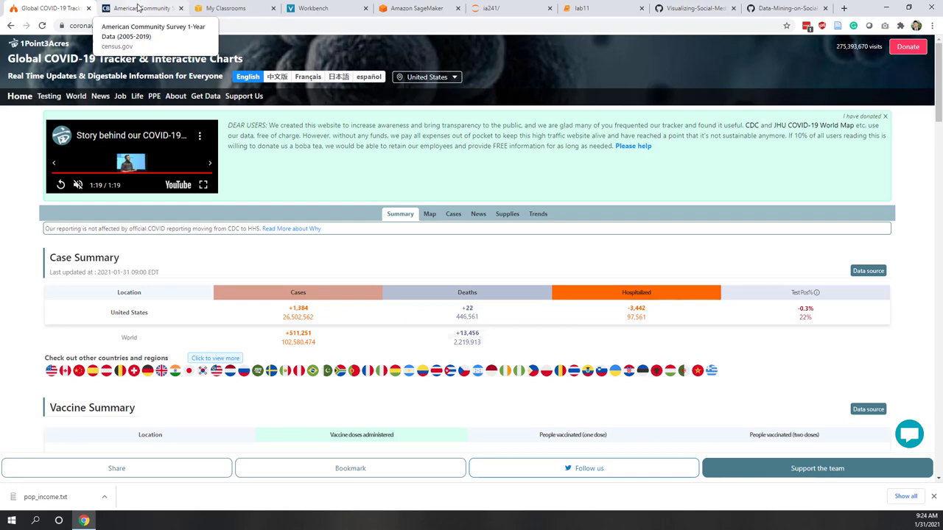
left_click(137, 7)
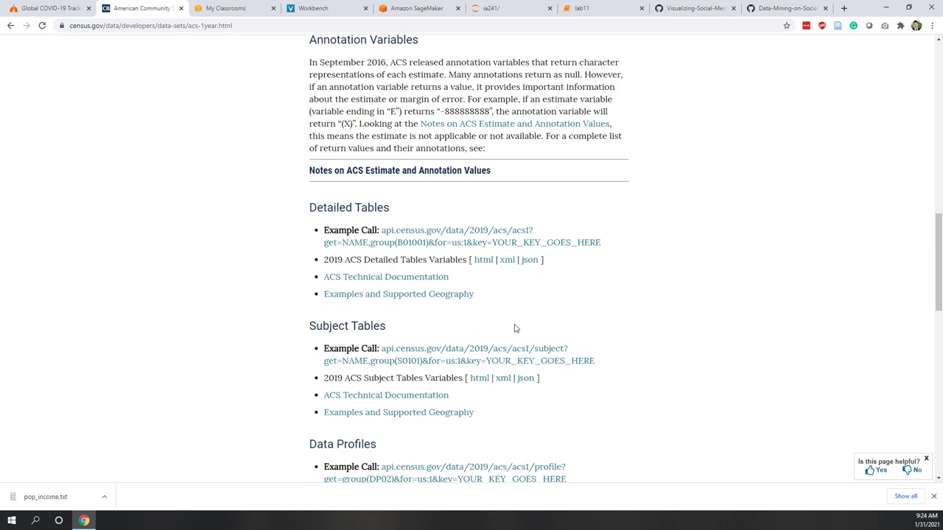
scroll(257, 198, "up", 2)
scroll(375, 246, "up", 5)
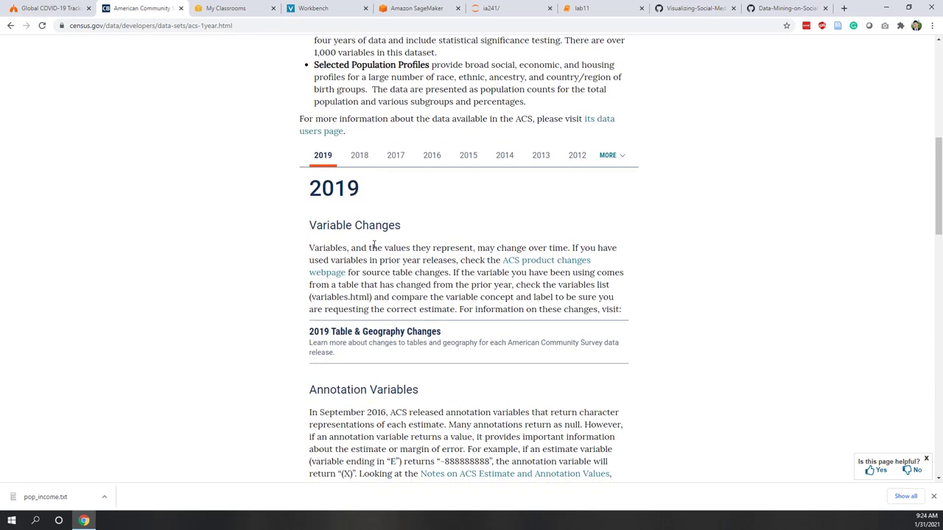
Examine the Census API request in the lab11 notebook, focusing on the B01001_001E and B19013_001E variables in the URL.
left_click(586, 8)
left_click(332, 168)
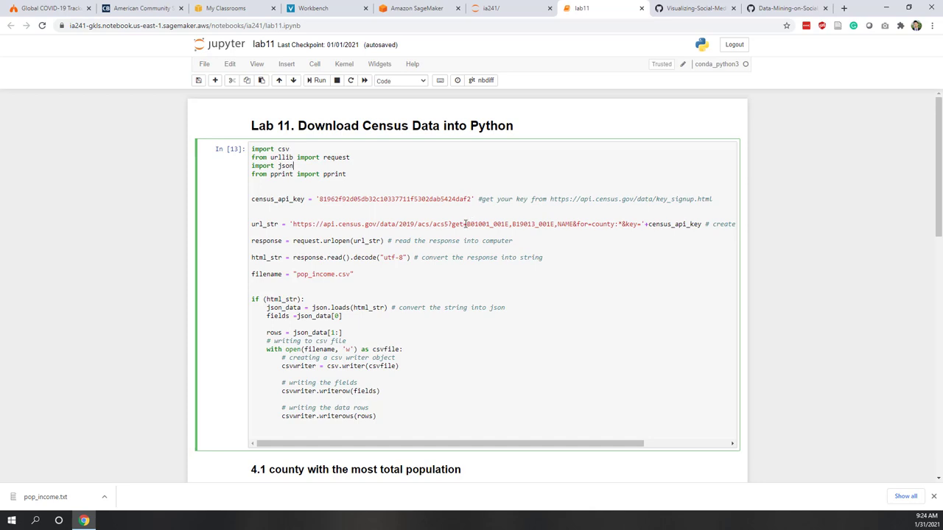
left_click_drag(466, 224, 555, 224)
left_click(539, 252)
Examine the Collect_Census_Data script on GitHub, including the comment on where to get a Census API key.
left_click(790, 9)
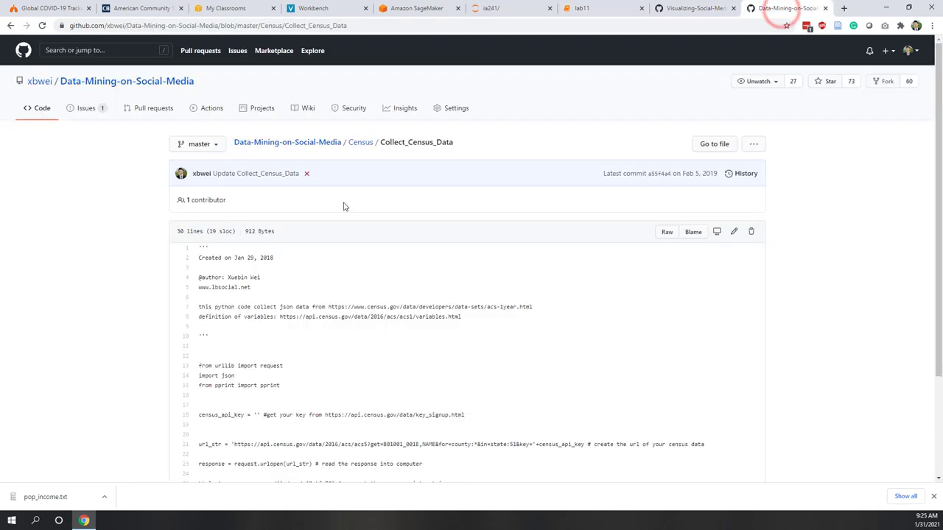
scroll(414, 308, "down", 1)
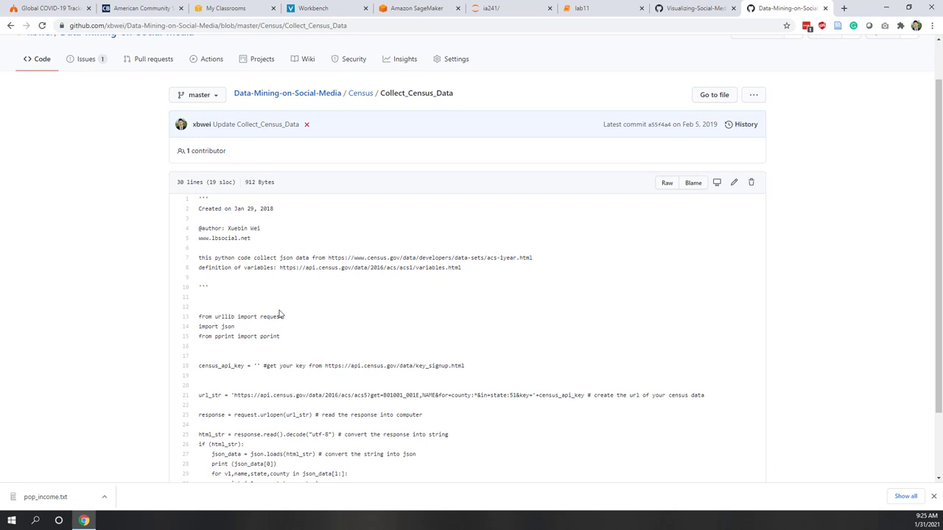
left_click_drag(294, 366, 469, 367)
left_click(470, 366)
Check the column headers of pop_income.csv on GitHub and save the raw file locally as pop_income.txt.
left_click(700, 8)
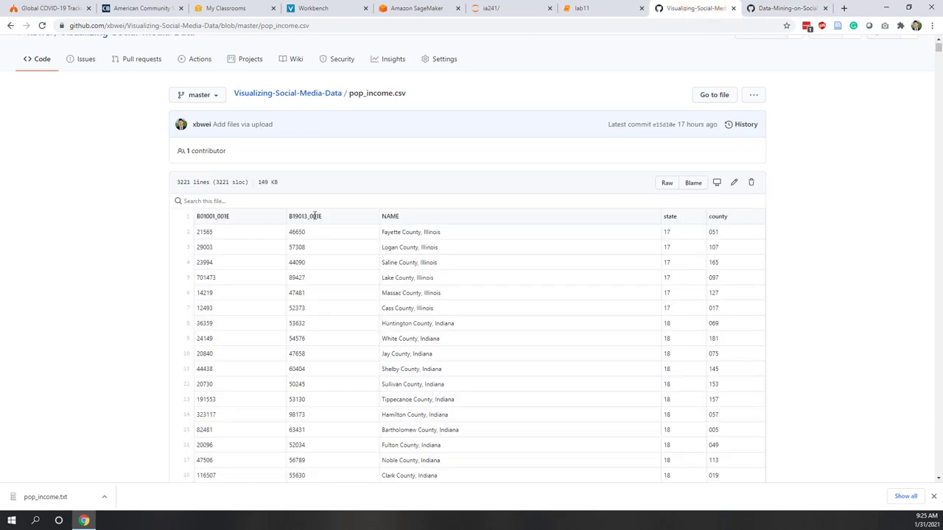
double_click(242, 216)
left_click(484, 183)
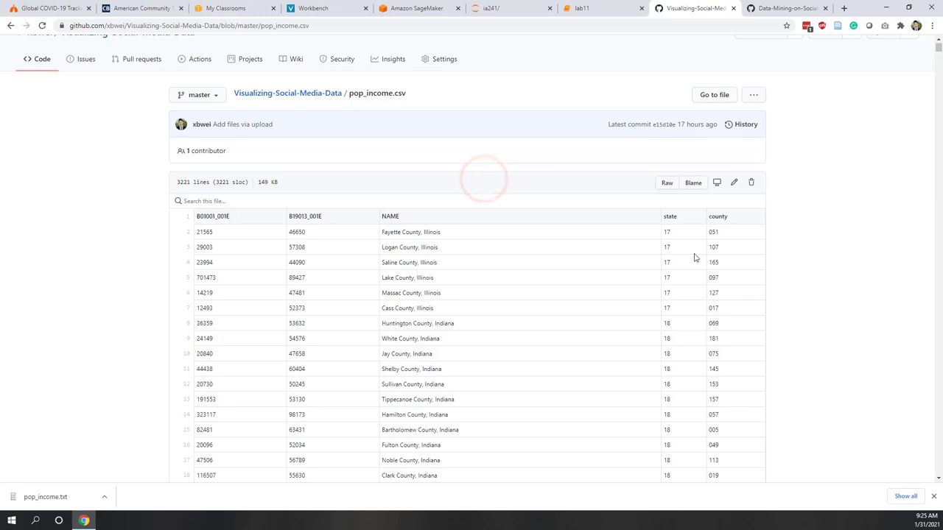
right_click(666, 182)
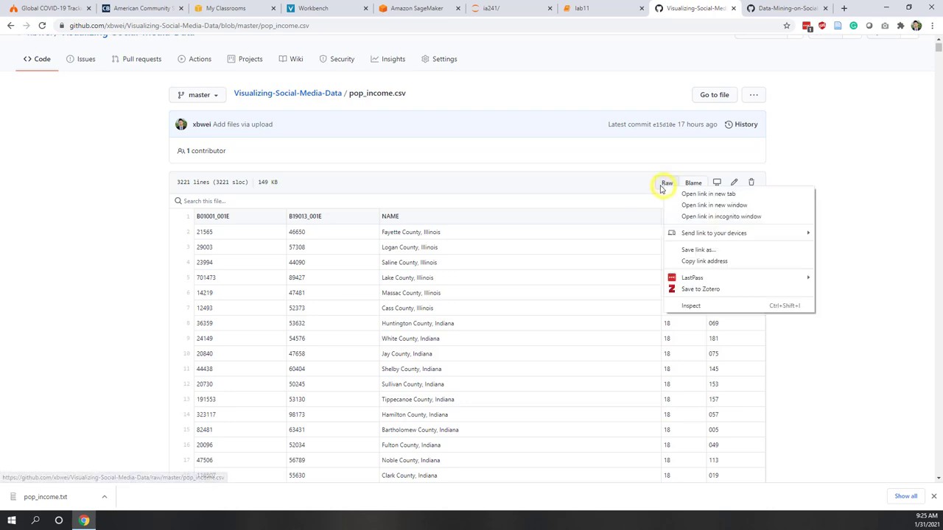
left_click(689, 257)
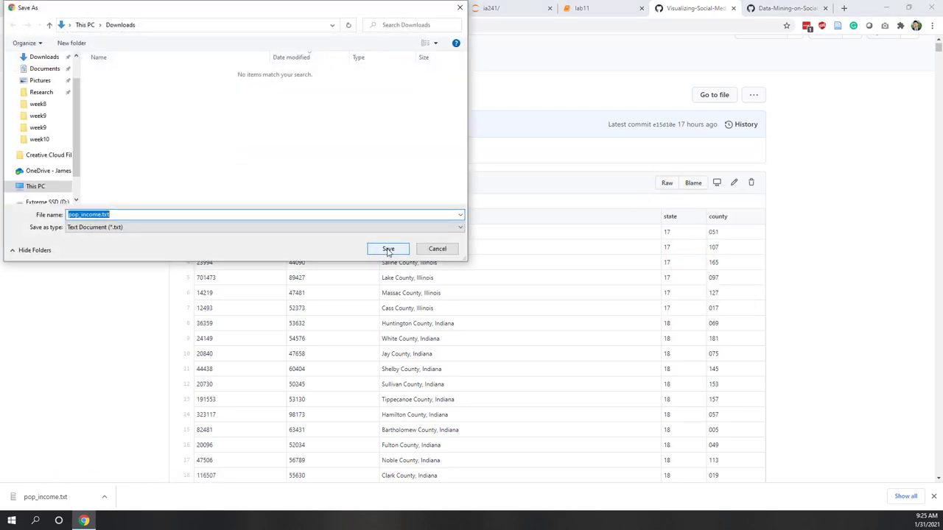
left_click(389, 250)
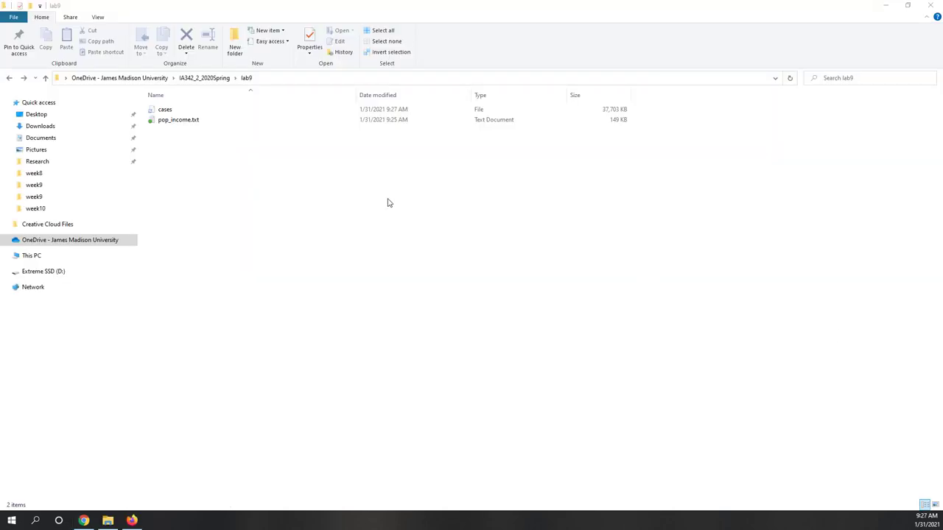
Rename pop_income.txt in the lab9 folder to pop_income.csv and accept the extension change.
left_click(242, 174)
left_click(188, 127)
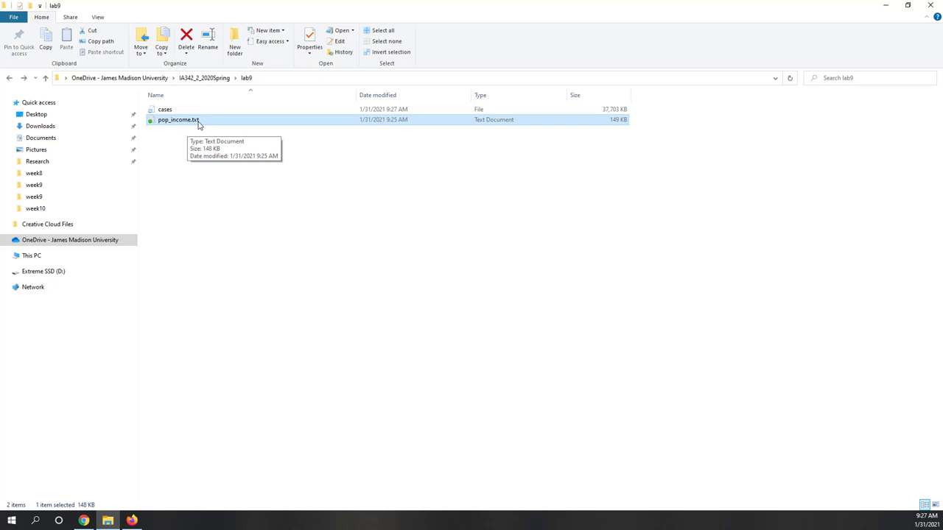
left_click(198, 120)
left_click(197, 120)
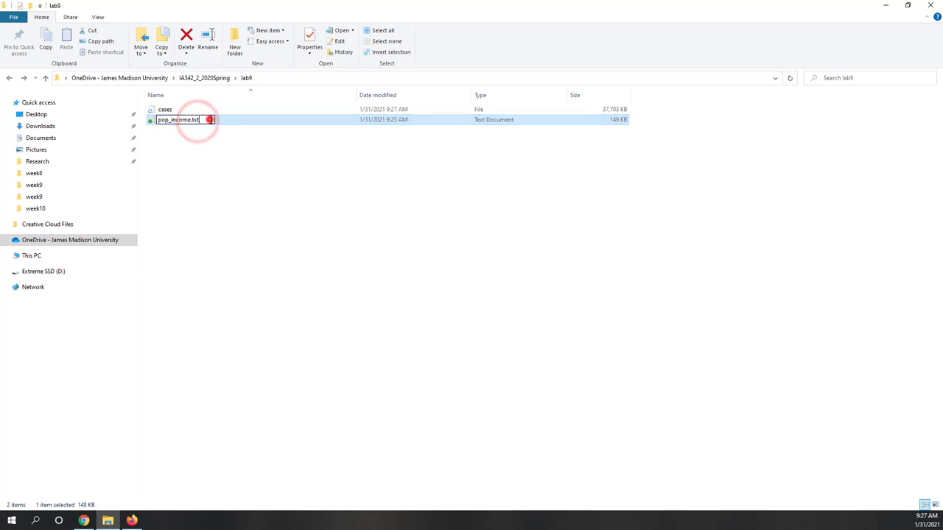
key("BackSpace")
key("BackSpace")
key("BackSpace")
type("csv")
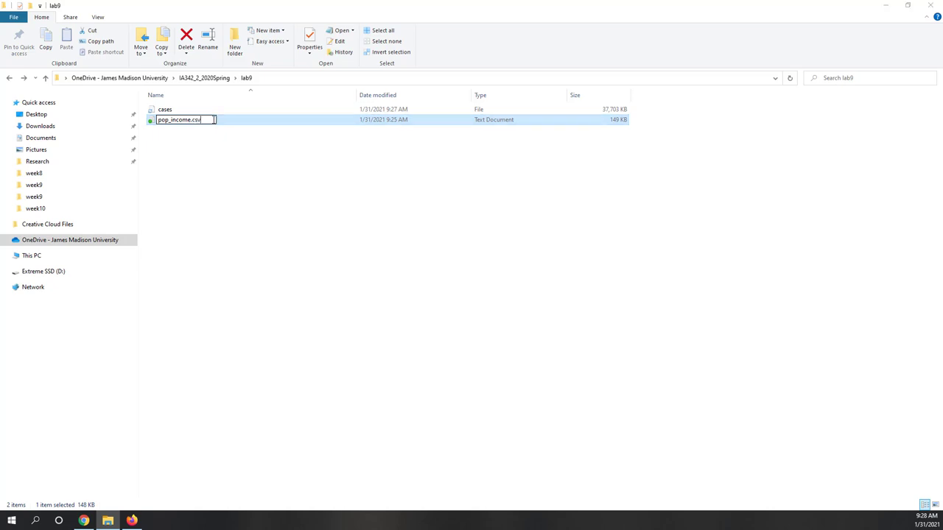
key("Return")
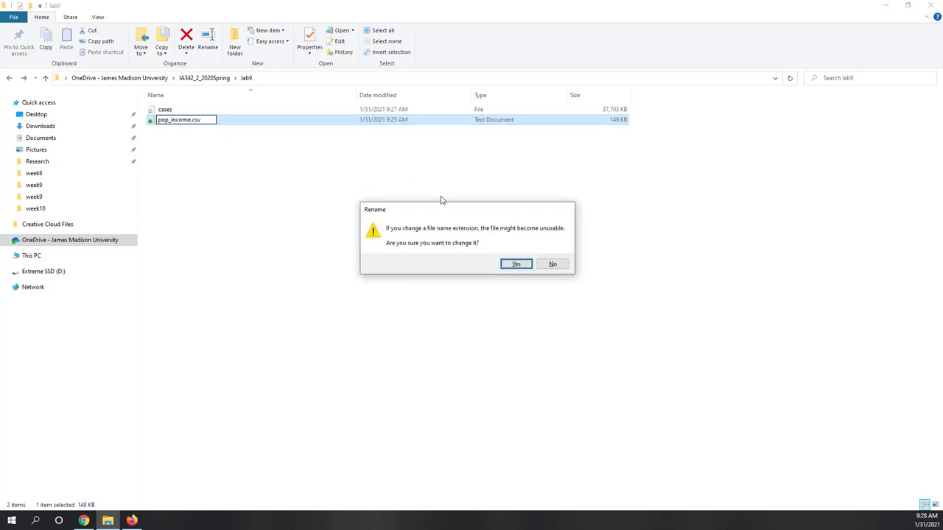
left_click(508, 266)
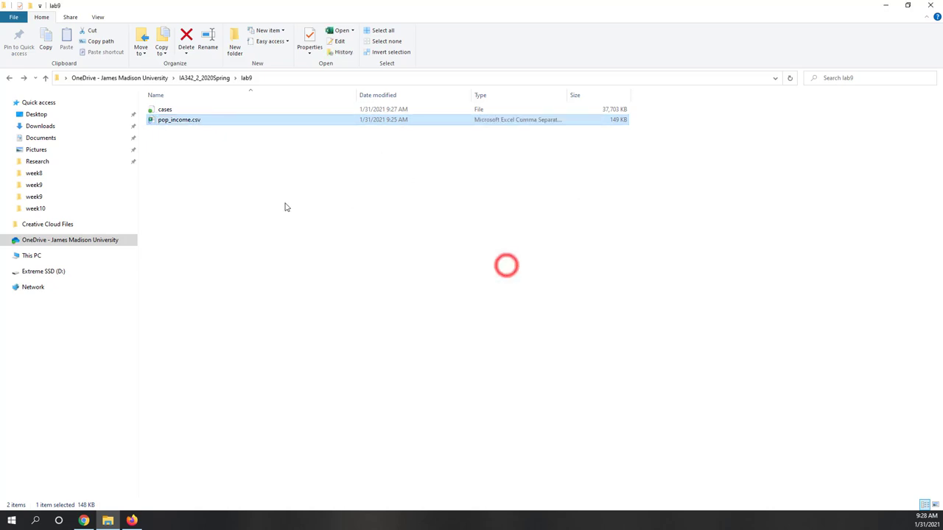
left_click(174, 110)
left_click(174, 110)
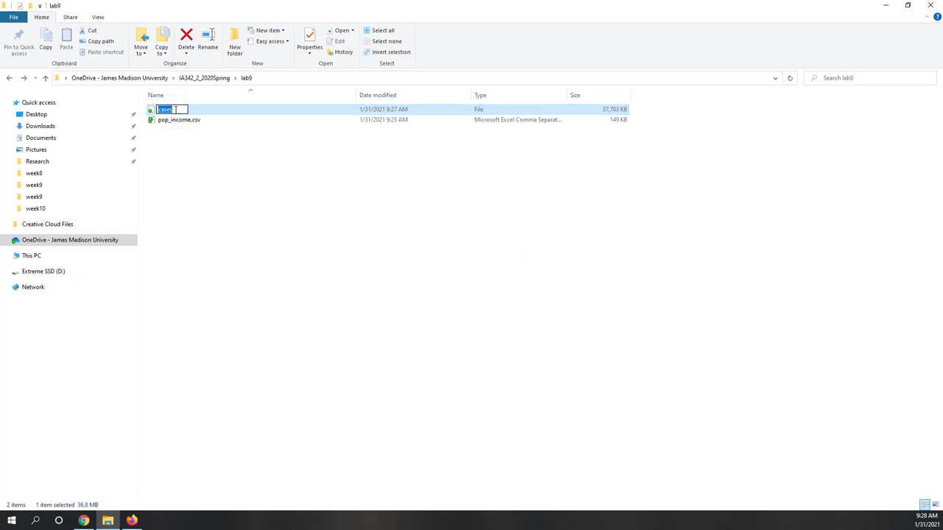
key("BackSpace")
key("Escape")
Rename the cases file in the lab9 folder to cases.csv.
left_click(170, 111)
left_click(170, 110)
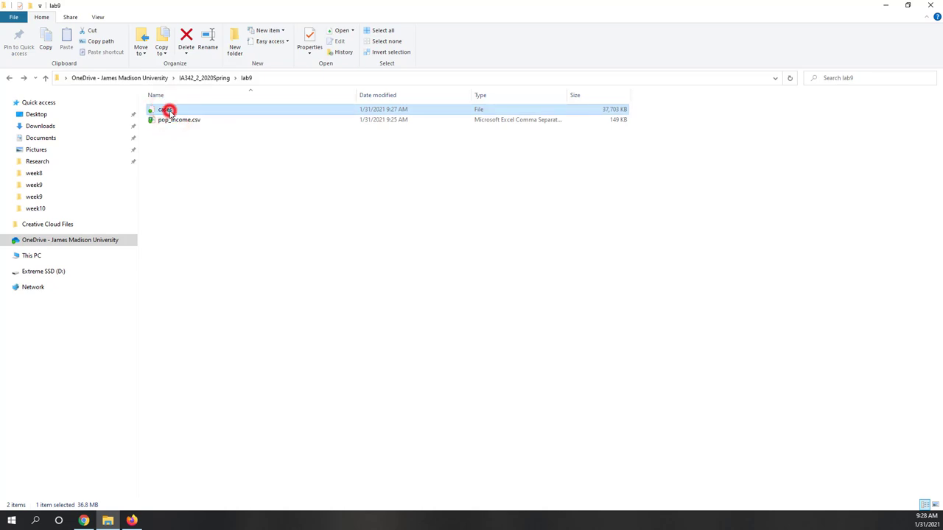
left_click(175, 109)
type(".csv")
key("Return")
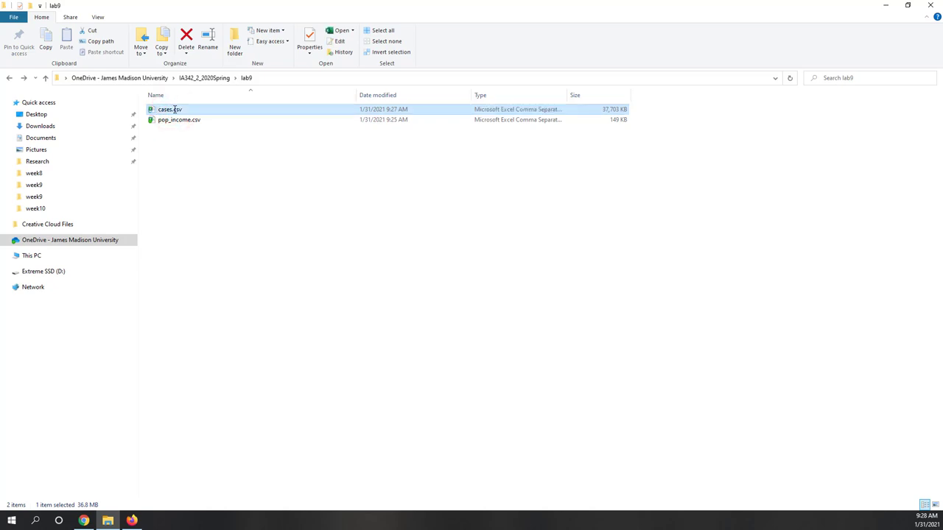
left_click(240, 152)
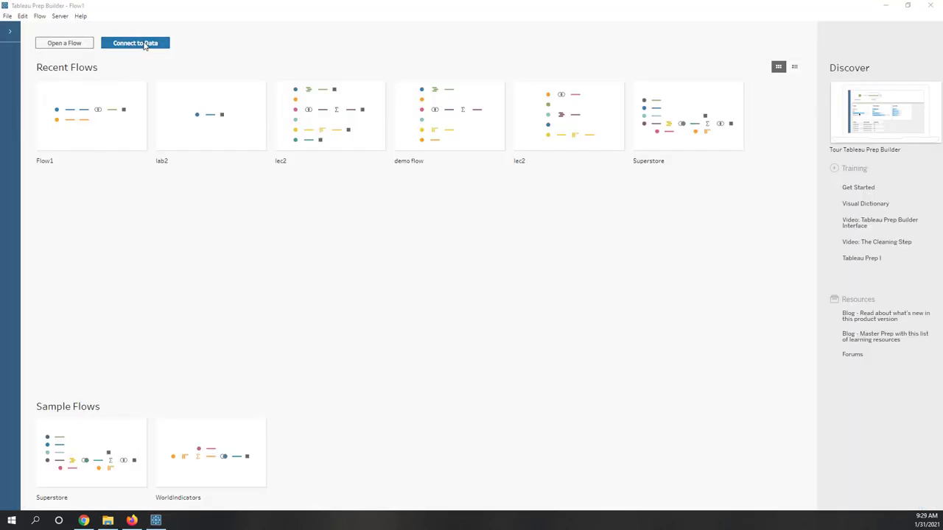
Connect the flow to the text file cases.csv in the OneDrive folder IA342_2_2020Spring/lab9.
left_click(144, 43)
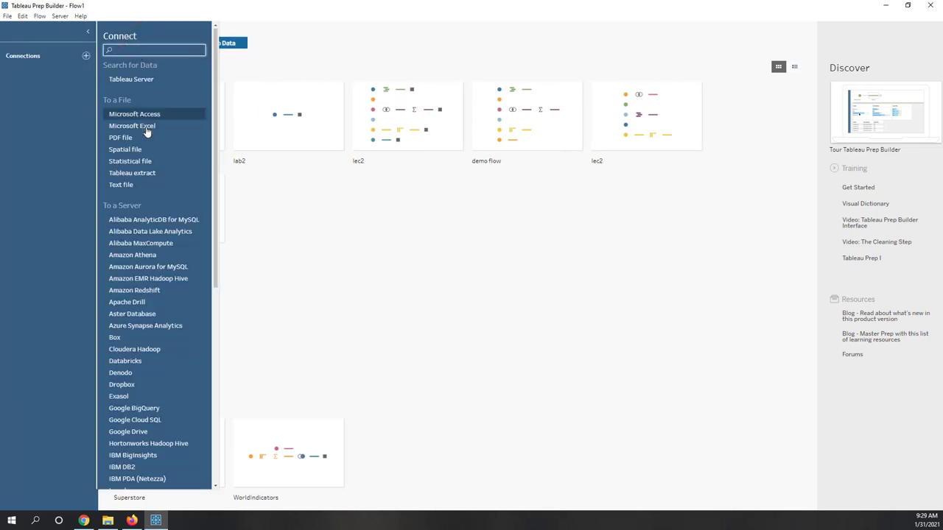
left_click(122, 185)
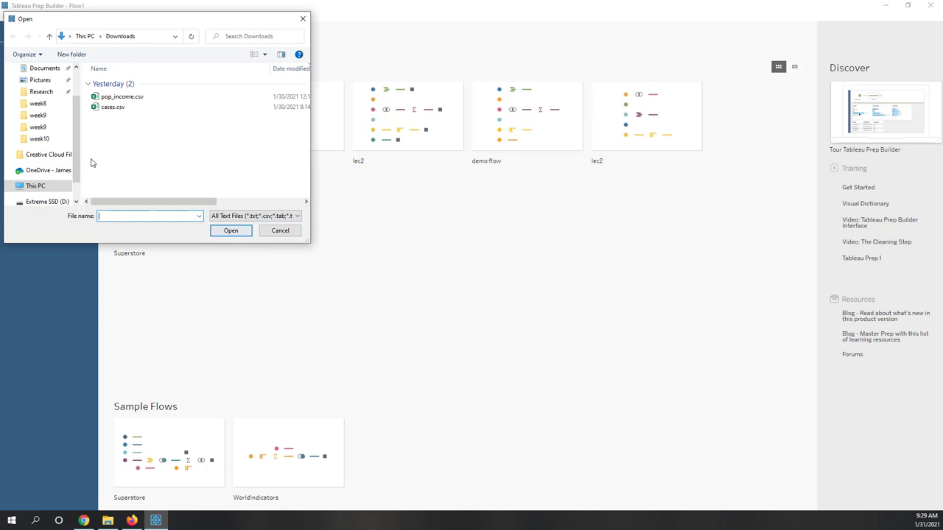
left_click(42, 169)
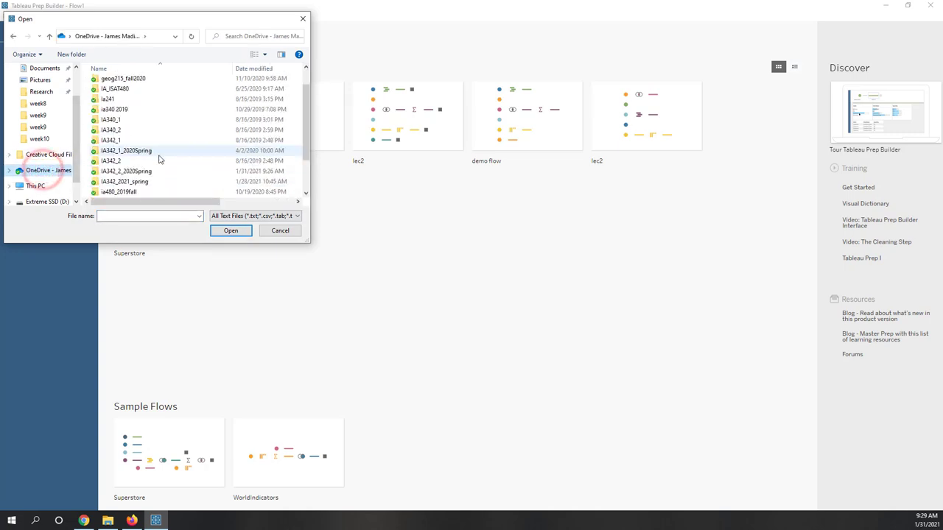
scroll(157, 182, "down", 2)
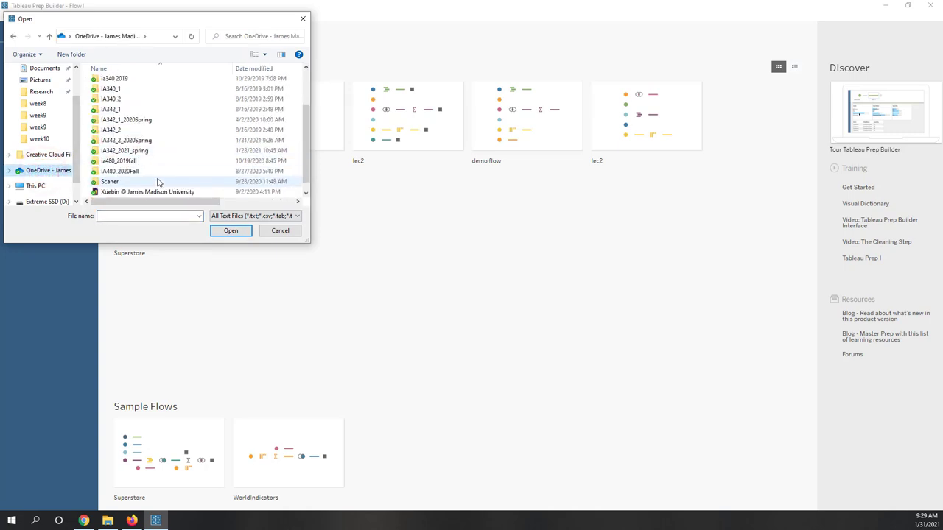
double_click(147, 140)
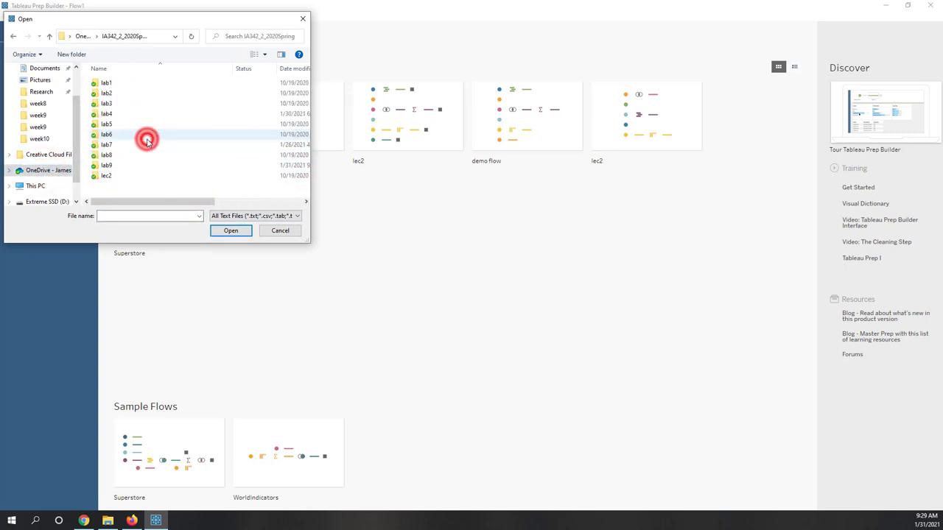
double_click(113, 166)
left_click(116, 83)
left_click(238, 231)
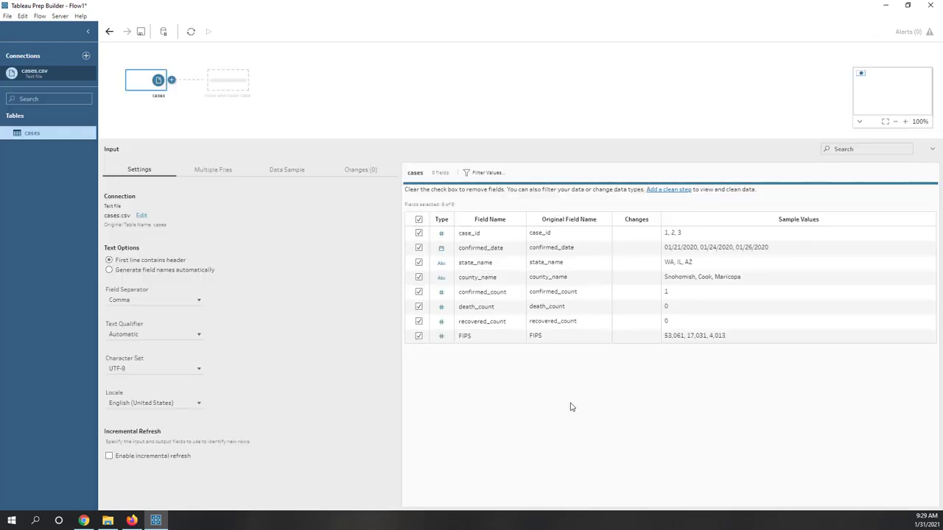
Rename the confirmed_date field to date and the state_name field to state in the cases input.
double_click(483, 249)
type("da")
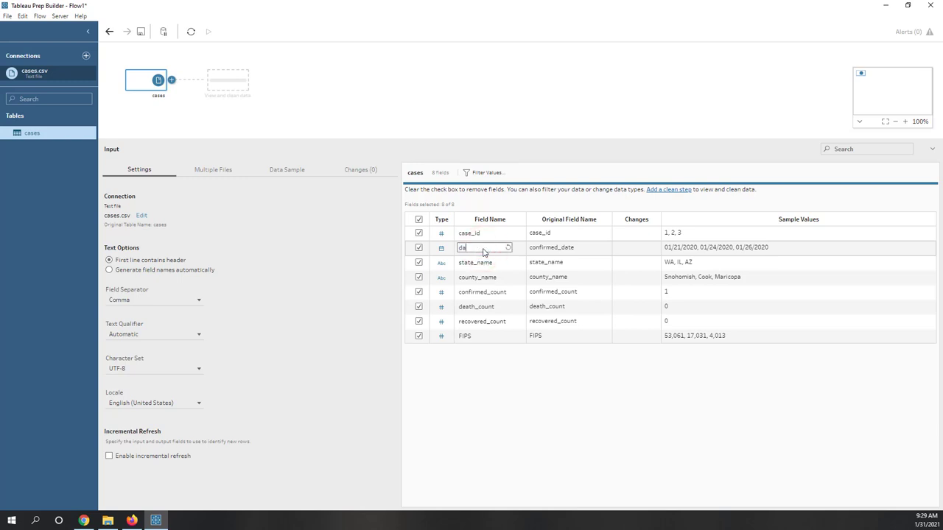
type("te")
key("Return")
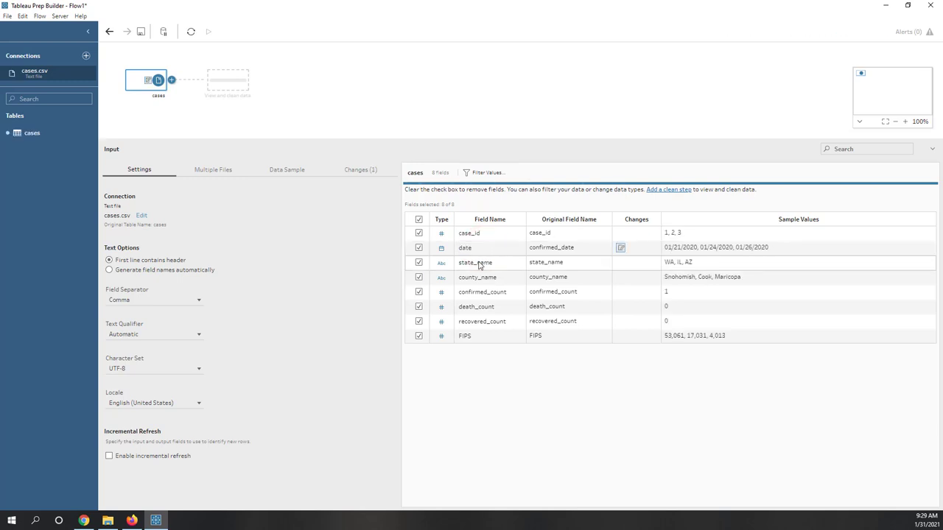
double_click(478, 263)
type("s")
key("Return")
Rename the county_name field to county and the confirmed_count field to cases in the cases input.
double_click(470, 278)
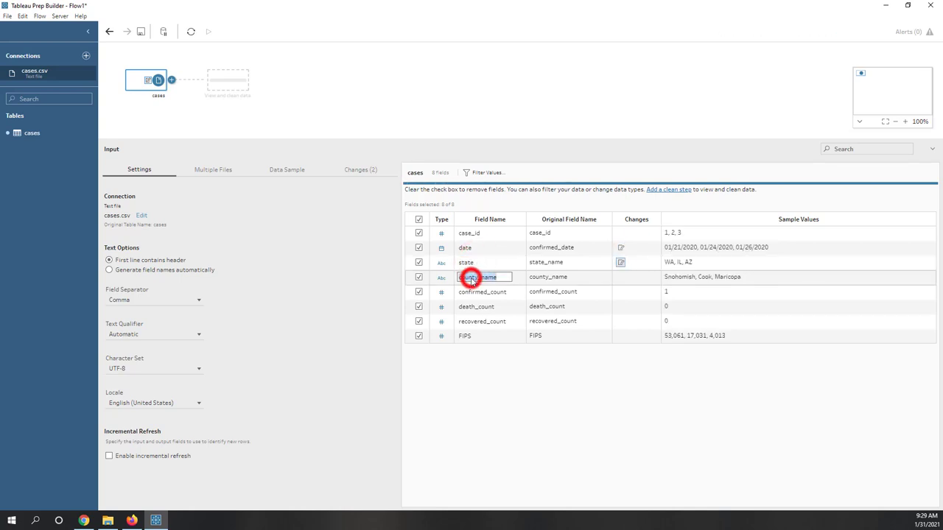
type("county")
key("Return")
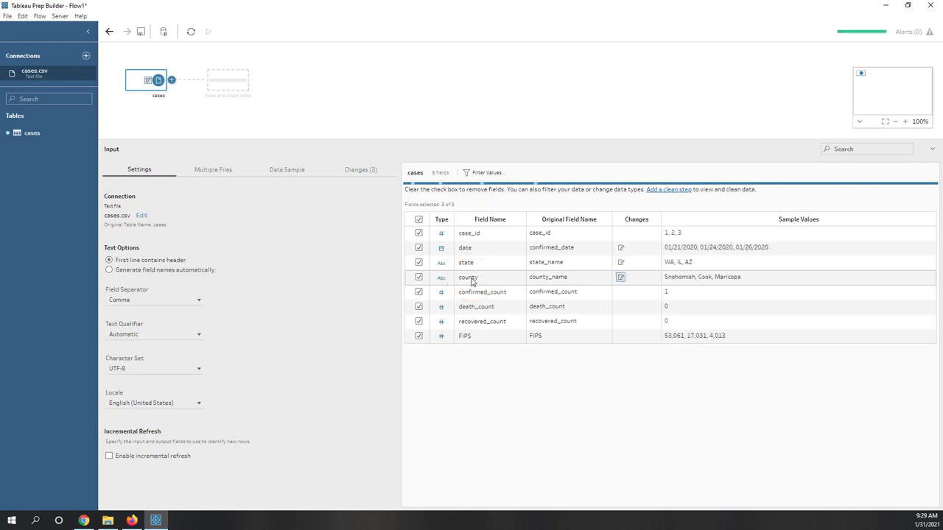
double_click(471, 293)
type("c")
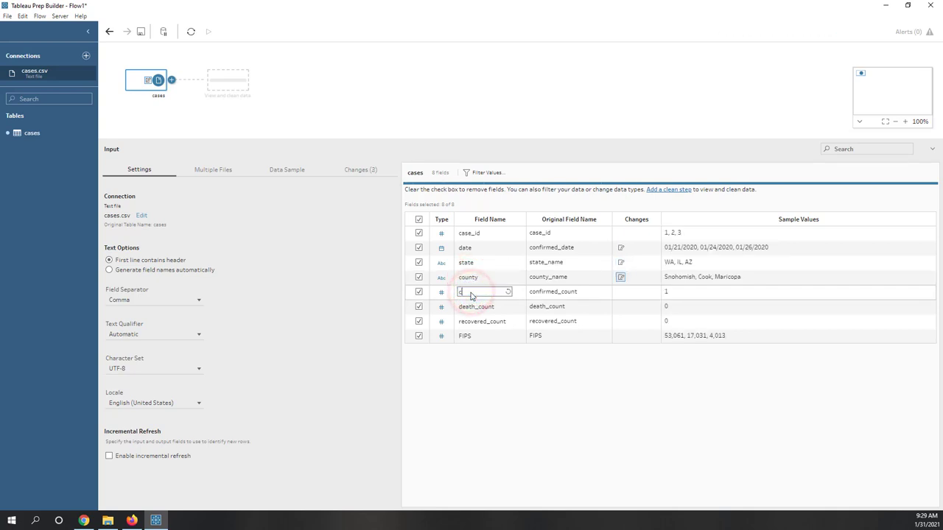
type("ases")
key("Return")
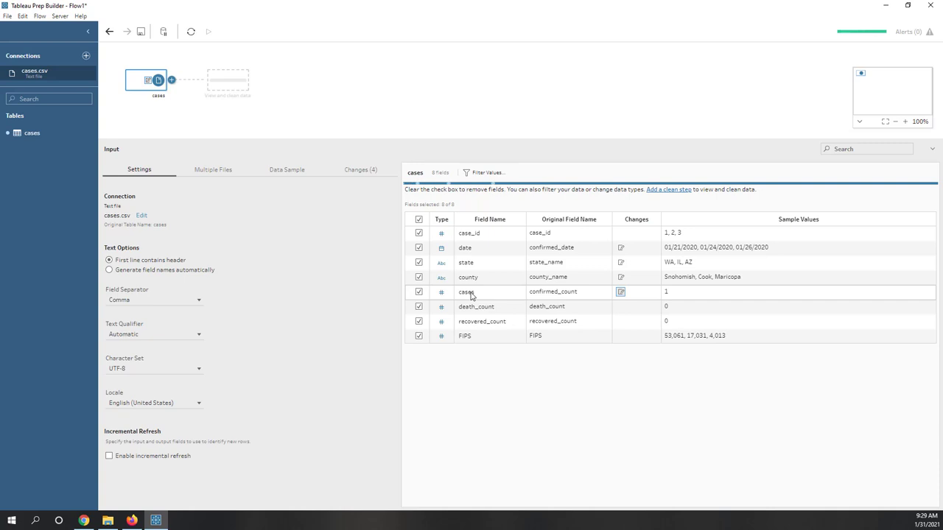
Rename the death_count field to deaths and exclude the recovered_count field from the cases input.
left_click(467, 308)
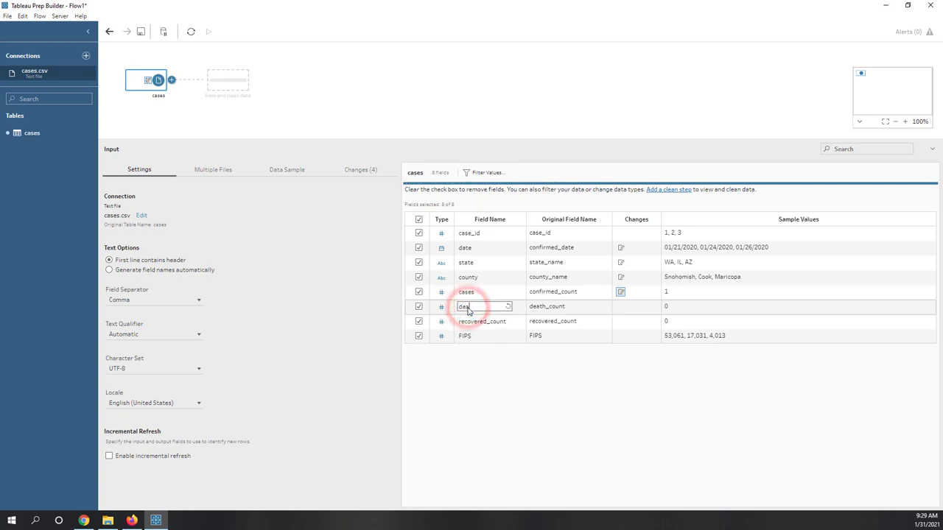
key("Delete")
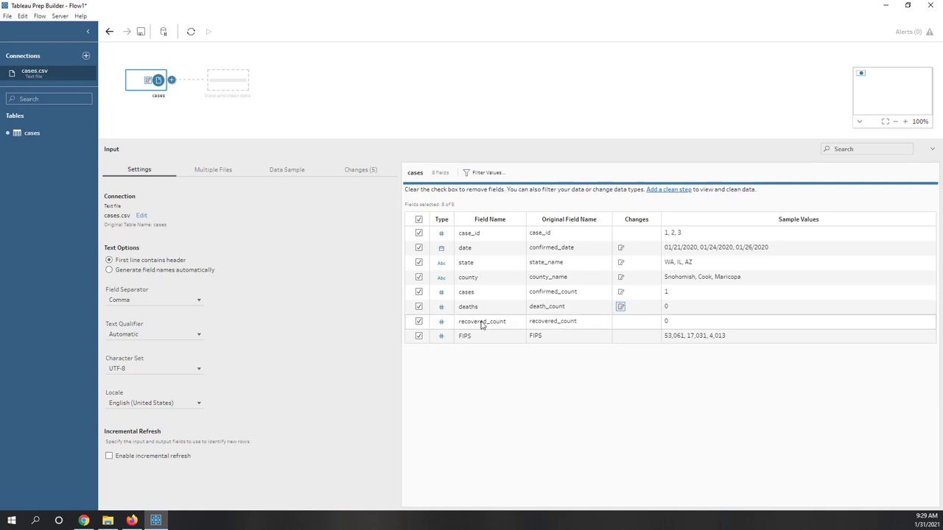
left_click(418, 322)
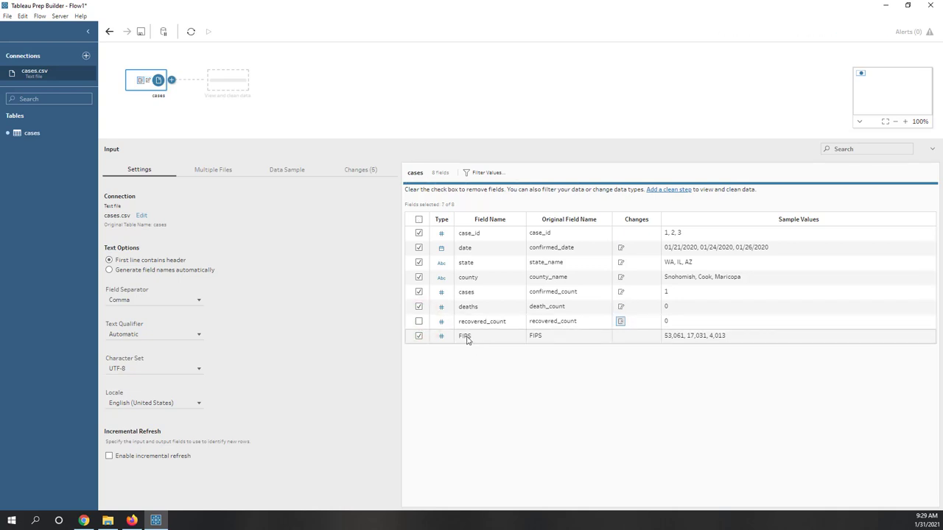
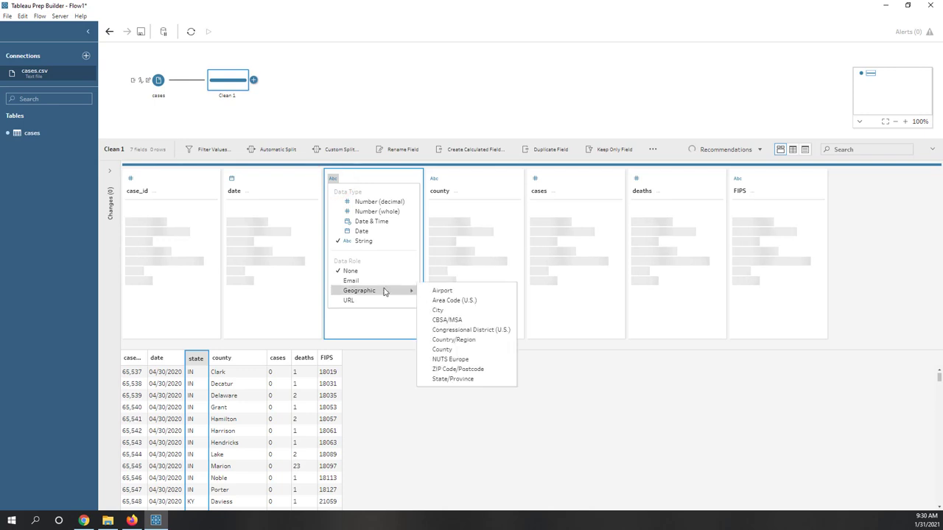
Assign the geographic data role State/Province to the state field and County to the county field in the Clean 1 step.
left_click(467, 381)
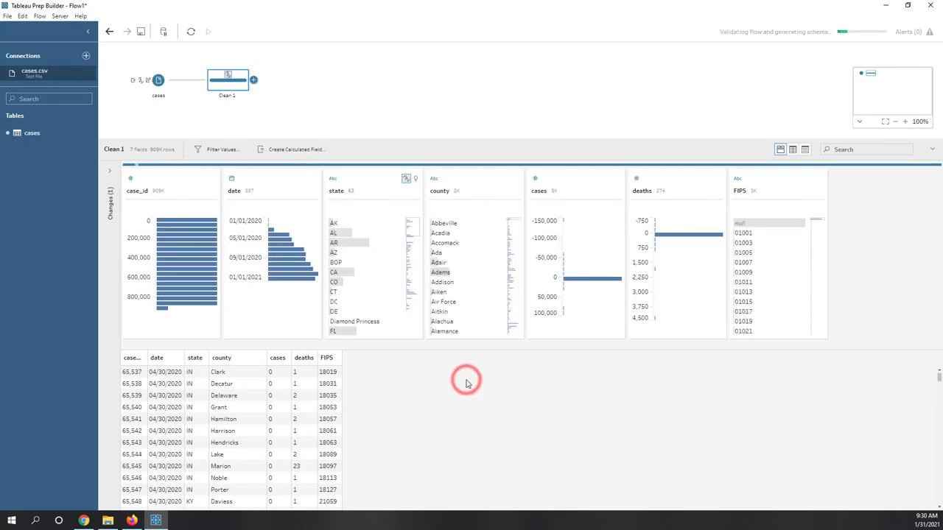
left_click(434, 182)
mouse_move(486, 294)
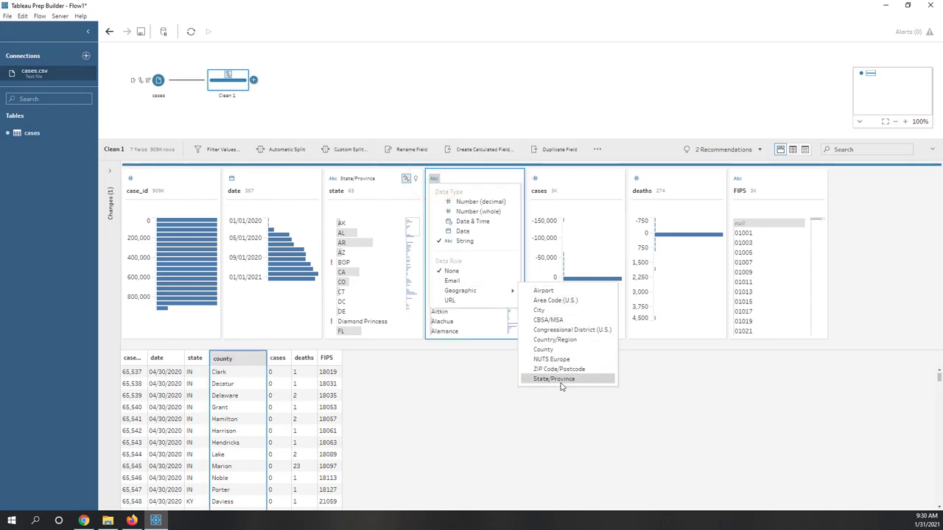
left_click(562, 349)
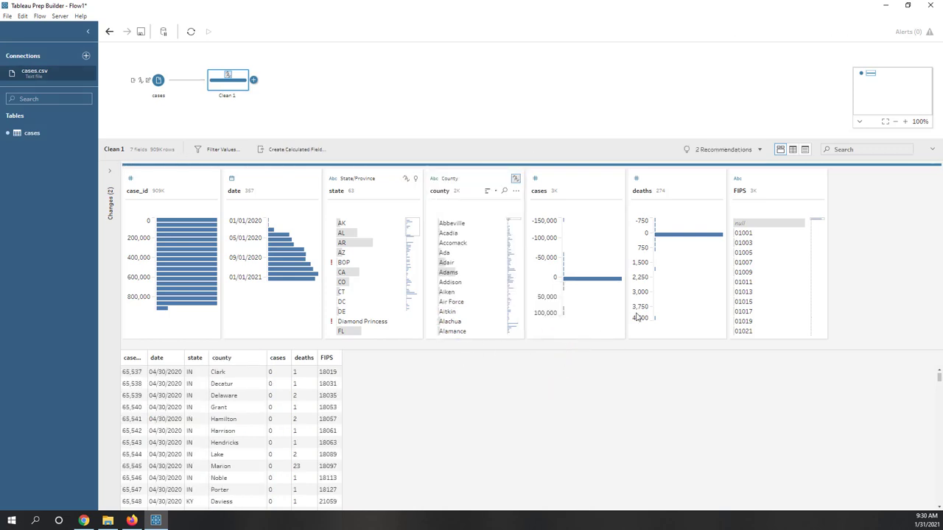
Exclude the null values of the FIPS field in the Clean 1 step and check the remaining state values.
left_click(765, 225)
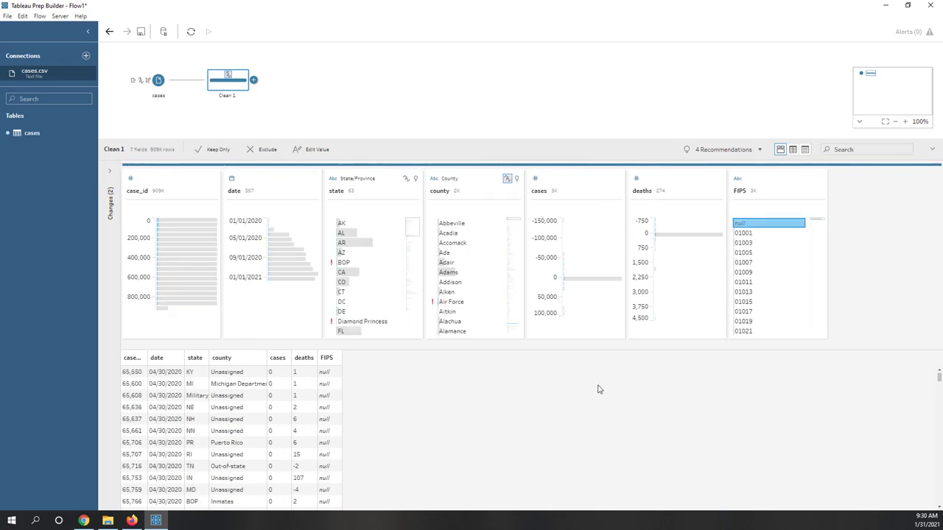
right_click(741, 225)
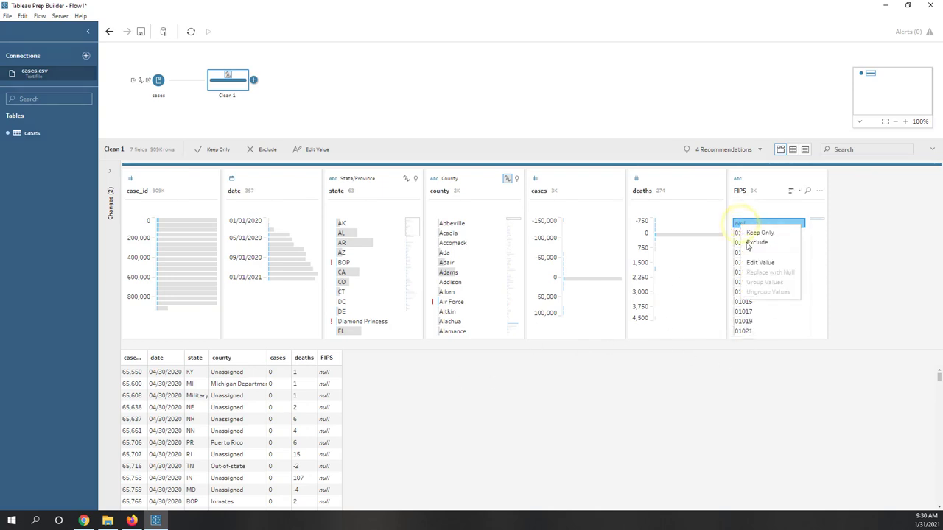
left_click(745, 243)
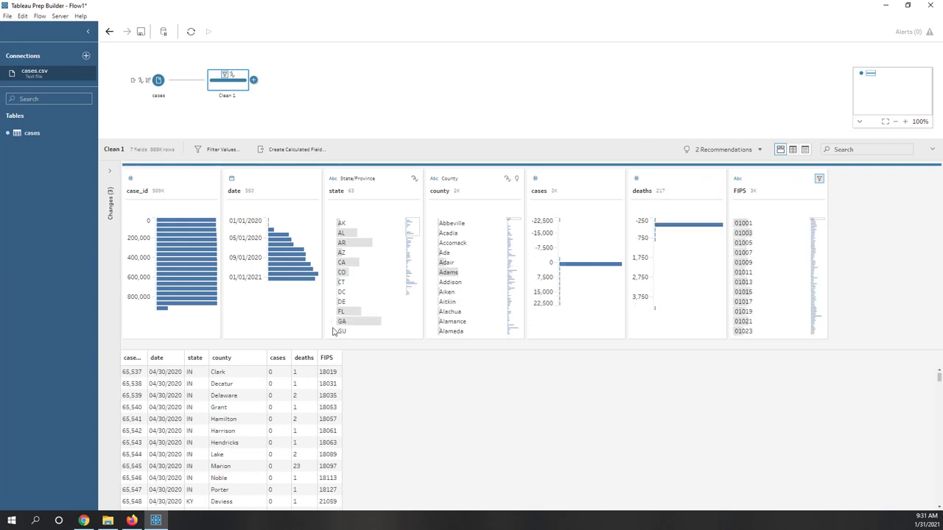
scroll(370, 311, "down", 3)
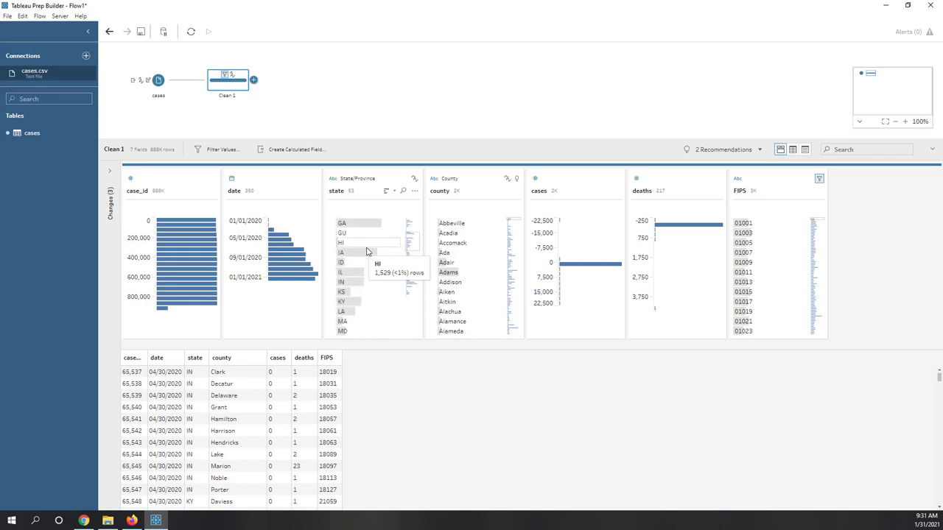
scroll(367, 252, "down", 5)
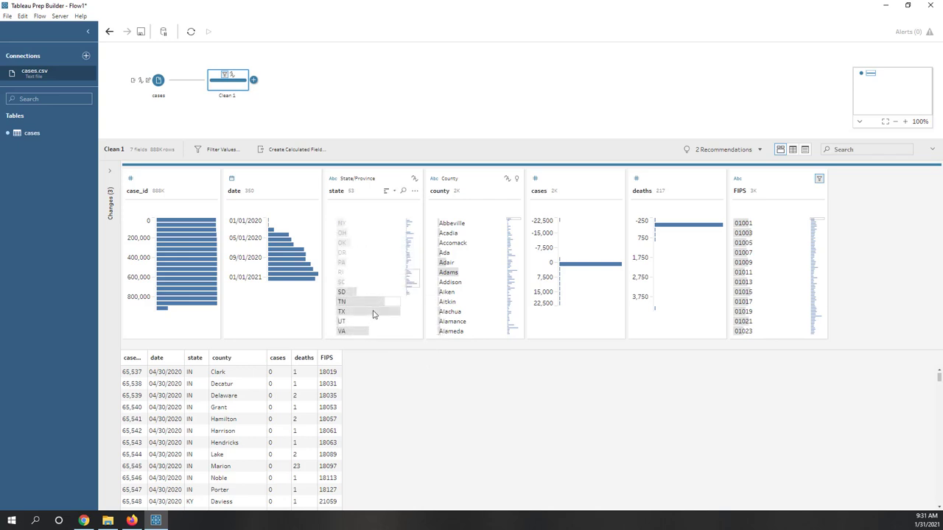
scroll(377, 326, "down", 2)
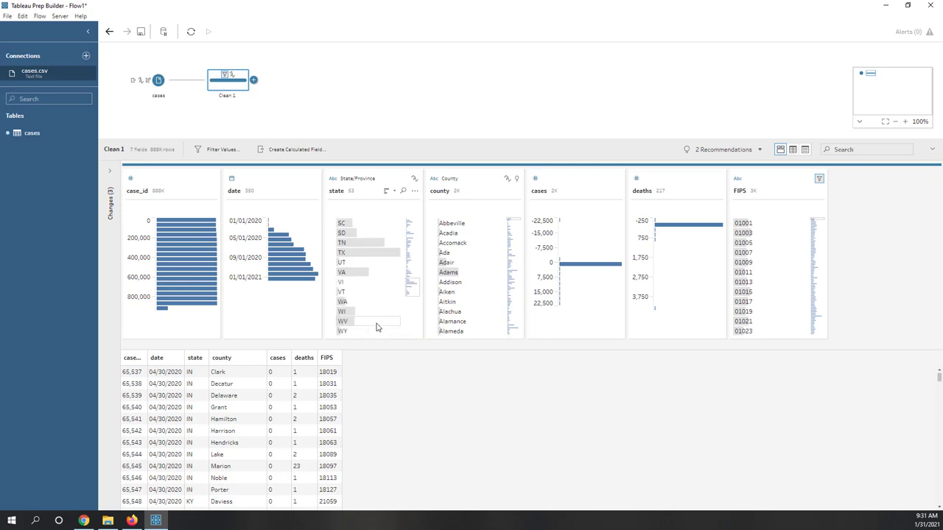
scroll(377, 327, "up", 10)
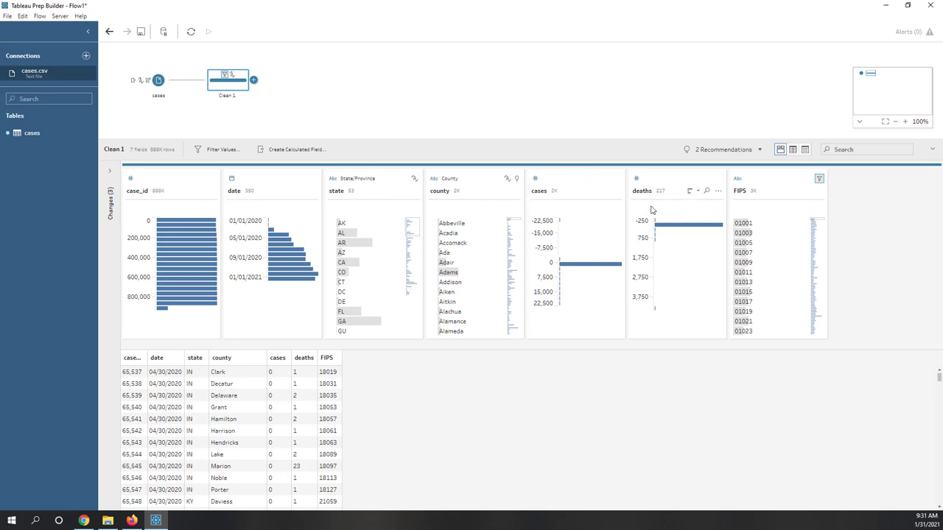
Filter the cases field by range of values with a minimum of 0.
left_click(617, 191)
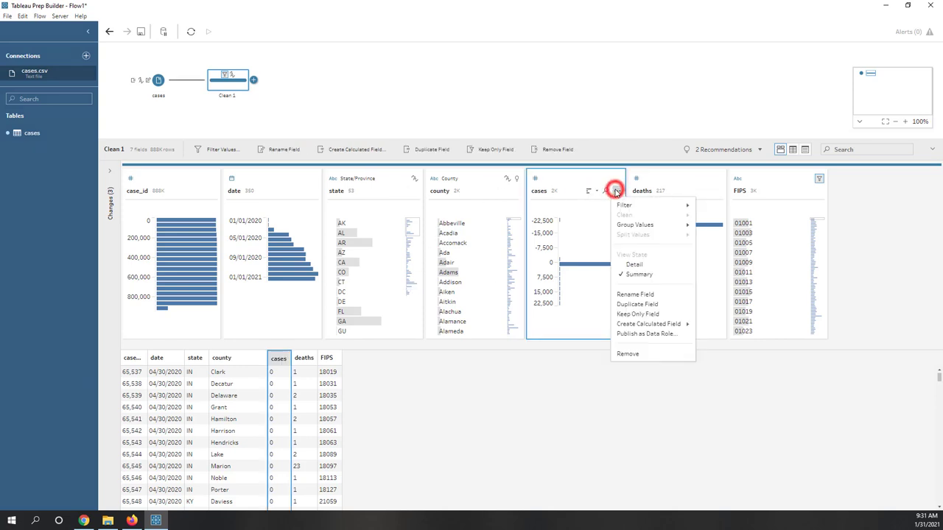
mouse_move(623, 210)
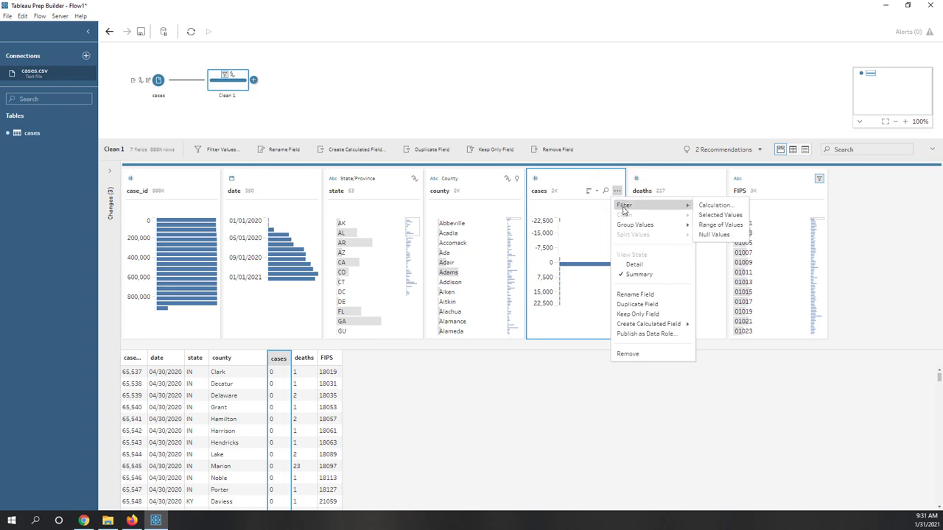
left_click(734, 227)
left_click(720, 193)
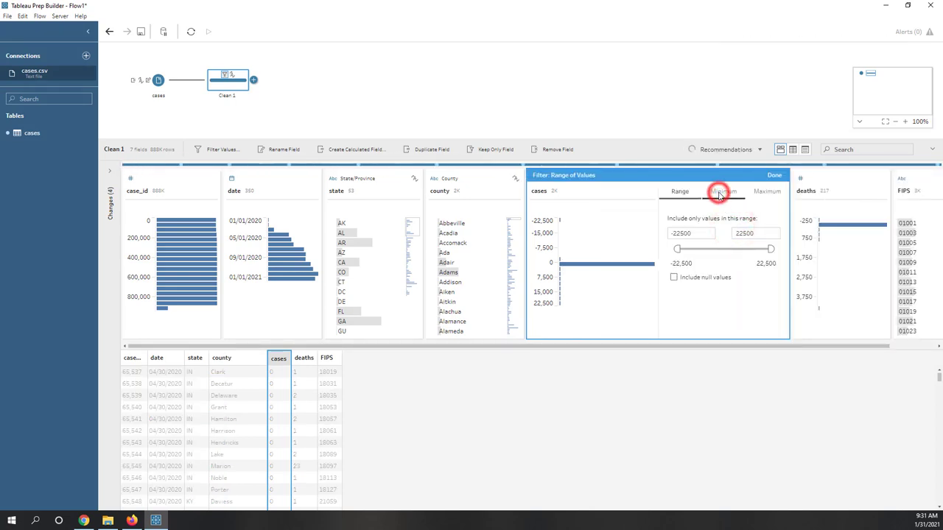
double_click(697, 233)
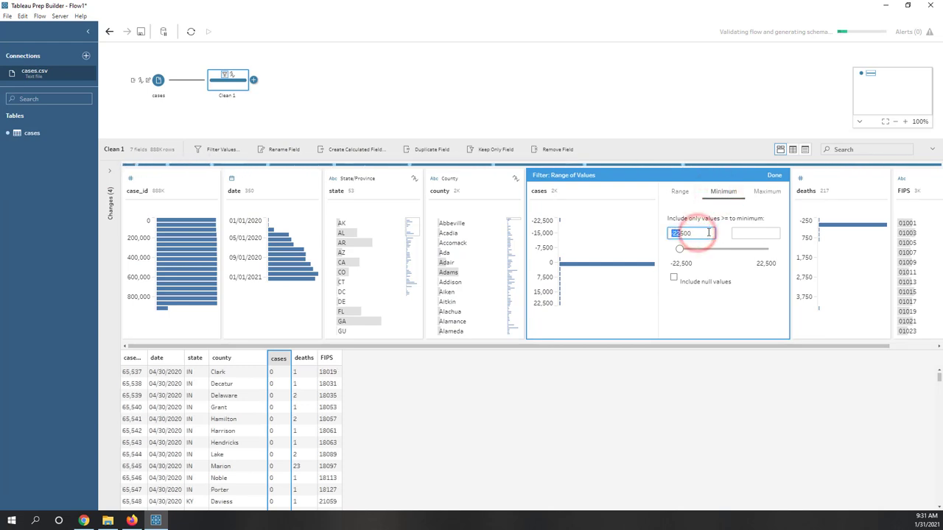
double_click(702, 234)
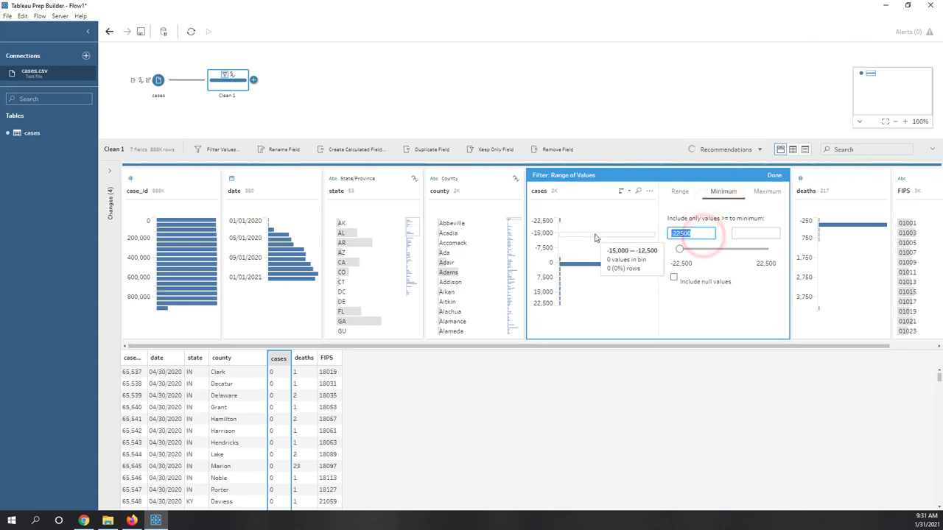
type("0")
left_click(737, 182)
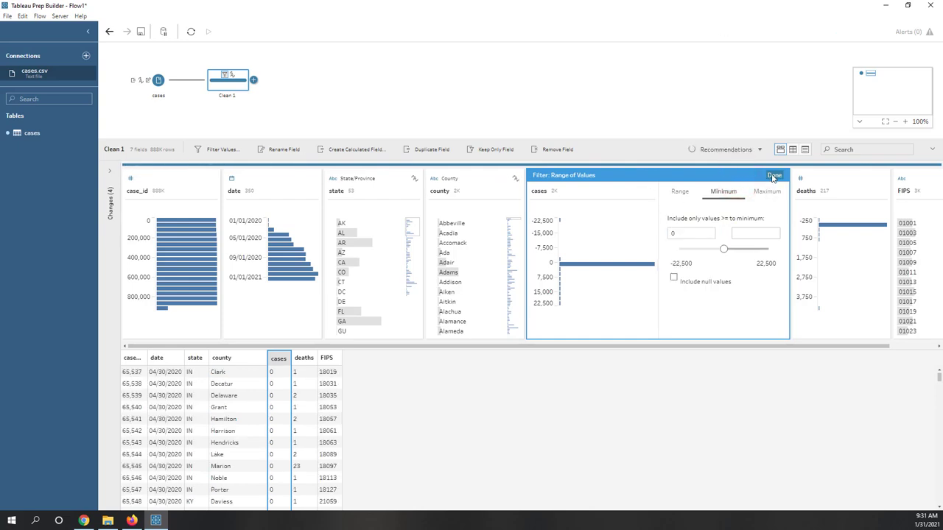
left_click(773, 176)
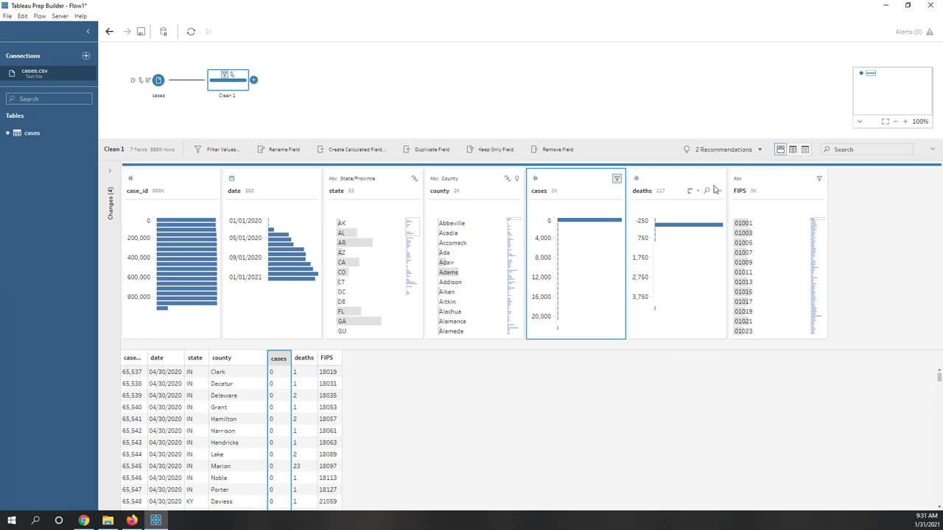
Filter the deaths field by range of values with a minimum of 0.
left_click(718, 192)
mouse_move(781, 206)
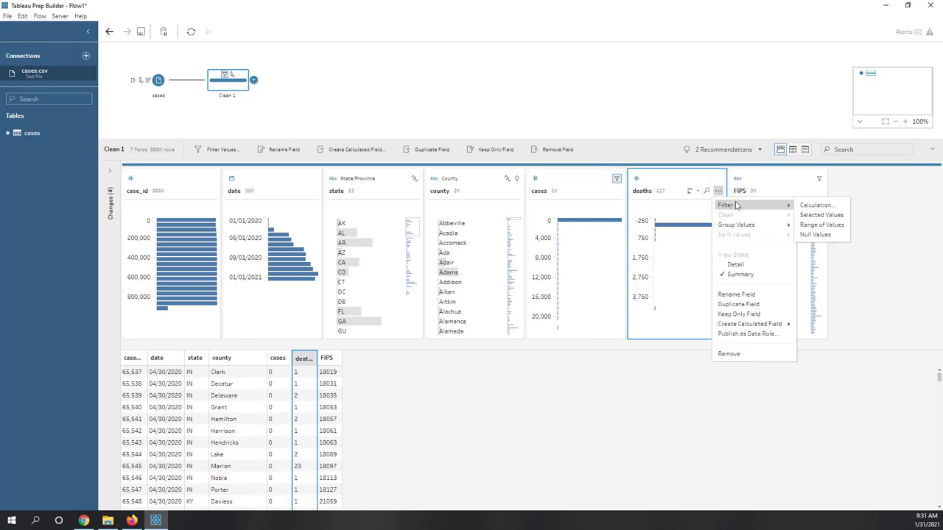
left_click(820, 225)
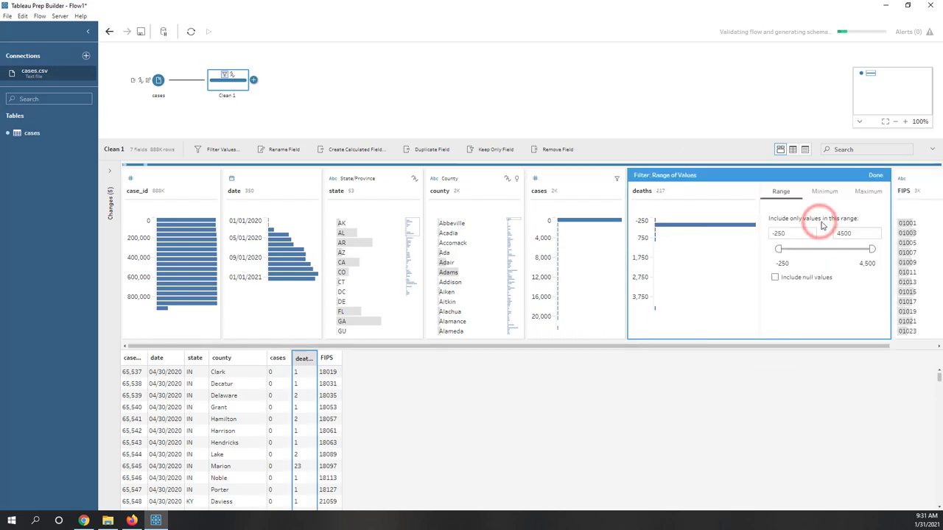
left_click(831, 191)
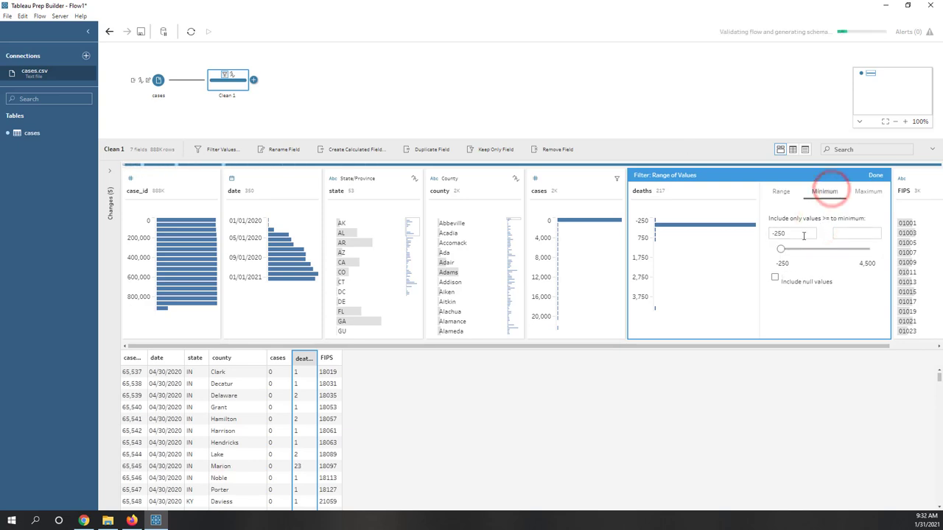
left_click(794, 234)
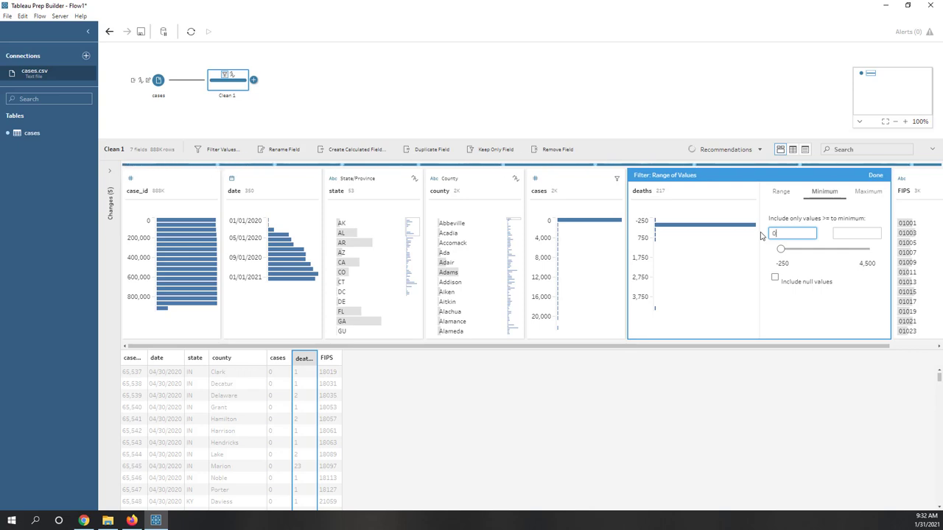
type("0")
left_click(876, 176)
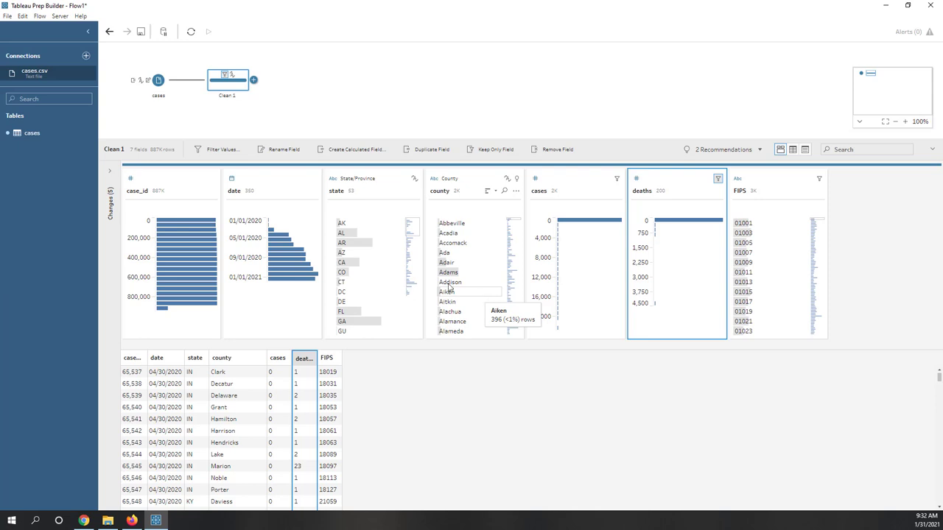
Add a connection to the text file pop_income.csv from the lab9 folder.
left_click(87, 57)
left_click(121, 184)
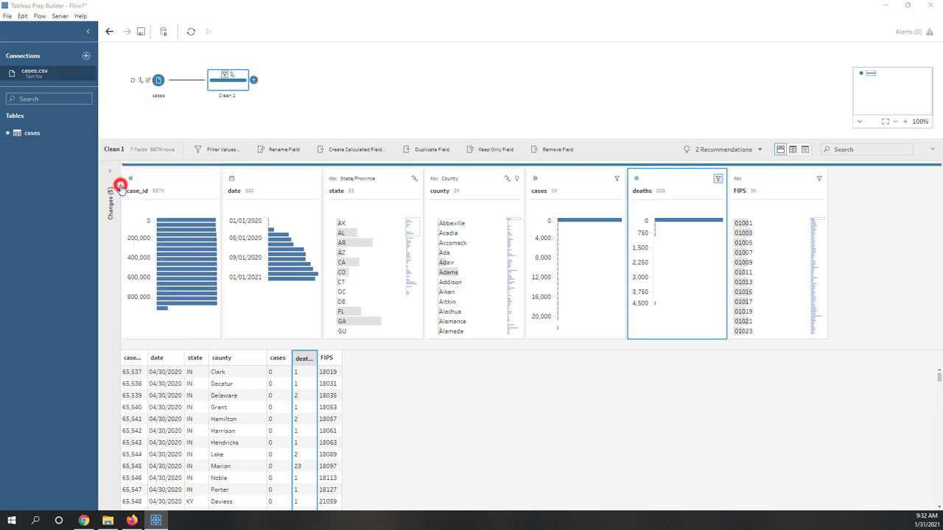
left_click(104, 94)
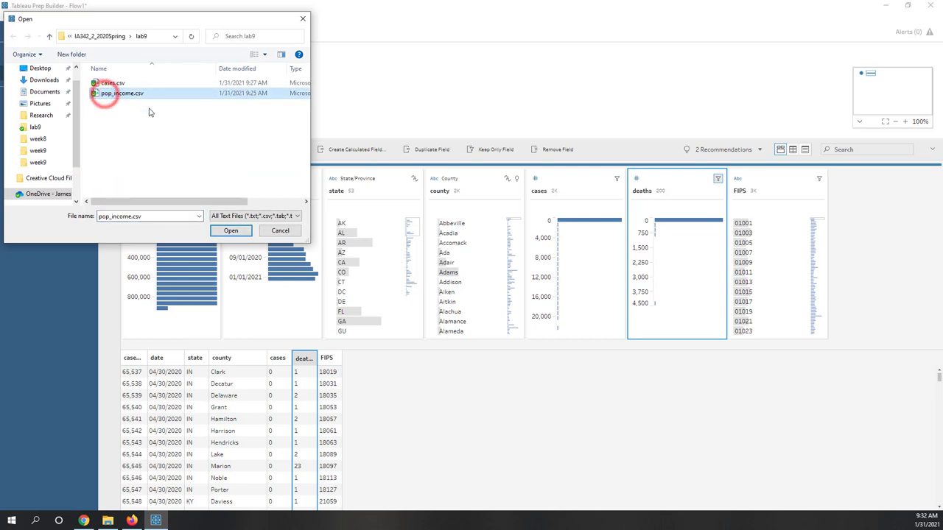
left_click(215, 231)
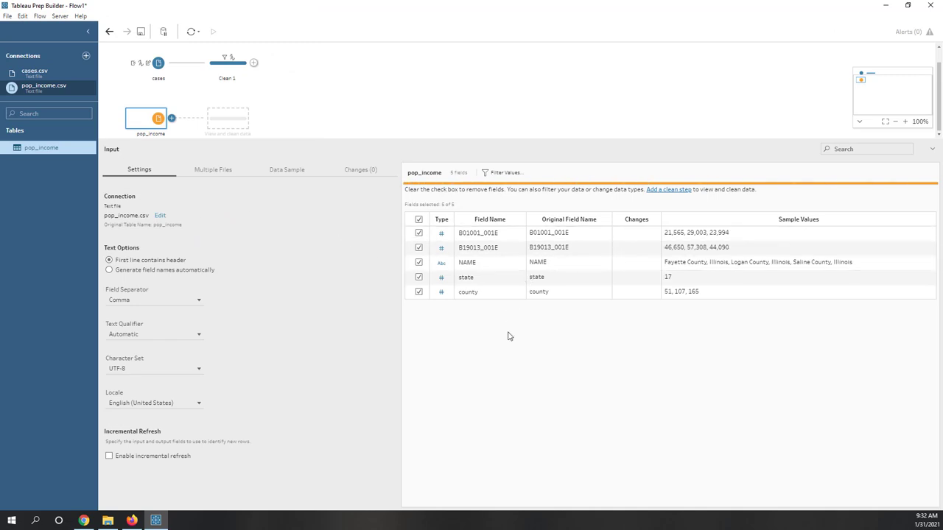
Rename the B01001_001E field to pop and the B19013_001E field to income in the pop_income input.
double_click(480, 234)
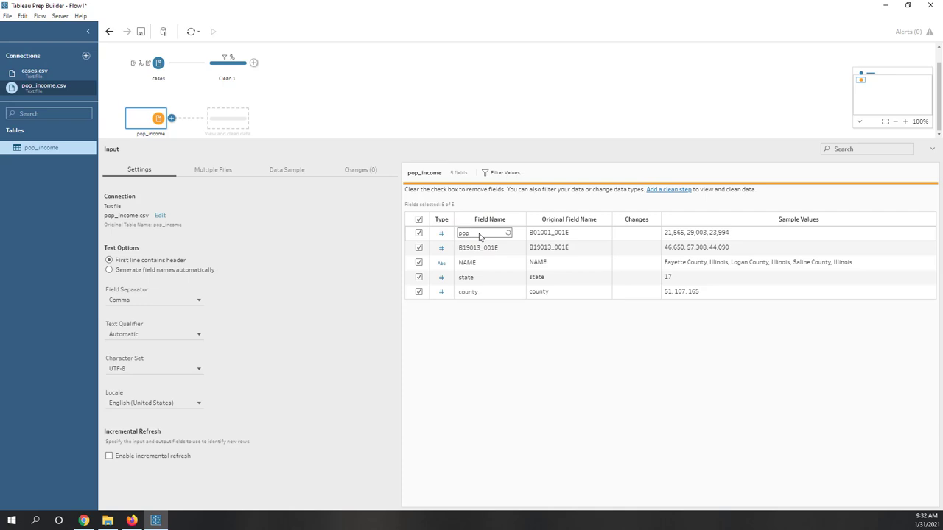
left_click(469, 248)
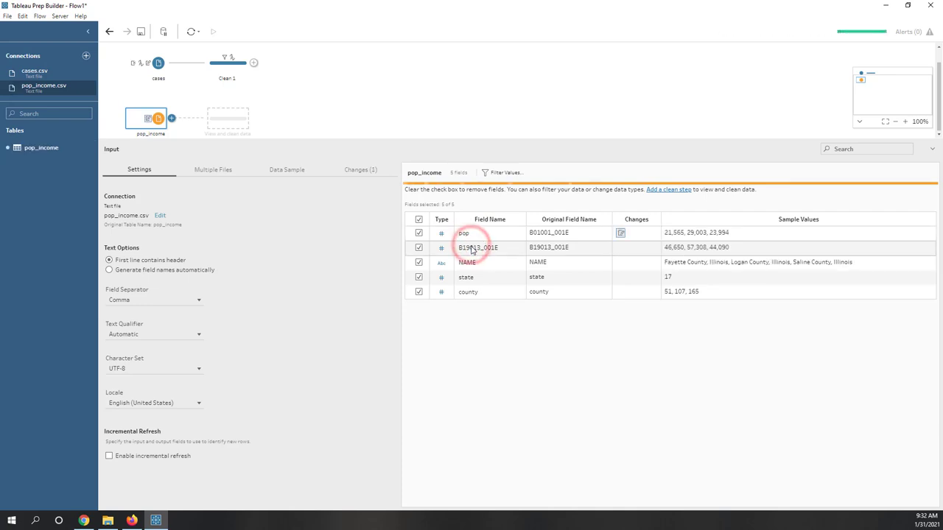
double_click(472, 249)
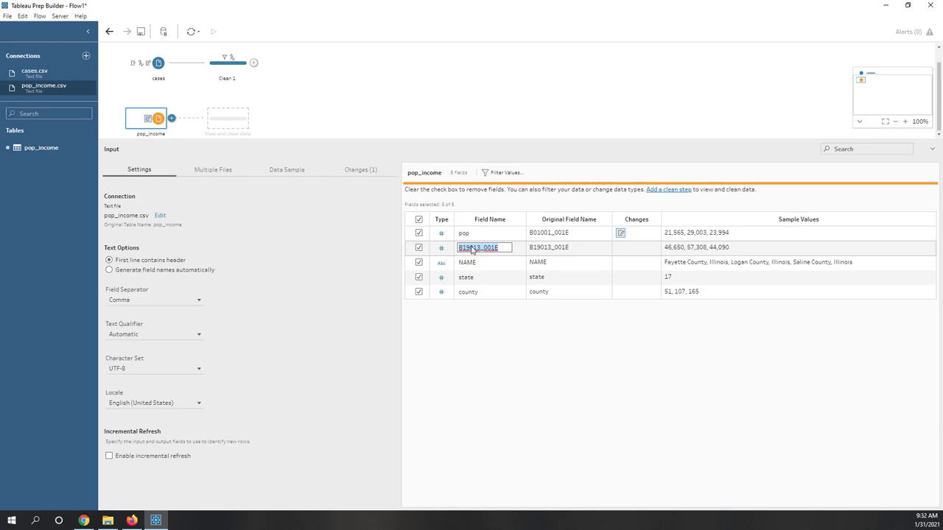
type("income")
key("Return")
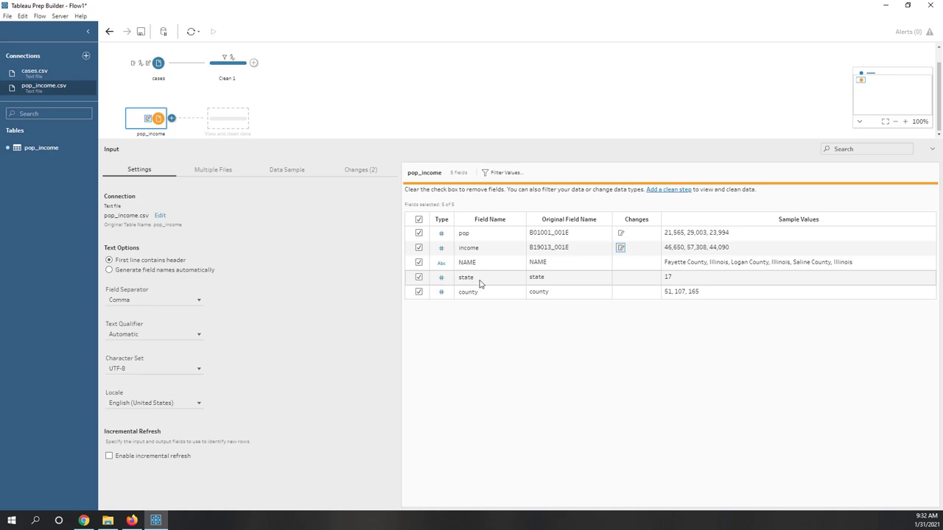
Change the state and county fields of the pop_income input to the String data type and add a clean step after it.
left_click(442, 277)
left_click(456, 331)
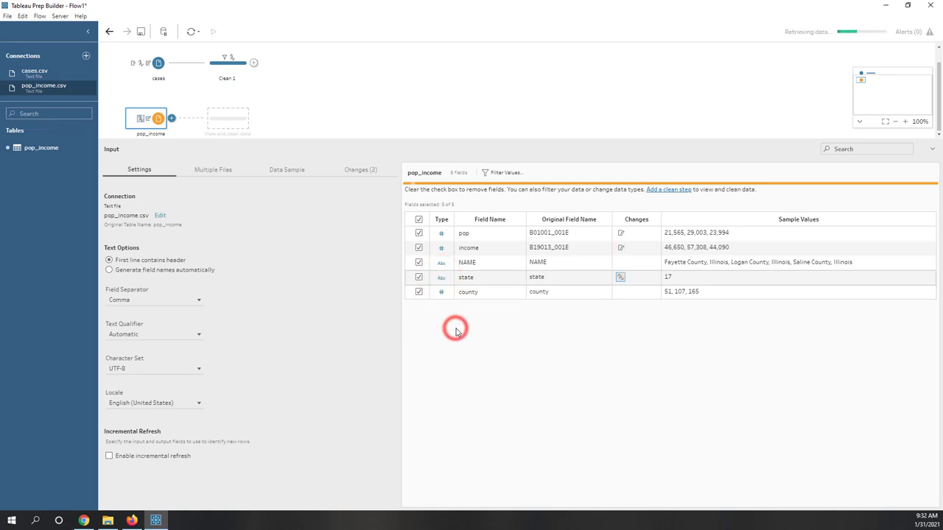
left_click(470, 294)
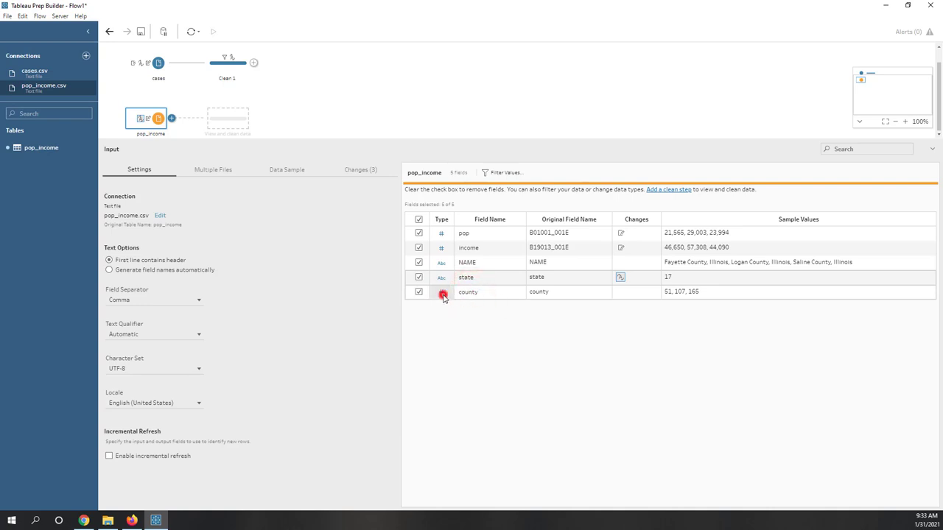
left_click(443, 295)
left_click(457, 349)
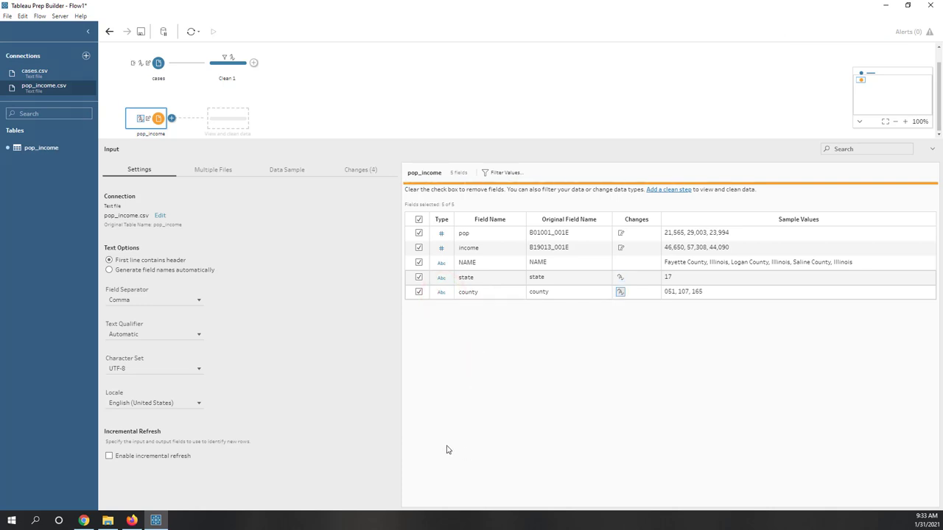
left_click(437, 111)
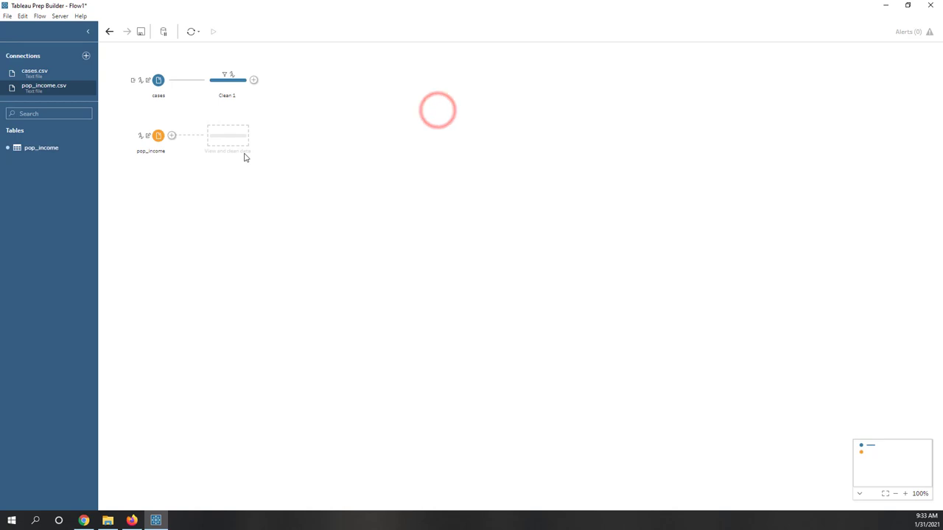
left_click(226, 136)
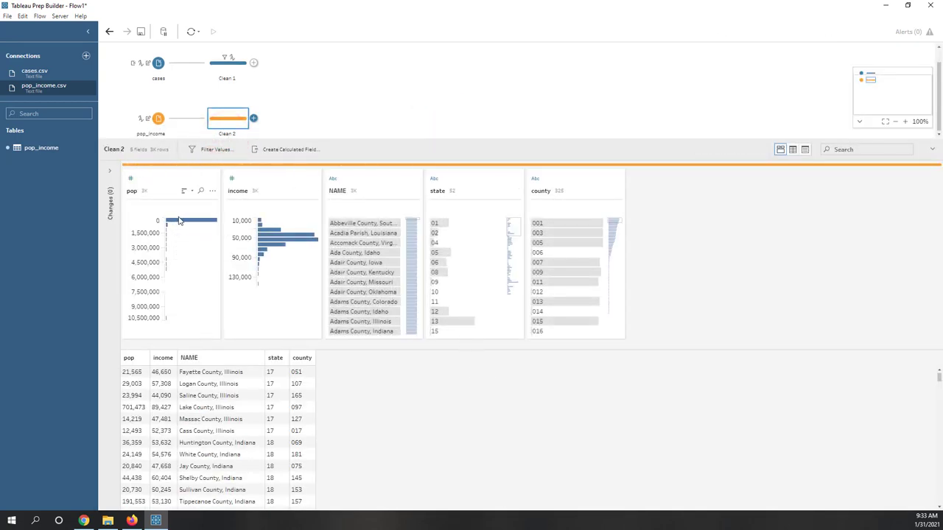
Examine the rows for state codes 01 and 05 in the pop_income clean step and compare them with the cases clean step's fields.
mouse_move(179, 225)
scroll(383, 285, "down", 3)
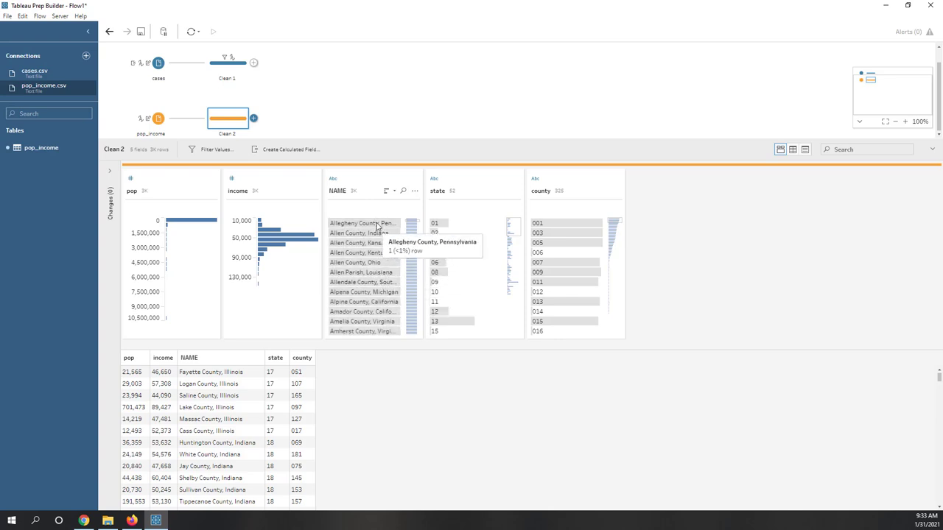
left_click(435, 224)
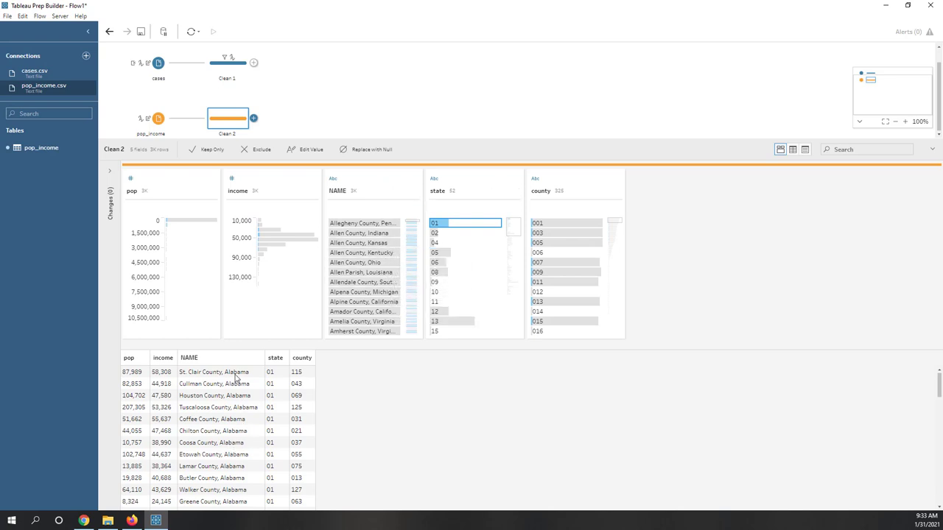
scroll(248, 377, "down", 10)
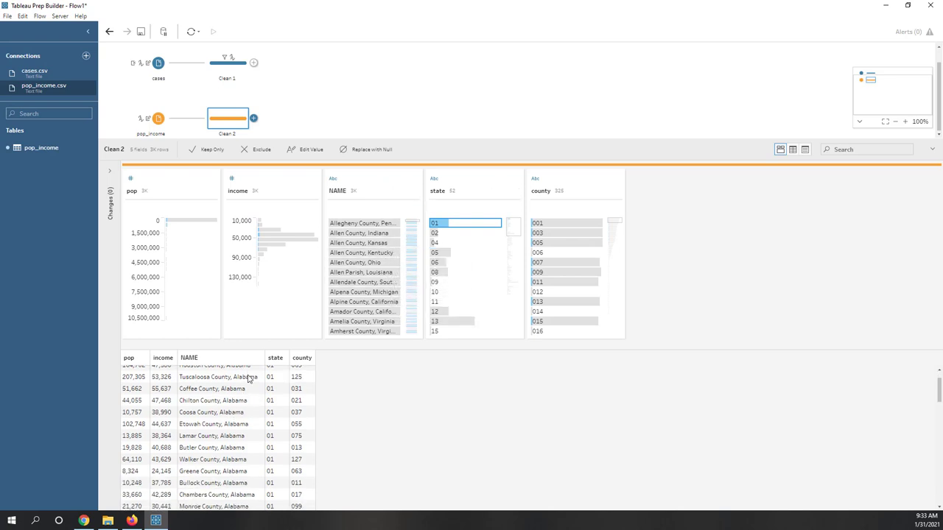
left_click(443, 254)
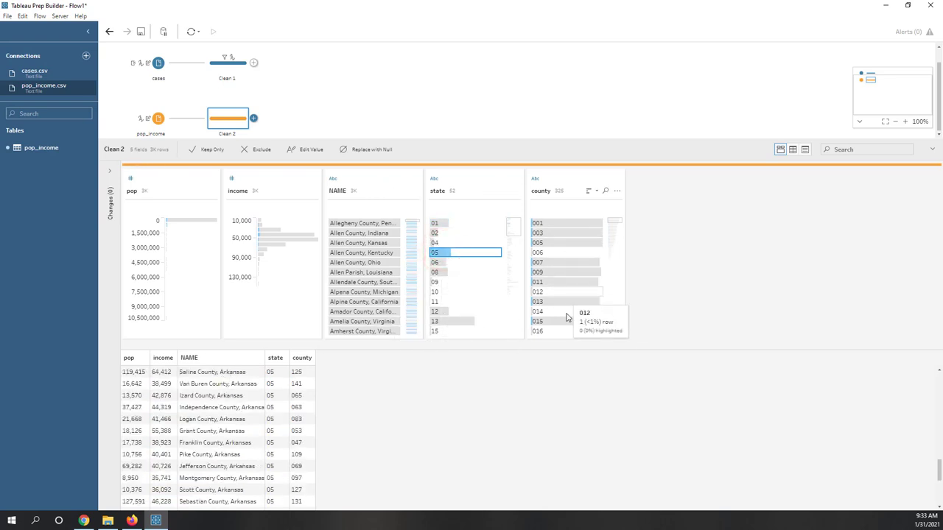
left_click(443, 253)
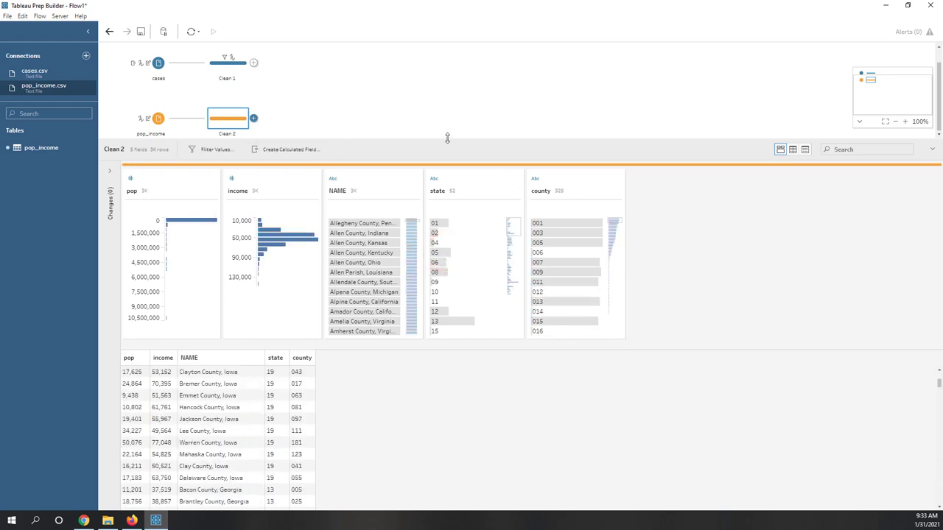
left_click_drag(447, 139, 446, 193)
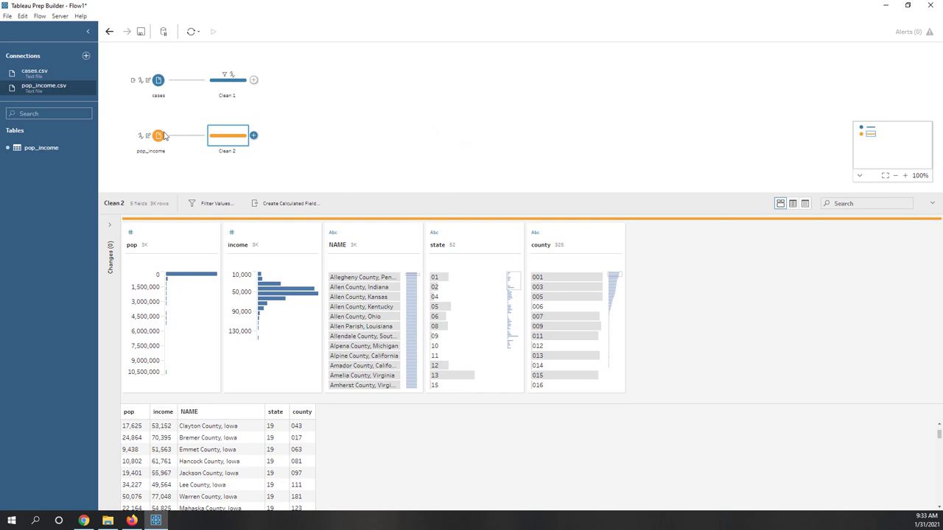
left_click(226, 90)
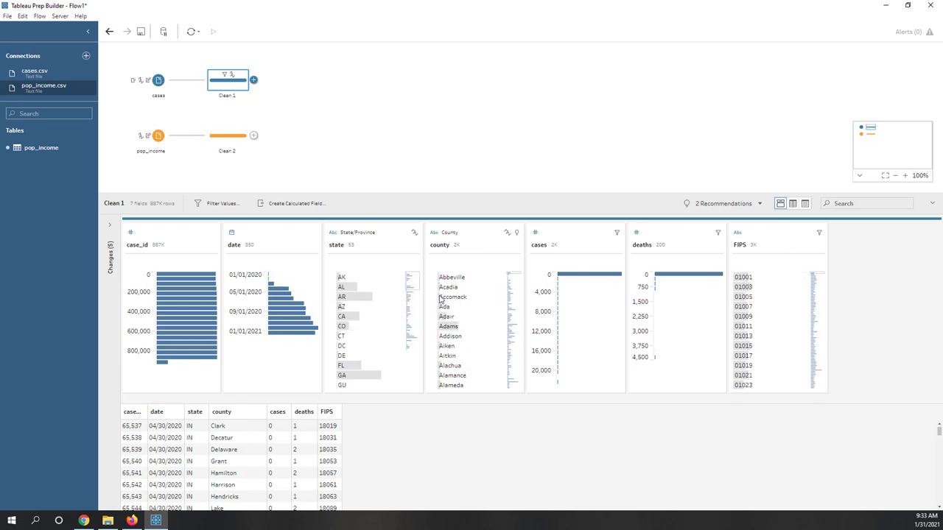
Start a custom calculation on the state field of the pop_income clean step and name it FIPS_cal.
left_click(227, 143)
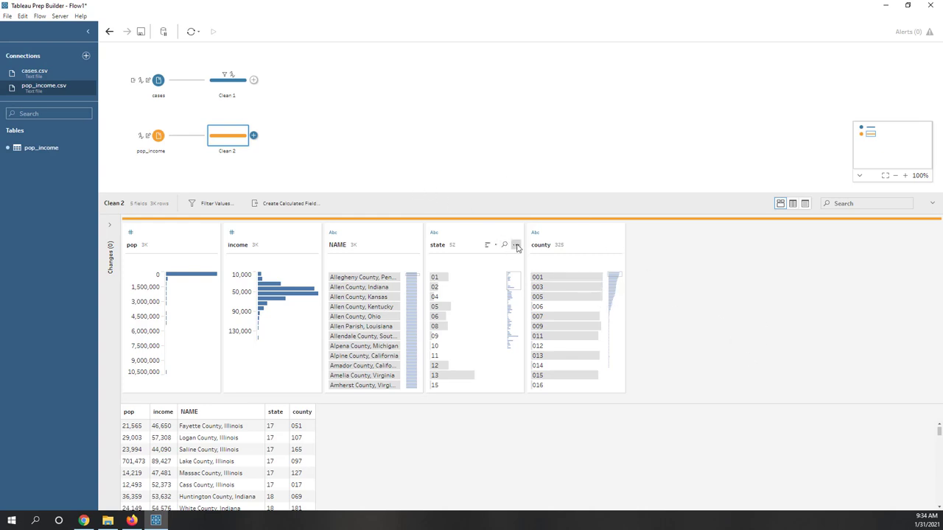
left_click(515, 246)
mouse_move(573, 378)
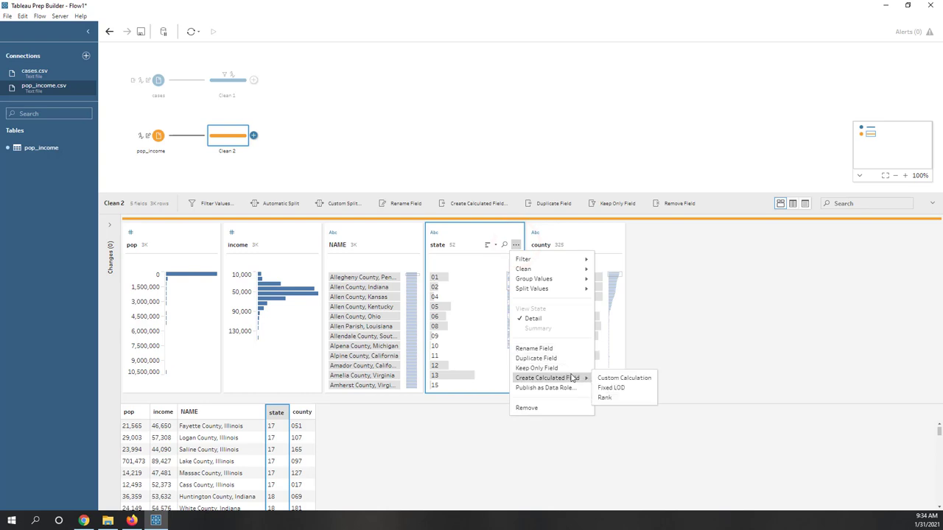
left_click(622, 378)
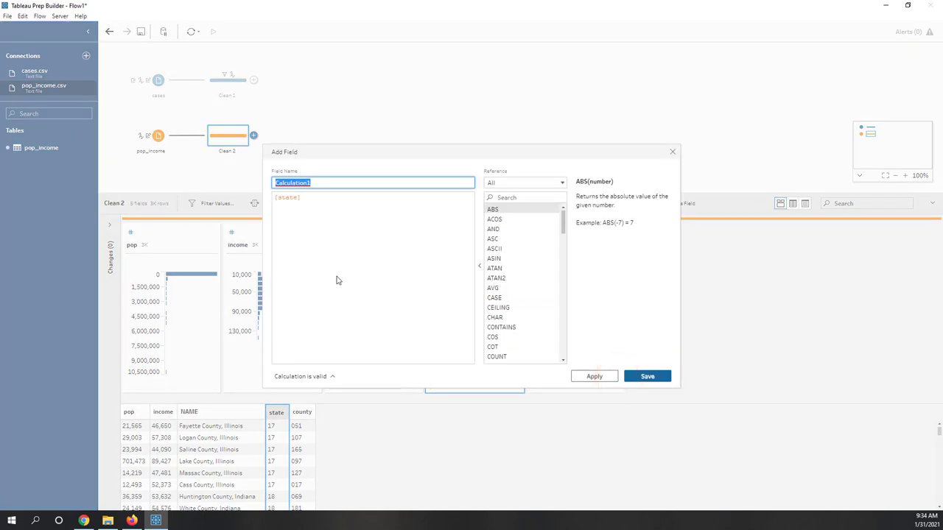
type("F")
key("BackSpace")
type("FIPS_cal")
Set the FIPS_cal formula to [state]+[county] and save the calculated field.
left_click(331, 200)
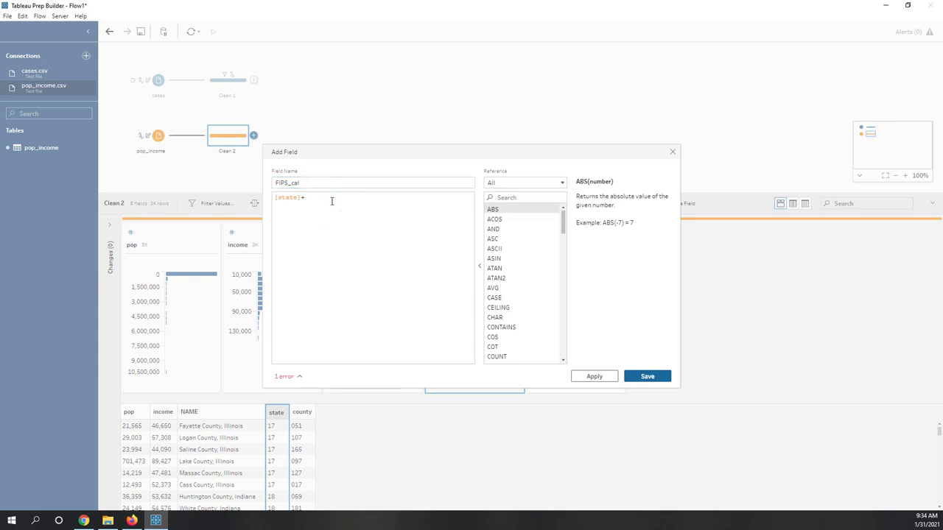
type("+[county]")
left_click_drag(368, 150, 481, 209)
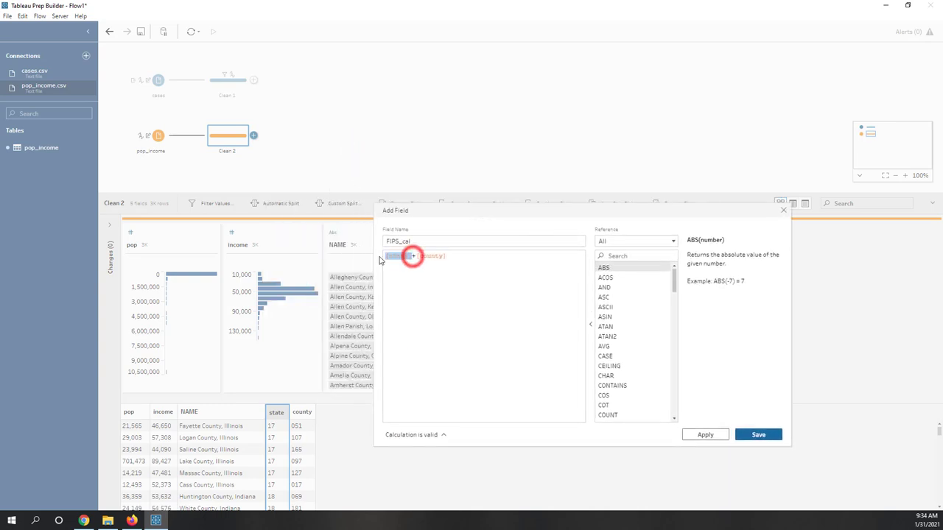
double_click(414, 256)
left_click(416, 258)
double_click(420, 256)
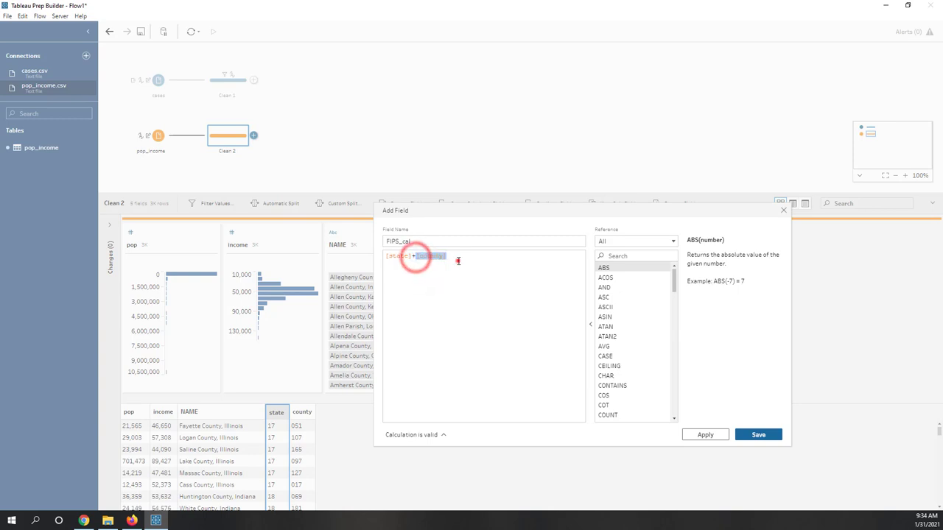
left_click(458, 257)
left_click_drag(458, 257, 385, 256)
left_click(383, 261)
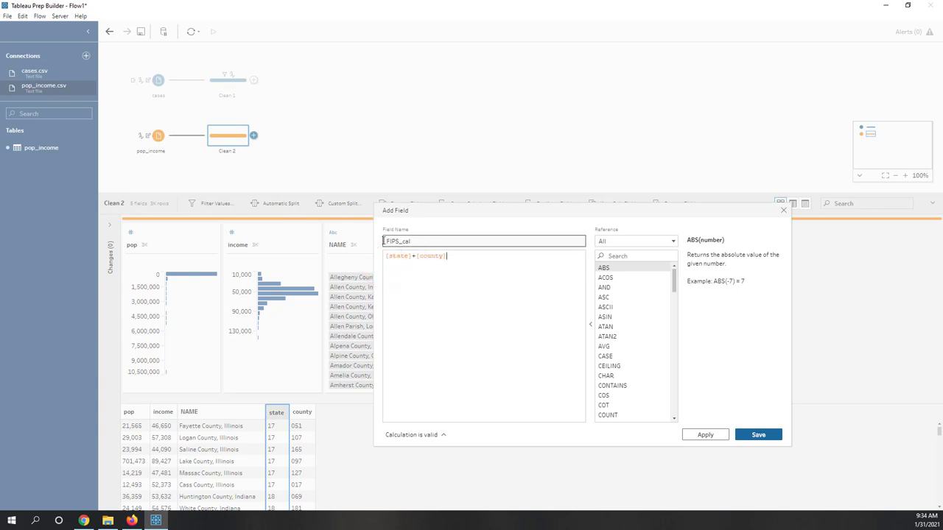
left_click(414, 268)
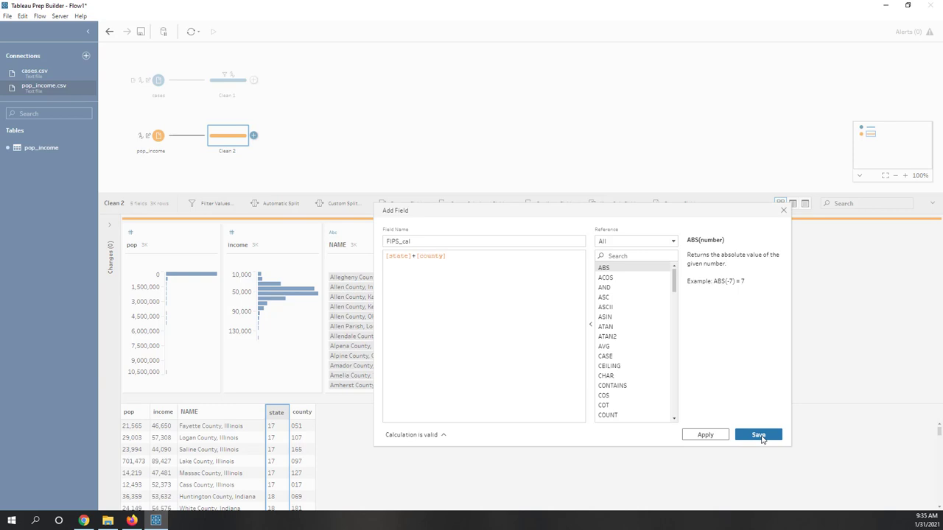
left_click(759, 437)
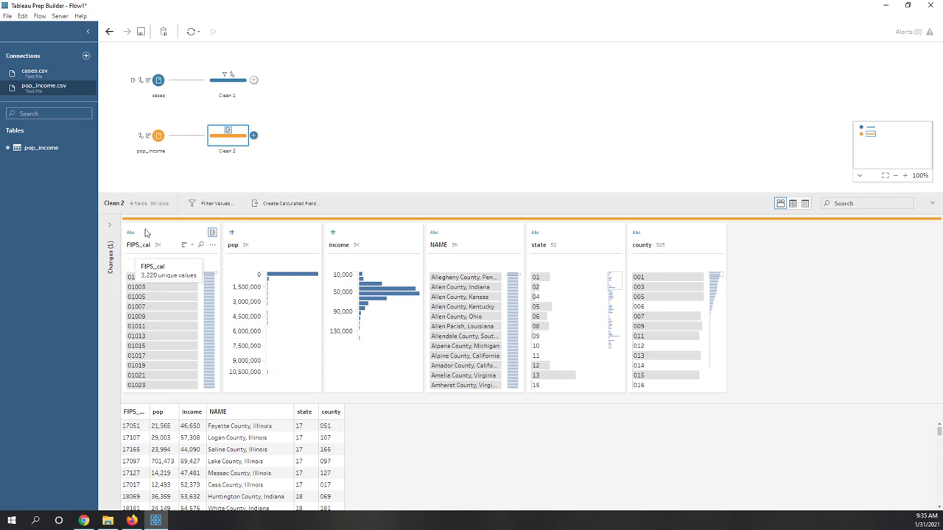
Rename the clean step after the pop_income input as pop income clean.
right_click(230, 154)
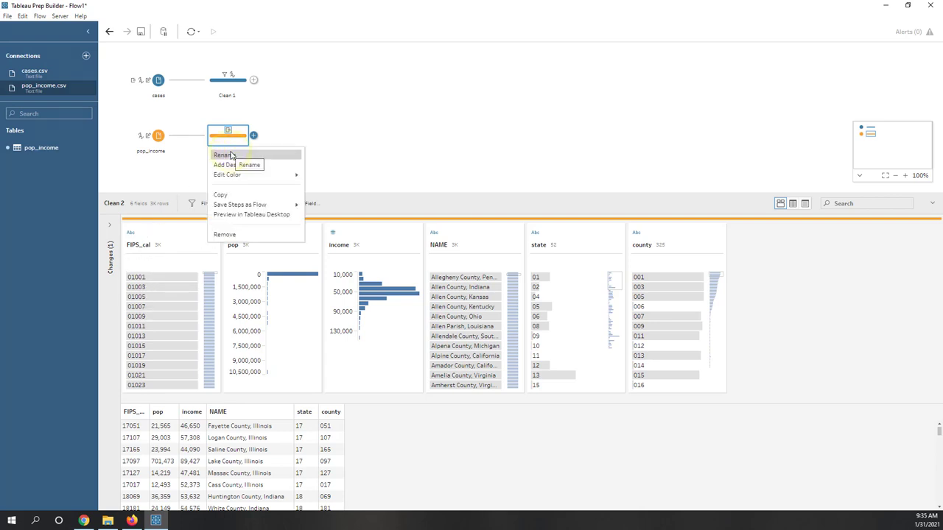
left_click(230, 156)
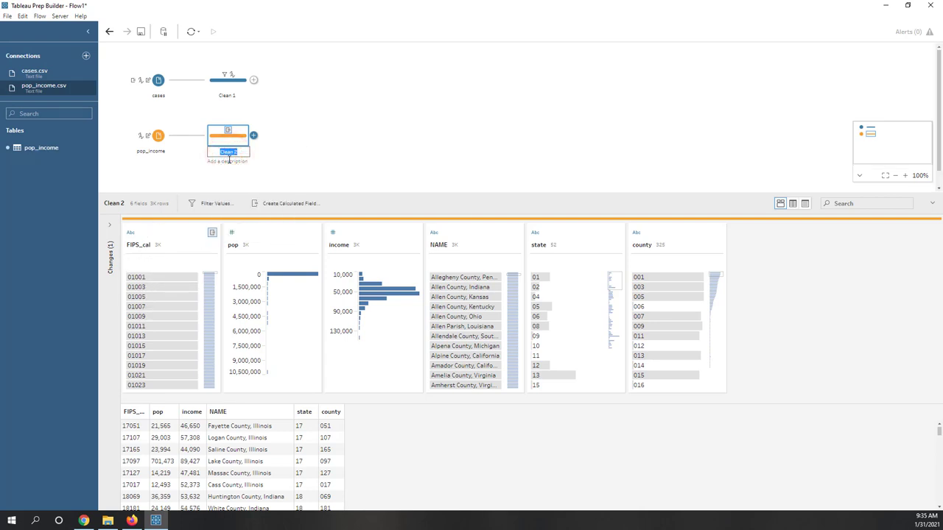
type("pop income clean")
key("Return")
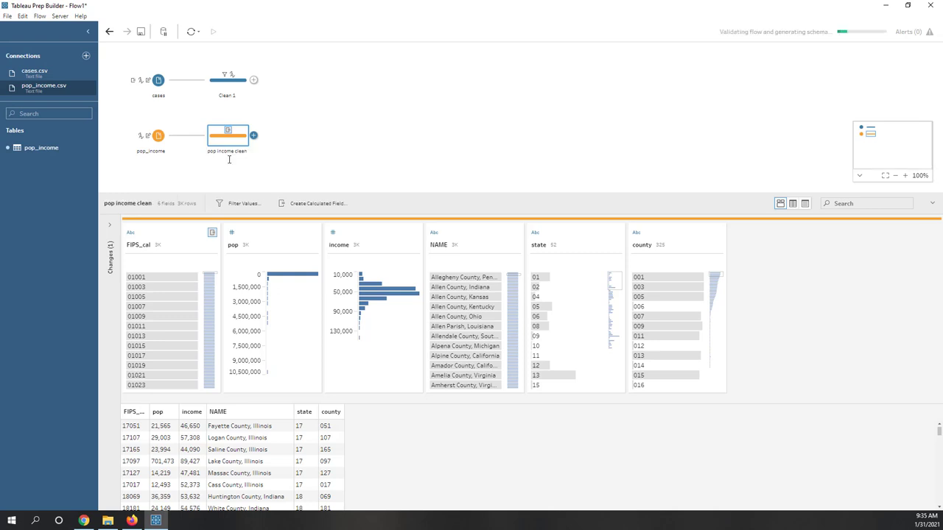
Rename the clean step after the cases input as cases clean.
right_click(227, 98)
left_click(225, 99)
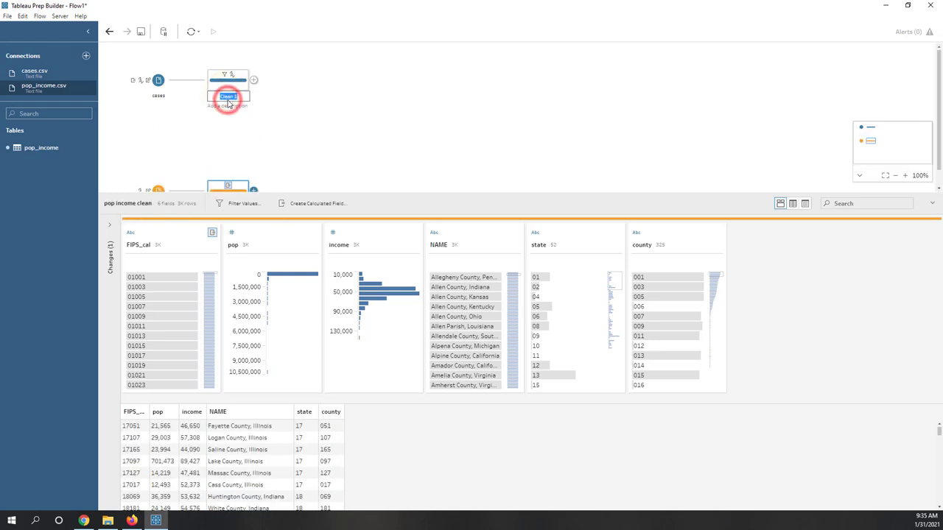
type("cases c")
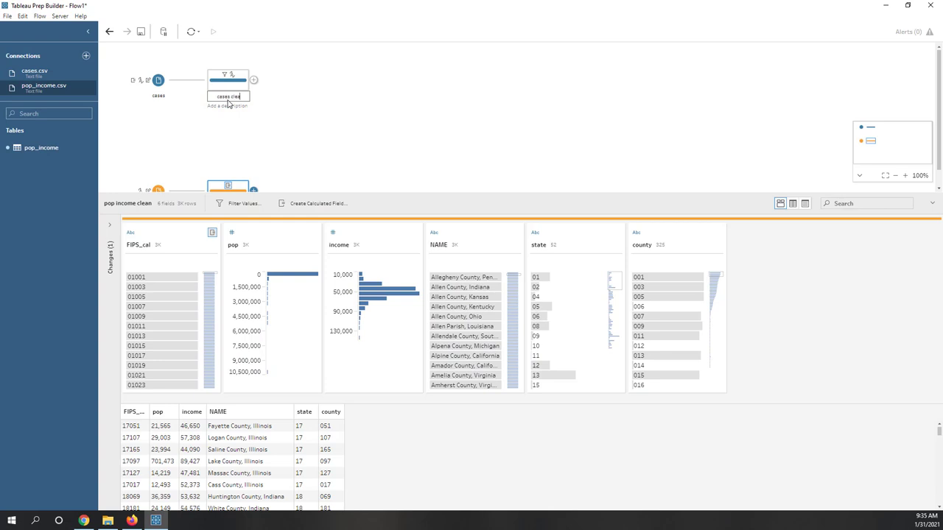
key("Return")
left_click(355, 111)
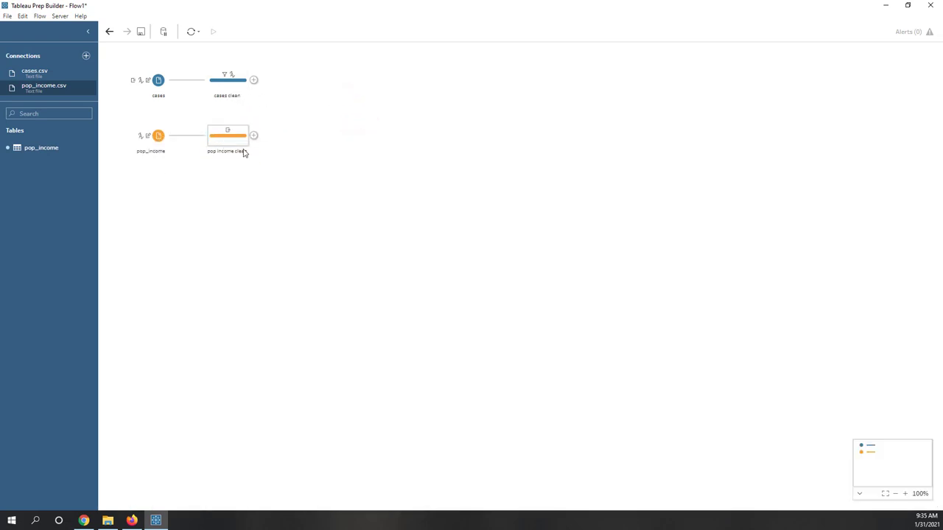
Join the cases clean and pop income clean steps, matching FIPS_cal from pop income clean with FIPS from cases clean.
left_click_drag(251, 81, 258, 132)
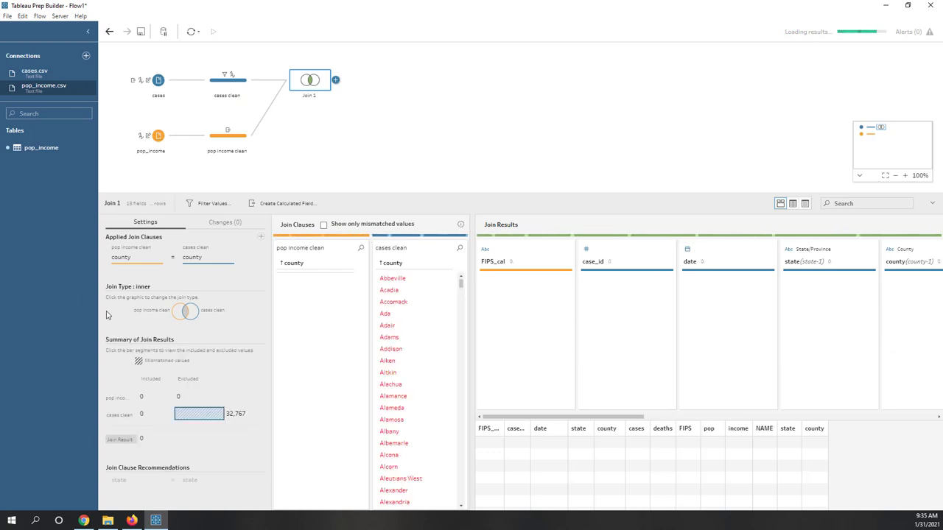
left_click(127, 261)
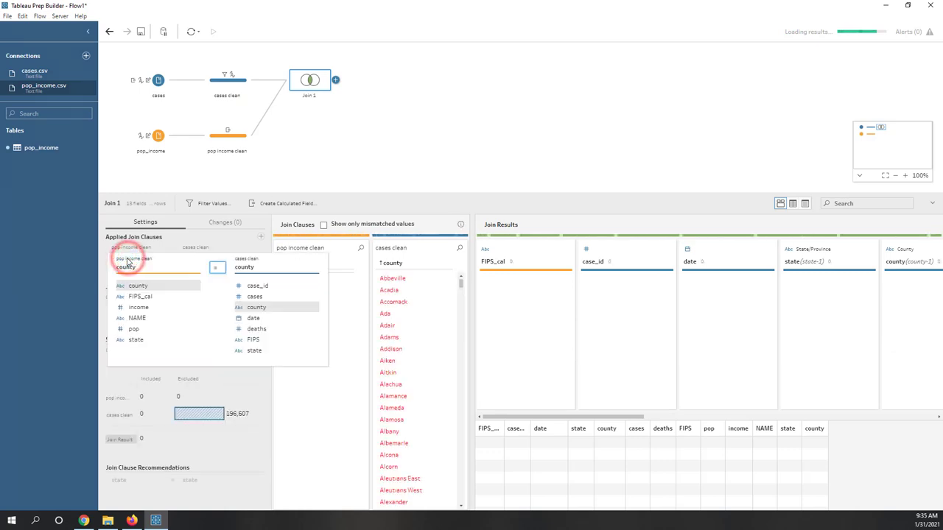
left_click(140, 296)
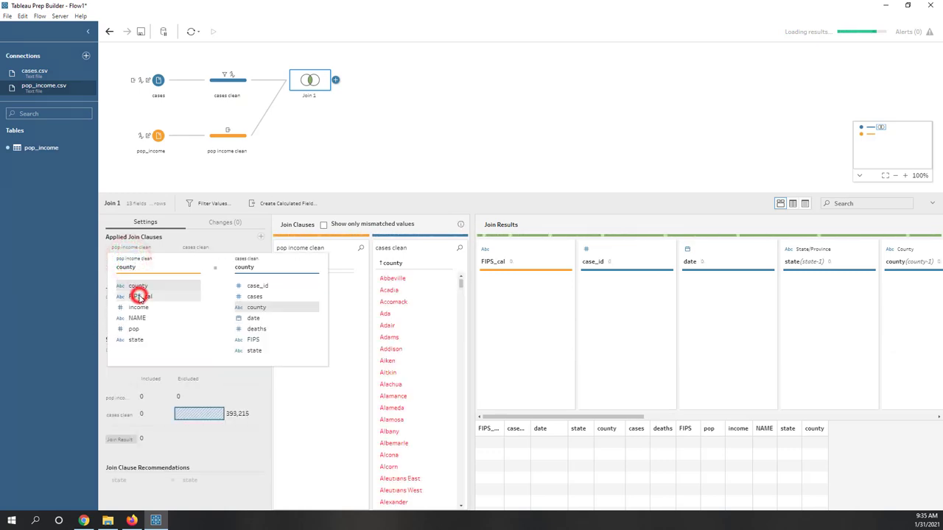
left_click(269, 340)
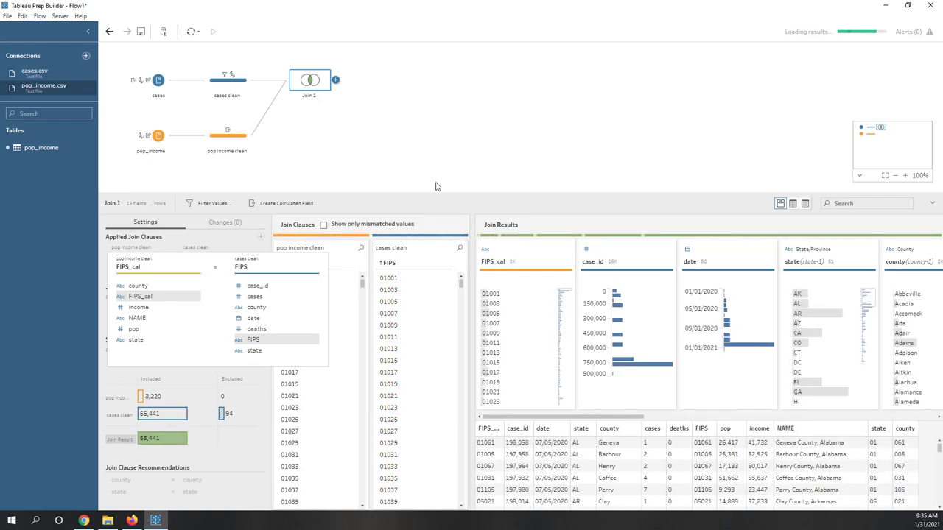
left_click(435, 185)
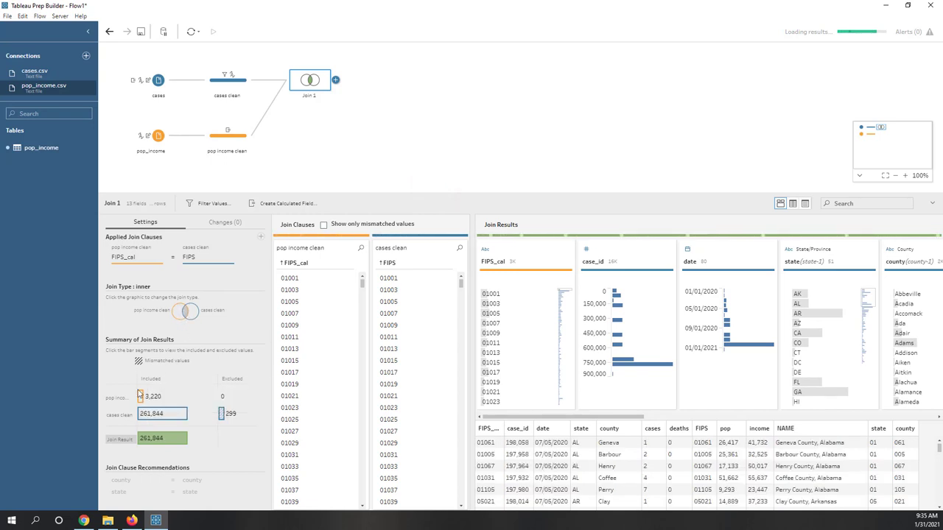
Show only mismatched values in the join clauses and go through the unmatched FIPS codes of both clean steps.
left_click(324, 226)
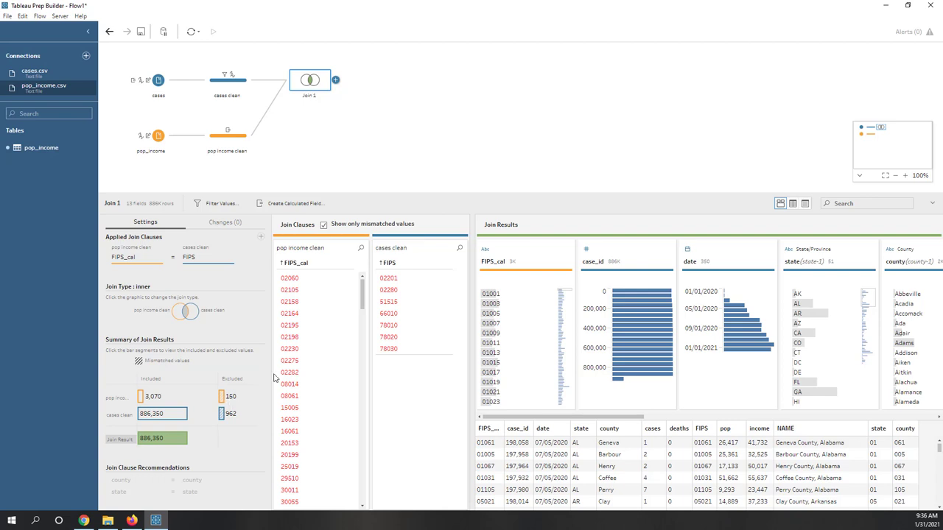
left_click_drag(363, 300, 350, 275)
left_click(389, 278)
left_click(389, 289)
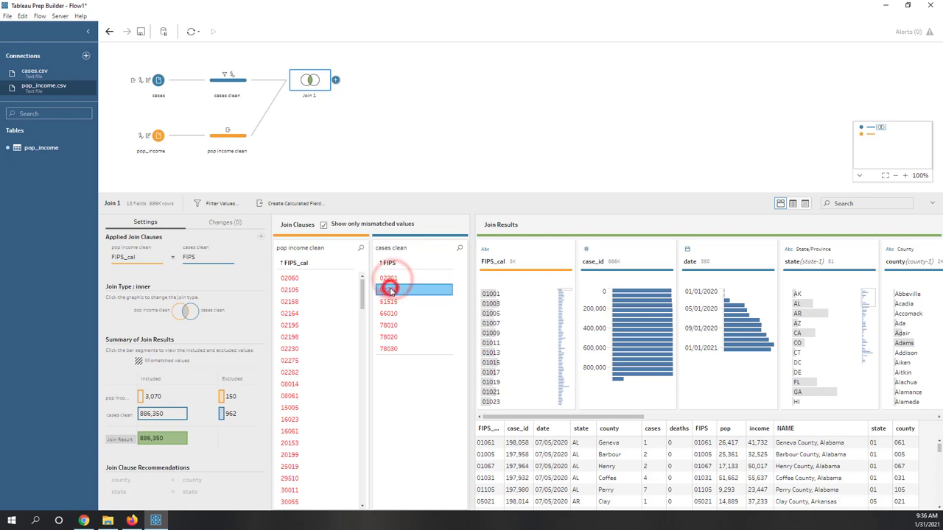
left_click(386, 302)
left_click(387, 313)
left_click(387, 325)
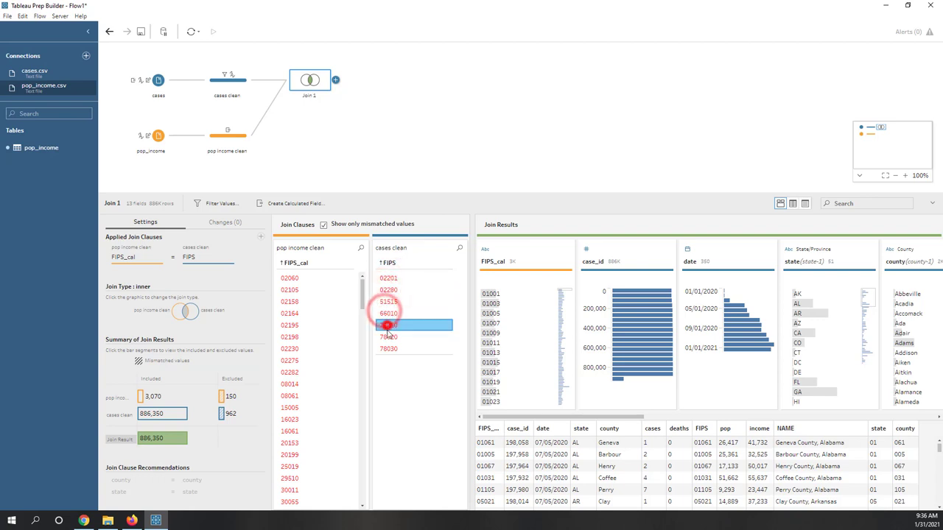
left_click(387, 336)
left_click(387, 349)
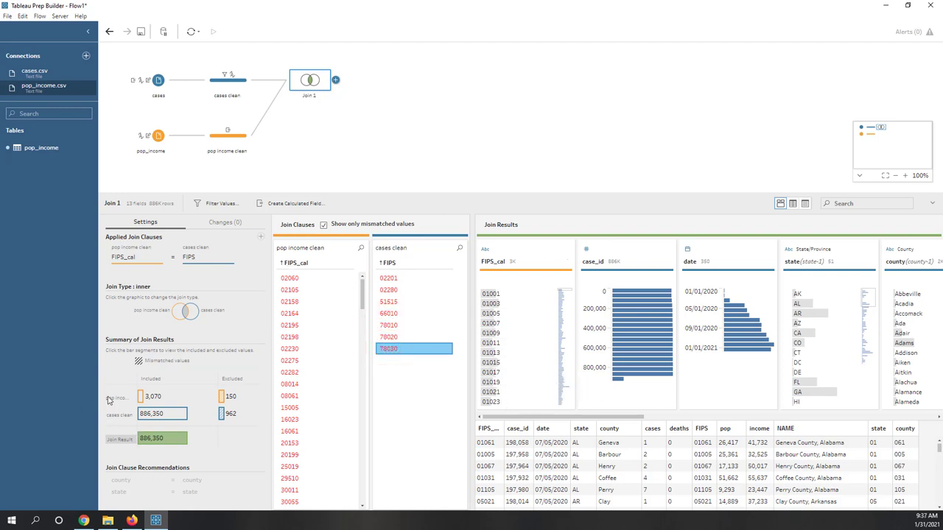
Examine the unmatched FIPS codes 51515 and 66010 of the cases clean step in the join clauses.
double_click(391, 302)
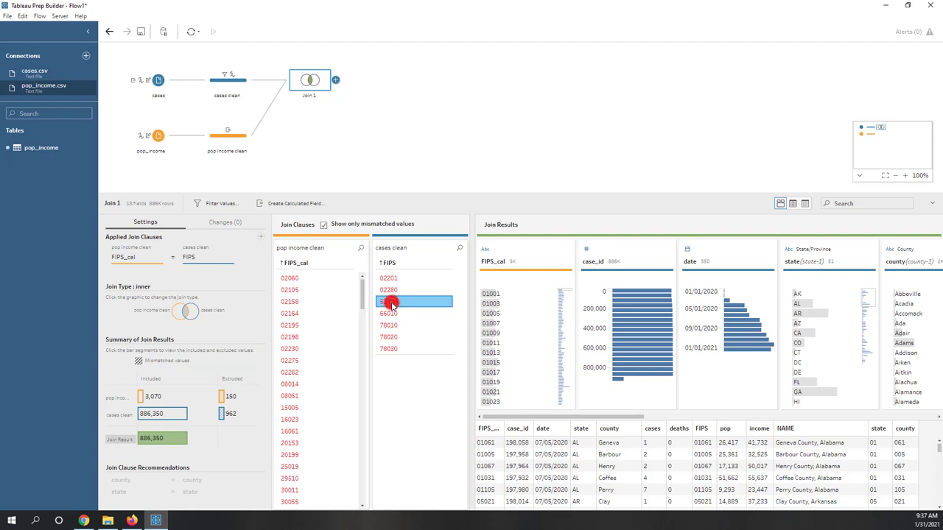
left_click(421, 306)
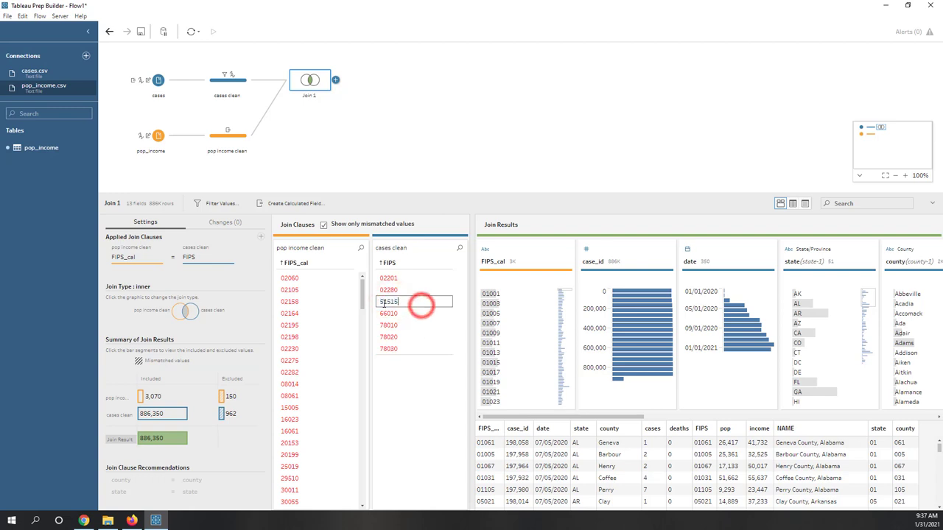
left_click(383, 398)
left_click(406, 300)
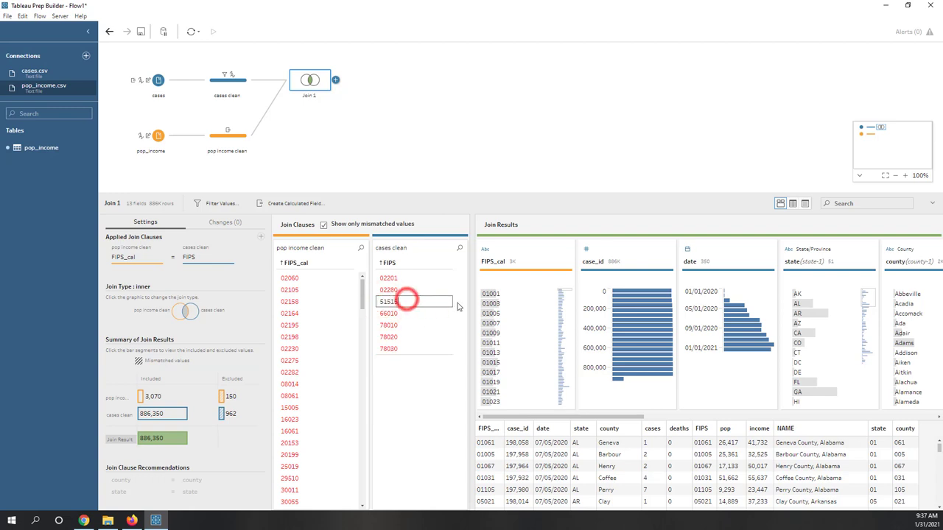
left_click(457, 301)
left_click(410, 302)
left_click_drag(401, 301, 374, 306)
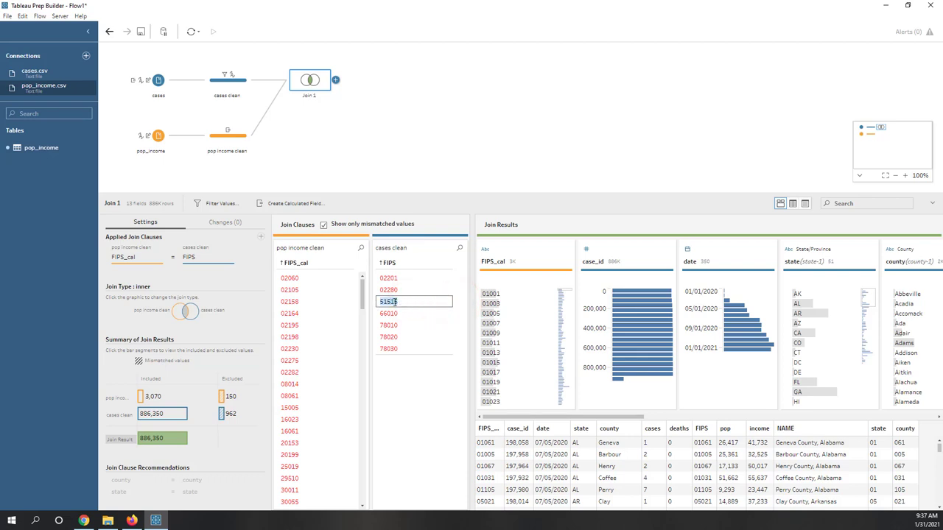
left_click(408, 300)
left_click(389, 307)
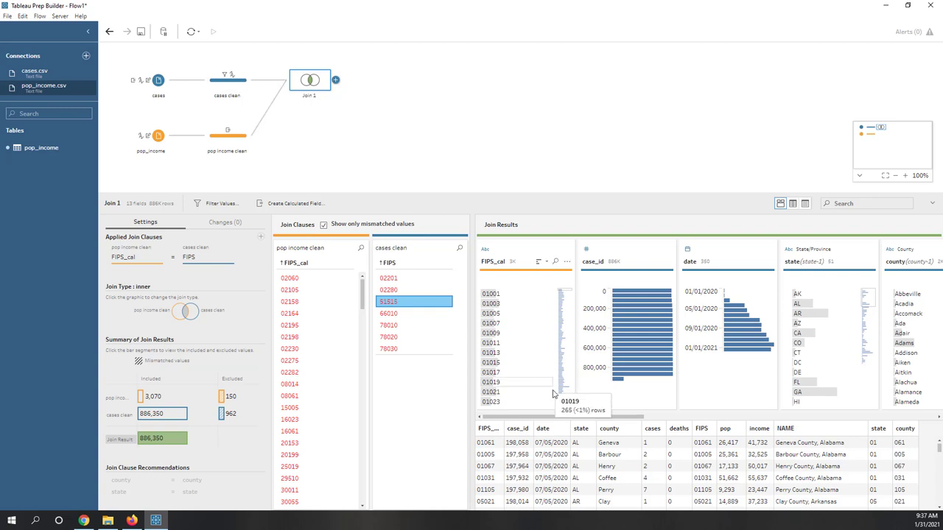
left_click_drag(558, 417, 510, 424)
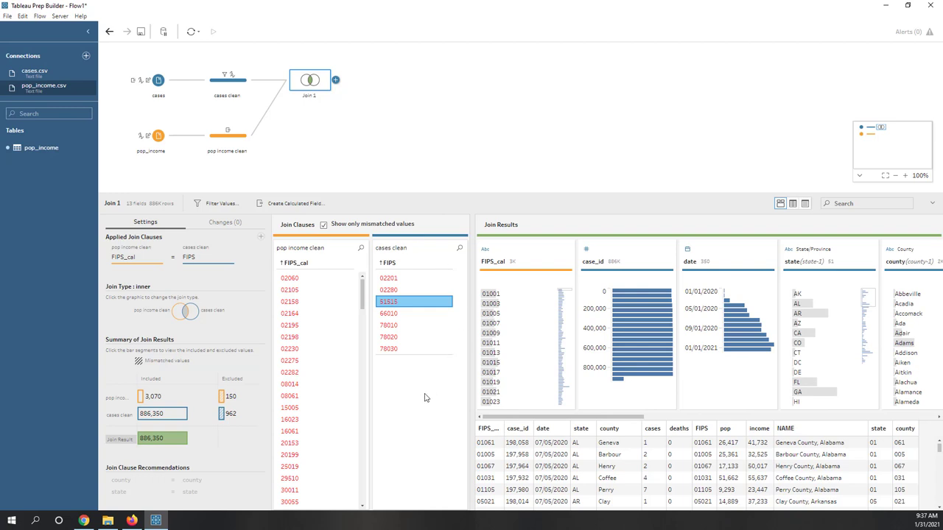
left_click(390, 315)
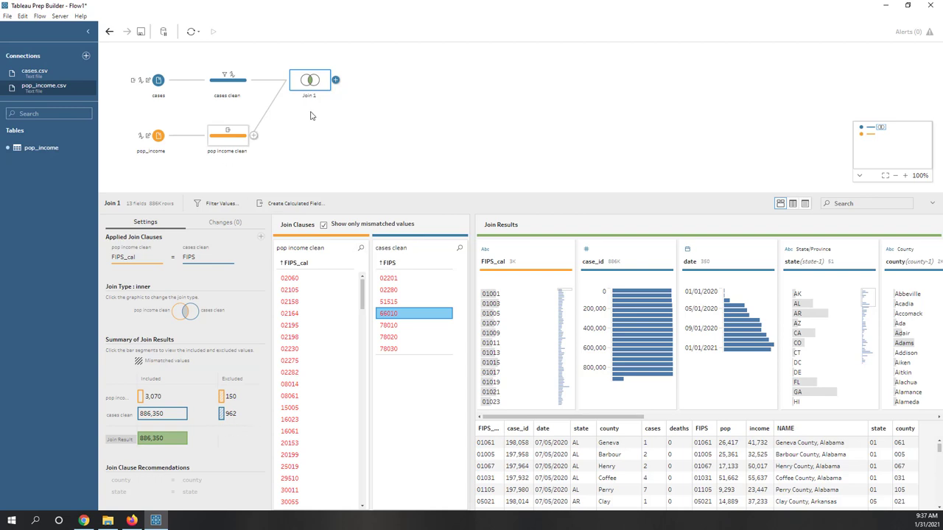
Add an output step and a clean step as separate branches after Join 1.
left_click(336, 79)
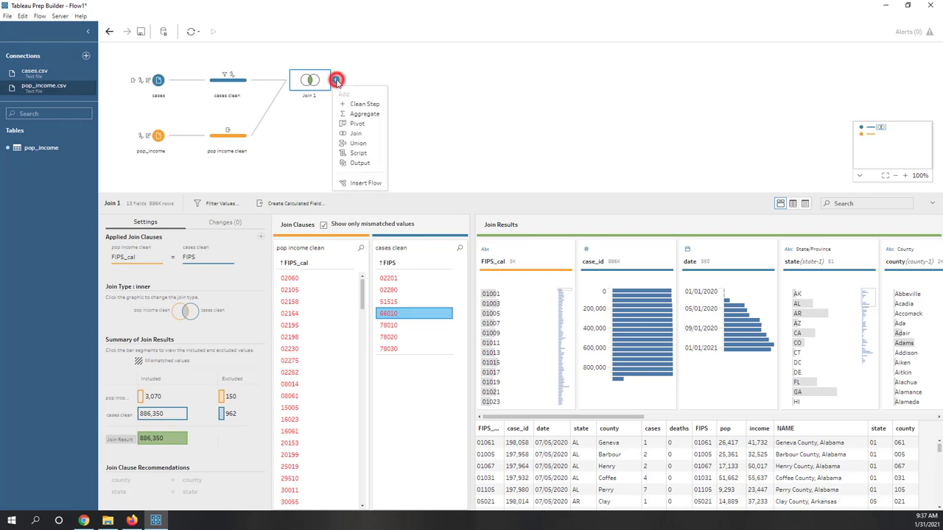
left_click(360, 165)
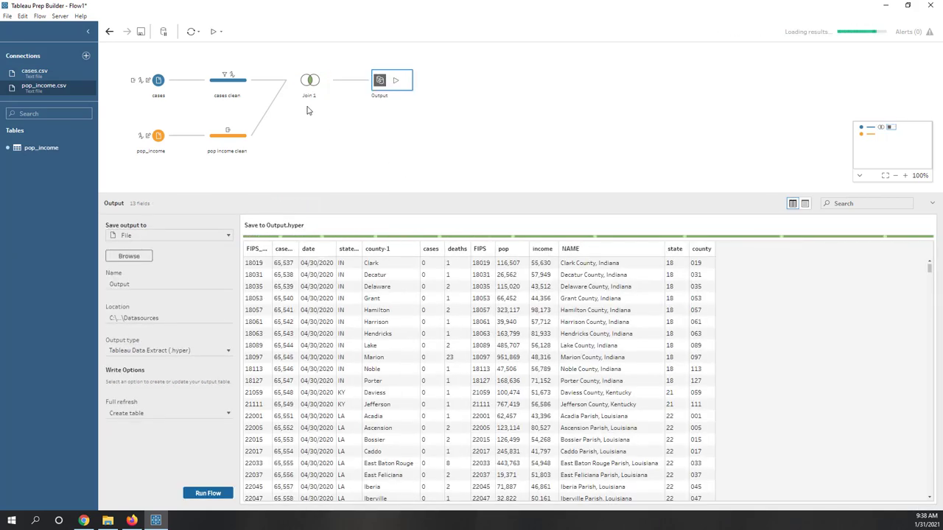
left_click(335, 80)
left_click(350, 104)
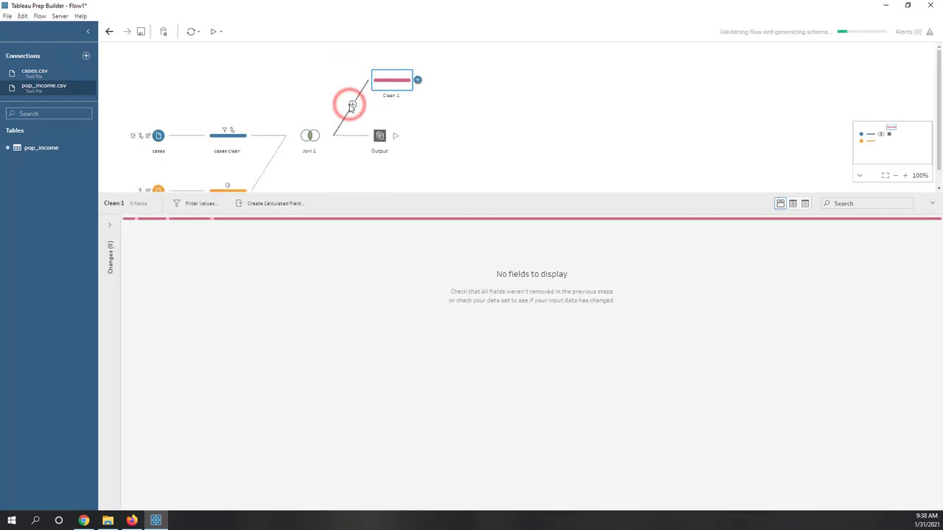
Remove the output step and move the new clean step in line with Join 1.
right_click(384, 140)
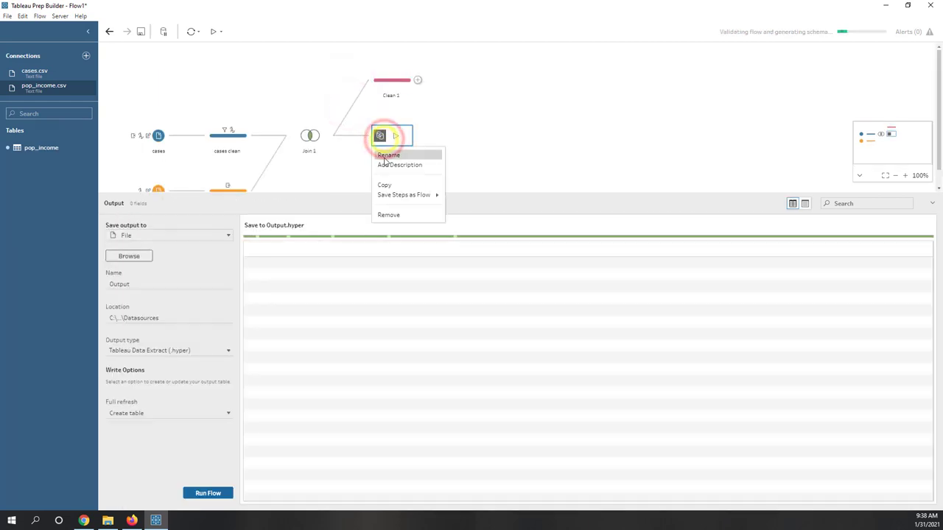
left_click(389, 216)
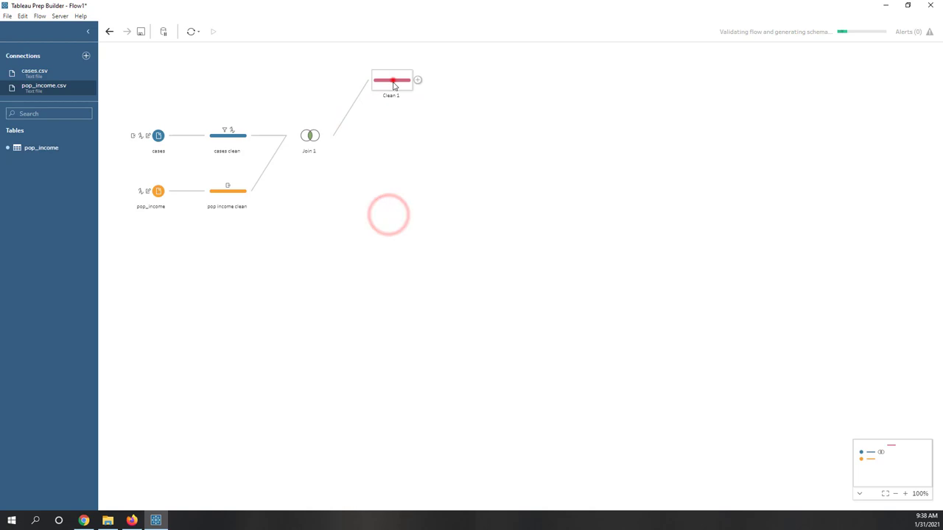
left_click_drag(391, 79, 390, 153)
left_click(391, 135)
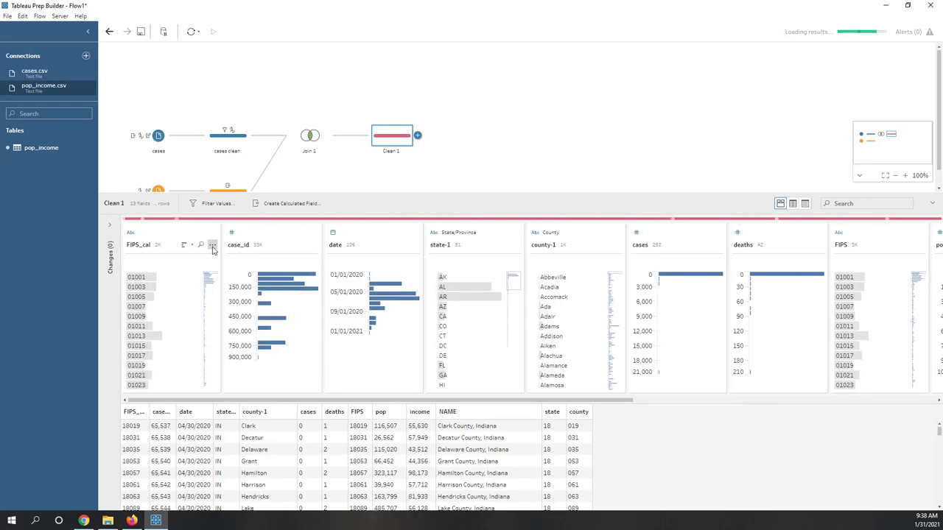
Remove the FIPS_cal field in the clean step after the join.
left_click(212, 245)
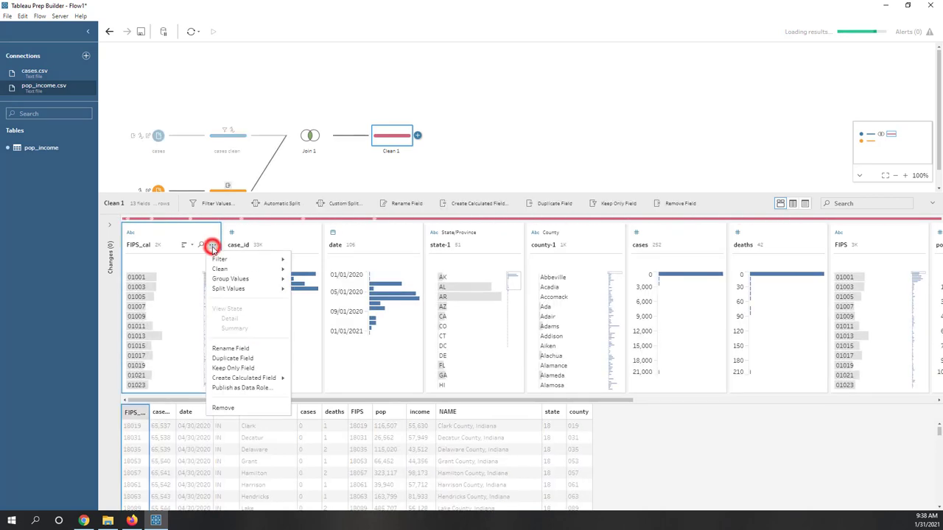
left_click(223, 409)
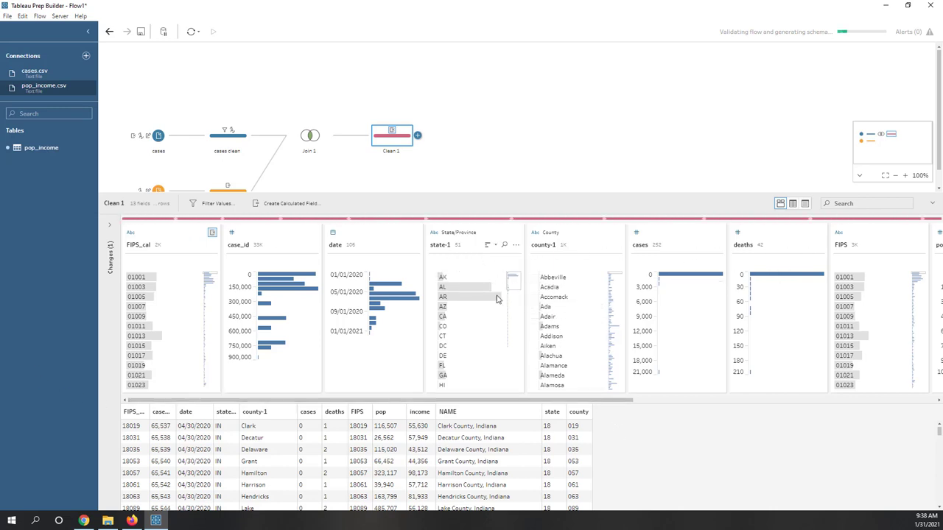
left_click_drag(493, 401, 560, 400)
scroll(649, 396, "right", 3)
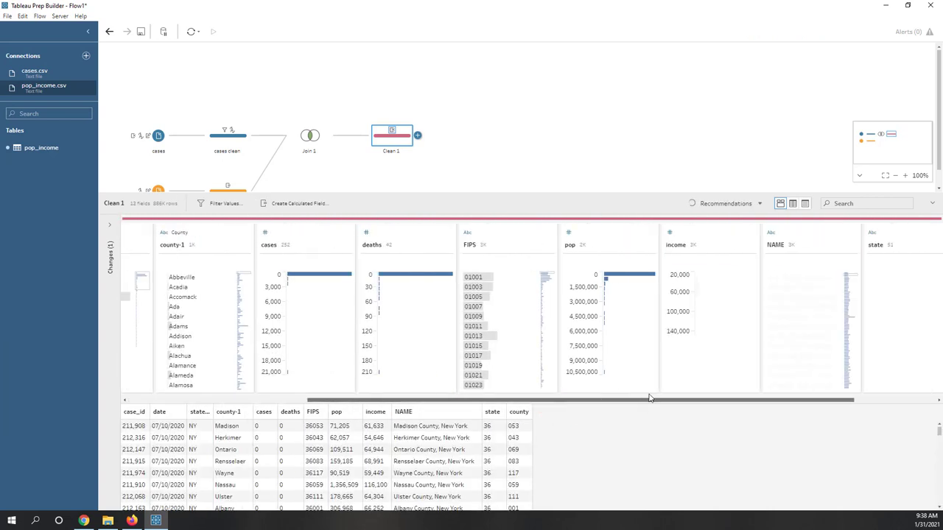
scroll(633, 399, "left", 5)
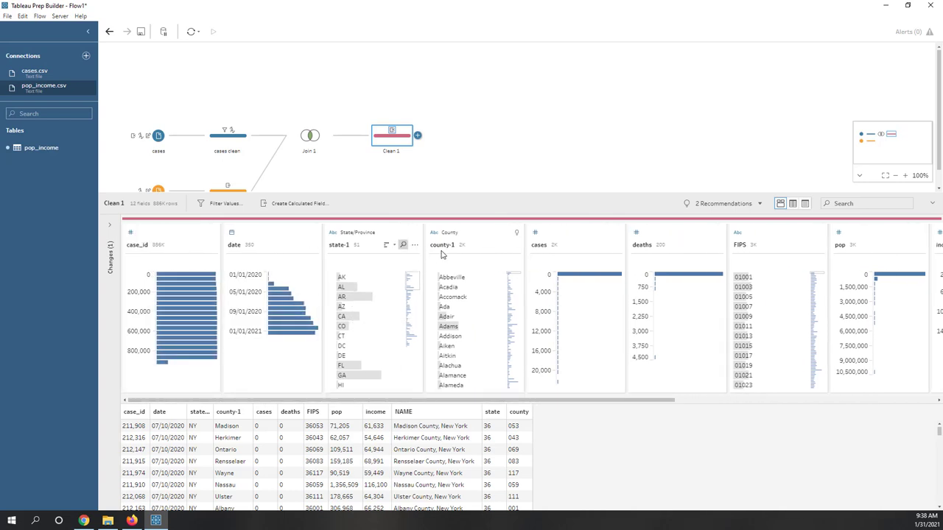
Remove the state-1 and county-1 fields in the clean step after the join.
left_click(414, 246)
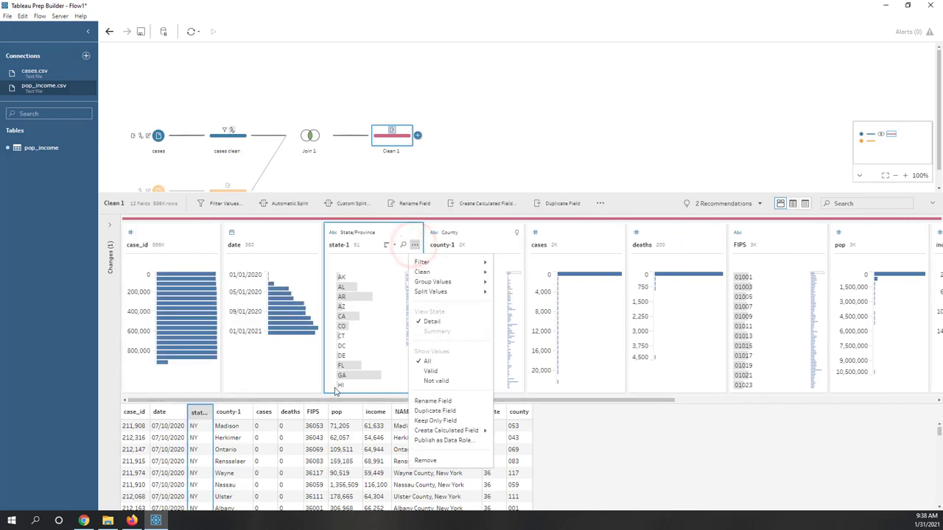
left_click(425, 460)
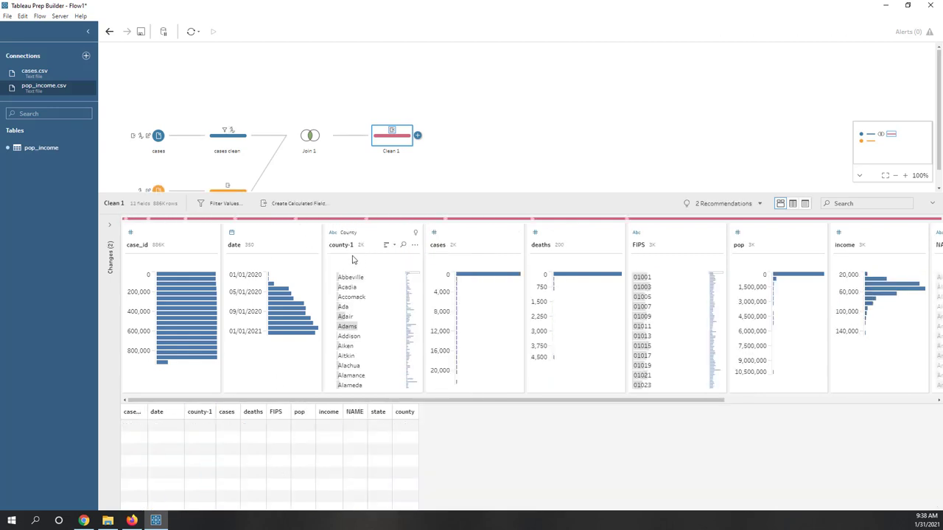
left_click(414, 246)
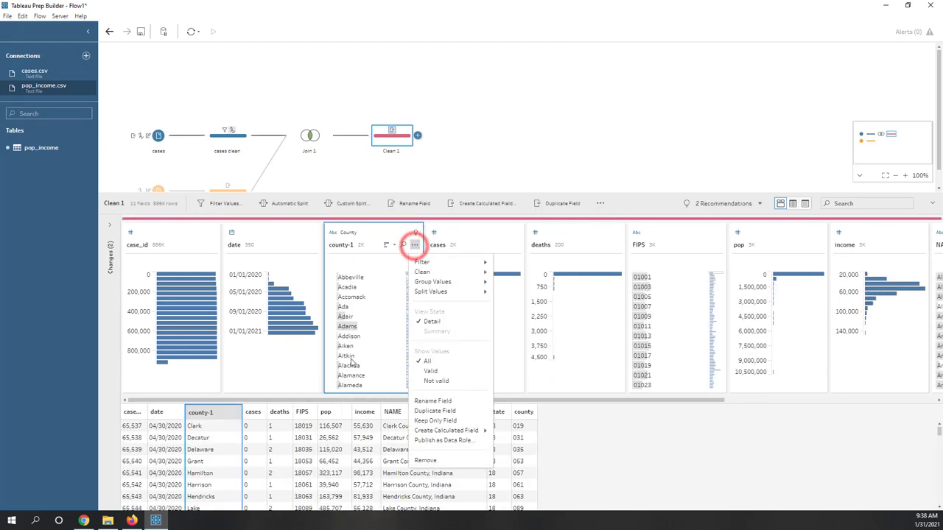
left_click(441, 461)
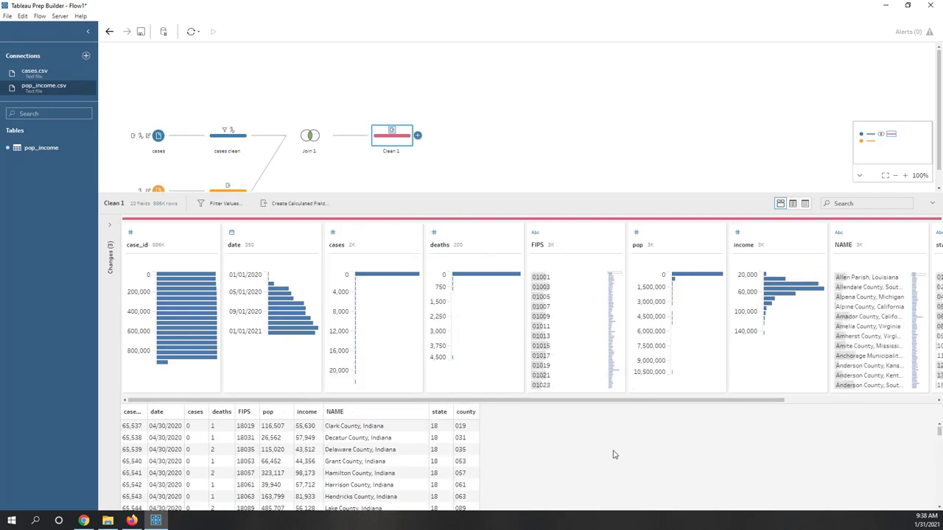
Restore the county-1 and state-1 fields by deleting their removals from the clean step's list of changes.
left_click_drag(708, 401, 628, 406)
left_click_drag(726, 402, 867, 395)
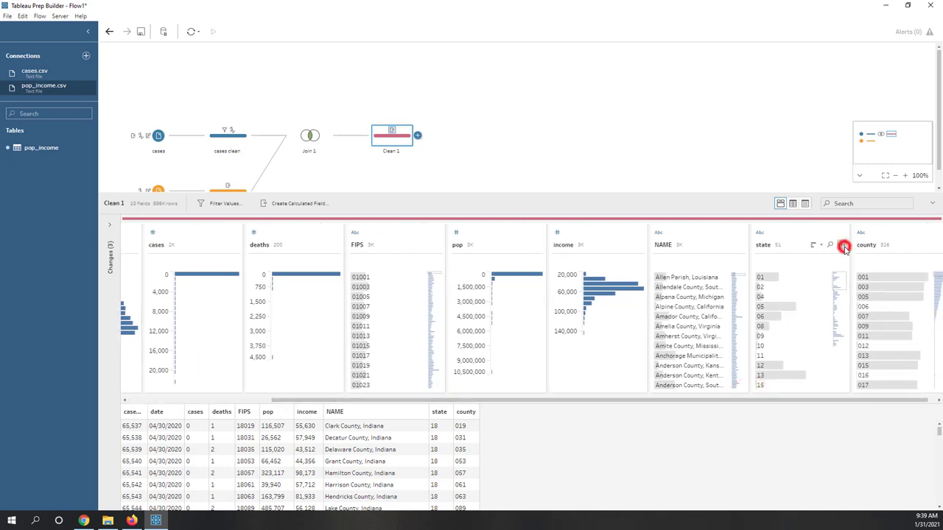
left_click(844, 247)
left_click(781, 435)
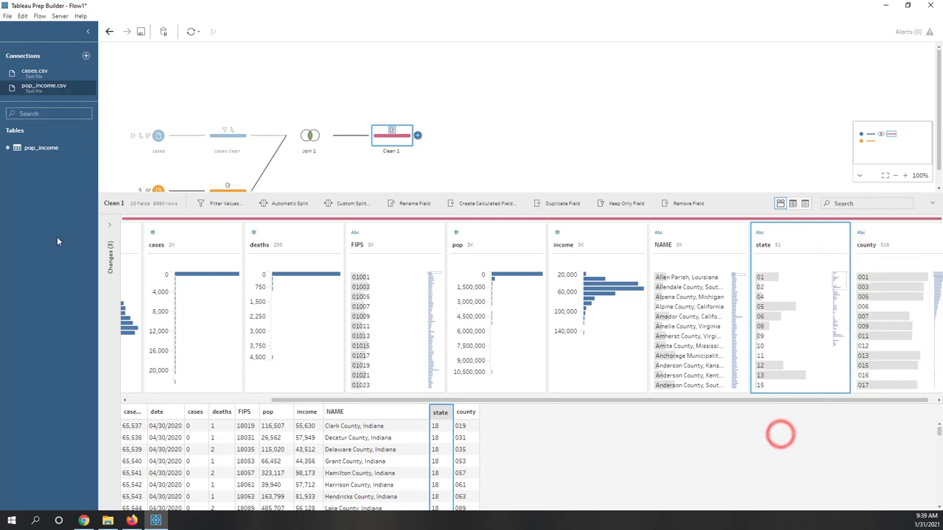
left_click(110, 227)
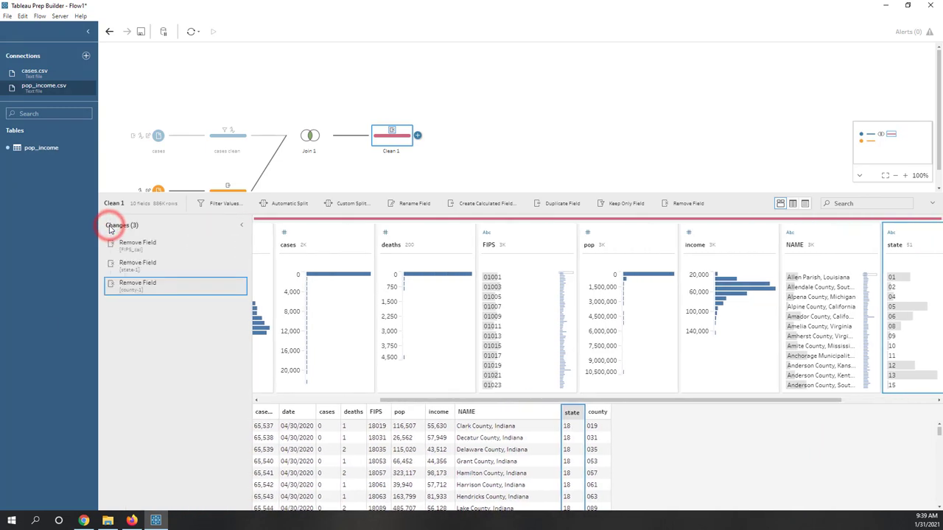
left_click(240, 285)
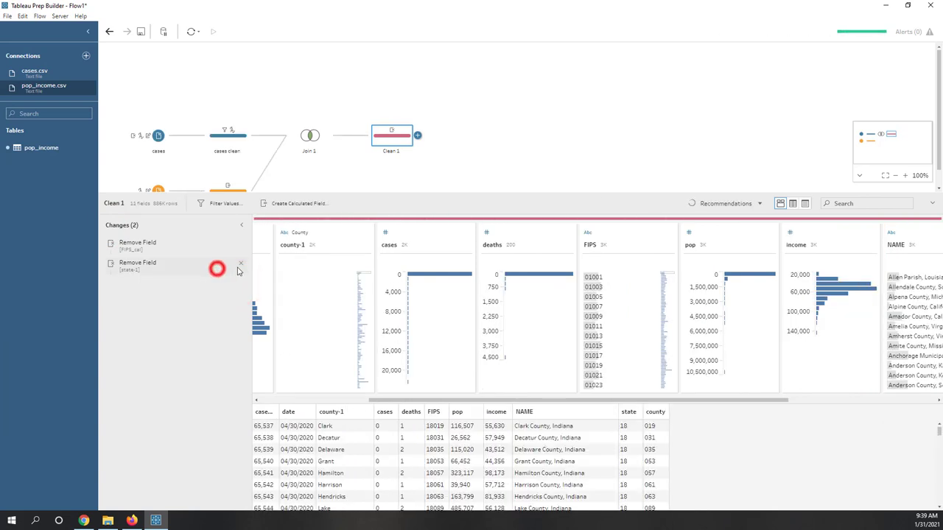
left_click(240, 264)
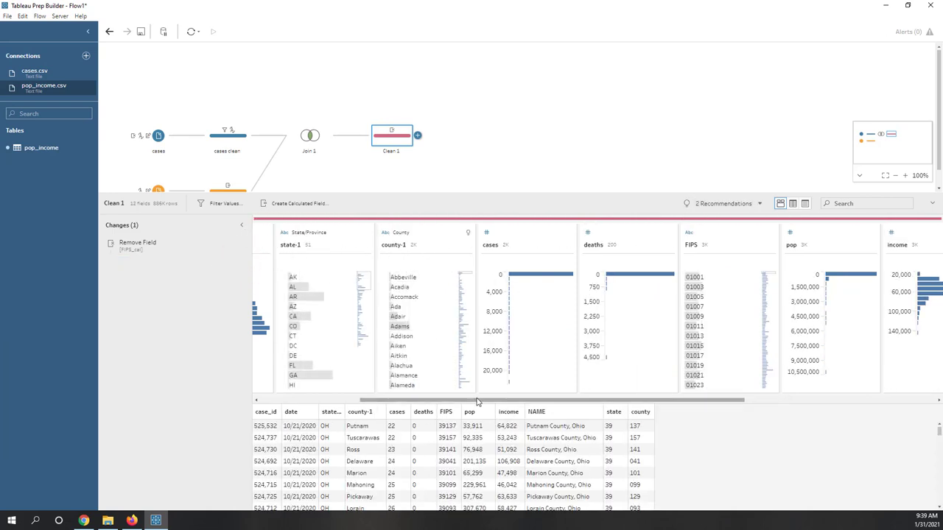
Remove the state, NAME and county fields that came from the population and income data.
left_click_drag(477, 402, 661, 402)
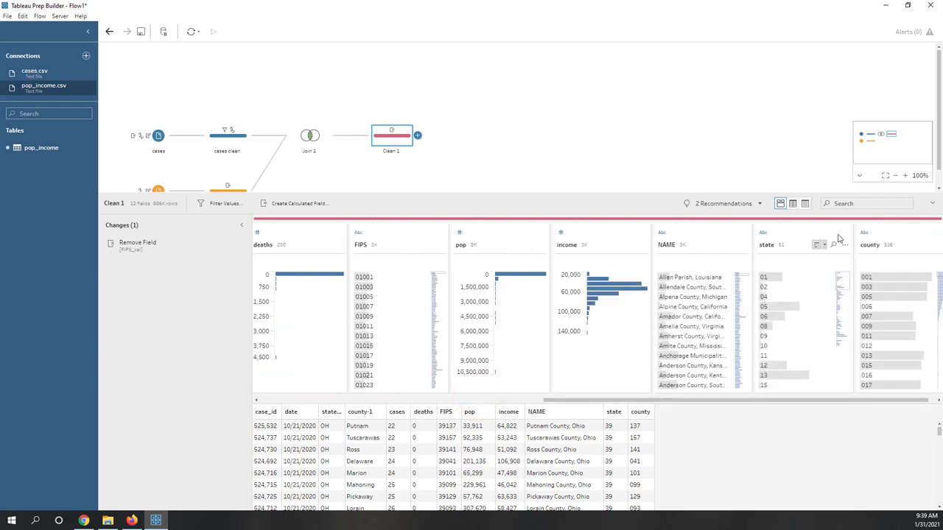
left_click(846, 246)
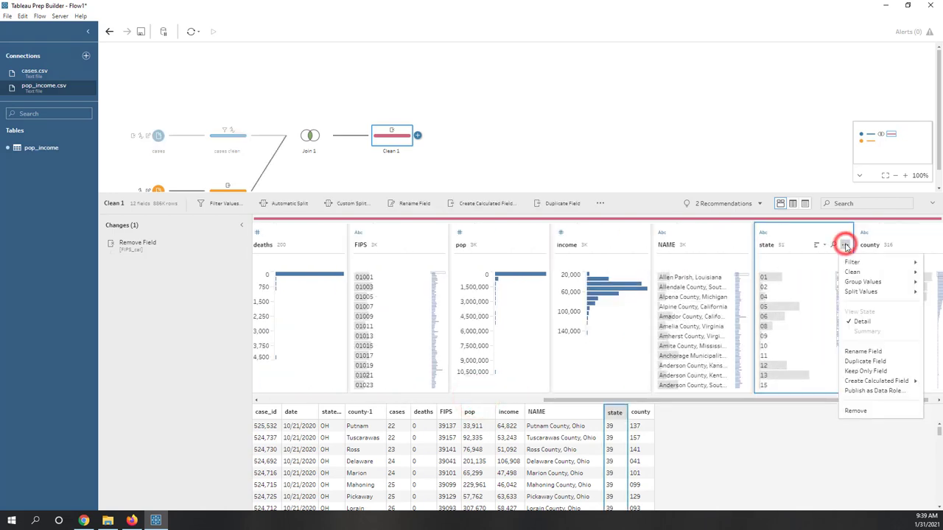
left_click(865, 414)
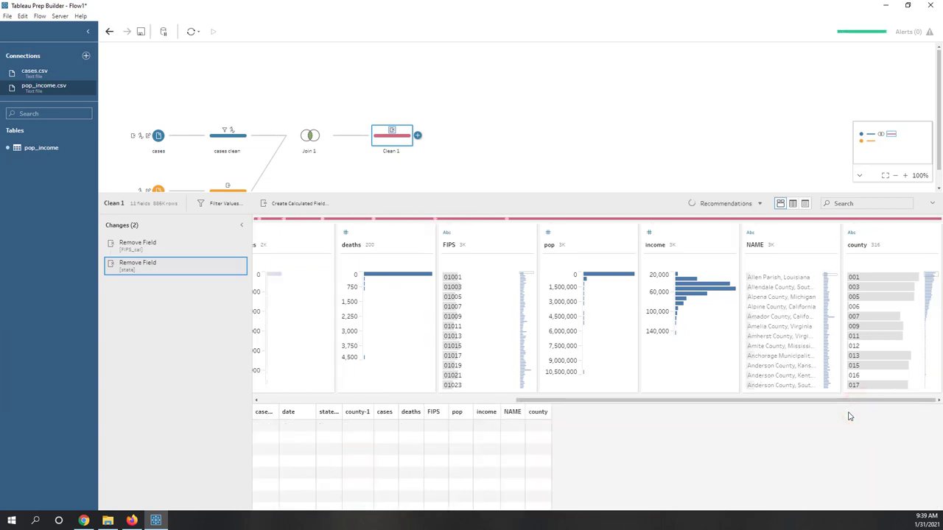
left_click(835, 246)
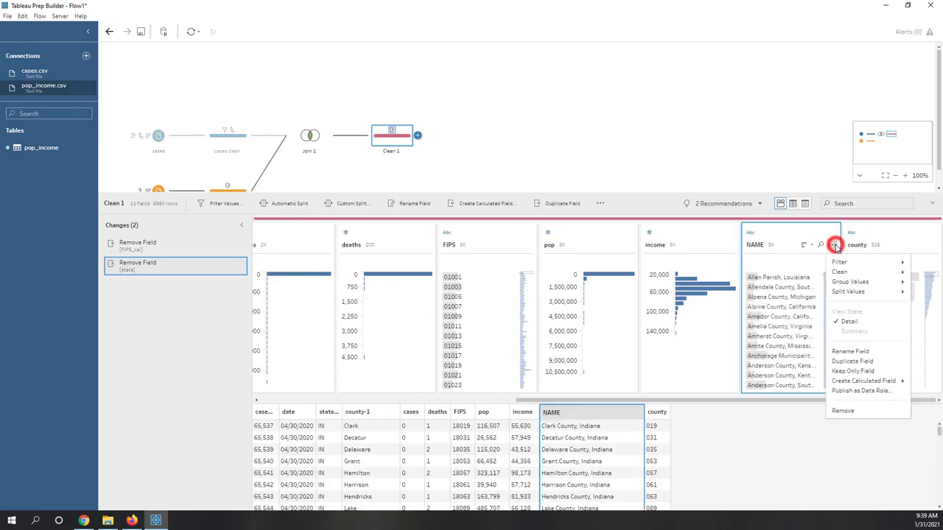
left_click(842, 415)
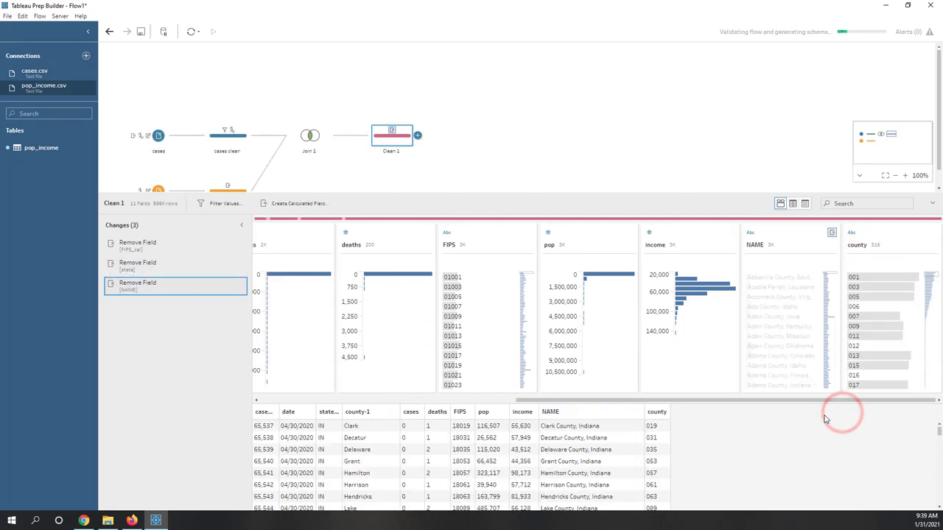
left_click(933, 245)
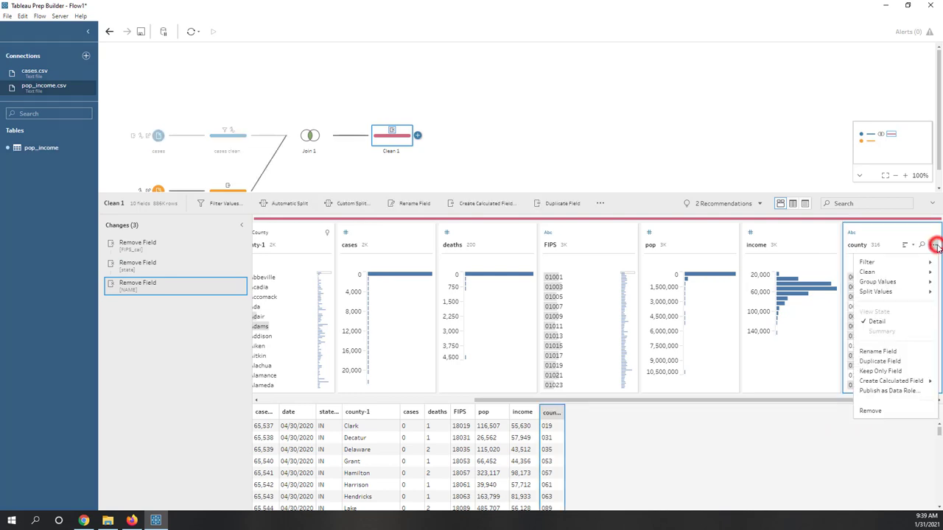
left_click(865, 413)
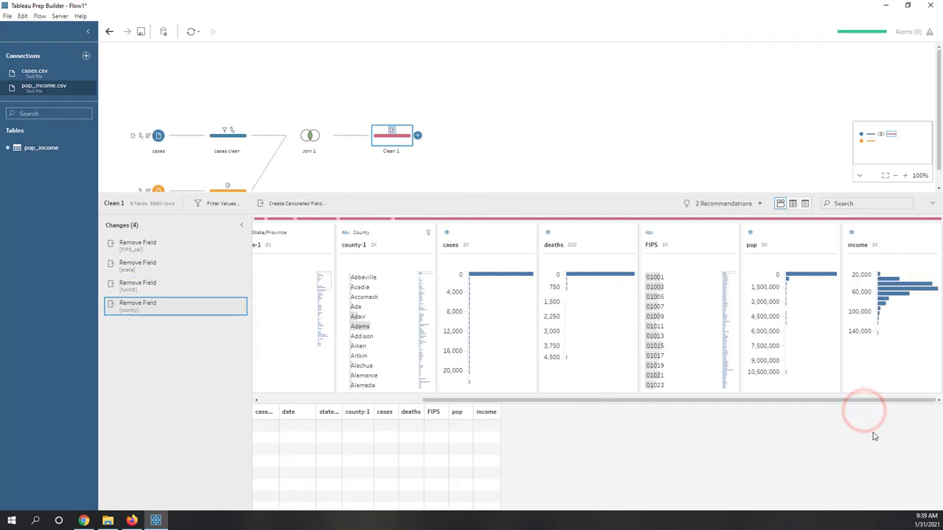
Rename the state-1 field to state and the county-1 field to county in the clean step.
left_click_drag(531, 401, 330, 394)
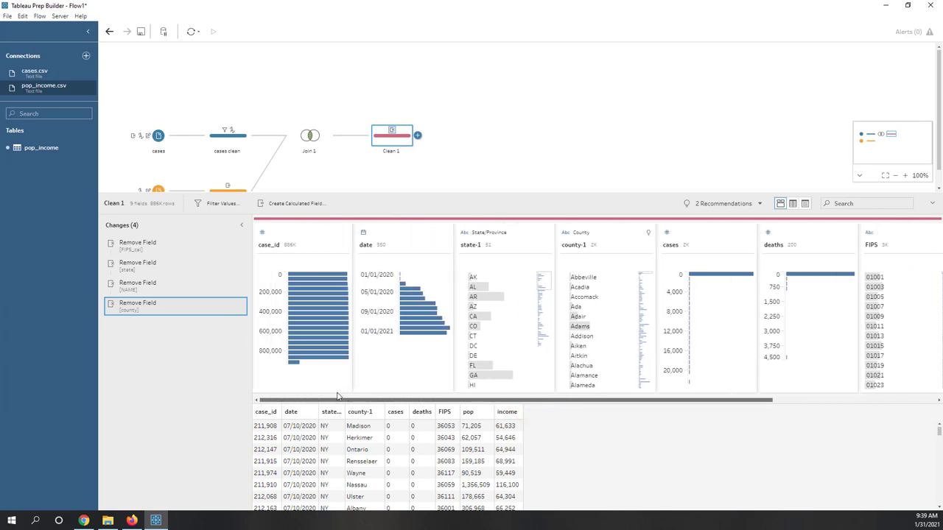
double_click(471, 246)
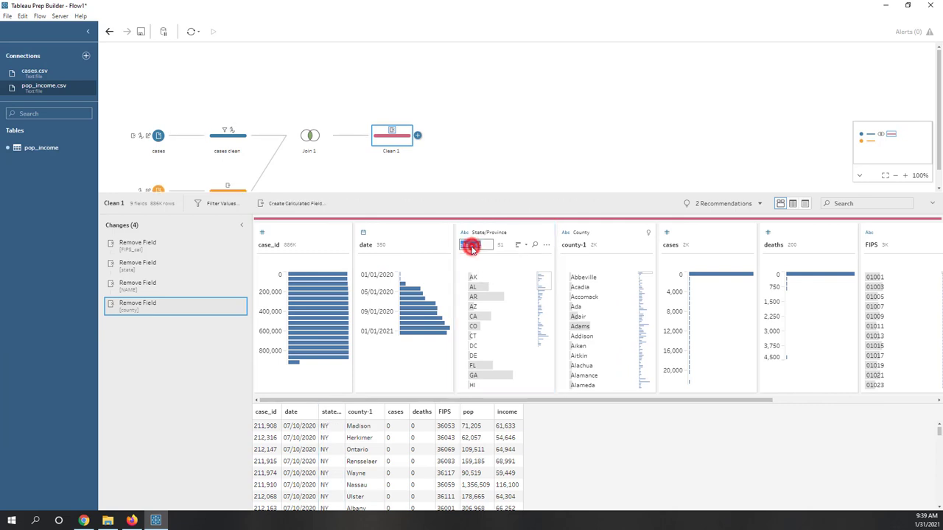
type("s")
key("Return")
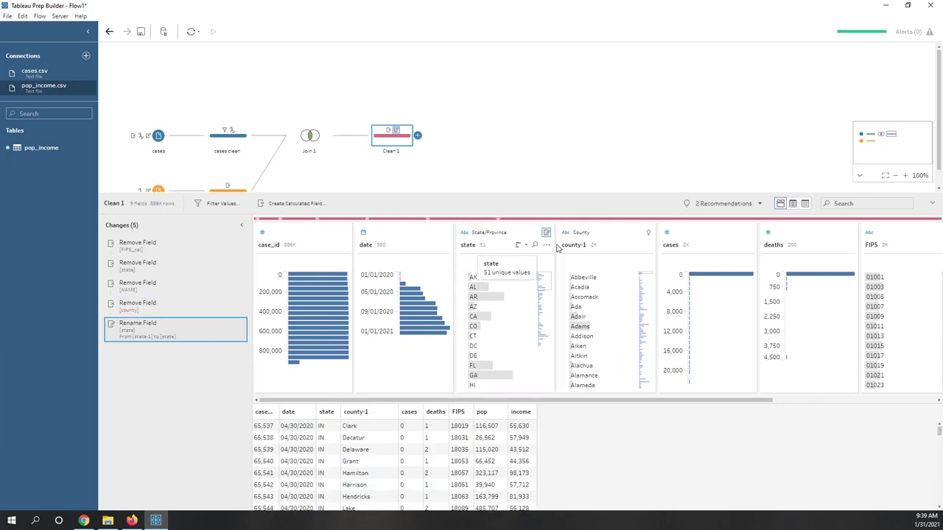
double_click(574, 245)
type("county")
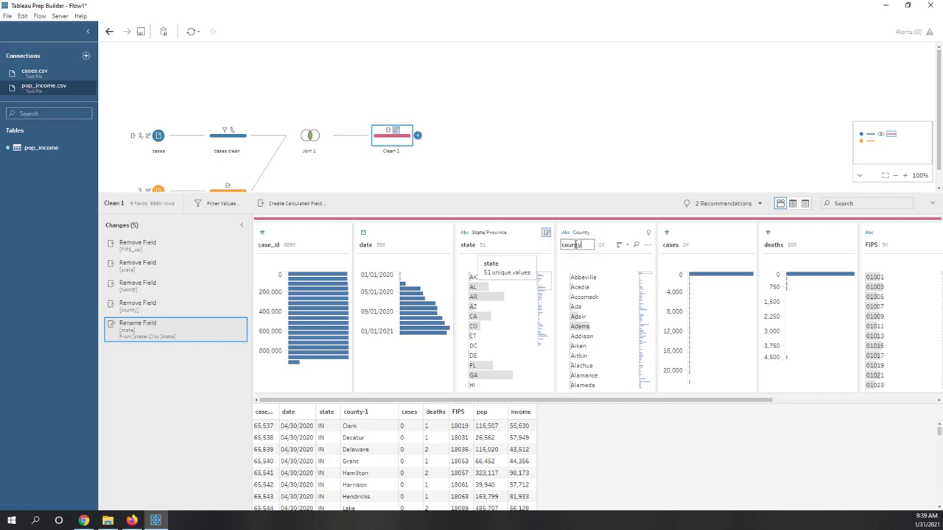
key("Return")
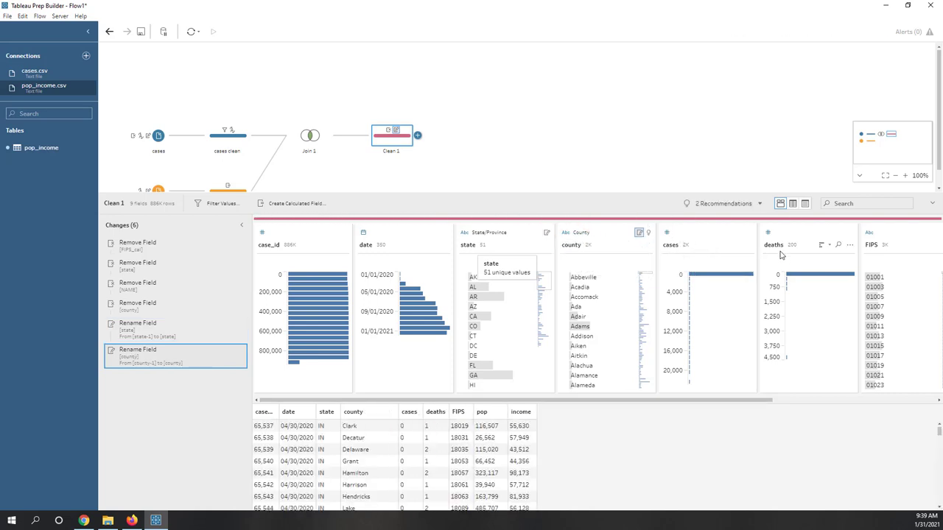
Review the remaining fields and add an output step after Clean 1.
left_click_drag(759, 403, 924, 403)
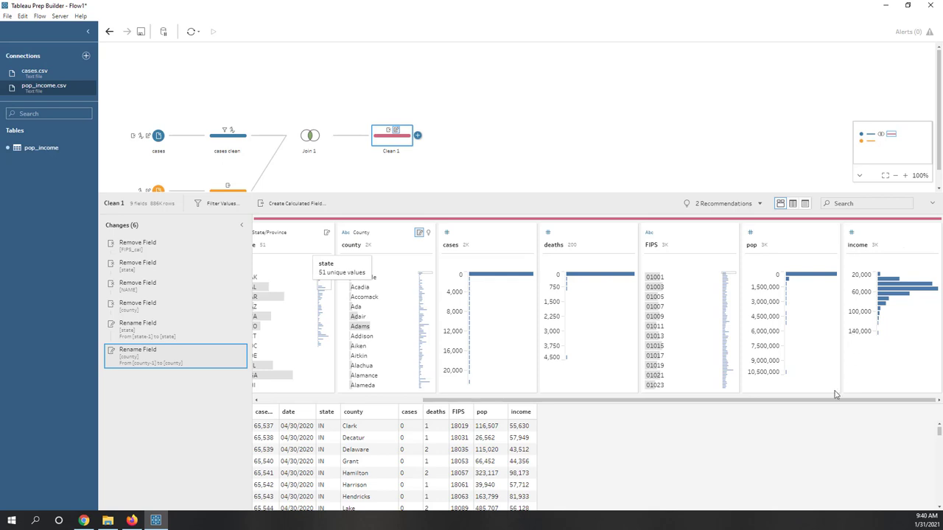
scroll(796, 402, "left", 5)
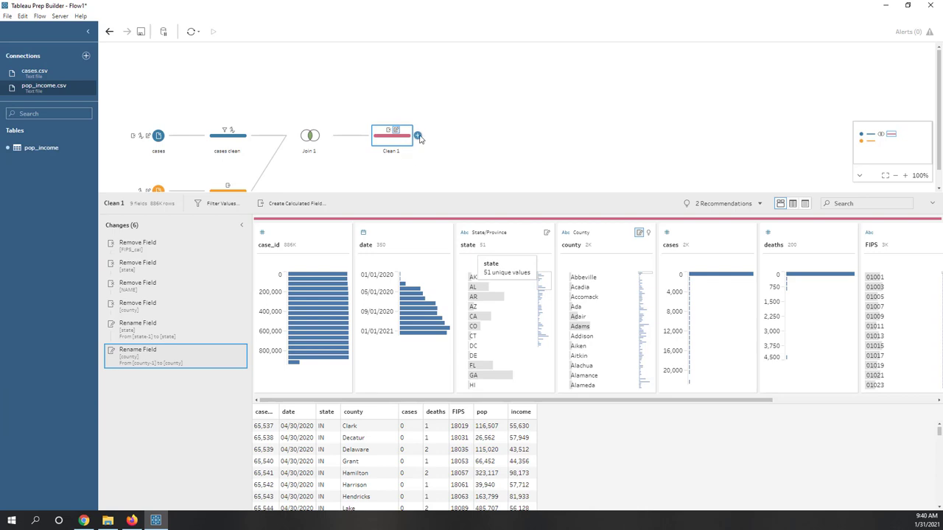
left_click(417, 136)
left_click(438, 219)
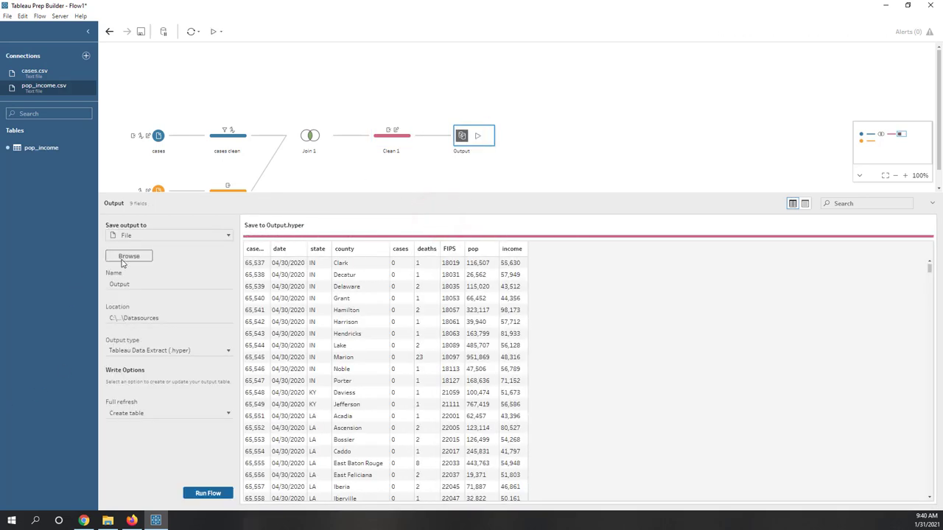
Set the output file to a Tableau Data Extract named covid_pop_income in the lab9 folder under IA342_2_2020Spring.
left_click(123, 258)
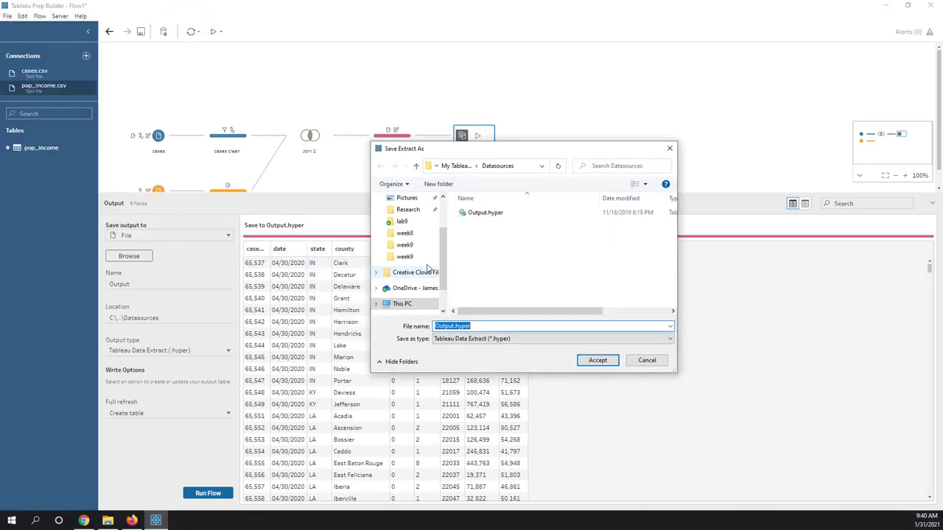
left_click(409, 288)
scroll(501, 265, "down", 2)
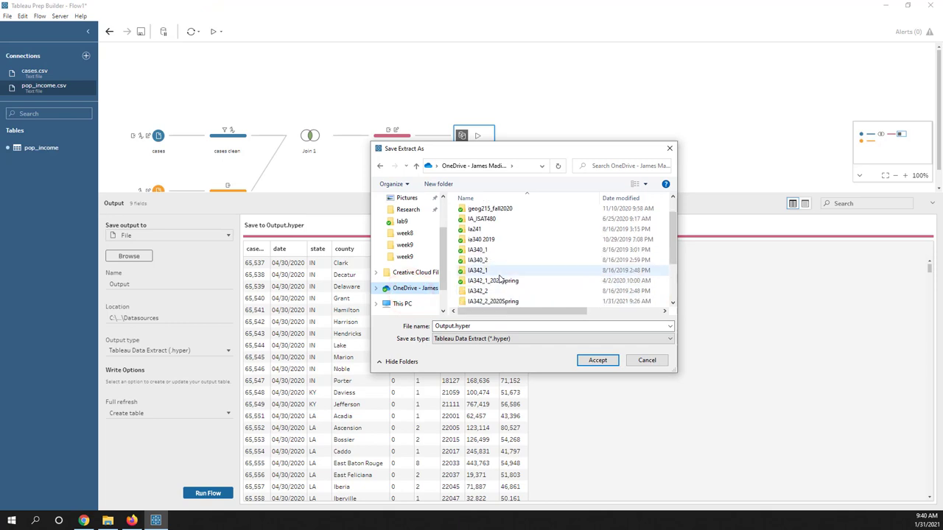
left_click(505, 272)
double_click(504, 272)
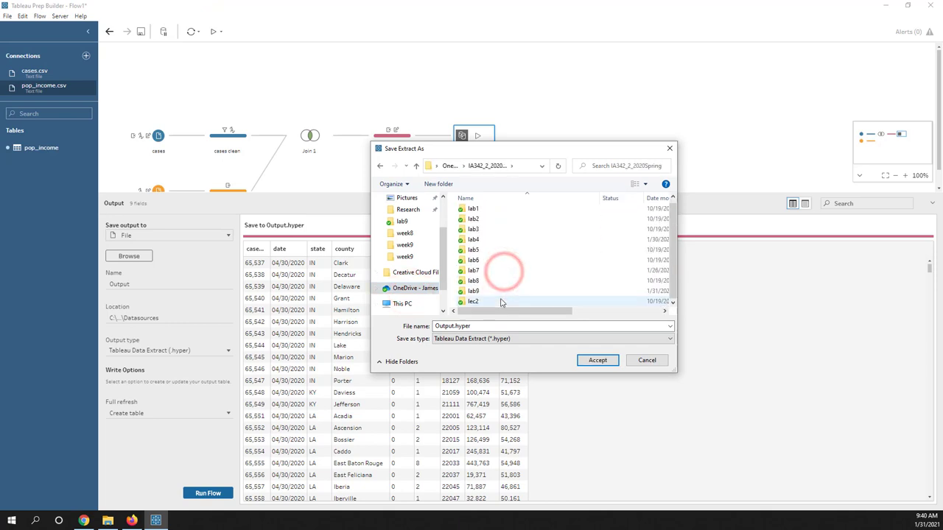
left_click(491, 292)
double_click(491, 291)
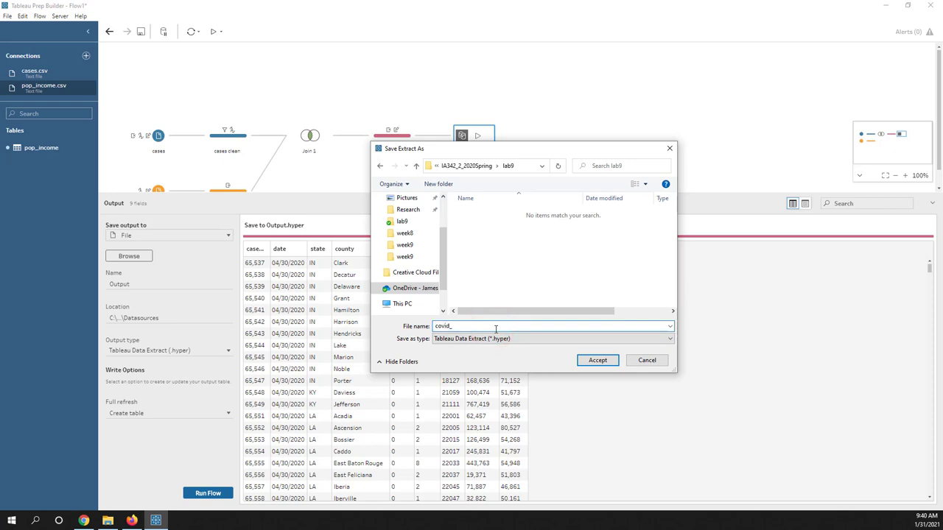
type("pop_income")
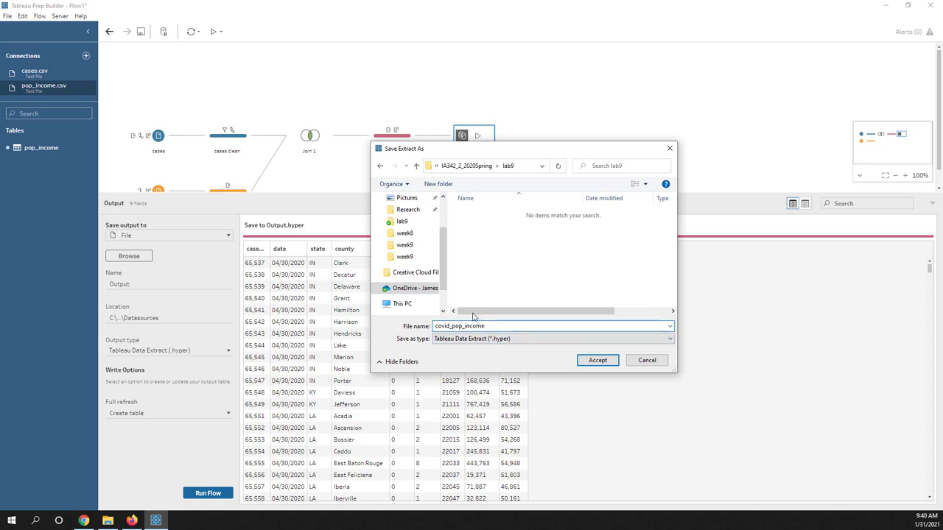
left_click(594, 361)
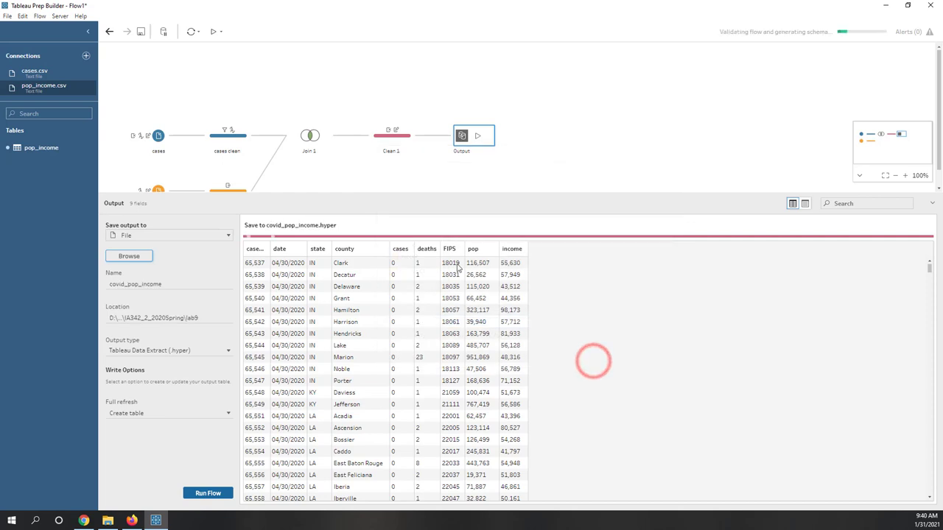
Run the flow to generate the covid_pop_income extract and dismiss the completion message.
left_click(207, 493)
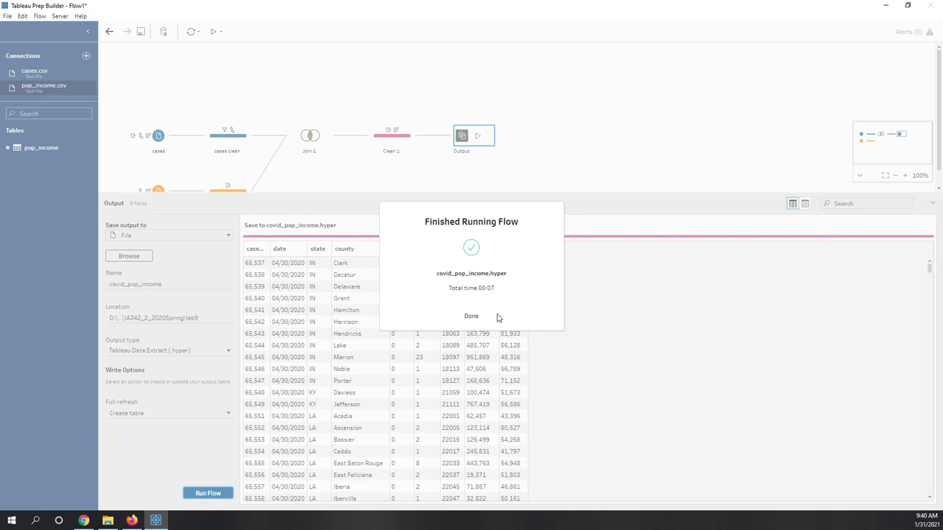
left_click(554, 174)
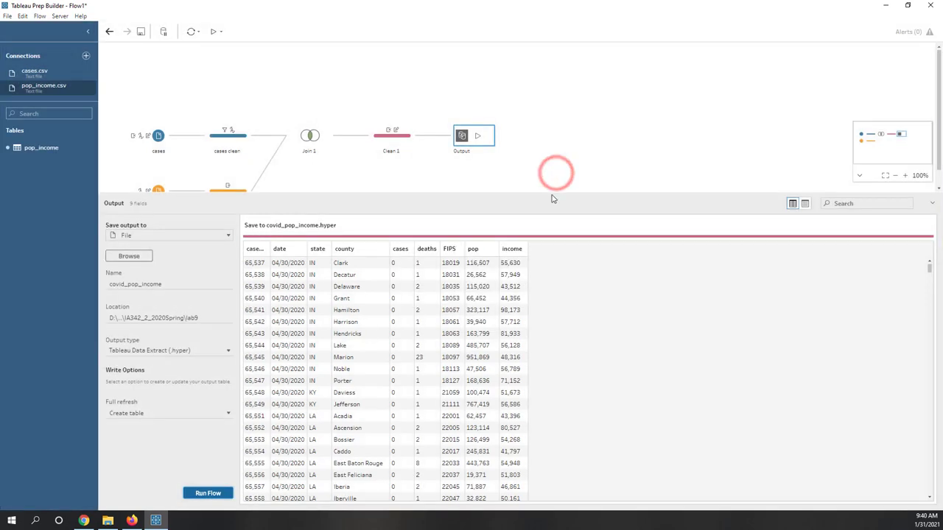
scroll(439, 186, "down", 1)
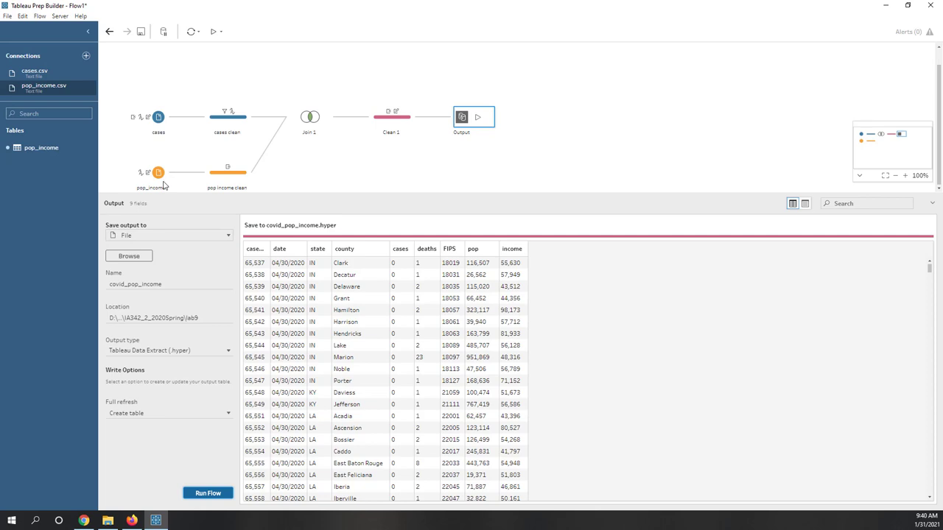
Save the flow as lab9 in the lab9 folder.
mouse_move(150, 179)
left_click(140, 32)
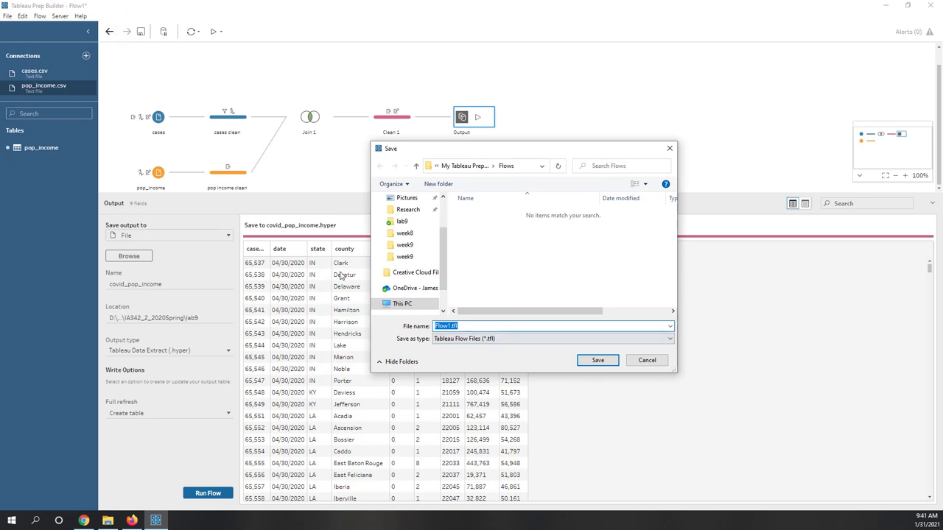
left_click(404, 222)
left_click(504, 325)
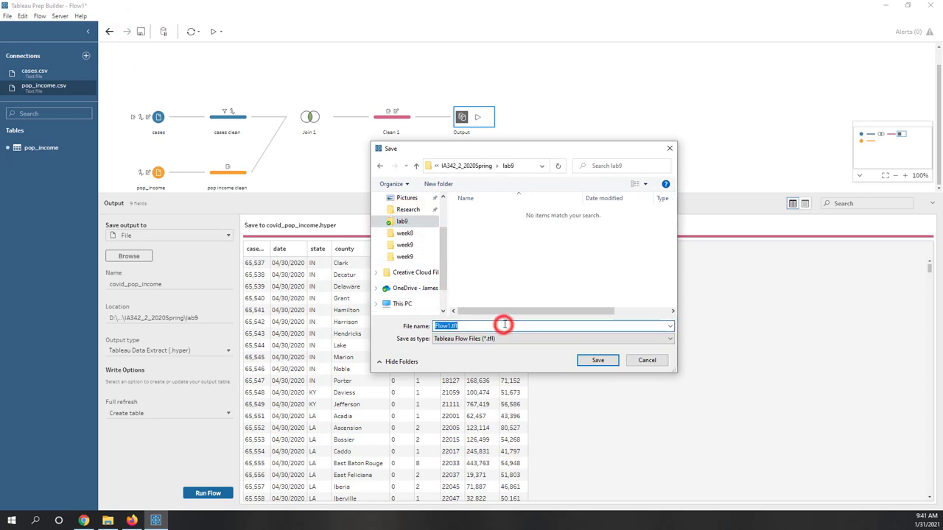
type("la")
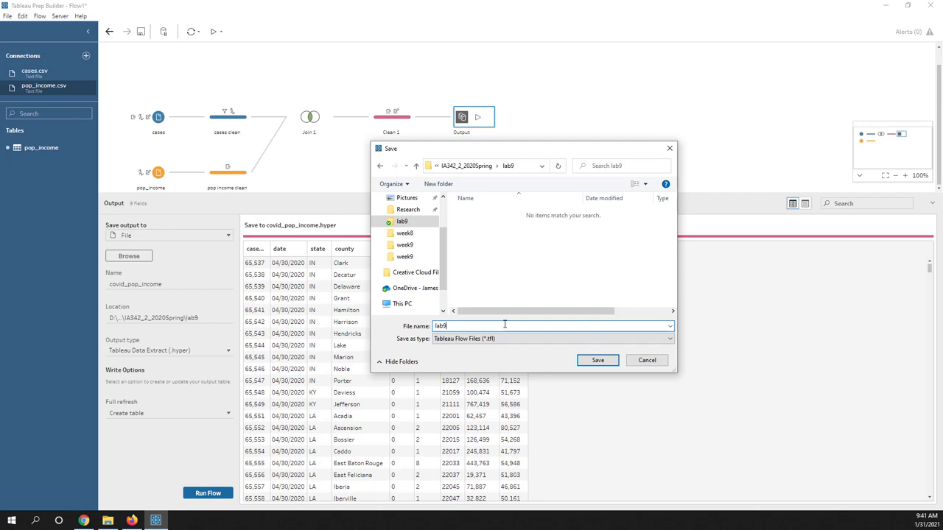
type("b9")
left_click(598, 360)
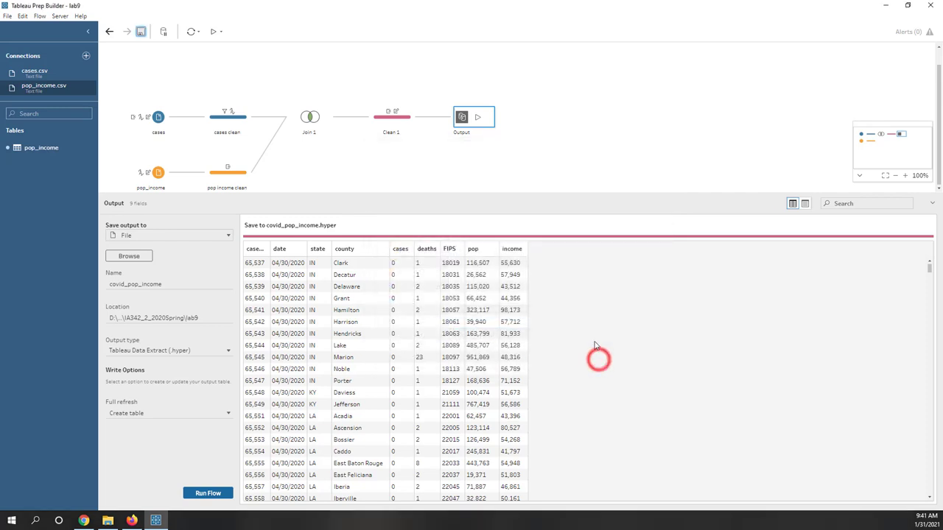
Close Tableau Prep Builder and return to the lab9 folder in File Explorer.
left_click(559, 158)
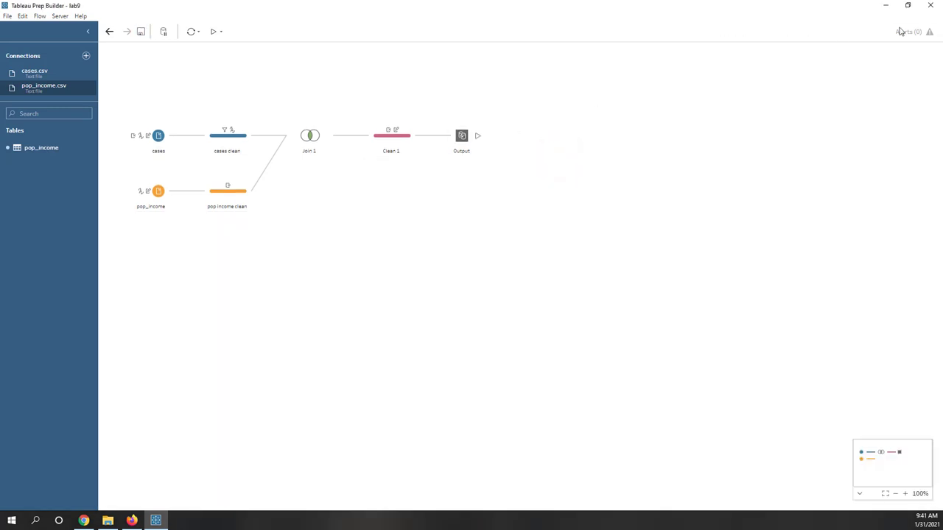
left_click(931, 5)
left_click(207, 359)
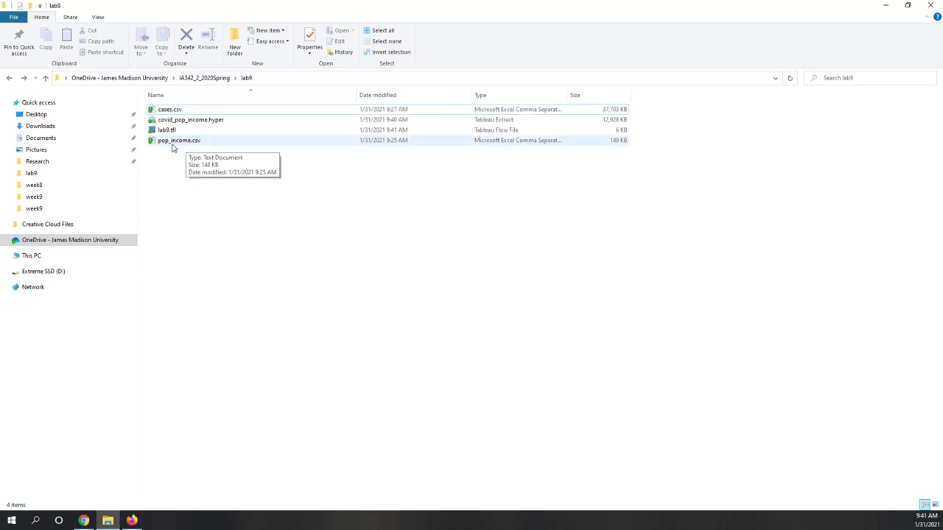
Check the saved flow and extract files in the lab9 folder and open covid_pop_income.hyper in Tableau.
left_click(210, 120)
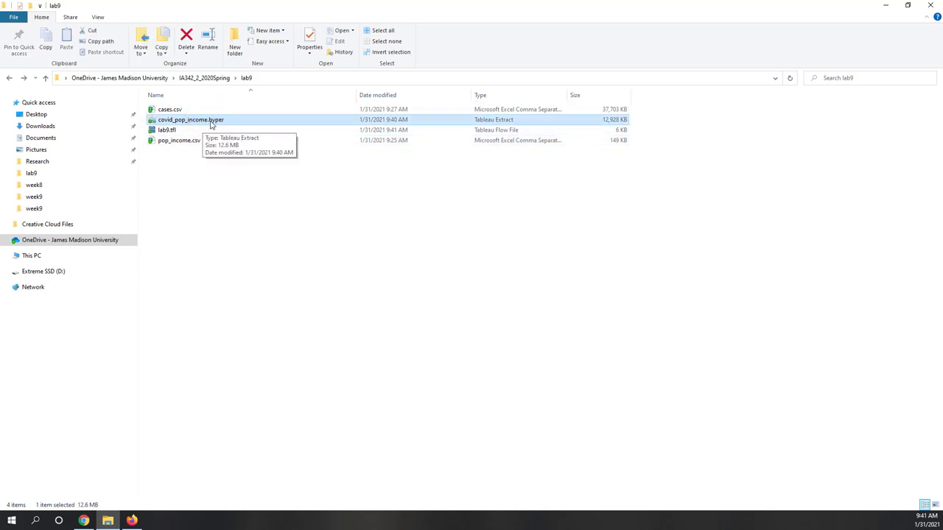
left_click(168, 131)
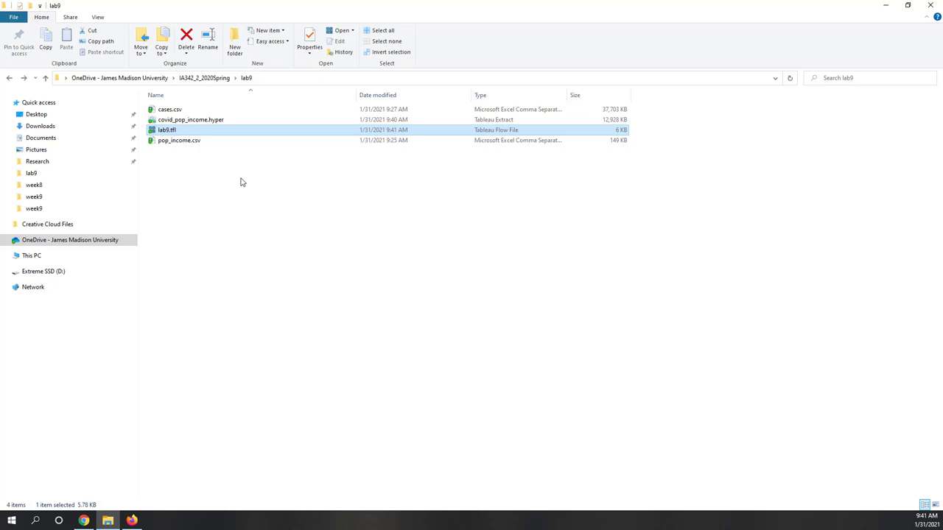
left_click(207, 123)
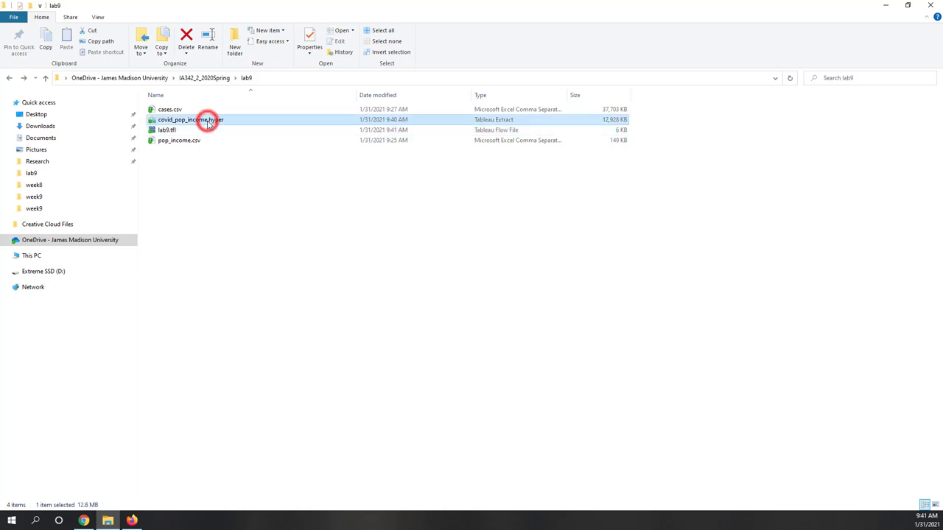
left_click(205, 124)
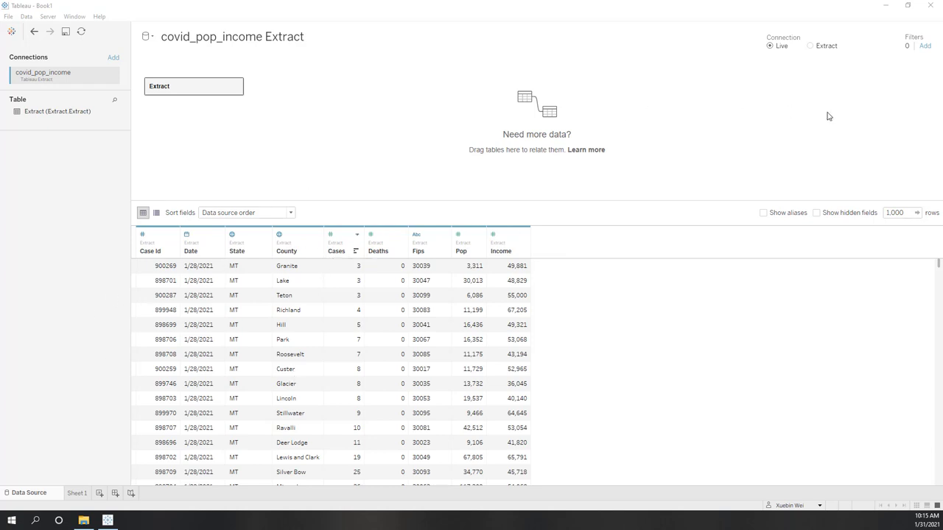
Add a data source filter on the Date field, starting with the Relative Date option.
left_click(926, 46)
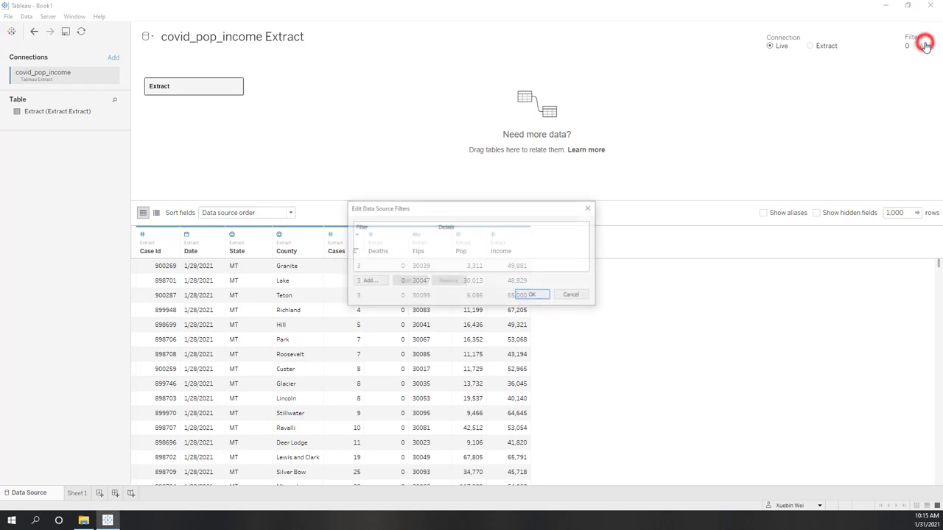
left_click(372, 282)
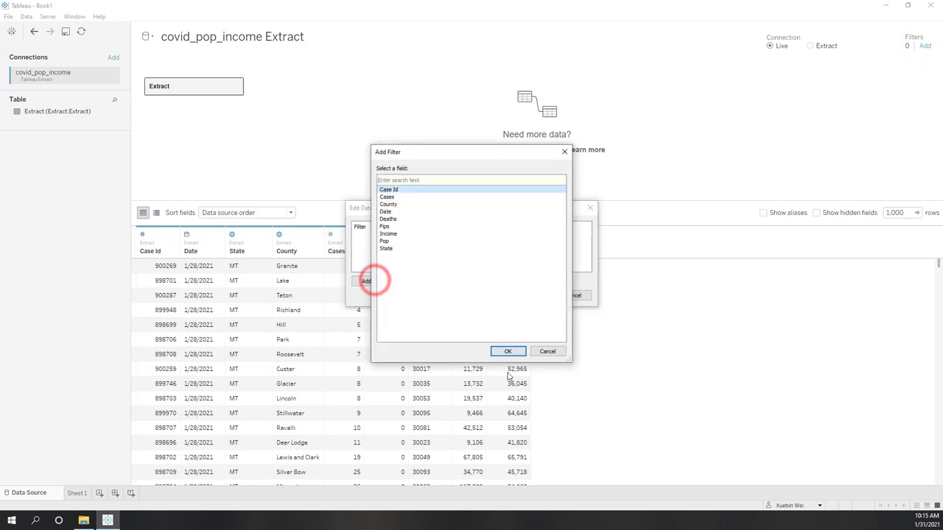
left_click(405, 212)
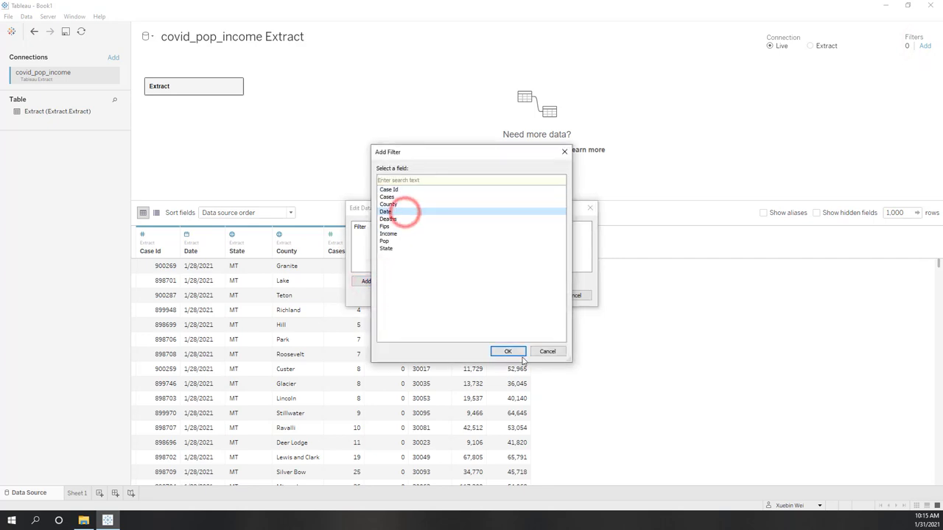
left_click(517, 351)
left_click(425, 207)
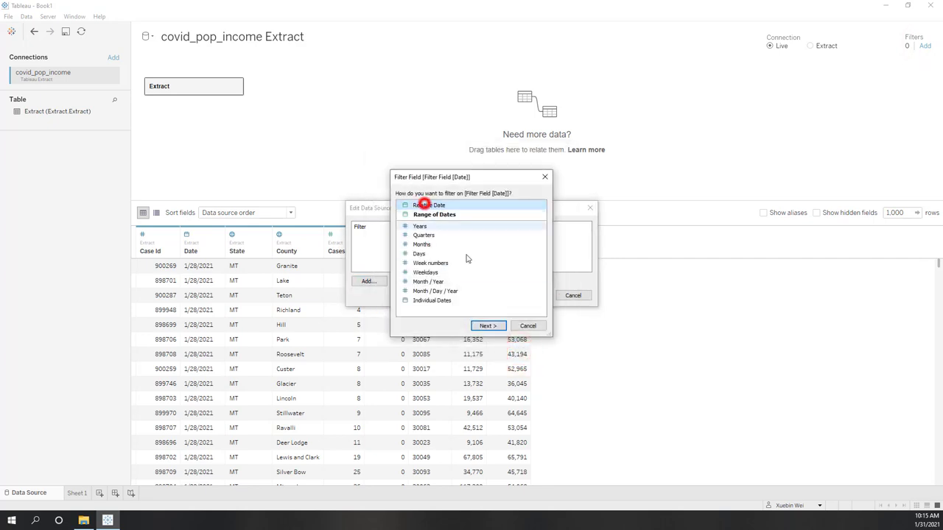
left_click(489, 326)
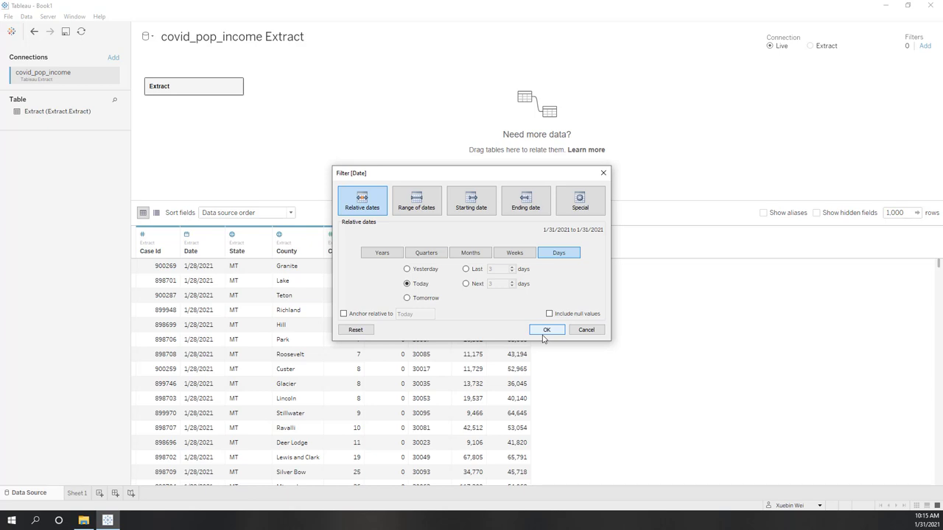
Limit the Date field to an ending date of 1/30/2021 and apply the data source filter.
left_click(525, 199)
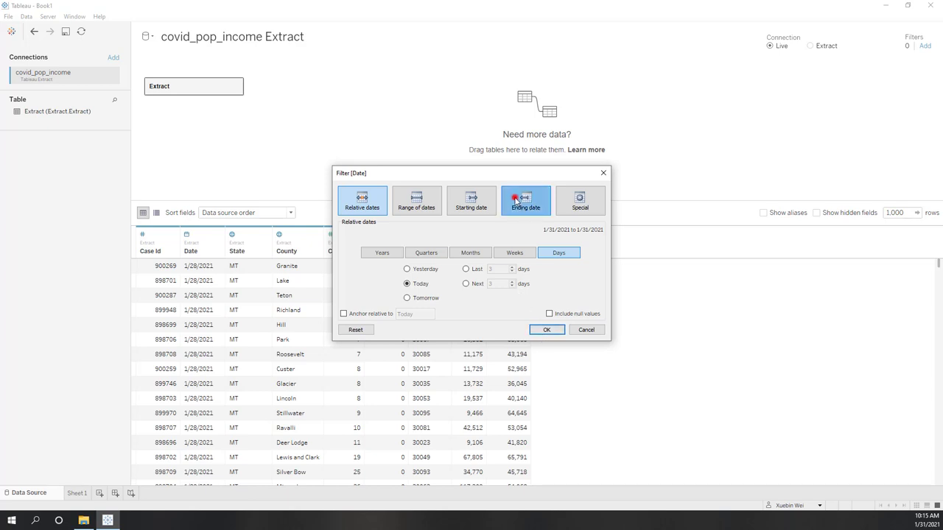
left_click(549, 255)
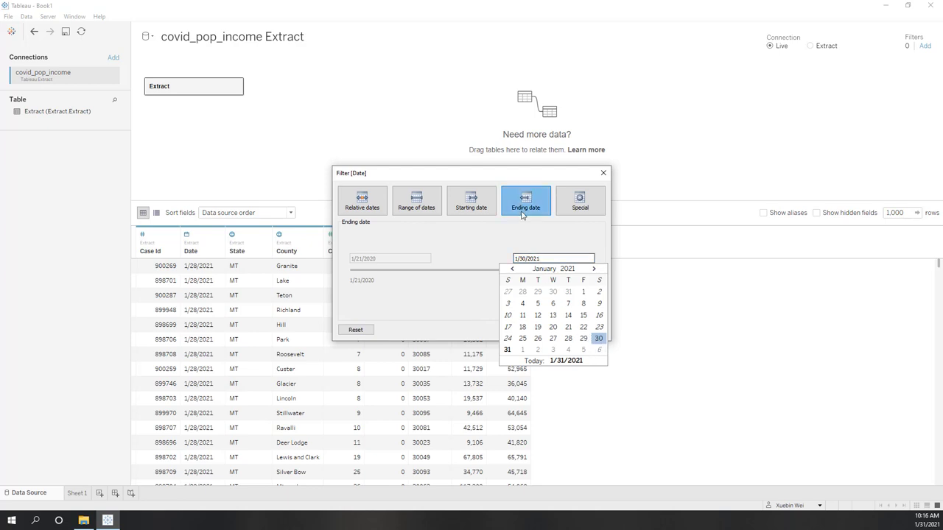
left_click(507, 350)
left_click(523, 195)
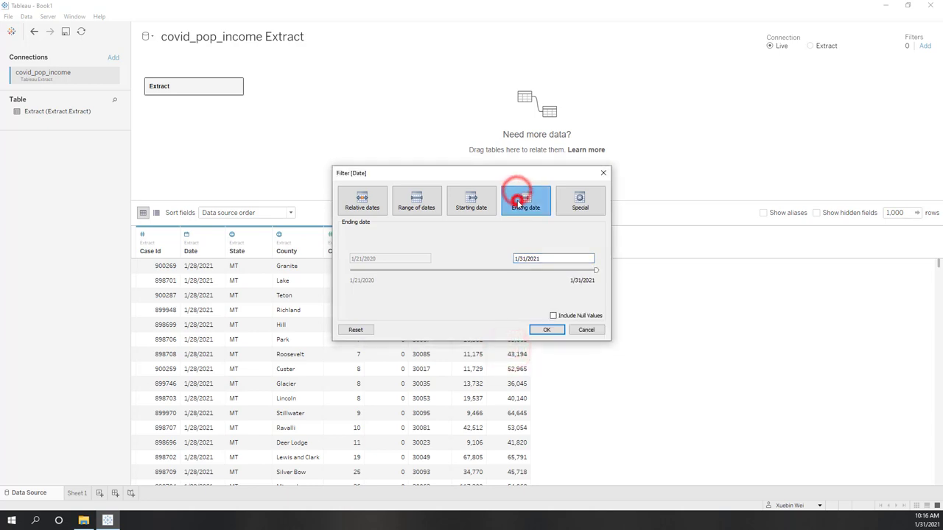
left_click(544, 260)
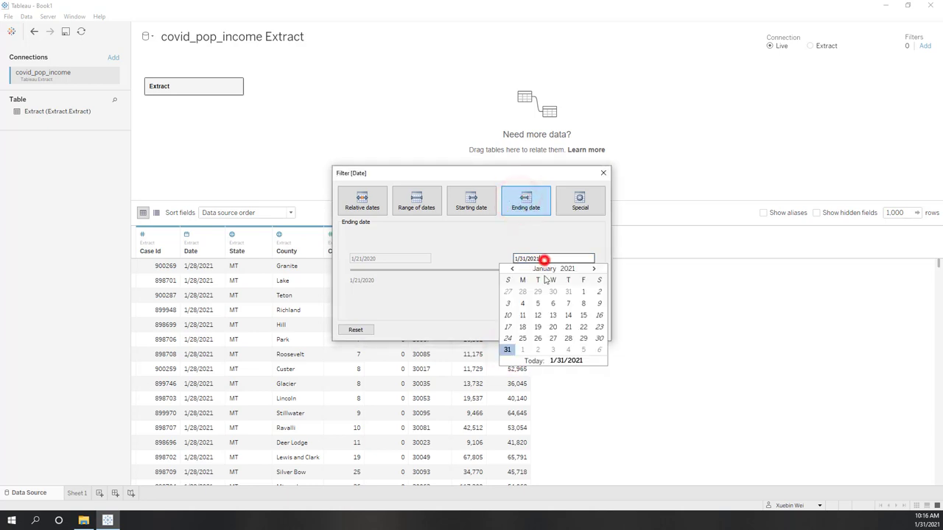
left_click(599, 339)
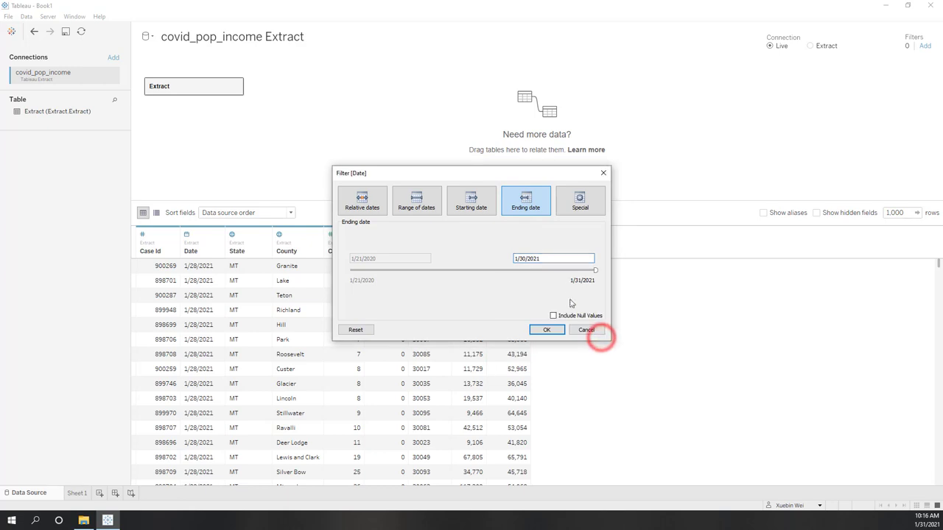
left_click(567, 259)
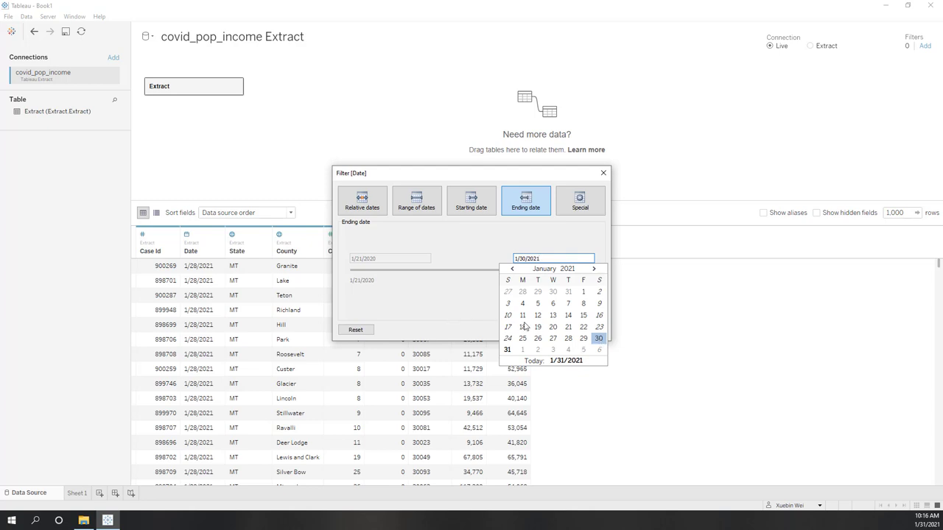
left_click(599, 340)
left_click(448, 316)
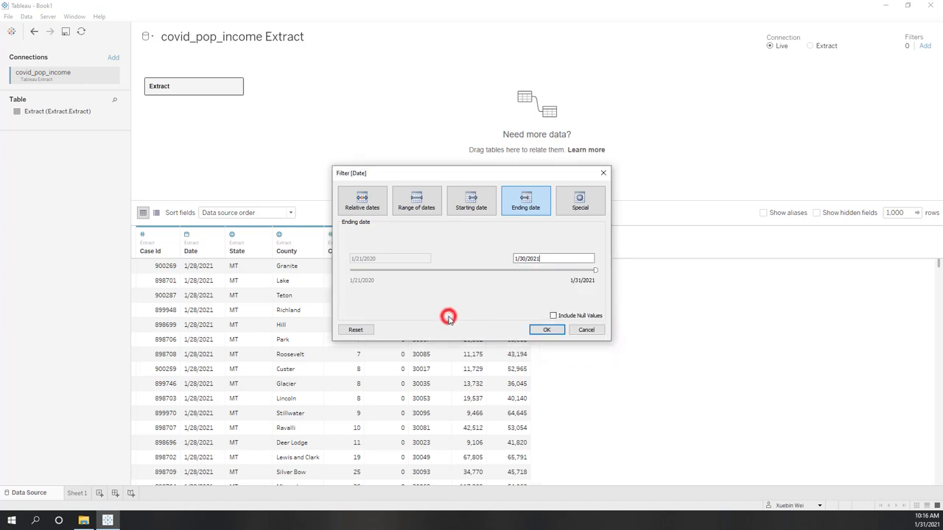
left_click(565, 259)
left_click(545, 331)
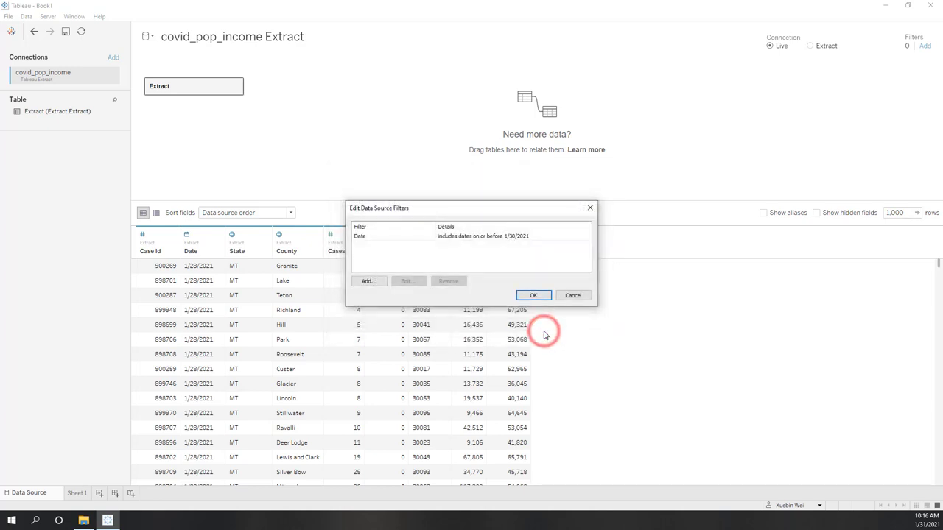
left_click(542, 296)
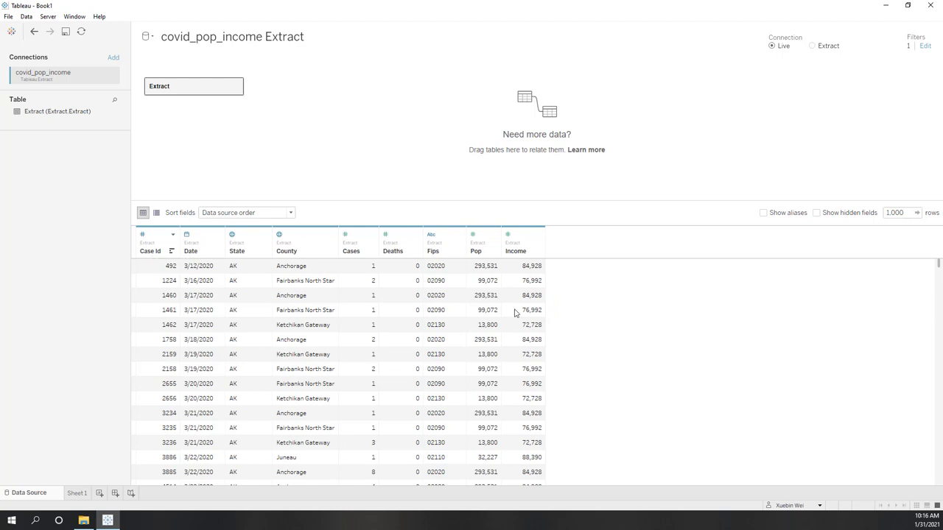
Go to Sheet 1 and start a calculated field named death rate.
left_click(82, 495)
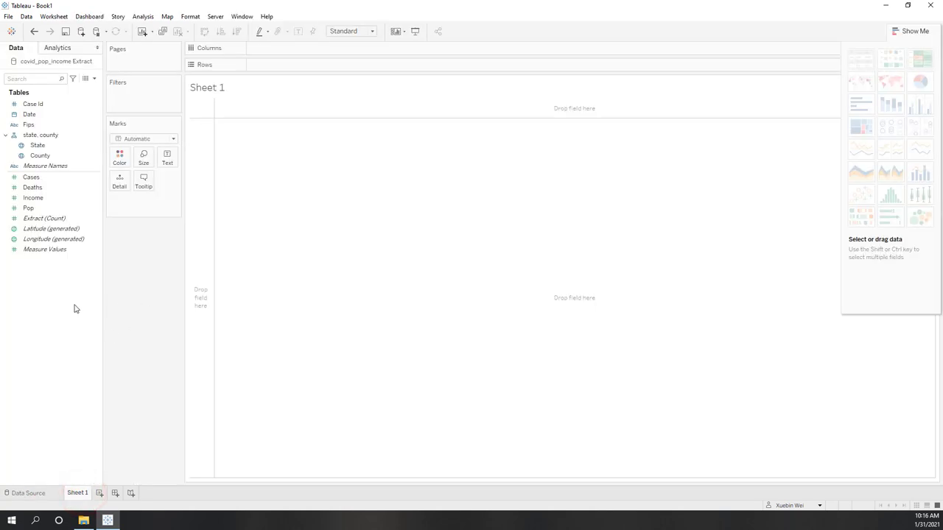
left_click(29, 197)
left_click(40, 168)
left_click_drag(45, 177, 12, 310)
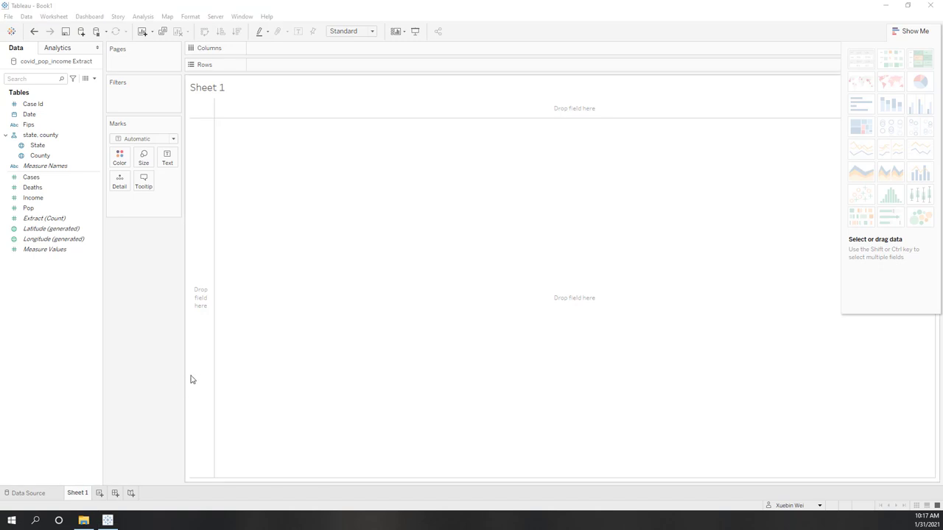
left_click(3, 190)
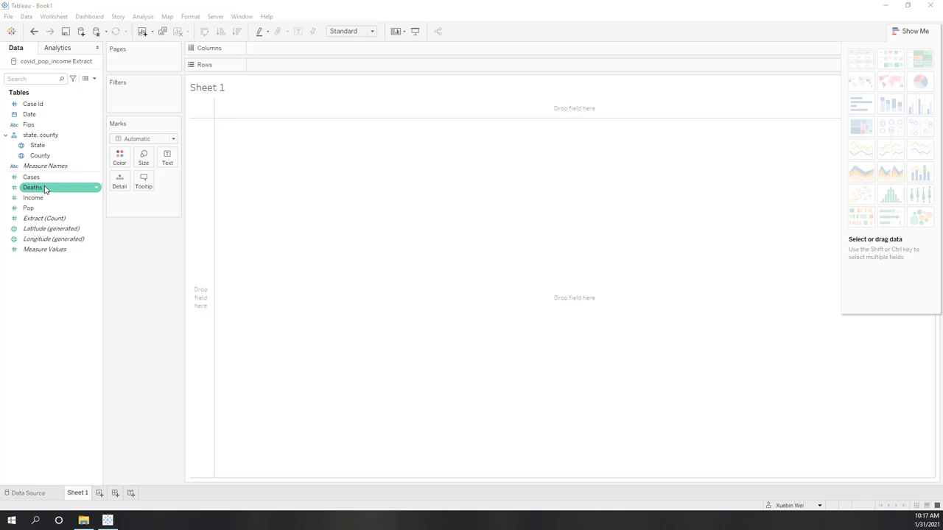
right_click(51, 297)
left_click(61, 301)
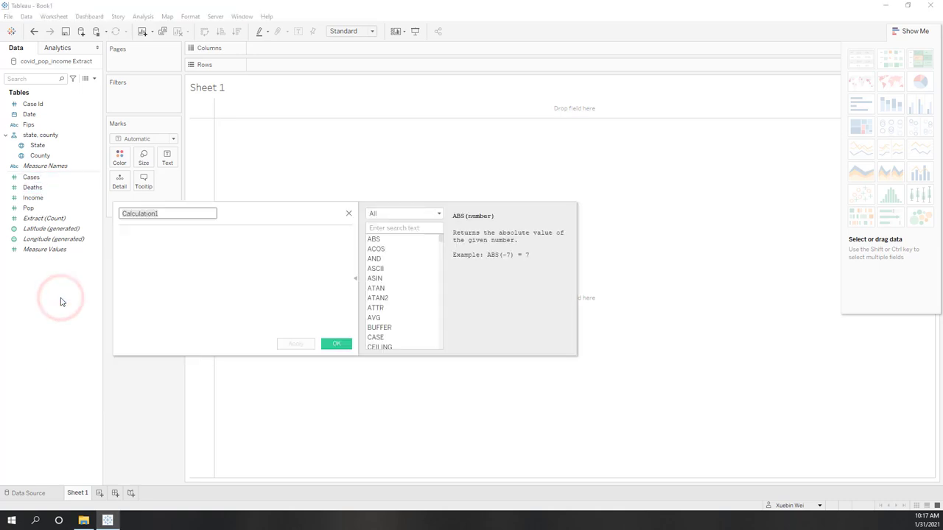
type("death rate")
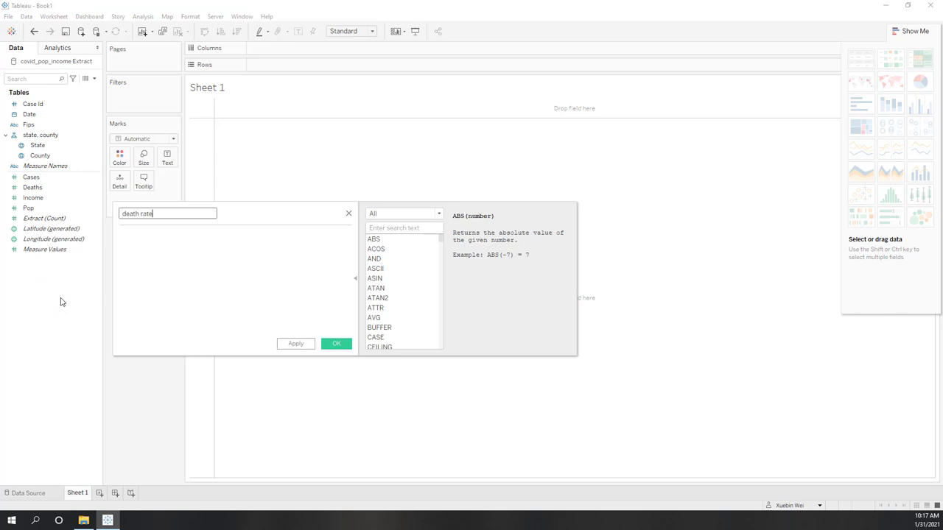
Define the death rate calculation as [Deaths]/[Cases] and save the calculated field.
key("Tab")
type("de")
key("Return")
type("/cases")
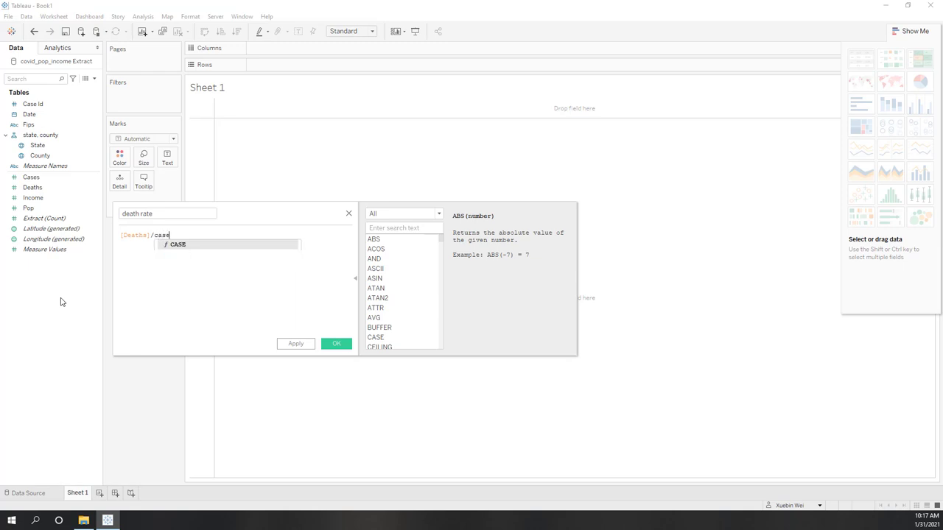
key("Return")
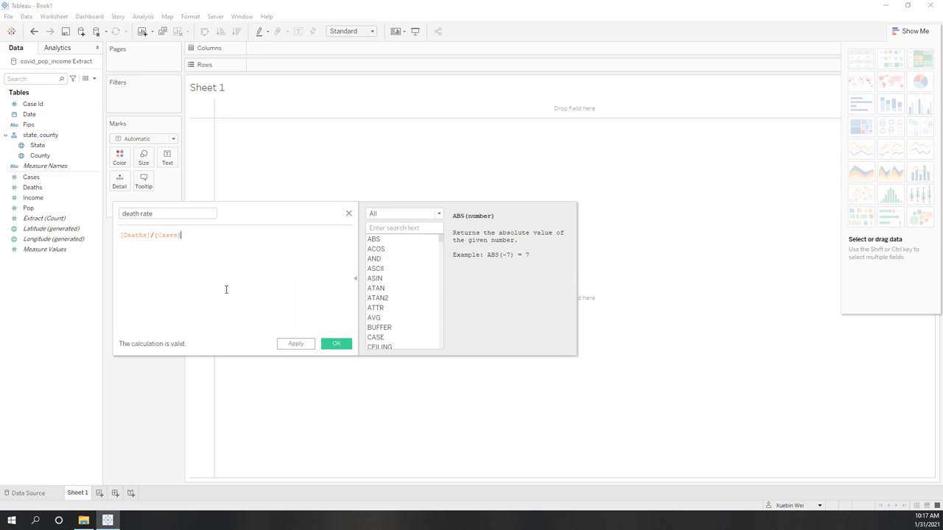
left_click(334, 346)
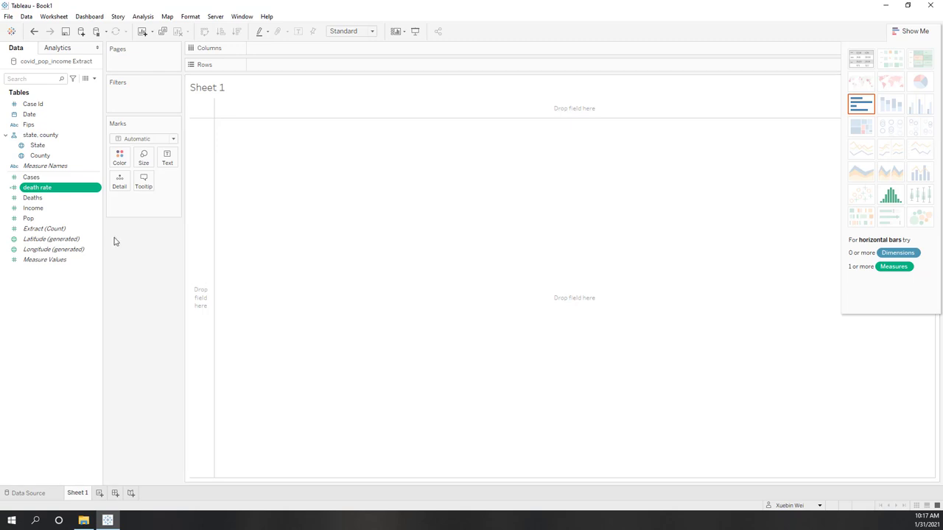
Add a State filter to the worksheet that keeps only VA.
left_click(39, 146)
left_click_drag(39, 146, 125, 94)
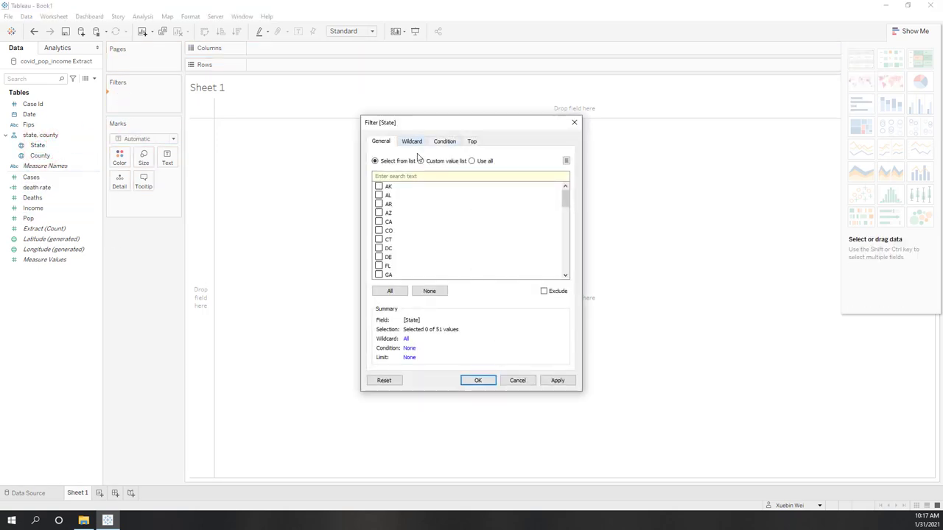
left_click(442, 177)
type("va")
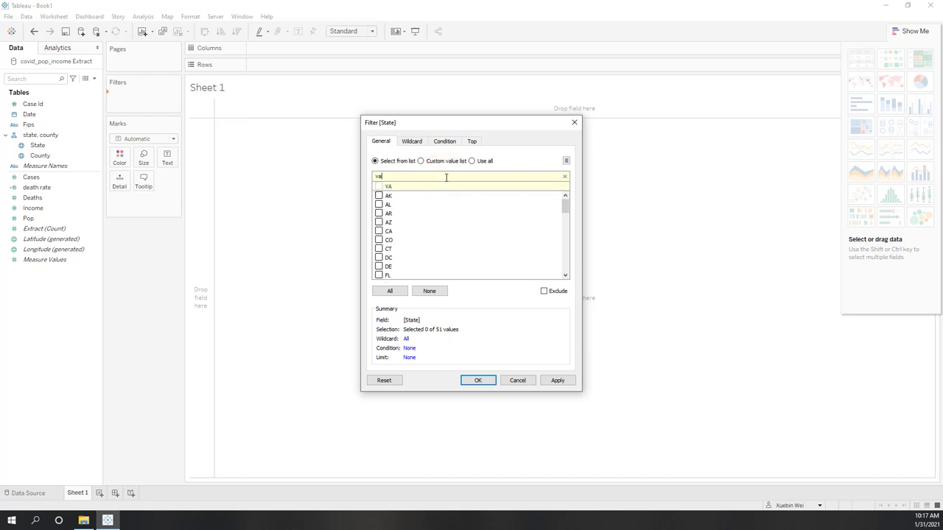
left_click(377, 186)
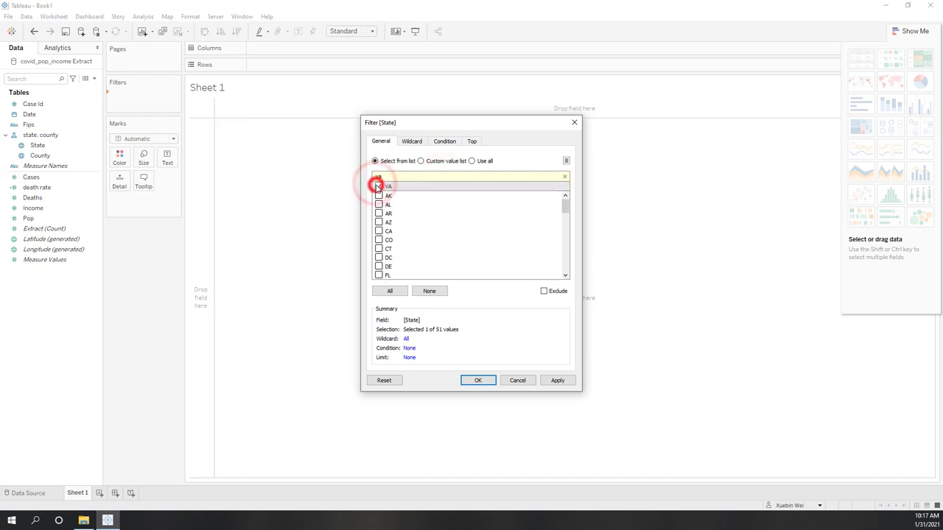
left_click(479, 381)
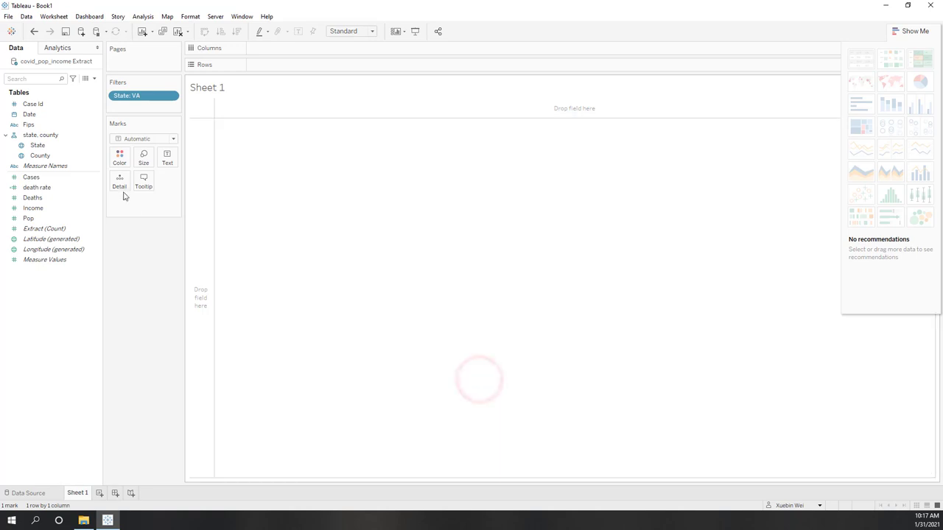
Build a text table with State as rows and Cases, Deaths and death rate as the measures.
left_click_drag(37, 145, 266, 65)
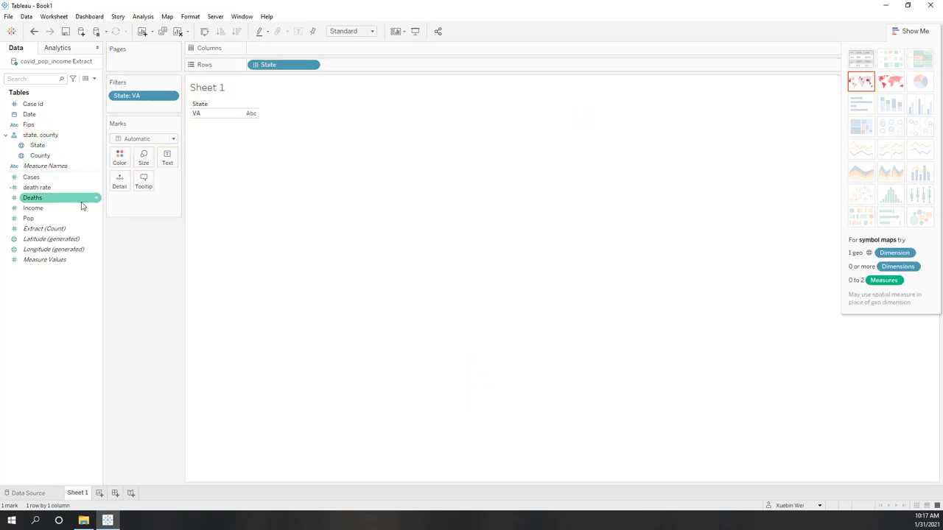
left_click(31, 177)
left_click(33, 197, "ctrl")
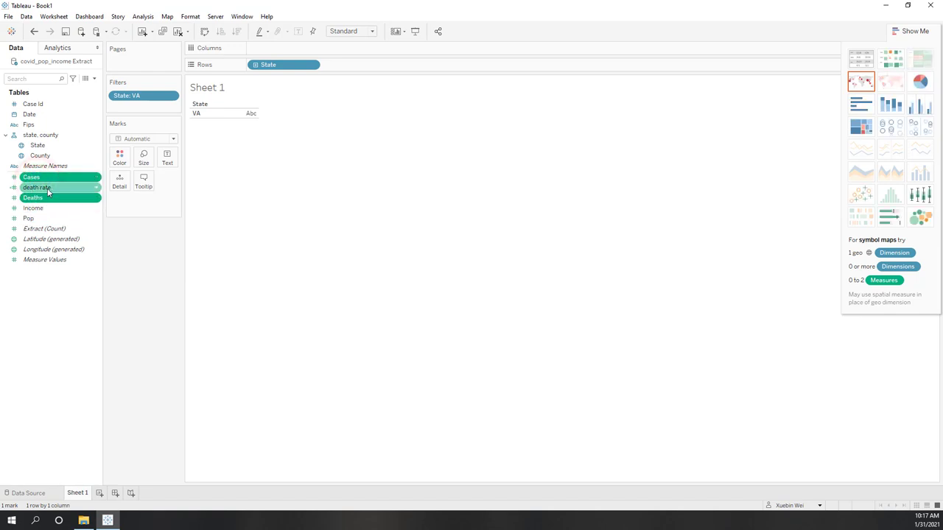
left_click(45, 188, "ctrl")
left_click(861, 59)
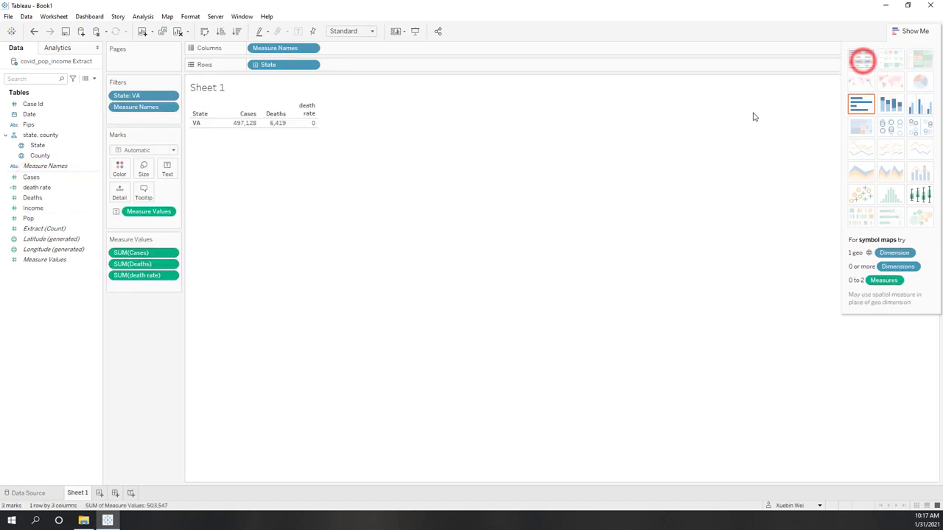
Set the default number format of the death rate field to Percentage with 2 decimal places.
right_click(37, 188)
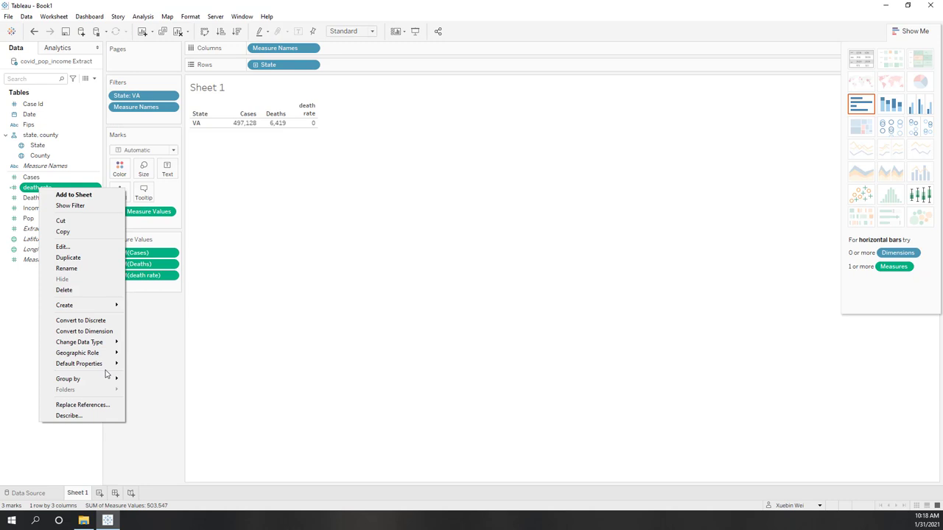
mouse_move(110, 364)
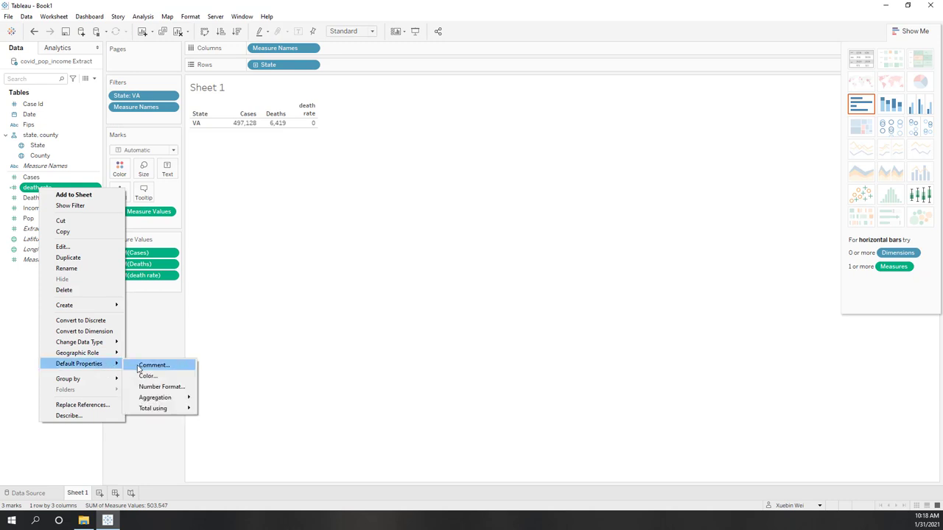
left_click(163, 387)
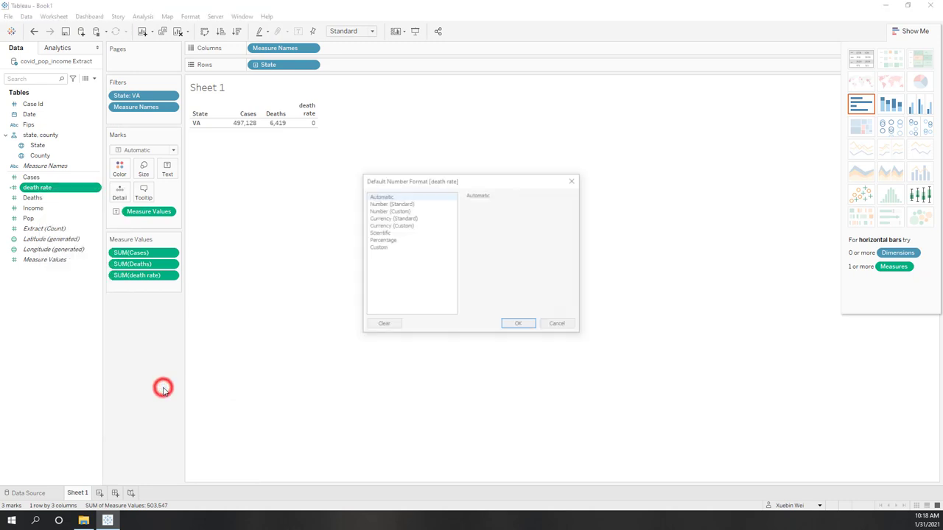
left_click(381, 240)
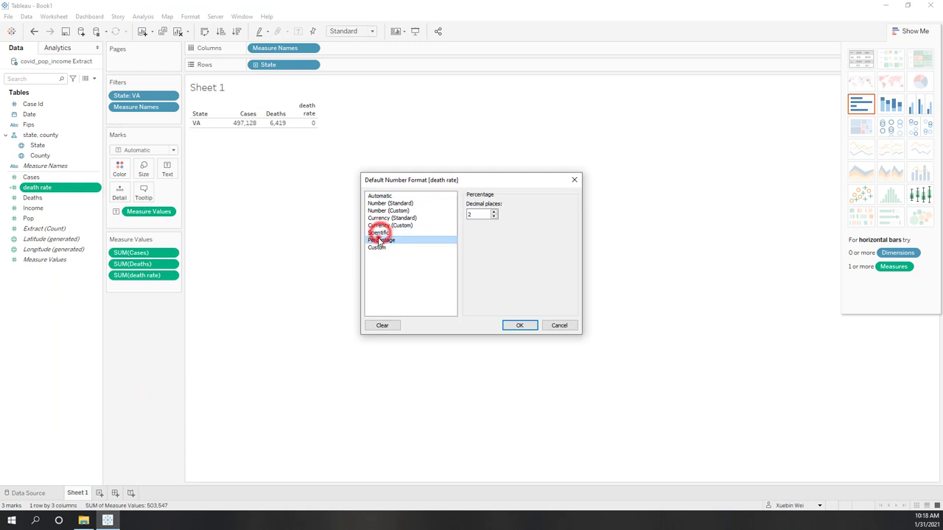
left_click(519, 325)
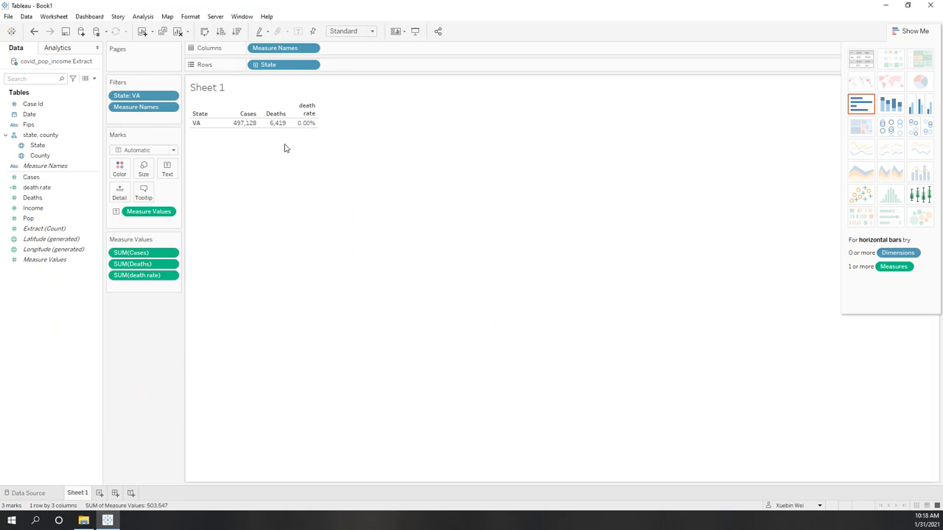
Expand the State rows to County level and set the table to Fit Width.
mouse_move(300, 127)
left_click(255, 65)
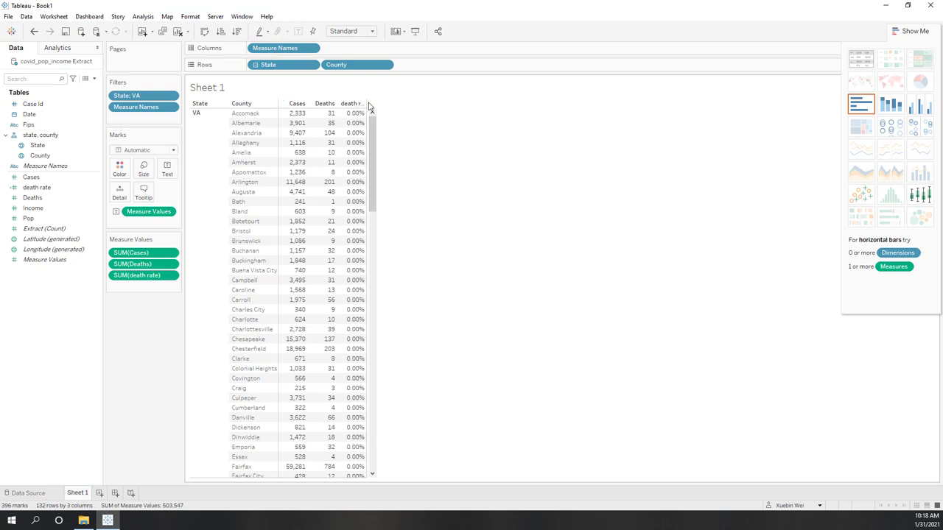
left_click(373, 32)
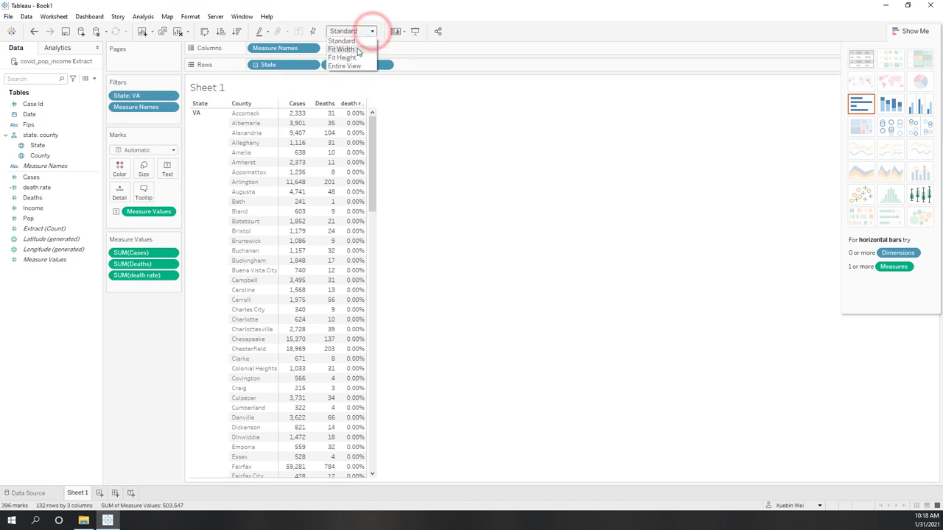
left_click(360, 47)
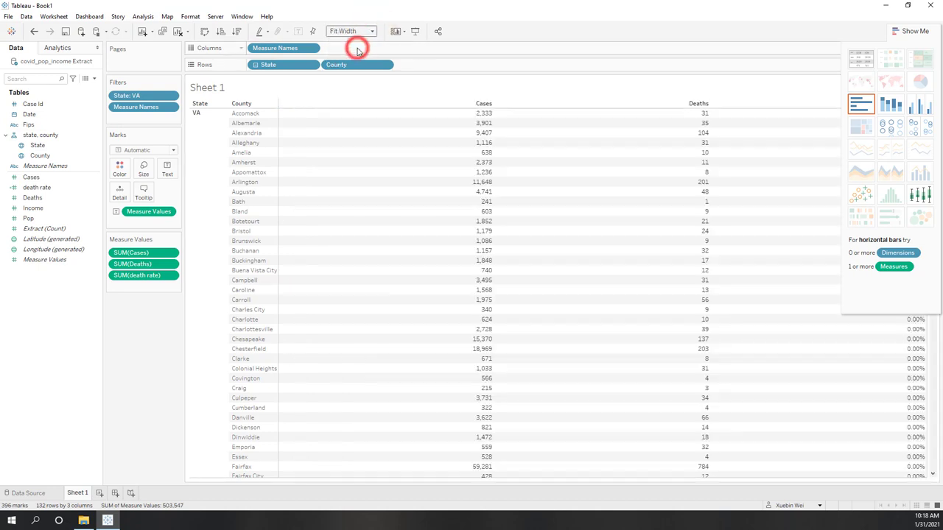
Hide the chart recommendations and add Case Id to the rows after County, including all members.
left_click(915, 31)
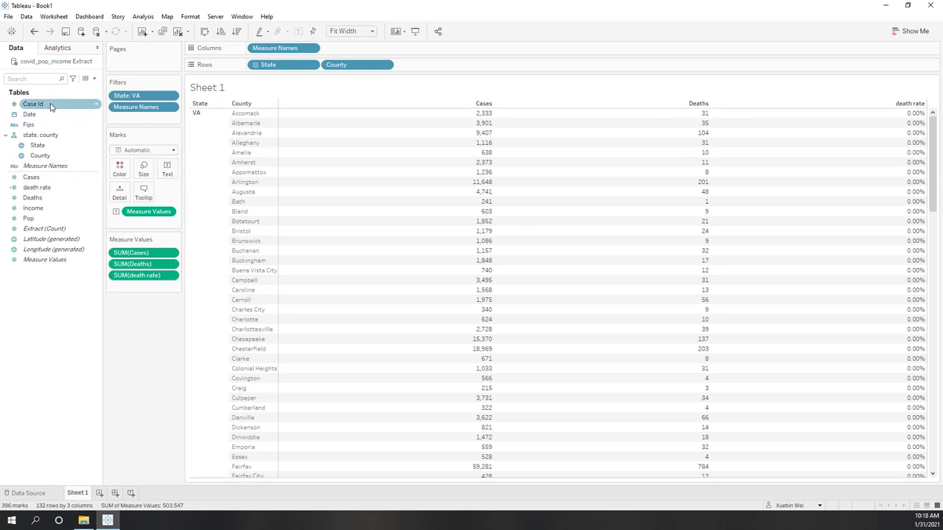
left_click_drag(49, 104, 445, 67)
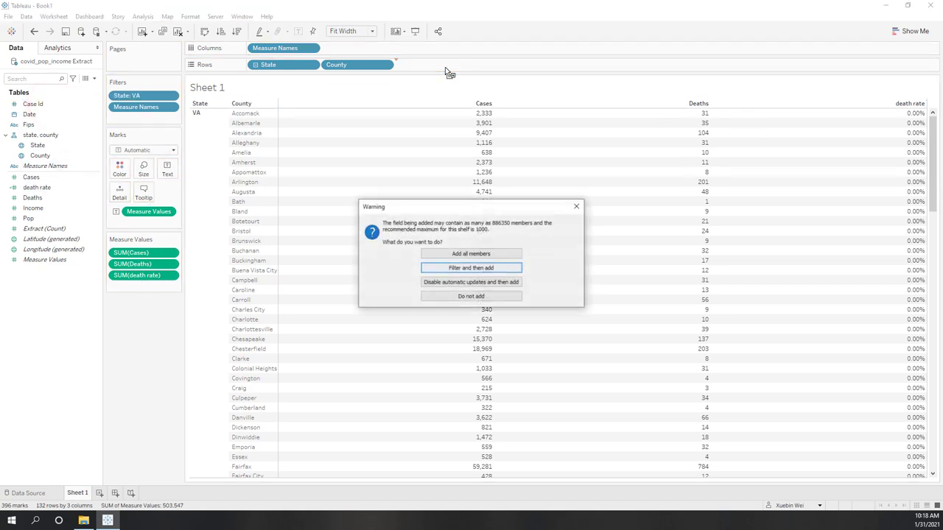
left_click(470, 255)
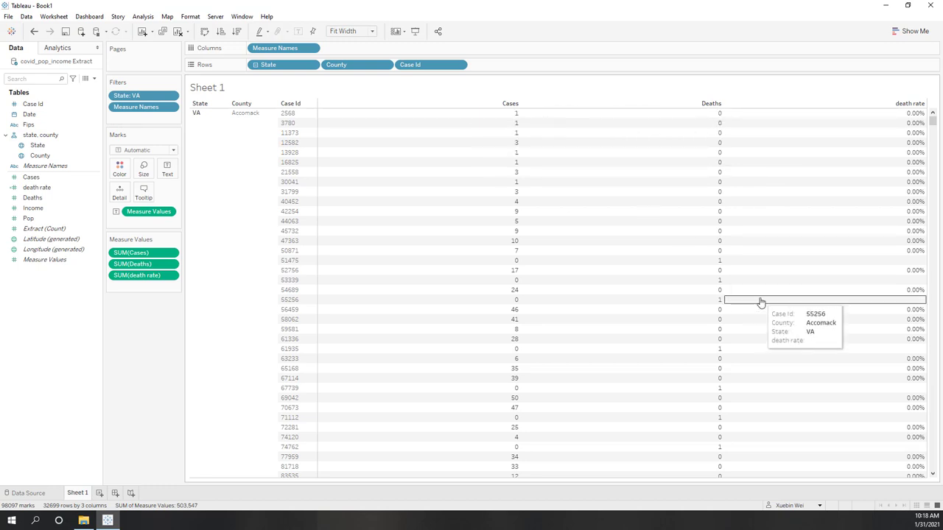
Examine the Cases, Deaths and death rate values of individual Accomack case rows, including Case Id 71112.
scroll(811, 442, "down", 1)
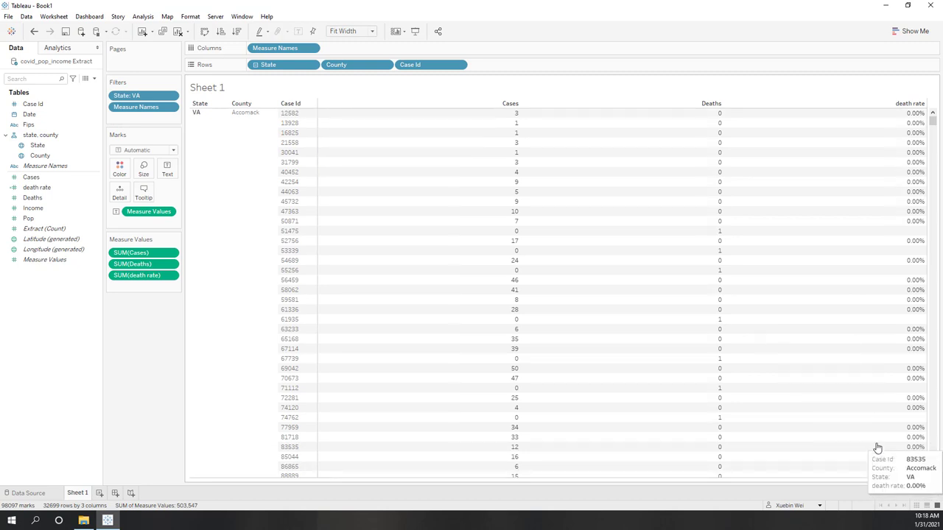
left_click(731, 393)
left_click(713, 393)
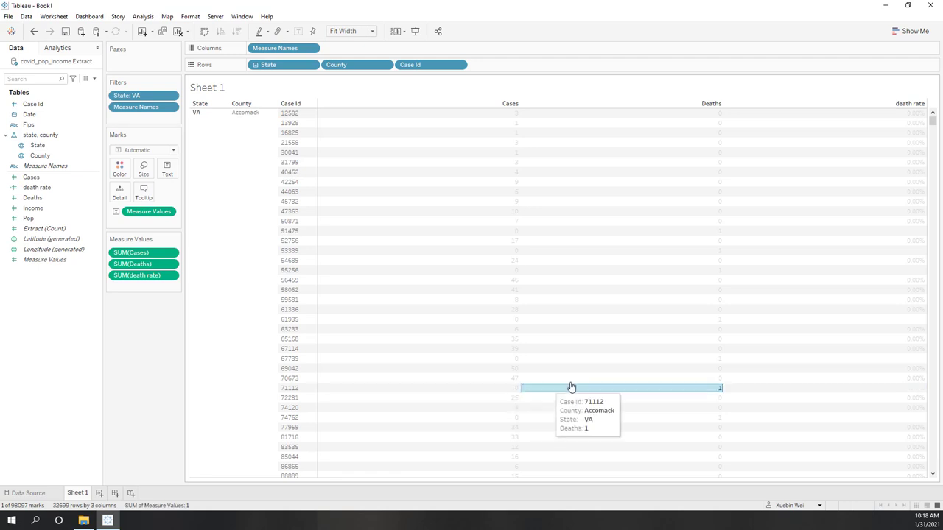
left_click(899, 393)
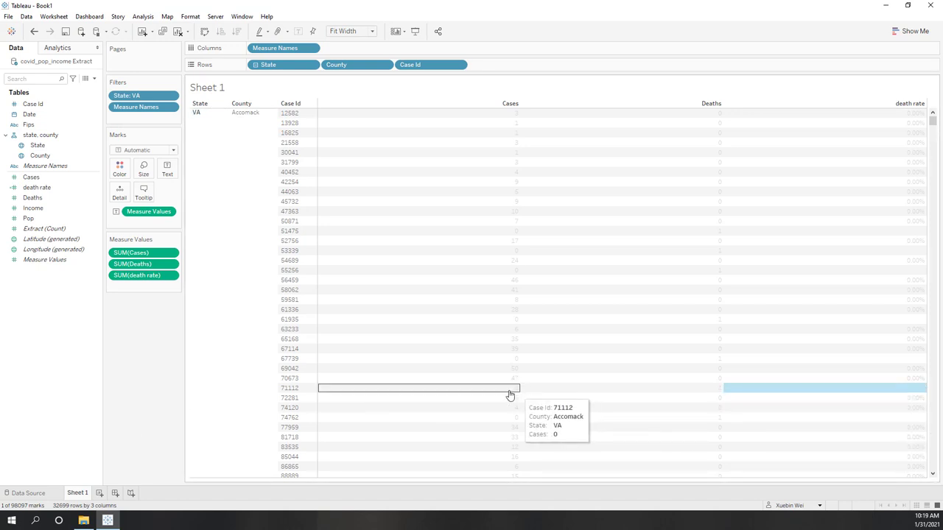
left_click(730, 386)
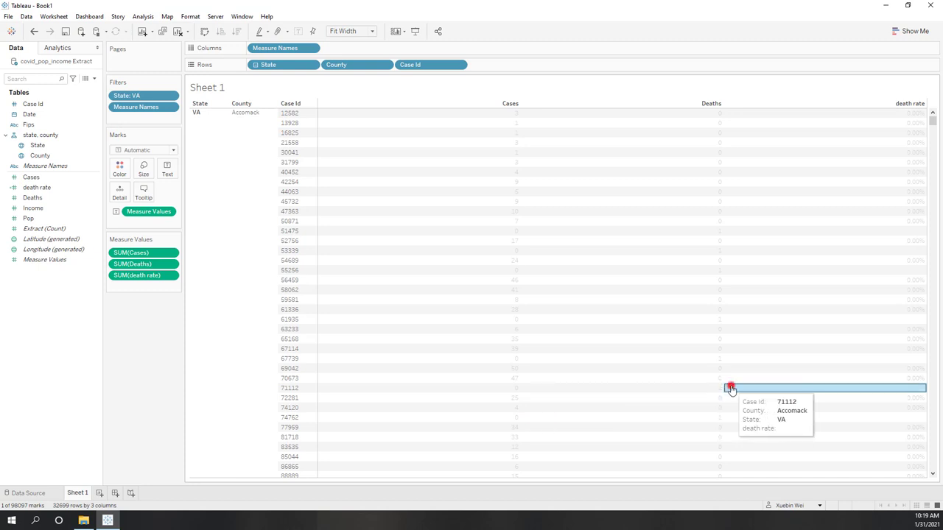
scroll(833, 339, "down", 10)
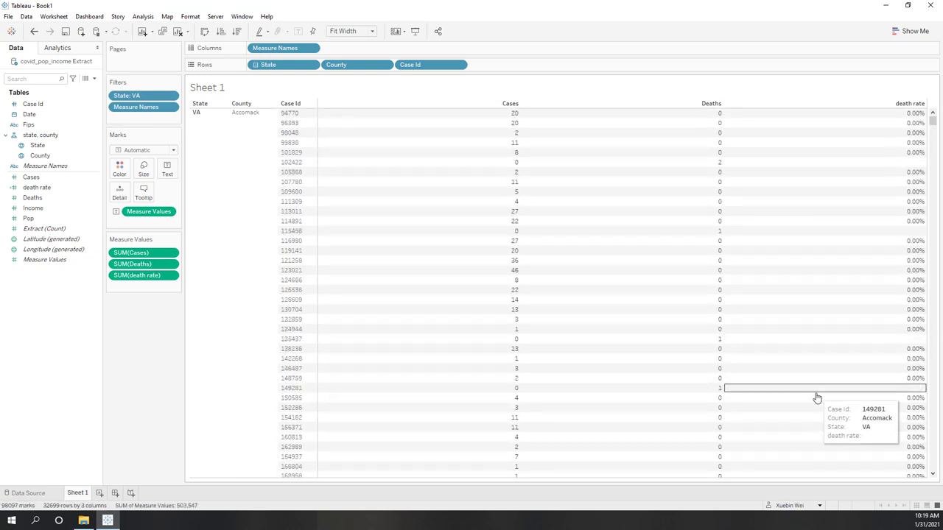
mouse_move(934, 122)
left_mouse_down()
mouse_move(932, 475)
mouse_move(932, 133)
mouse_move(917, 127)
mouse_move(918, 147)
mouse_move(930, 120)
left_mouse_up()
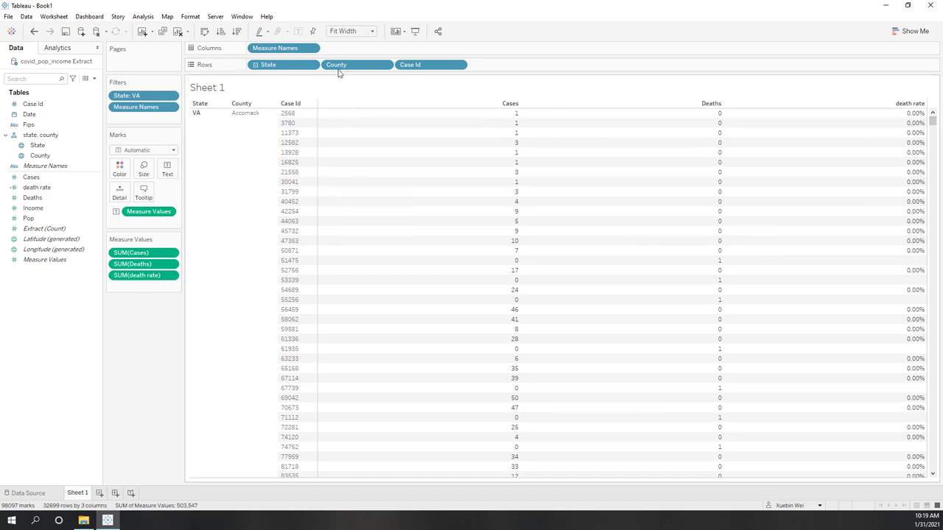
Remove Case Id from the rows and open the death rate calculation for editing.
left_click_drag(415, 65, 137, 313)
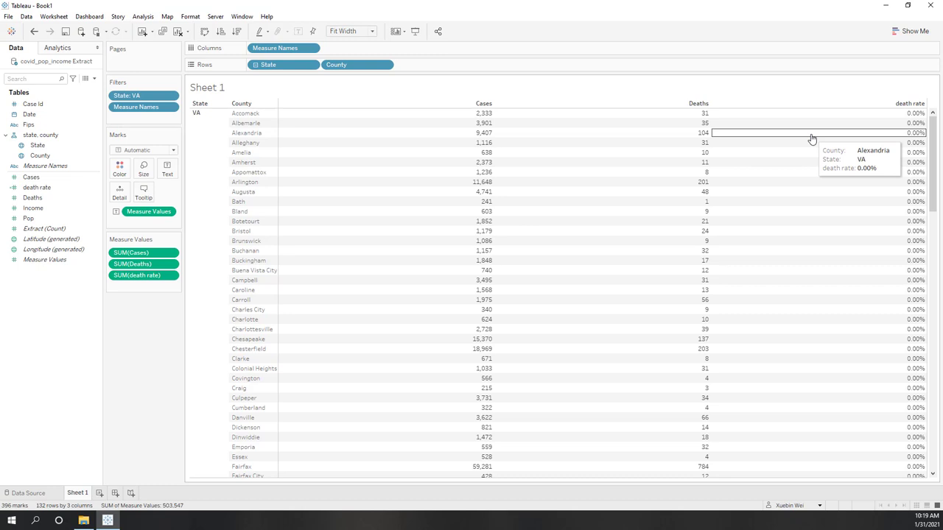
right_click(31, 187)
left_click(49, 245)
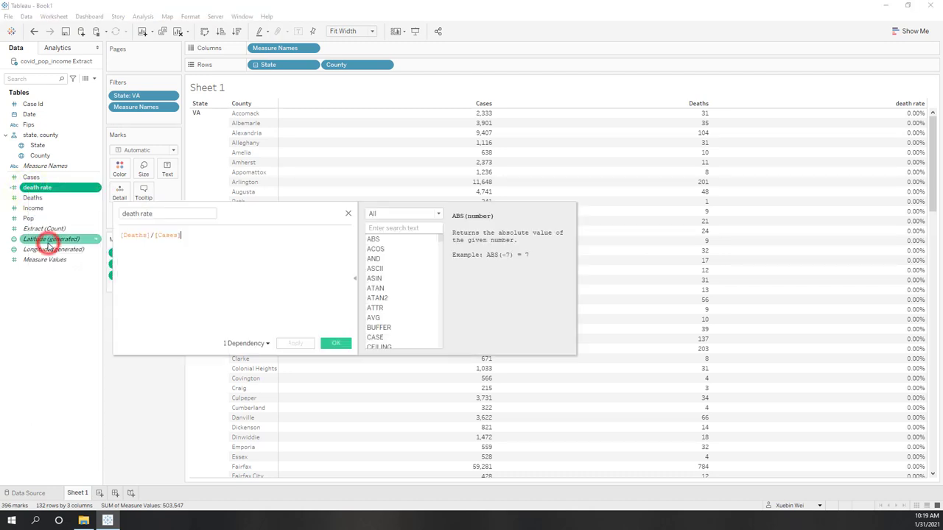
left_click(195, 236)
triple_click(195, 236)
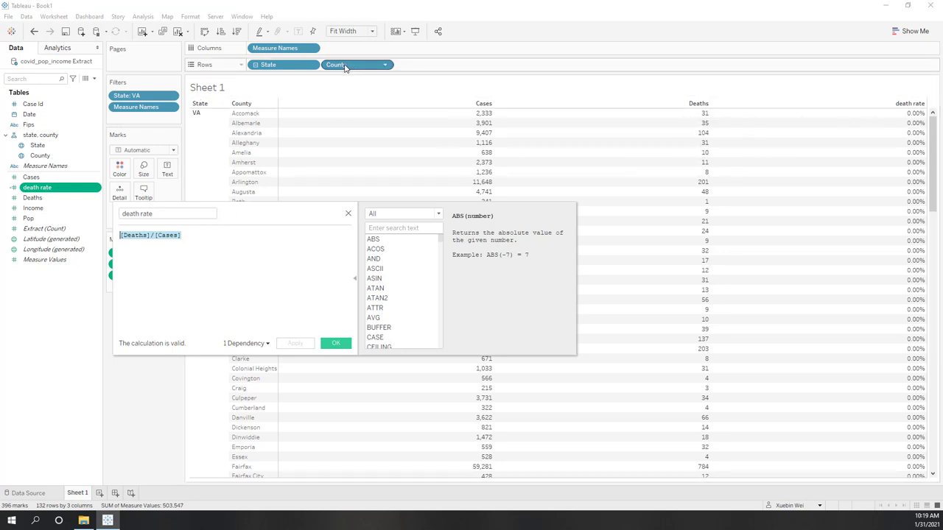
Compare the county death rates with their cases, collapse the rows to State level and check the Virginia totals.
mouse_move(877, 118)
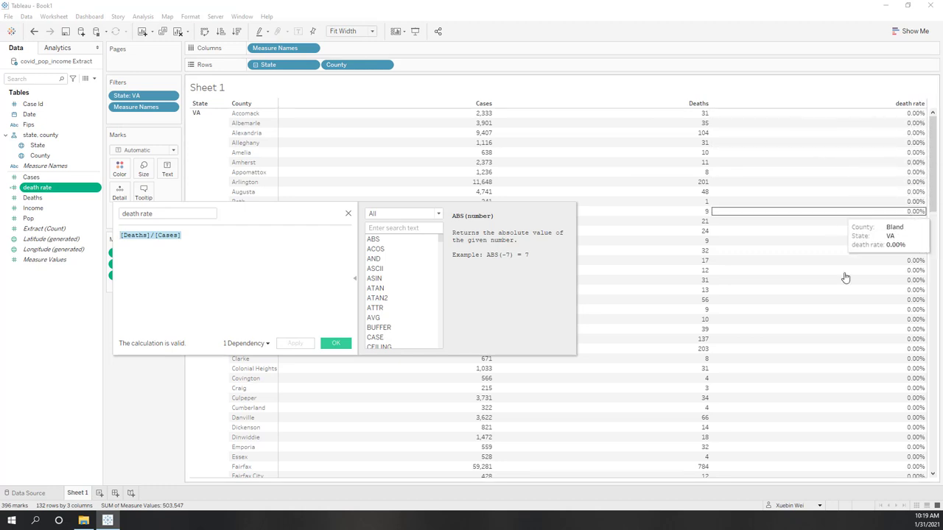
mouse_move(905, 133)
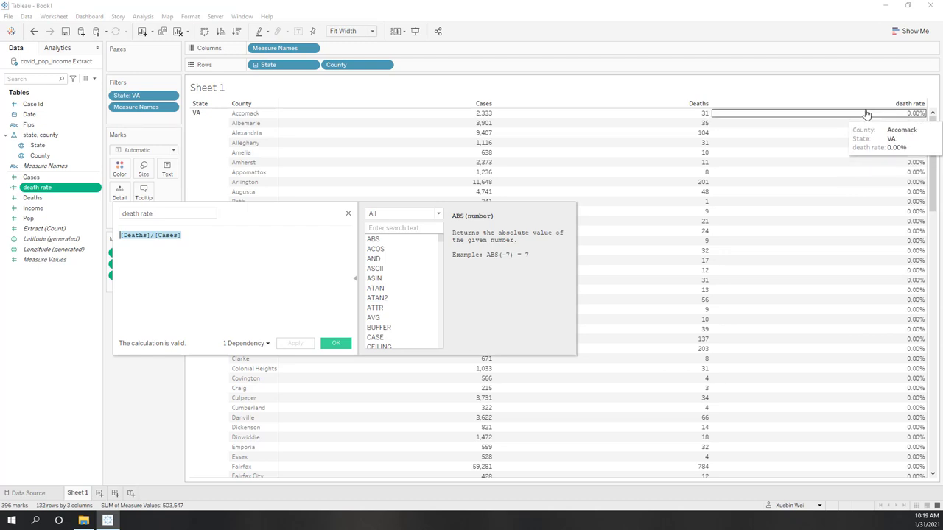
mouse_move(345, 114)
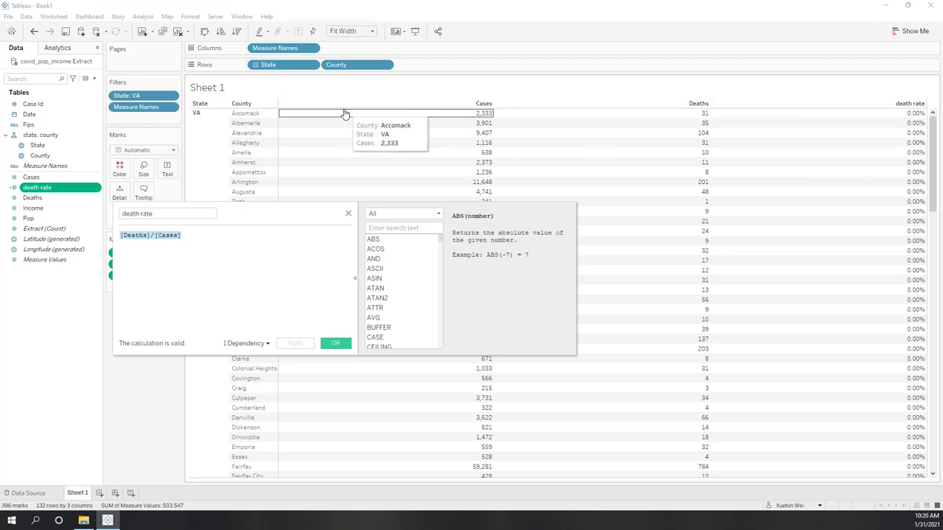
left_click(256, 65)
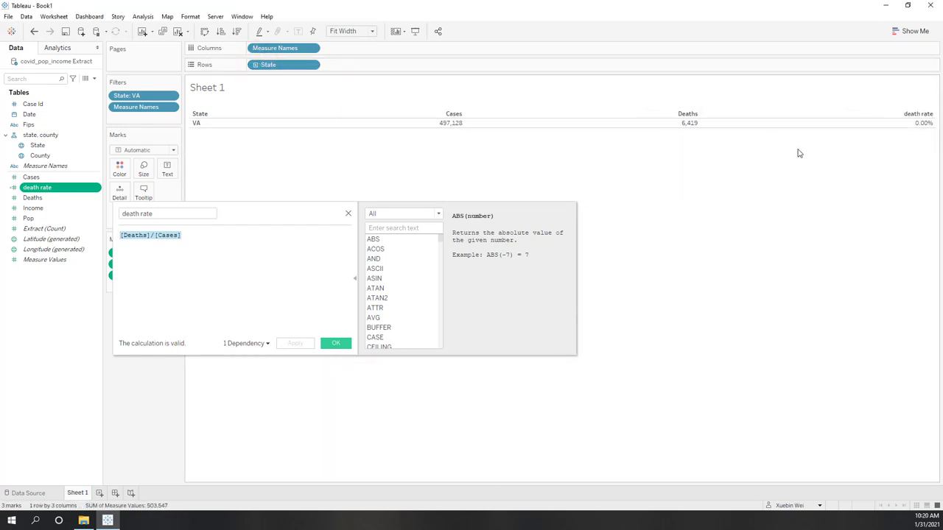
mouse_move(917, 125)
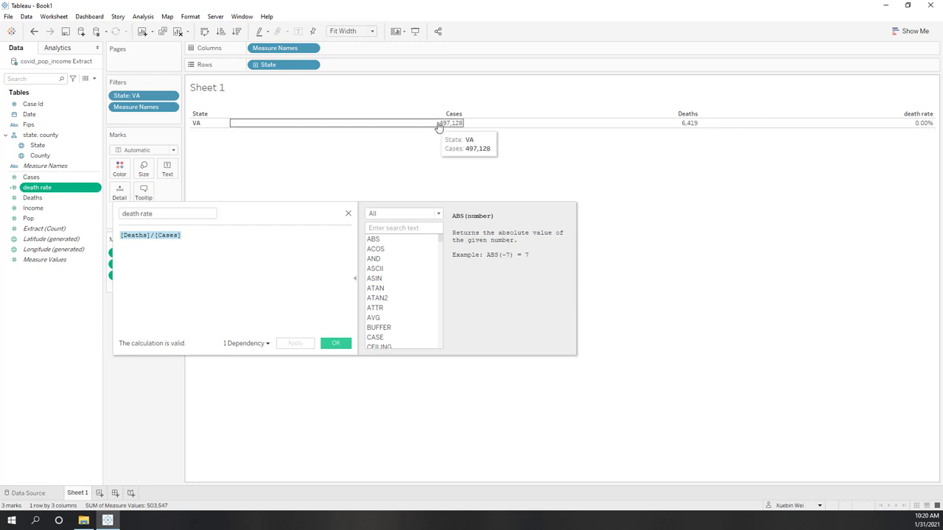
mouse_move(573, 124)
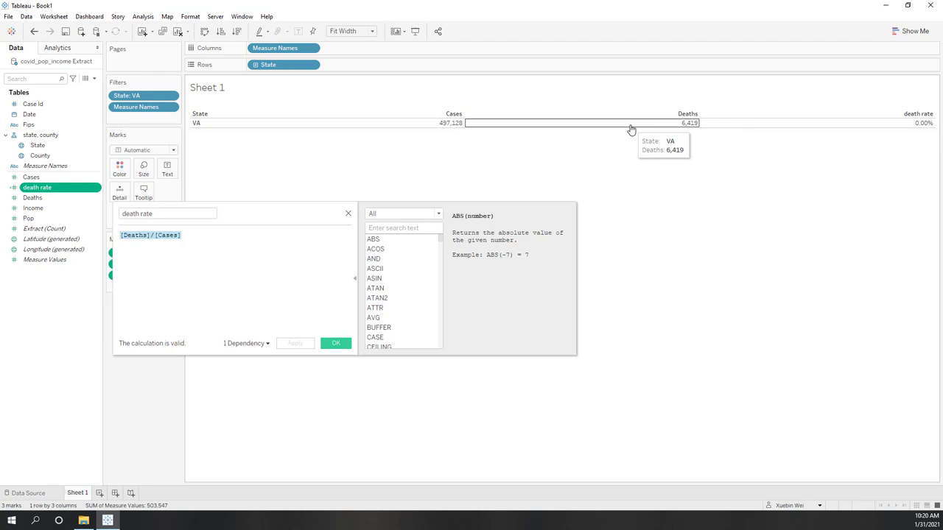
Change the death rate formula to SUM([Deaths])/sum([Cases]) and save the calculation.
left_click(266, 273)
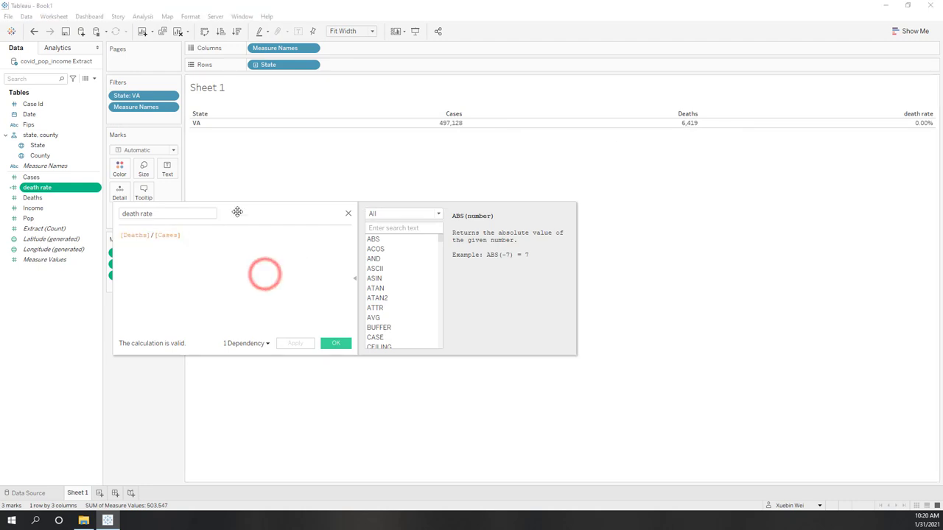
left_click_drag(253, 211, 385, 234)
left_click(253, 258)
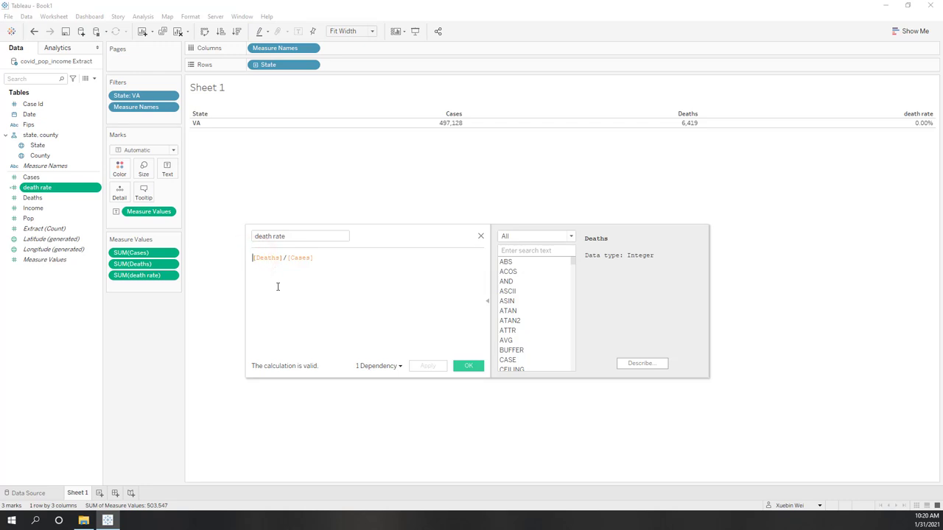
type("sum(")
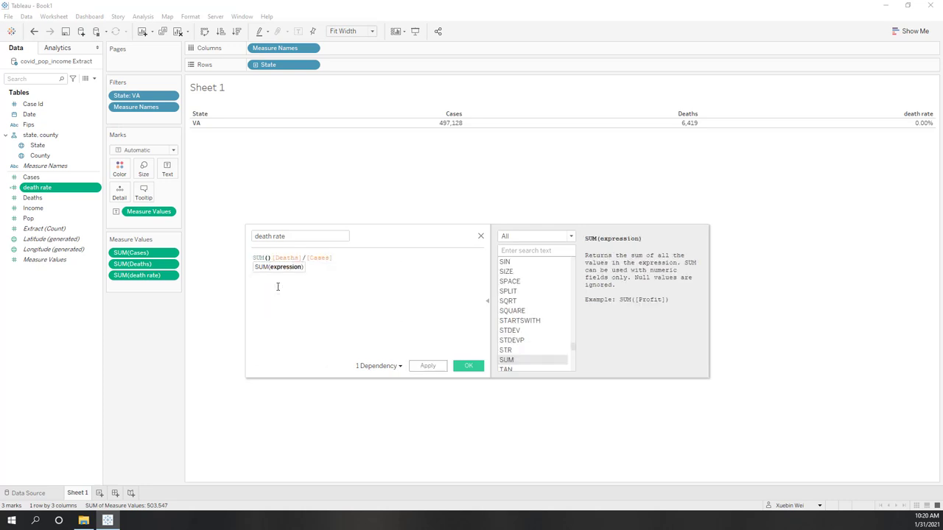
key("Delete")
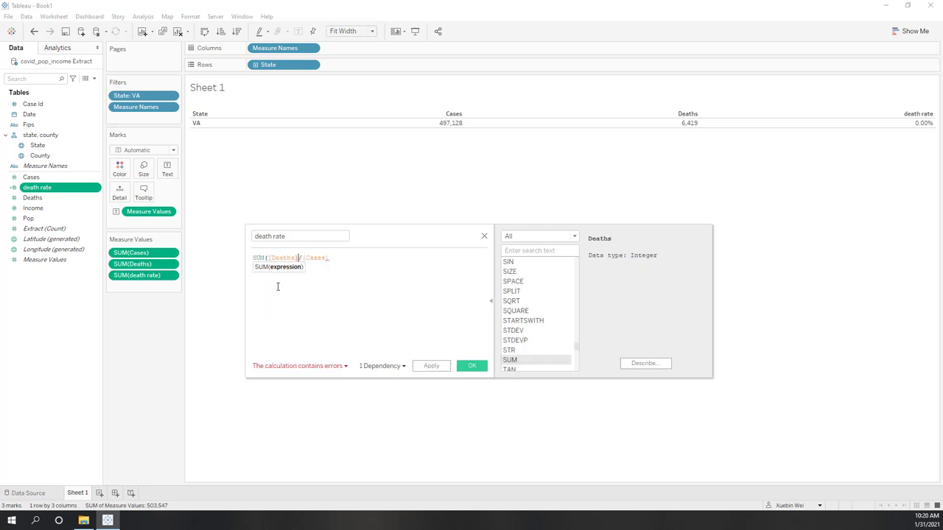
type(")/")
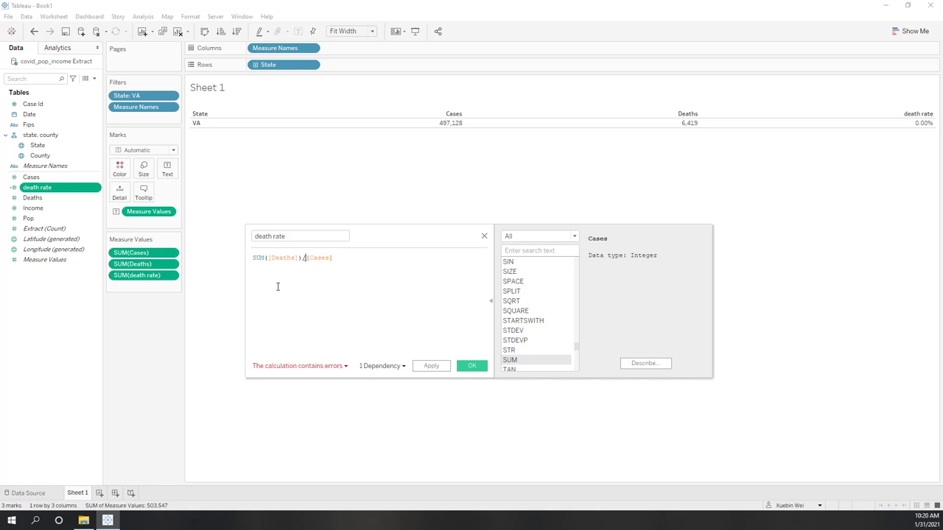
type("sum(")
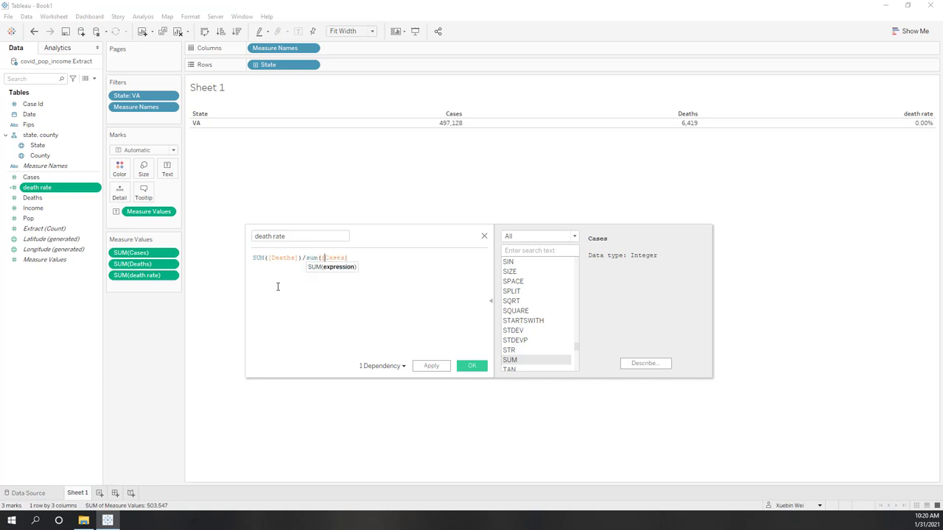
key("Right")
key("Right")
key("Right")
key("Right")
key("Right")
type(")")
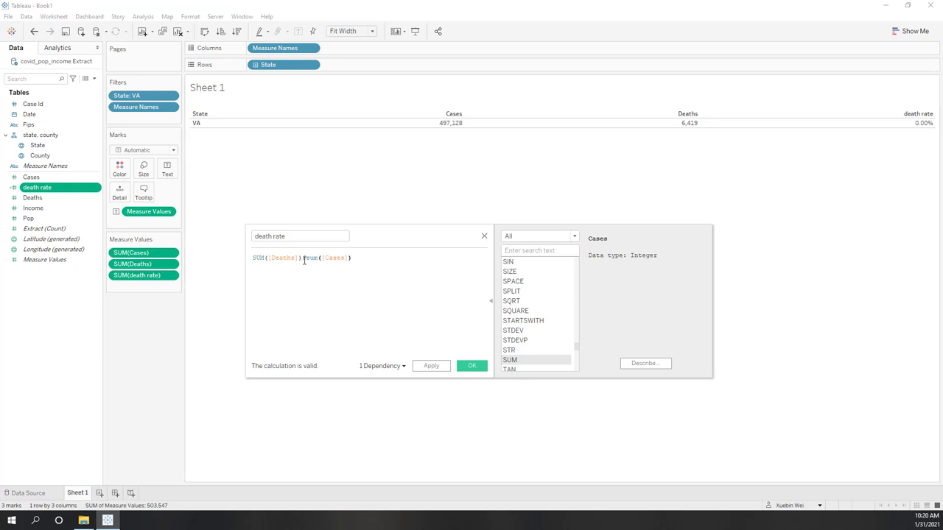
left_click_drag(301, 257, 253, 258)
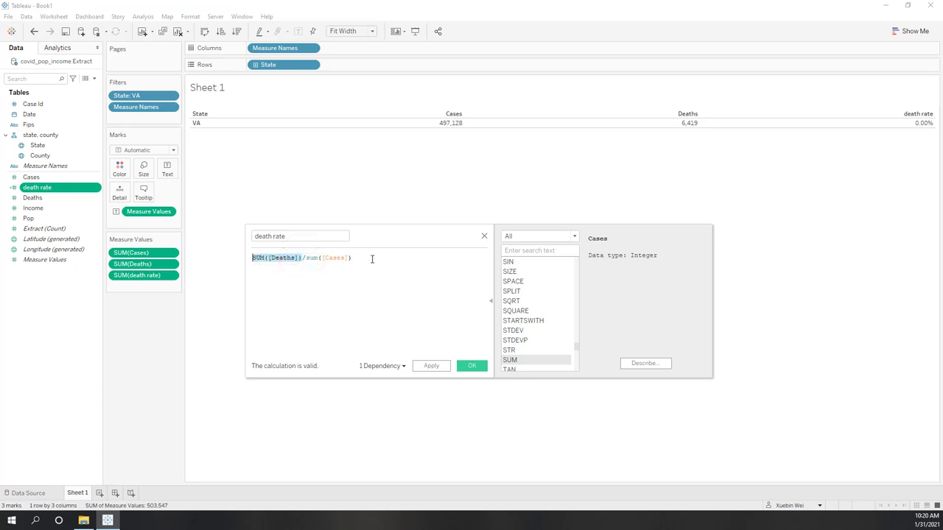
left_click_drag(371, 258, 309, 260)
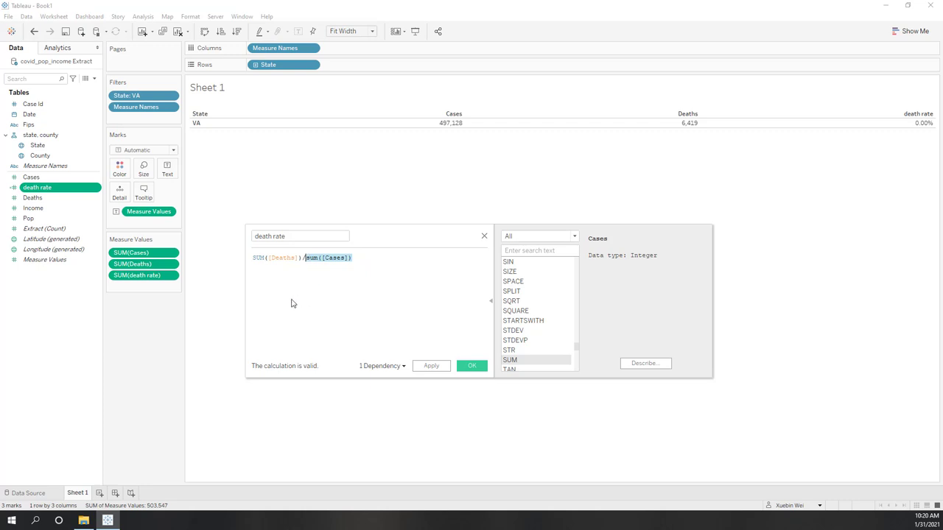
left_click(473, 366)
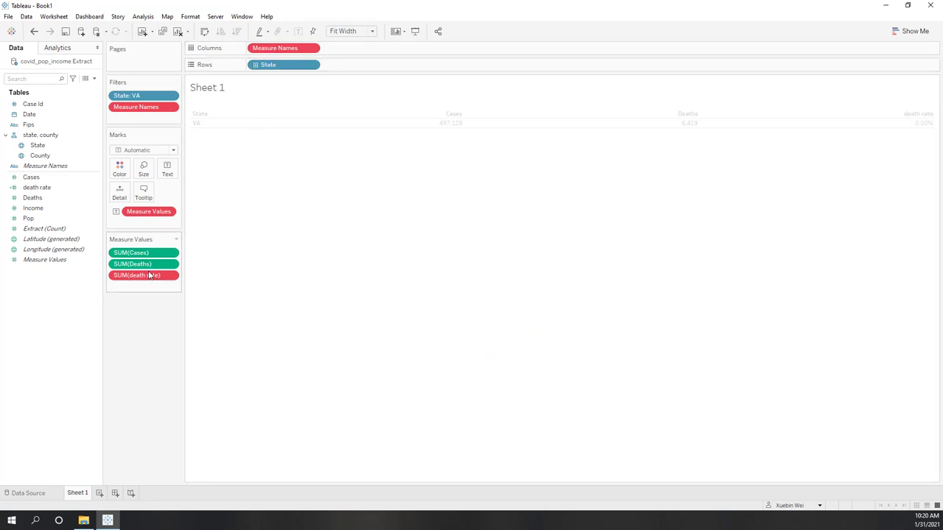
Replace the invalid death rate measure in the table with the updated field and expand State to review the County rates.
left_click_drag(143, 277, 27, 333)
left_click_drag(41, 188, 122, 278)
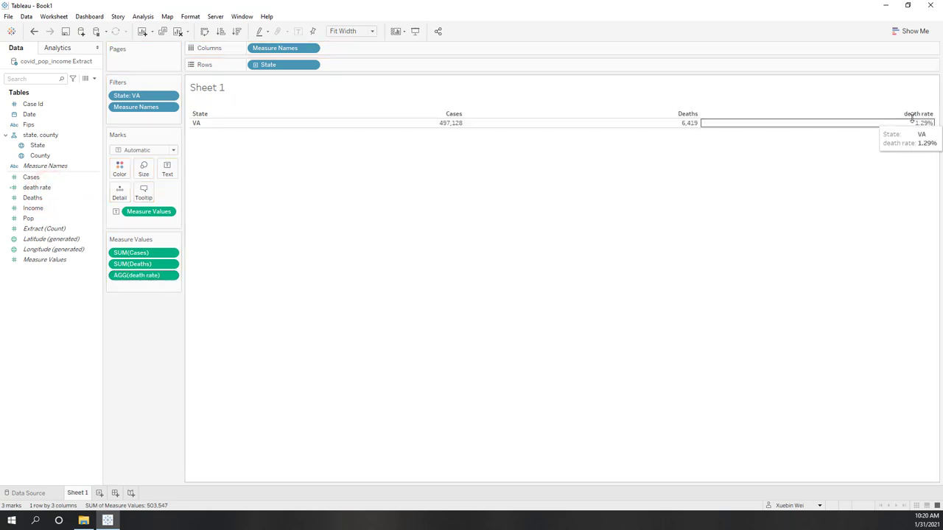
left_click(256, 64)
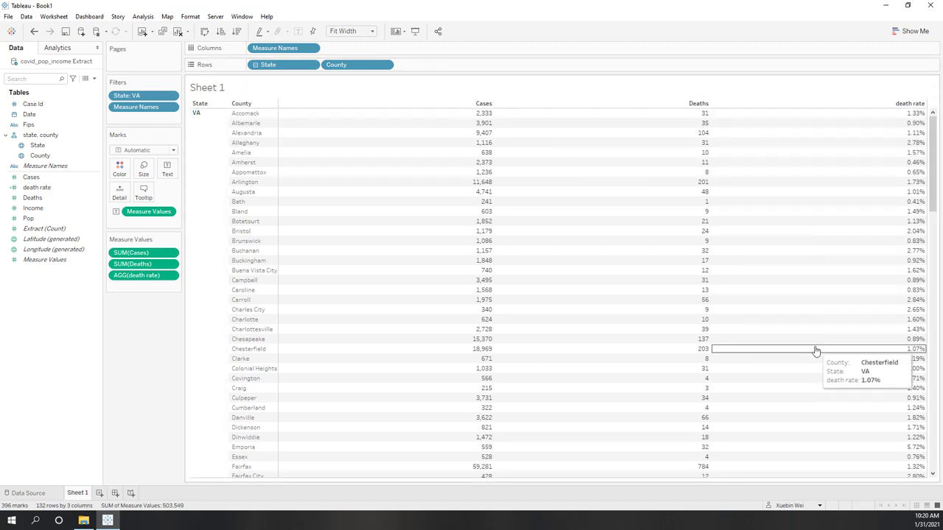
scroll(815, 351, "down", 8)
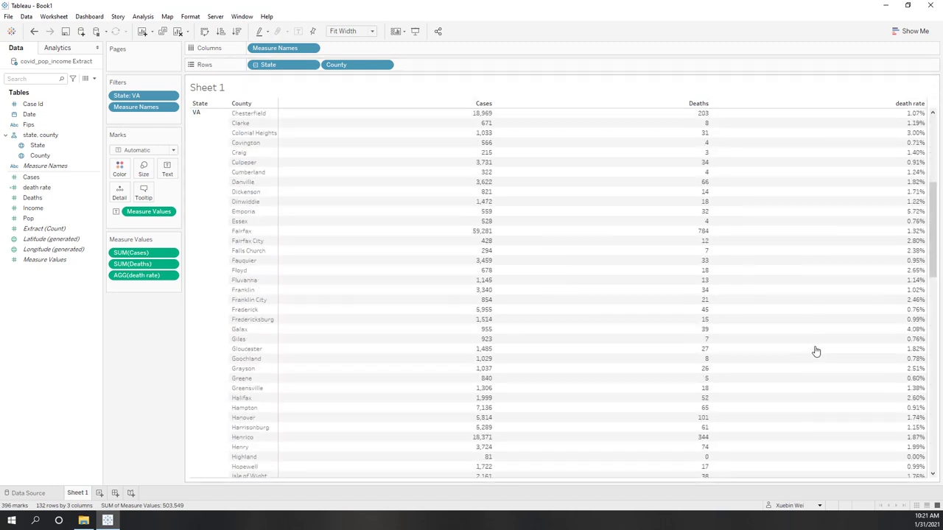
scroll(815, 351, "up", 8)
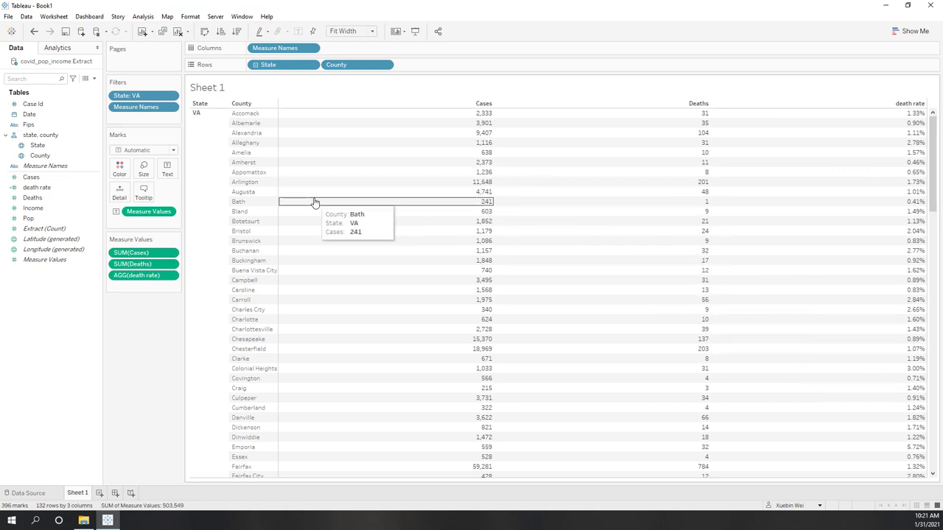
Add Case Id to the rows after County again, with all members included.
left_click(33, 105)
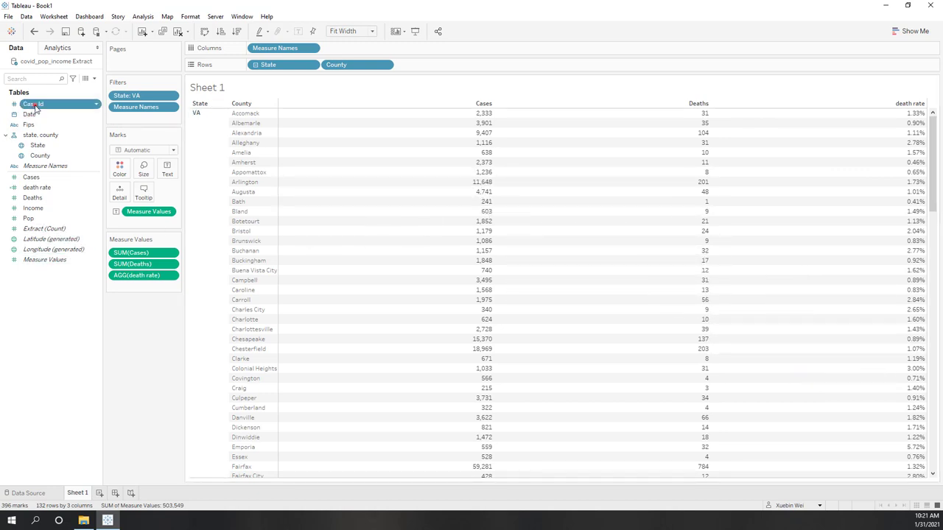
left_click_drag(33, 105, 443, 67)
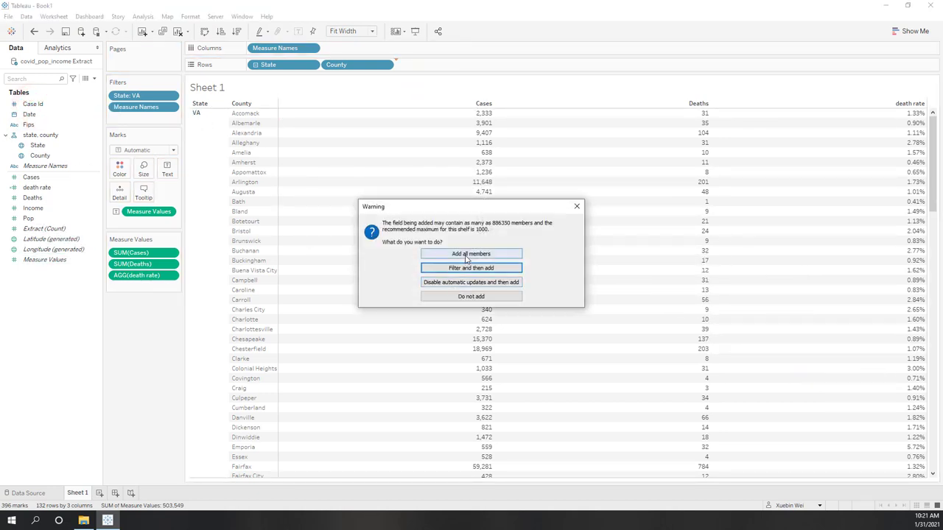
left_click(466, 255)
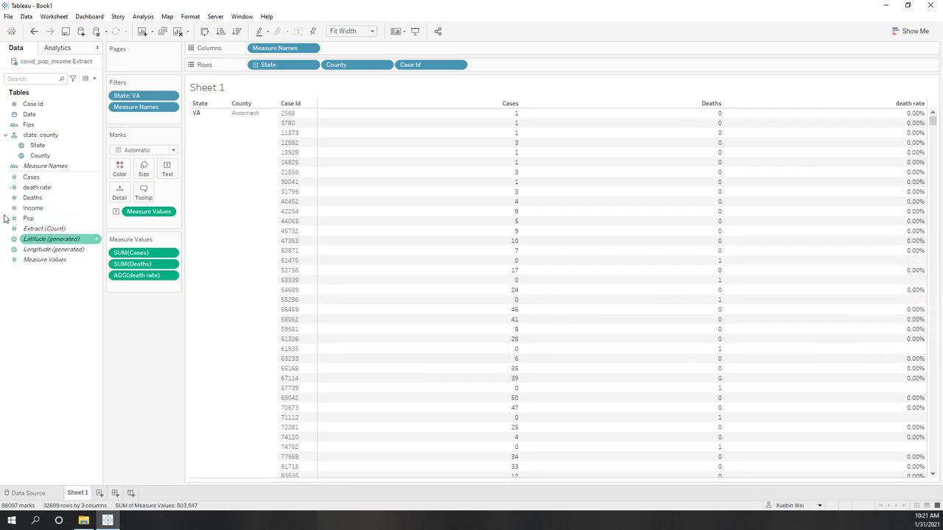
Wrap the death rate formula in the ZN function, giving zn(SUM([Deaths])/sum([Cases])), and save the calculation.
left_click(37, 189)
right_click(37, 189)
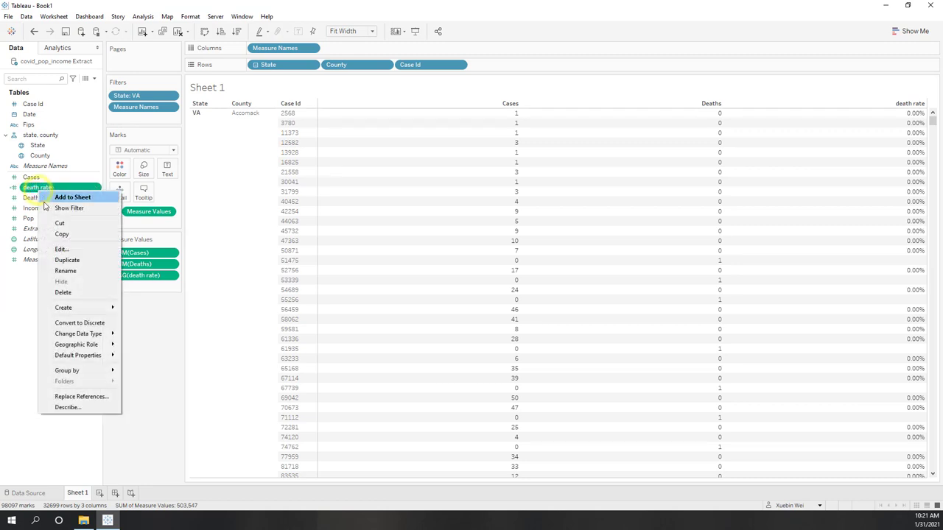
left_click(69, 250)
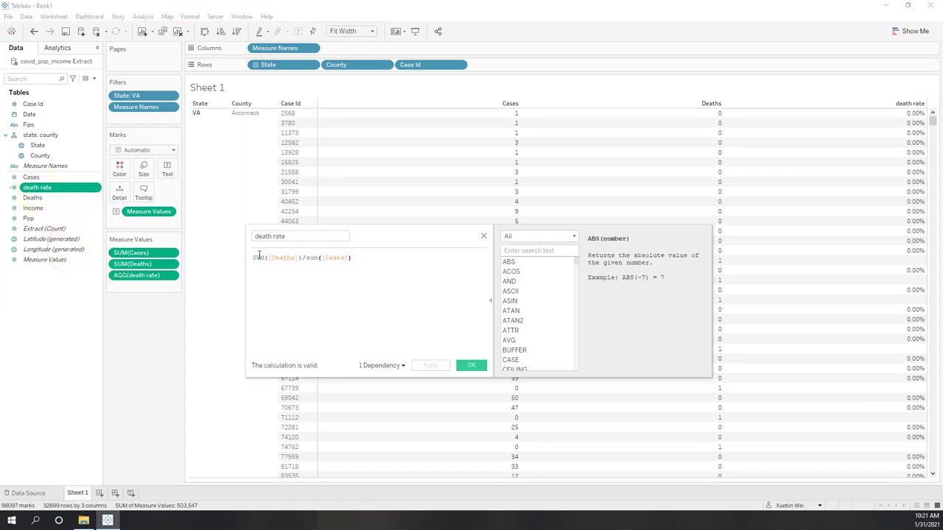
left_click(252, 257)
type("zn(")
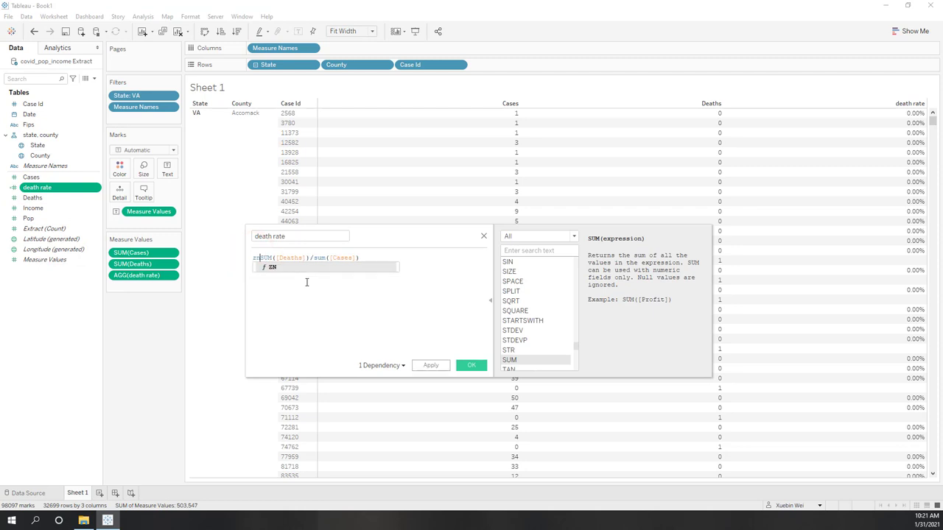
type(")")
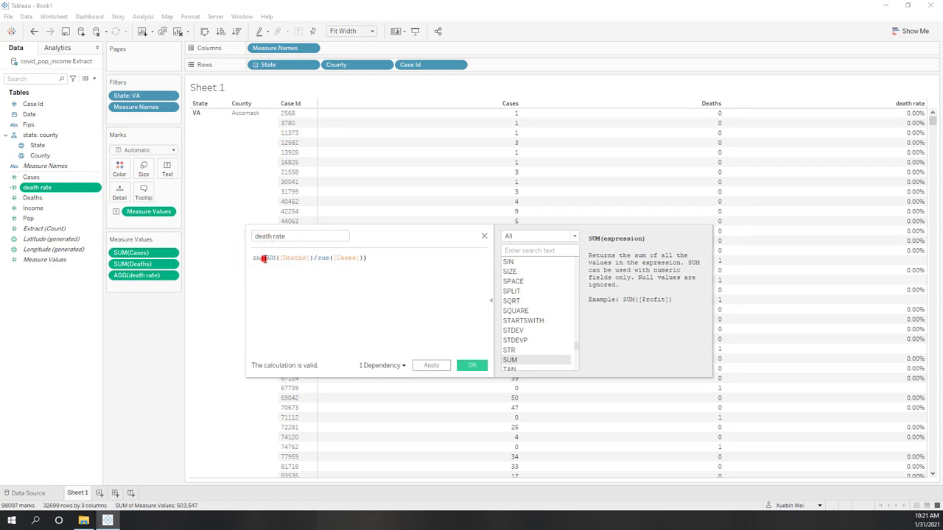
left_click_drag(263, 259, 364, 256)
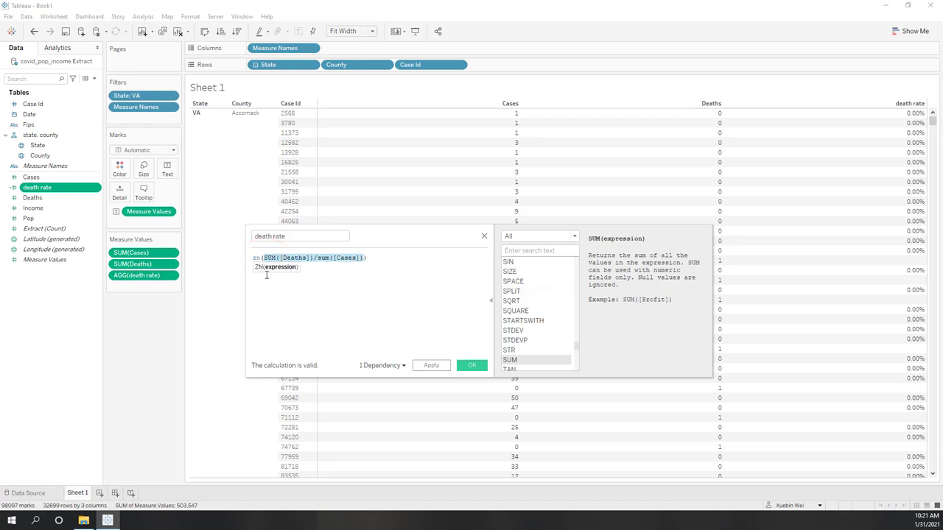
left_click(331, 284)
left_click(470, 366)
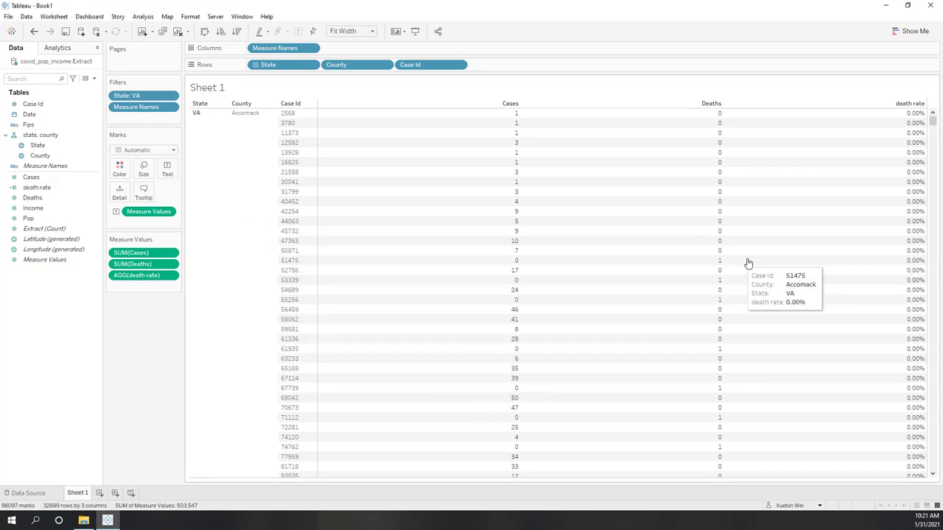
Check the death rates of the individual Case Id rows, and remove Case Id from the rows to review the county rates.
scroll(886, 279, "down", 2)
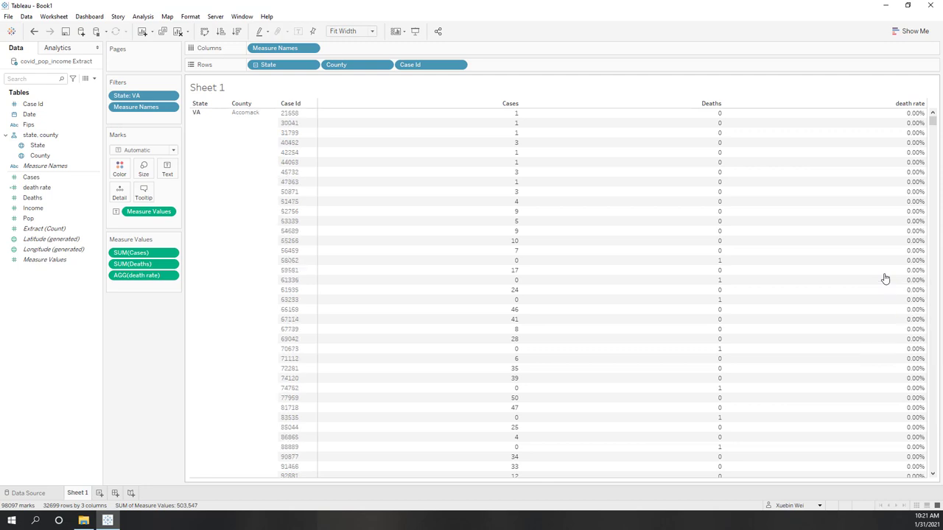
scroll(886, 279, "down", 15)
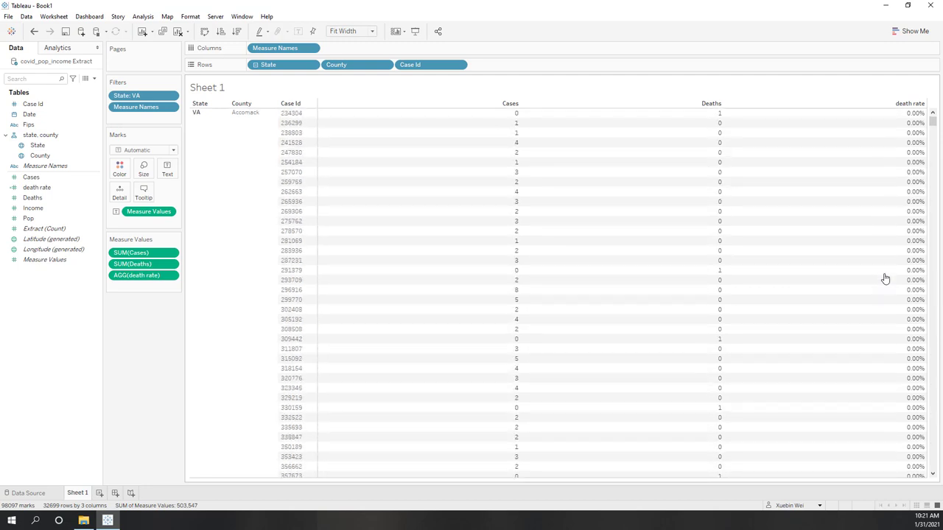
scroll(885, 279, "up", 8)
left_click_drag(424, 64, 146, 328)
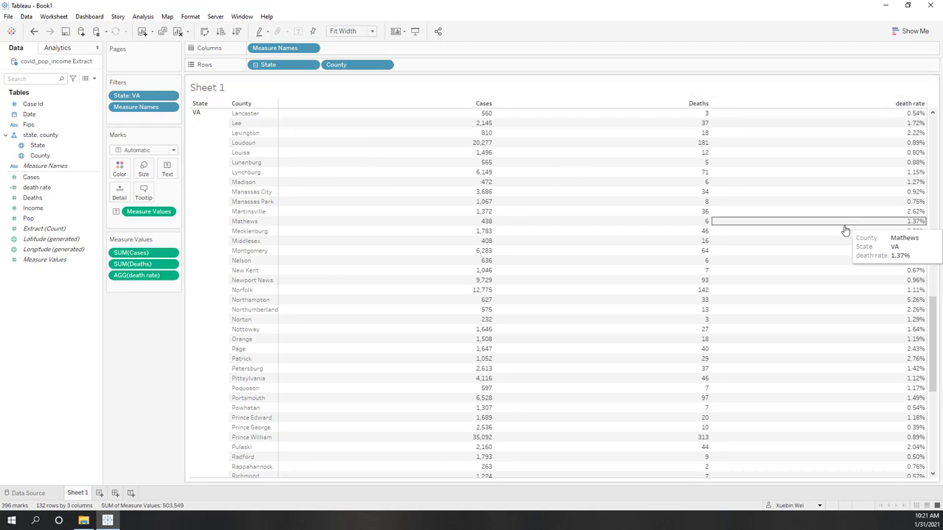
scroll(845, 231, "up", 12)
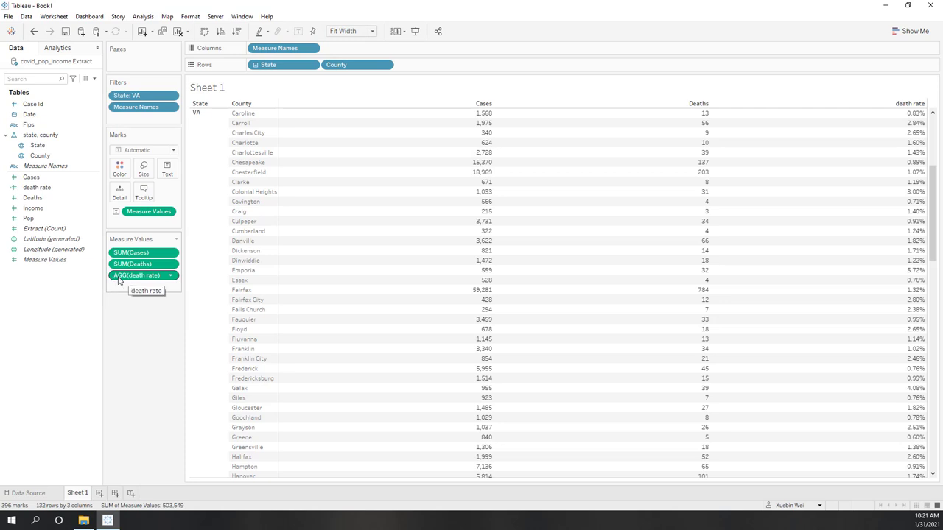
mouse_move(119, 279)
left_mouse_down()
mouse_move(30, 259)
mouse_move(30, 192)
mouse_move(120, 292)
left_mouse_up()
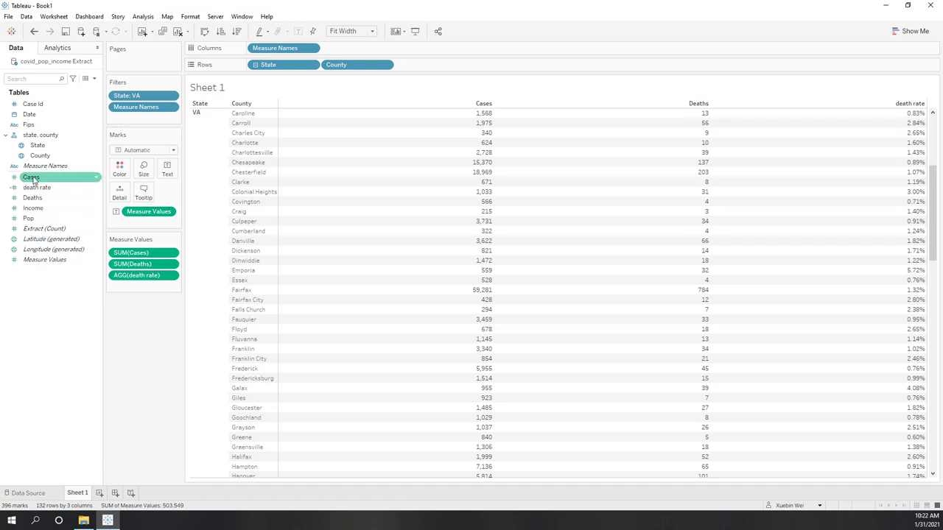
Create a calculated field named case rate and begin its formula with SUM([Cases]).
right_click(51, 294)
left_click(64, 302)
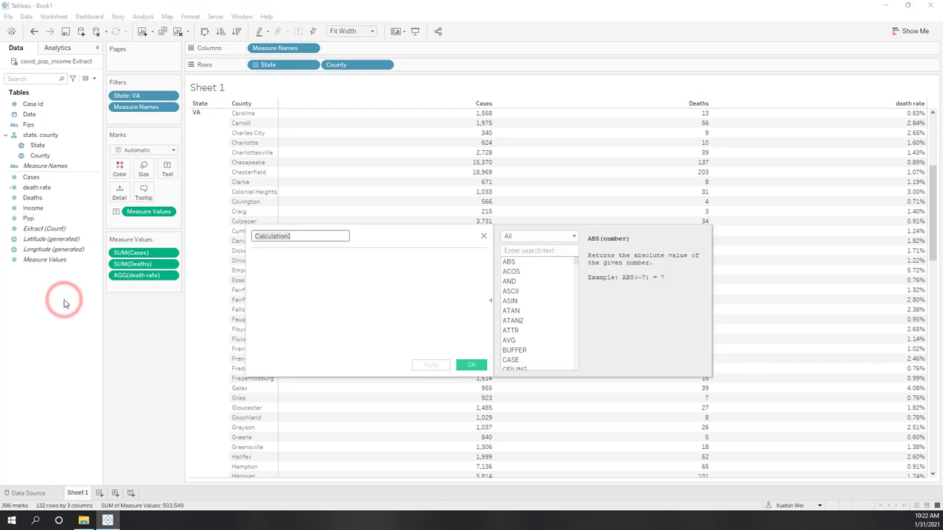
type("case rate")
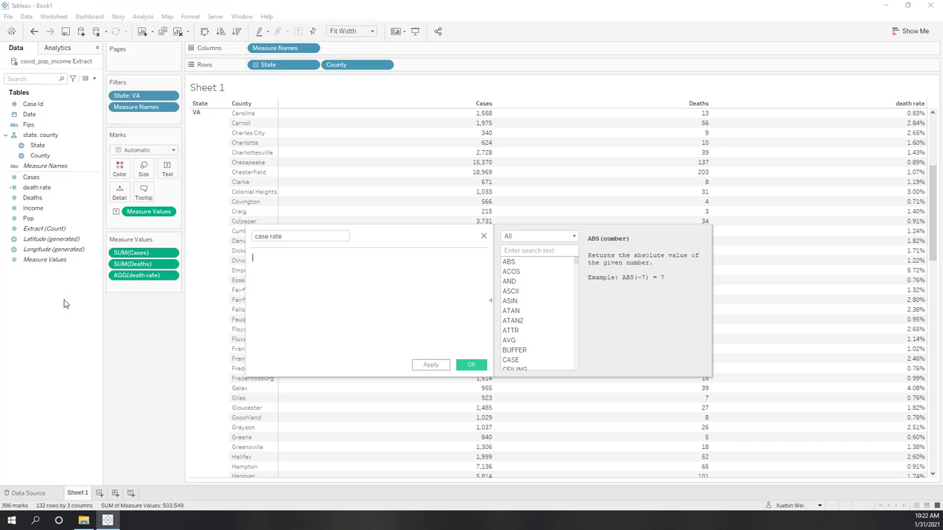
type("sum")
key("Return")
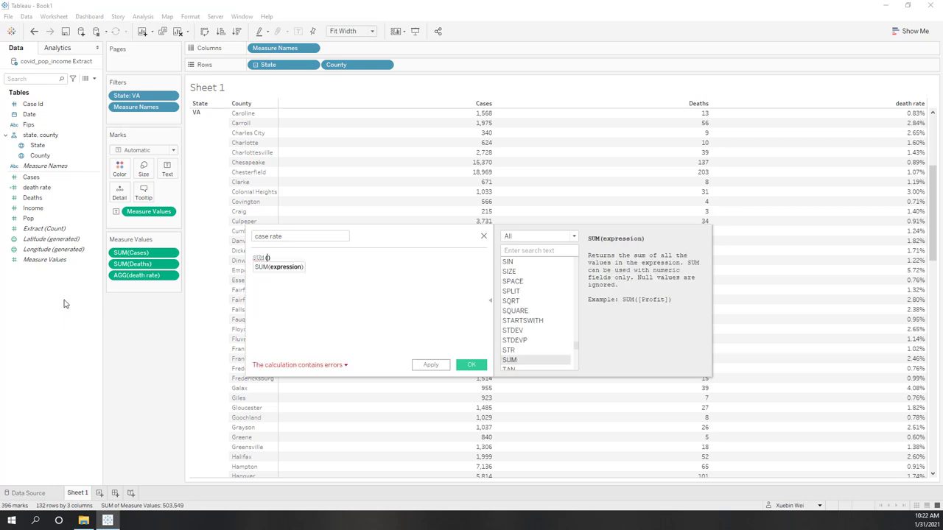
type("cas")
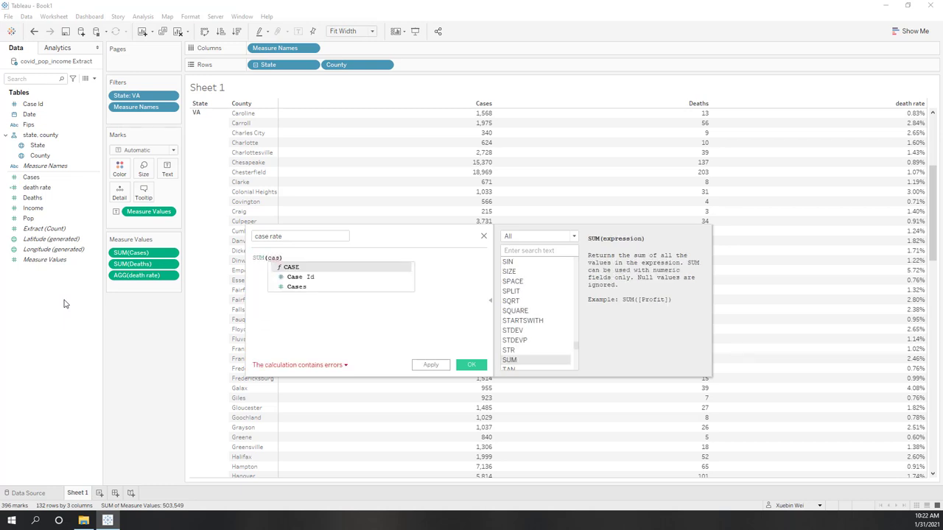
key("Down")
key("Down")
key("Return")
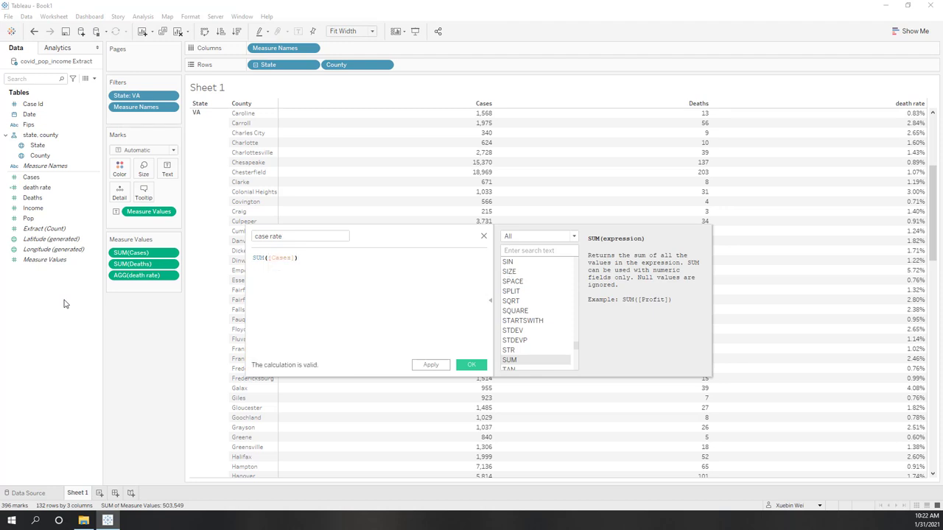
Complete the case rate formula as SUM([Cases])/SUM([Pop]) and save the calculation.
type("/sum")
key("Return")
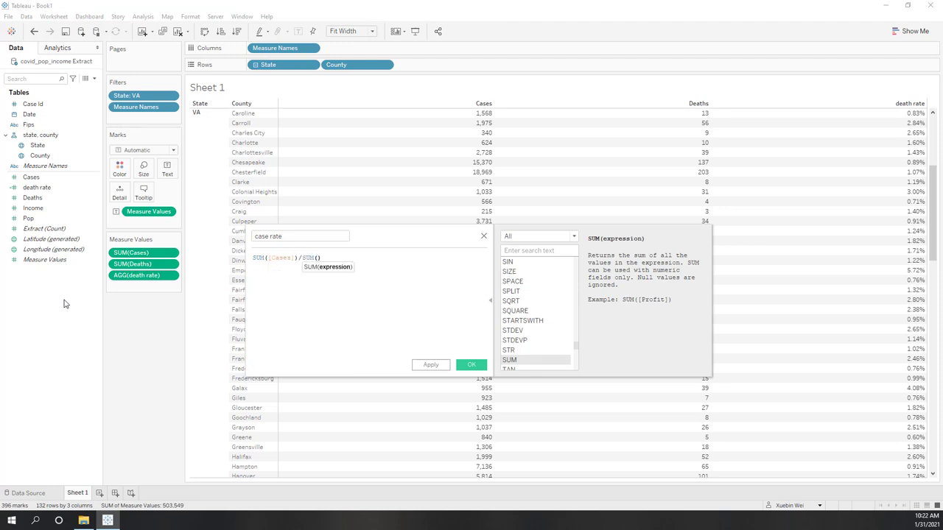
type("pop")
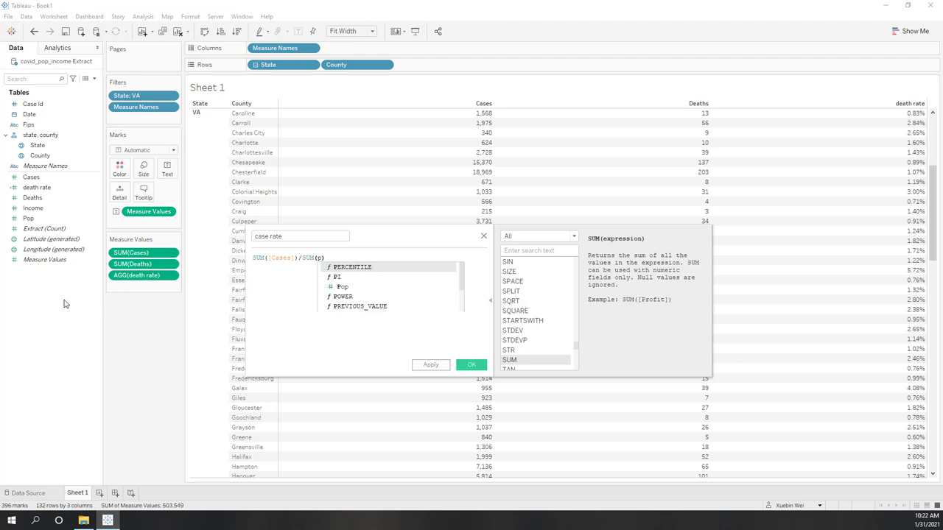
key("Return")
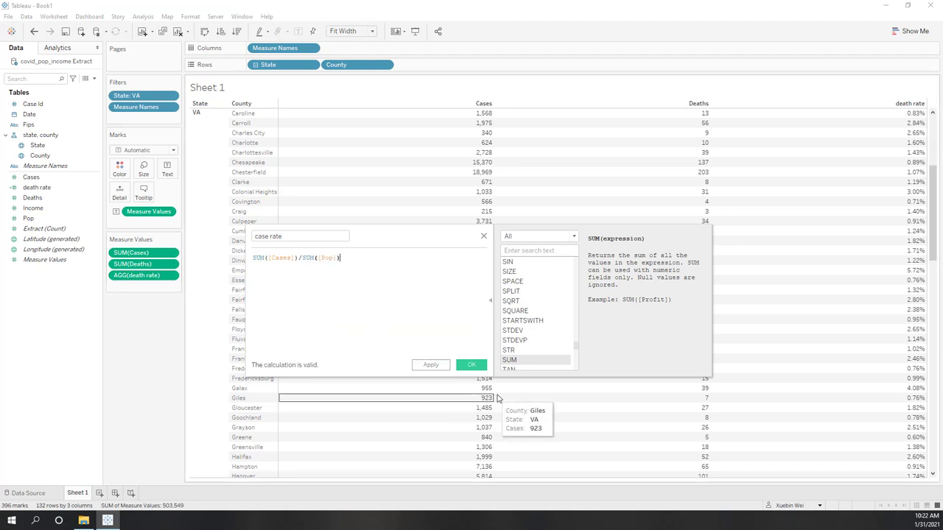
left_click(467, 364)
Set the default number format of the case rate field to Percentage.
right_click(22, 183)
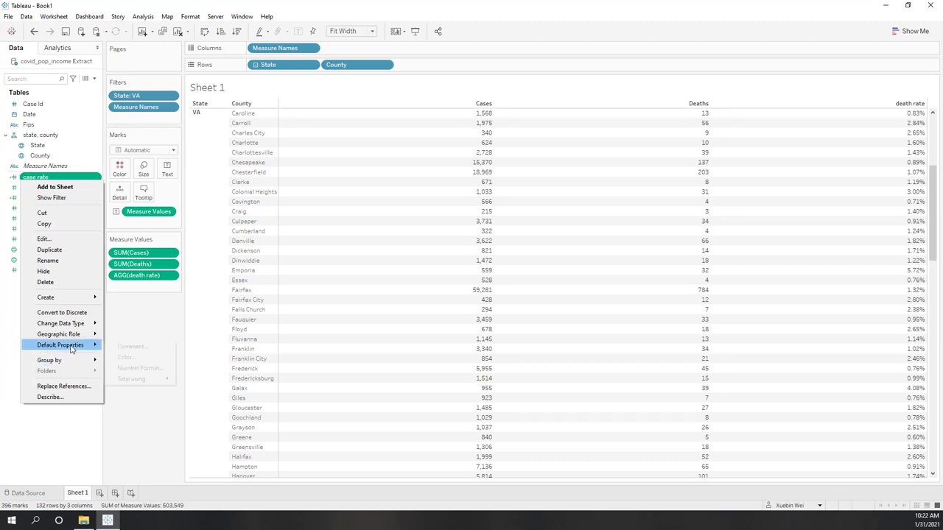
mouse_move(60, 345)
left_click(122, 368)
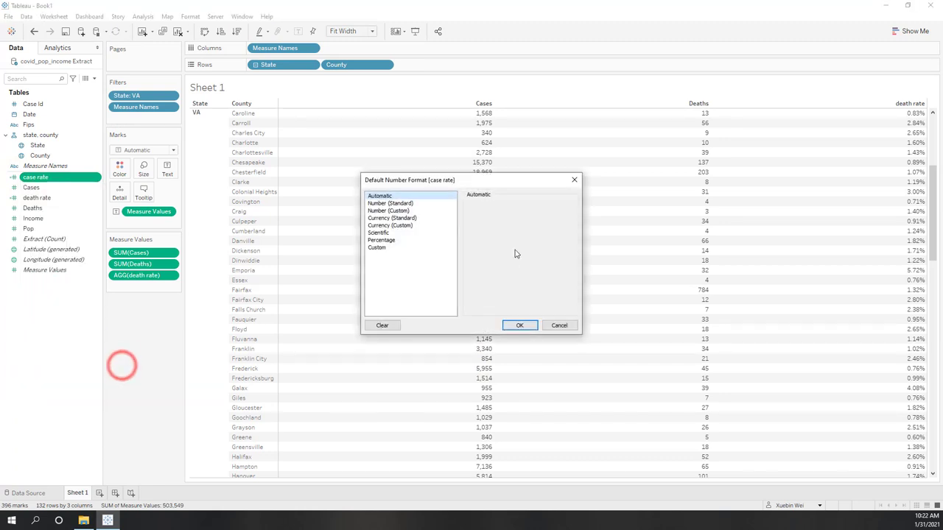
left_click(381, 240)
left_click(519, 328)
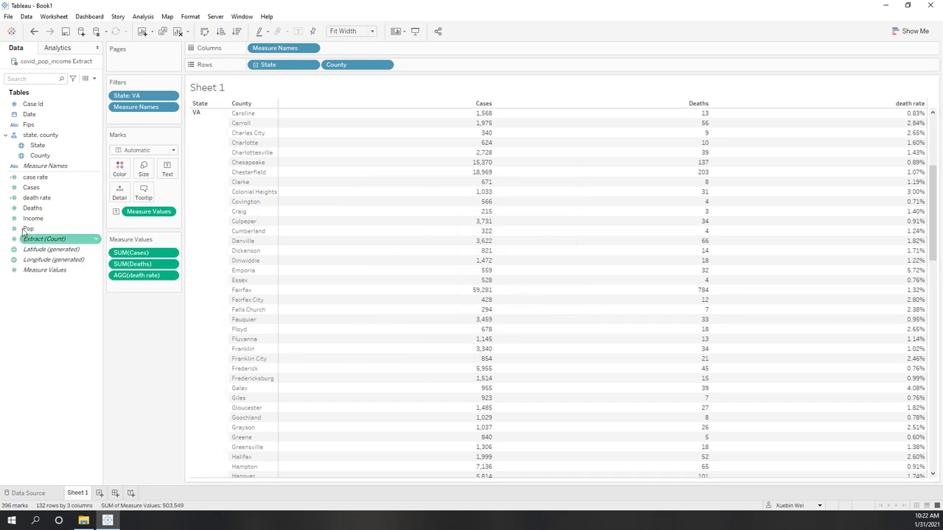
Add case rate to the table as a measure after death rate and review its values across the Virginia counties.
left_click_drag(37, 178, 136, 287)
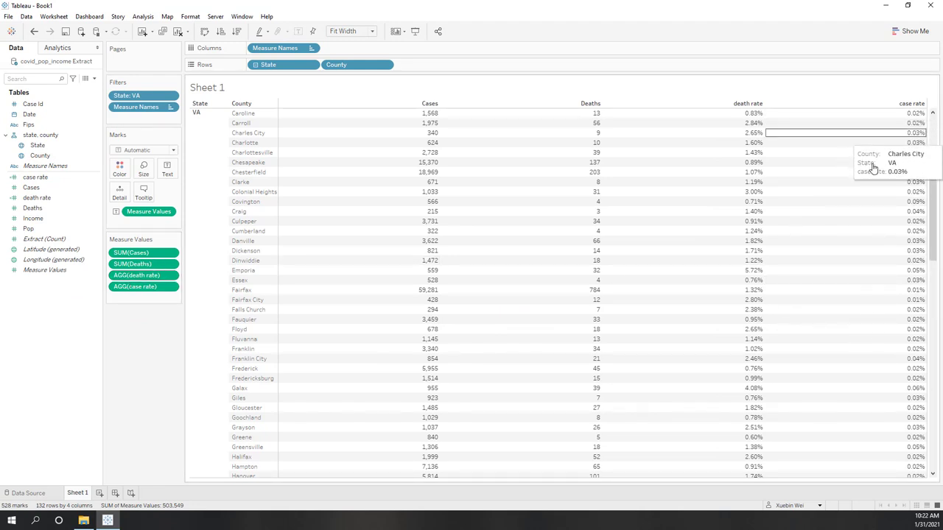
scroll(906, 300, "down", 7)
scroll(906, 300, "up", 7)
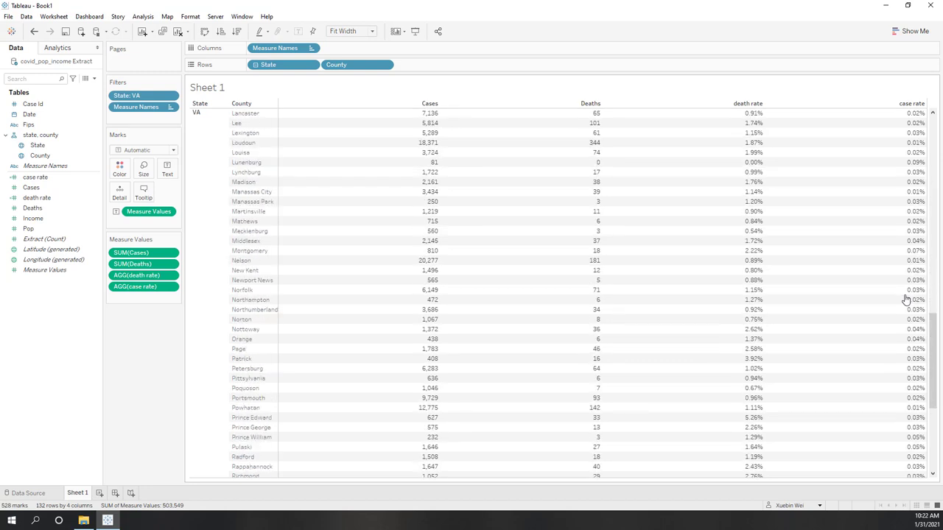
scroll(814, 161, "up", 5)
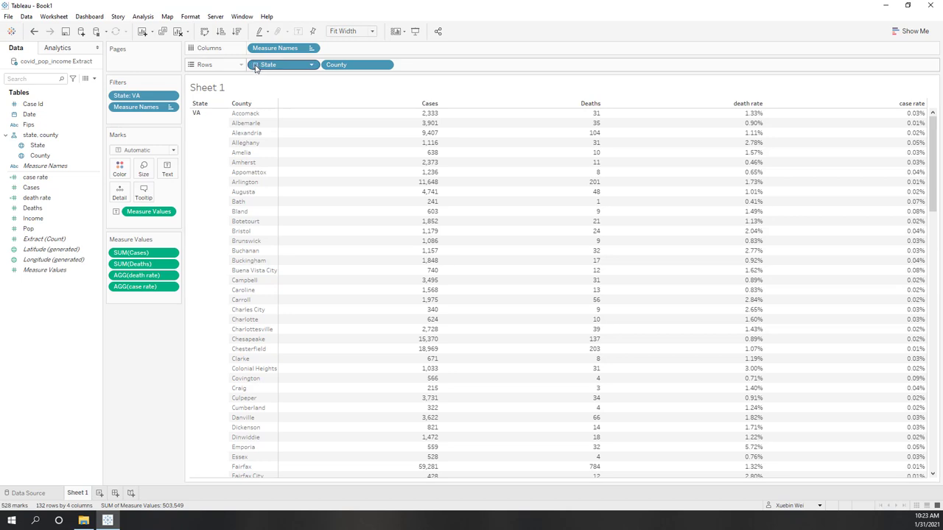
Collapse the rows to State level to check Virginia's overall case rate, and expand them to County again.
left_click(255, 65)
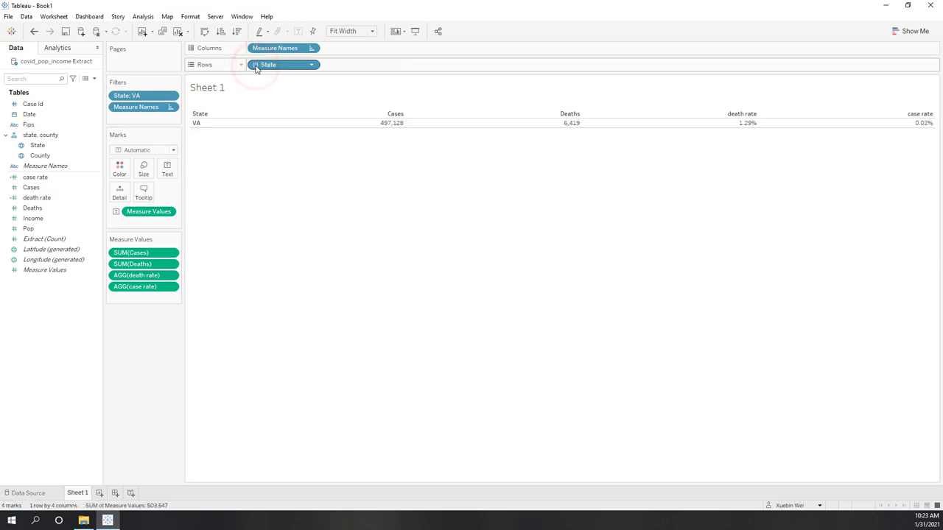
mouse_move(907, 129)
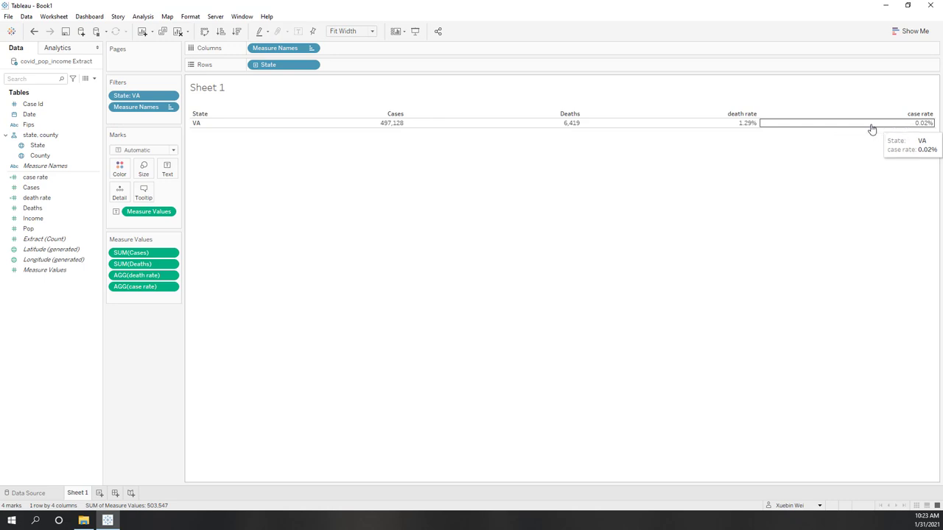
left_click(255, 65)
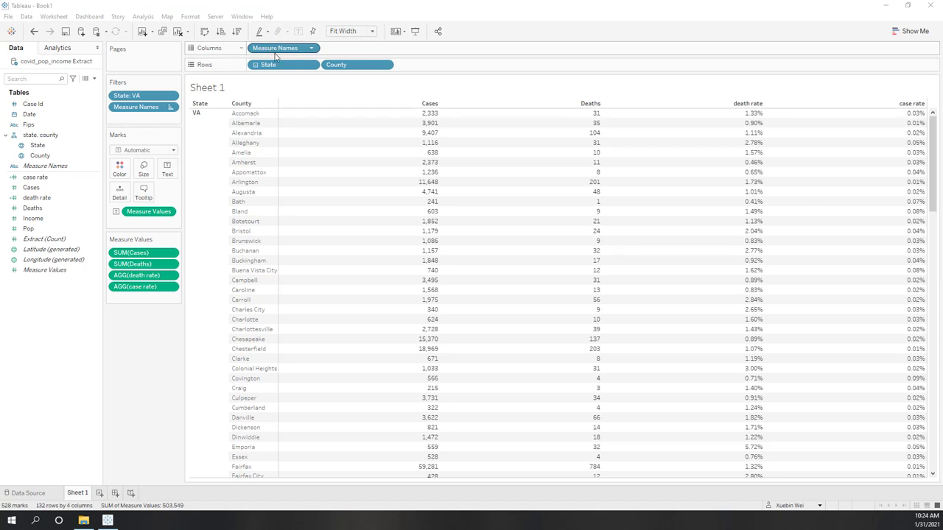
Add Pop to the table as a summed measure after case rate and review the county populations.
left_click_drag(28, 228, 130, 299)
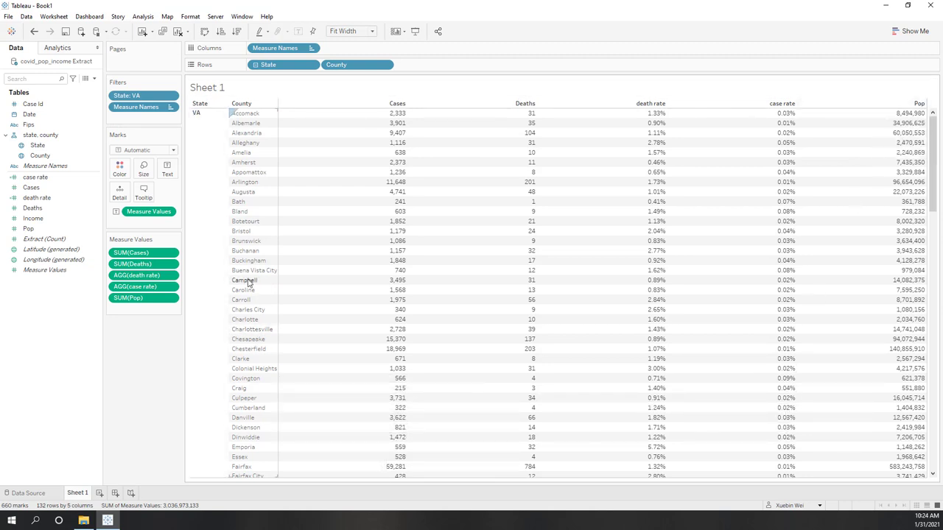
scroll(260, 364, "down", 3)
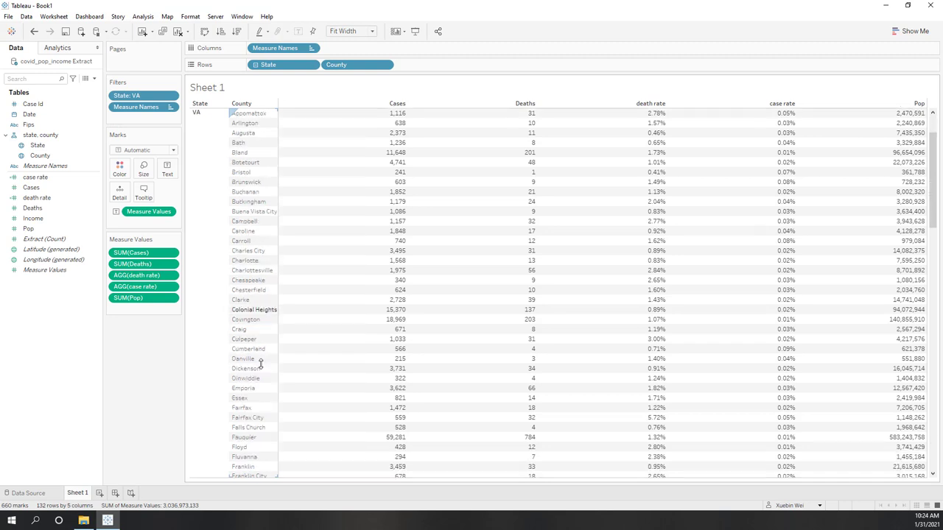
scroll(260, 364, "down", 1)
scroll(260, 364, "down", 3)
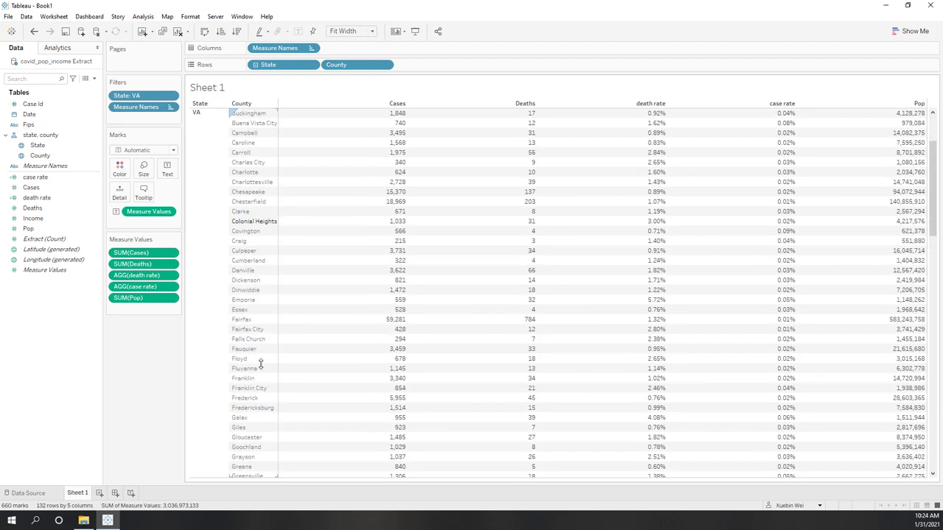
scroll(260, 364, "up", 6)
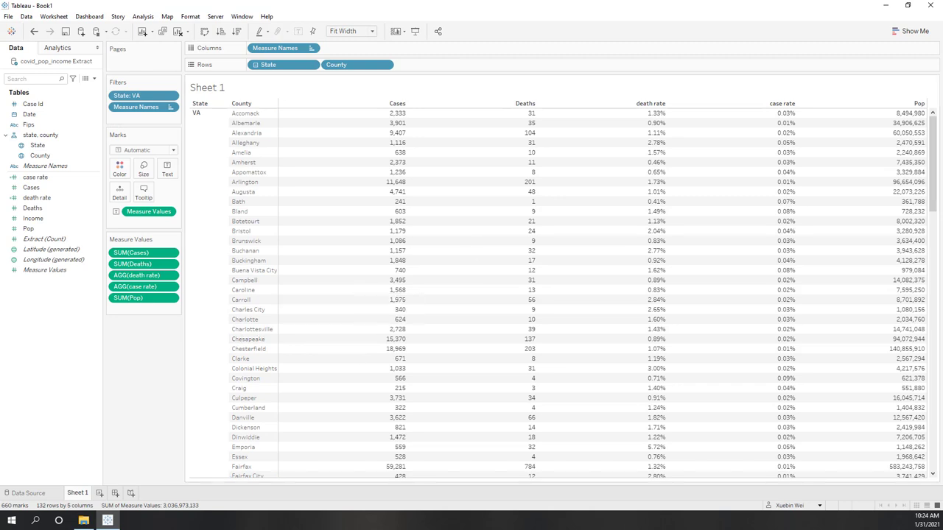
Compare the summed county populations with the Pop values in the data source rows, and return to Sheet 1.
scroll(806, 407, "down", 8)
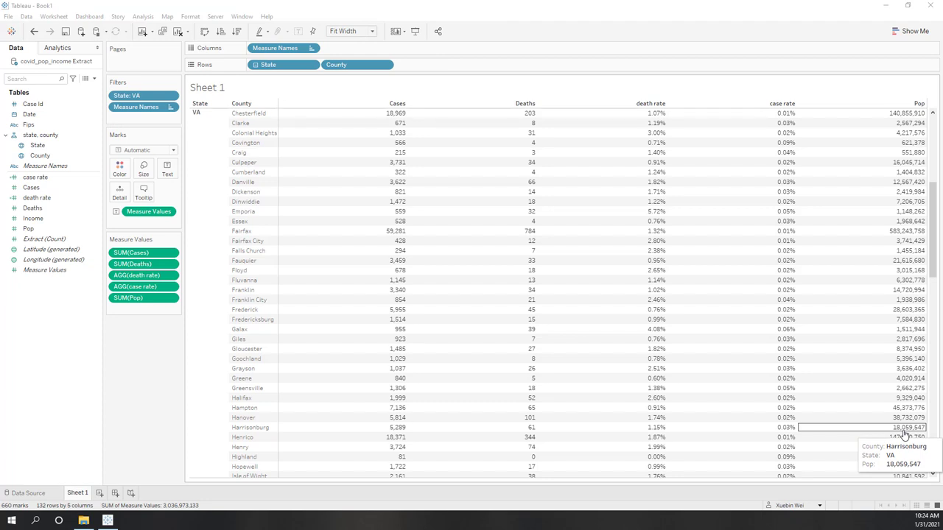
left_click(27, 493)
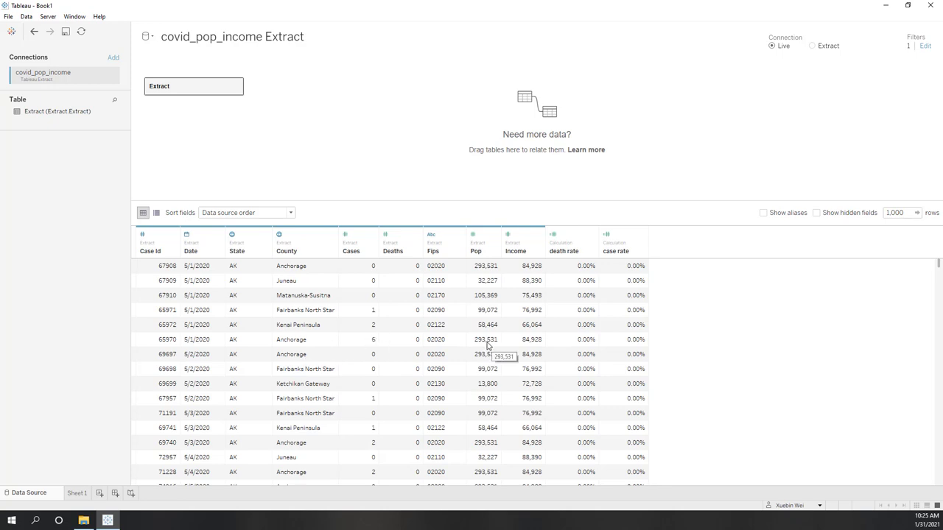
left_click(77, 493)
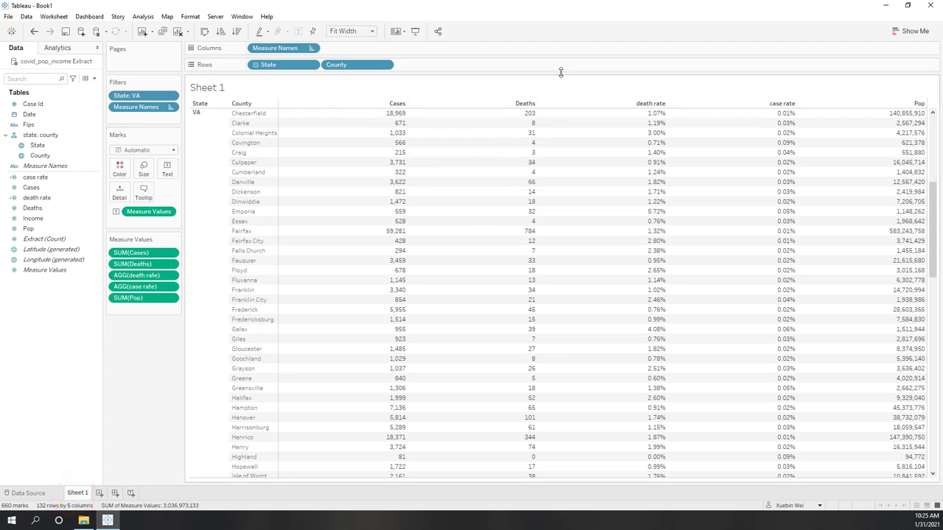
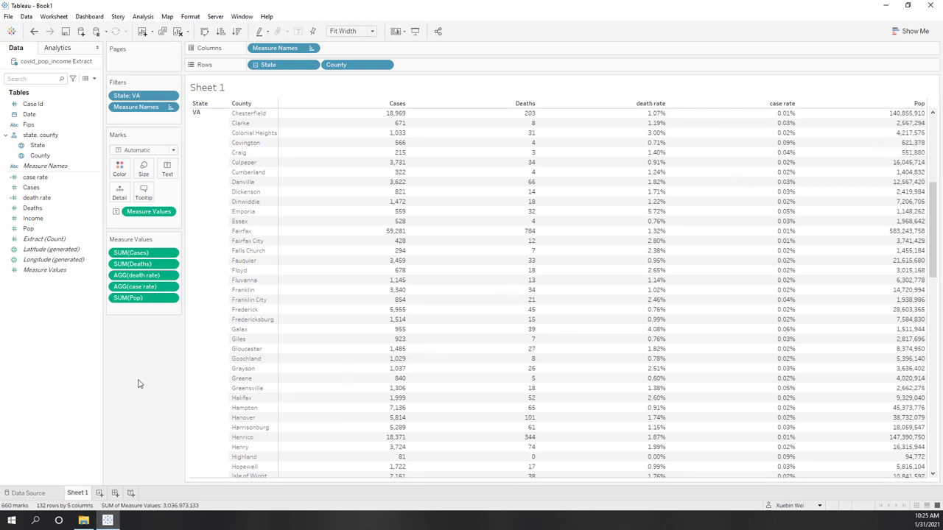
Start a calculated field named fixed pip with a FIXED level-of-detail expression on Fips.
right_click(25, 310)
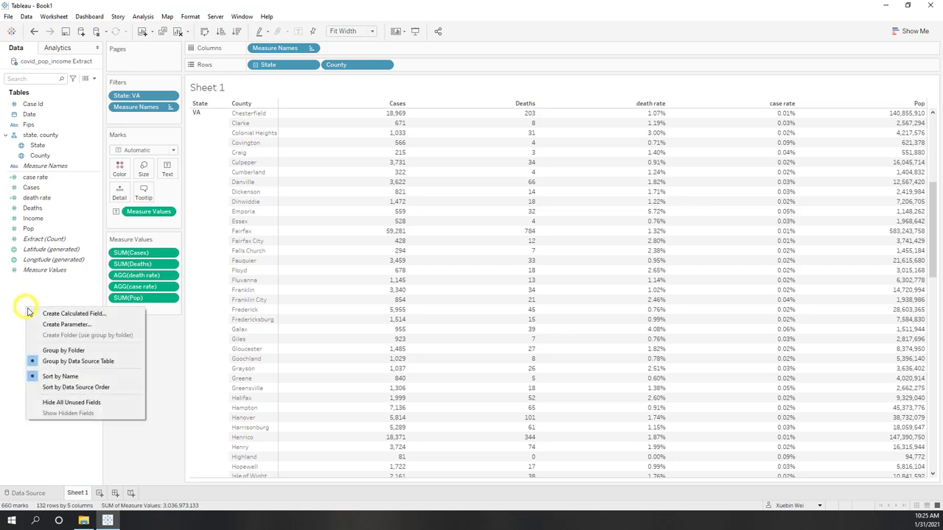
left_click(31, 313)
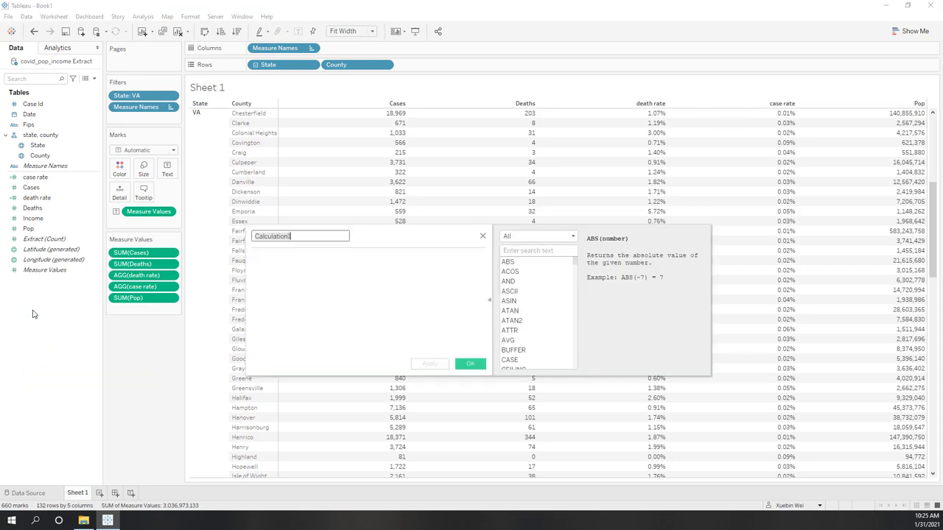
type("fixed pip")
left_click(324, 297)
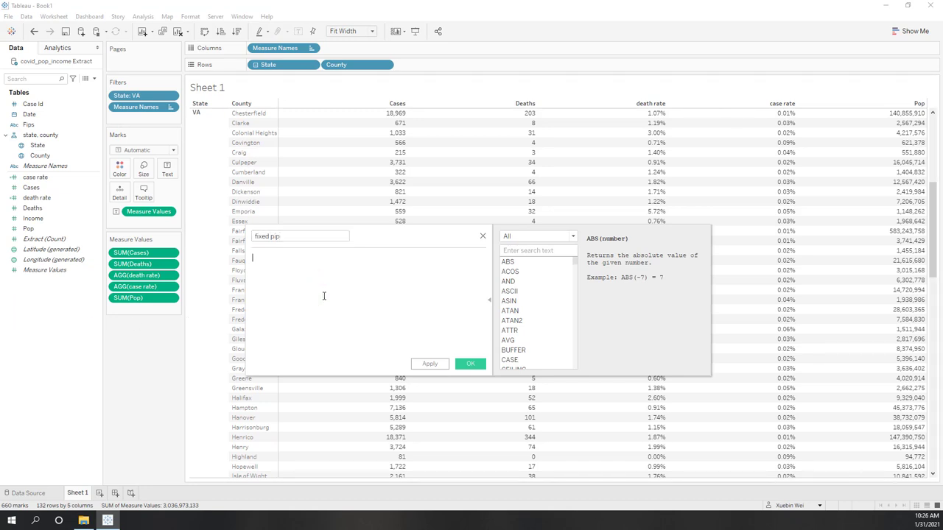
type("{fixed")
key("Return")
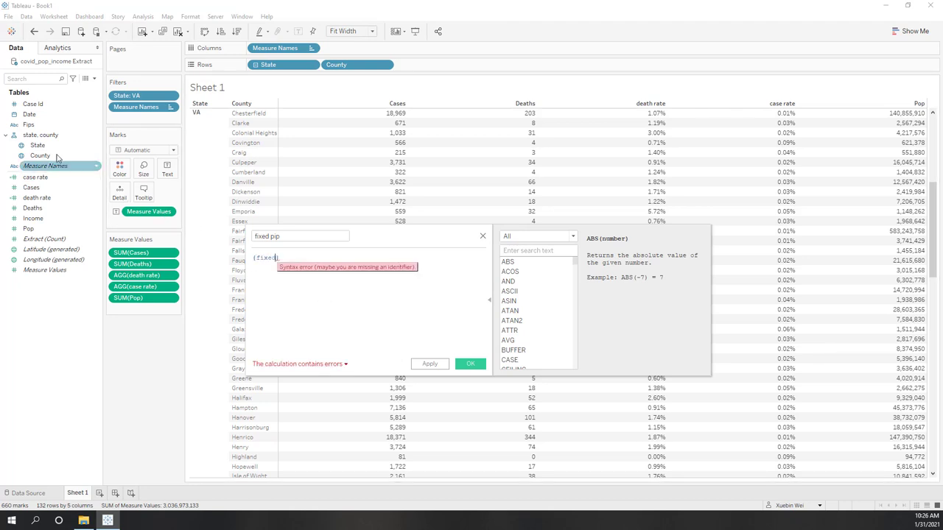
left_click_drag(28, 124, 302, 305)
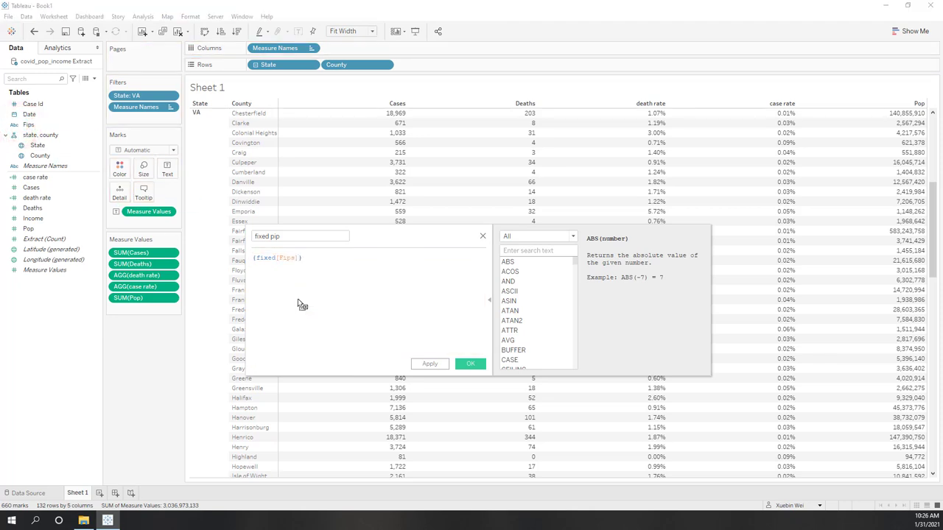
Complete the expression as {fixed[Fips]:AVG([Pop])} and rename the calculated field fixed pop.
type(":")
type("avg")
key("Return")
type("pop)")
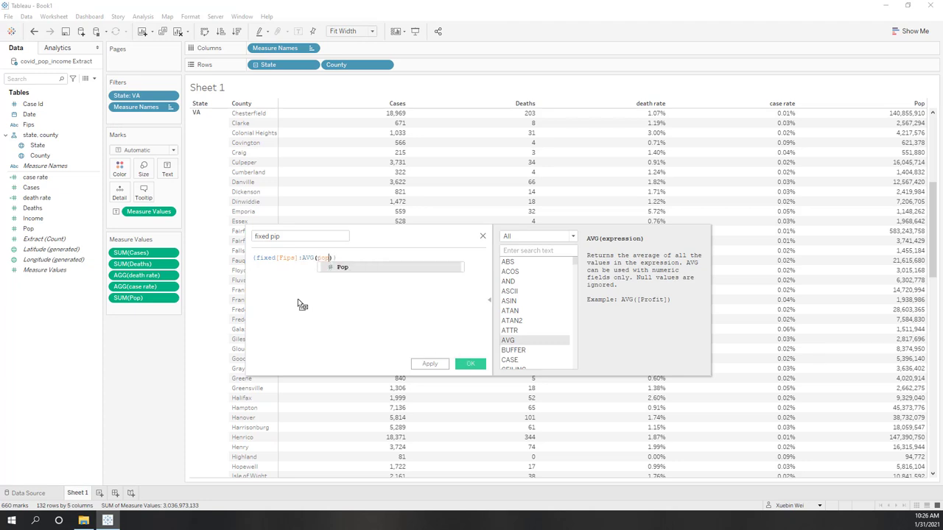
key("Return")
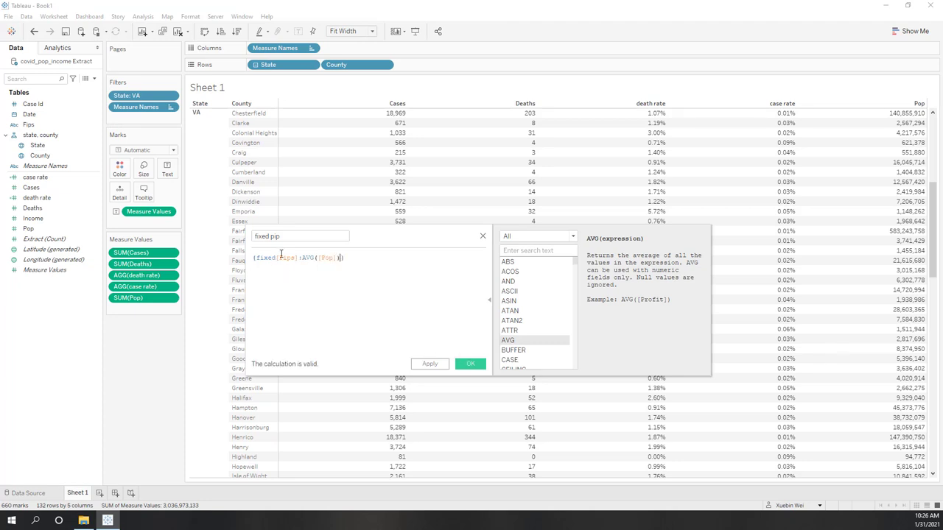
type("fixed pop")
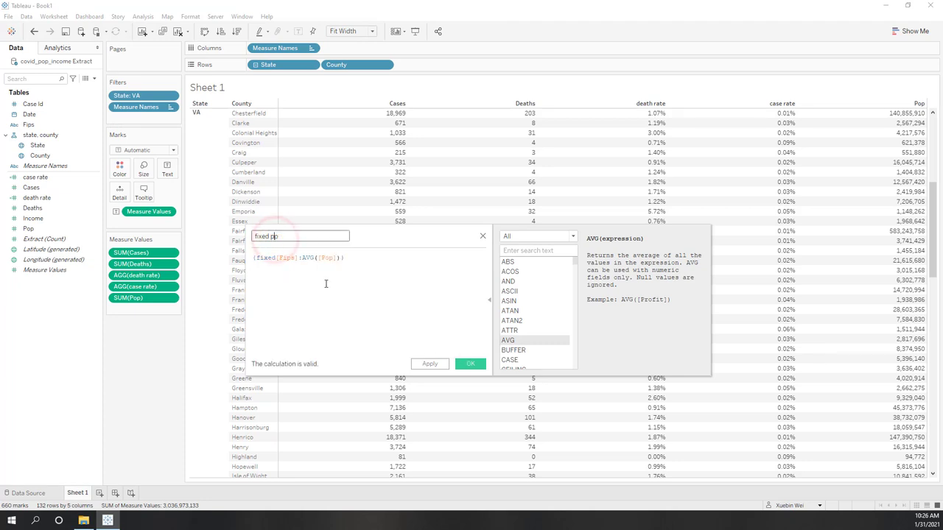
left_click(326, 283)
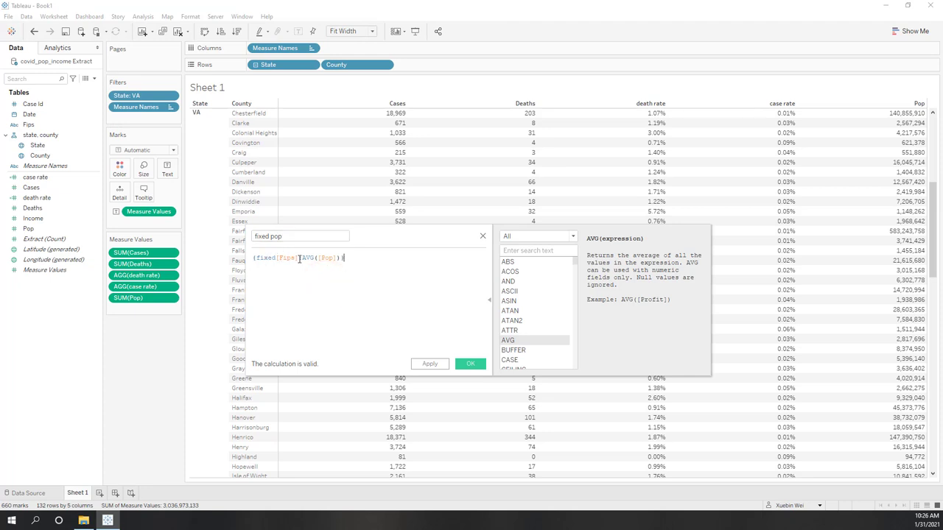
Check and save the fixed pop calculation, and add it to the table as a summed measure after Pop.
double_click(295, 258)
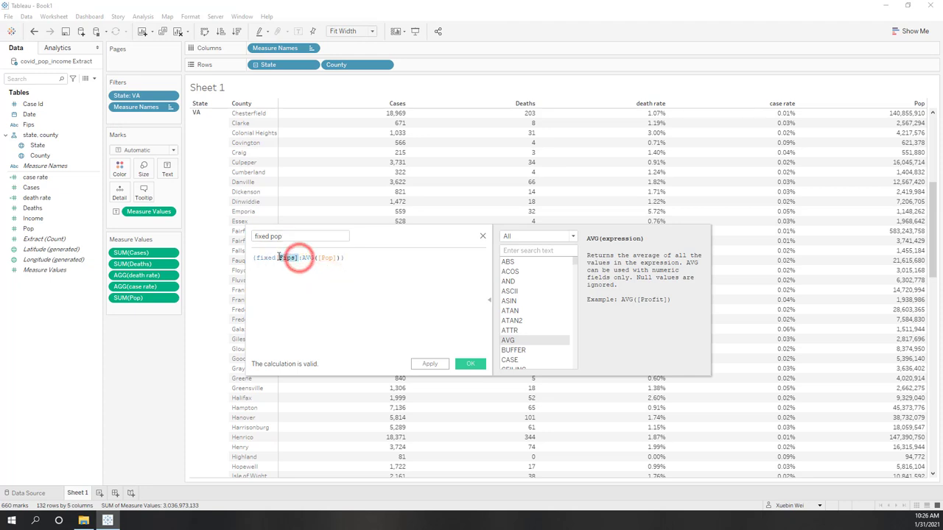
left_click(289, 316)
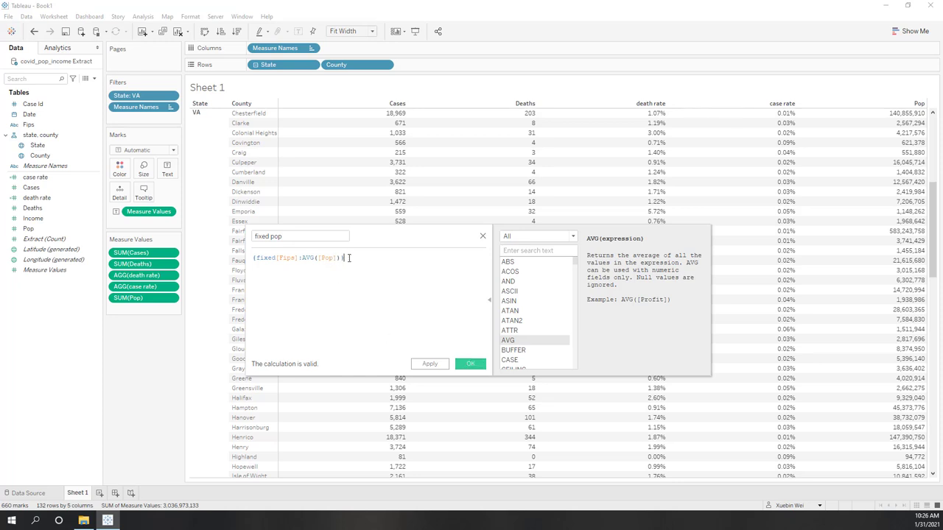
left_click_drag(349, 258, 304, 257)
left_click(300, 287)
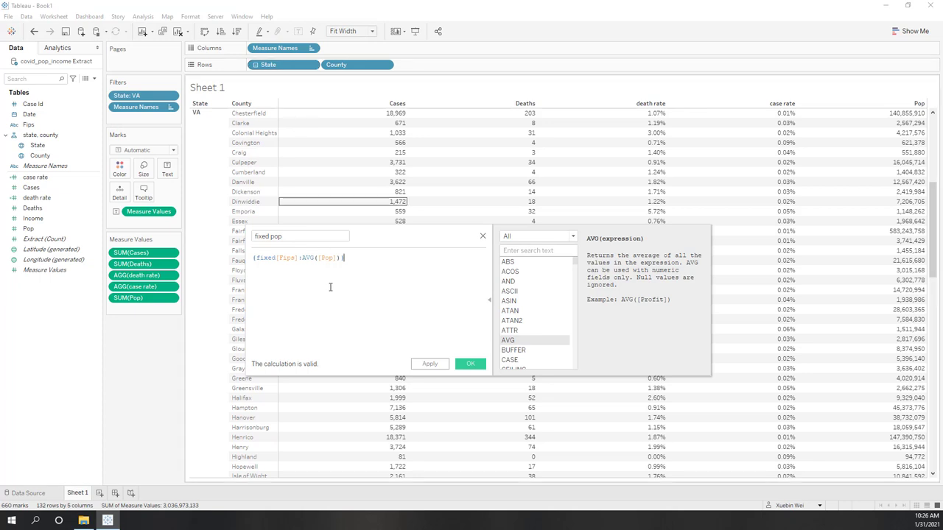
left_click_drag(352, 258, 246, 254)
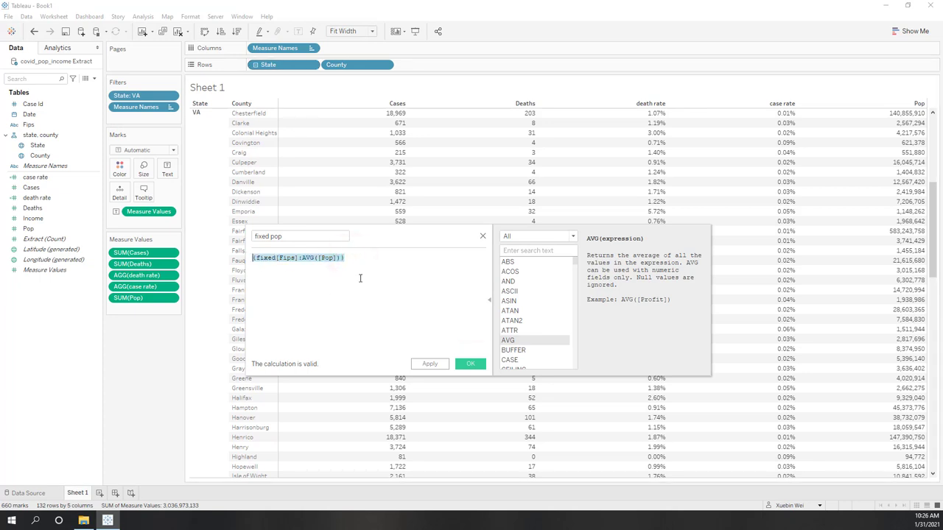
left_click(361, 275)
left_click(472, 364)
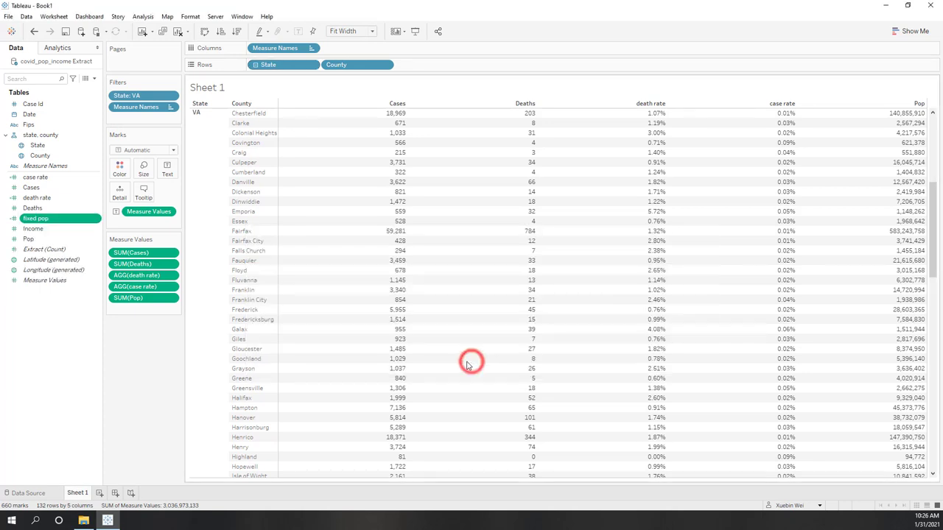
left_click_drag(50, 224, 137, 310)
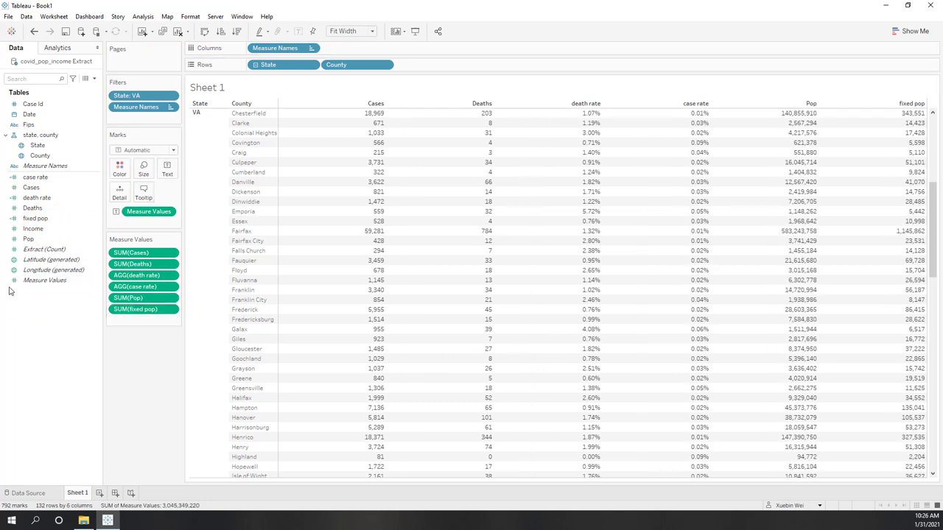
Break the table rows down by all members of Case Id to inspect the per-case values, and remove Case Id again.
left_click_drag(41, 106, 426, 68)
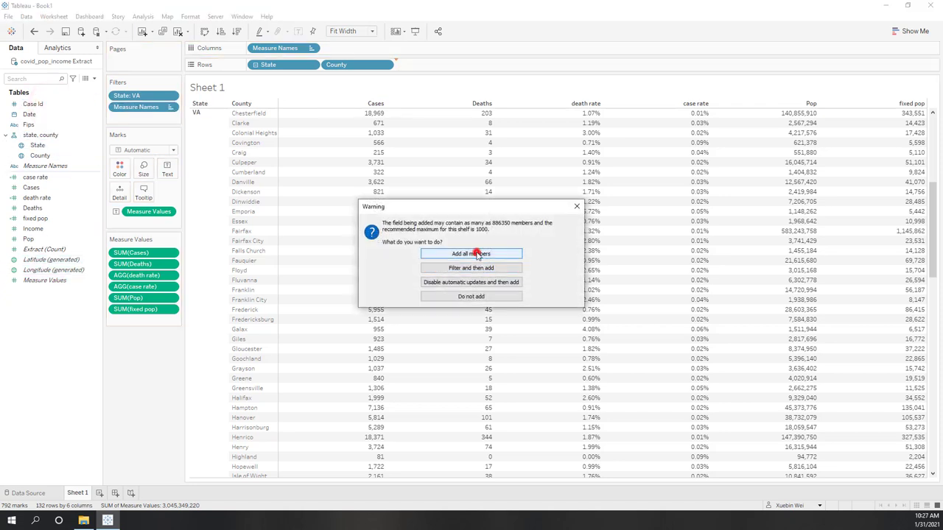
left_click(473, 255)
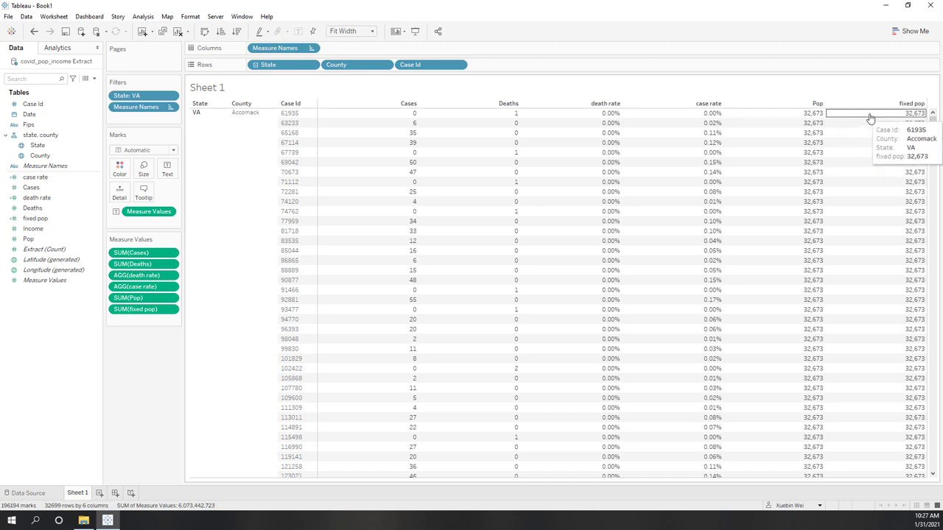
left_click_drag(417, 65, 63, 415)
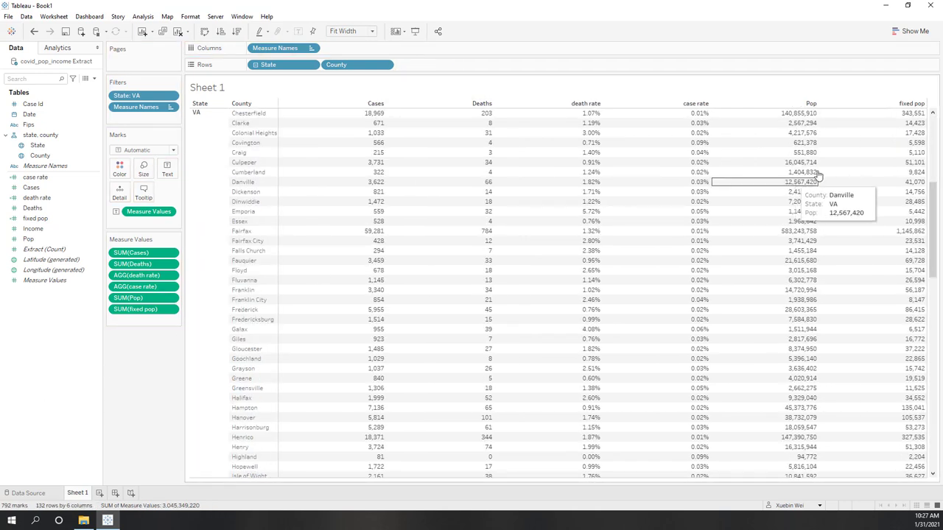
Compare the Pop and fixed pop values by county, and remove County from the rows to aggregate at state level.
mouse_move(875, 118)
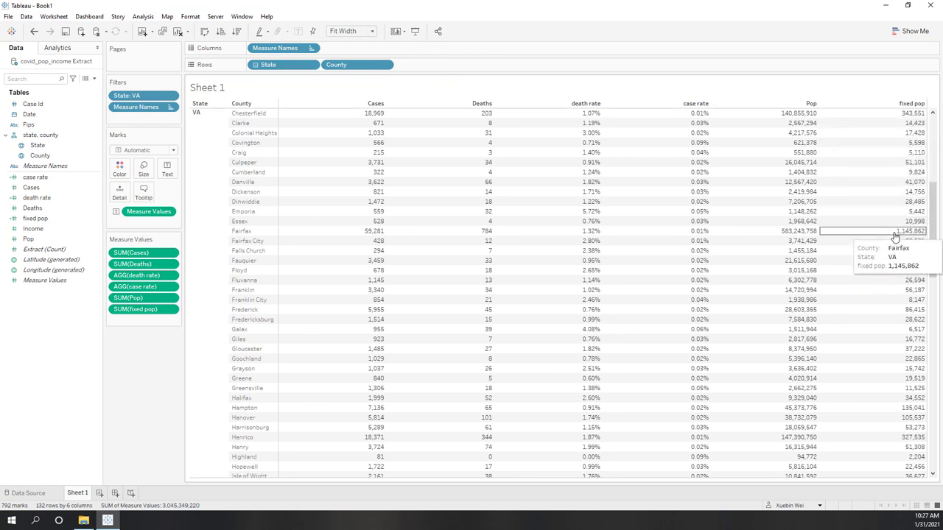
mouse_move(802, 119)
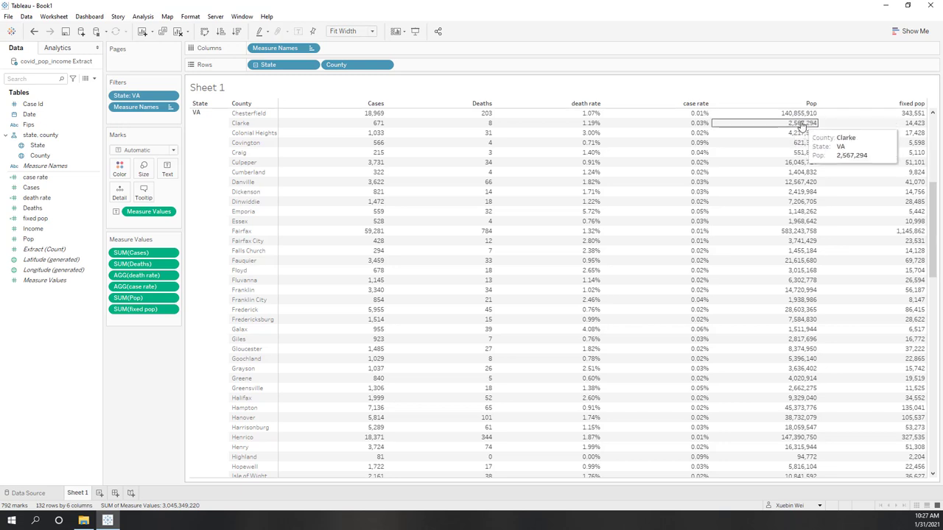
mouse_move(709, 117)
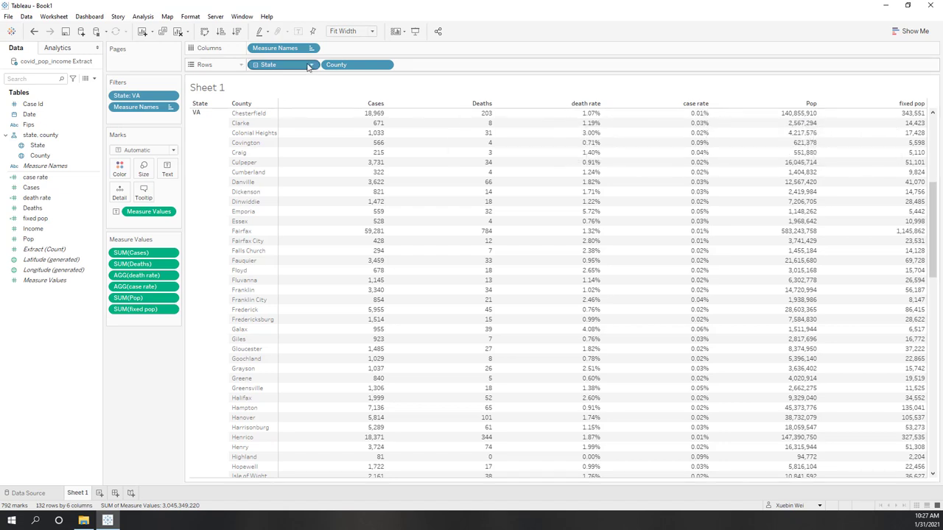
left_click_drag(344, 65, 147, 339)
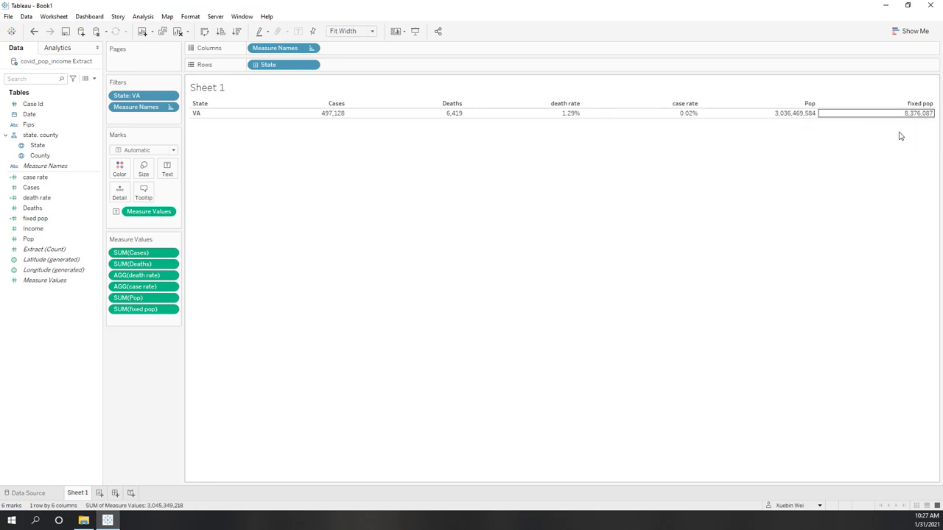
Edit the case rate calculated field so it divides SUM([Cases]) by SUM([fixed pop]).
right_click(31, 180)
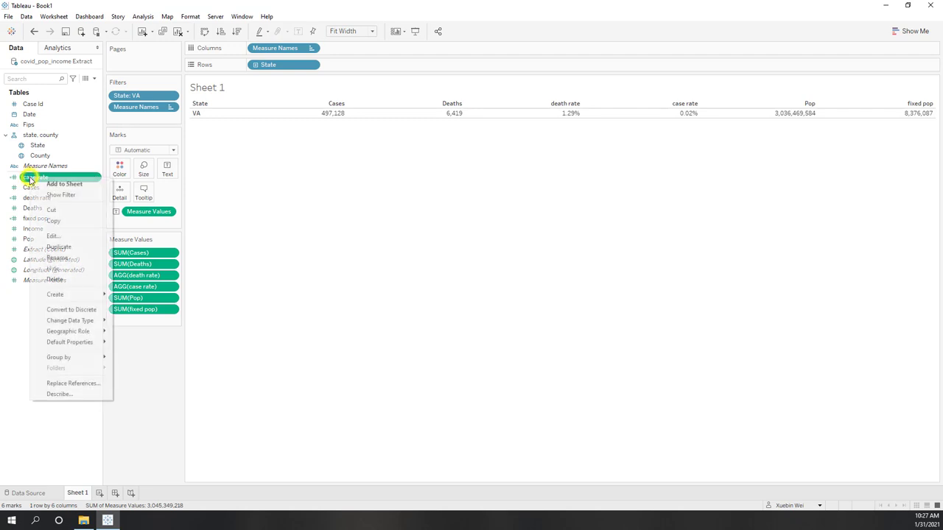
left_click(40, 238)
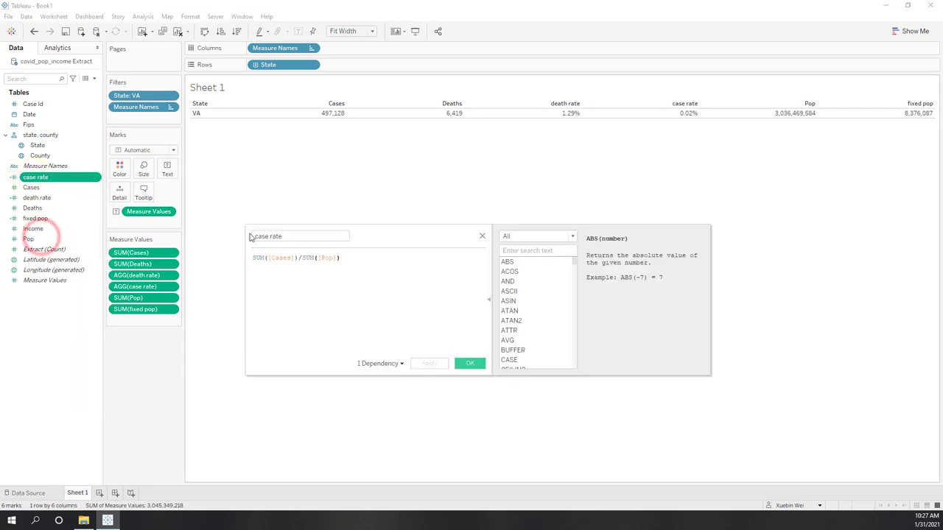
double_click(322, 258)
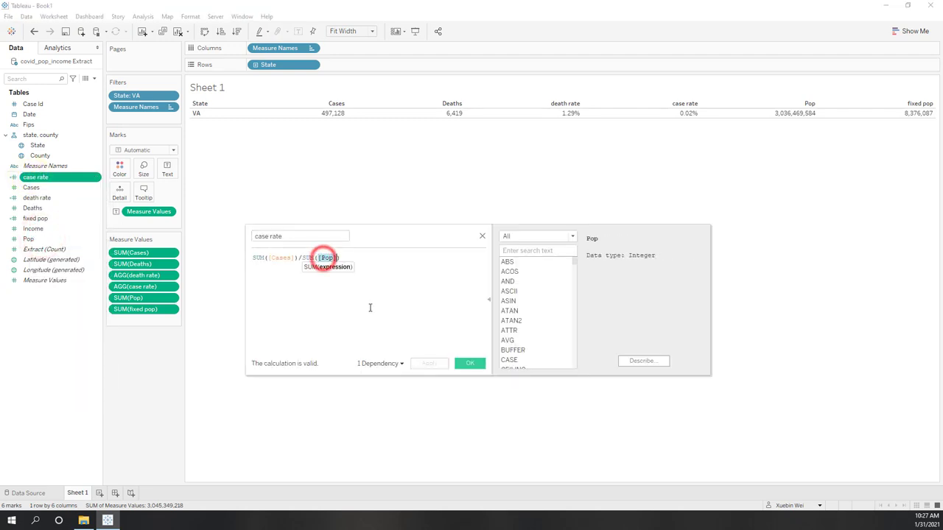
key("BackSpace")
type("p")
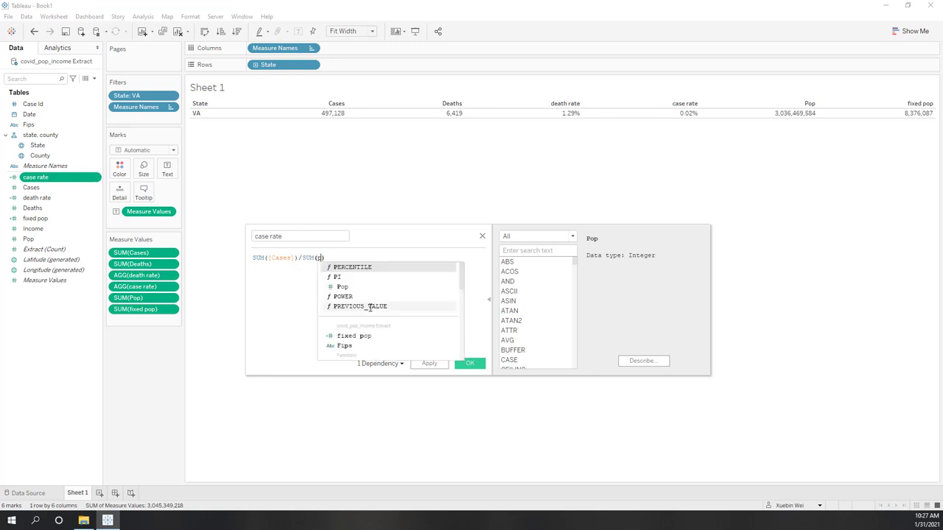
key("BackSpace")
type("fix")
key("Down")
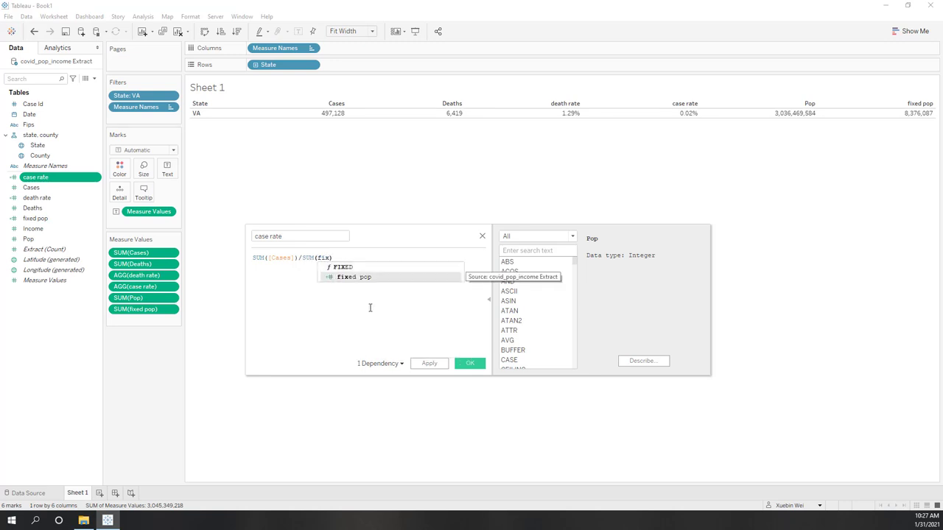
key("Return")
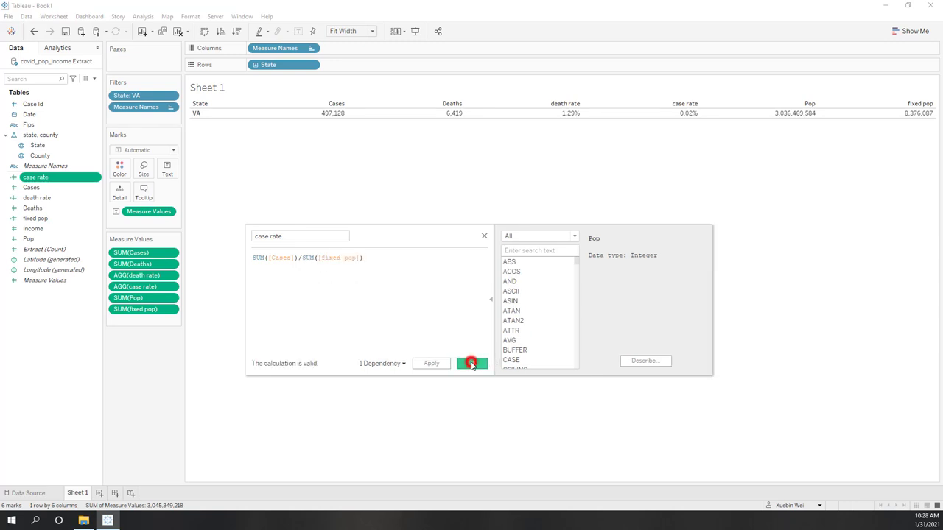
left_click(470, 363)
mouse_move(684, 115)
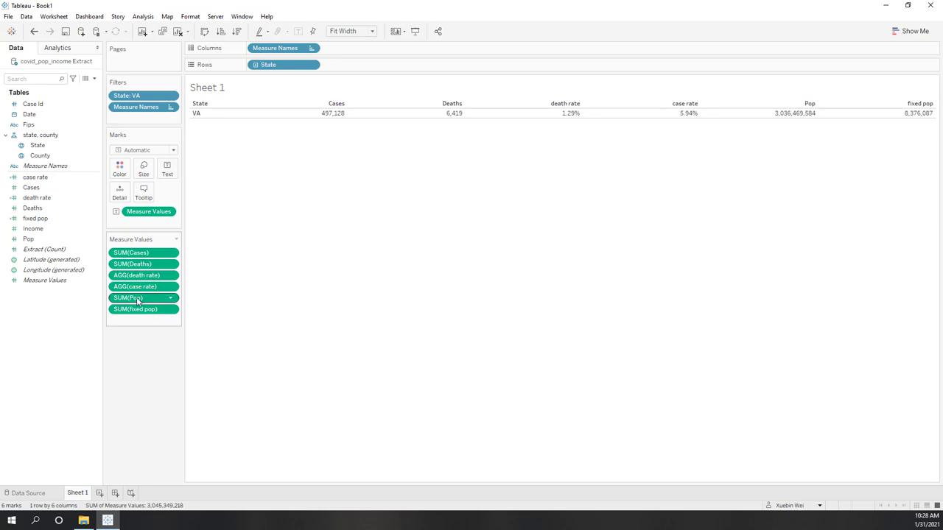
Remove SUM(Pop) from the measure values and check the case rates by county before collapsing the rows back to State.
left_click_drag(132, 297, 14, 442)
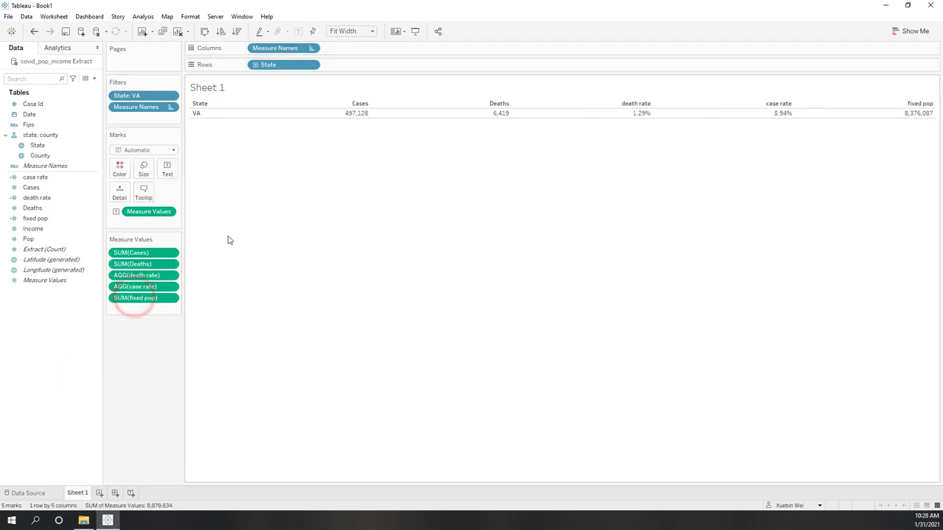
left_click(255, 65)
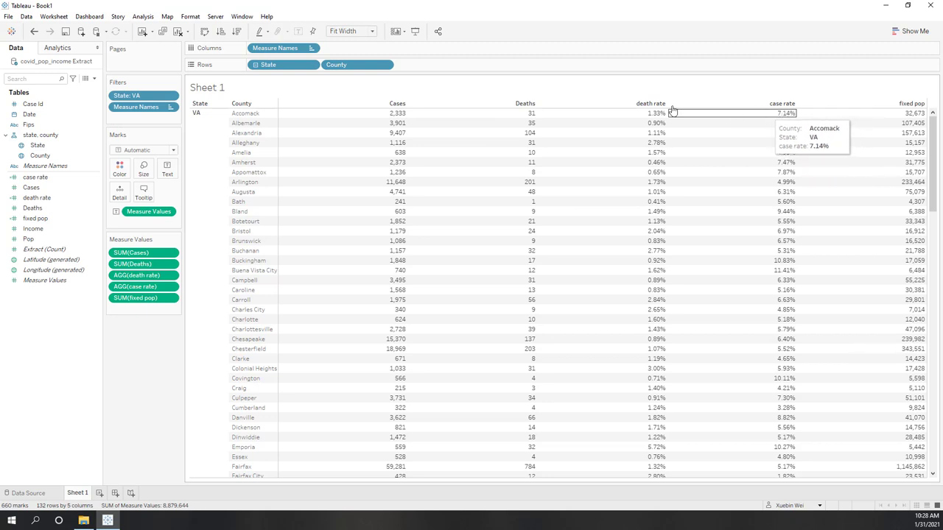
left_click(255, 65)
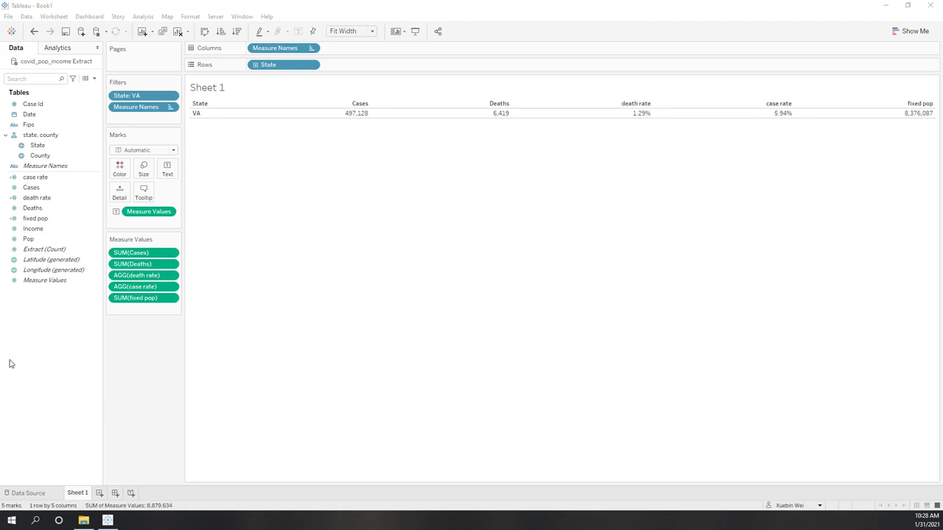
Create bins from the Income measure with the field name Income (bin) and a bin size of 5000.
left_click(28, 229)
right_click(30, 230)
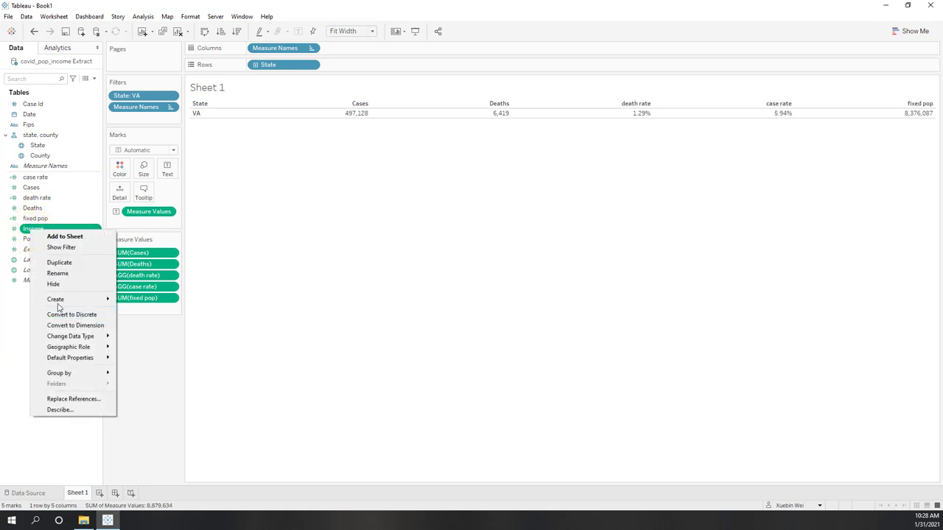
mouse_move(72, 301)
left_click(138, 324)
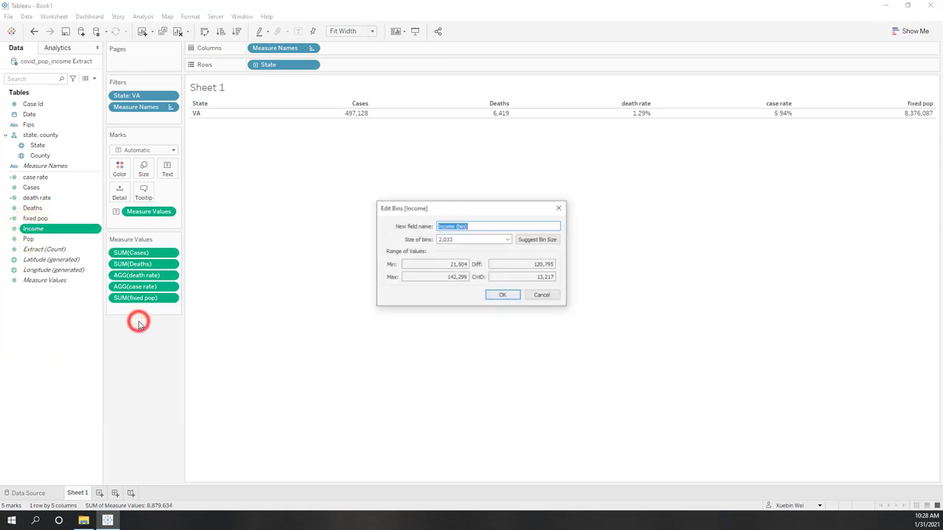
double_click(468, 237)
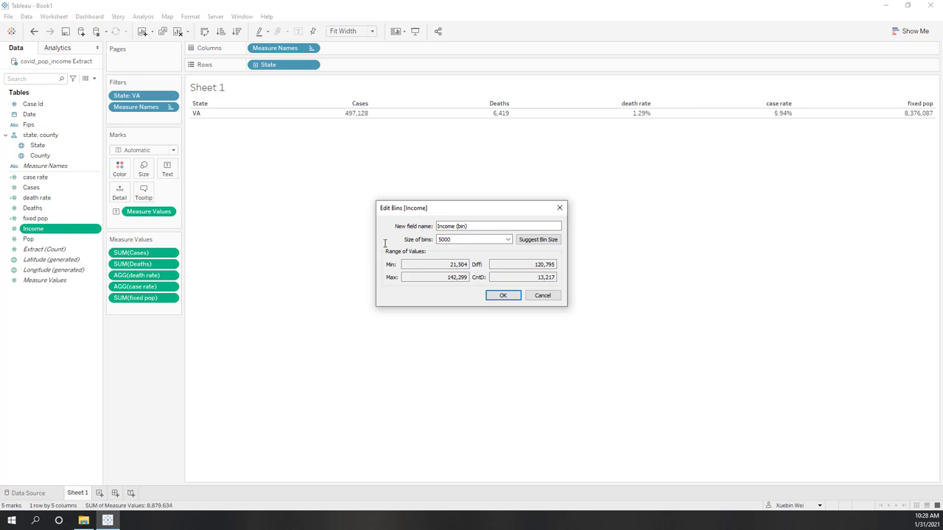
left_click(506, 296)
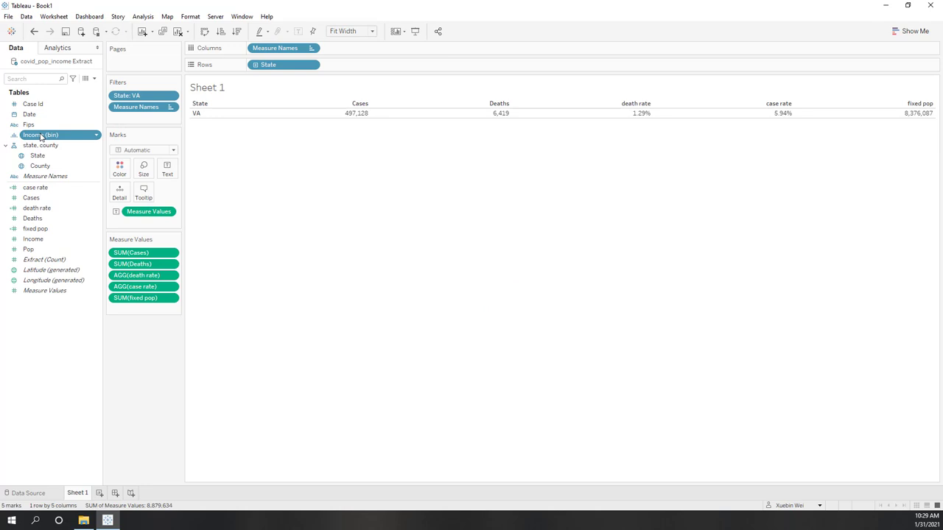
left_click(910, 31)
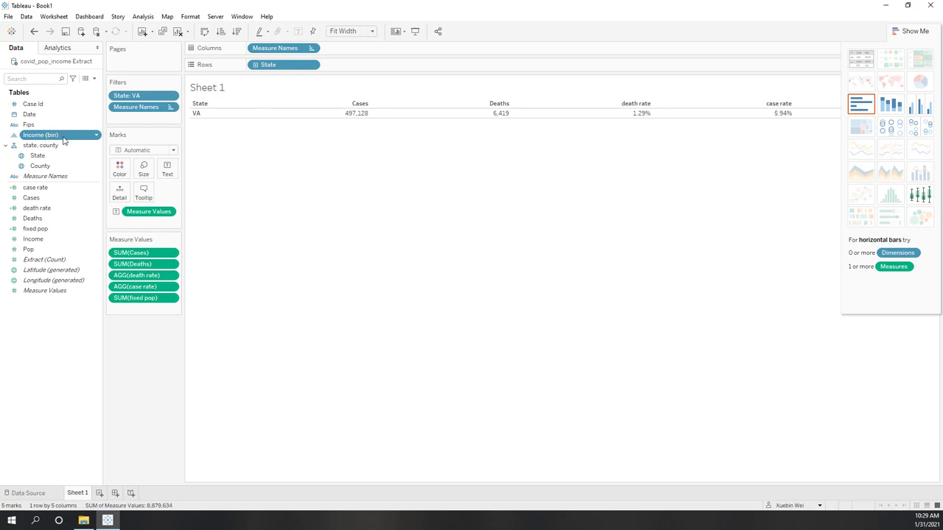
left_click(915, 32)
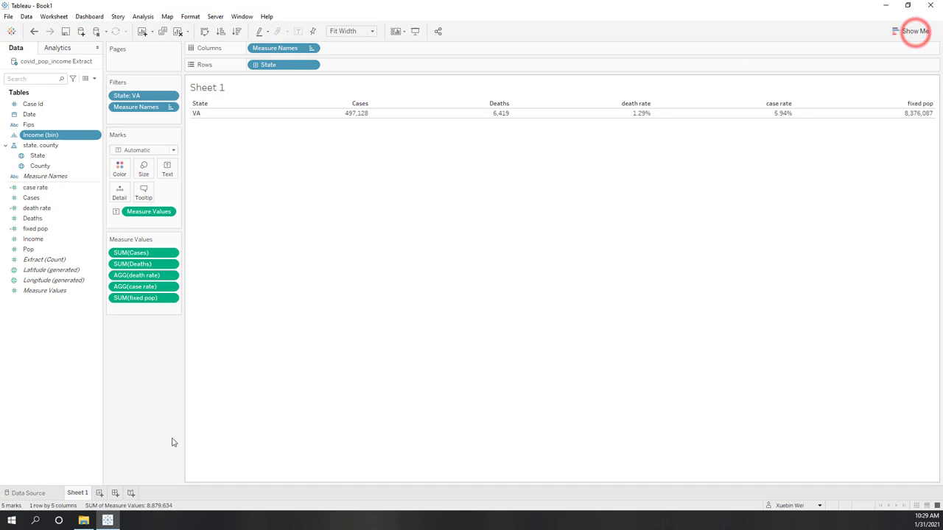
Create a new calculated field named Number of Weeks.
left_click(39, 353)
right_click(66, 338)
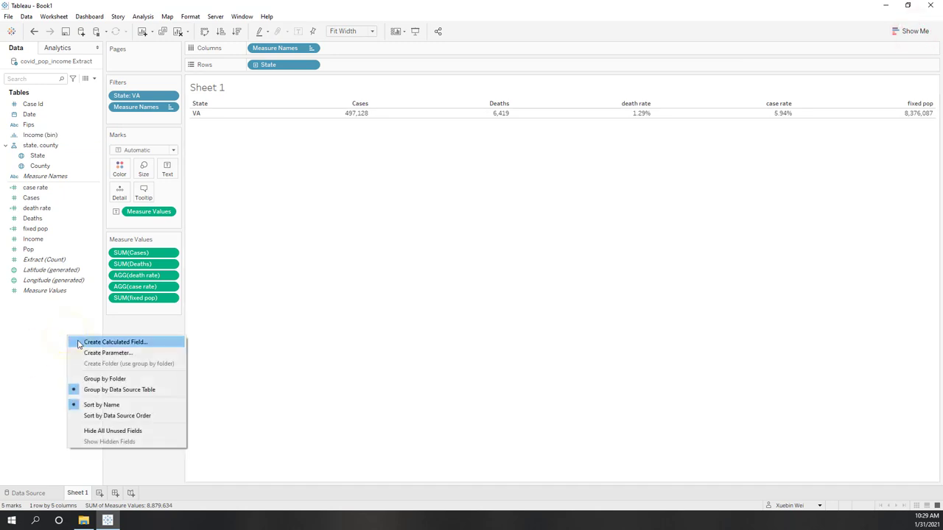
left_click(82, 343)
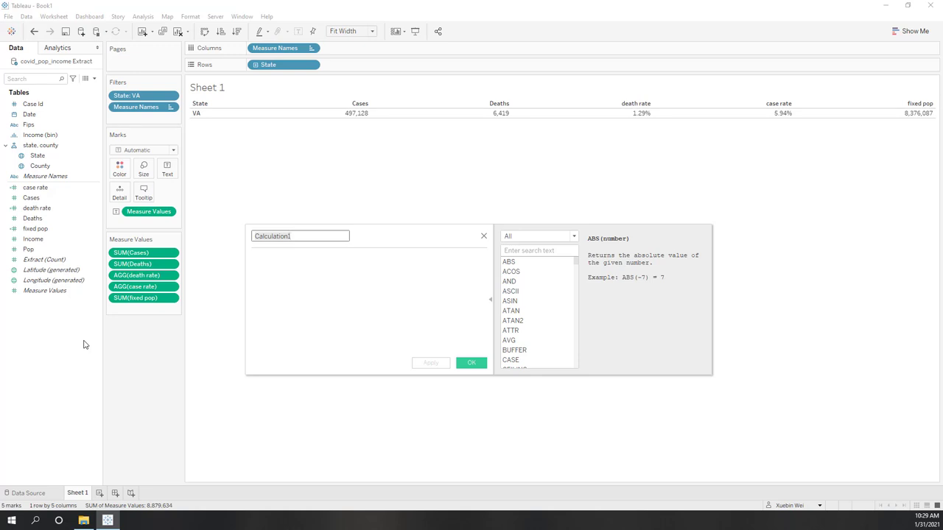
type("Number of Weeks")
left_click(304, 320)
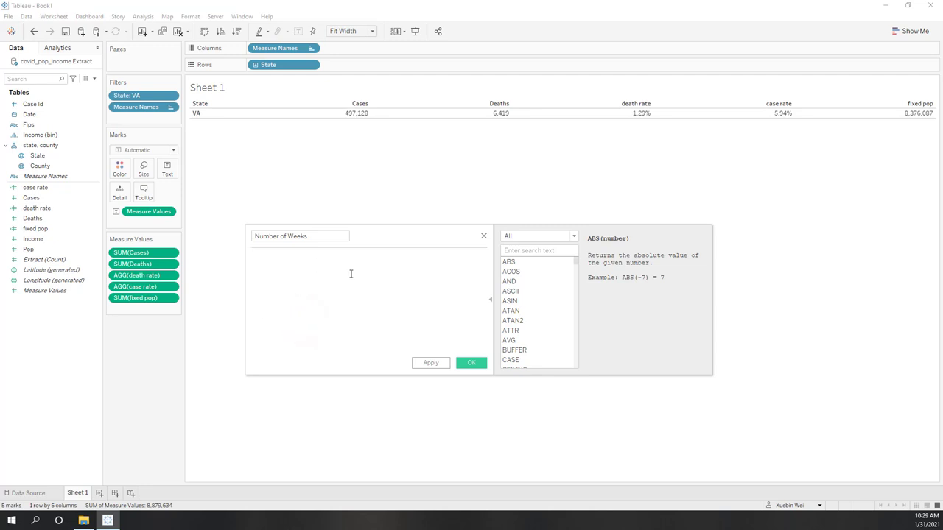
Set the Number of Weeks formula to the table calculation function INDEX() and save the calculated field.
left_click(568, 236)
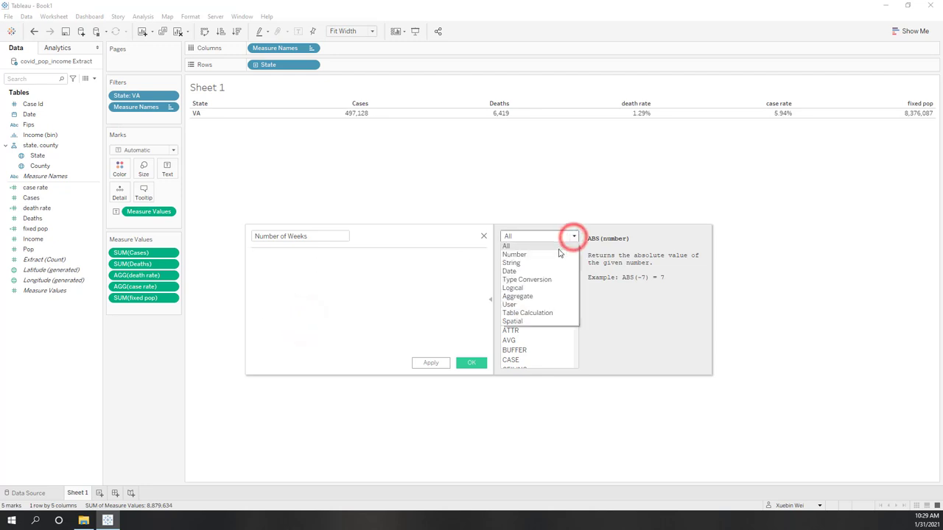
left_click(537, 313)
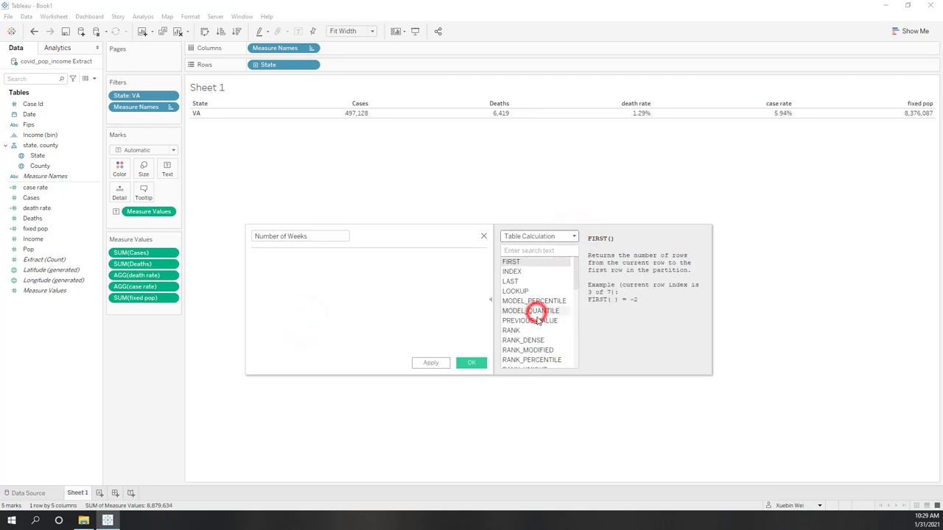
double_click(515, 271)
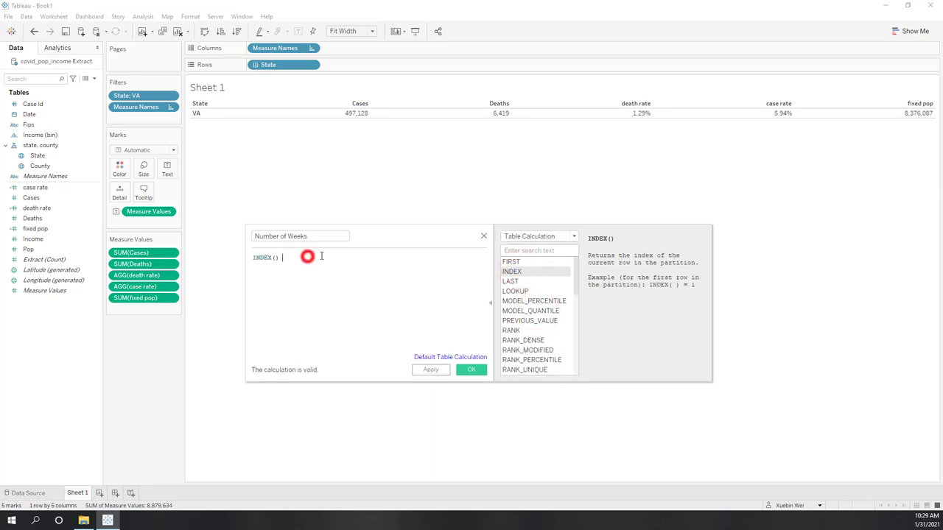
left_click_drag(309, 256, 234, 258)
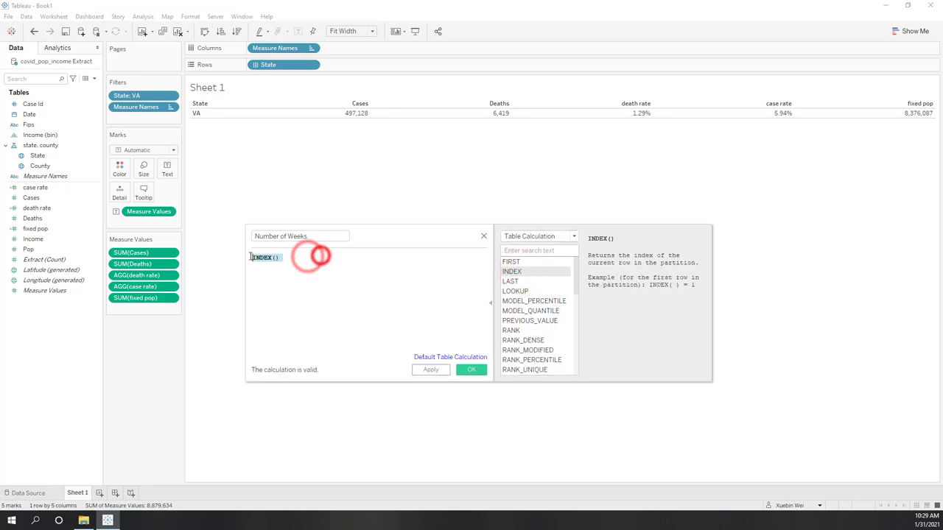
left_click(348, 265)
left_click_drag(303, 257, 231, 256)
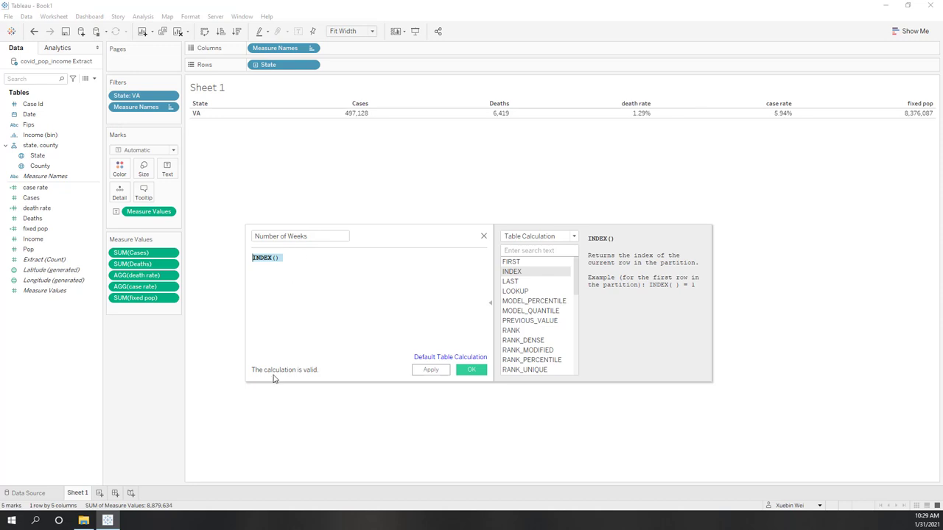
left_click(298, 287)
left_click(474, 370)
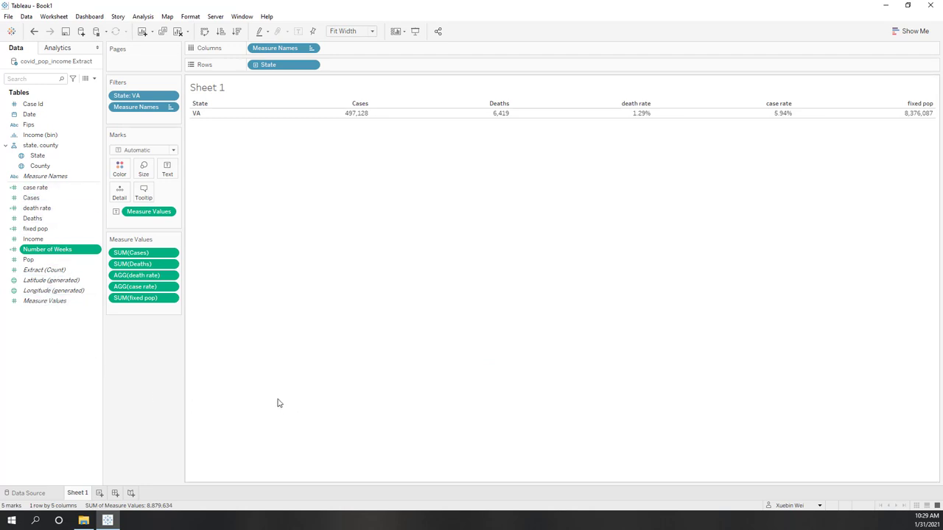
Save the workbook in the lab9 folder under the file name lab9 as a Tableau Workbook.
left_click(66, 31)
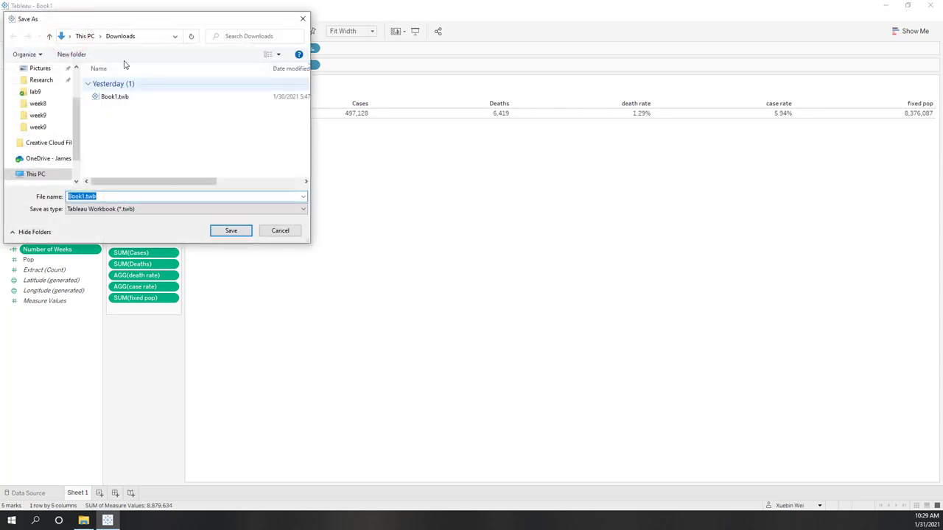
left_click(158, 17)
left_click(355, 215)
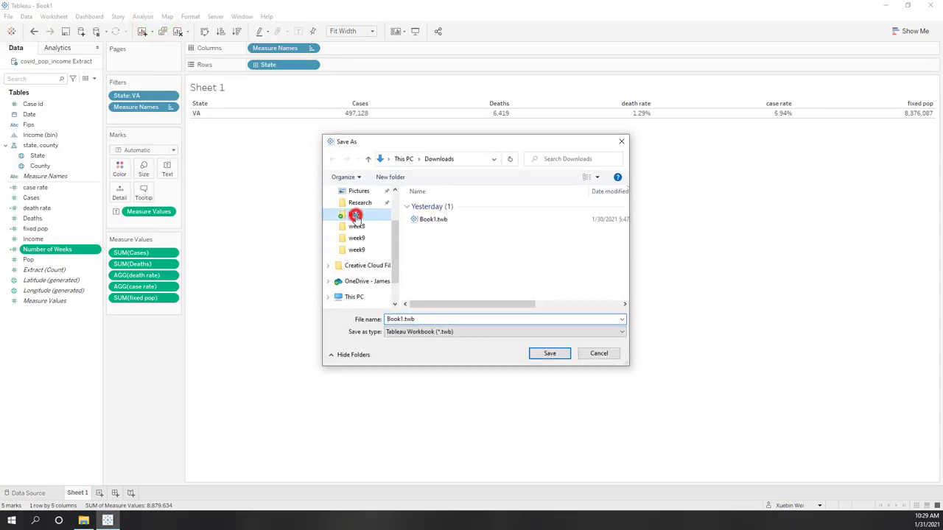
left_click(437, 319)
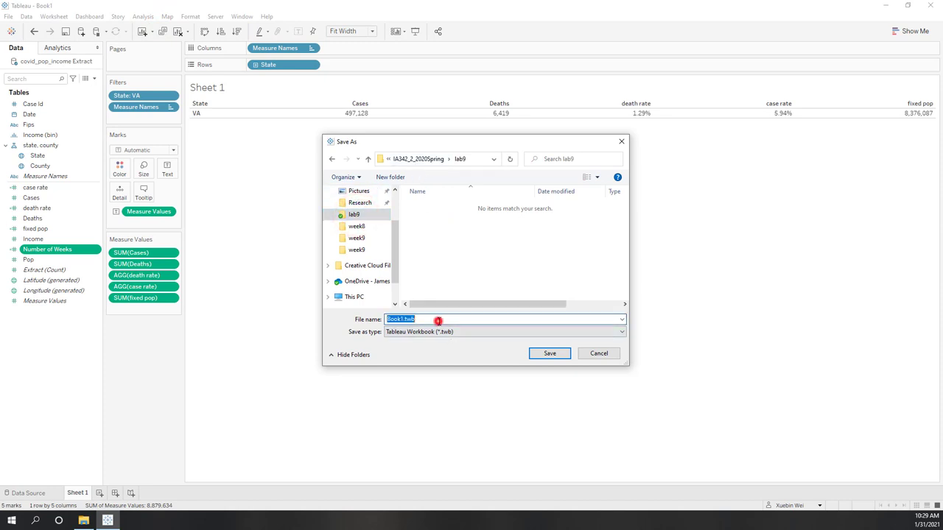
type("lab9")
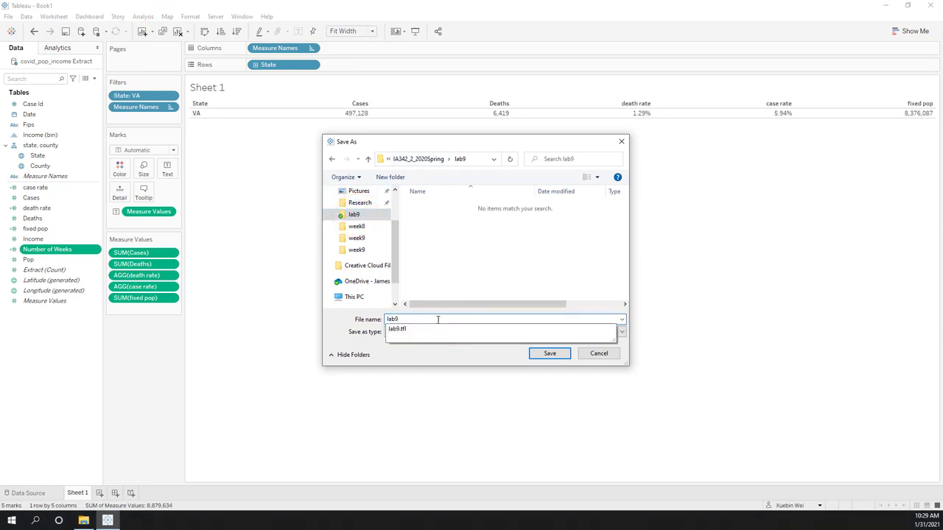
left_click(513, 267)
left_click(547, 352)
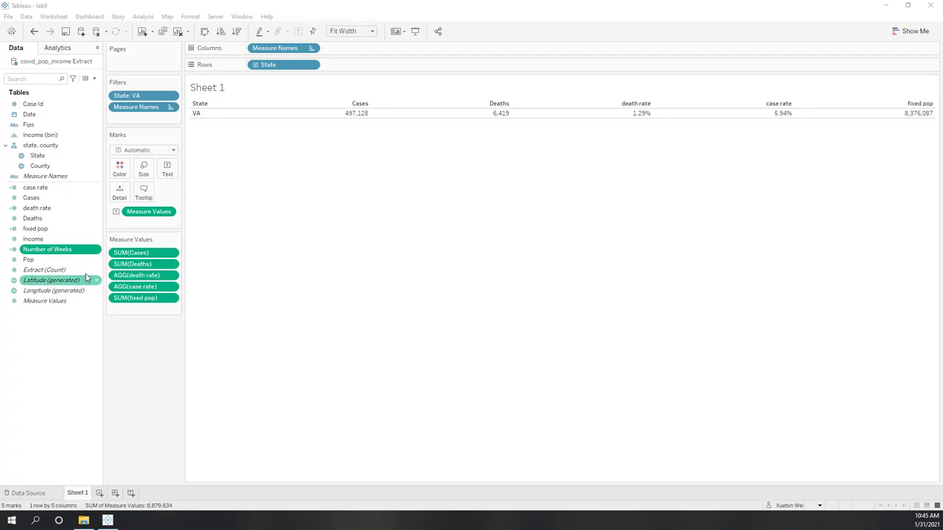
Remove the existing measures, filters and State from Sheet 1 and clear the sheet.
left_click_drag(150, 254, 122, 317)
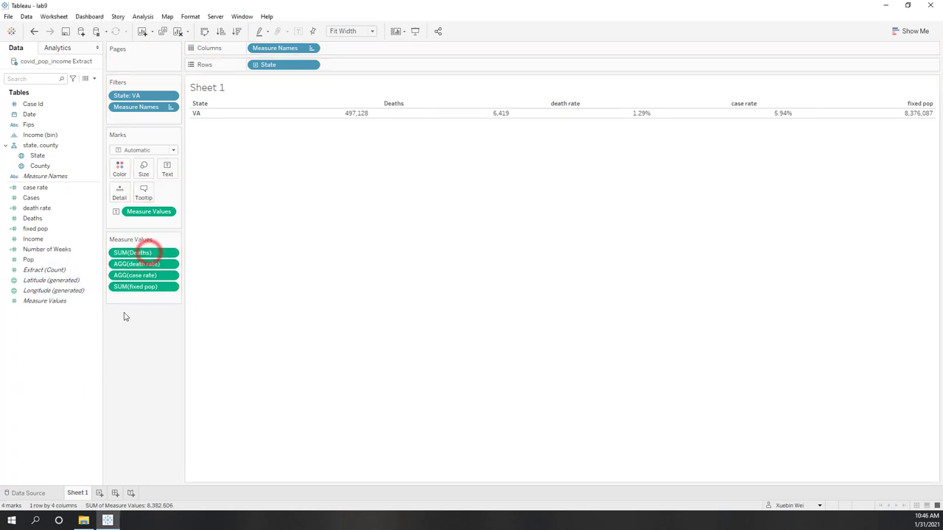
left_click_drag(148, 253, 73, 402)
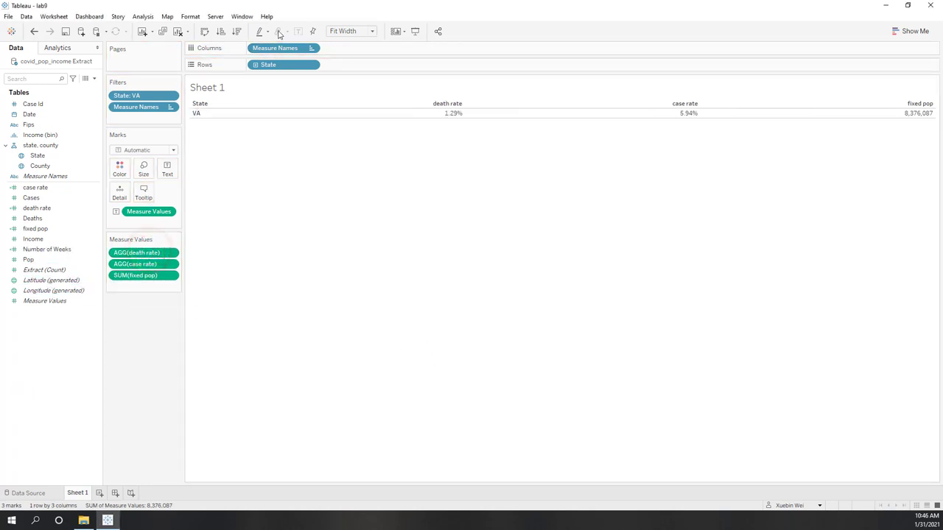
left_click_drag(272, 48, 152, 133)
left_click_drag(143, 96, 173, 79)
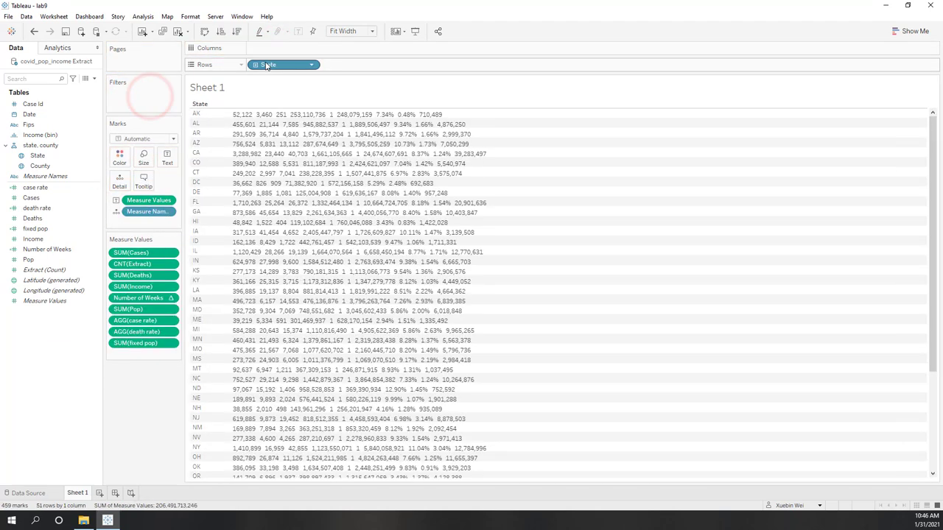
left_click_drag(277, 64, 150, 196)
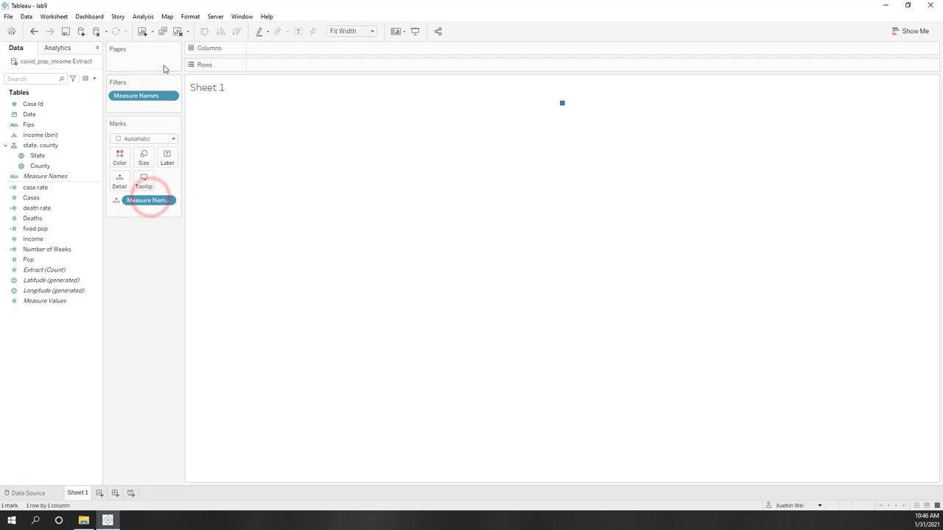
left_click(179, 31)
left_click(169, 343)
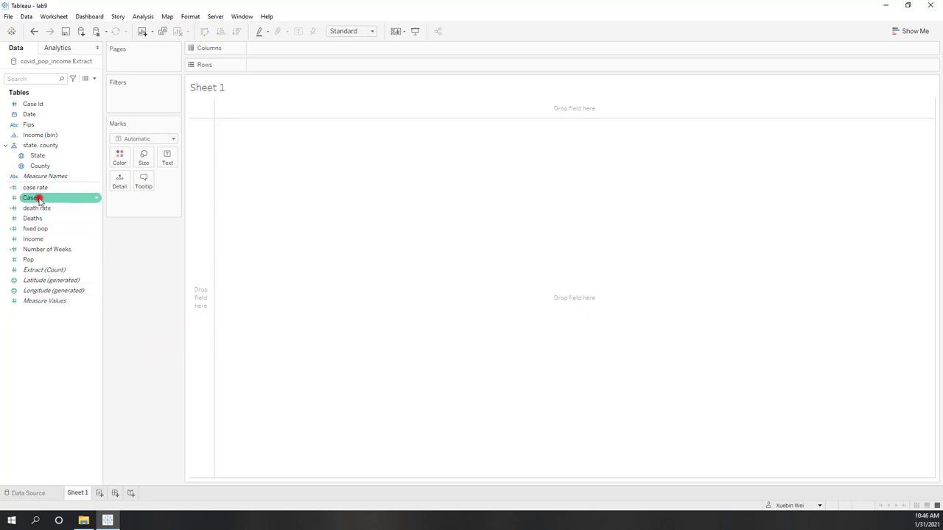
Build a discrete line chart from the Cases and Date fields.
left_click(31, 115, "ctrl")
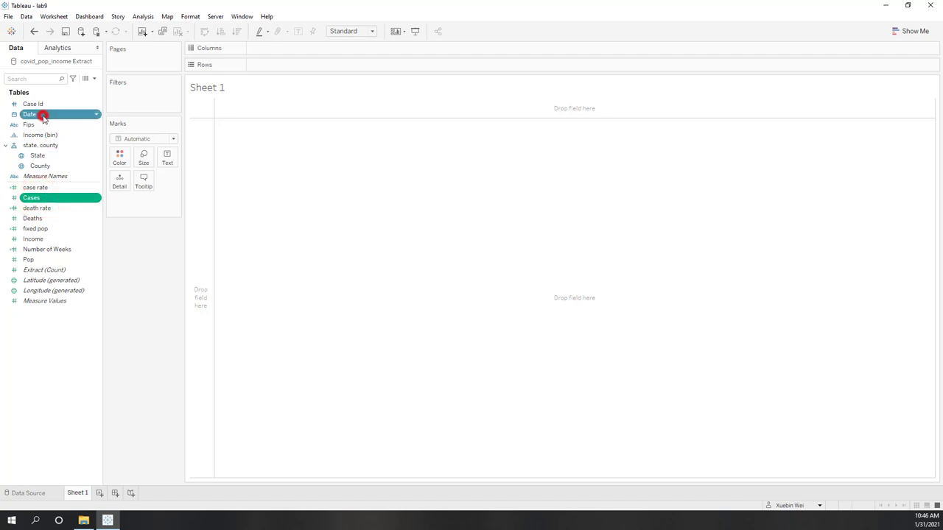
left_click(914, 30)
left_click(890, 145)
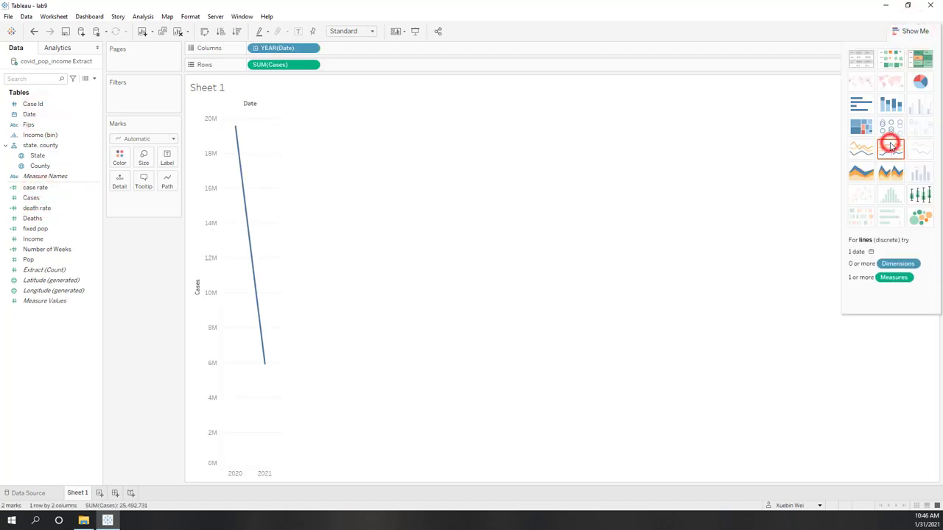
Change Date to the continuous Week Number level and check the case values for the most recent weeks.
left_click(313, 48)
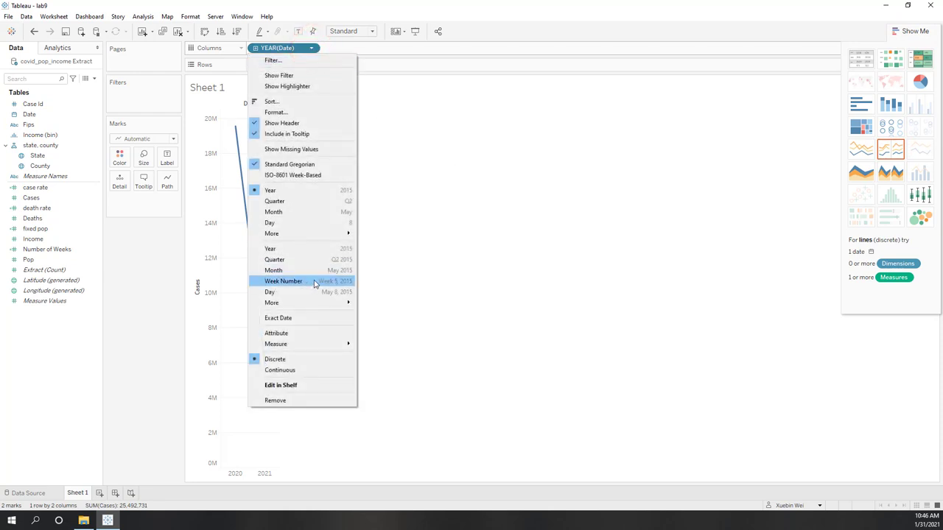
left_click(314, 283)
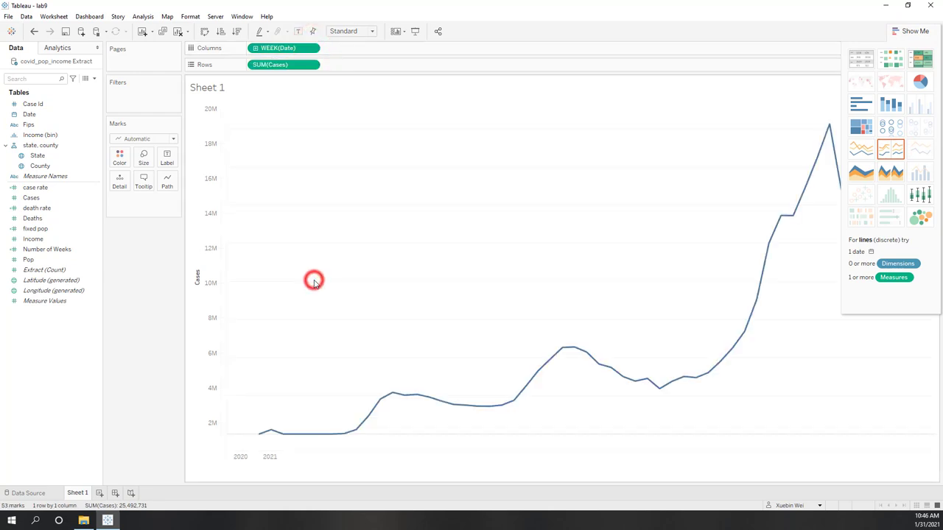
left_click(925, 31)
mouse_move(907, 235)
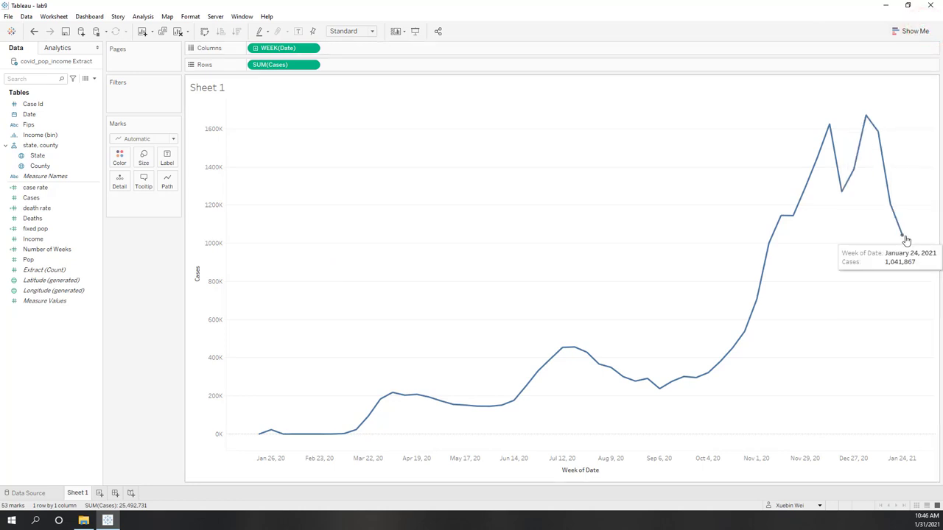
mouse_move(883, 140)
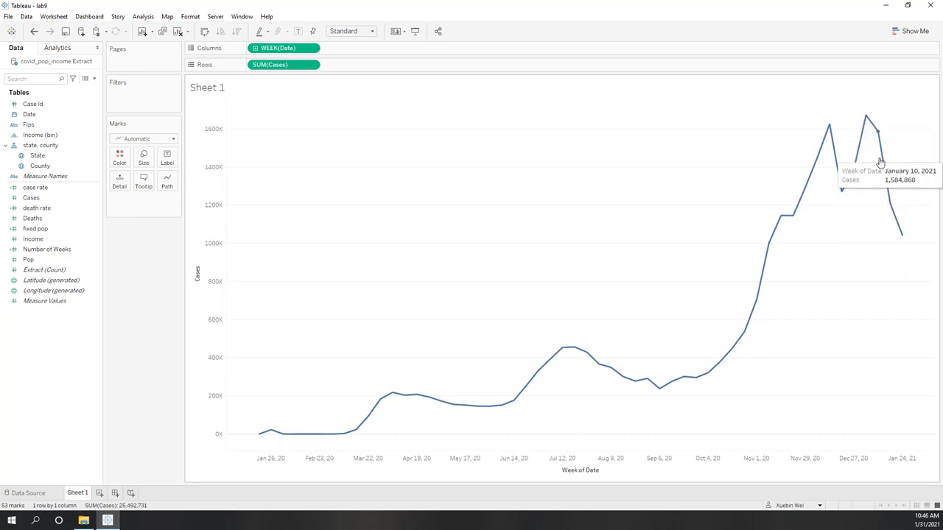
mouse_move(890, 217)
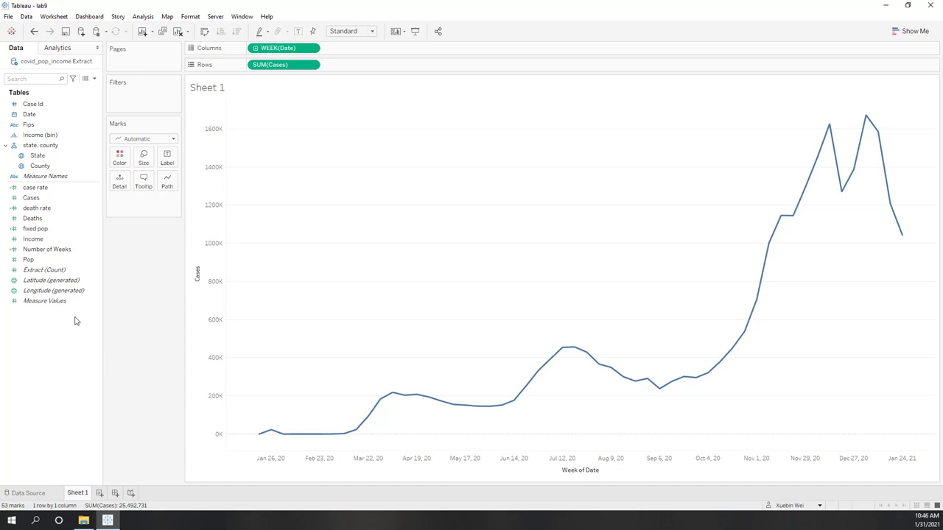
Add Deaths to the rows after Cases and change the mark type of all measures to Bar.
left_click_drag(45, 221, 381, 71)
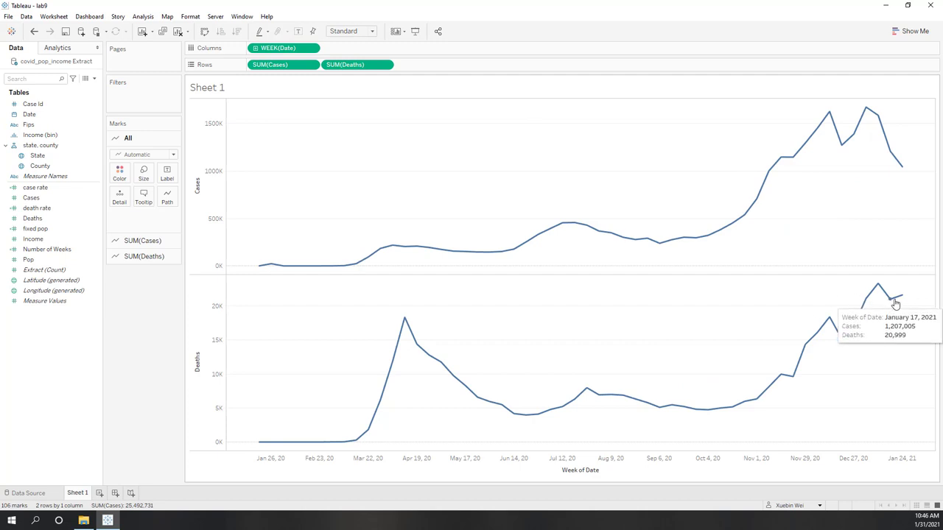
mouse_move(899, 304)
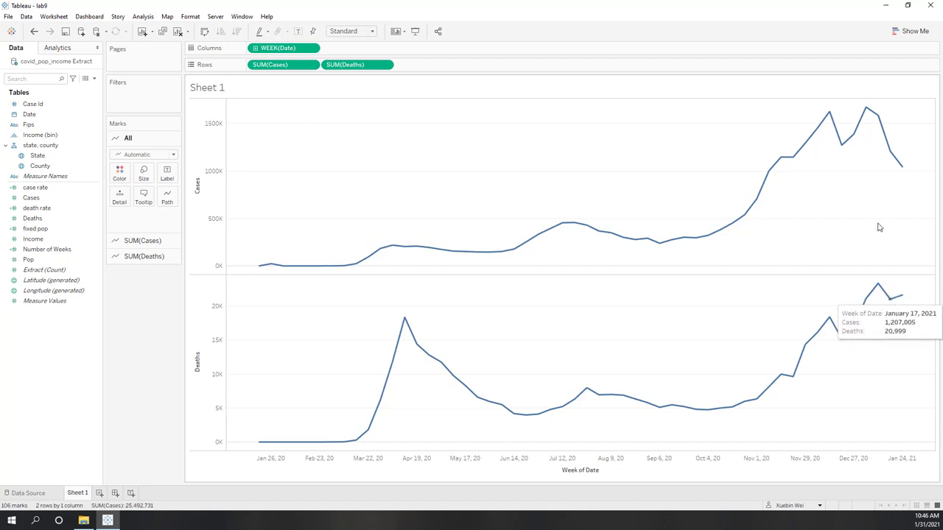
mouse_move(868, 115)
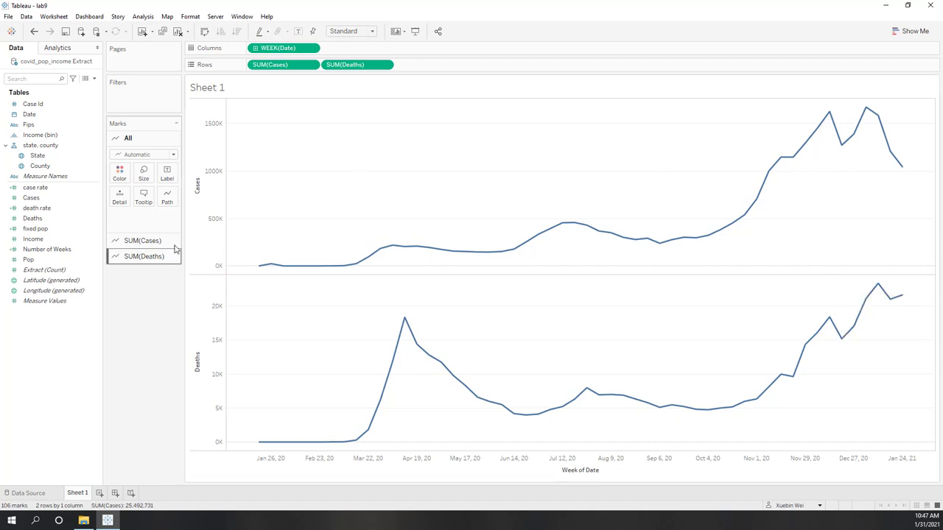
left_click(144, 155)
left_click(132, 180)
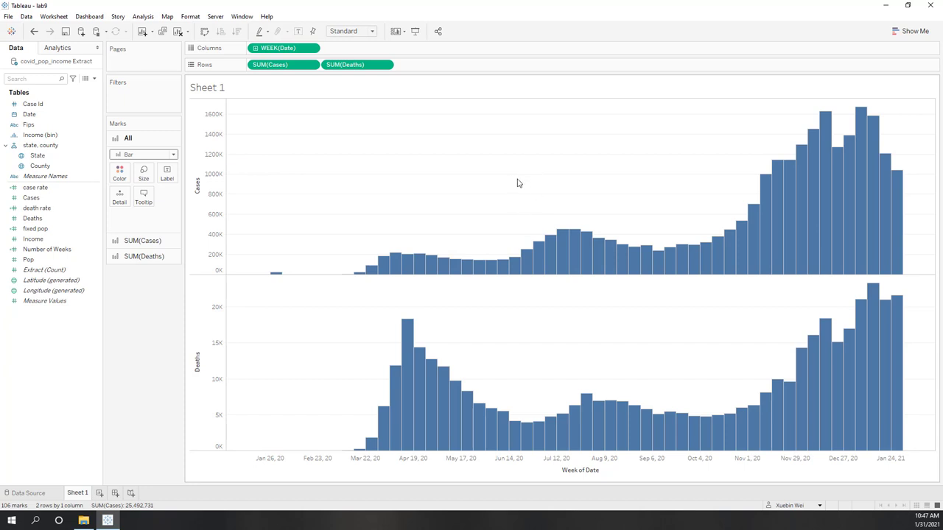
Duplicate SUM(Cases) in the rows and apply the Moving Average quick table calculation to the copy.
left_click_drag(287, 67, 329, 67)
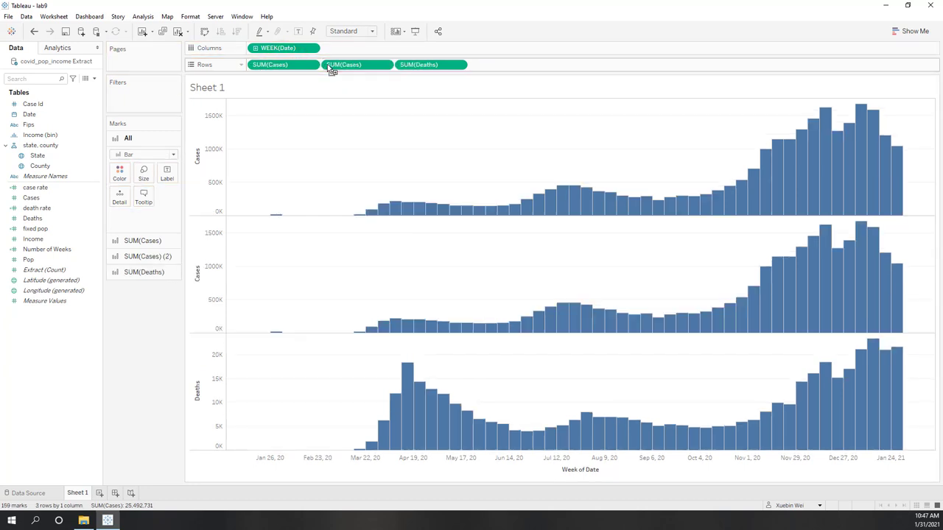
left_click(385, 66)
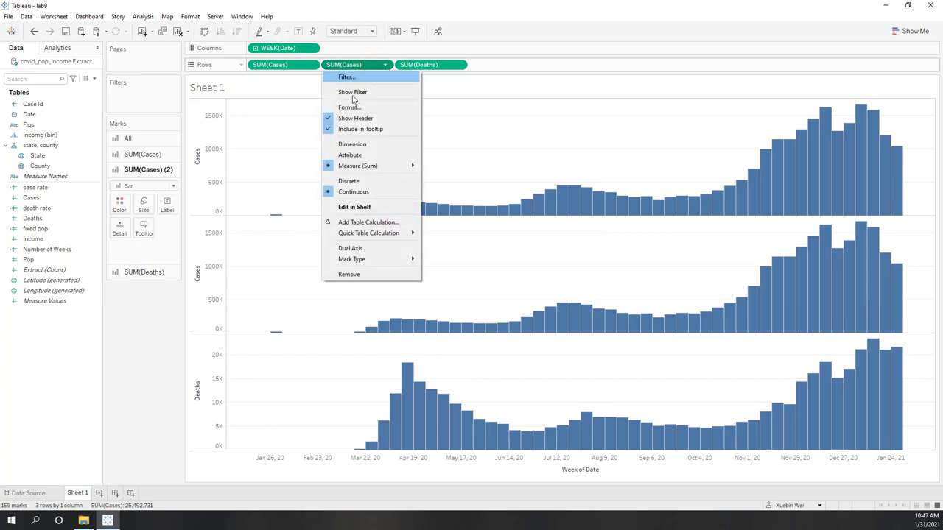
mouse_move(381, 237)
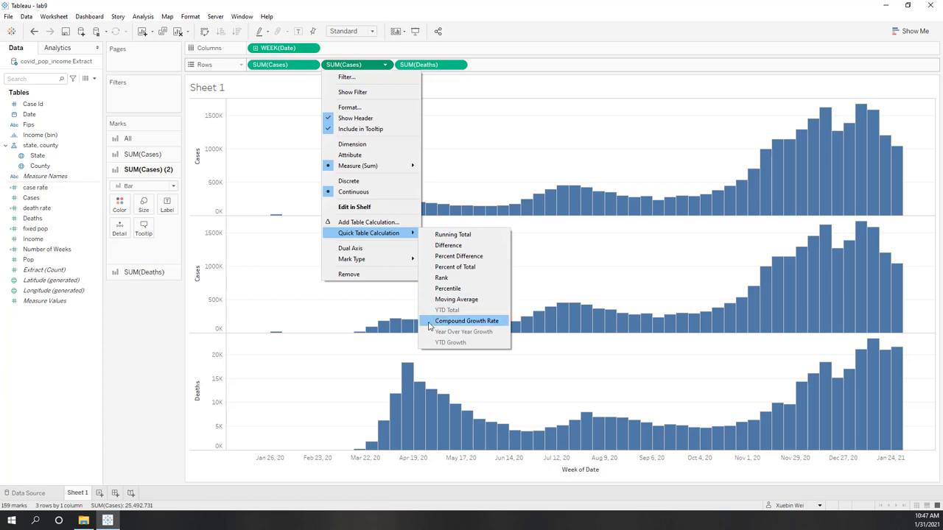
left_click(456, 299)
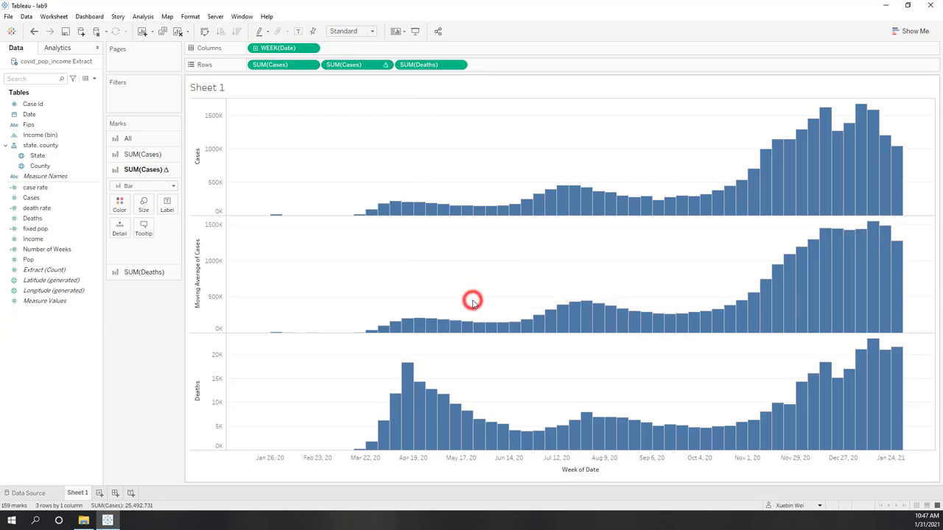
Edit the moving average of Cases to use 3 previous values and 3 next values, including the current value.
left_click(386, 65)
left_click(378, 233)
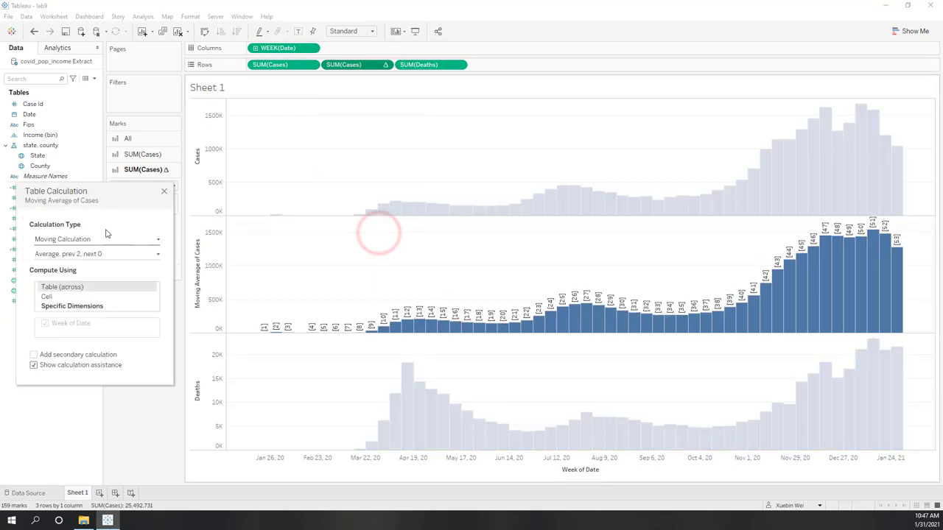
left_click_drag(101, 191, 232, 171)
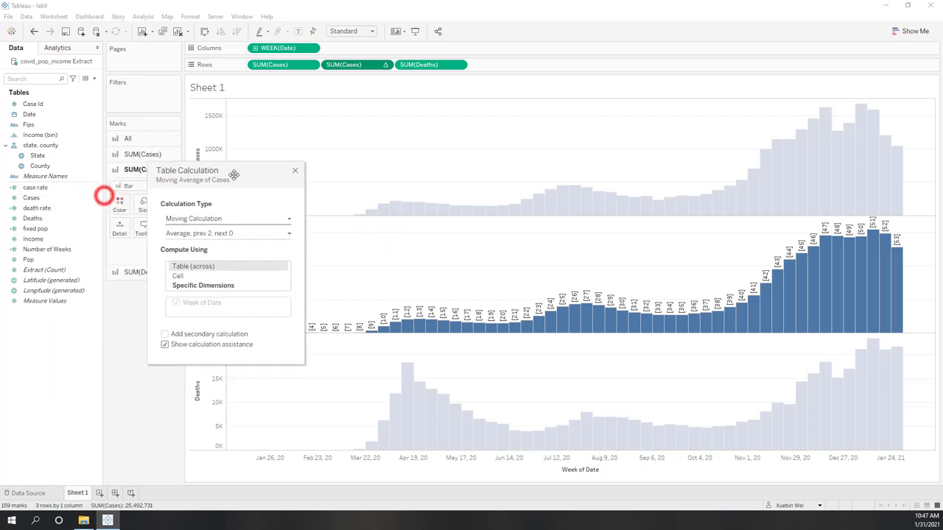
left_click(291, 235)
left_click(277, 275)
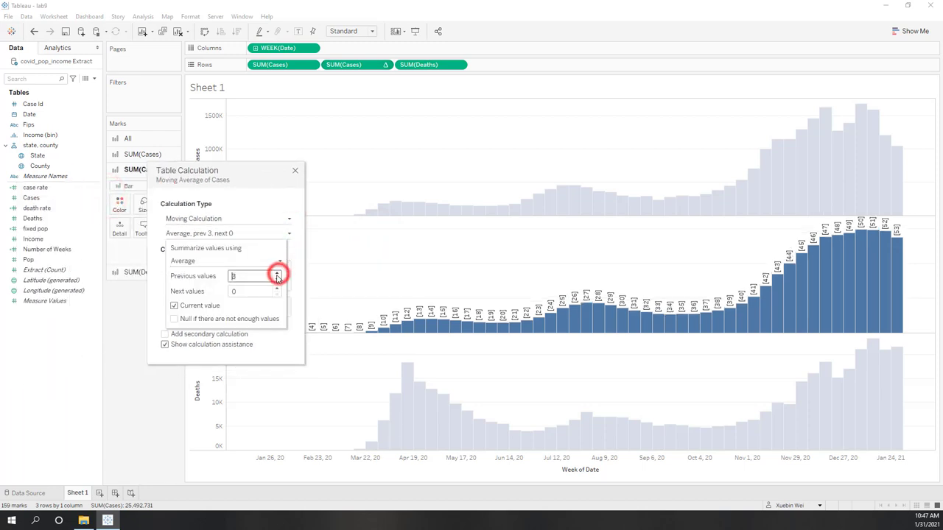
left_click(277, 289)
left_click(277, 288)
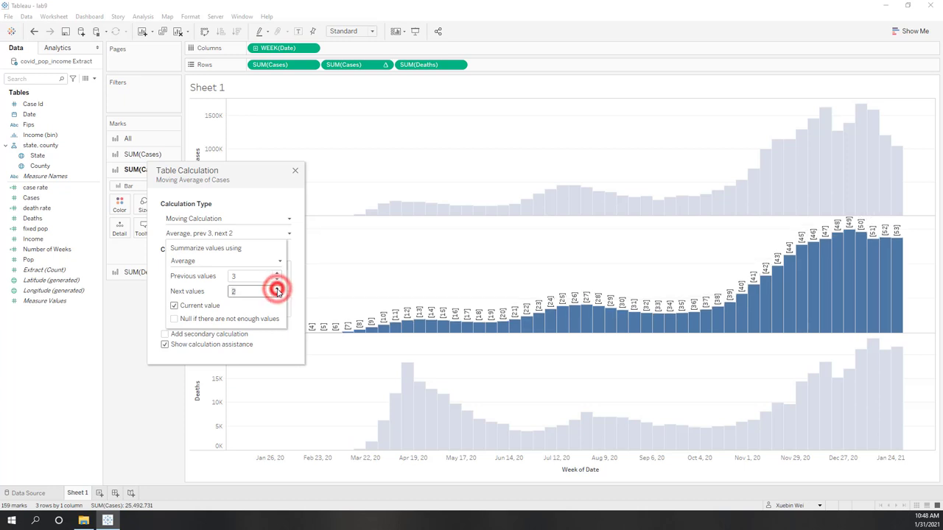
left_click(277, 288)
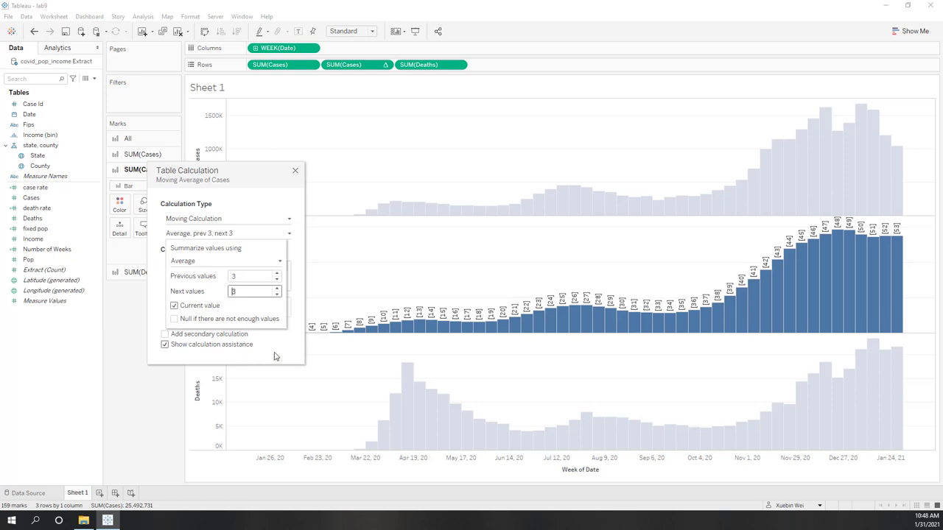
left_click(219, 323)
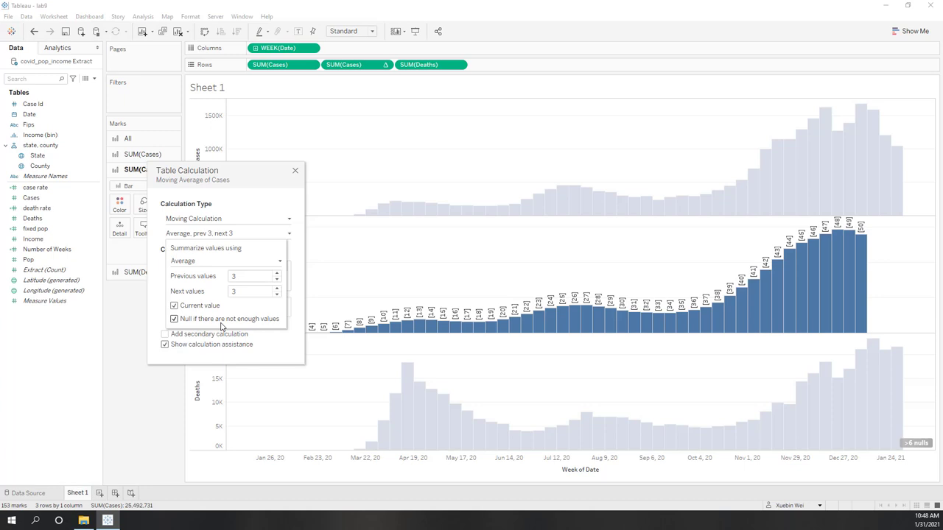
left_click(221, 323)
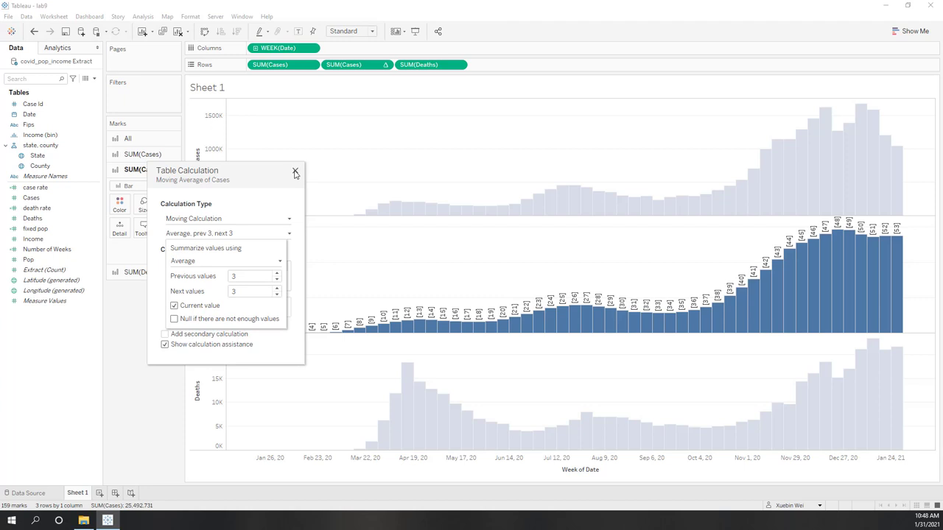
left_click(240, 215)
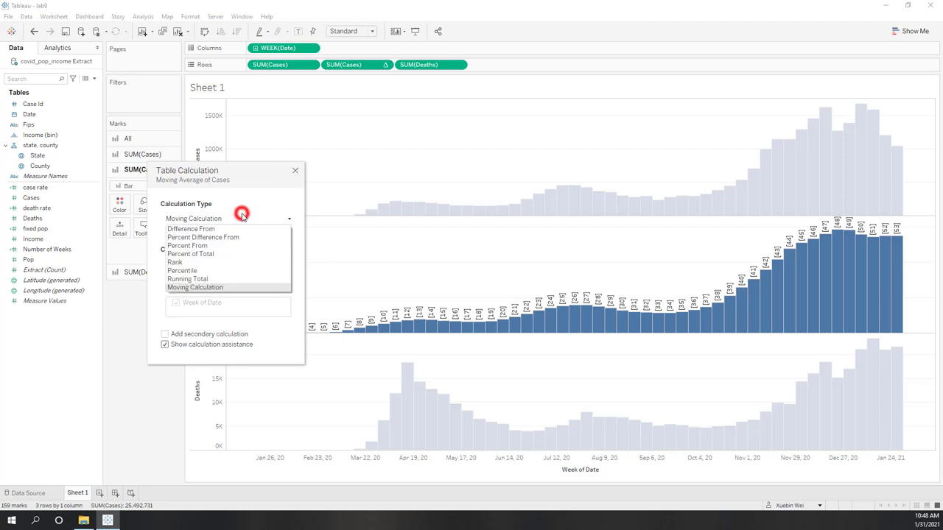
left_click(295, 171)
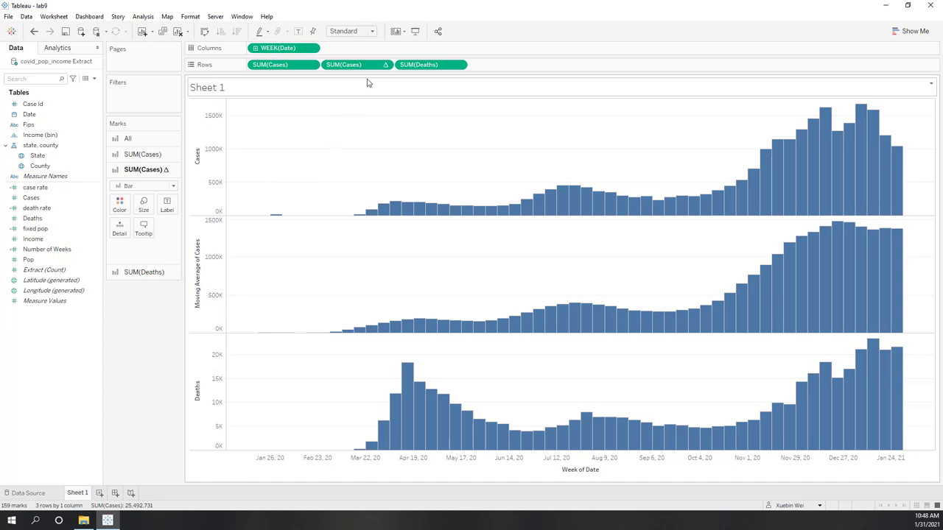
Change the mark type of the moving average of Cases to Line.
left_click(173, 187)
left_click(140, 225)
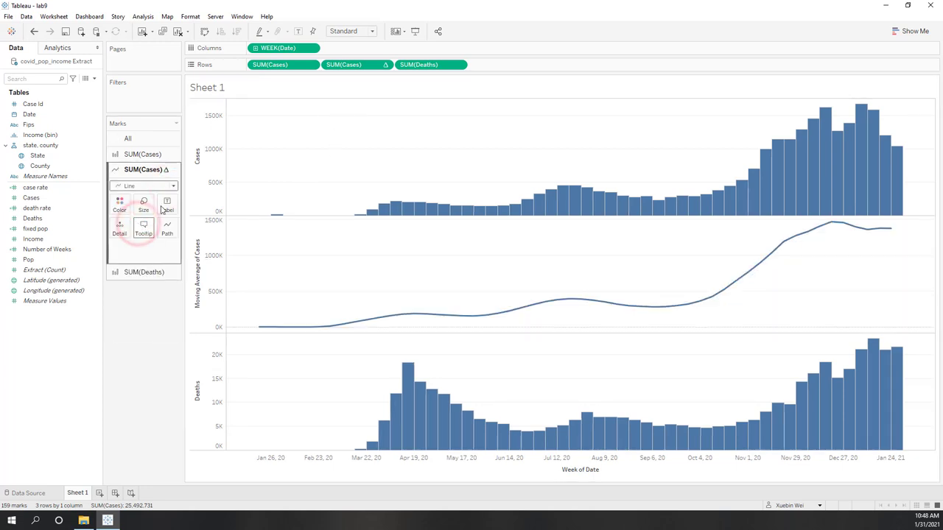
Combine the moving average of Cases with the Cases bars as a dual axis and synchronize the two axes.
left_click(385, 64)
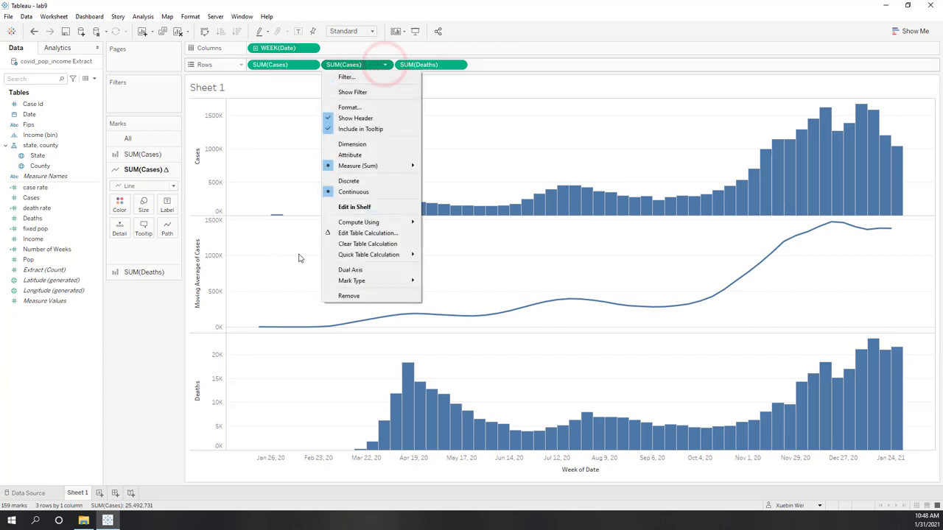
left_click(350, 270)
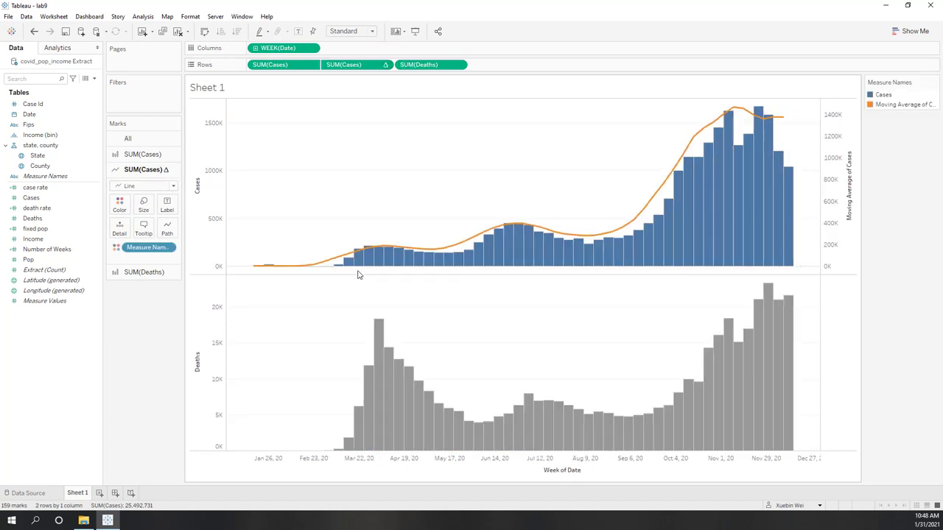
right_click(828, 190)
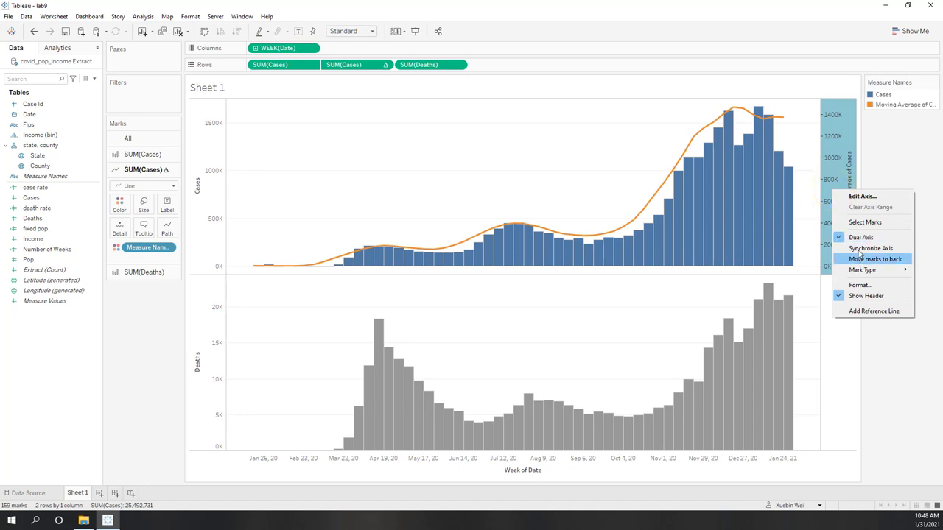
left_click(860, 247)
left_click(913, 224)
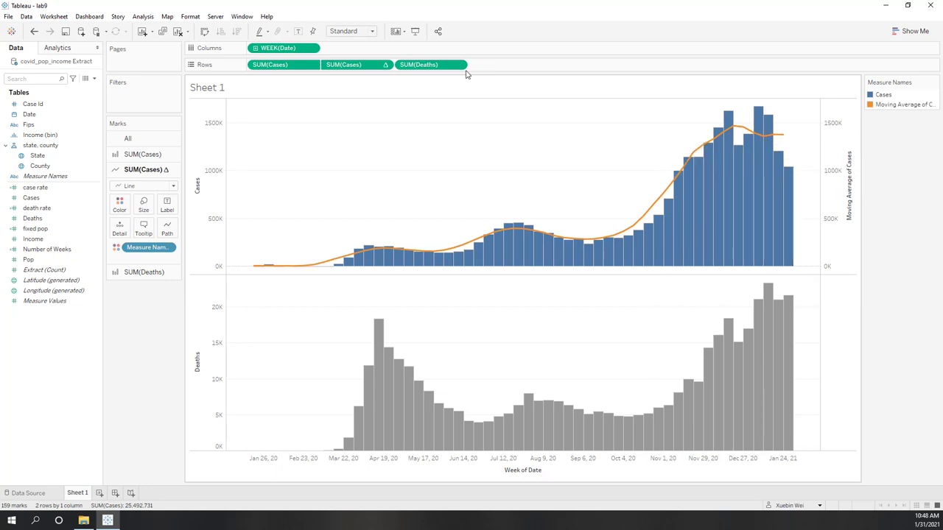
Duplicate SUM(Deaths) in the rows and apply the Moving Average quick table calculation to the copy.
left_click_drag(435, 65, 503, 66)
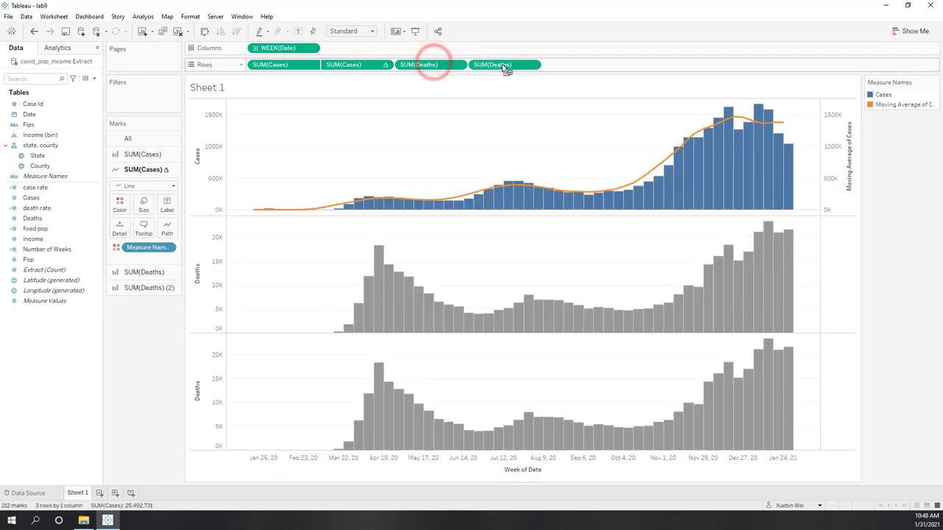
left_click(534, 65)
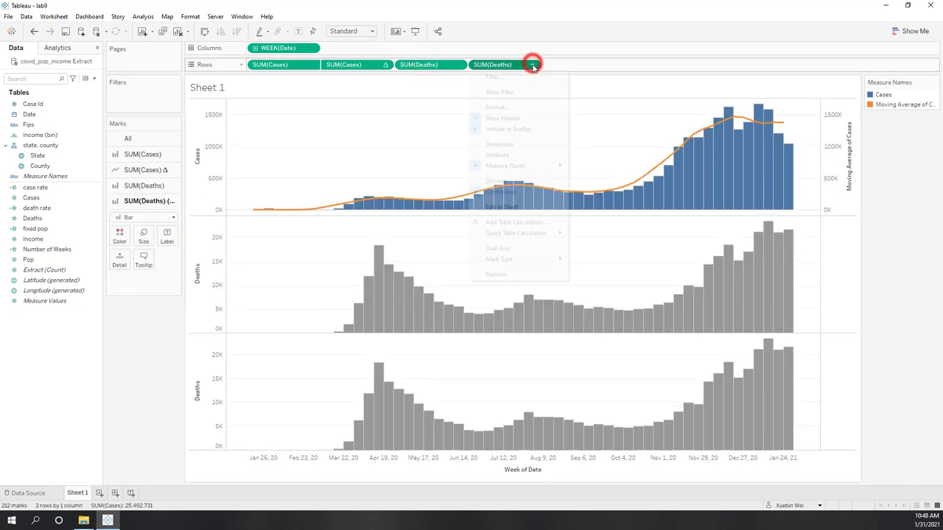
mouse_move(567, 235)
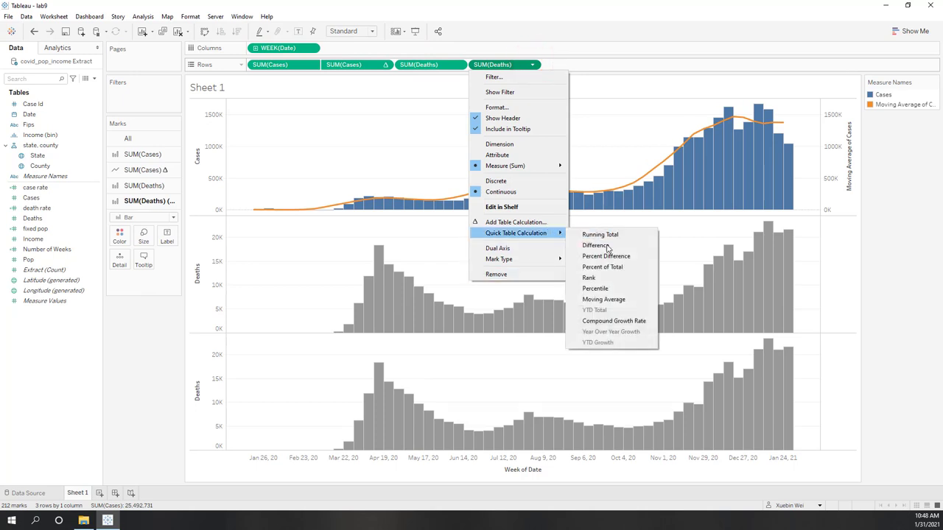
left_click(616, 299)
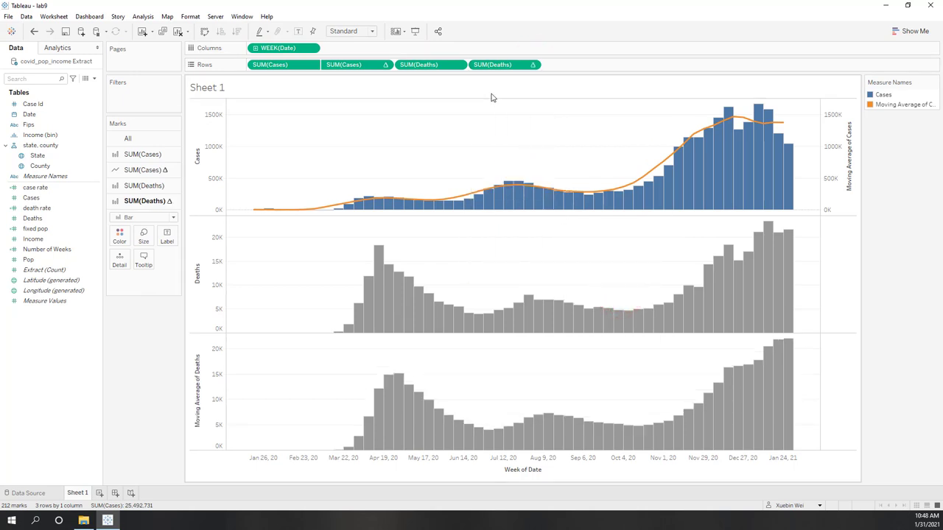
Edit the moving average of Deaths to use 3 previous values and 3 next values, including the current value.
left_click(534, 65)
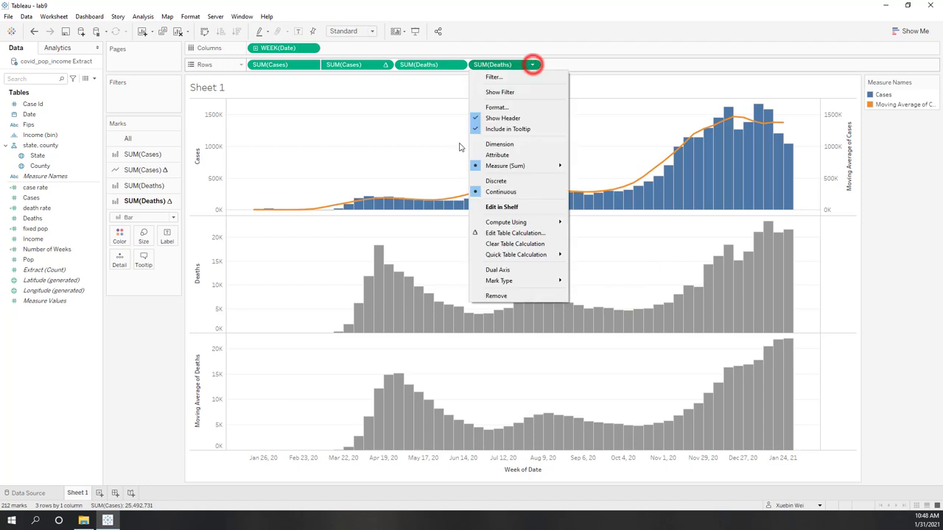
left_click(494, 233)
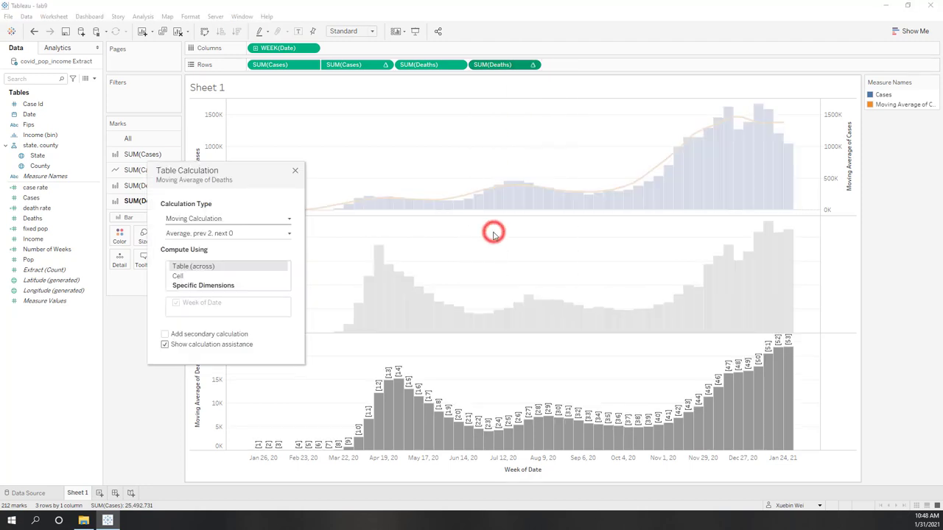
left_click(272, 233)
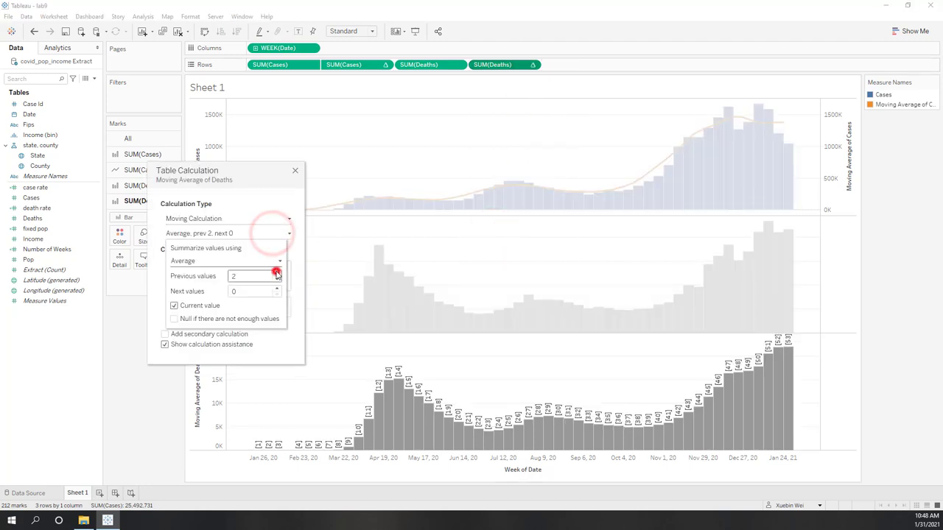
left_click(277, 273)
left_click(277, 289)
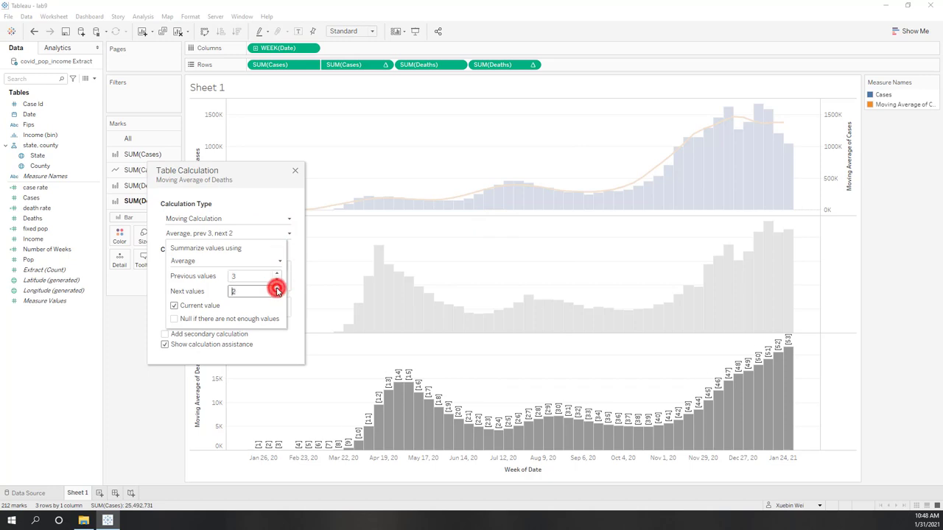
left_click(277, 289)
left_click(277, 289)
left_click(263, 184)
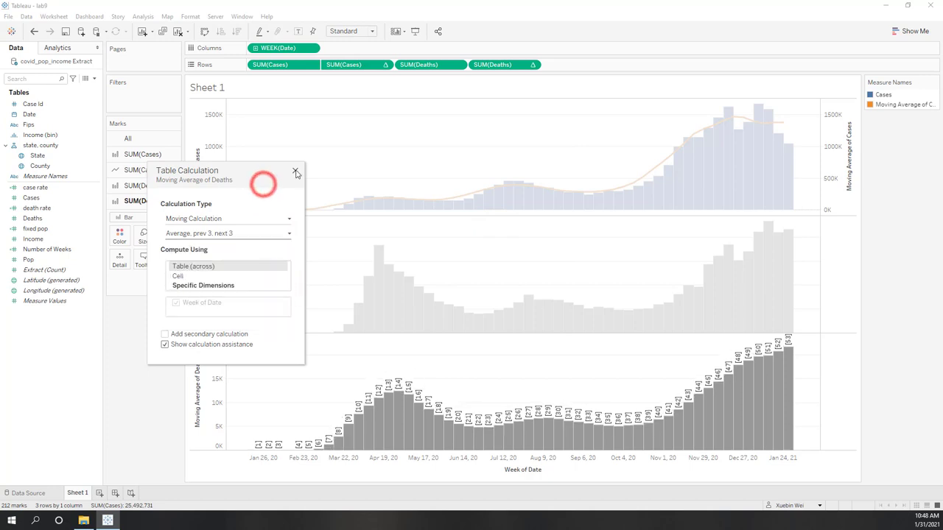
left_click(295, 171)
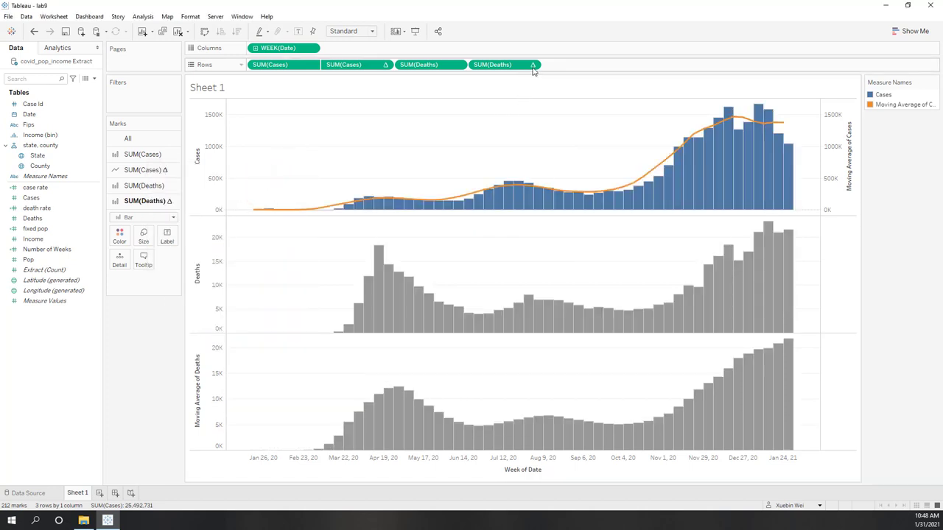
Change the mark type of the moving average of Deaths to Line and combine it with Deaths as a dual axis.
left_click(175, 219)
left_click(148, 245)
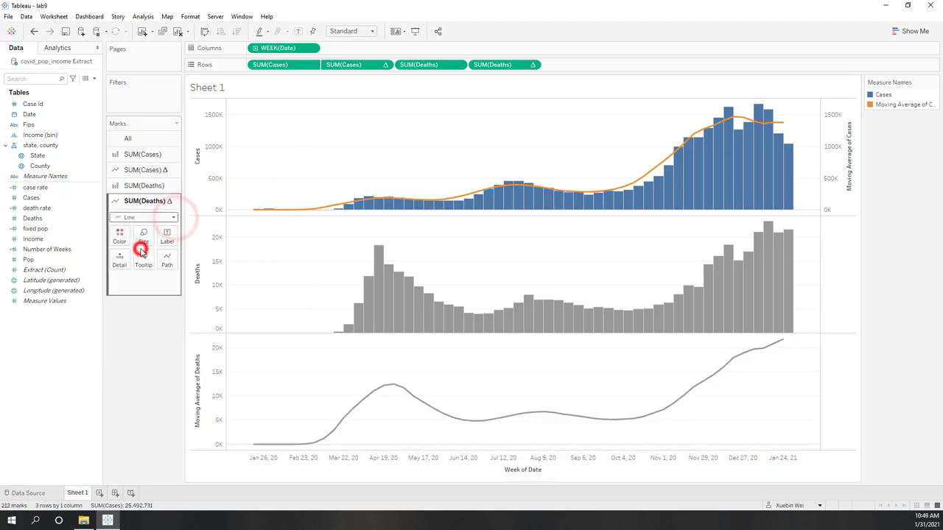
left_click(532, 65)
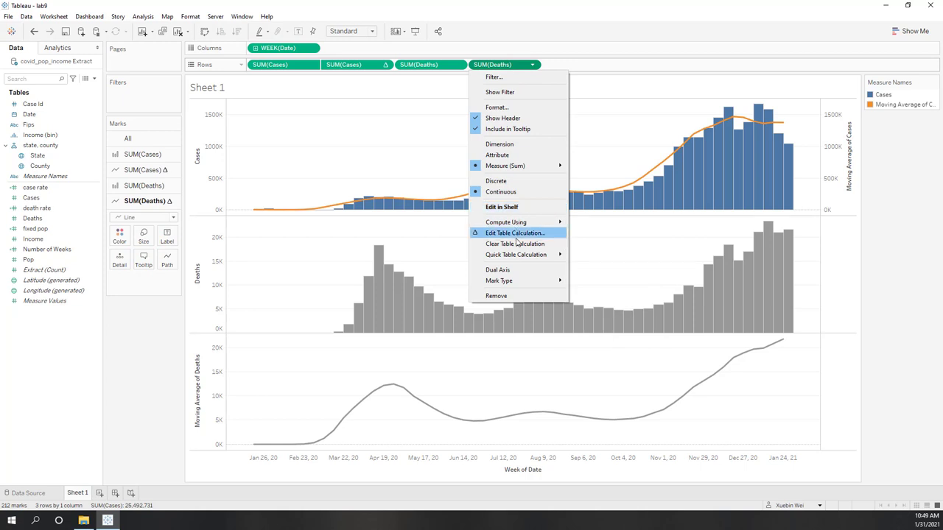
left_click(517, 271)
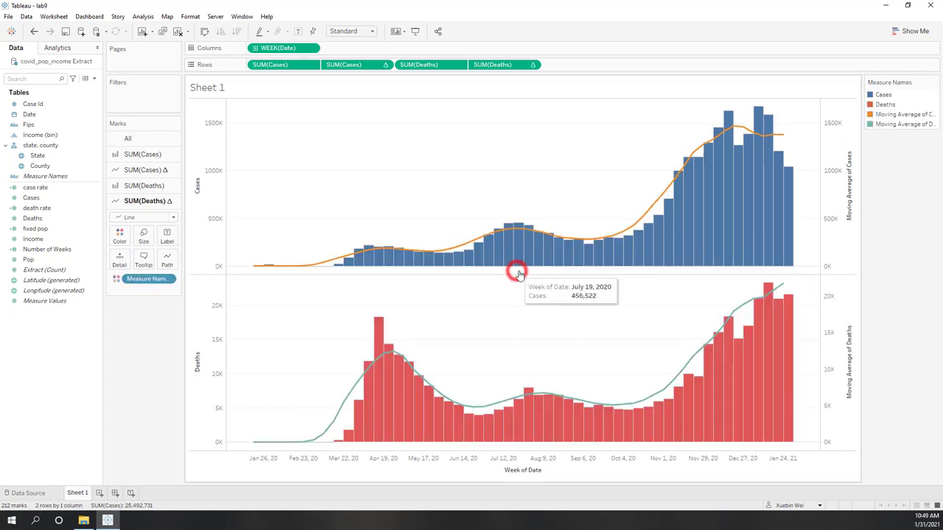
Synchronize the Moving Average of Deaths axis with the Deaths axis.
right_click(844, 343)
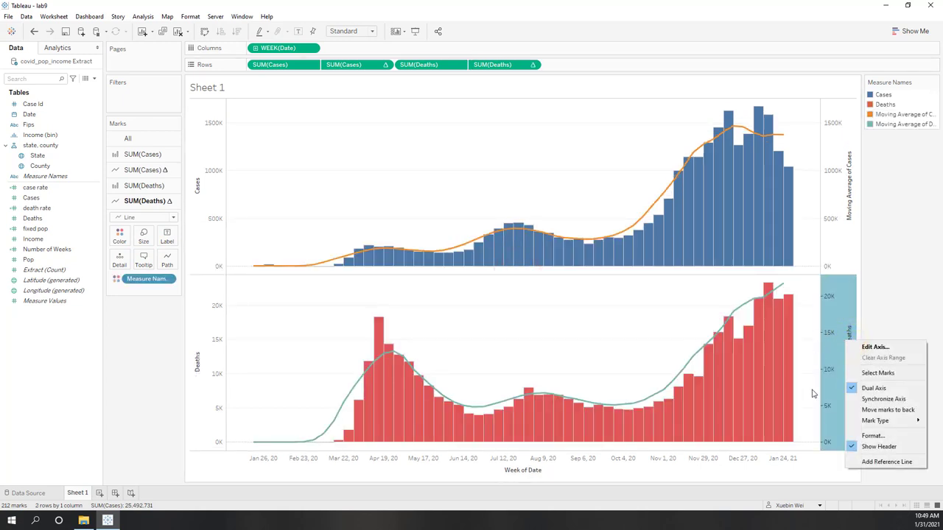
left_click(867, 399)
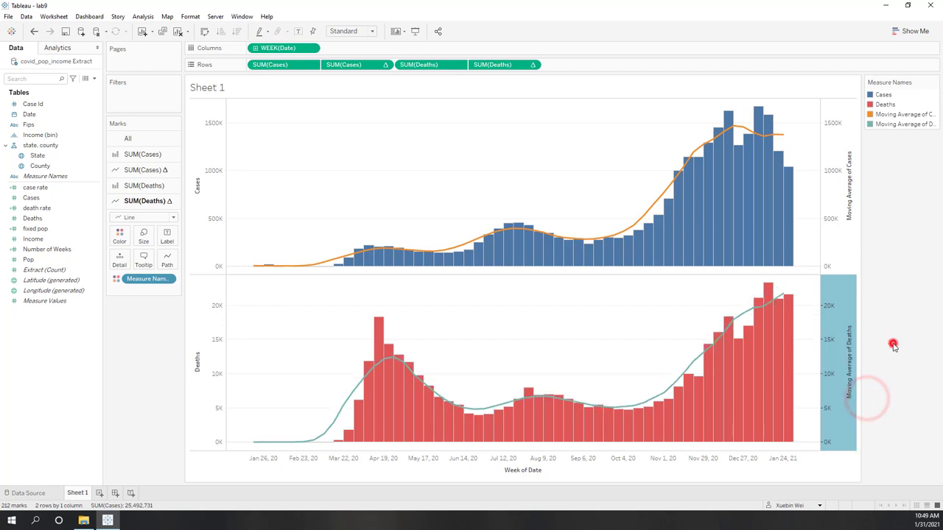
left_click(901, 281)
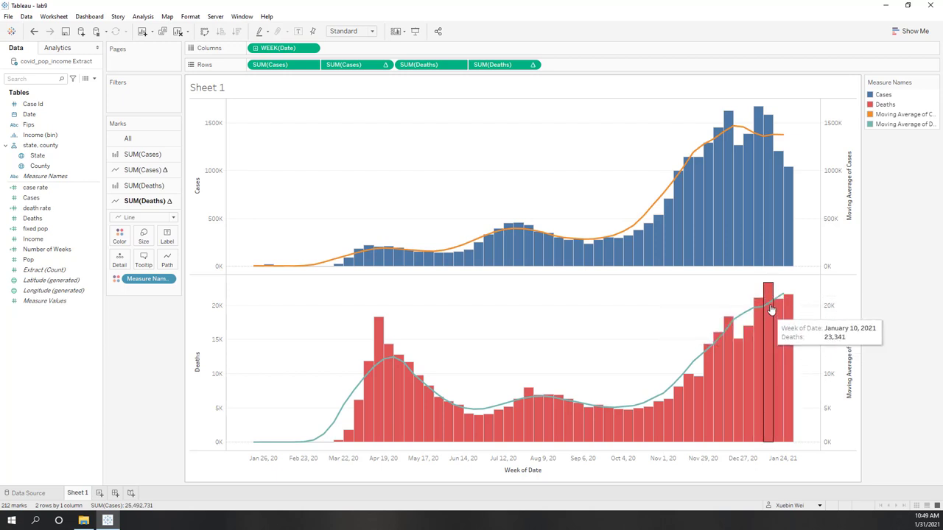
Assign the Color Blind palette to the Measure Names colors of all marks.
left_click(132, 138)
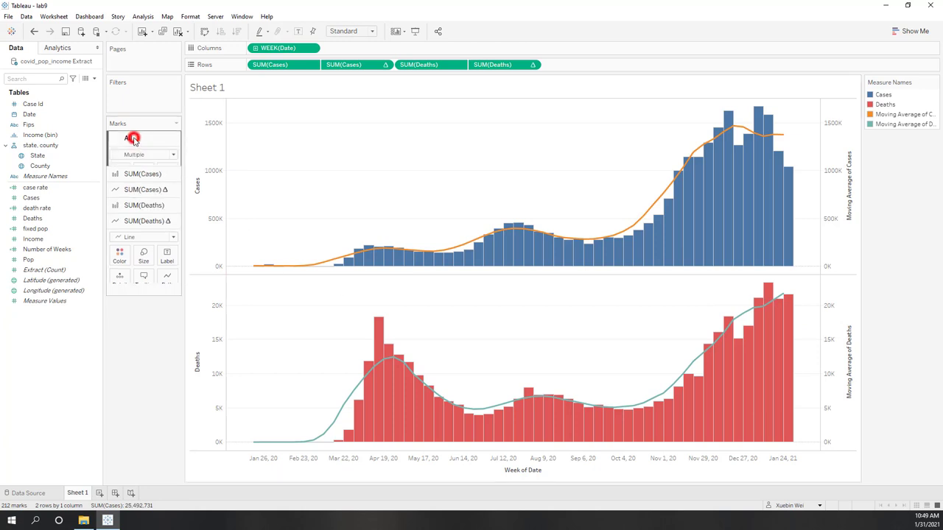
left_click(118, 173)
left_click(133, 206)
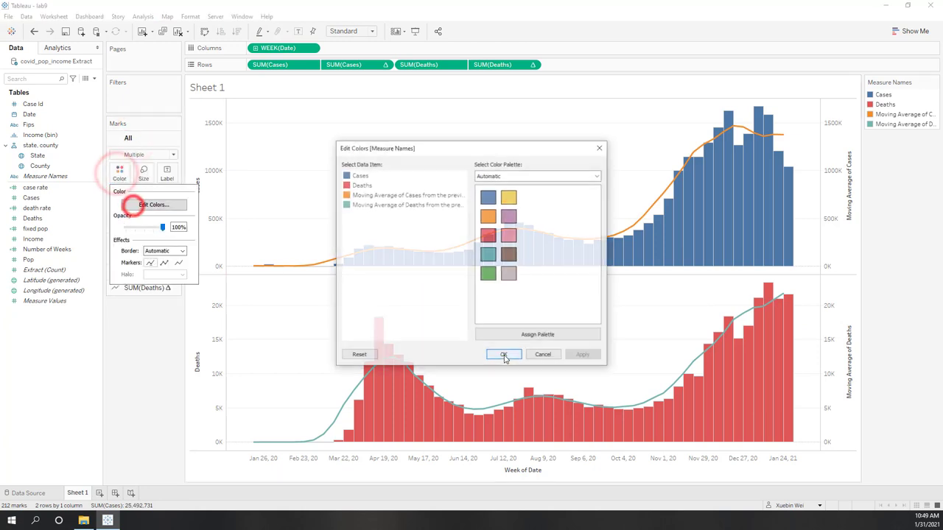
left_click(506, 177)
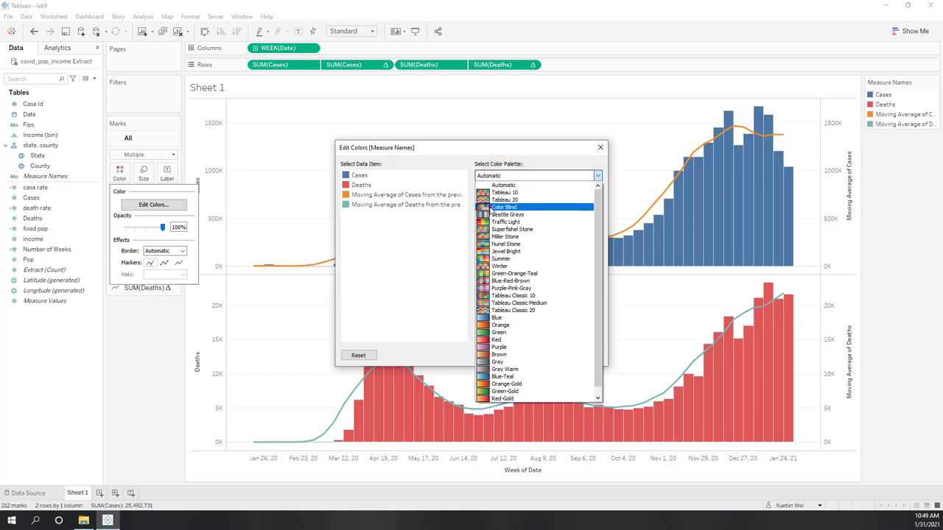
left_click(492, 207)
left_click(553, 336)
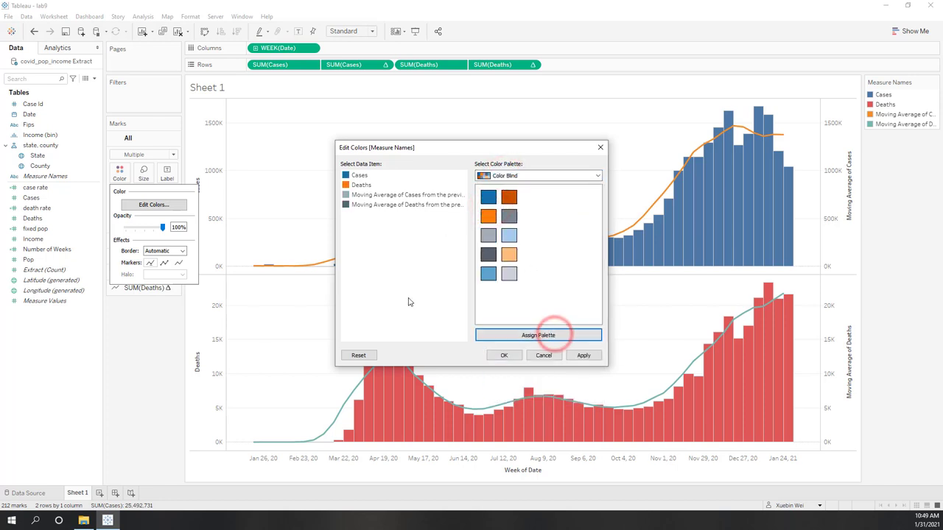
left_click(503, 356)
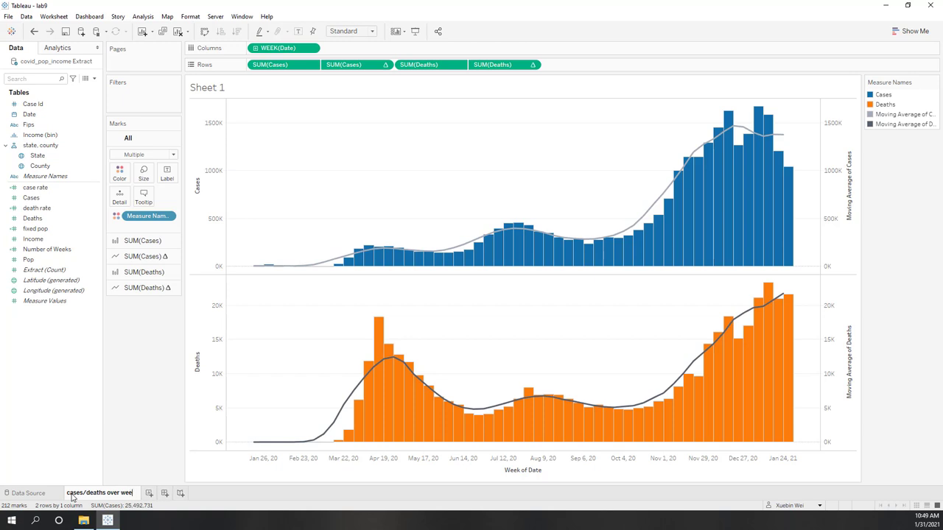
Rename Sheet 1 as "cases/deaths over weeks".
type("ks")
key("Return")
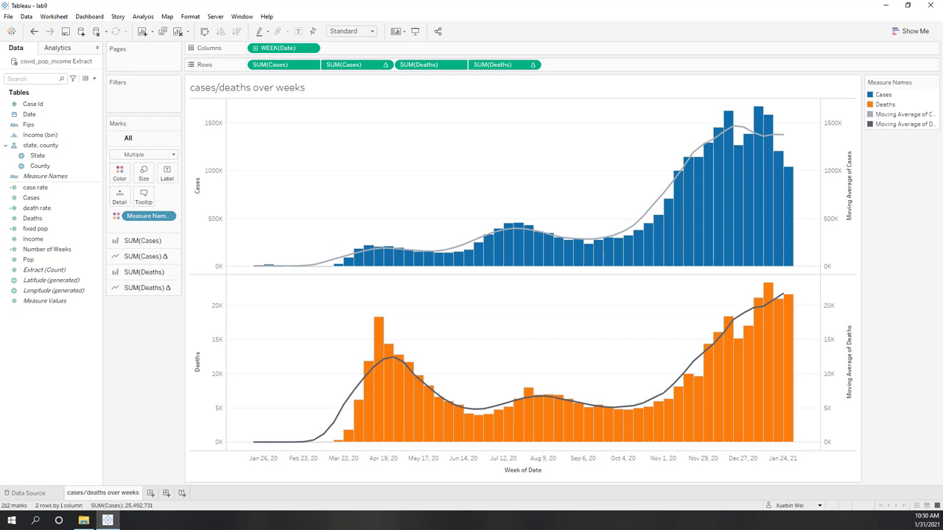
Create a new worksheet and build a discrete line chart of death rate by Date.
left_click(150, 493)
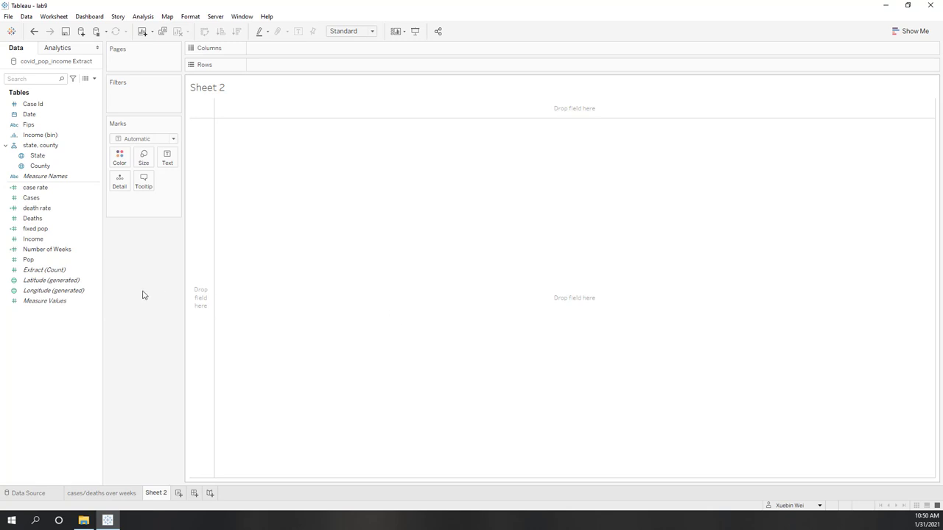
left_click(40, 208)
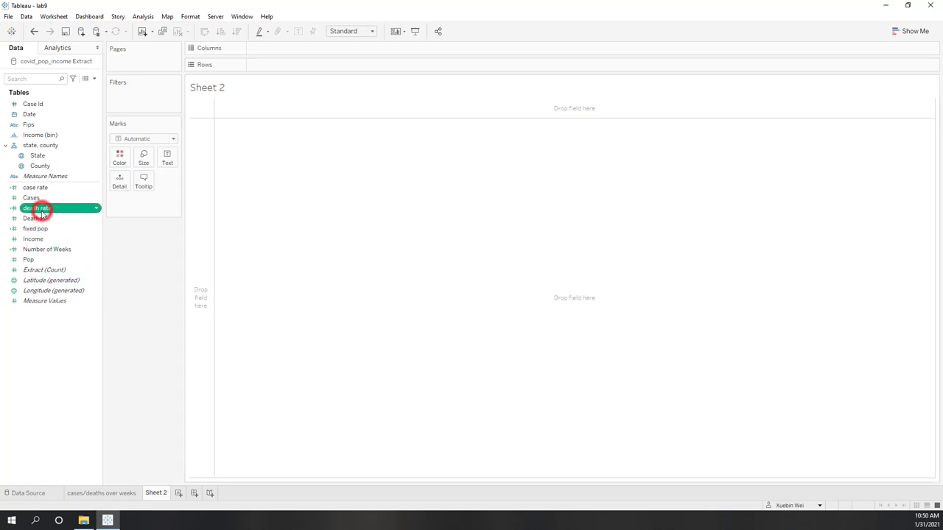
left_click(18, 114, "ctrl")
left_click(906, 32)
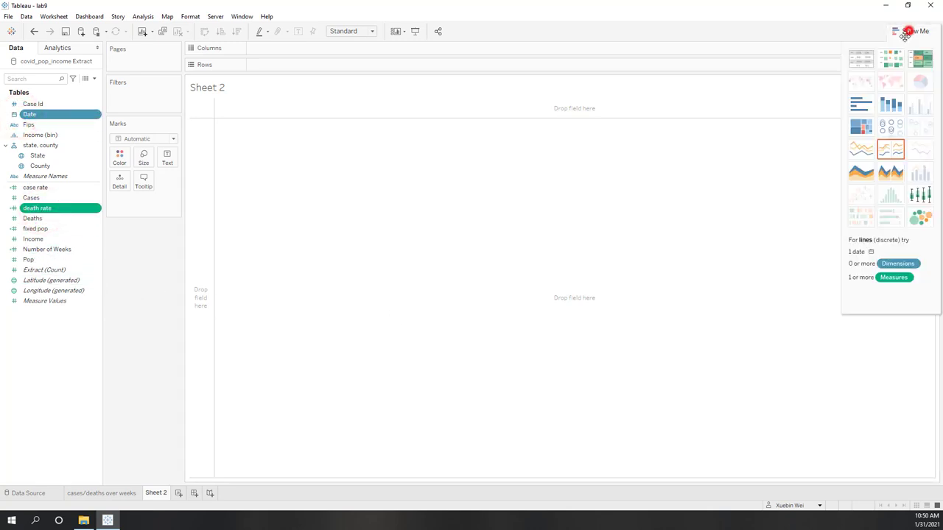
left_click(891, 150)
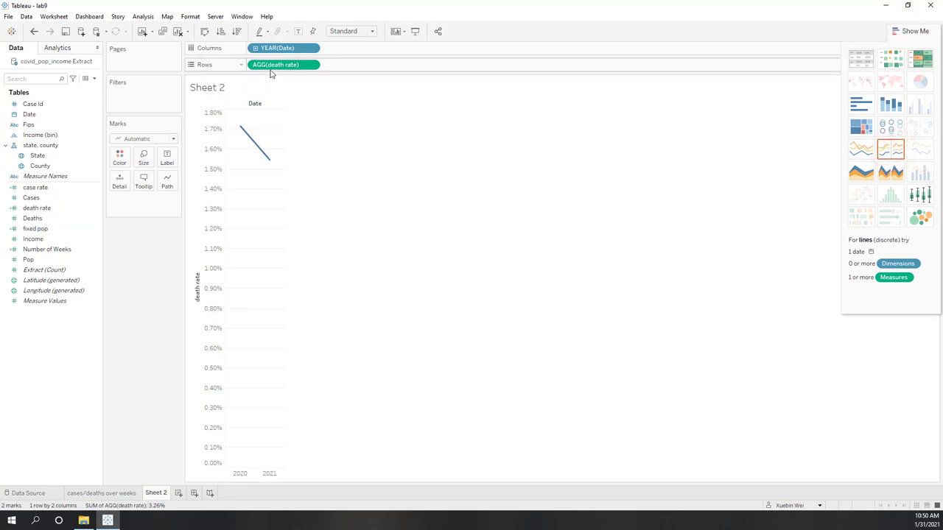
Change the Date column to continuous Week Number and hide the chart suggestions.
left_click(311, 48)
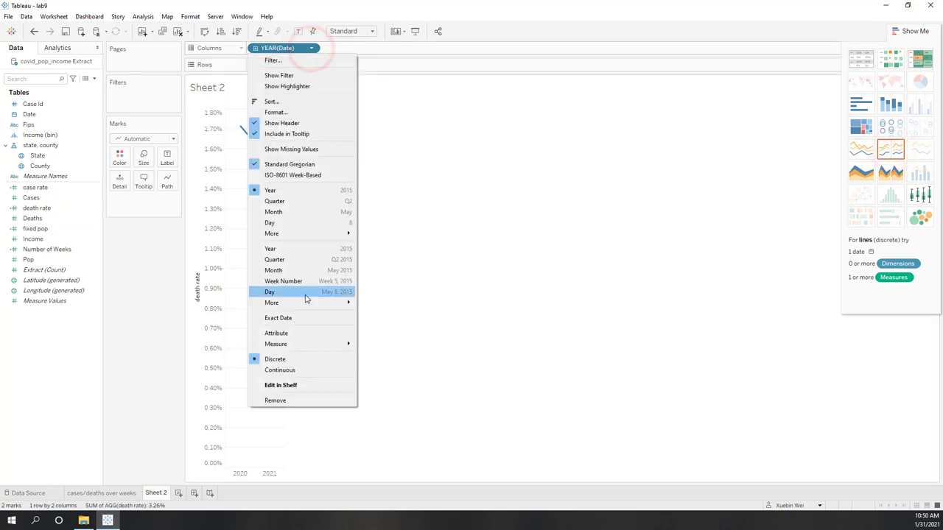
left_click(316, 283)
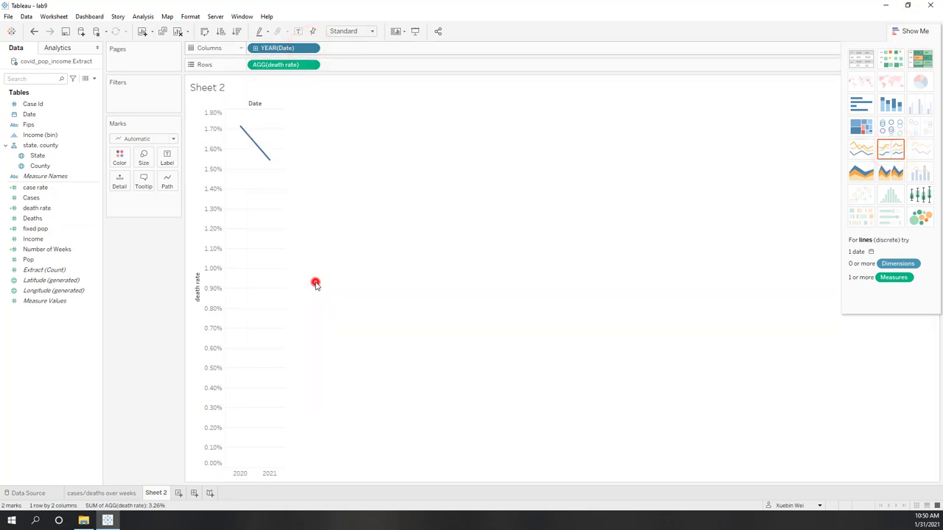
left_click(916, 34)
View the summary data behind the February 23, 2020 peak of the death rate line.
mouse_move(326, 120)
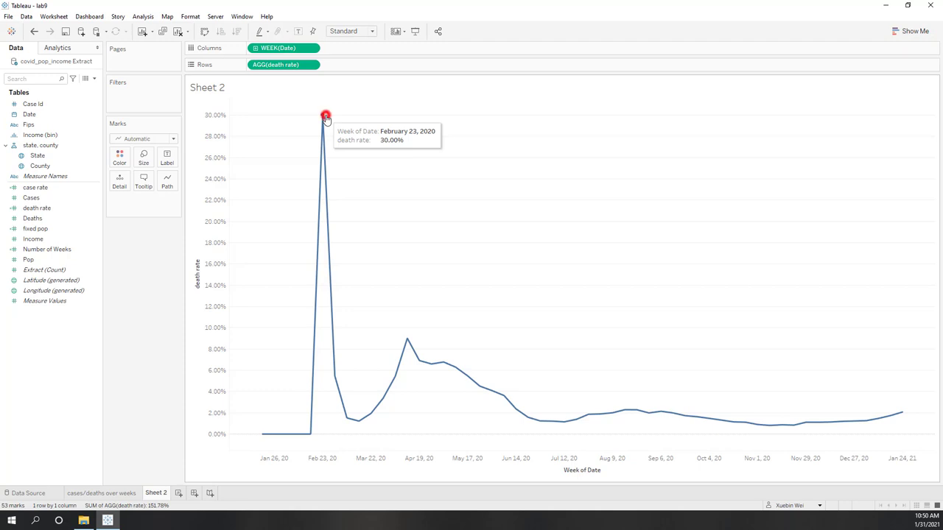
left_click(326, 118)
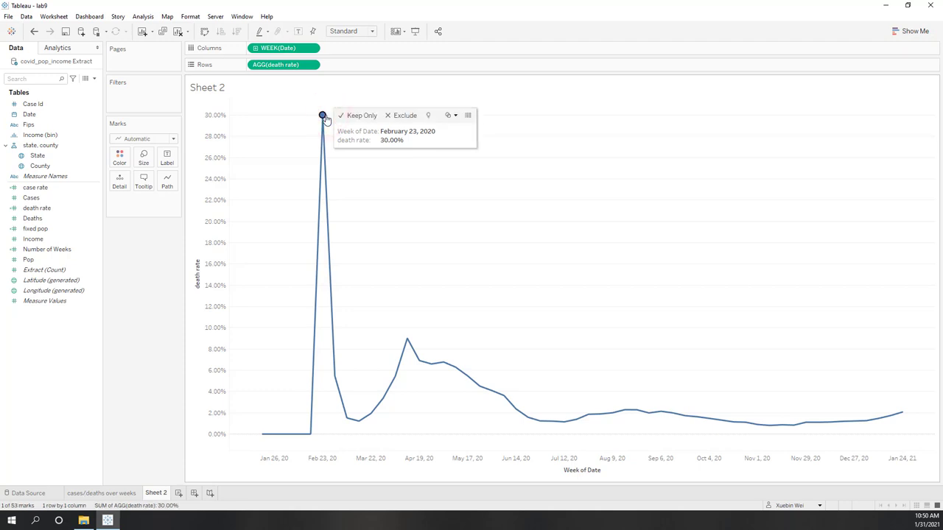
left_click(468, 116)
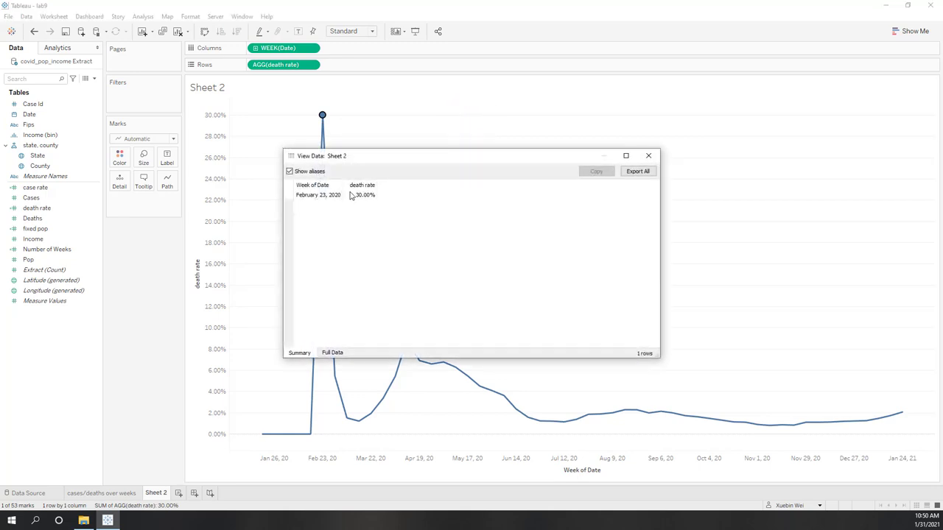
View the full underlying data for the February 23, 2020 peak, including its case and death columns, and close the data window.
left_click(333, 354)
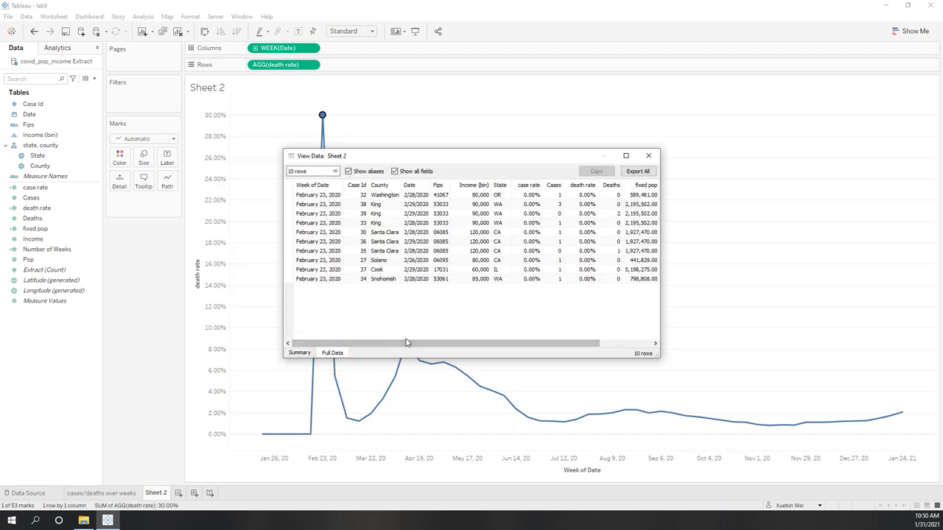
left_click_drag(406, 343, 457, 342)
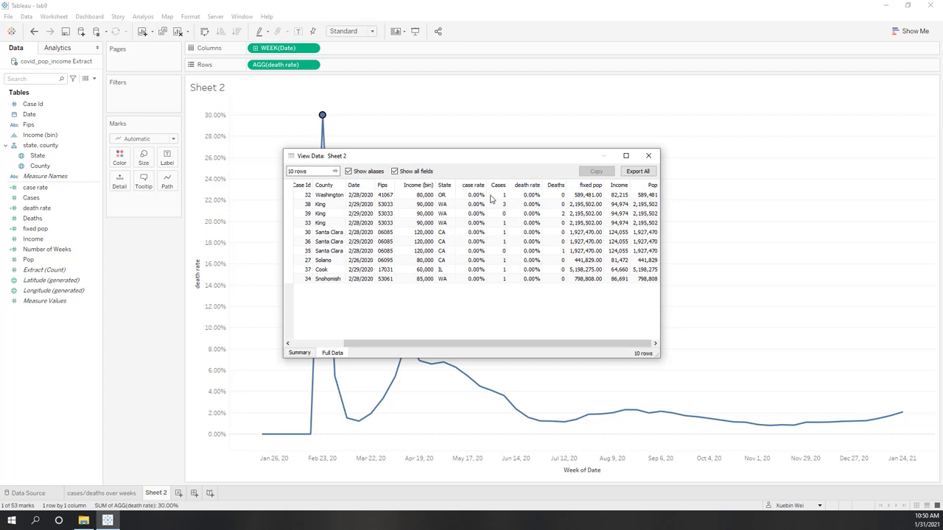
left_click(651, 157)
left_click(144, 351)
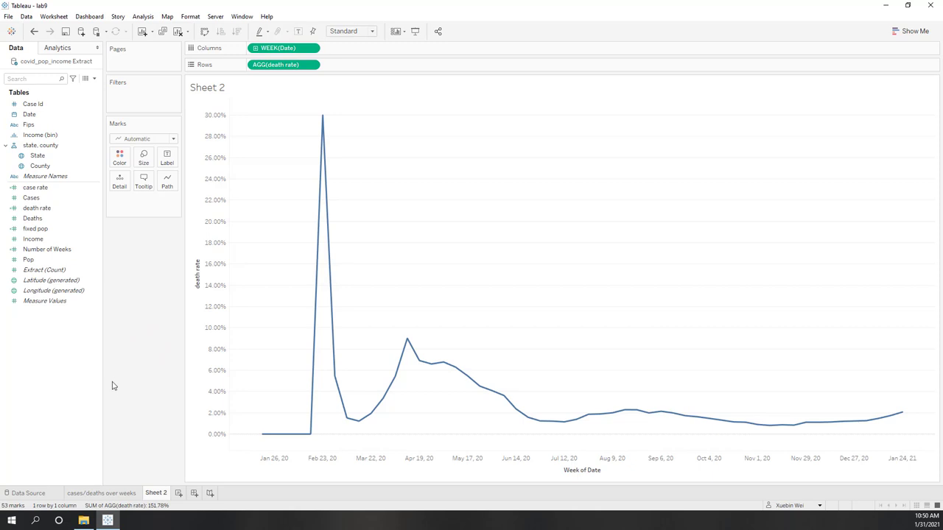
Add Cases to the rows after death rate and examine the February 23, 2020 peak in the death rate chart.
left_click_drag(65, 197, 363, 68)
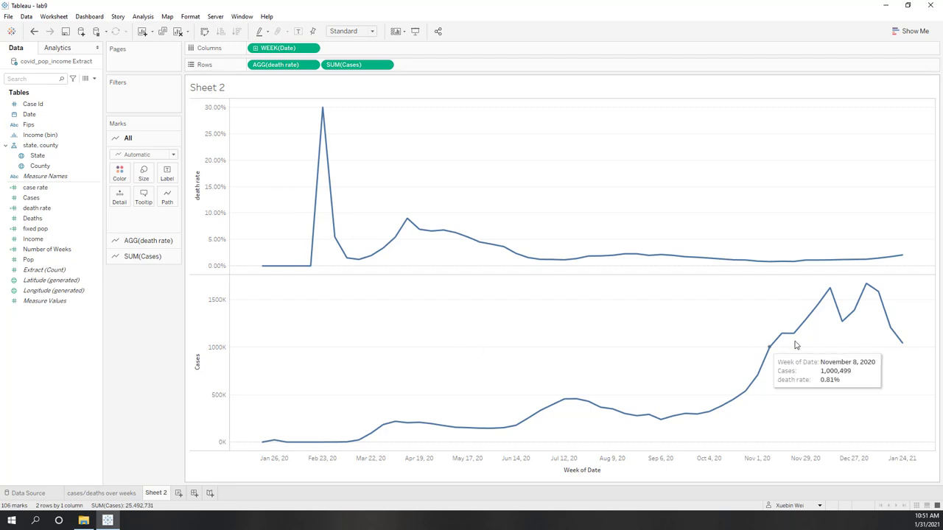
mouse_move(798, 320)
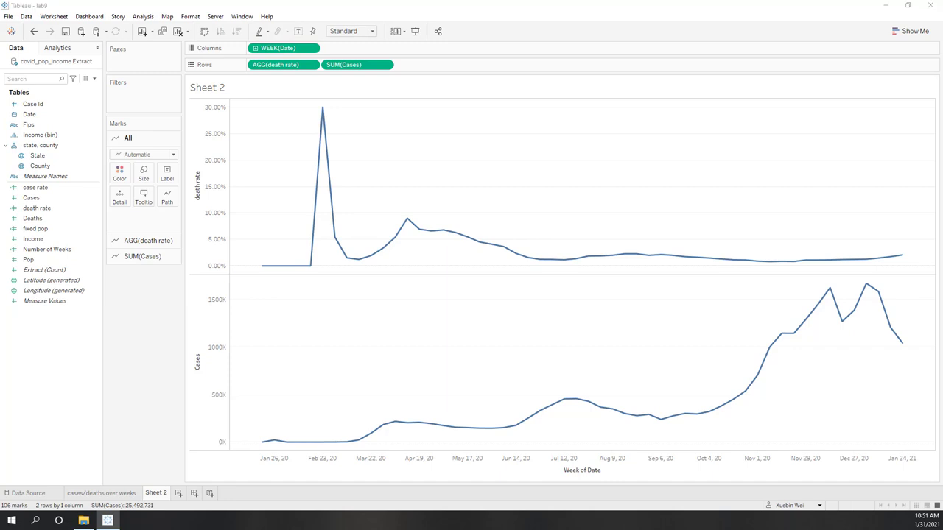
left_click(152, 315)
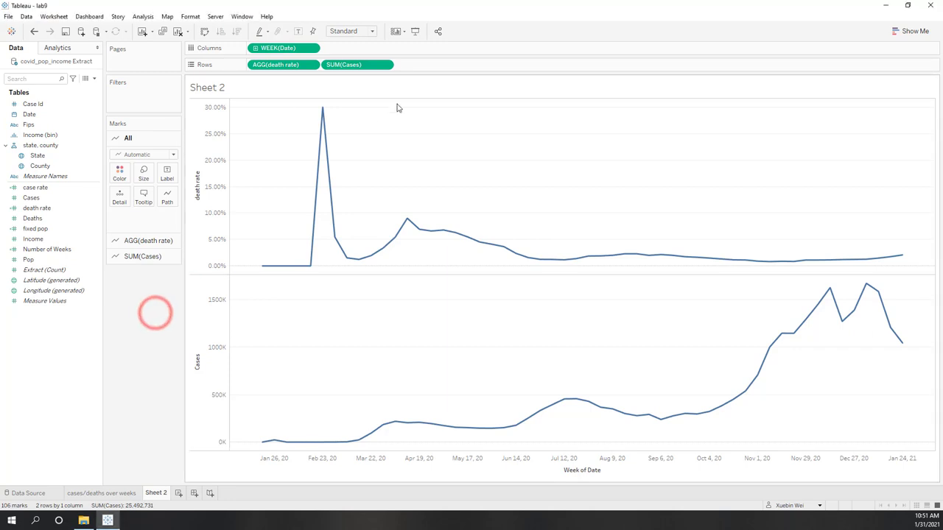
mouse_move(401, 231)
mouse_move(325, 115)
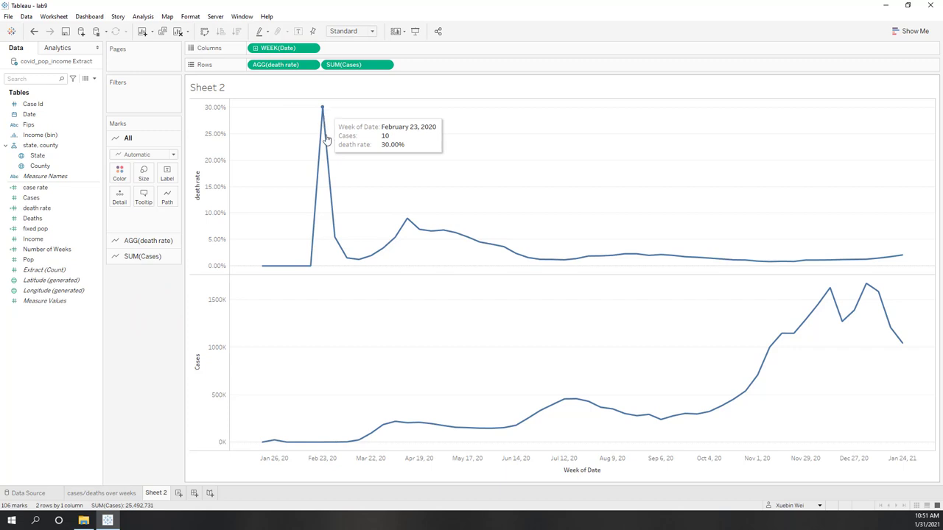
Add a median with quartiles across the entire table to the death rate chart.
left_click(53, 47)
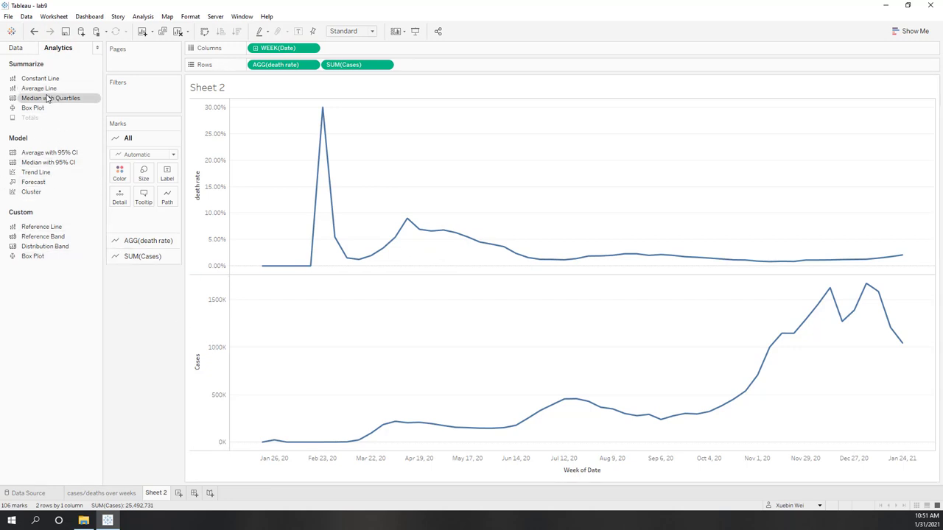
left_click_drag(46, 100, 301, 150)
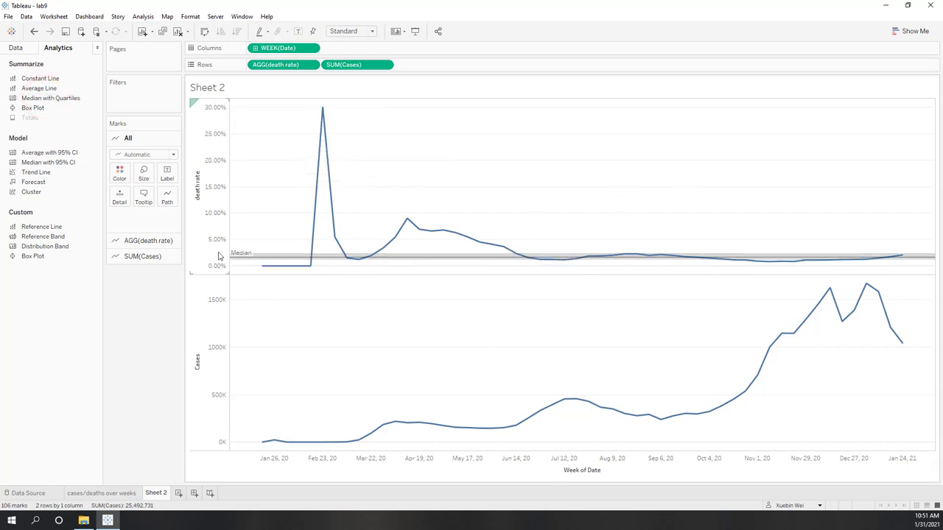
Give the death rate median line a custom label in the form "<Computation> <Field Name>: <Value>".
right_click(249, 257)
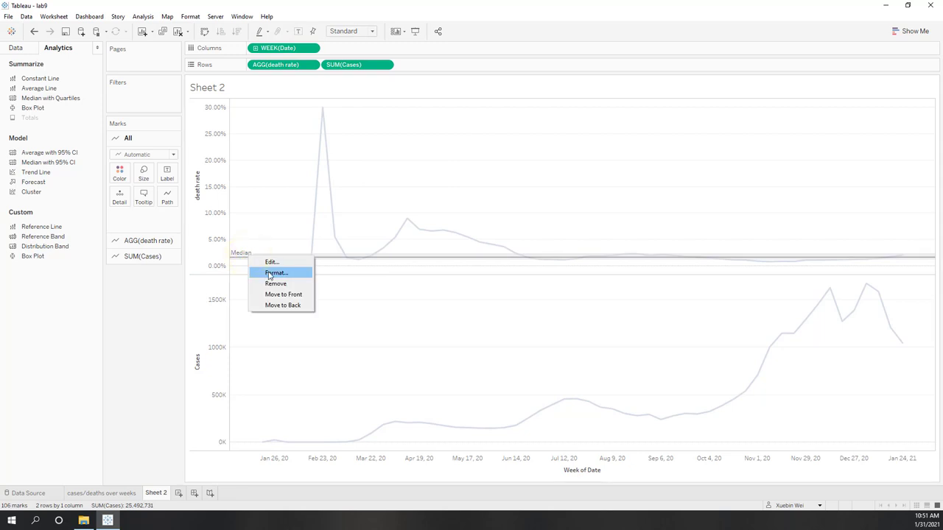
left_click(273, 263)
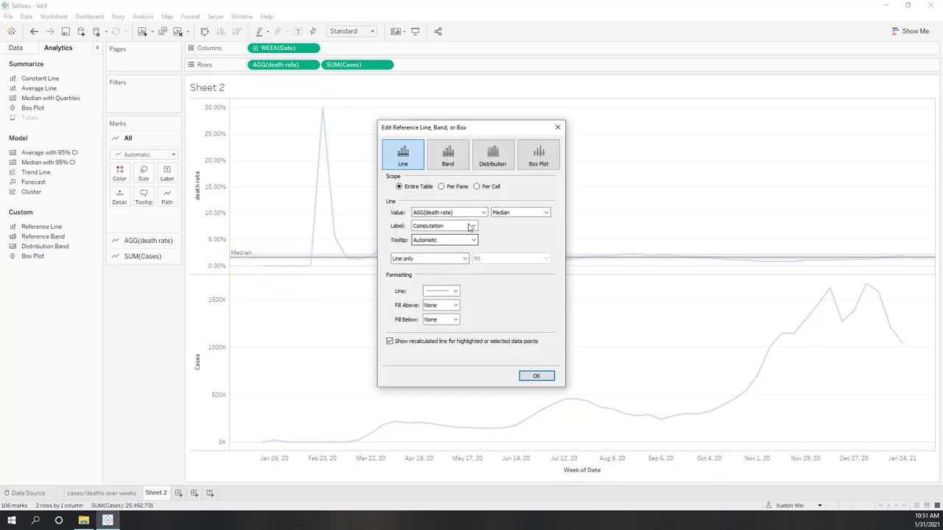
left_click(455, 226)
left_click(433, 253)
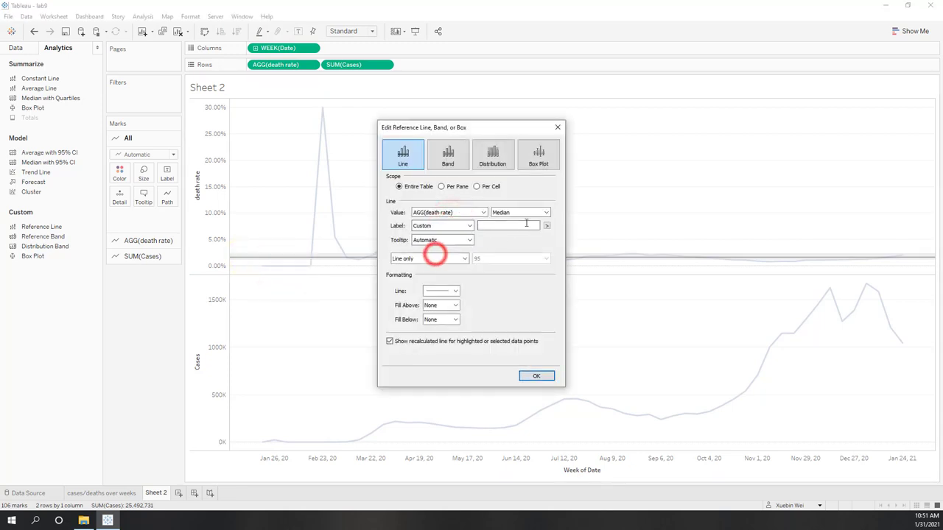
left_click(547, 225)
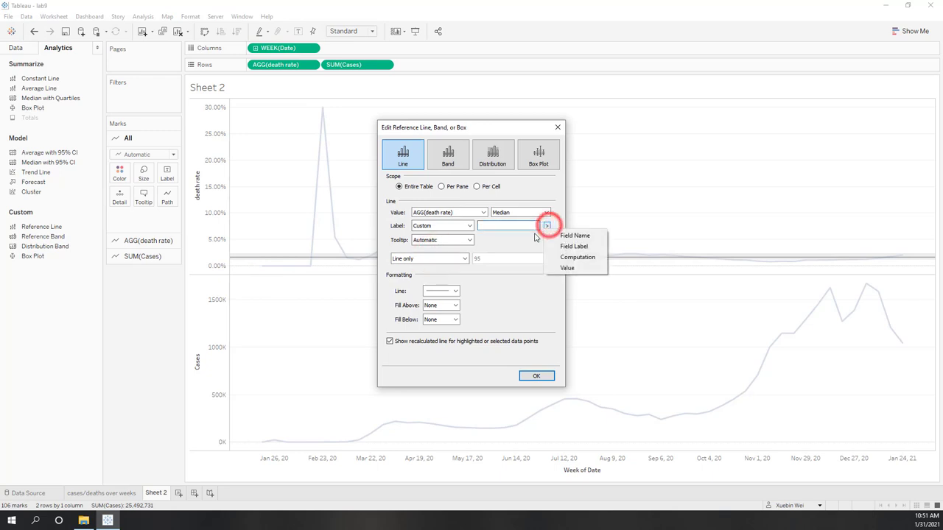
left_click(576, 236)
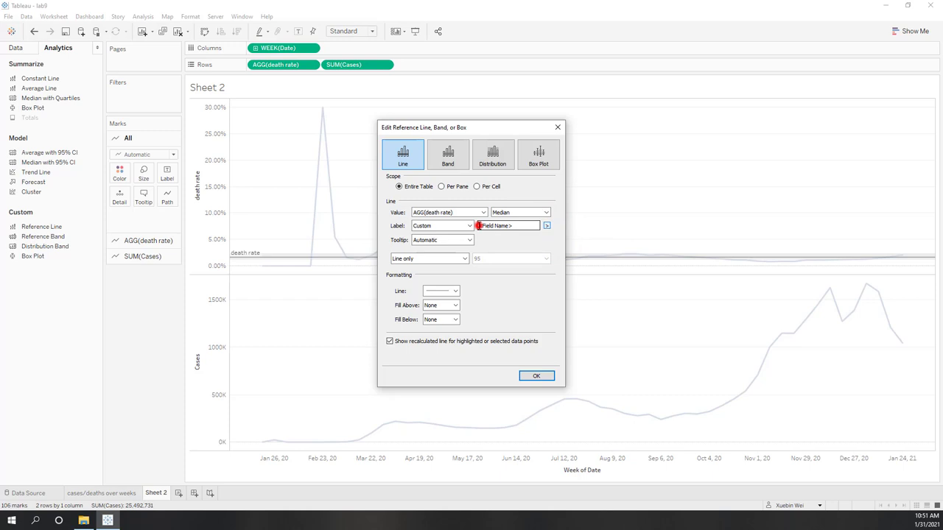
left_click(547, 224)
left_click(549, 259)
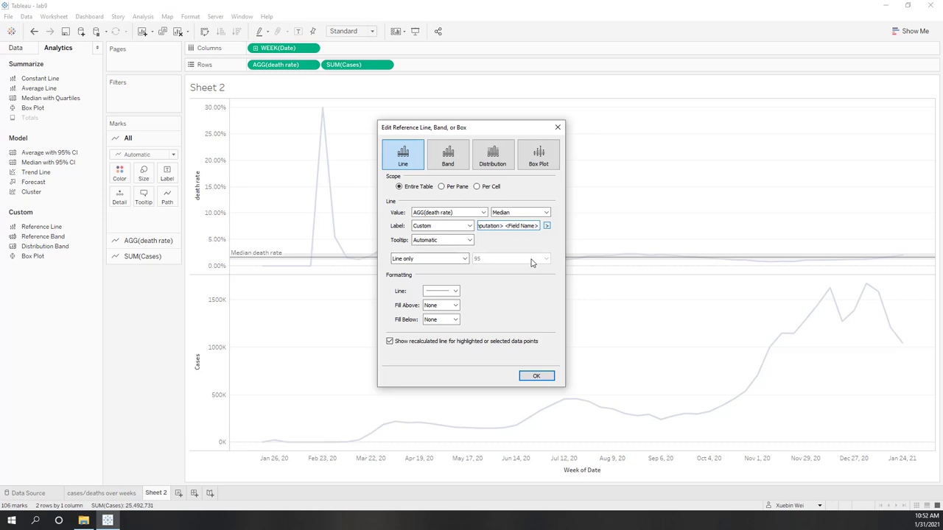
left_click(545, 227)
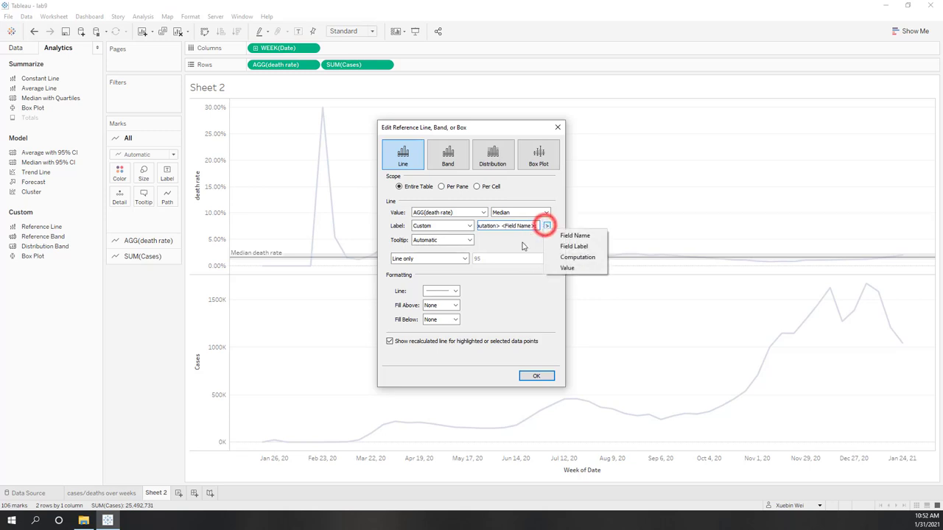
left_click(561, 268)
left_click(529, 378)
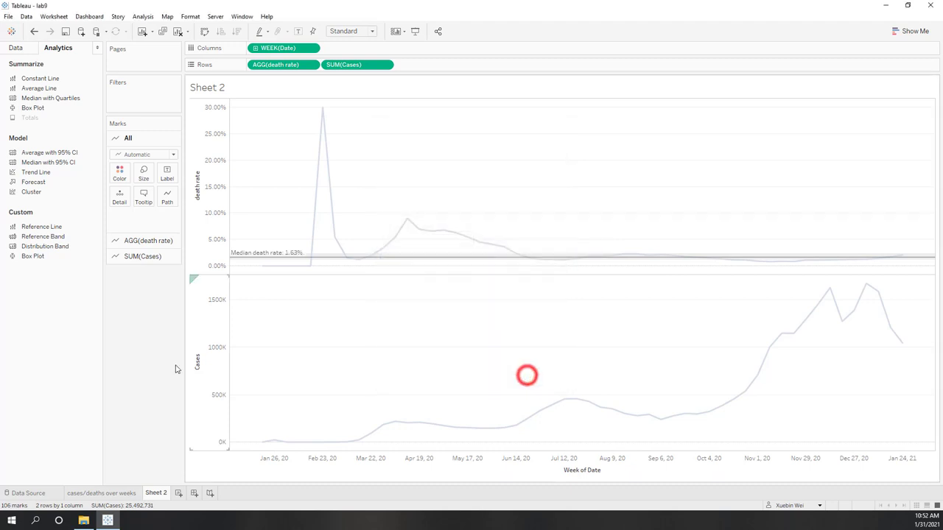
left_click(151, 353)
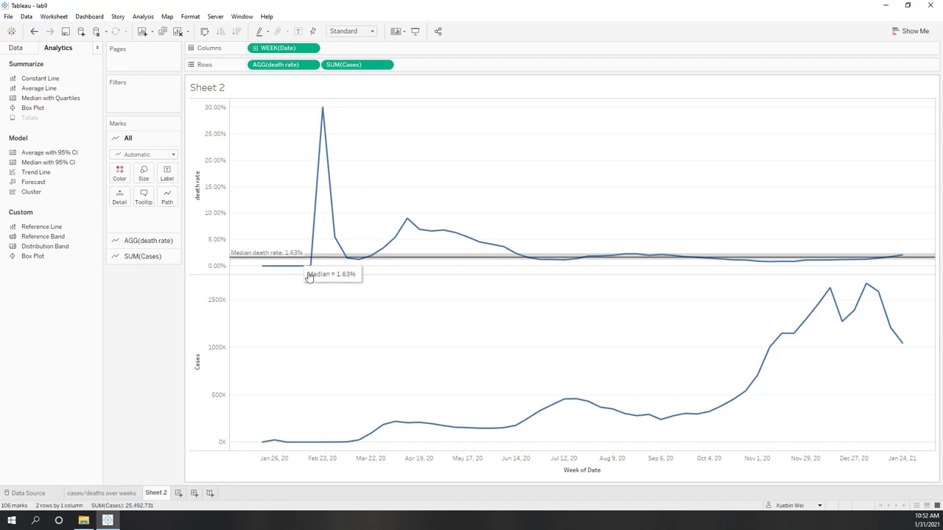
left_click(154, 425)
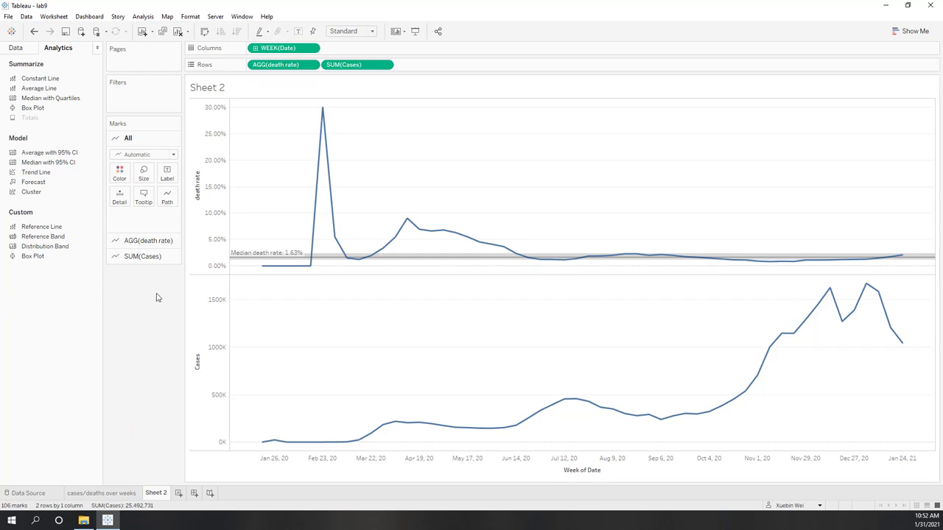
Rename Sheet 2 as "rate over weeks".
left_click(121, 174)
left_click(140, 459)
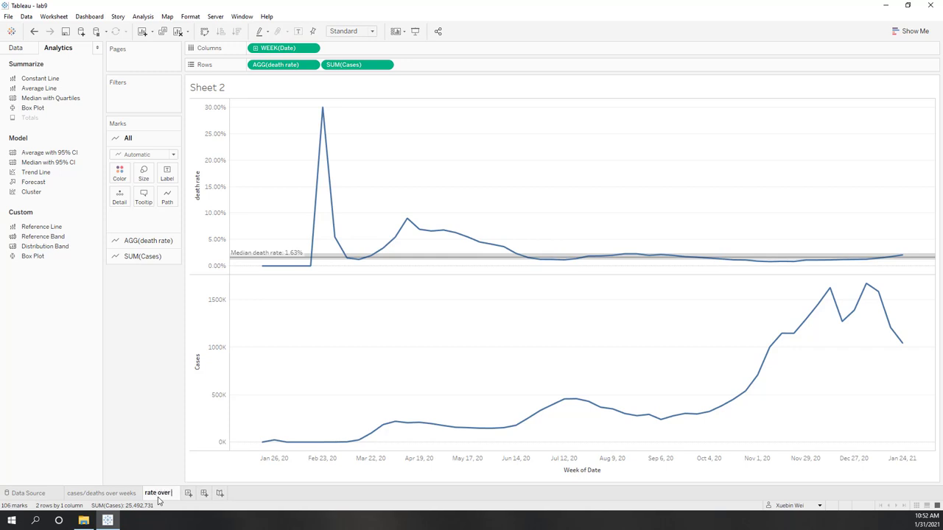
type("ks")
key("Return")
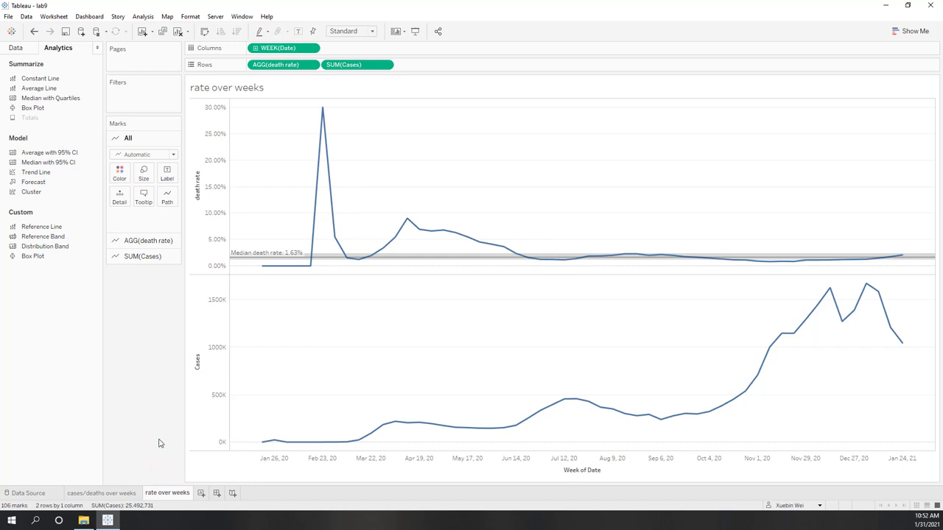
Create a new worksheet with a filled map of case rate by State and name it "case rate state".
left_click(201, 493)
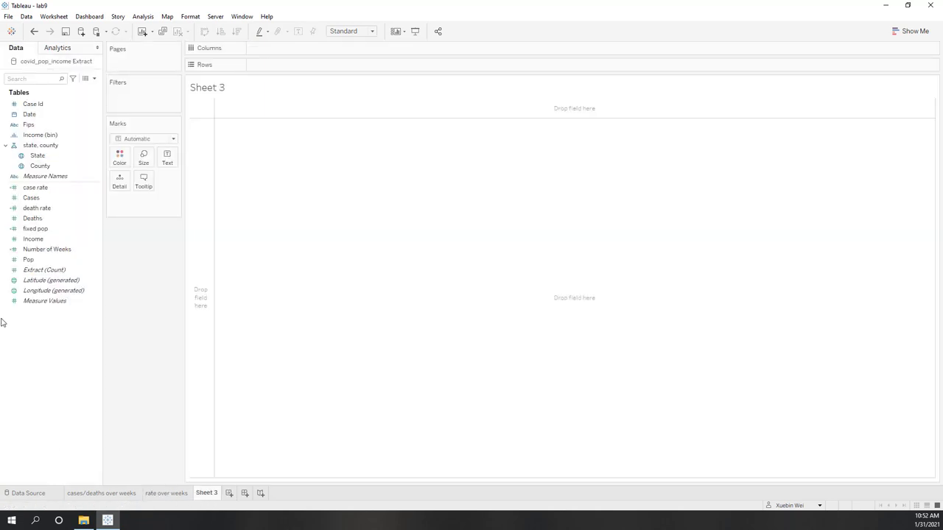
left_click(11, 218)
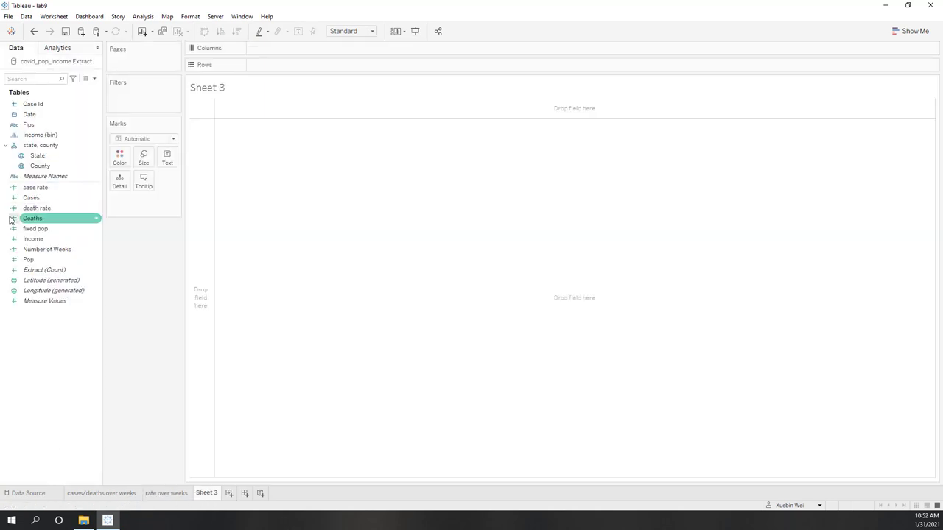
left_click(47, 193)
left_click(40, 156, "ctrl")
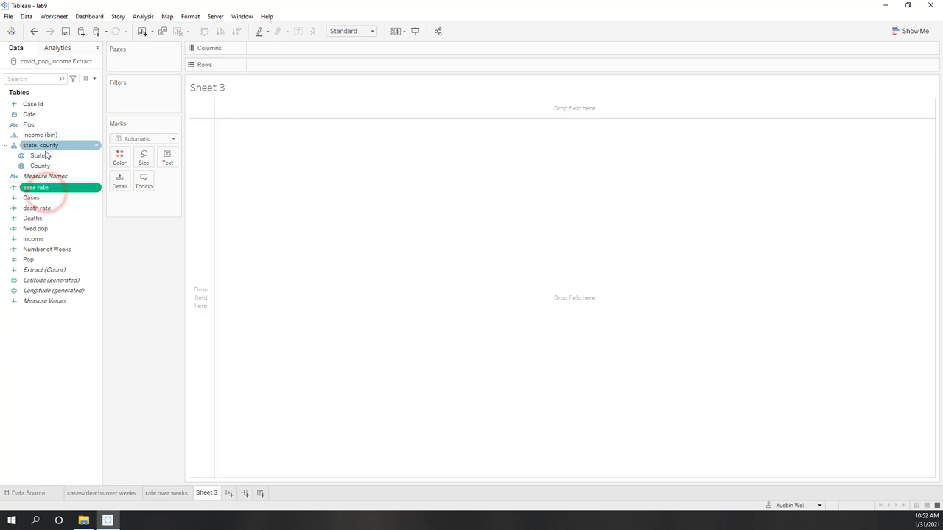
left_click(913, 31)
left_click(893, 81)
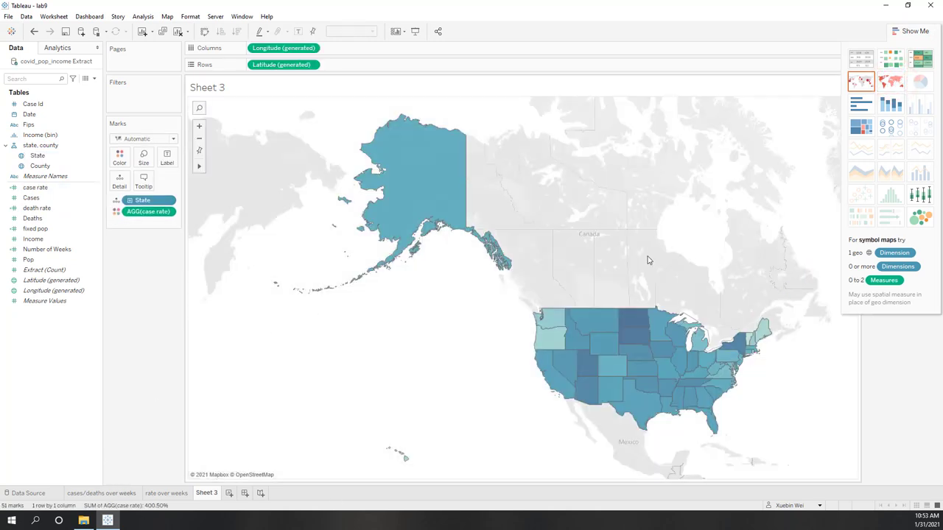
double_click(206, 494)
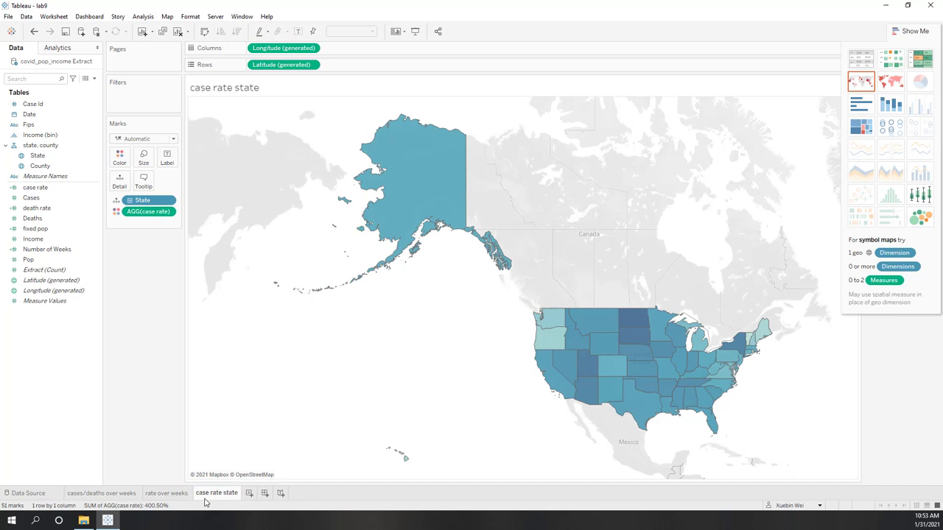
Duplicate the "case rate state" sheet and drill the copy's map down from State to County.
right_click(214, 494)
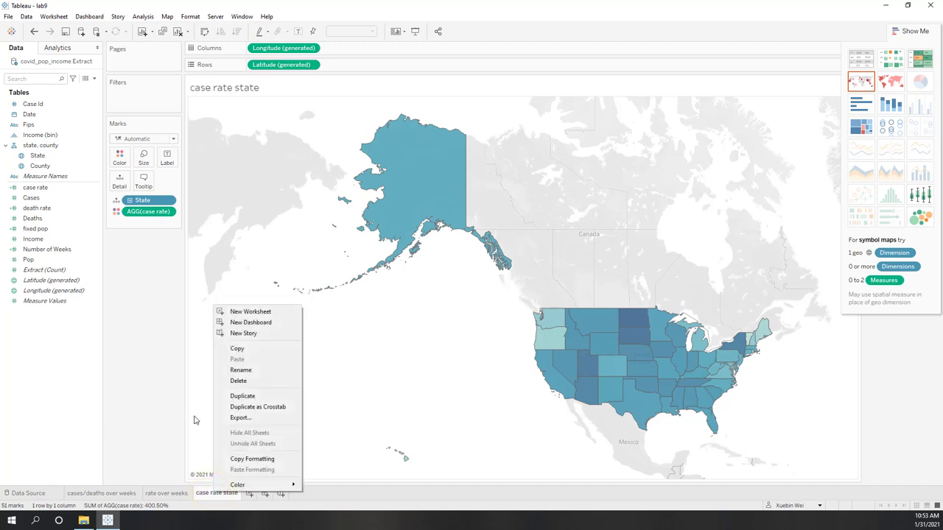
left_click(221, 395)
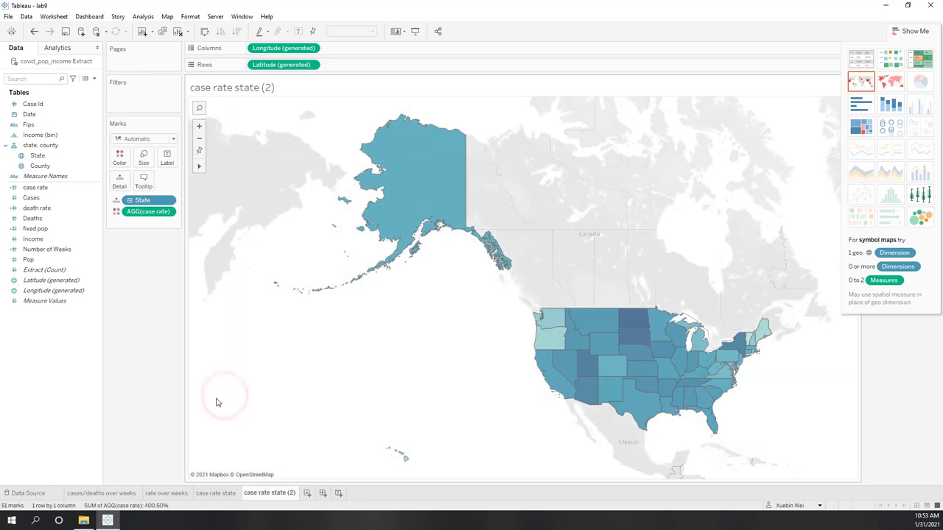
left_click(131, 201)
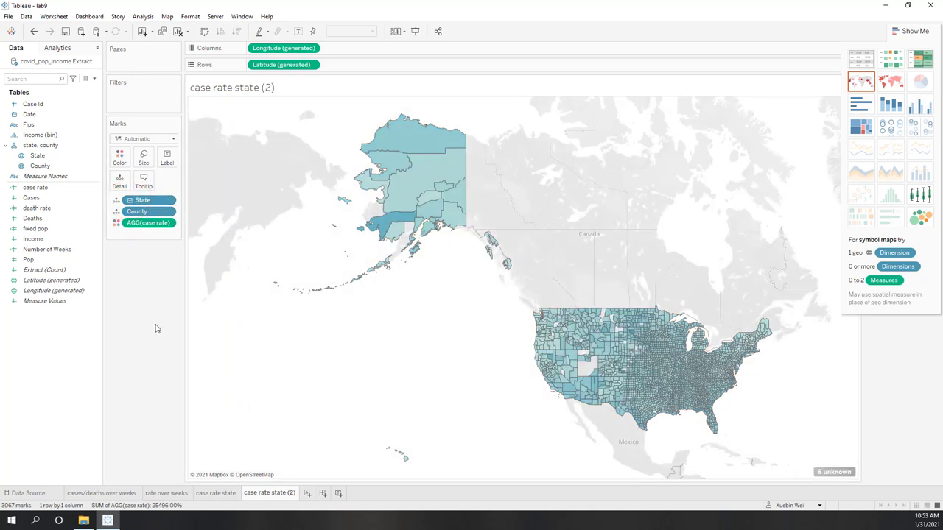
Color the county case rate map with the reversed Orange-Blue Diverging palette and examine the counties around the Dakotas.
left_click(120, 159)
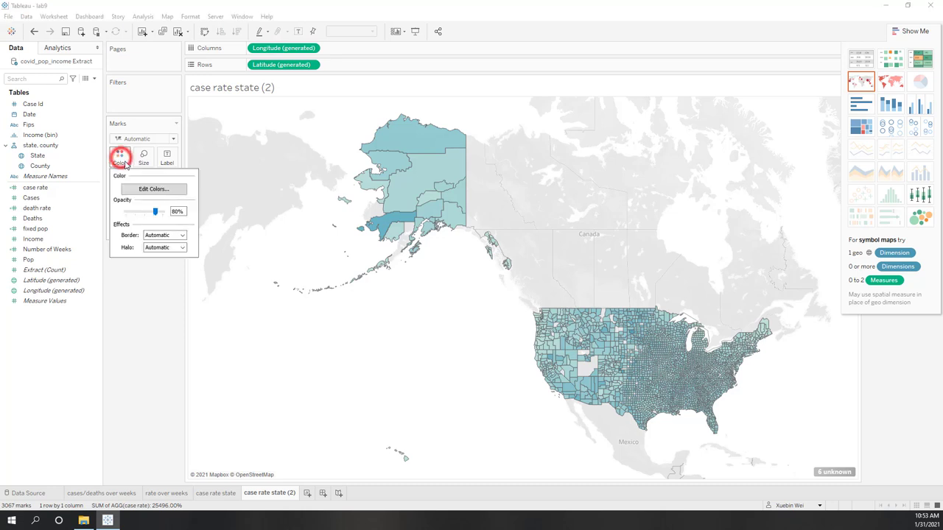
left_click(153, 189)
left_click(444, 219)
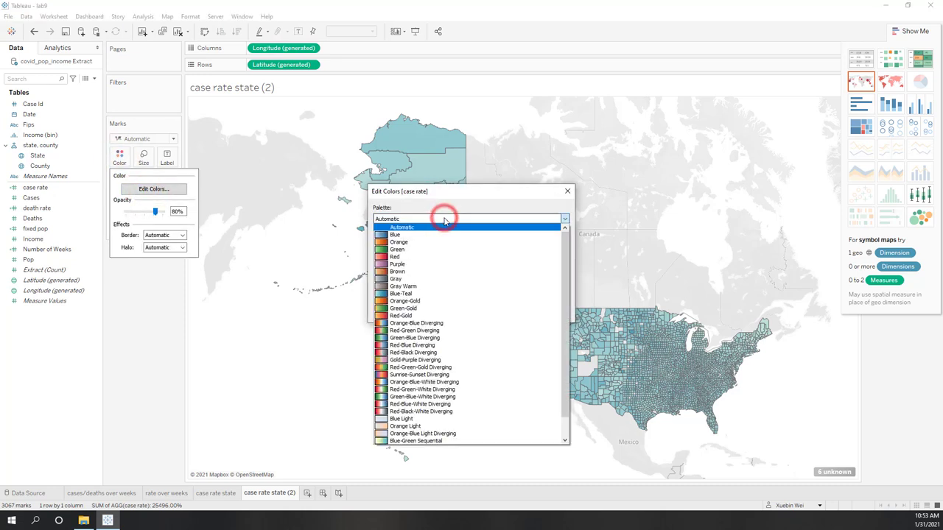
left_click(417, 323)
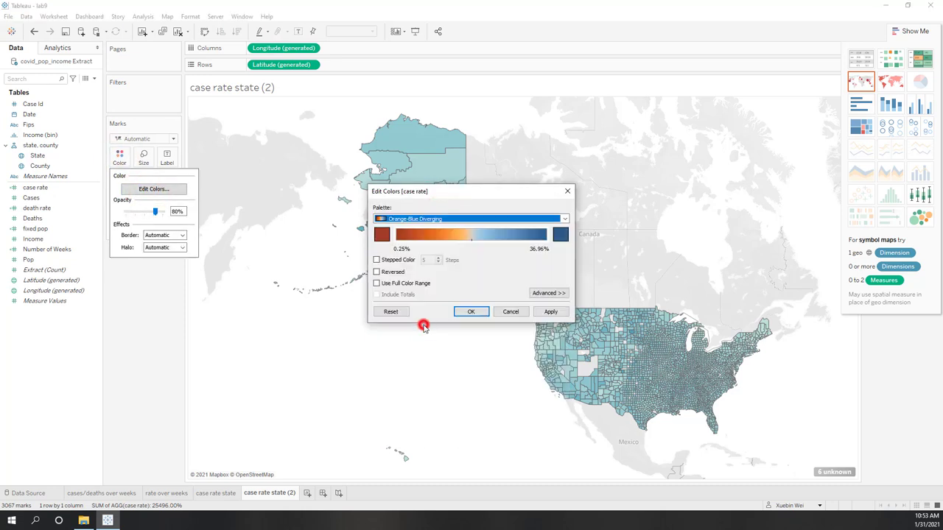
left_click(393, 272)
left_click(551, 311)
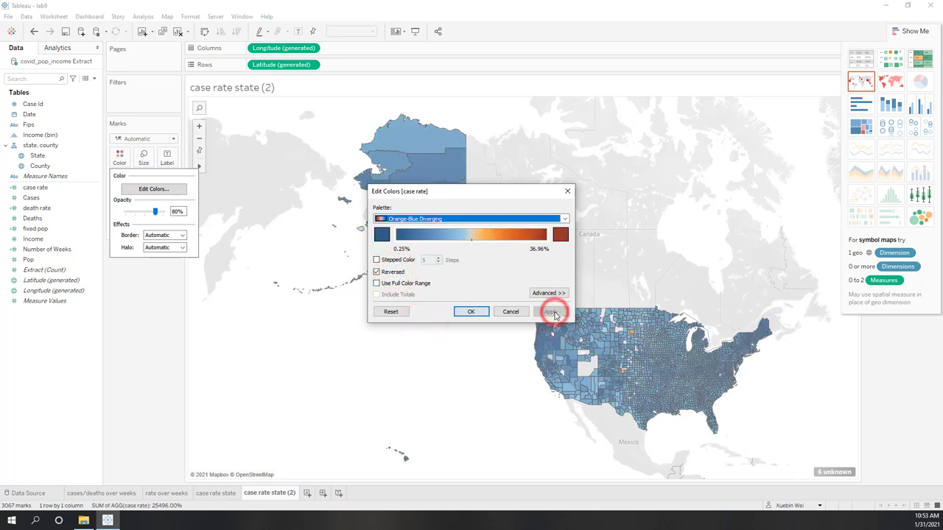
left_click(474, 312)
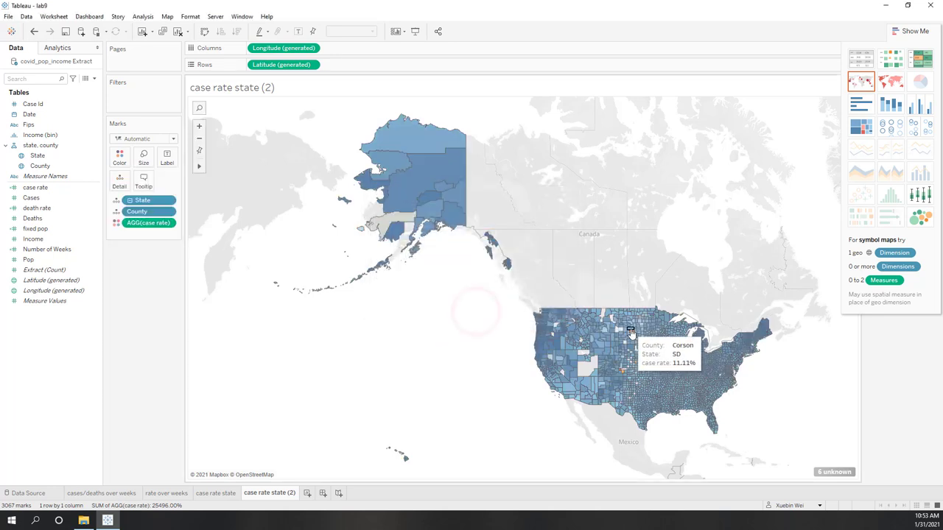
mouse_move(631, 334)
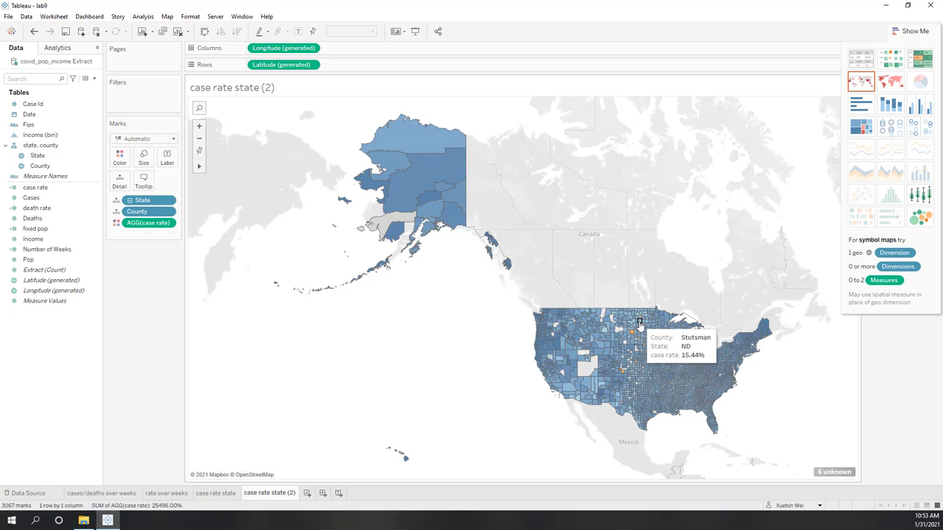
Rename the "case rate state (2)" sheet as "case ratecounty".
double_click(275, 497)
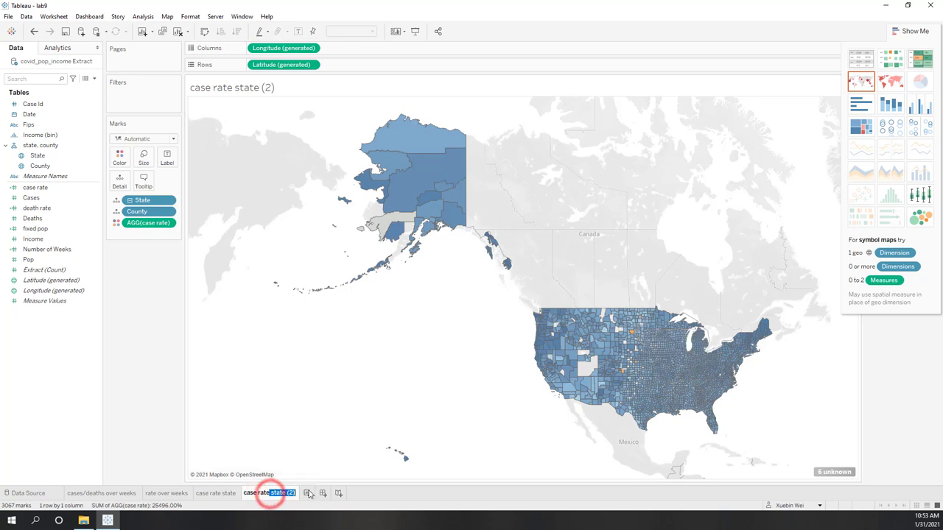
left_click_drag(268, 493, 308, 495)
type("county")
key("Return")
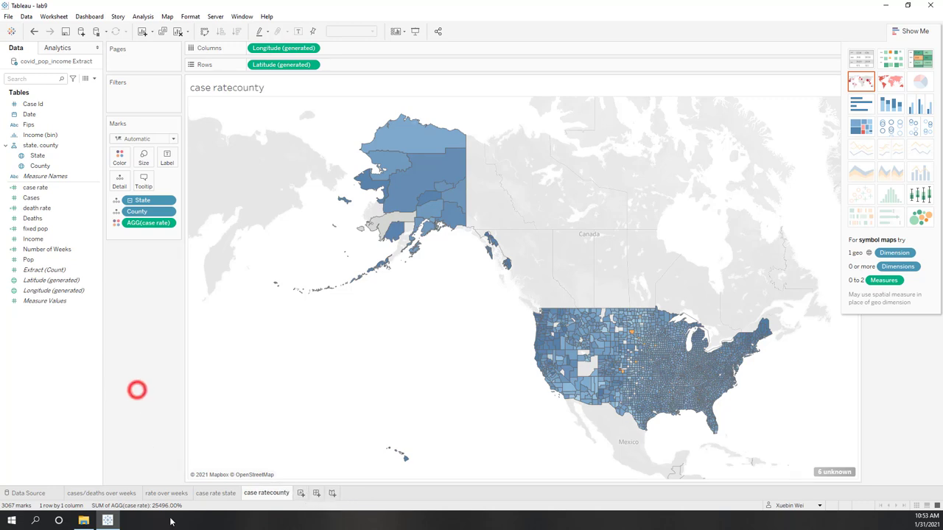
Create a new worksheet with a filled map of death rate by State and name it "death rate state".
left_click(300, 493)
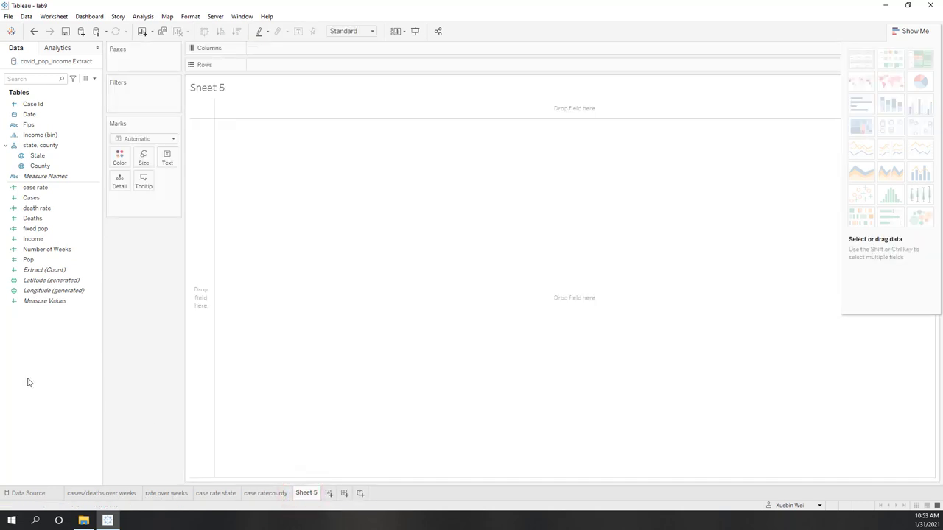
left_click(43, 209)
left_click(38, 156, "ctrl")
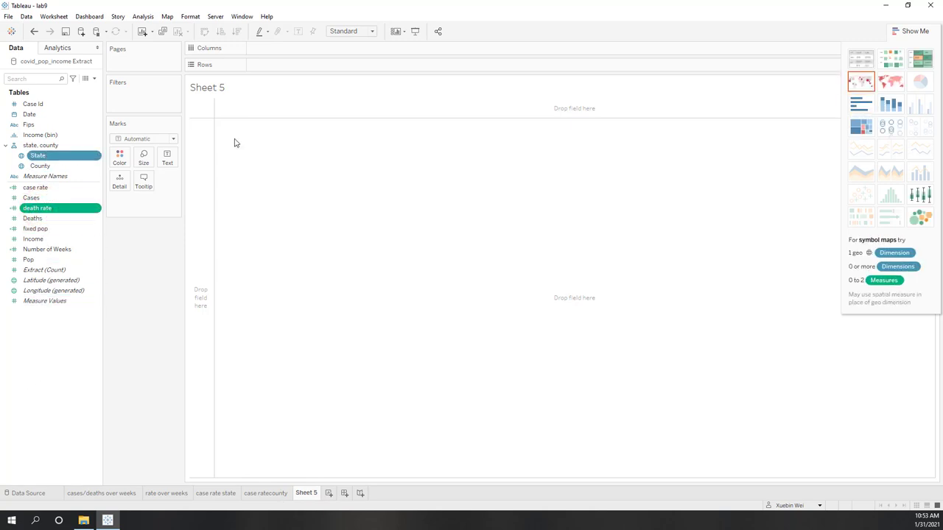
left_click(890, 83)
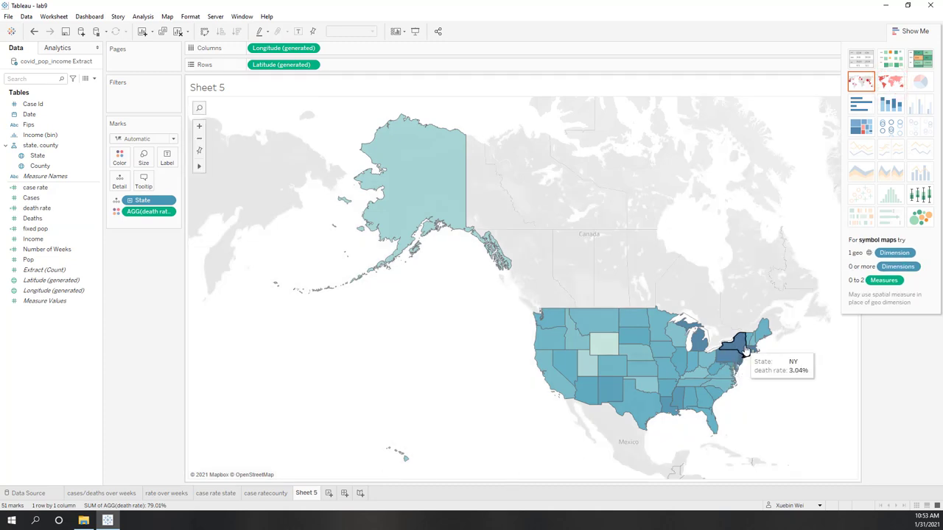
mouse_move(750, 355)
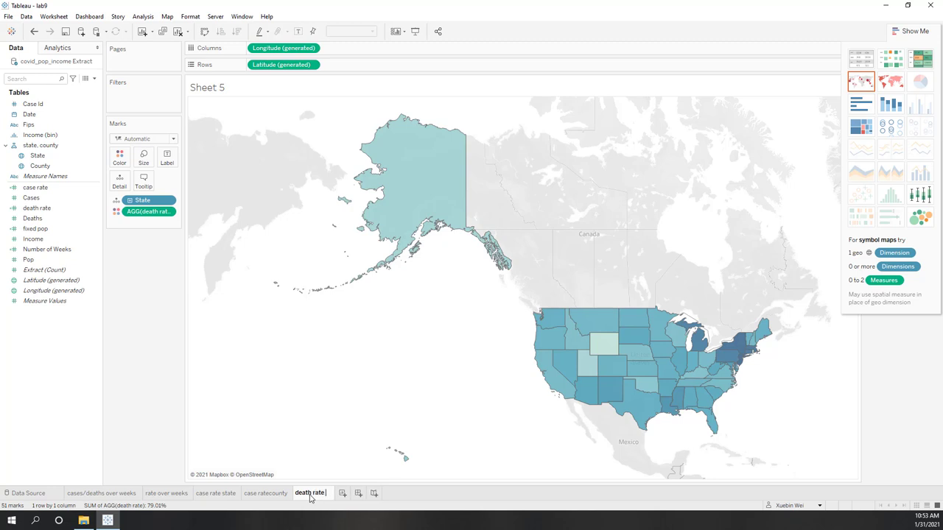
type("te")
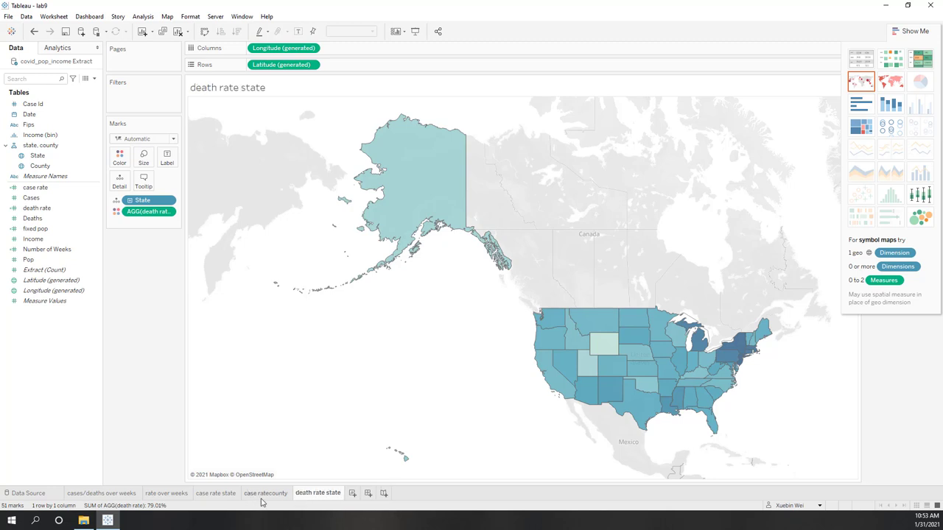
Add the missing space to the county map sheet's name so it reads "case rate county".
left_click(262, 495)
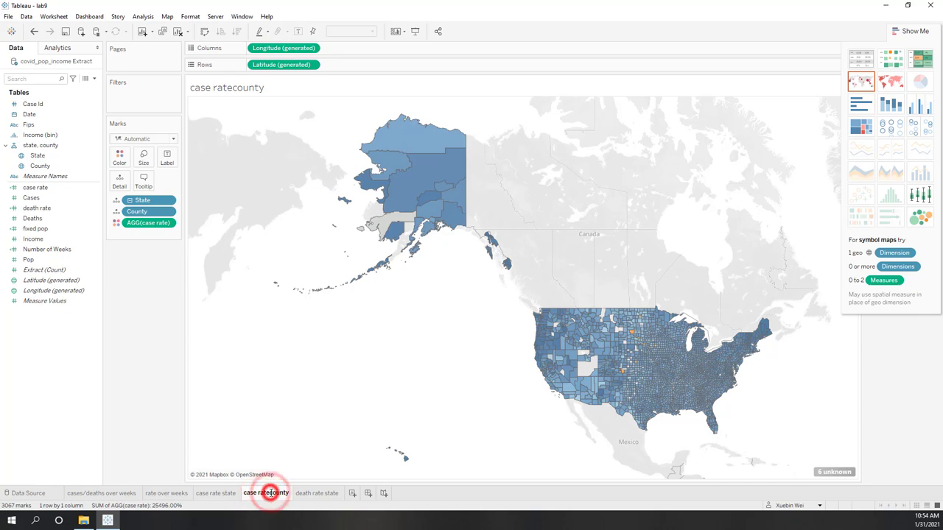
left_click(143, 406)
Duplicate the "death rate state" sheet and drill the copy's map down from State to County.
left_click(319, 493)
right_click(322, 496)
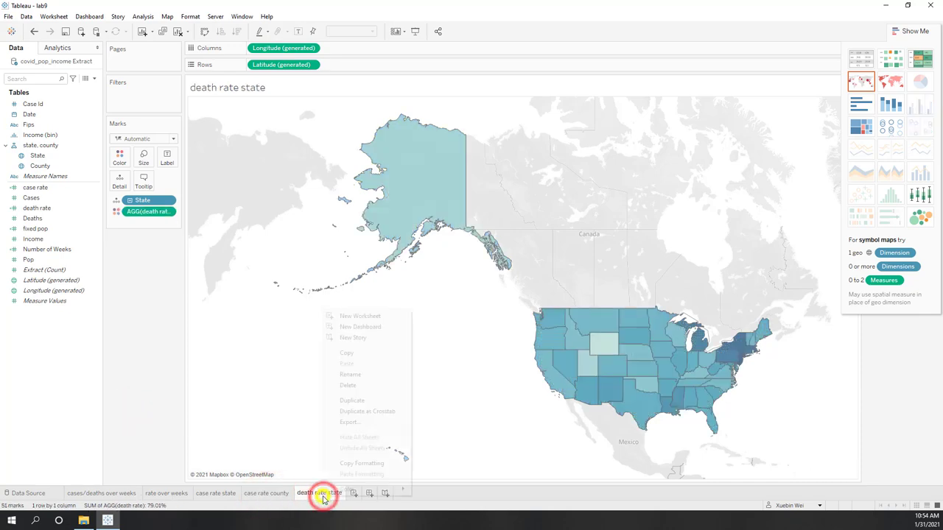
left_click(346, 400)
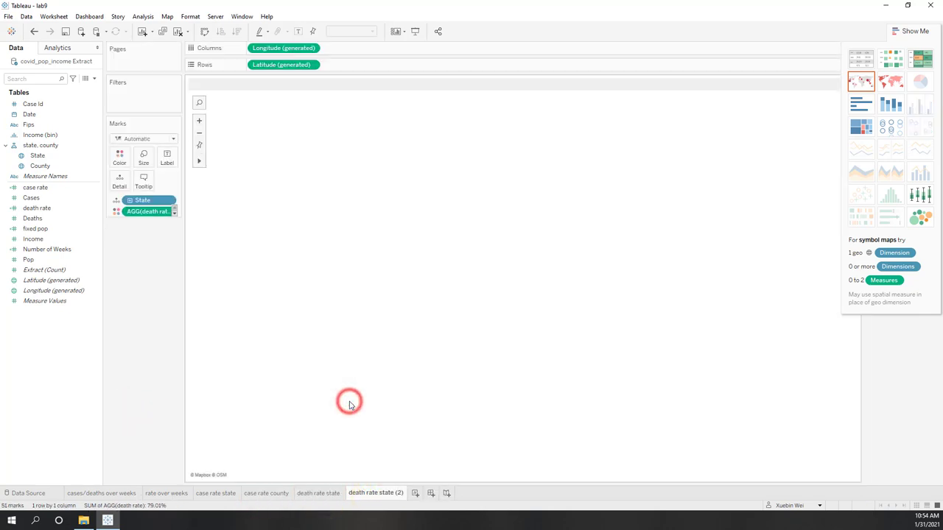
left_click(129, 200)
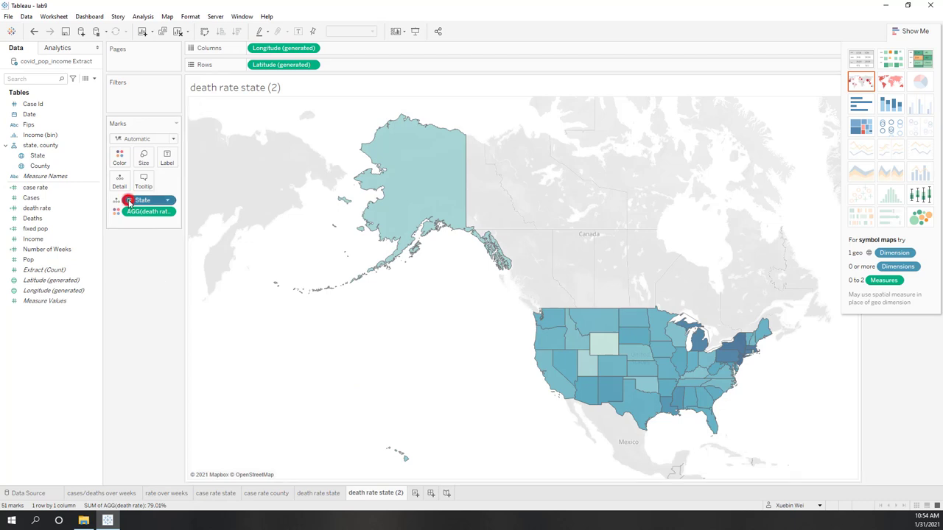
Color the county death rate map with the reversed Orange-Blue Diverging palette.
left_click(119, 157)
left_click(132, 189)
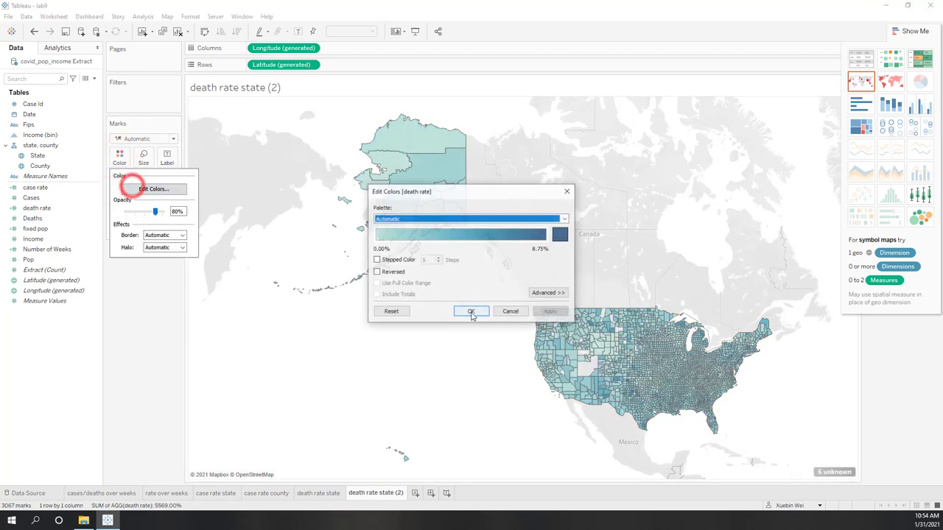
left_click(462, 218)
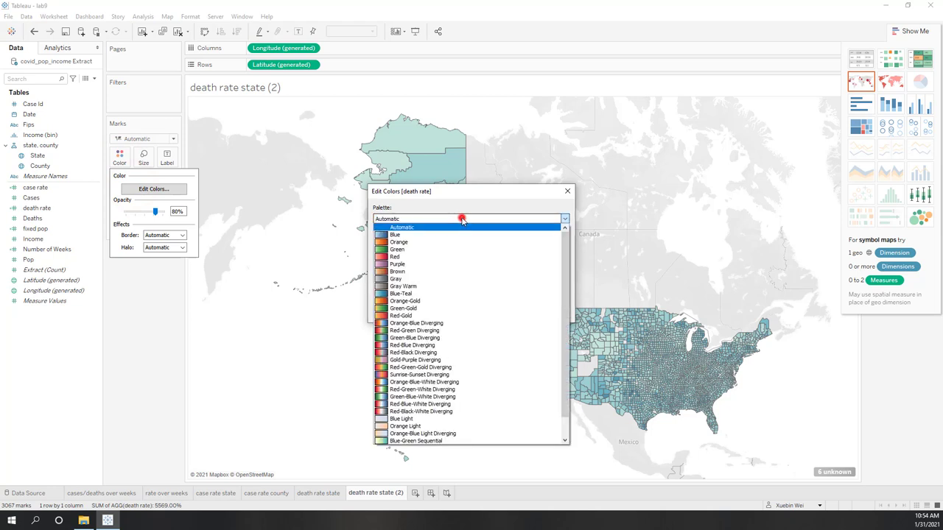
left_click(421, 324)
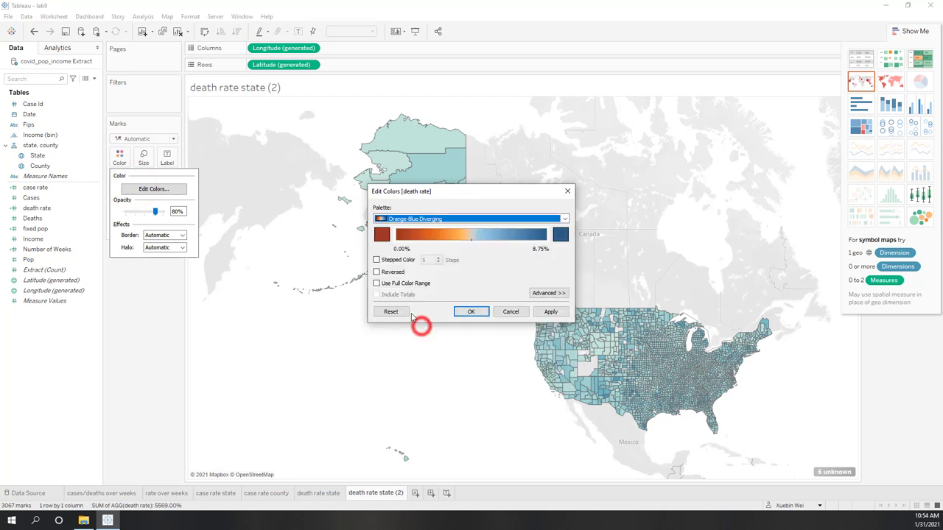
left_click(392, 272)
left_click(478, 313)
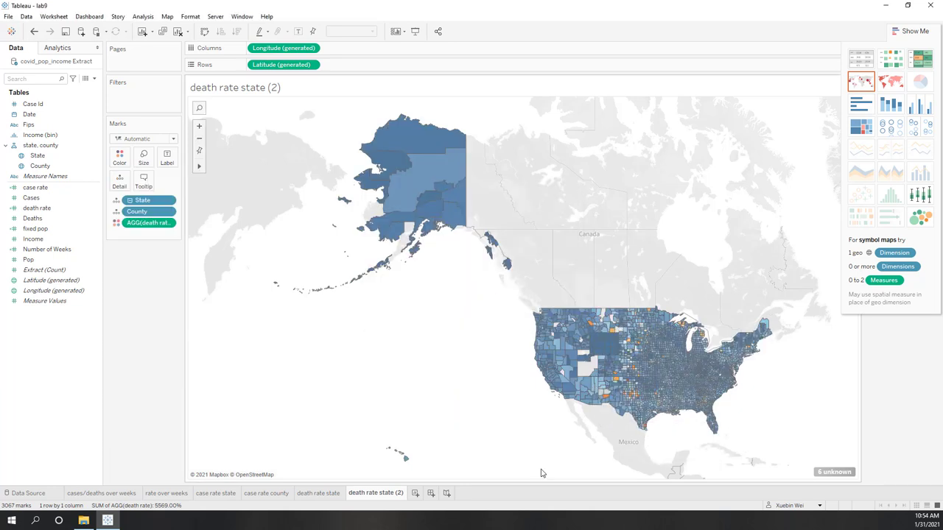
Rename the "death rate state (2)" sheet as "death rate county".
left_click(372, 494)
double_click(374, 493)
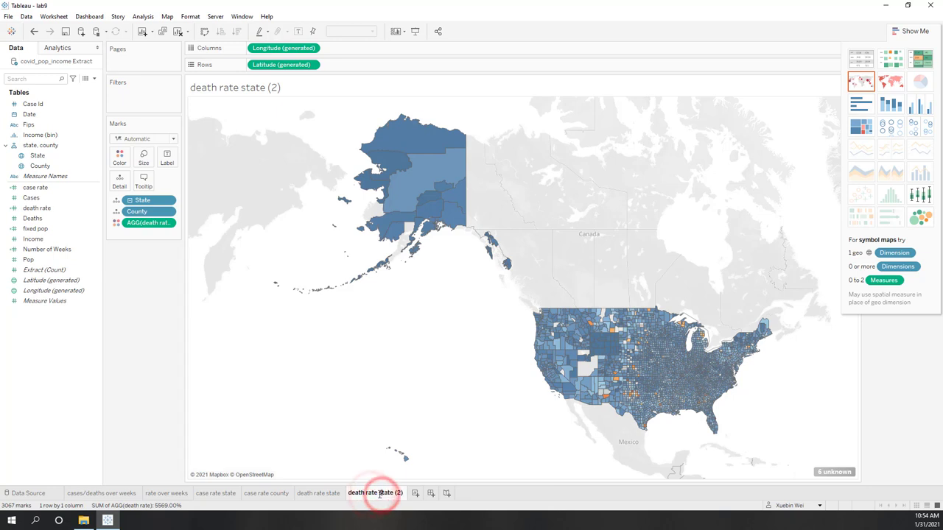
left_click_drag(378, 494, 438, 495)
type("cou")
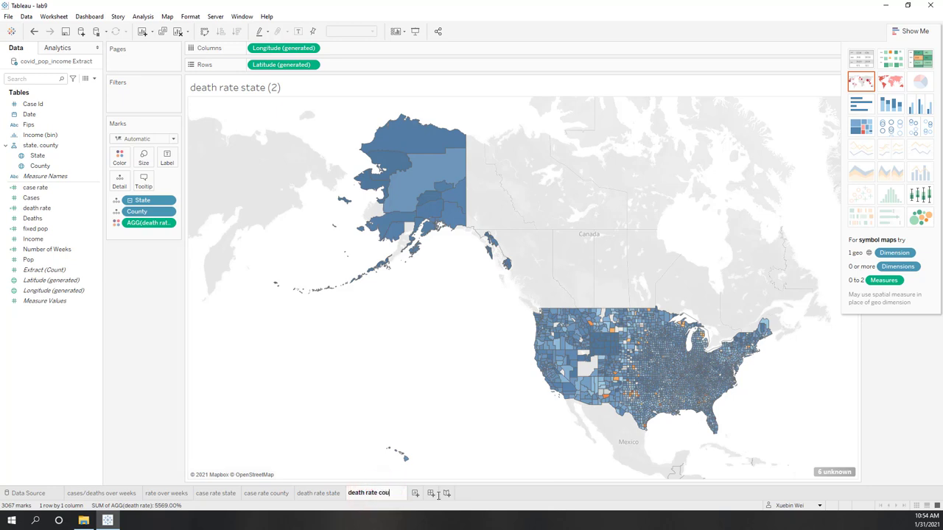
type("nty")
key("Return")
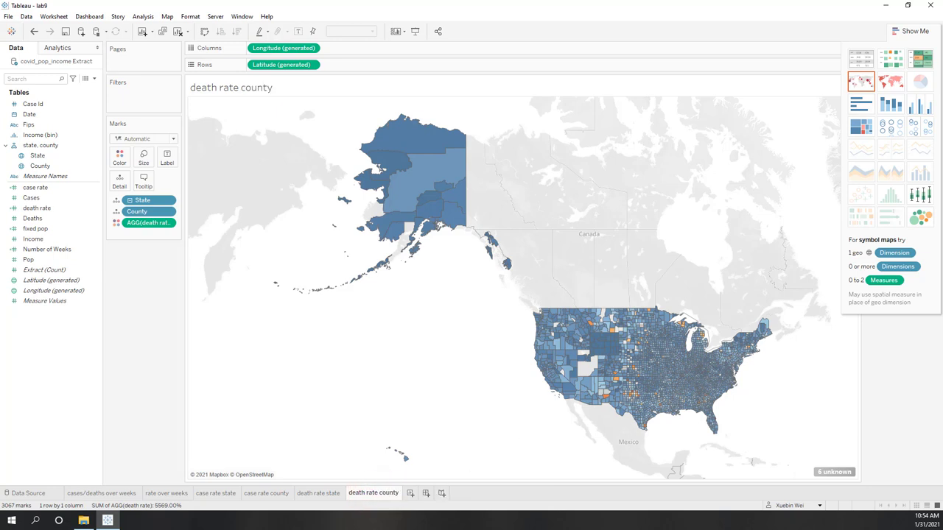
Create a new worksheet with vertical bar charts of Cases and Deaths by Income (bin), one above the other.
left_click(36, 125)
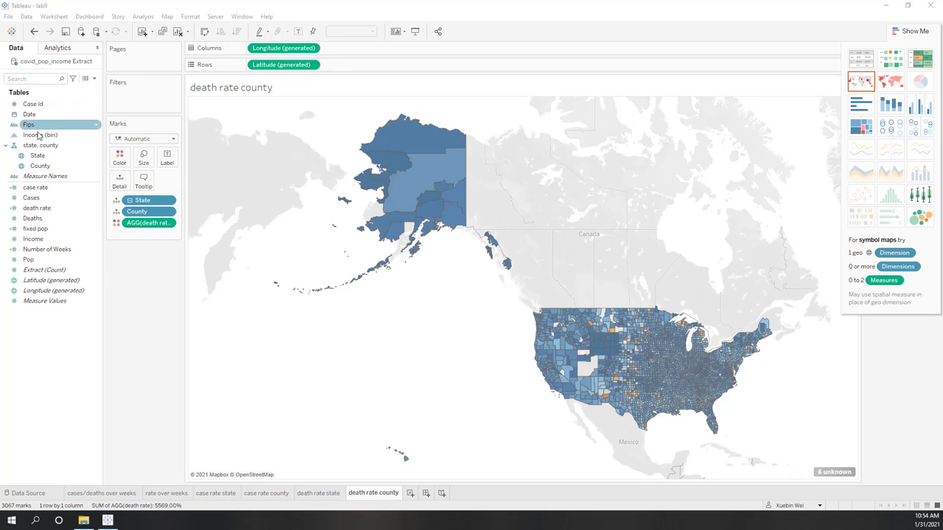
left_click(62, 137)
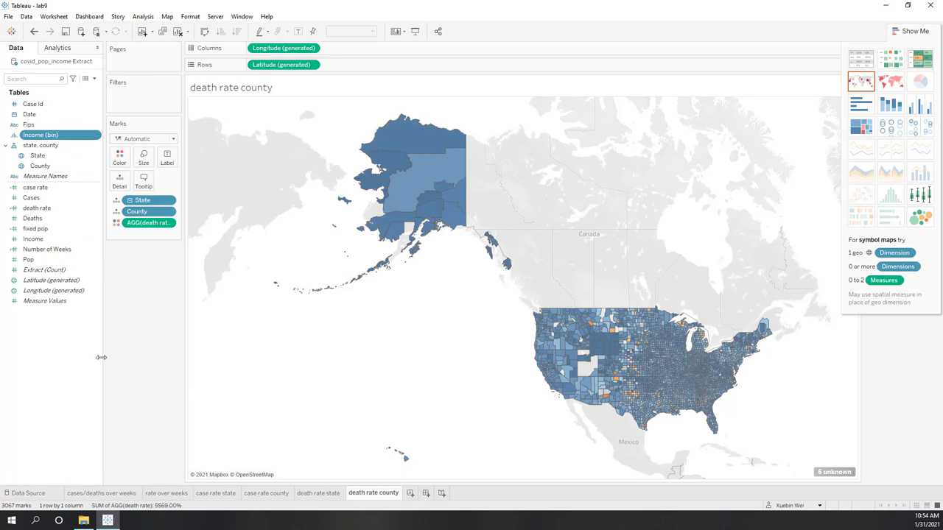
left_click(411, 493)
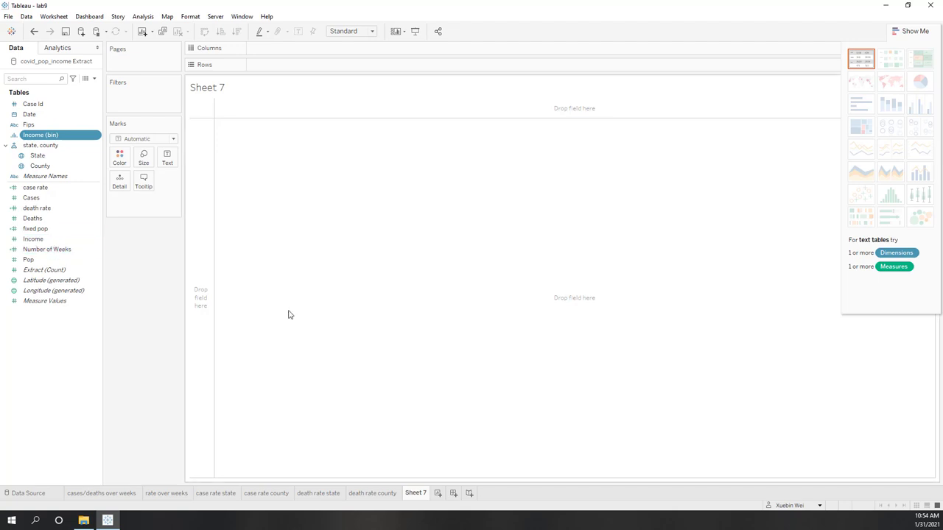
left_click(45, 199, "ctrl")
left_click(860, 104)
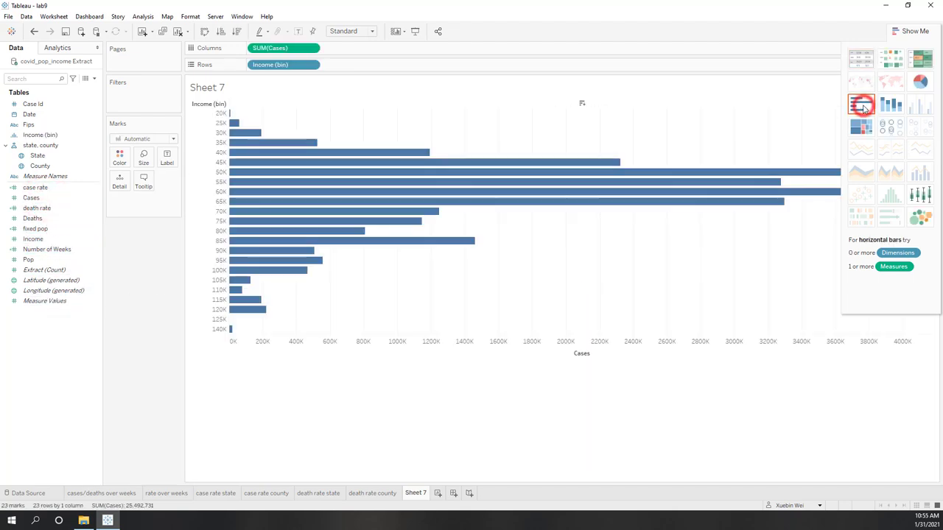
left_click(205, 31)
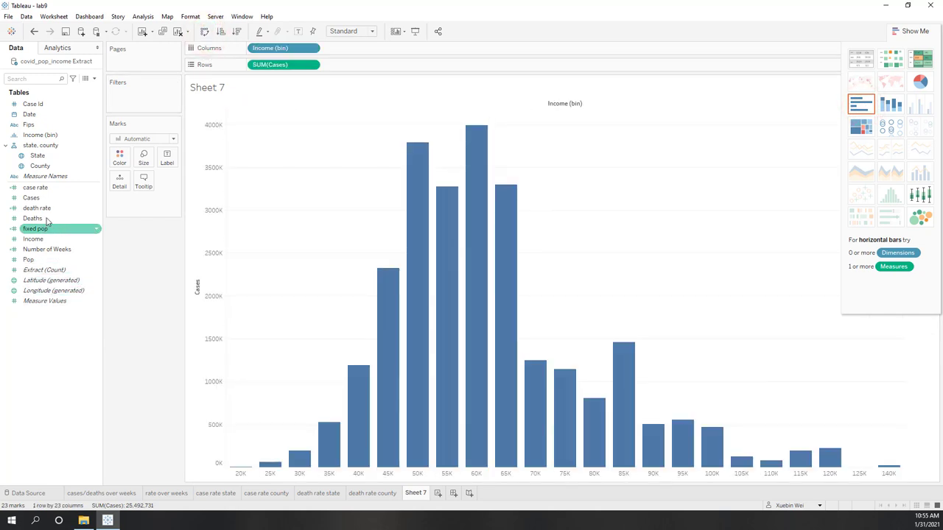
left_click_drag(45, 215, 354, 64)
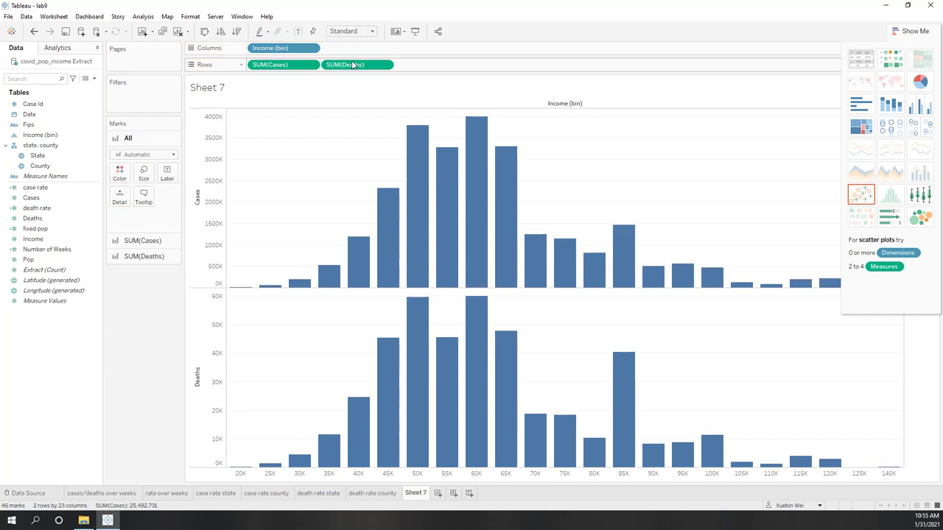
left_click(914, 31)
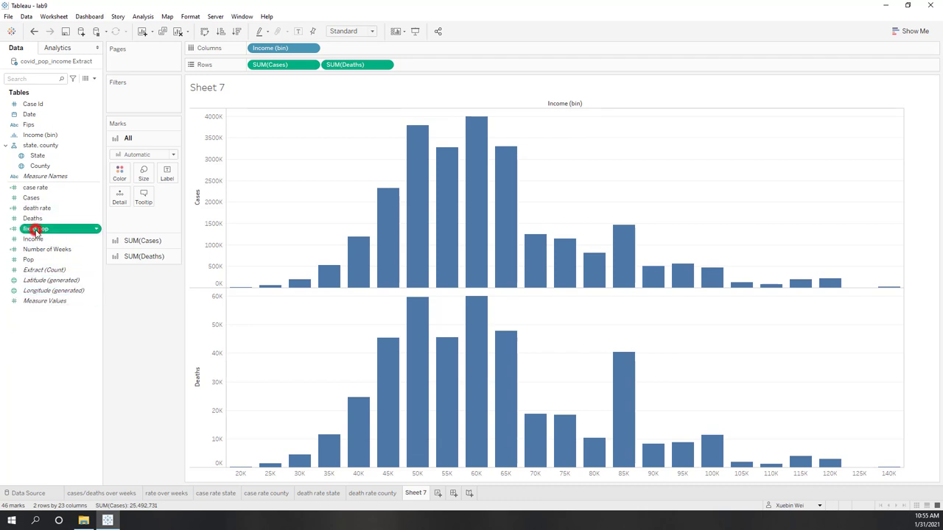
Color the bars of both income charts by fixed pop, compare the tallest bars, and name the sheet "income range".
left_click_drag(34, 229, 128, 142)
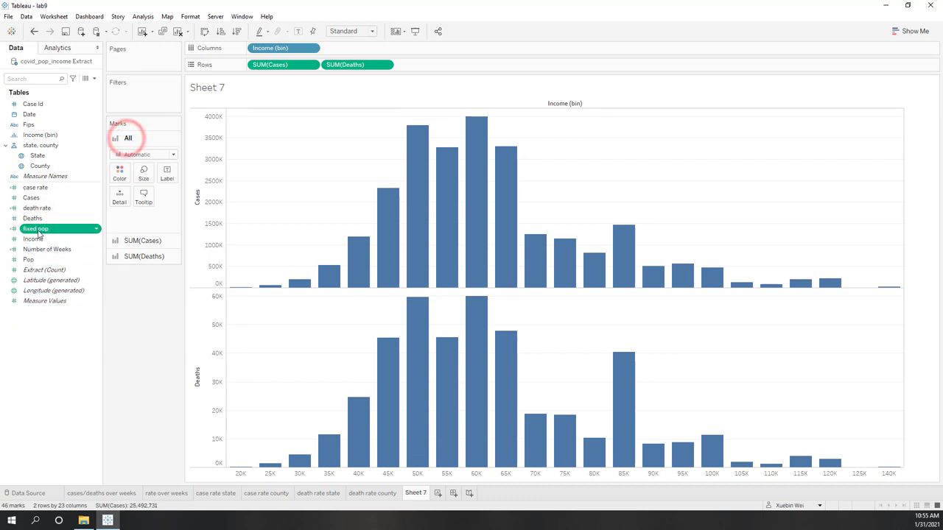
mouse_move(34, 229)
left_mouse_down()
mouse_move(116, 193)
mouse_move(126, 174)
left_mouse_up()
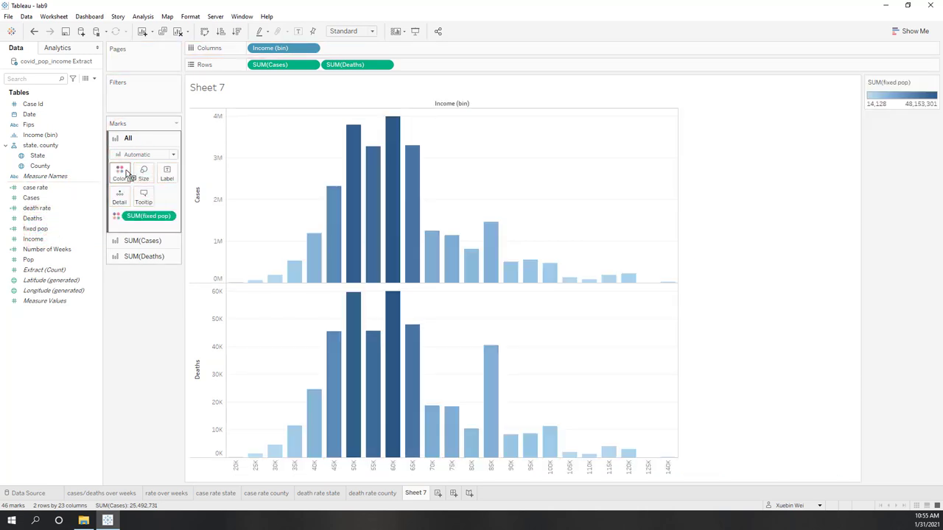
mouse_move(394, 313)
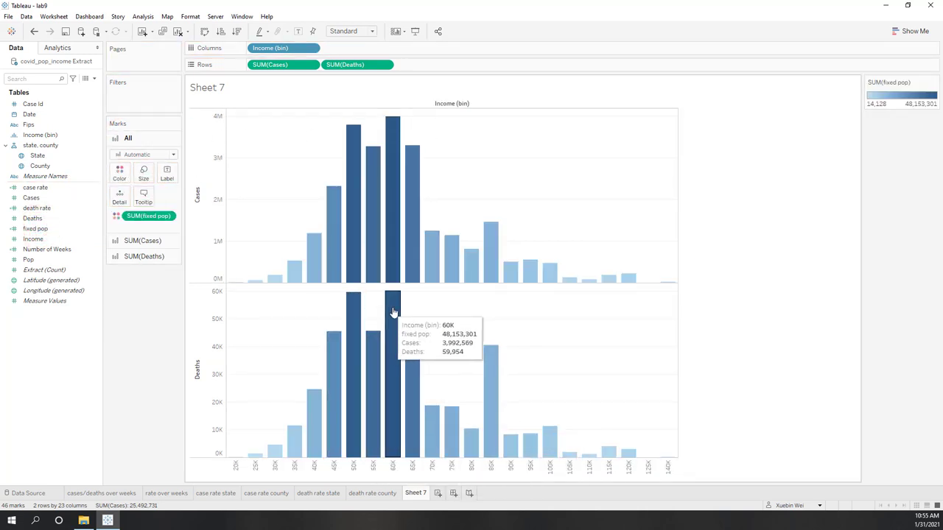
mouse_move(373, 389)
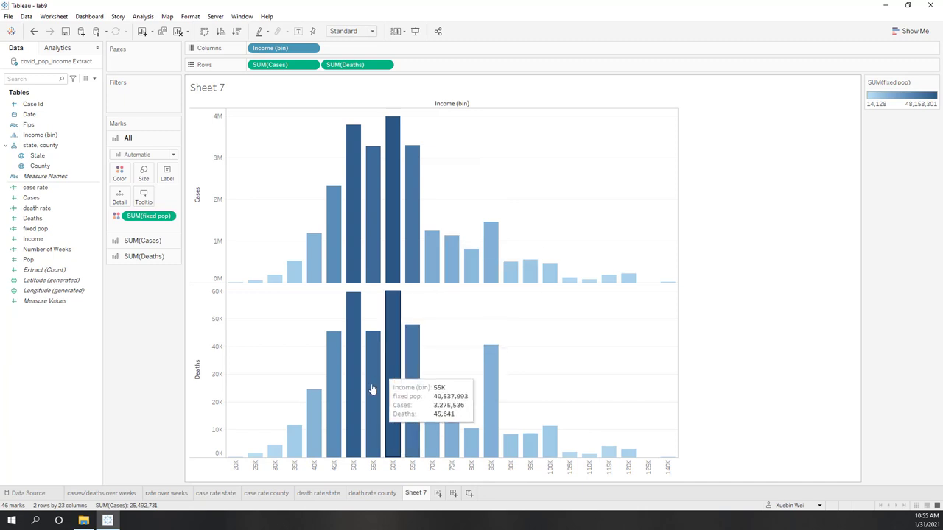
mouse_move(398, 136)
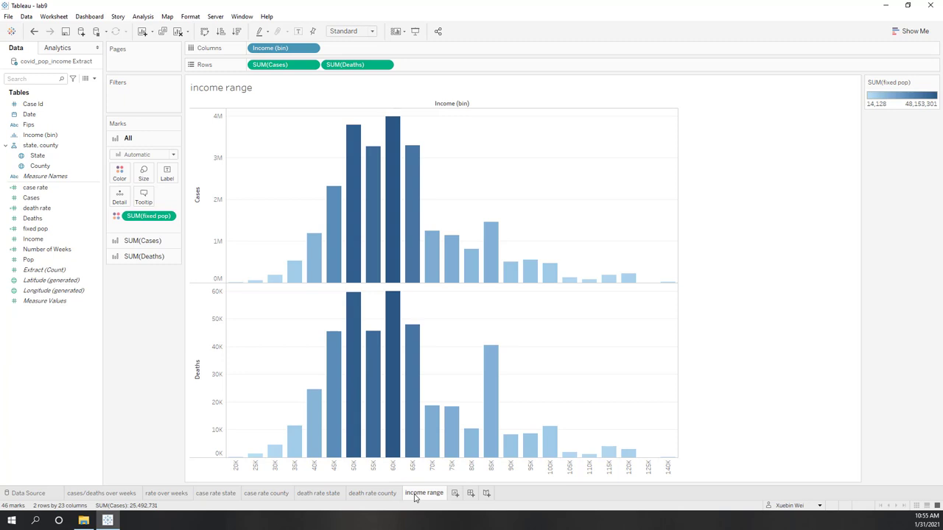
Create a new worksheet with a scatter plot of Income against case rate.
left_click(455, 494)
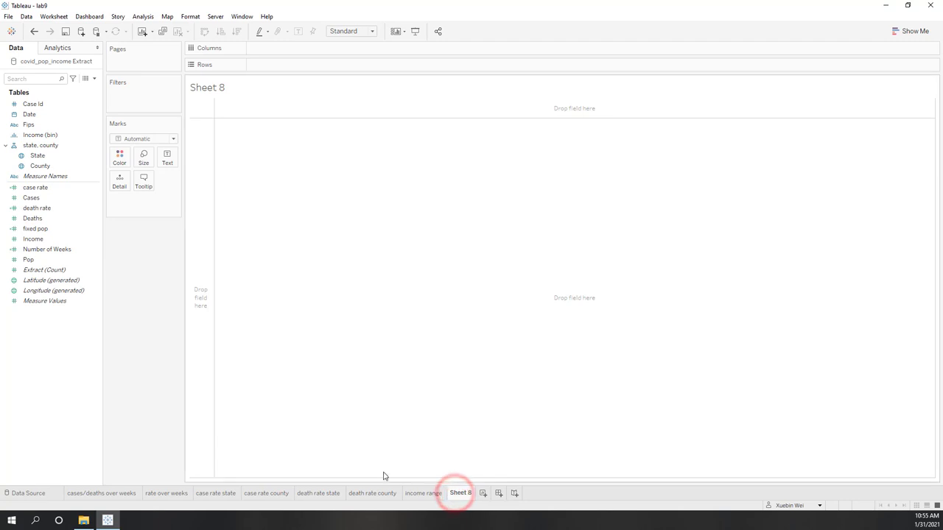
left_click(50, 241)
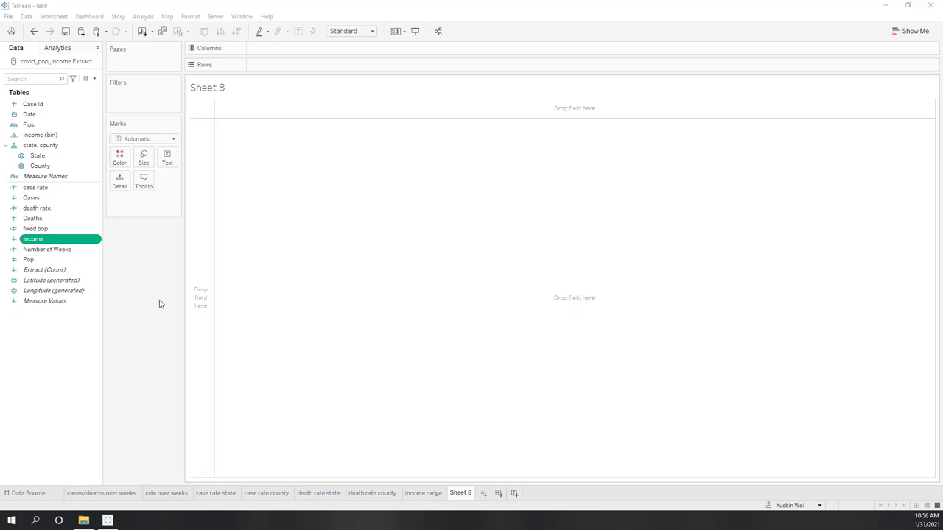
left_click(35, 188, "ctrl")
left_click(44, 210, "ctrl")
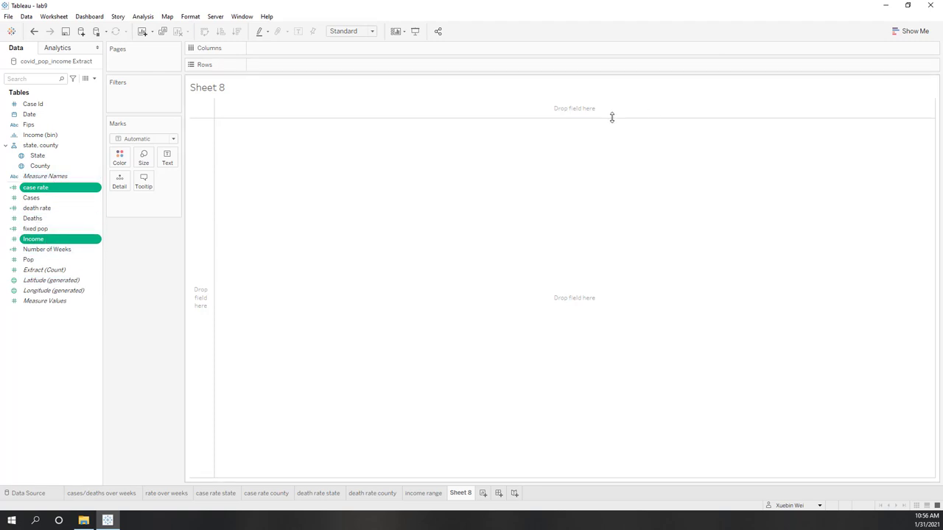
left_click(912, 31)
left_click(860, 193)
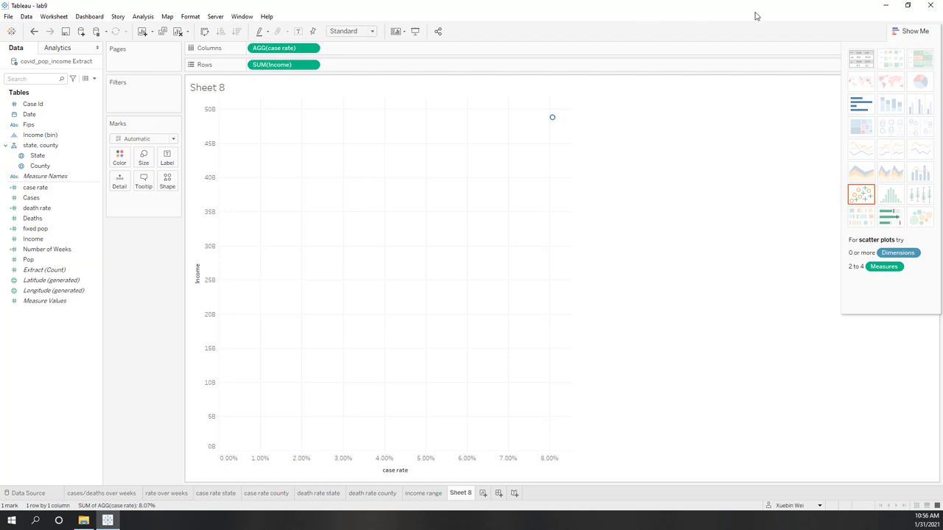
left_click(912, 35)
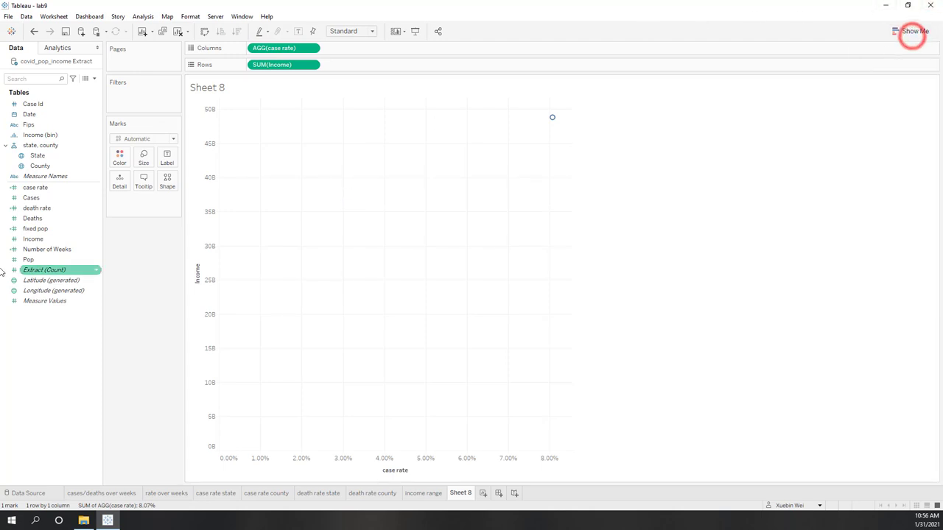
Swap the scatter plot's axes so Income is horizontal, and change the Income aggregation to Median.
left_click(201, 33)
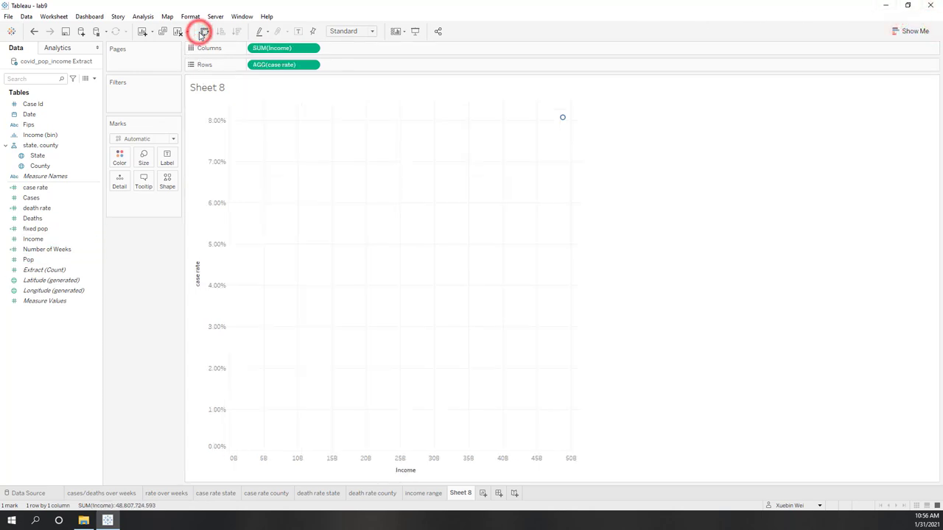
left_click(310, 49)
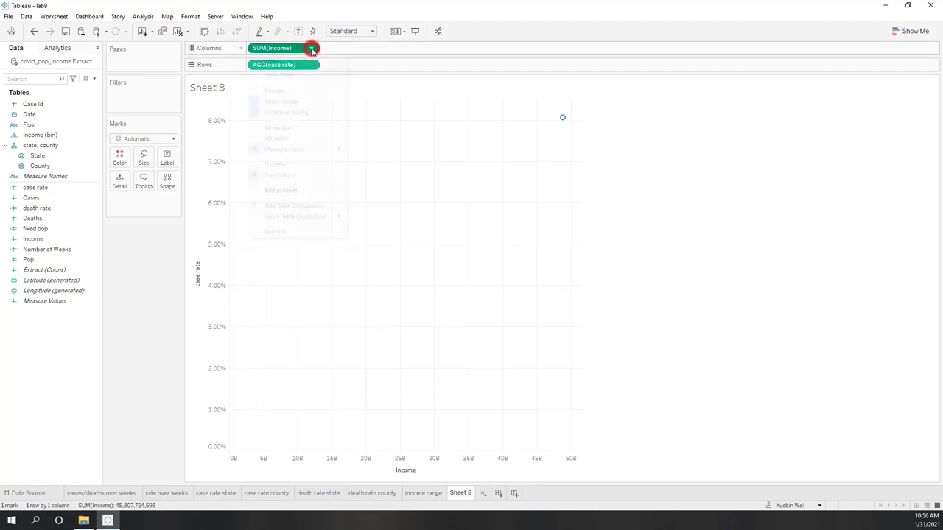
mouse_move(302, 151)
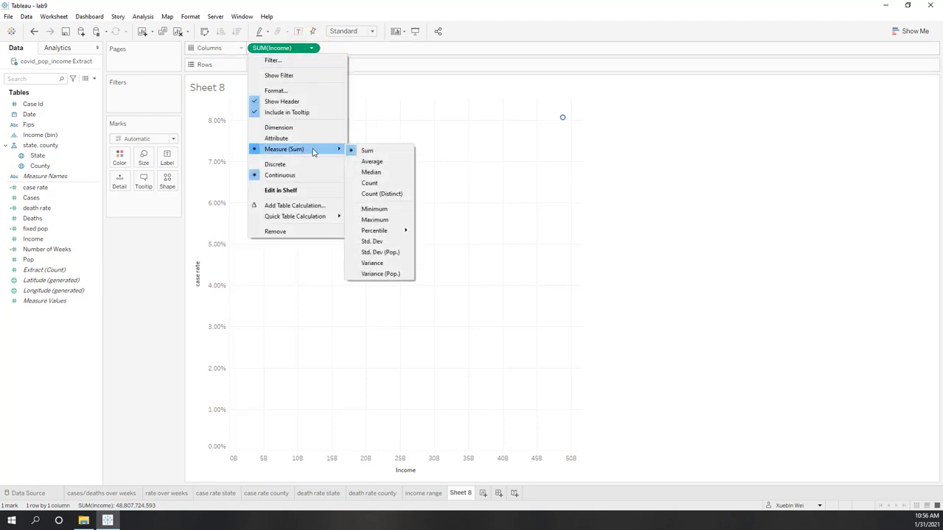
left_click(372, 172)
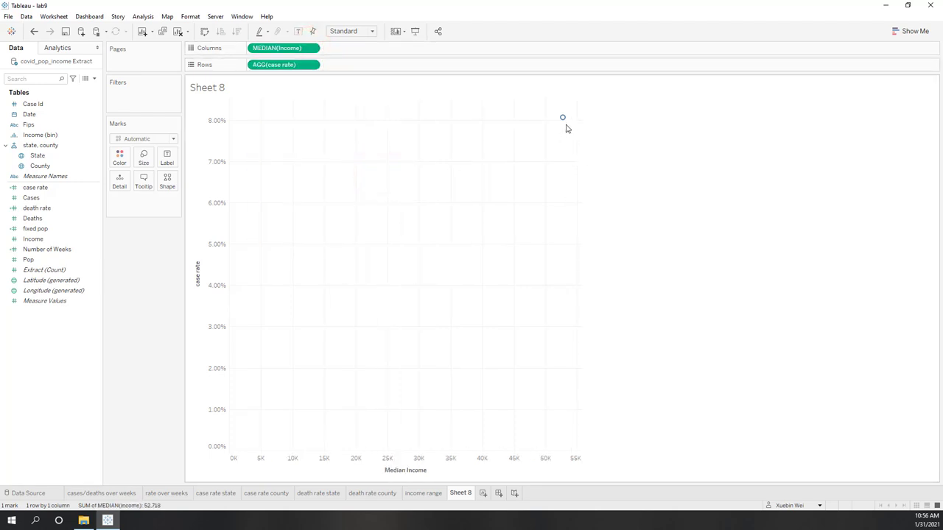
Break the scatter plot down to one mark per State and inspect the mark with the highest median income.
mouse_move(566, 124)
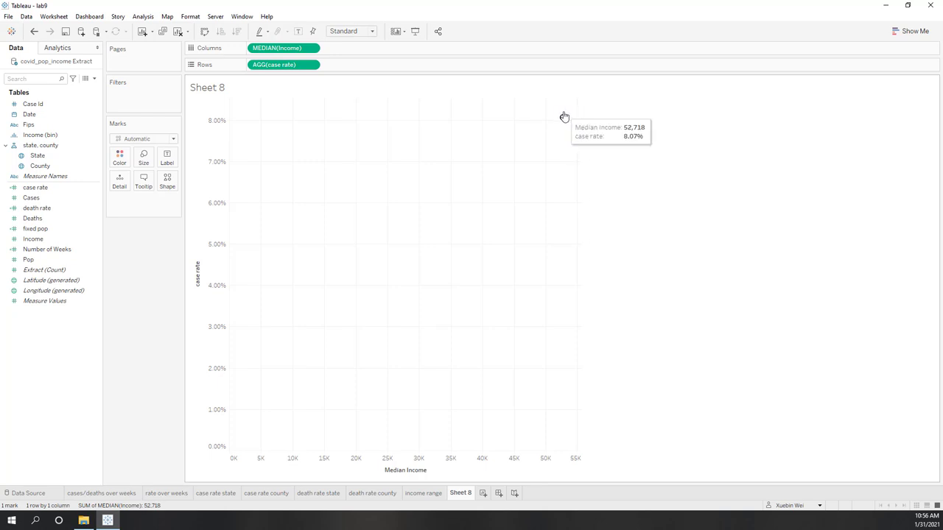
left_click_drag(37, 155, 122, 182)
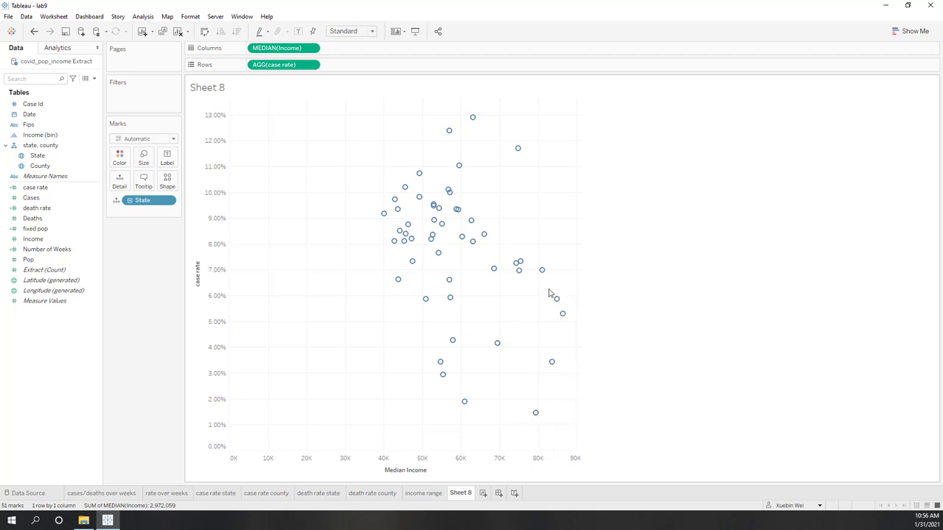
mouse_move(563, 316)
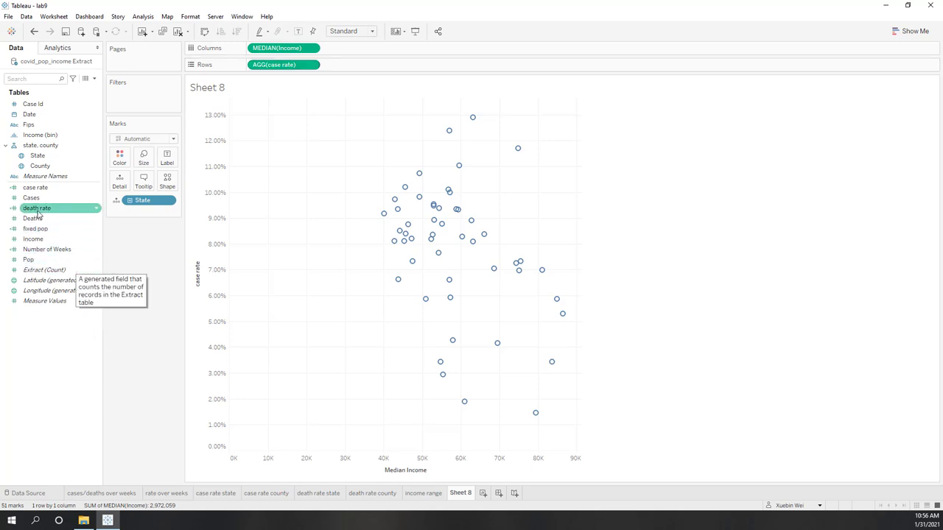
Try adding death rate to the rows beside case rate, and remove it again.
left_click_drag(38, 214, 379, 66)
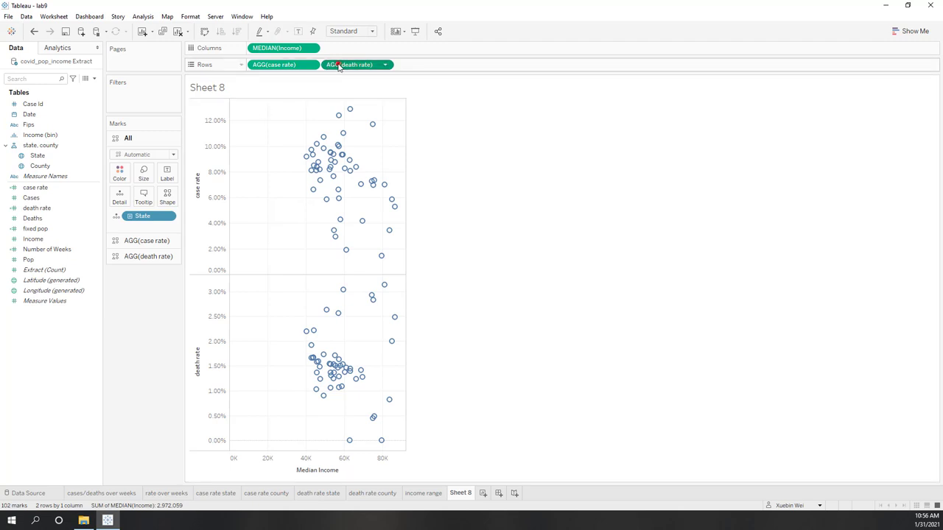
left_click_drag(338, 64, 72, 357)
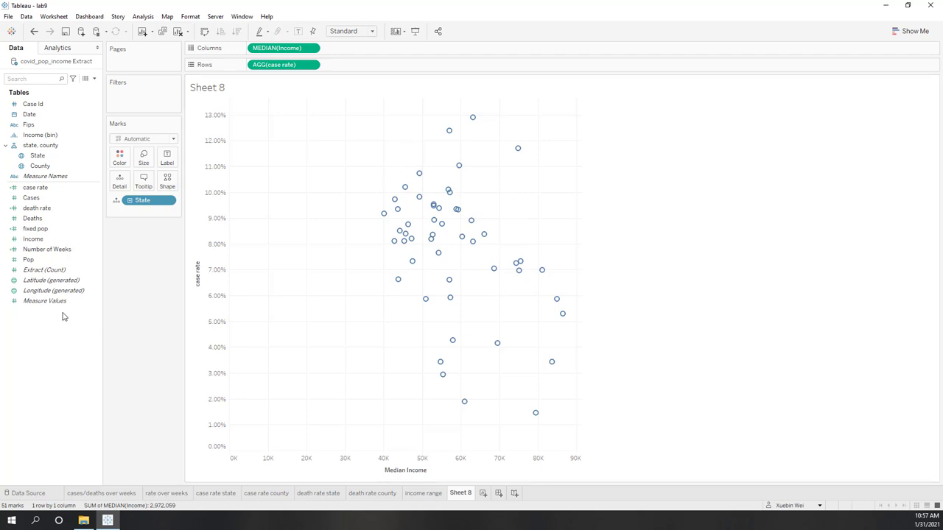
Add table-wide reference lines on both axes, setting the MEDIAN(Income) line to Median with no recalculated line for highlighted points.
left_click(62, 52)
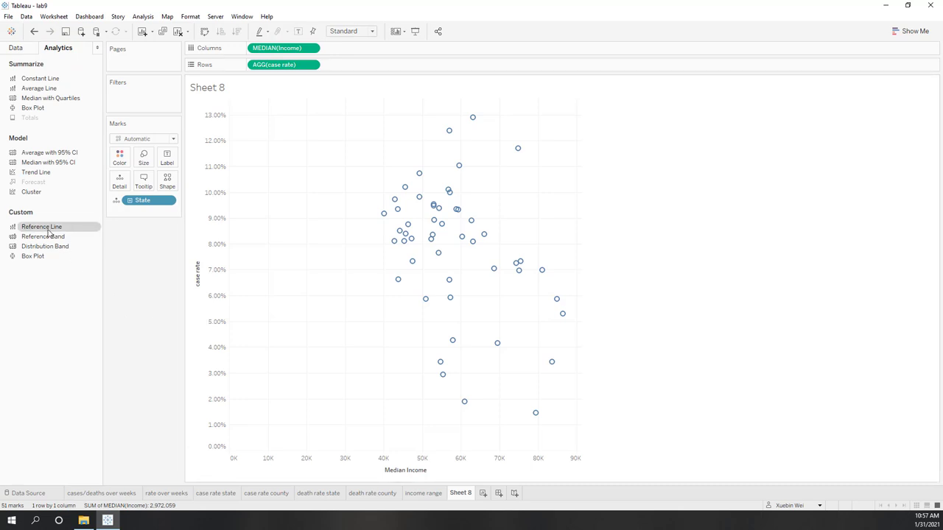
left_click_drag(46, 230, 280, 124)
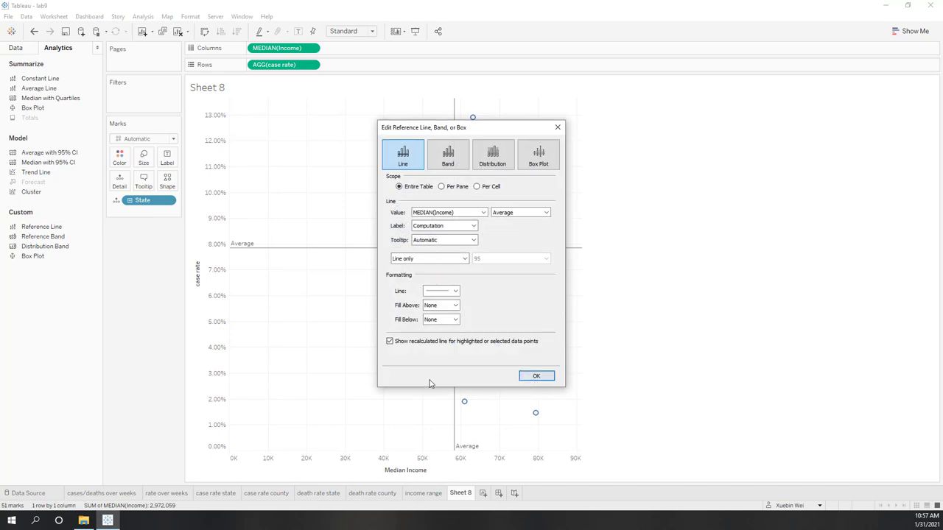
left_click(509, 212)
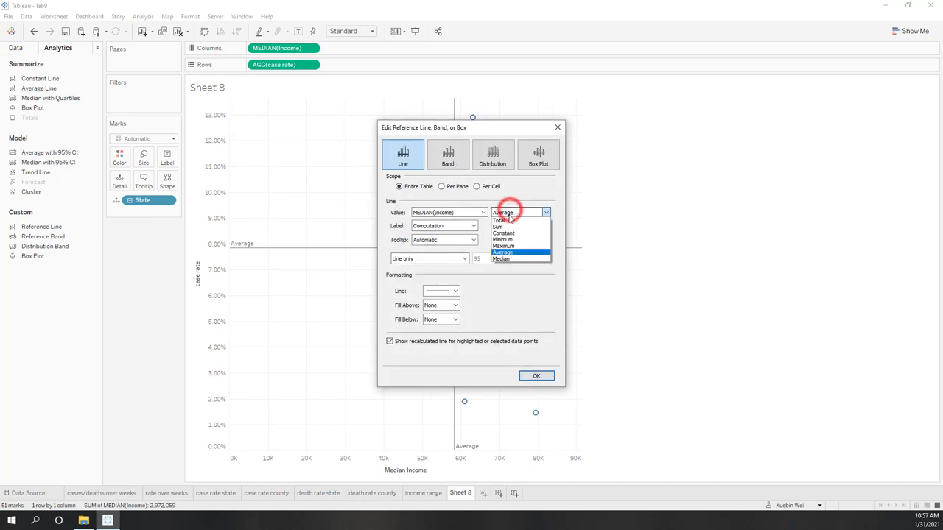
left_click(505, 259)
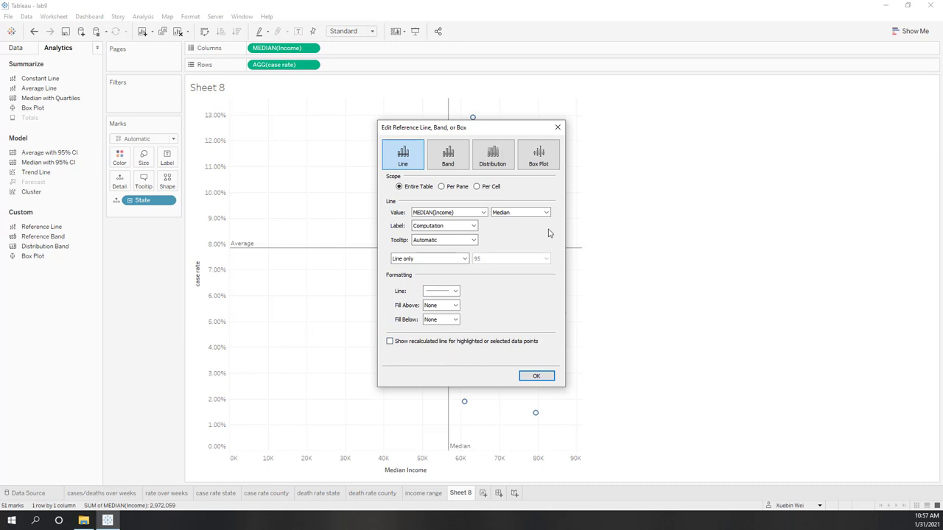
Give the income reference line the custom label "<Computation> <Field Name>: <Value>" and apply its settings.
left_click(436, 227)
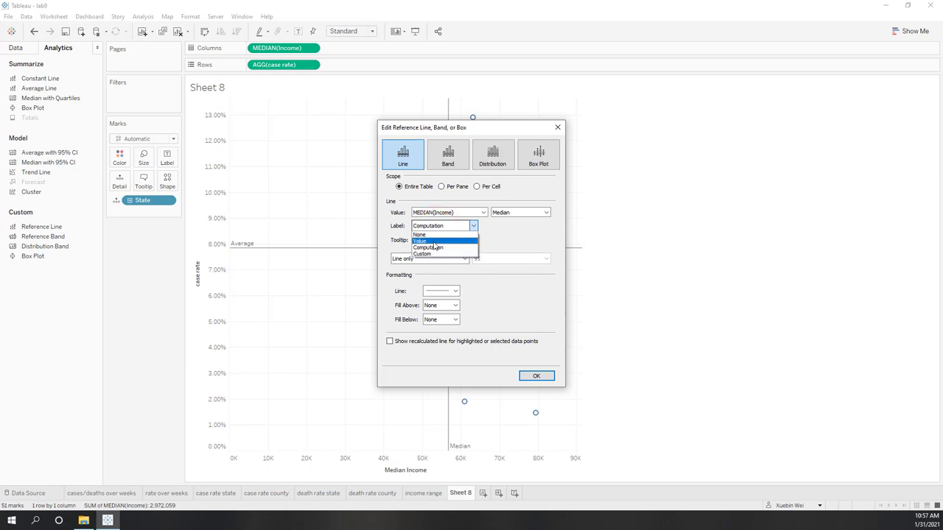
left_click(521, 319)
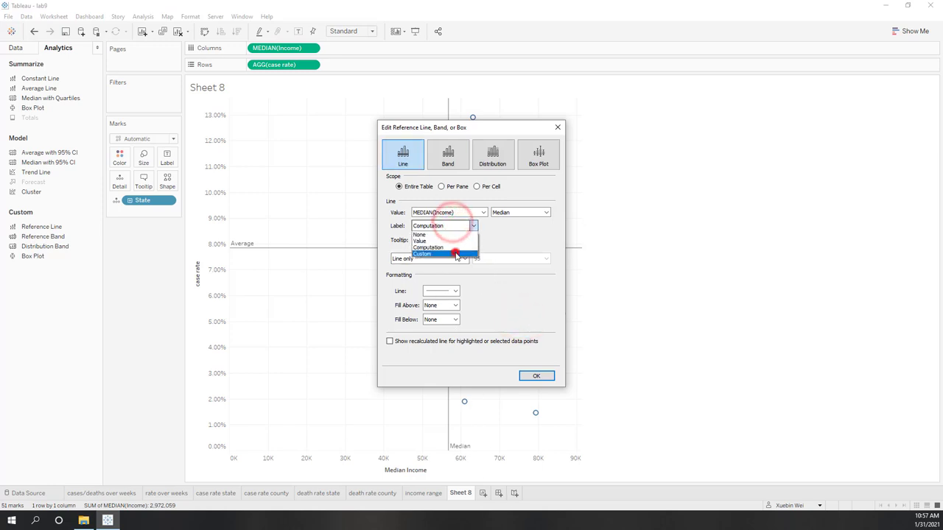
left_click(455, 252)
left_click(546, 228)
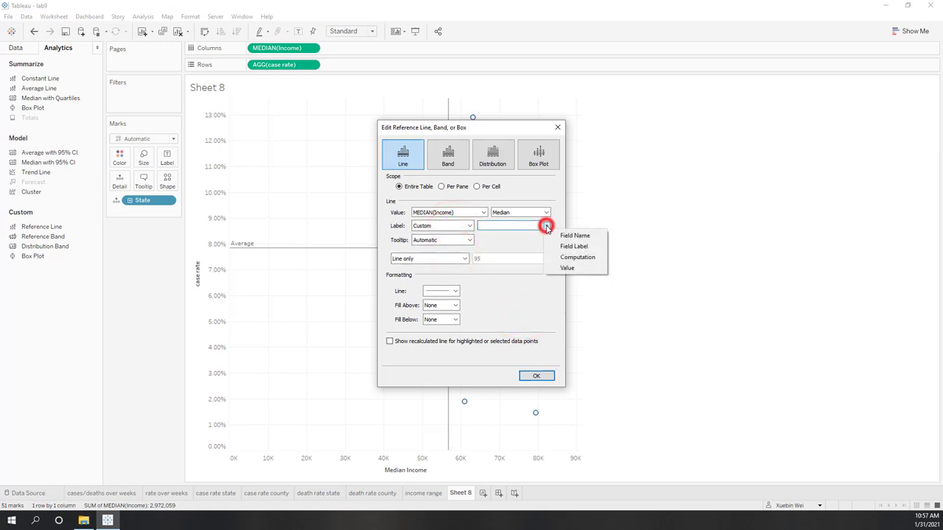
left_click(557, 255)
type(":")
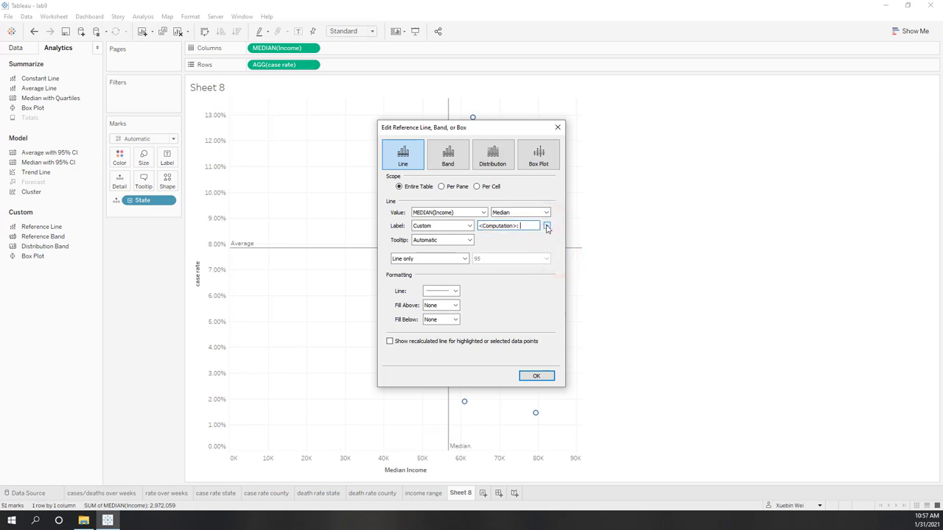
left_click(547, 228)
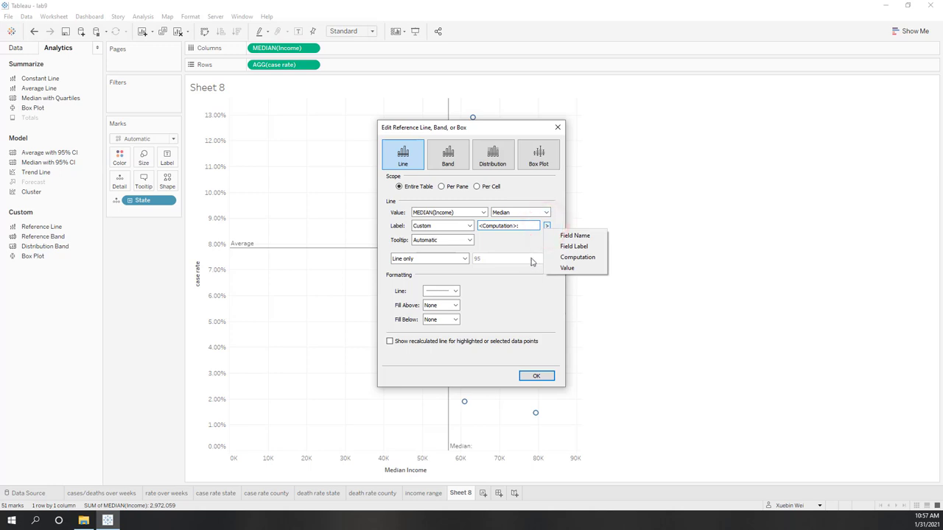
left_click(554, 267)
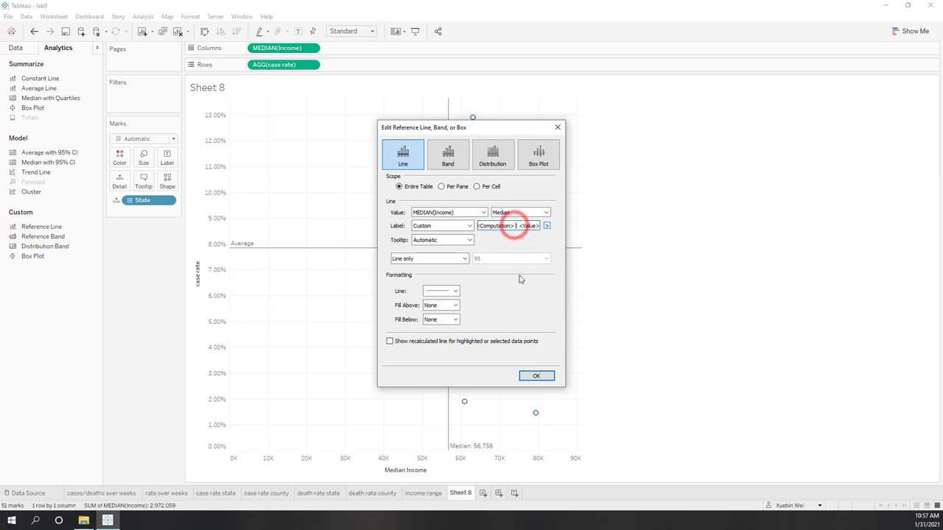
left_click(547, 226)
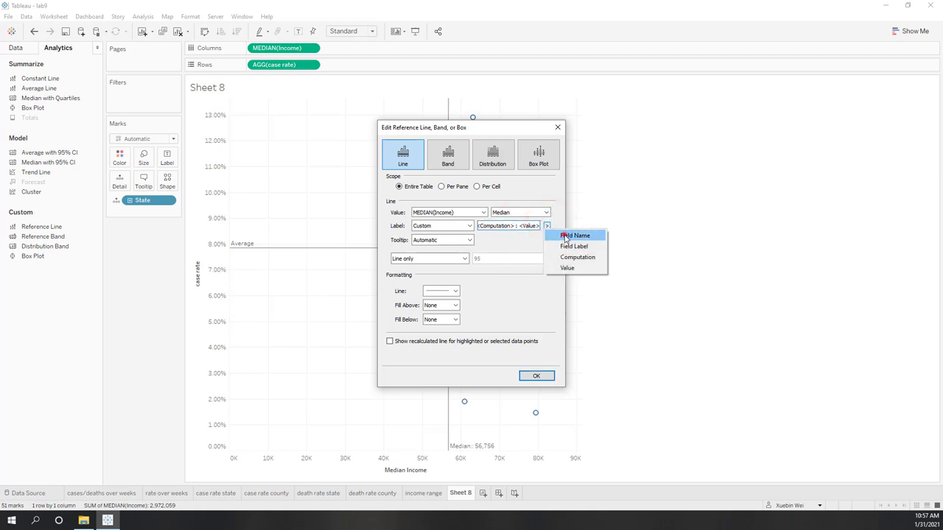
left_click(555, 236)
left_click(536, 377)
left_click(724, 373)
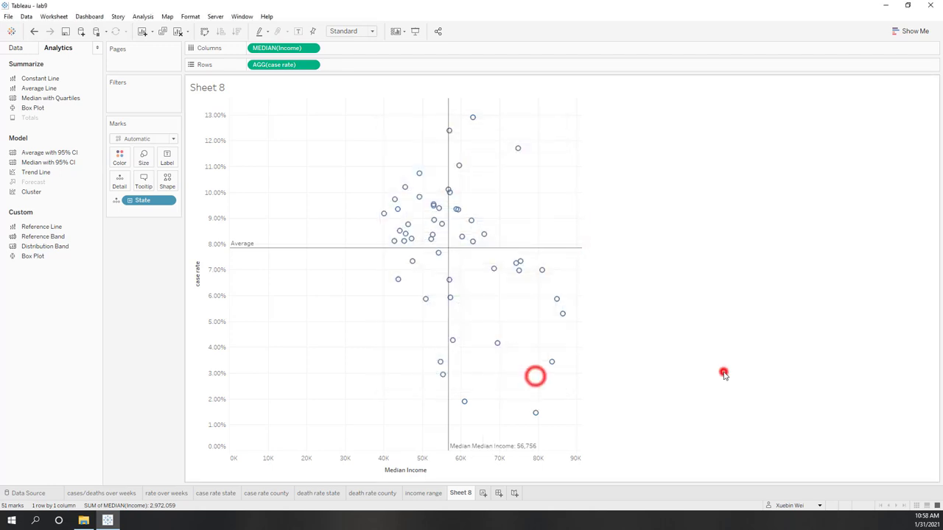
Edit the case rate reference line to use Median and turn off the recalculated line for highlighted or selected points.
left_click(259, 247)
right_click(259, 247)
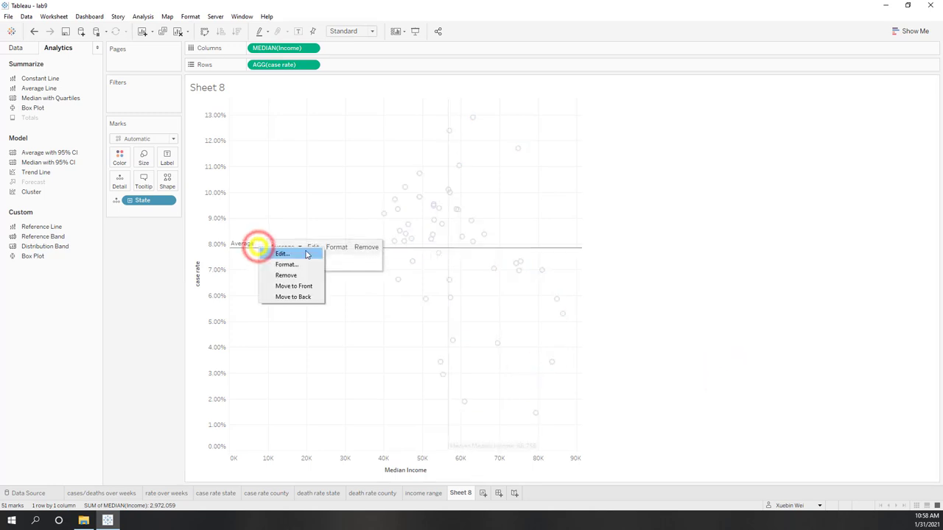
left_click(295, 252)
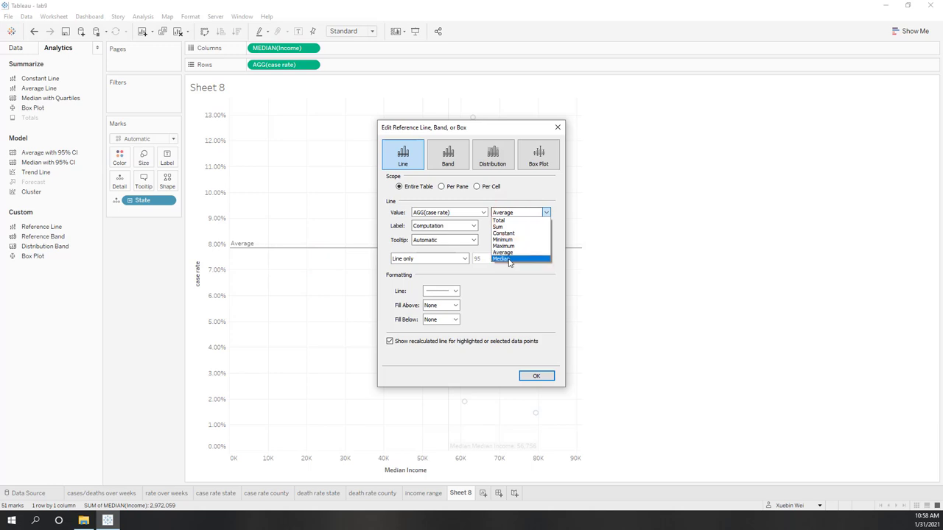
left_click(509, 259)
left_click(389, 341)
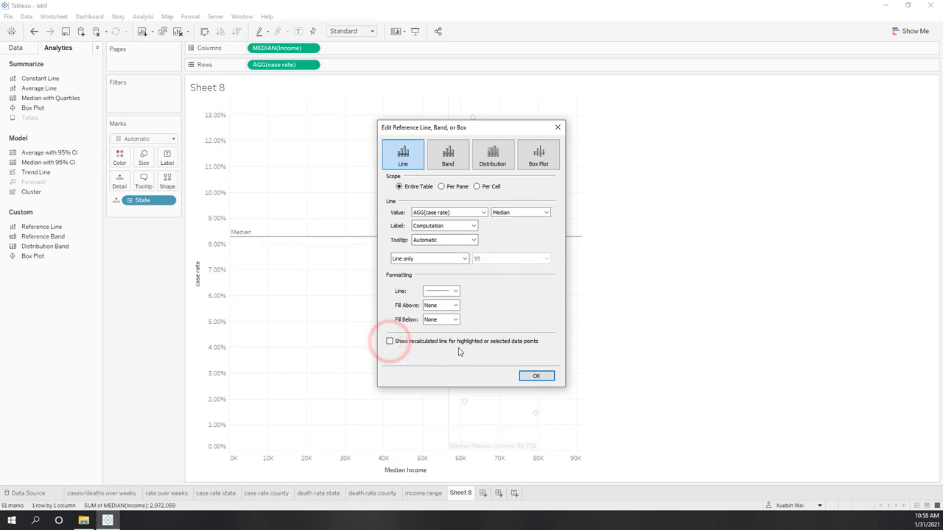
Give the case rate reference line the custom label "<Computation> <Field Name>: <Value>" and apply its settings.
left_click(444, 226)
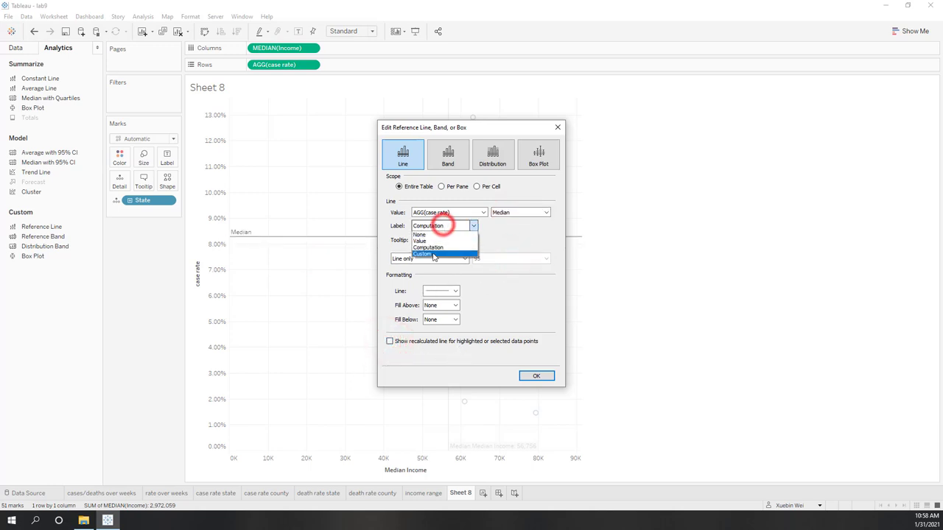
left_click(434, 252)
left_click(548, 226)
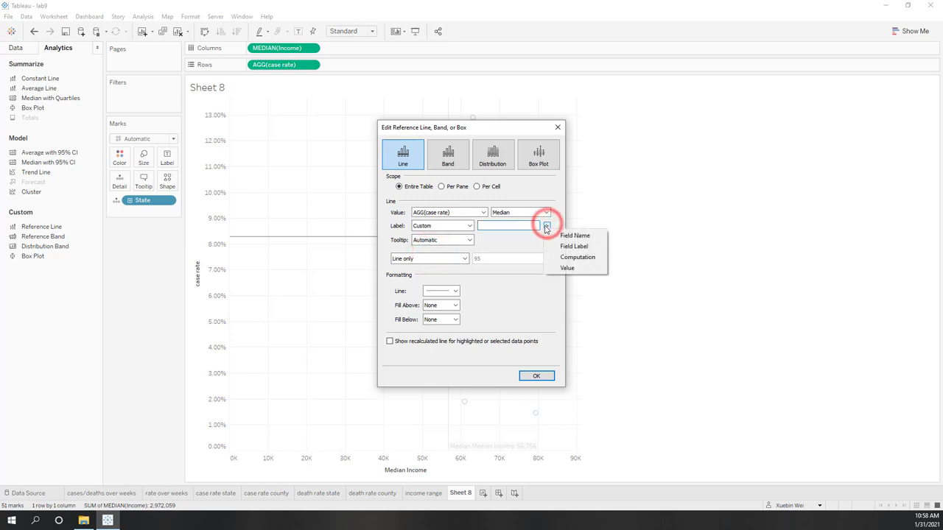
left_click(566, 257)
left_click(547, 226)
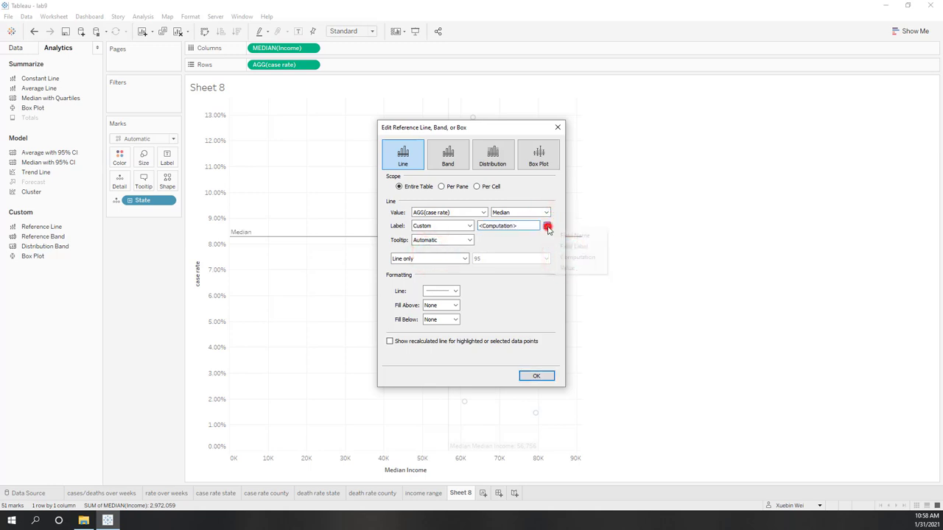
left_click(558, 235)
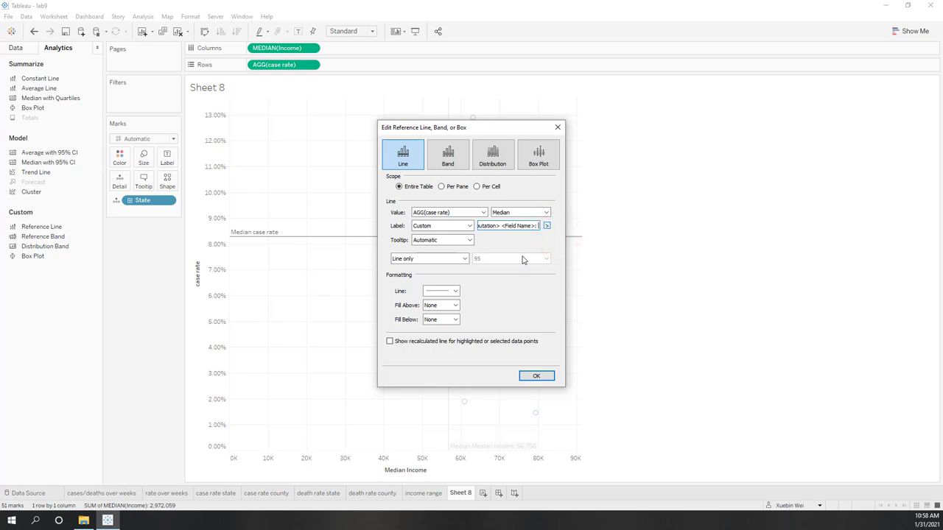
left_click(548, 226)
left_click(566, 268)
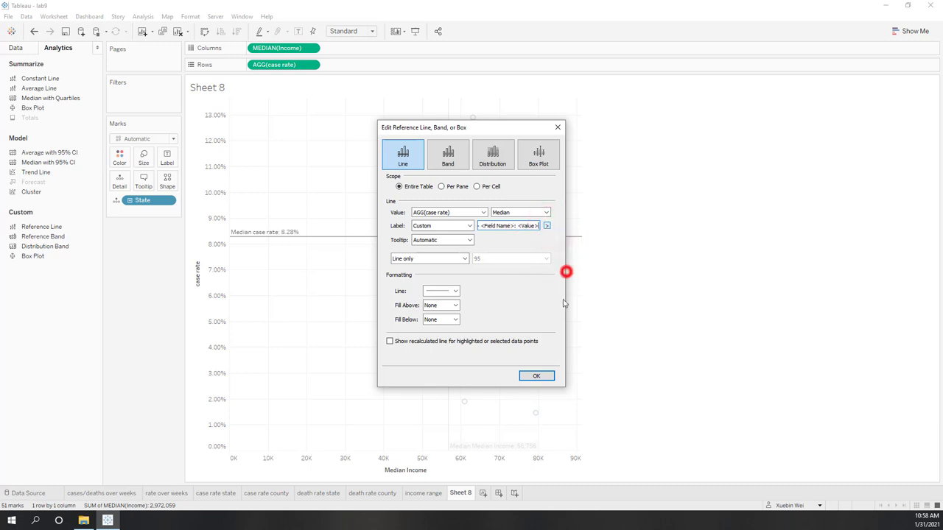
left_click(537, 376)
left_click(765, 373)
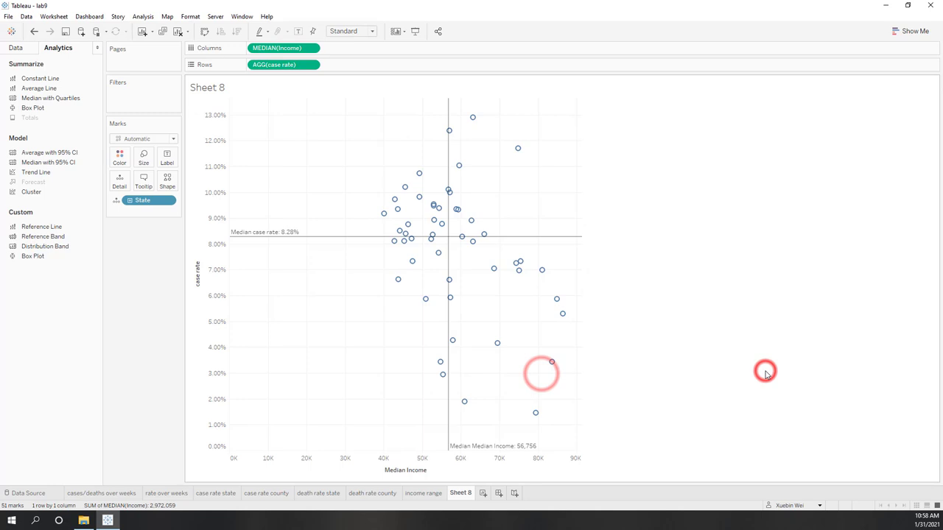
Rename the scatter plot sheet as "income vs case rate state".
double_click(465, 496)
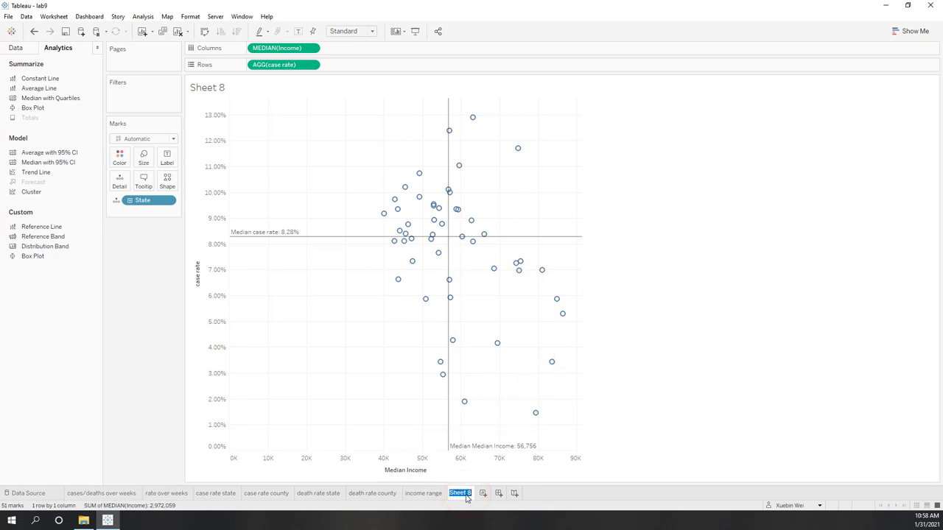
type("income vs case")
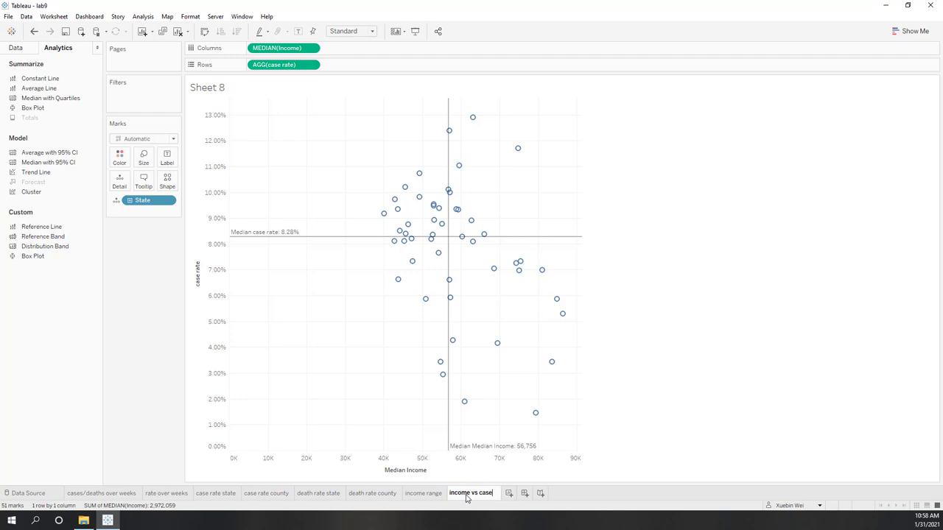
type(" rate state")
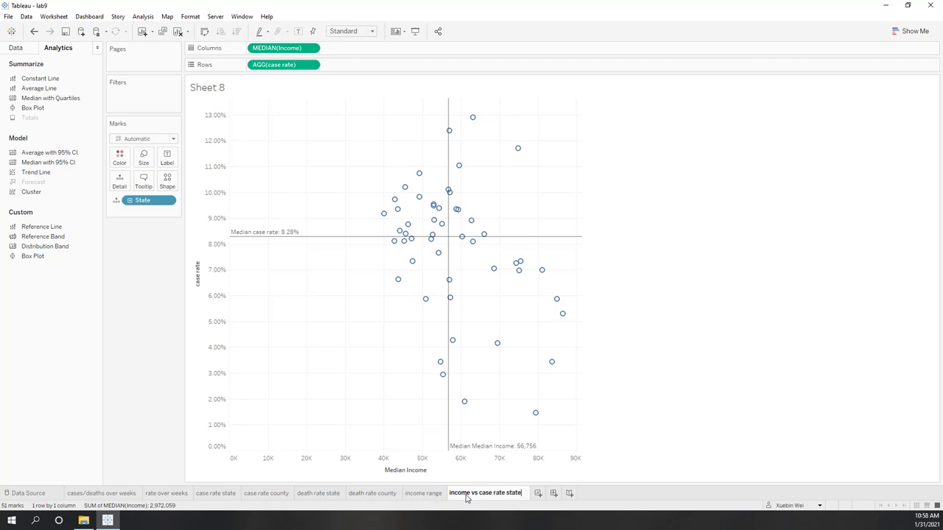
key("Return")
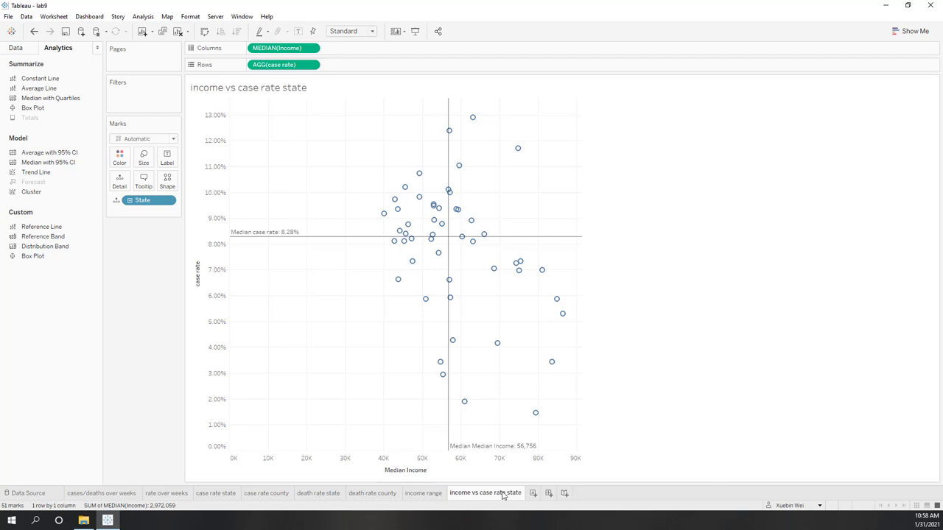
Duplicate the "income vs case rate state" sheet and expand the State detail in the copy to County level.
right_click(499, 494)
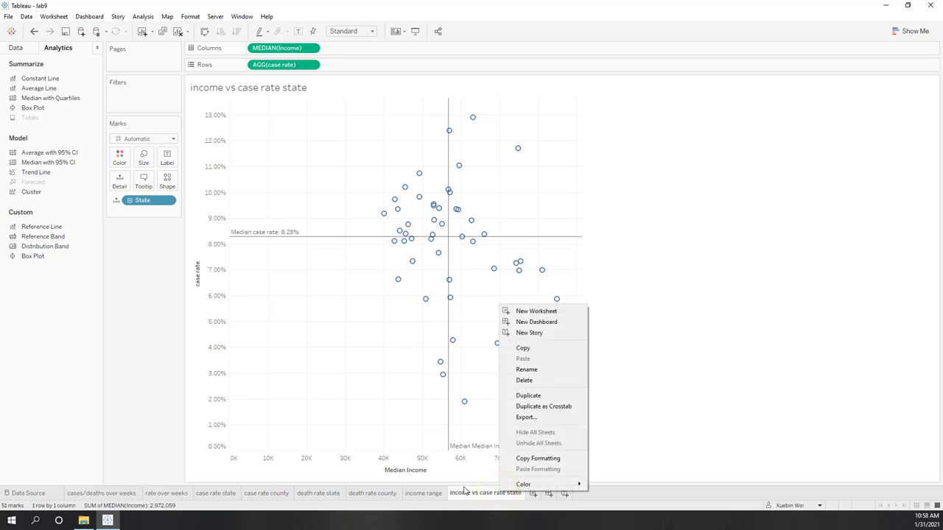
left_click(519, 395)
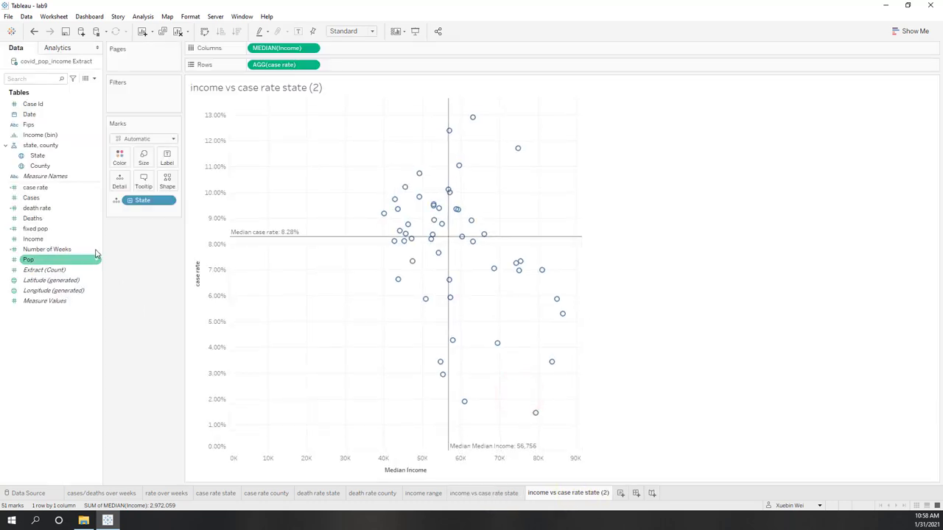
left_click(128, 201)
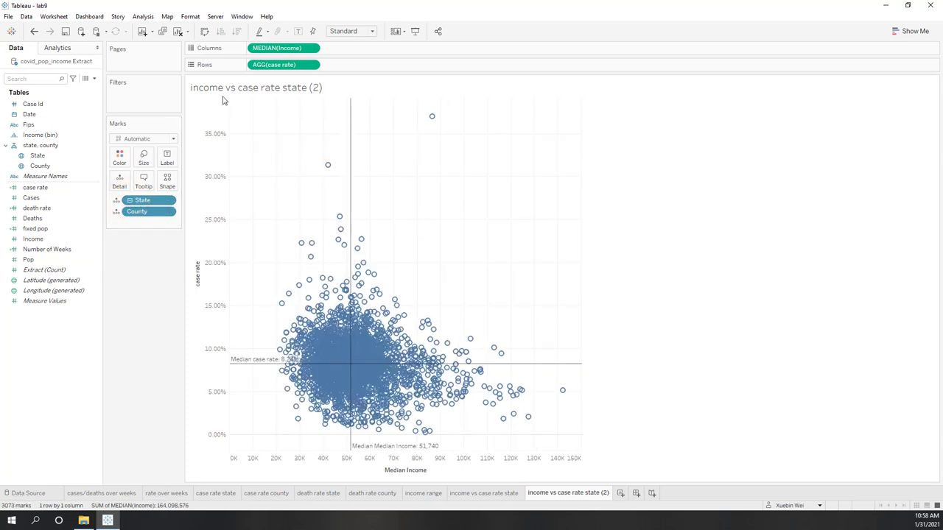
Rename the duplicated scatter plot sheet as "income vs case rate county".
double_click(590, 494)
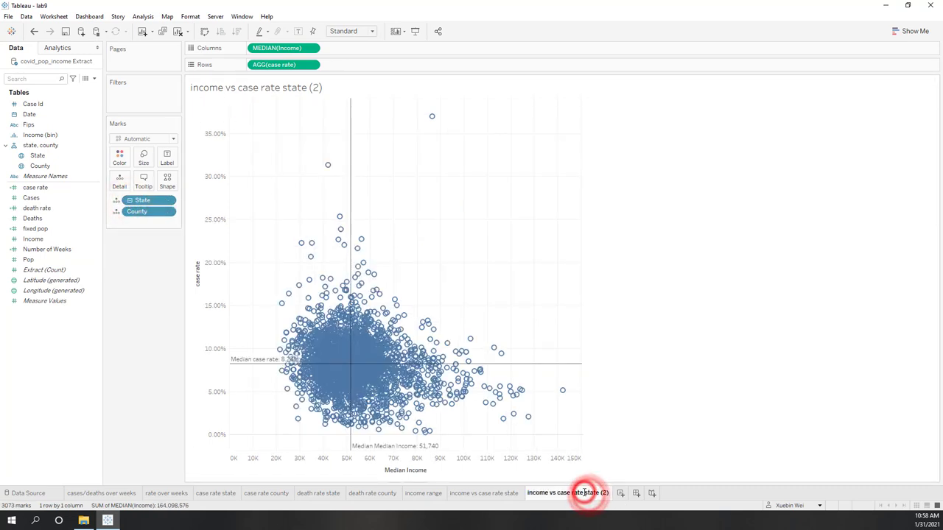
left_click_drag(608, 493, 583, 493)
type("coun")
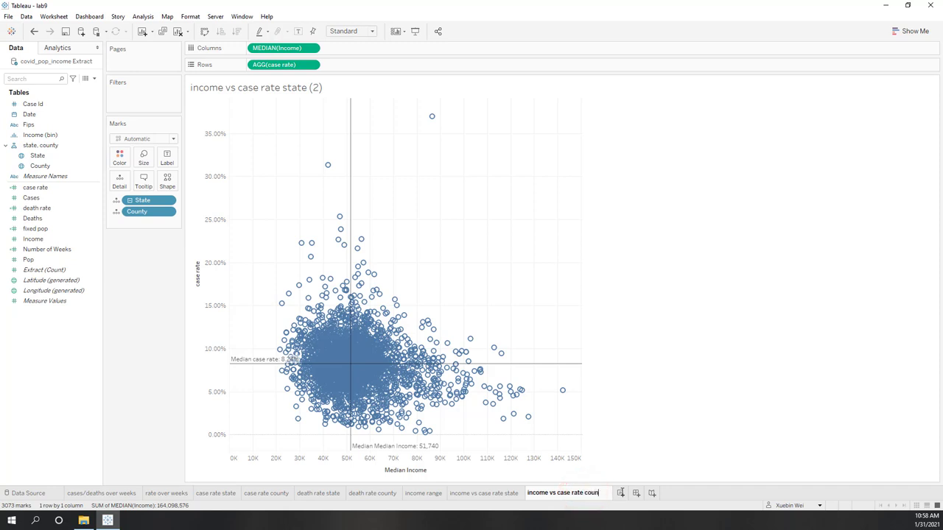
type("ty")
key("Return")
Add a trend line to the "income vs case rate state" scatter plot and view its equation, R-squared and P-value.
left_click(486, 493)
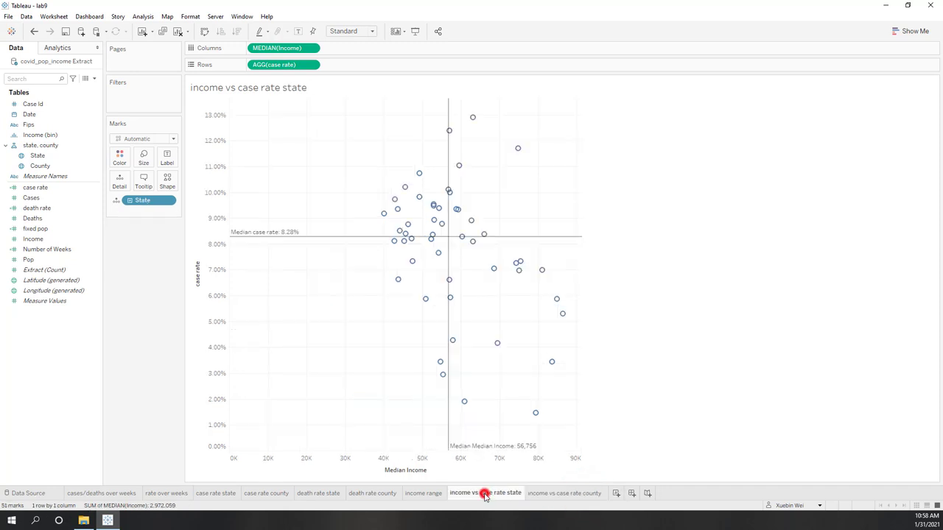
left_click(72, 48)
left_click_drag(39, 174, 280, 119)
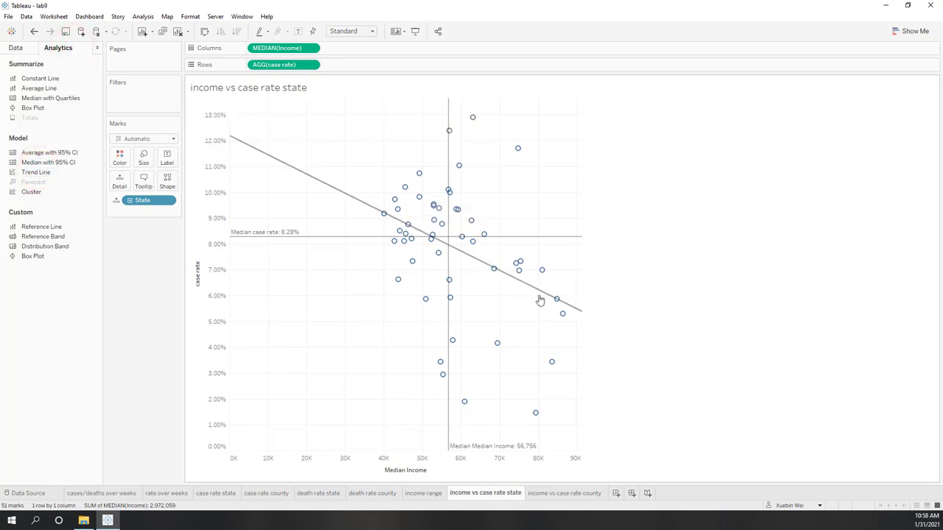
mouse_move(541, 295)
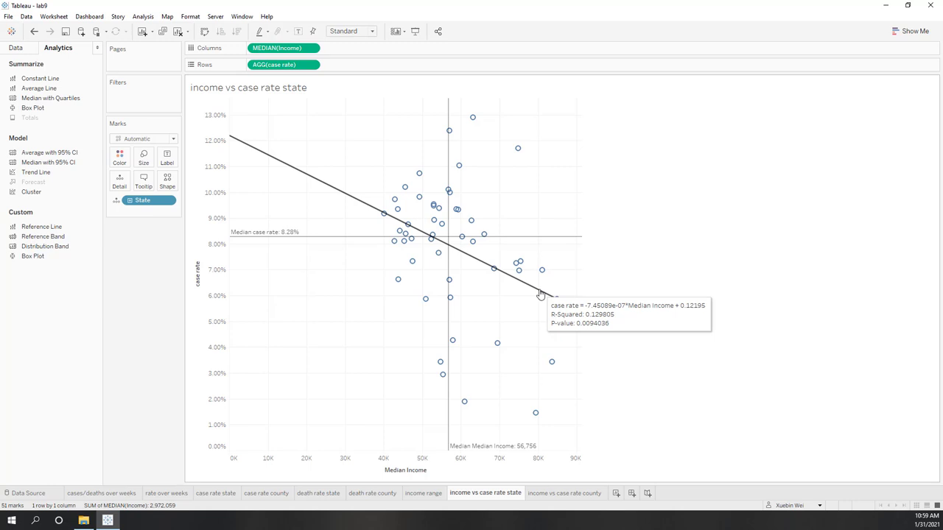
Add a trend line to the "income vs case rate county" scatter plot and view its equation, R-squared and P-value.
left_click(583, 495)
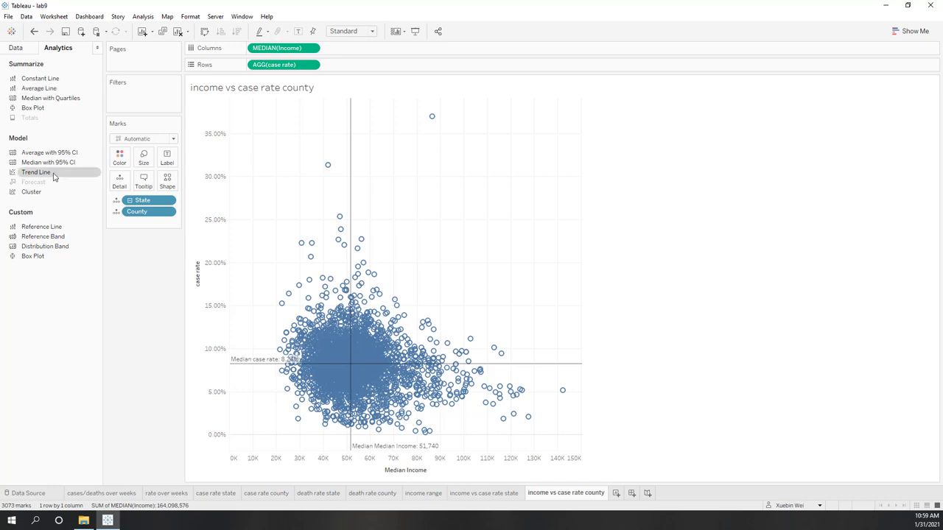
left_click_drag(53, 173, 286, 127)
mouse_move(582, 396)
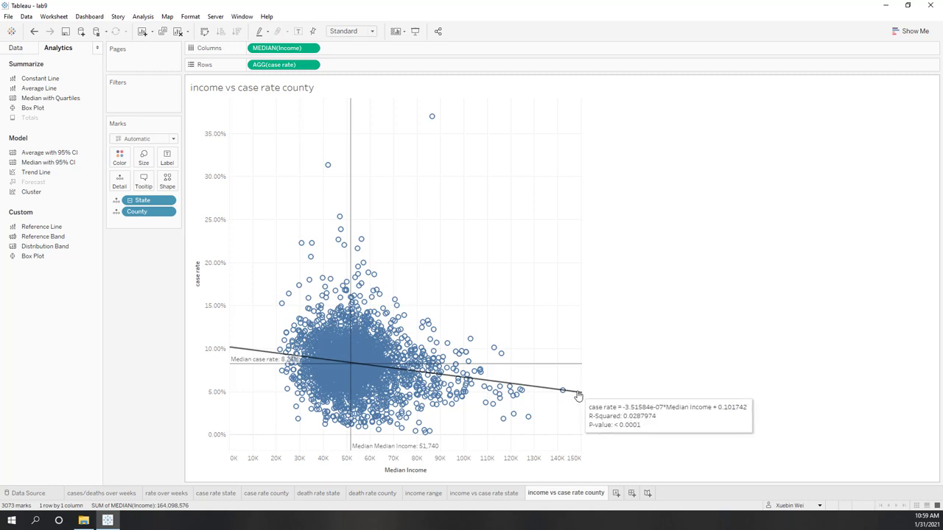
Remove the trend lines from both the county and the state income vs case rate scatter plots.
left_click_drag(578, 396, 112, 426)
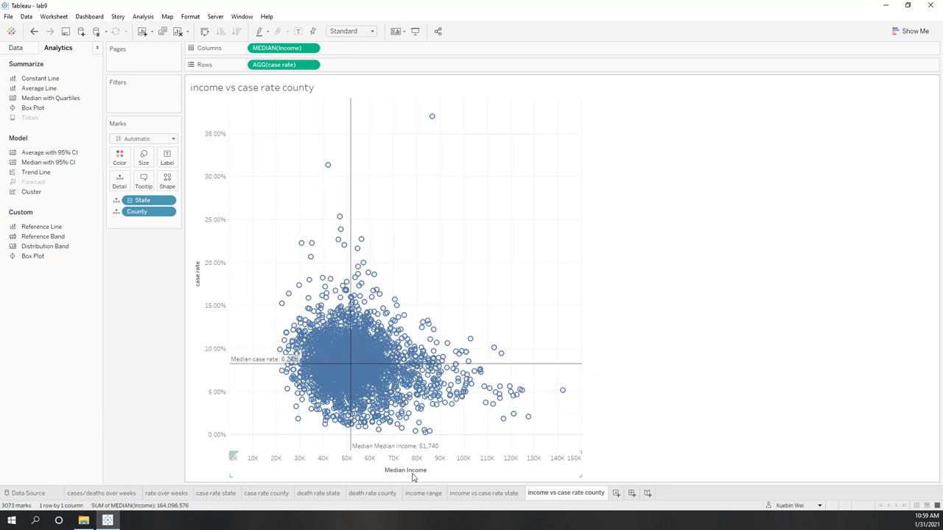
left_click(498, 497)
left_click_drag(575, 309, 110, 389)
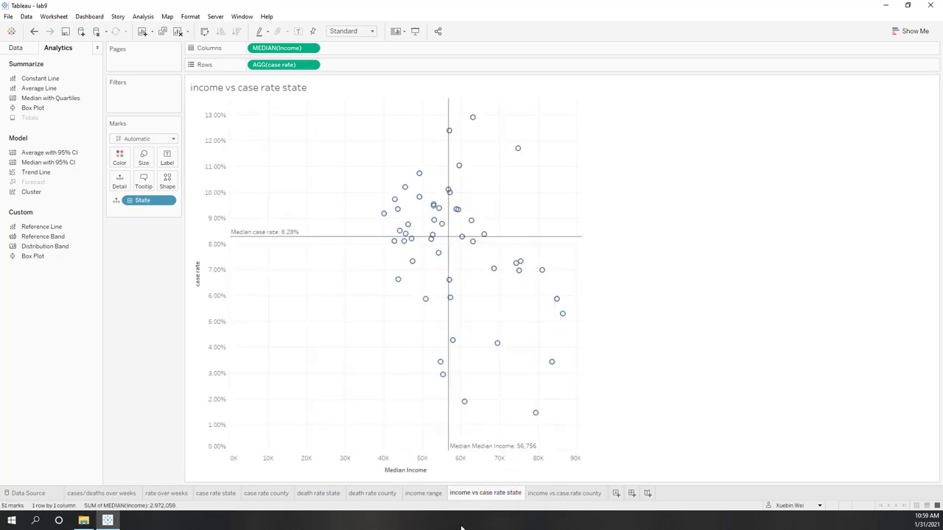
Duplicate the death rate county map sheet and colour the copy by median Income in place of death rate.
left_click(374, 495)
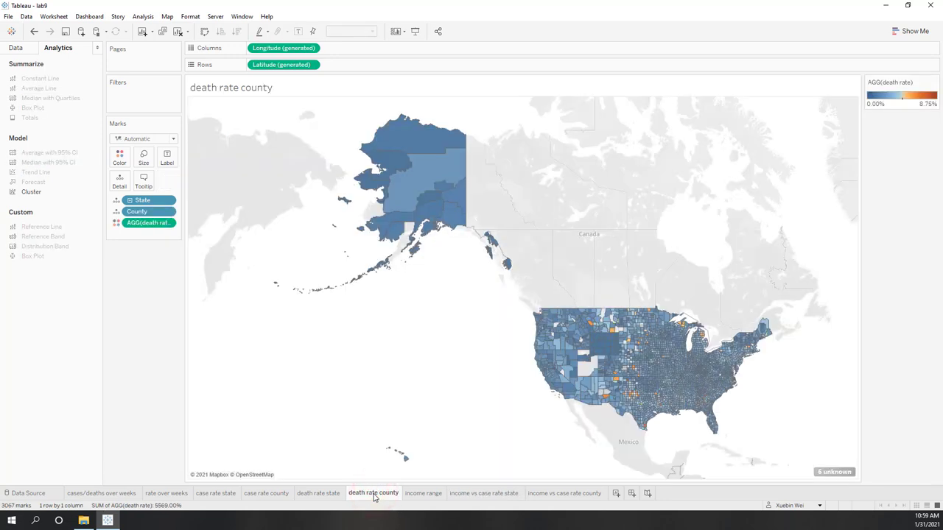
right_click(372, 495)
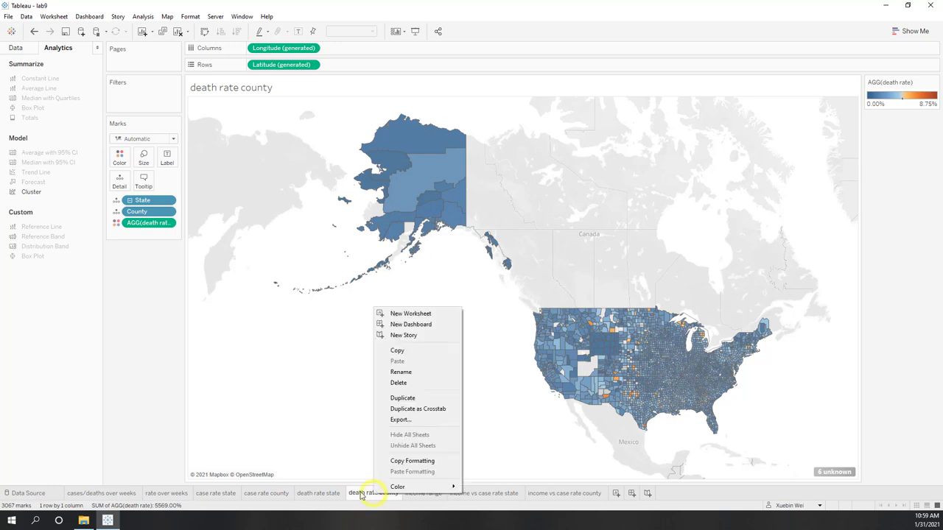
left_click(401, 399)
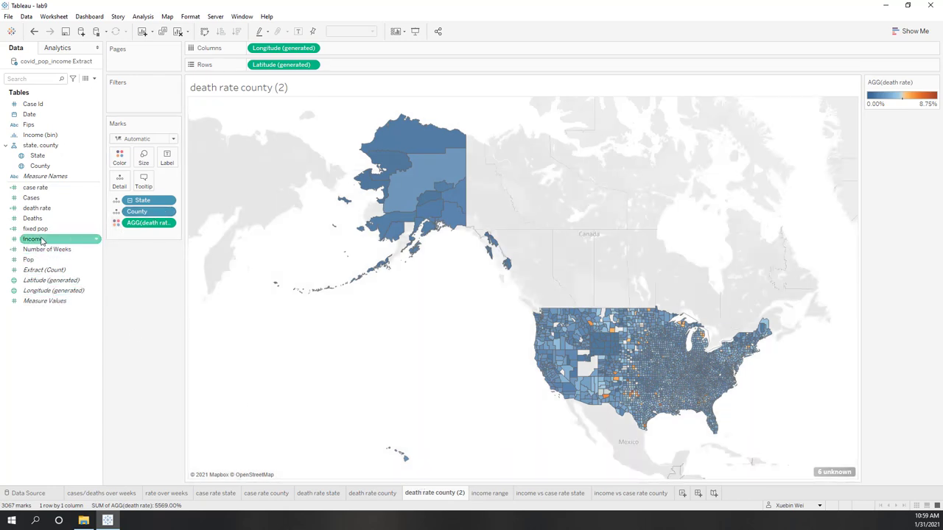
left_click_drag(42, 239, 148, 224)
left_click(169, 222)
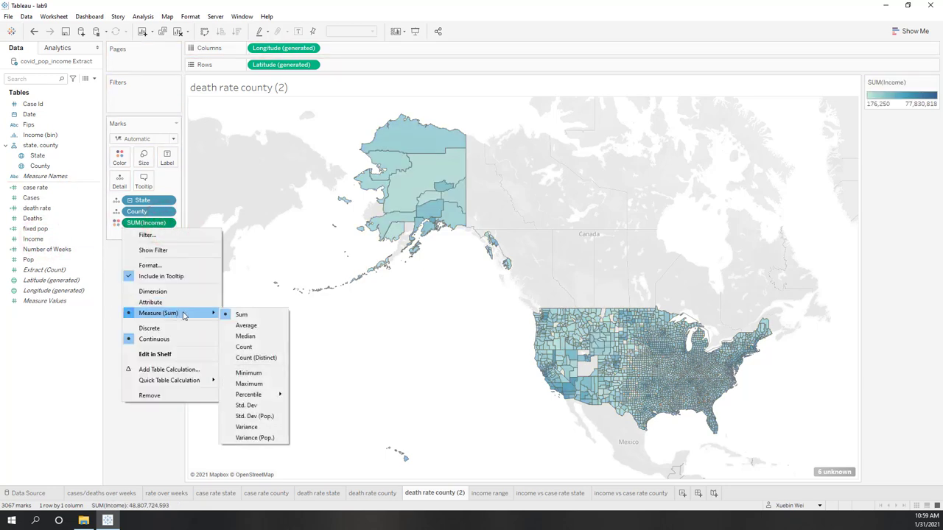
left_click(269, 335)
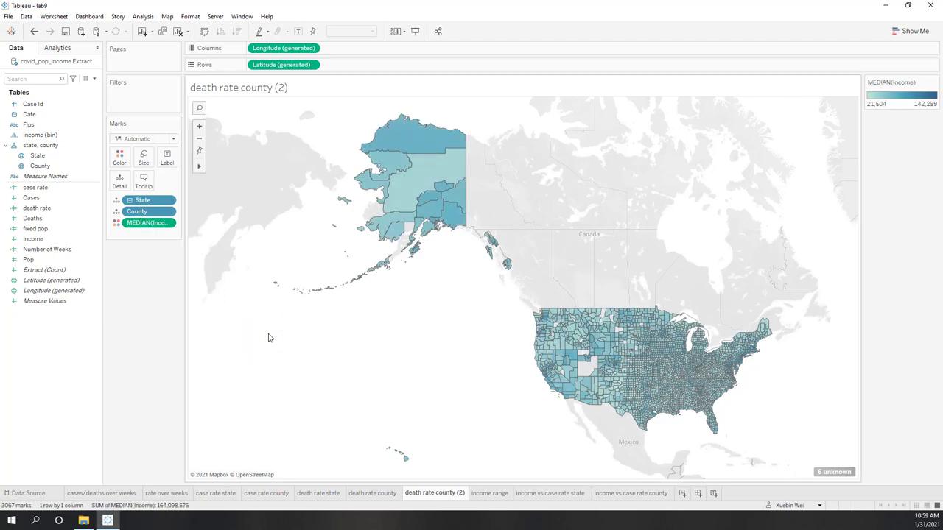
Set the median Income map colours to the Orange-Blue Diverging palette, reversed.
left_click(119, 157)
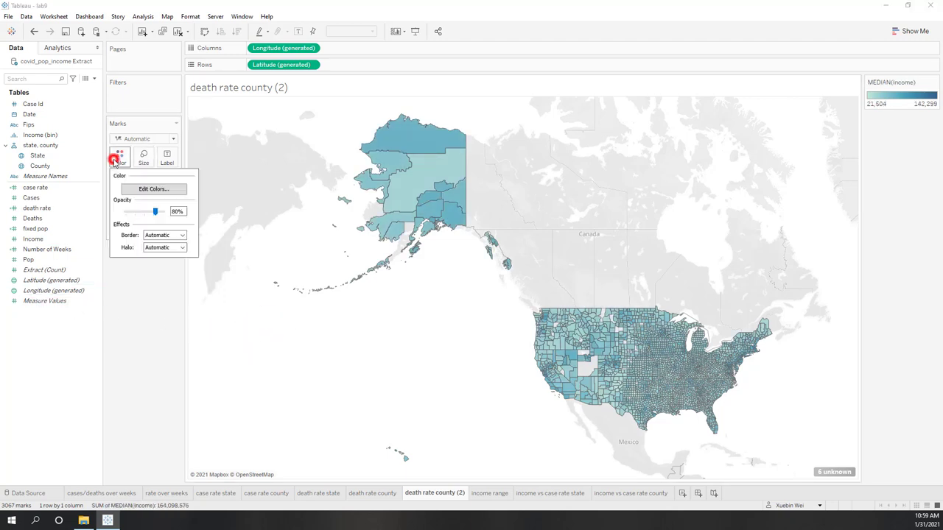
left_click(154, 189)
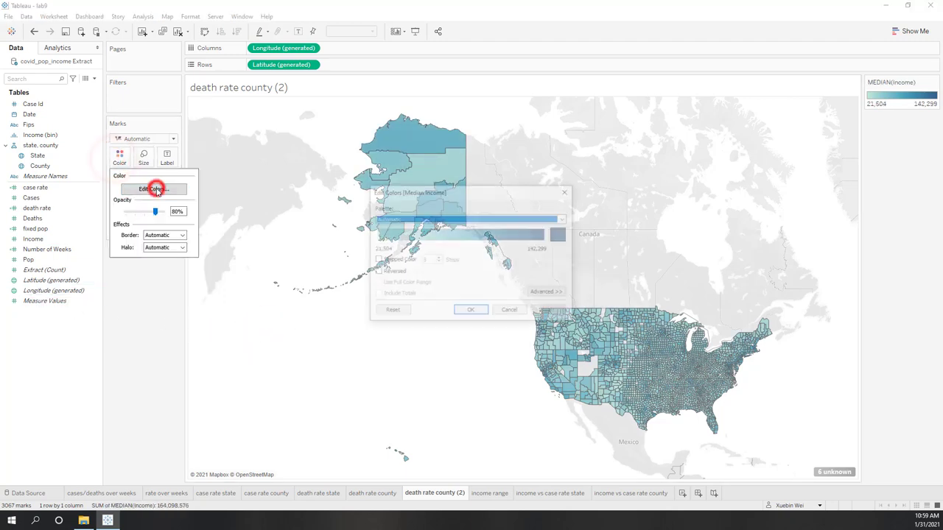
left_click(465, 219)
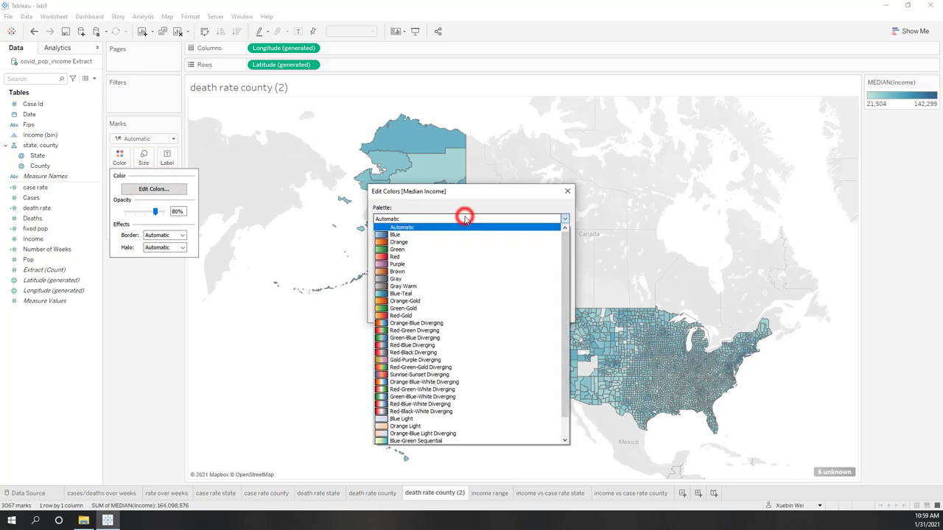
left_click(452, 322)
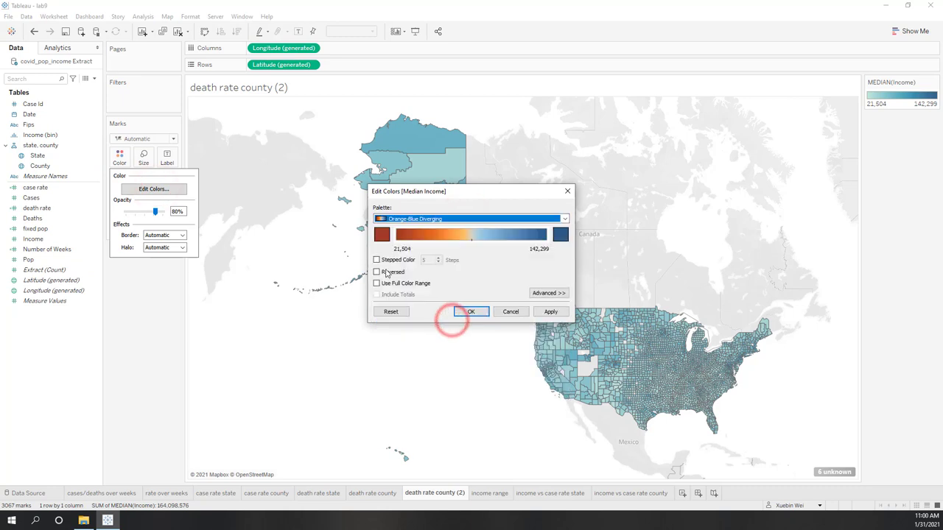
left_click(385, 272)
left_click(551, 312)
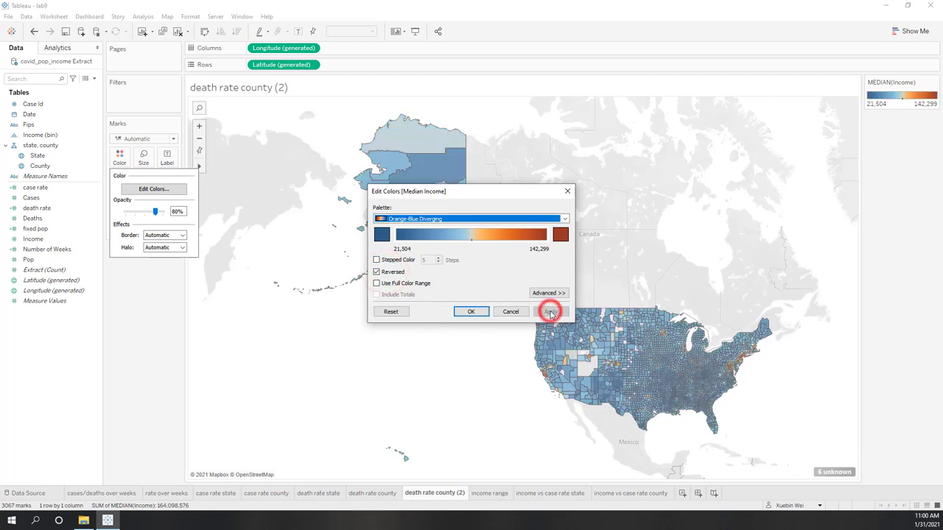
left_click(473, 311)
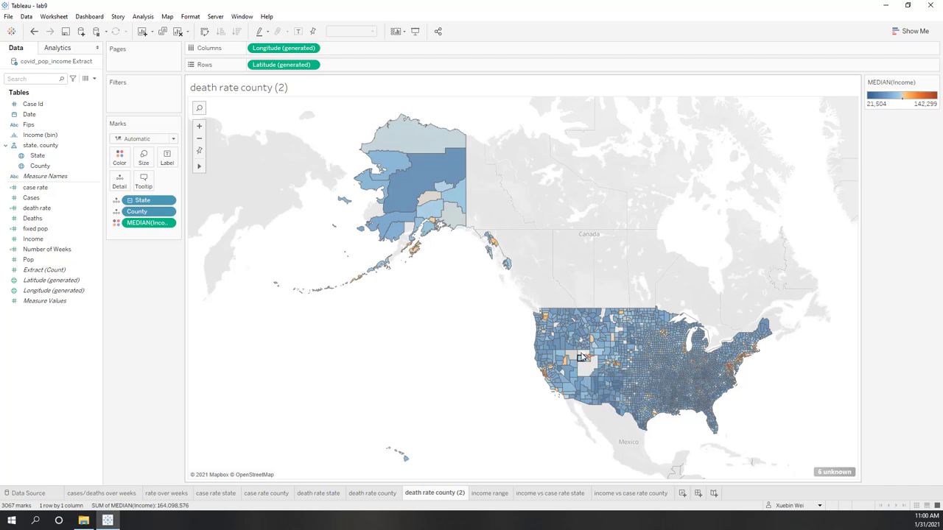
Rename the duplicated map sheet as "income county".
double_click(427, 493)
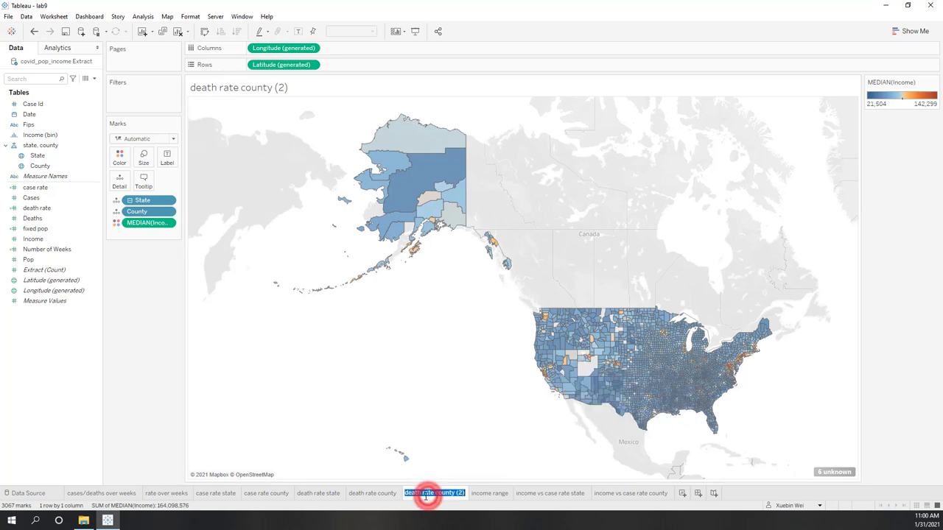
left_click_drag(426, 495, 392, 498)
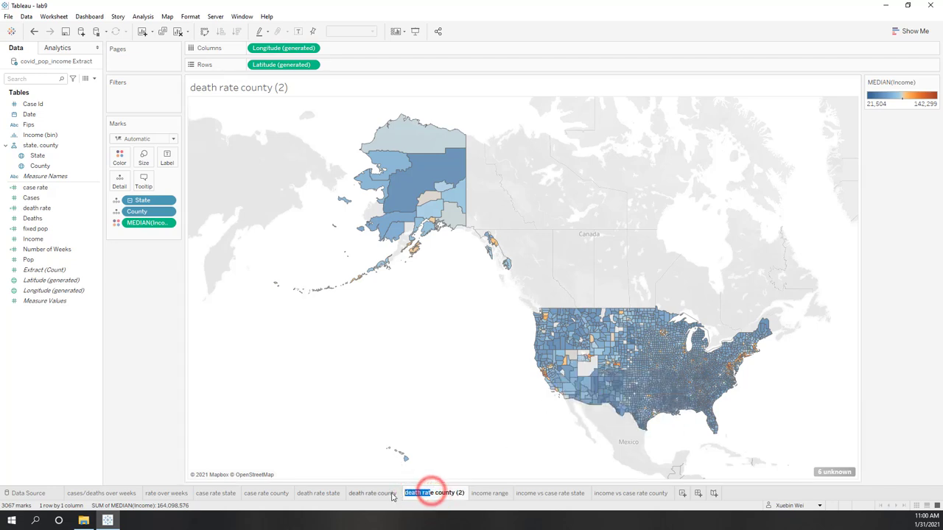
key("BackSpace")
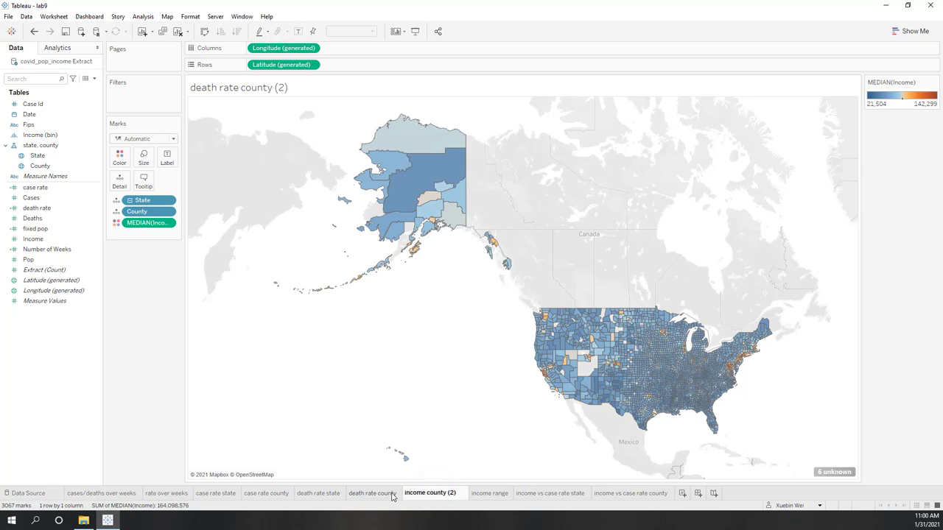
key("Return")
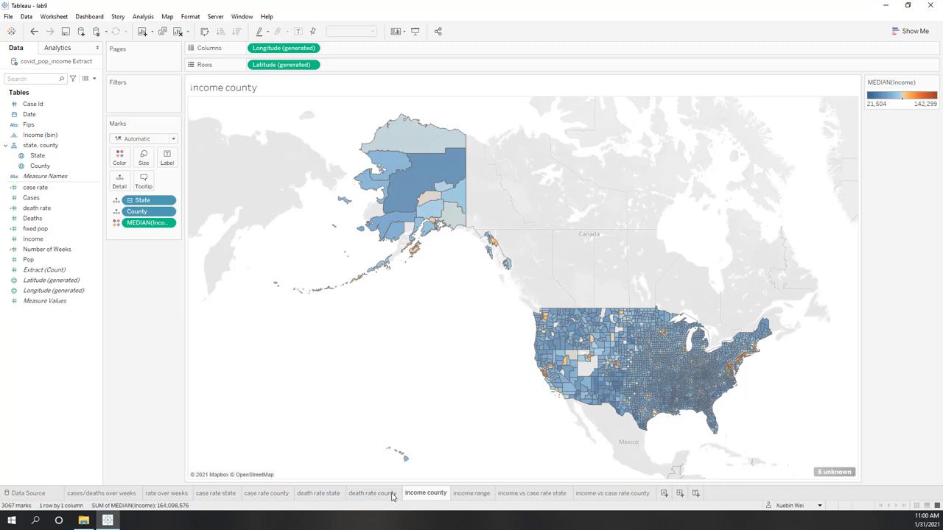
Review the finished worksheets in order, from cases/deaths over weeks through the maps and income range to income vs case rate county.
left_click(133, 412)
left_click(114, 493)
left_click(167, 493)
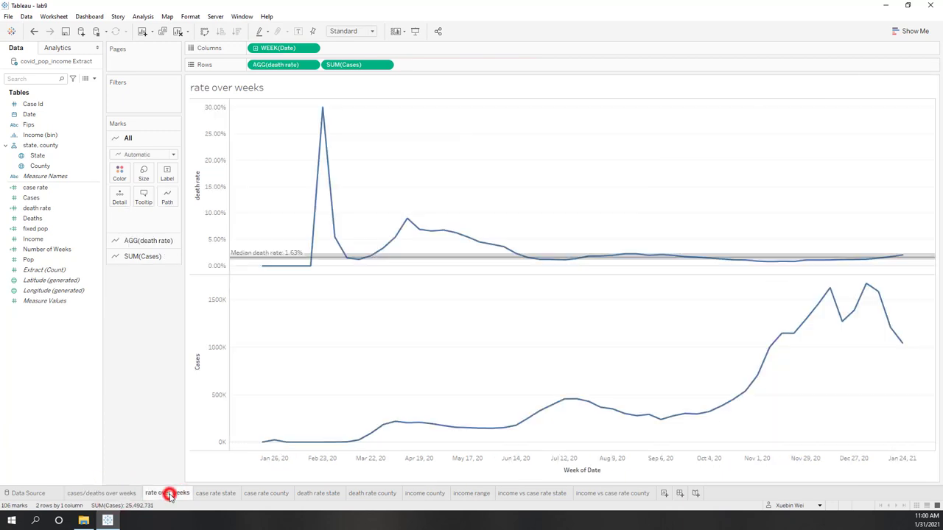
left_click(219, 495)
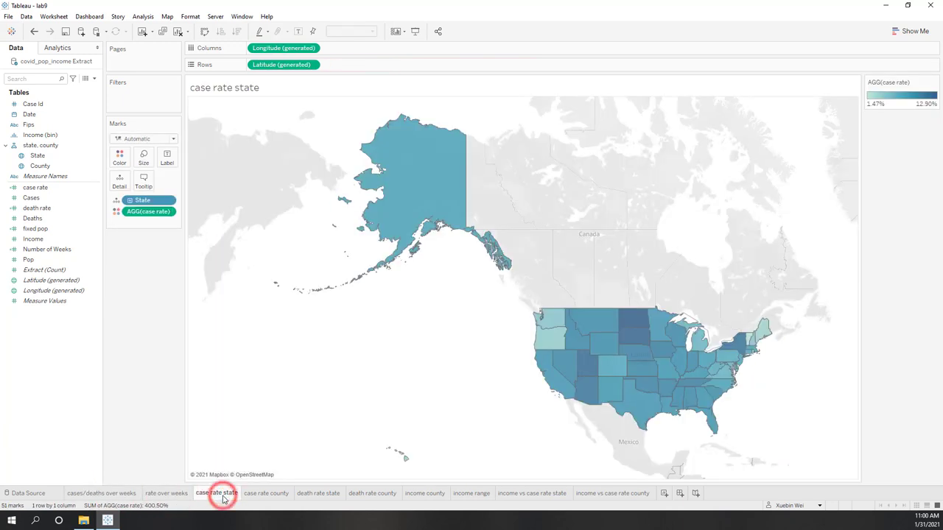
left_click(260, 495)
left_click(318, 495)
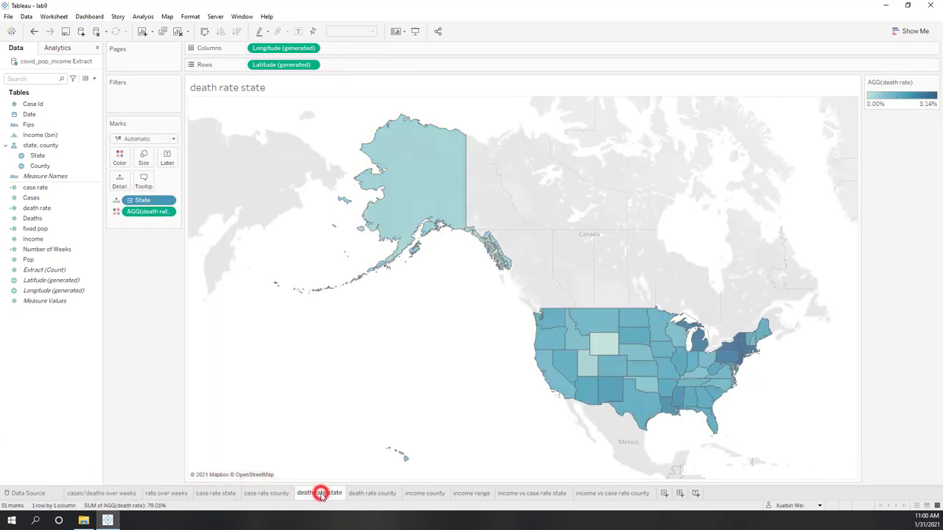
left_click(374, 494)
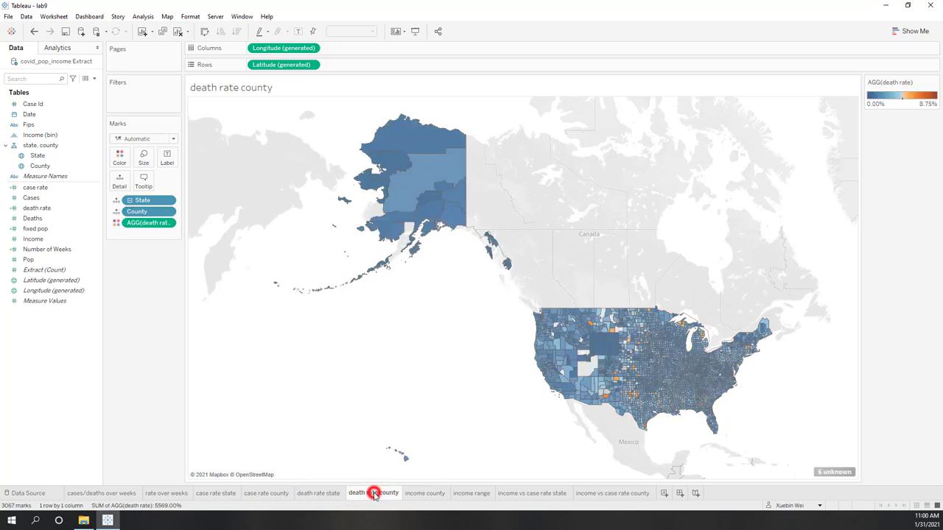
left_click(428, 494)
left_click(470, 495)
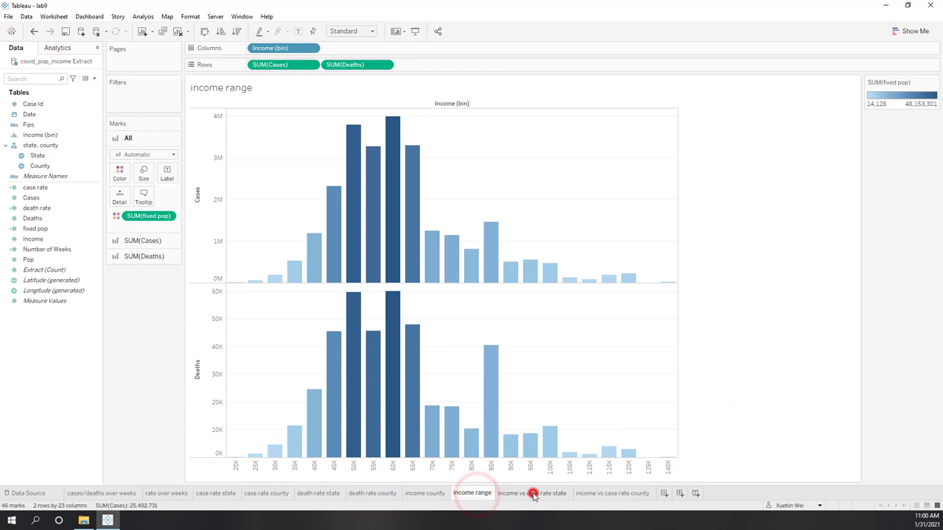
left_click(532, 493)
left_click(605, 494)
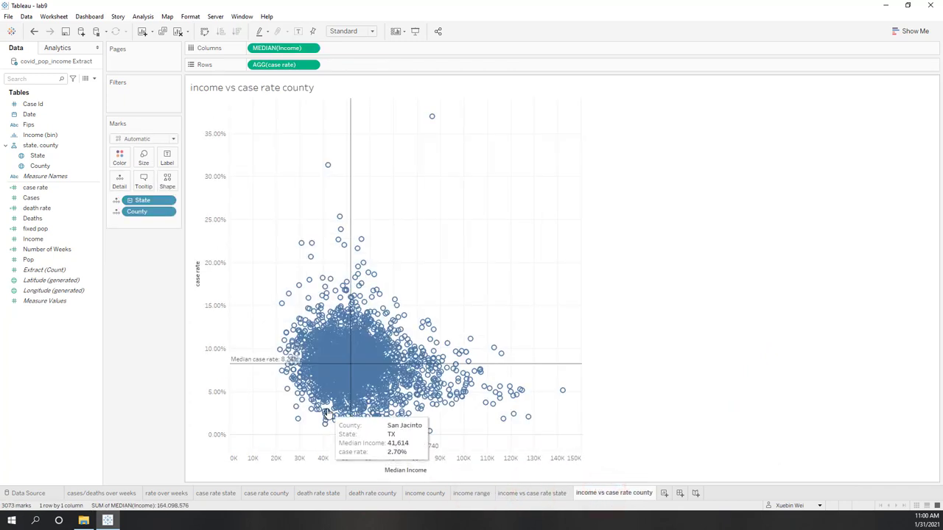
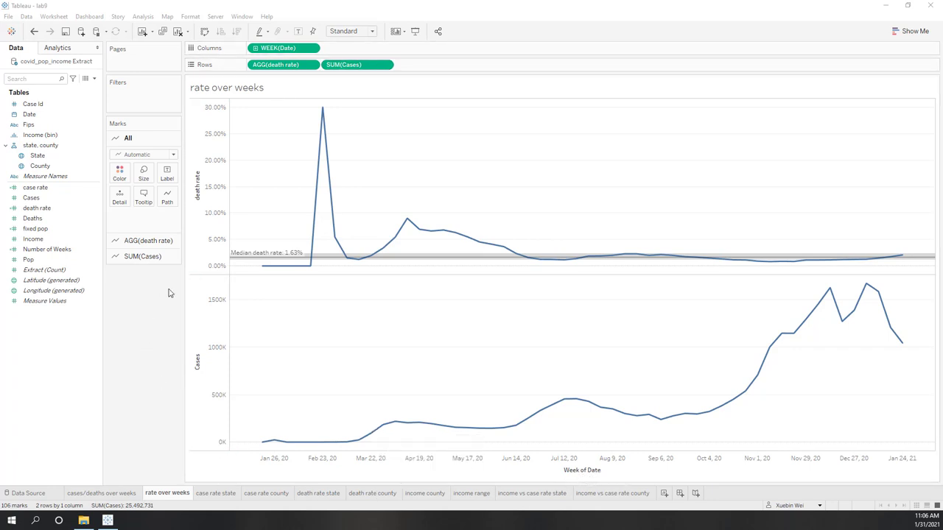
left_click(52, 249)
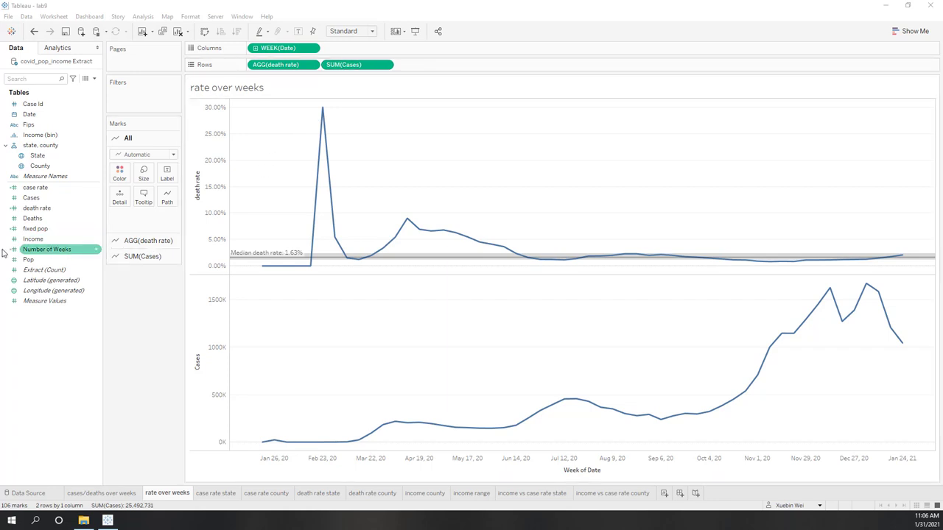
Replace Cases with case rate on the rows of the rate over weeks sheet, keeping death rate above it.
left_click(64, 187)
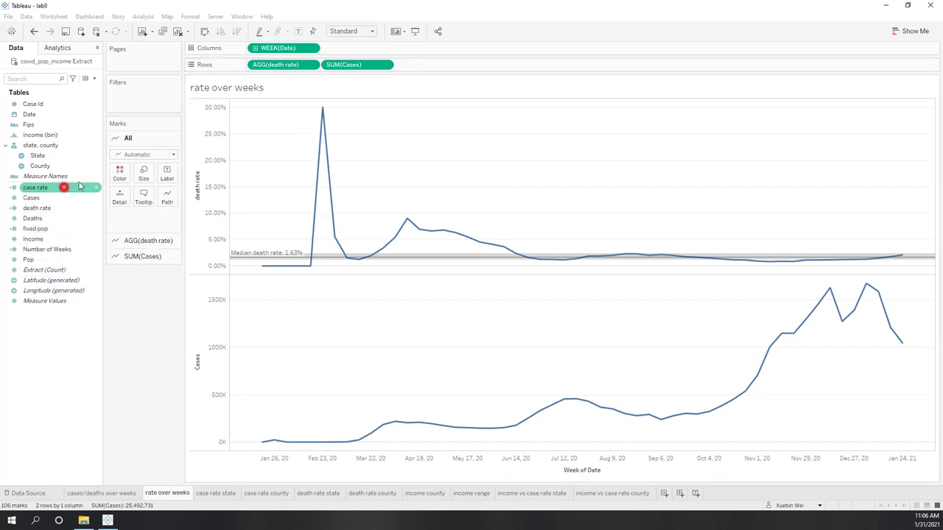
left_click_drag(80, 186, 435, 65)
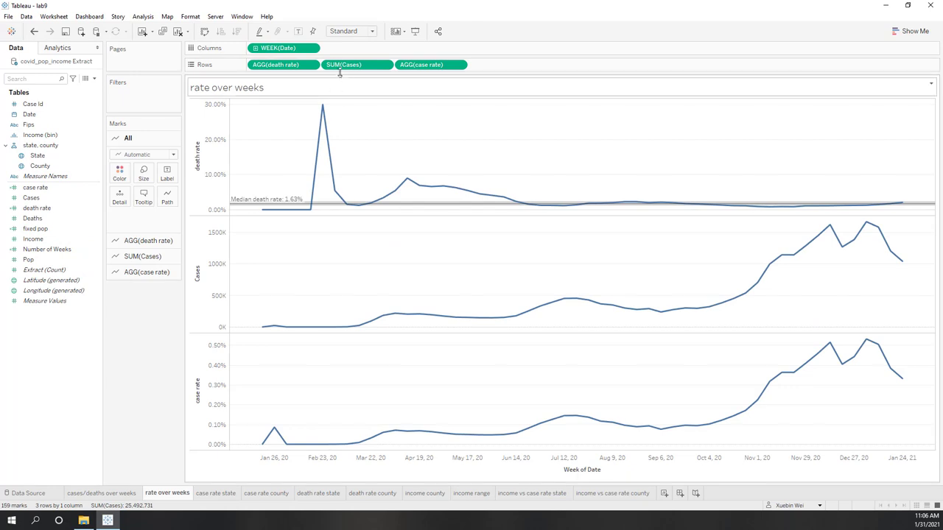
left_click_drag(341, 65, 31, 412)
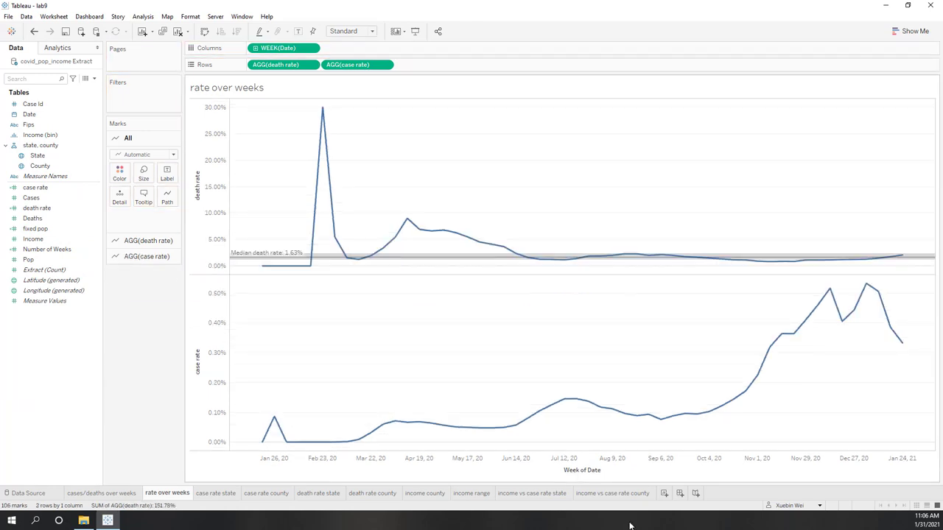
Add a Median with Quartiles to the case rate chart and switch its median line's label to Custom.
left_click(58, 49)
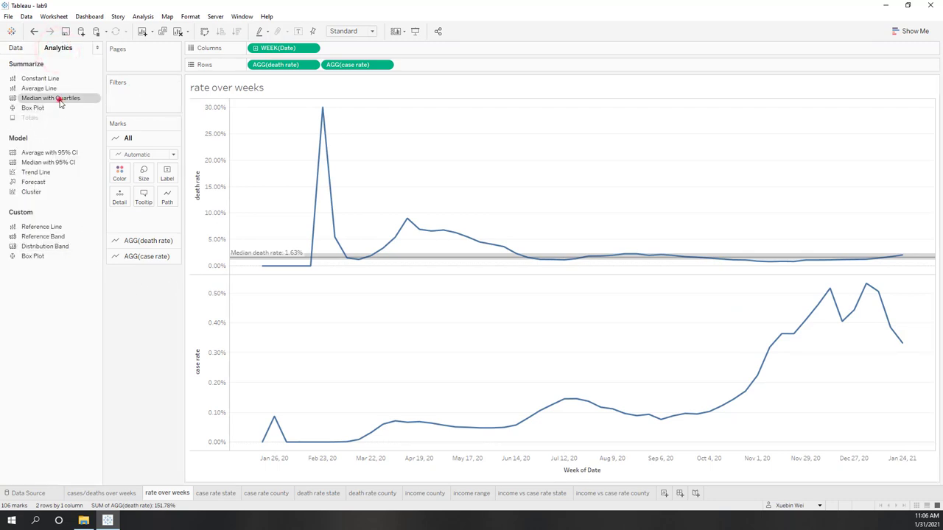
left_click_drag(56, 98, 307, 170)
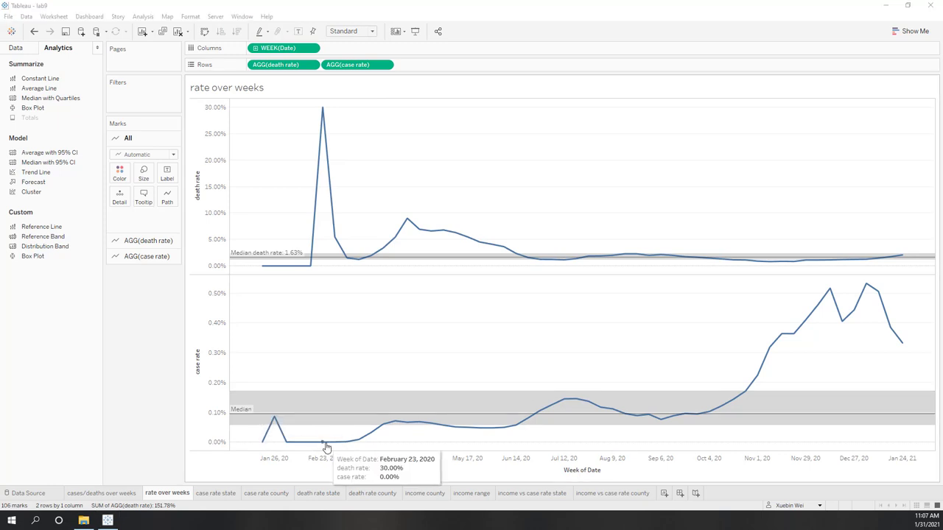
right_click(259, 415)
left_click(281, 418)
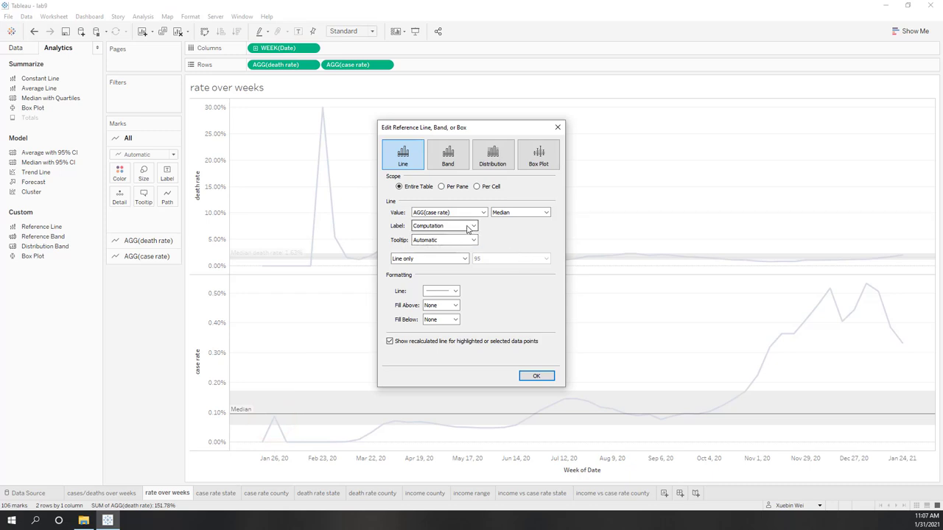
left_click(467, 227)
left_click(446, 250)
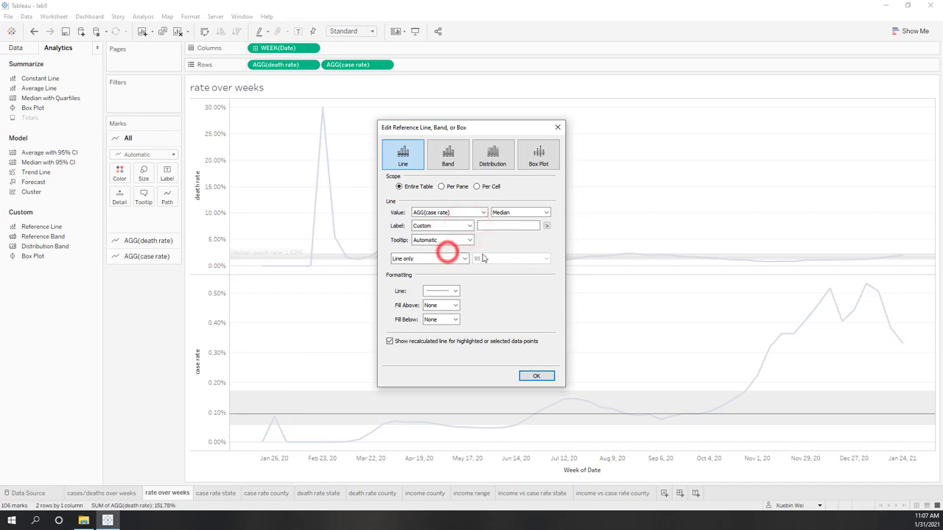
Compose the case rate median line's label as "<Computation> <Field Name>: <Value>" and apply it.
left_click(547, 227)
left_click(560, 258)
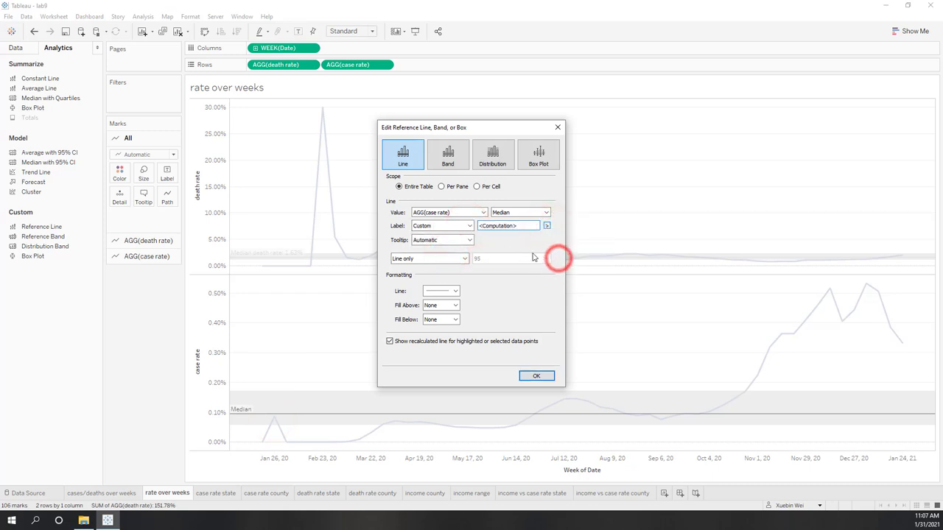
left_click(547, 226)
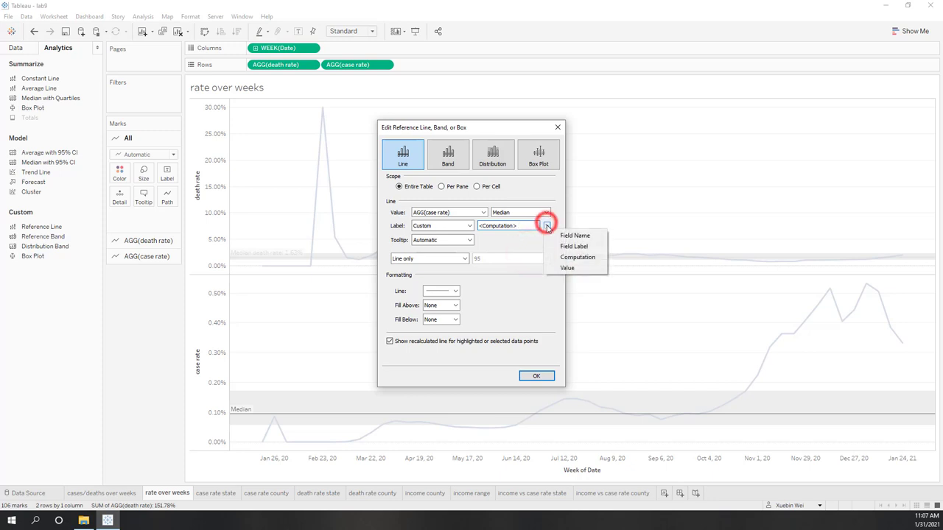
left_click(568, 236)
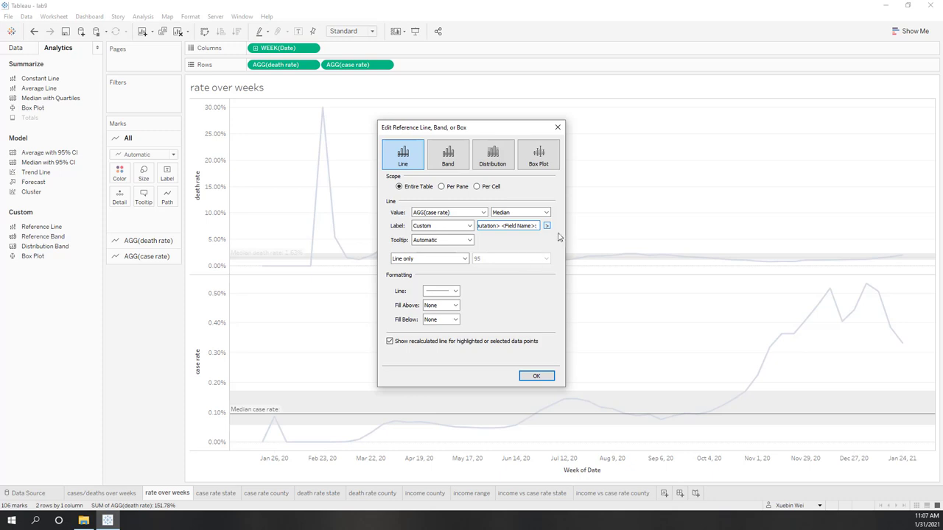
left_click(548, 226)
left_click(565, 267)
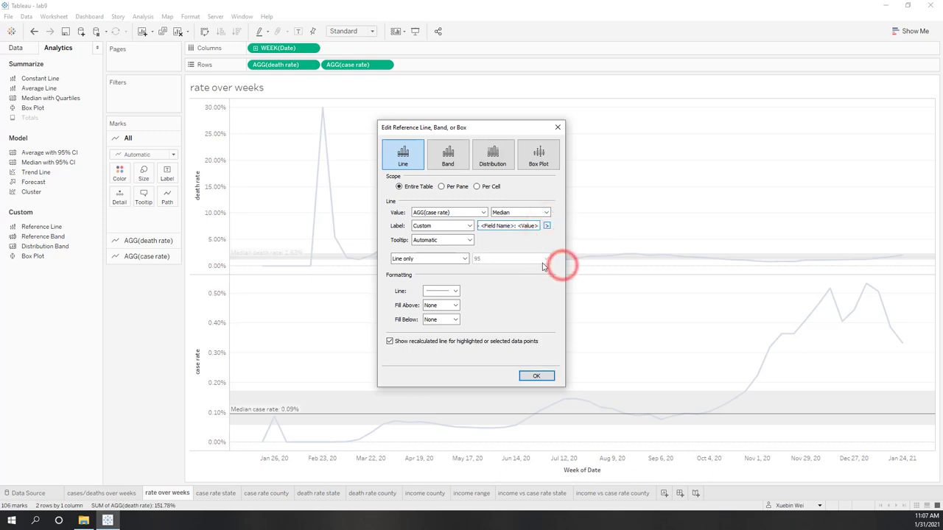
left_click(536, 376)
left_click(133, 347)
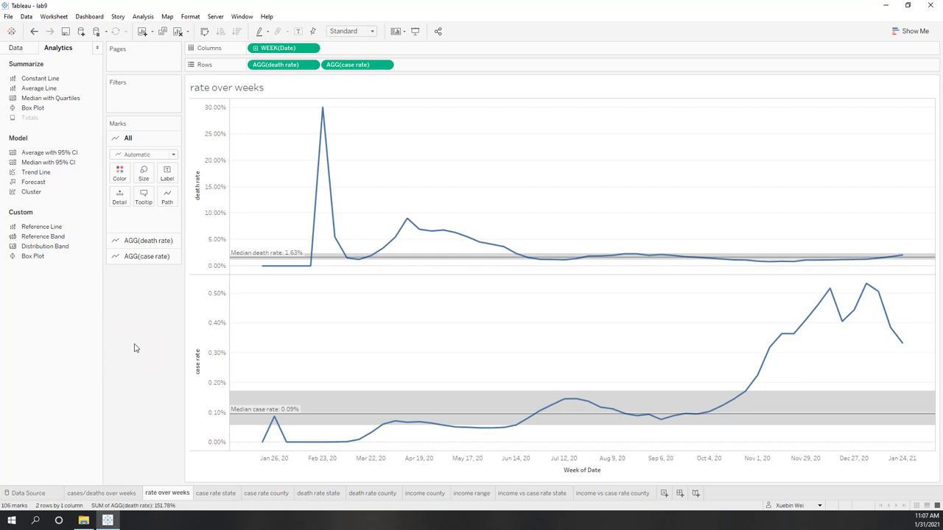
left_click(34, 173)
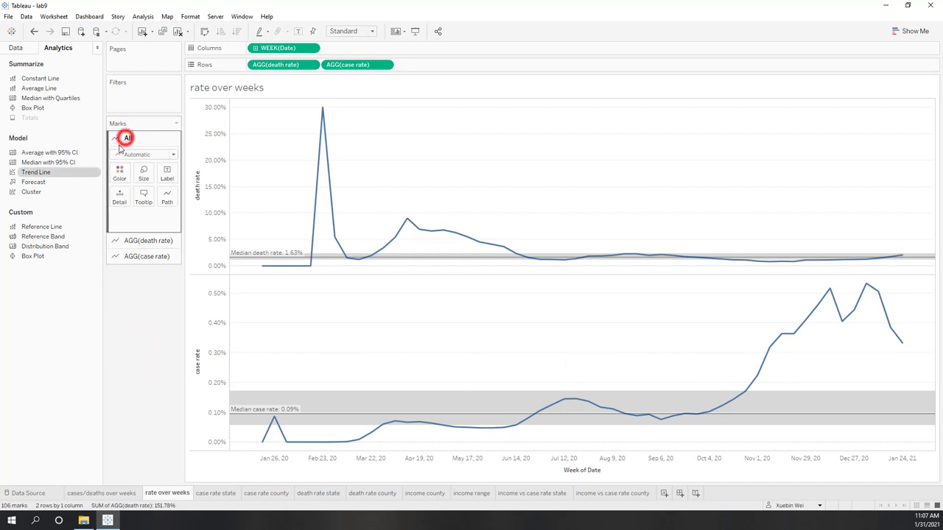
left_click(119, 174)
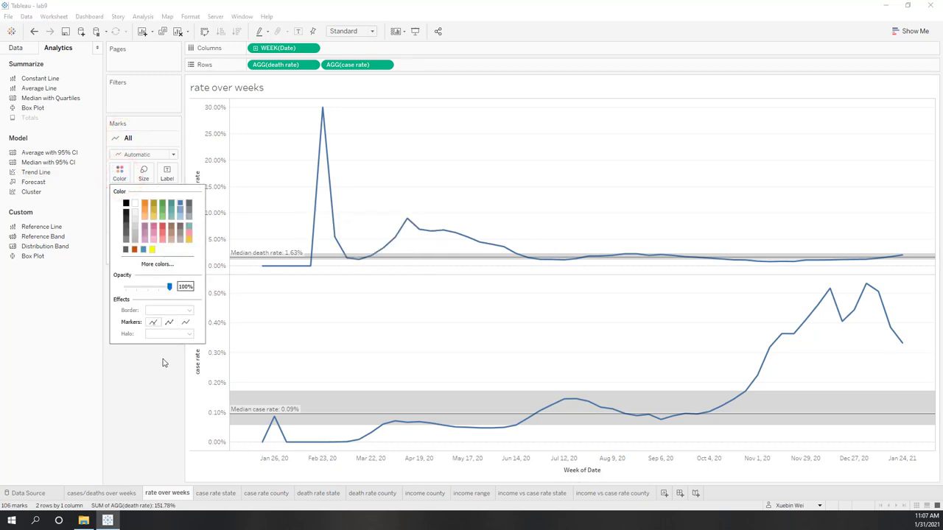
left_click(135, 265)
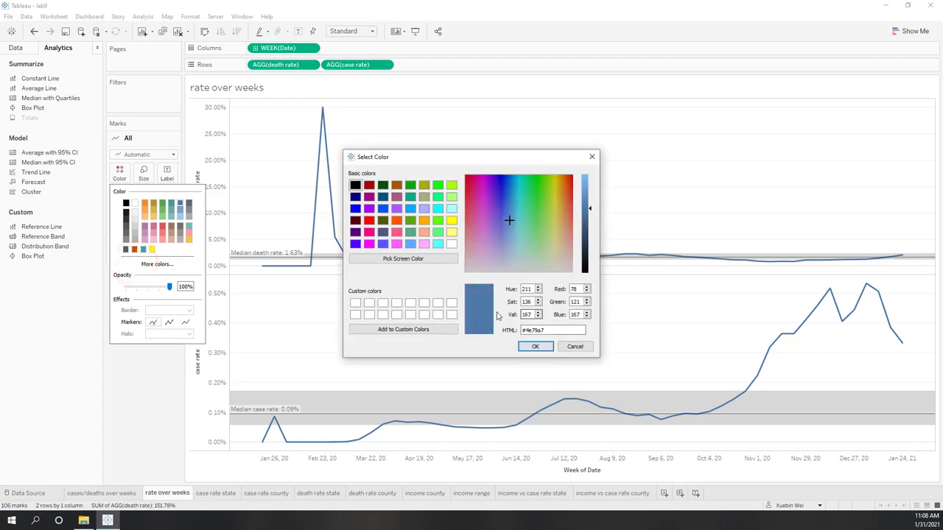
left_click(574, 347)
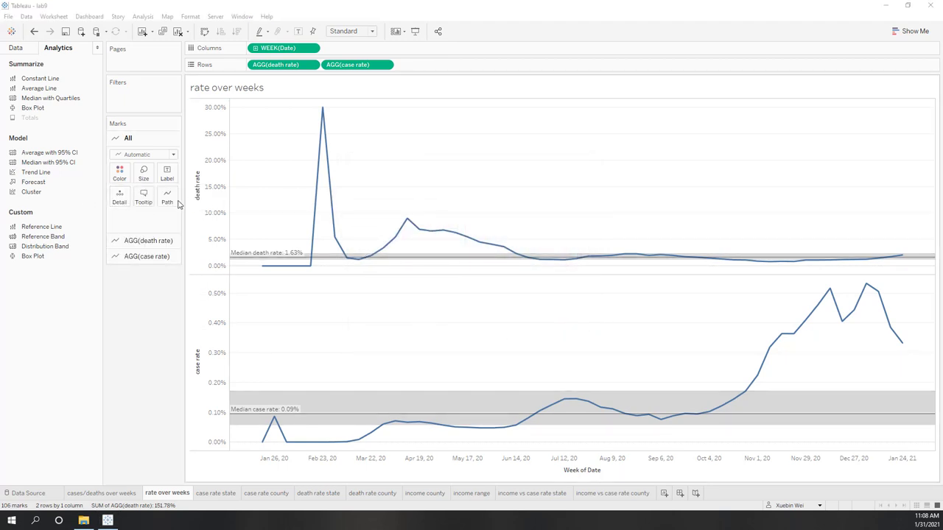
Colour all lines on the rate over weeks sheet orange, including the death rate line.
left_click(118, 175)
left_click(144, 203)
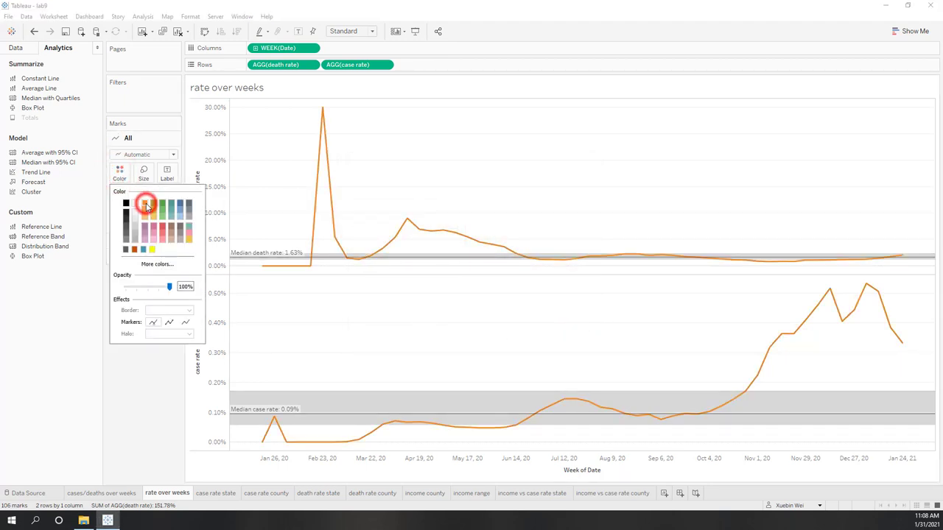
left_click(137, 404)
left_click(126, 236)
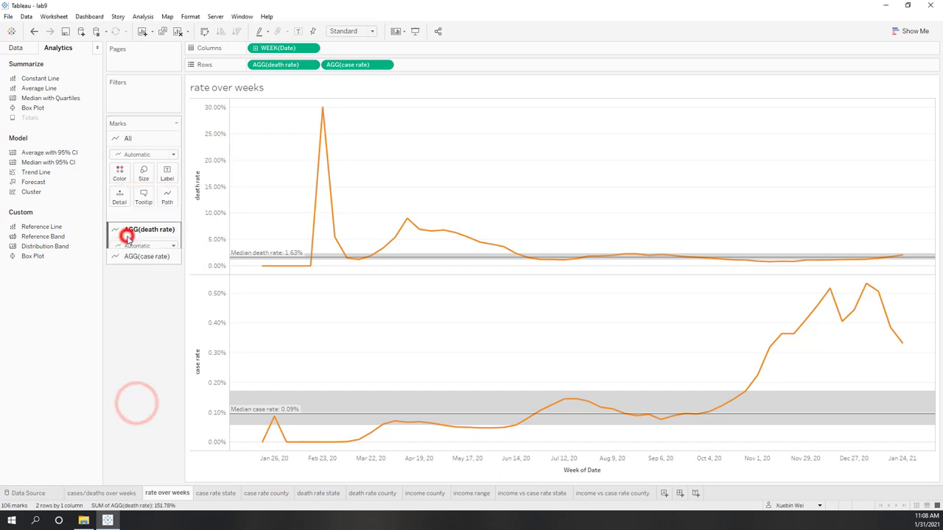
left_click(120, 188)
left_click(143, 215)
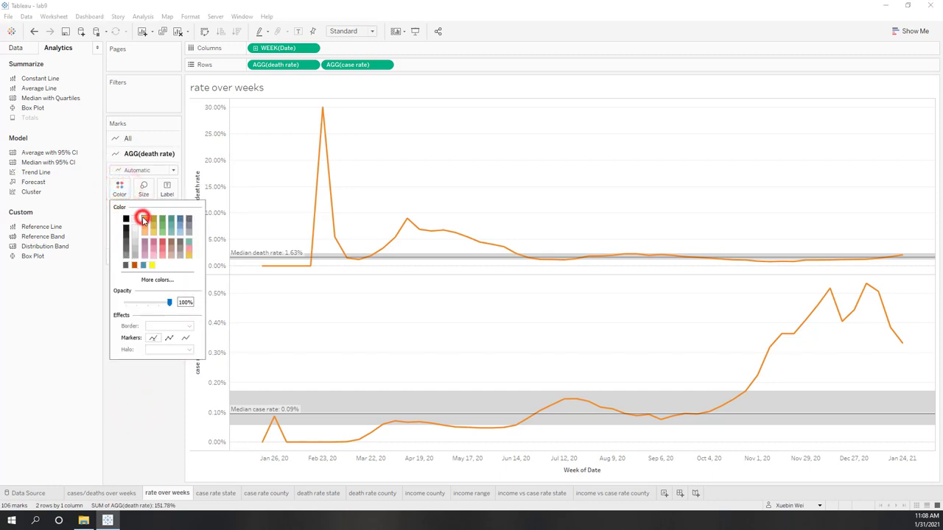
left_click(145, 411)
Colour only the case rate line blue.
left_click(144, 256)
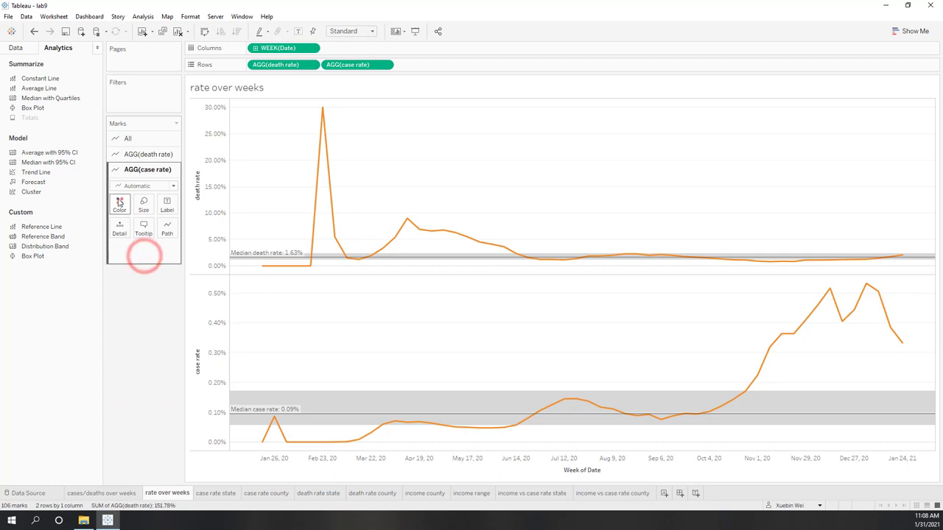
left_click(118, 200)
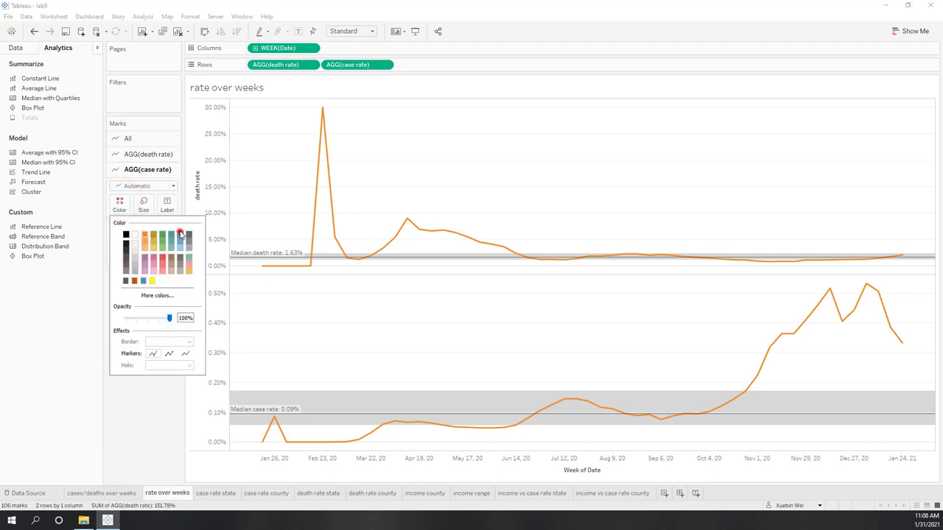
left_click(180, 234)
left_click(149, 408)
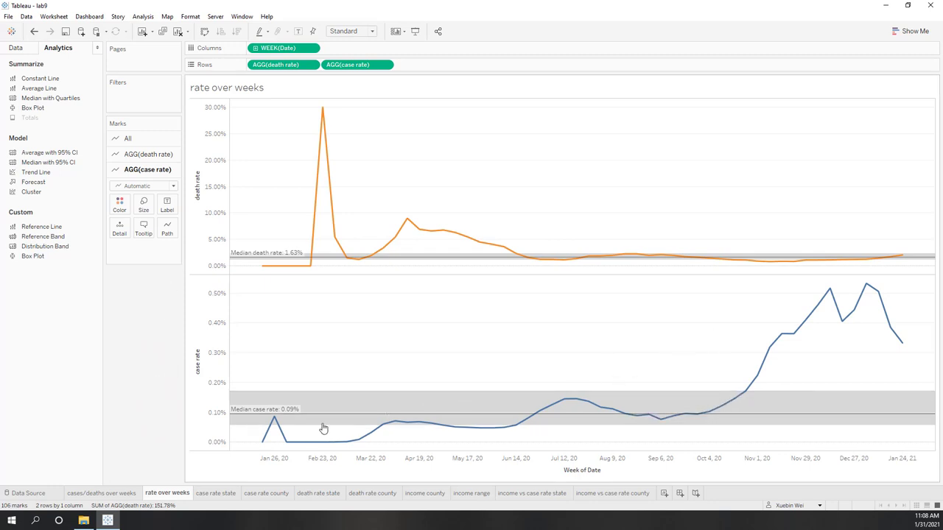
left_click(152, 424)
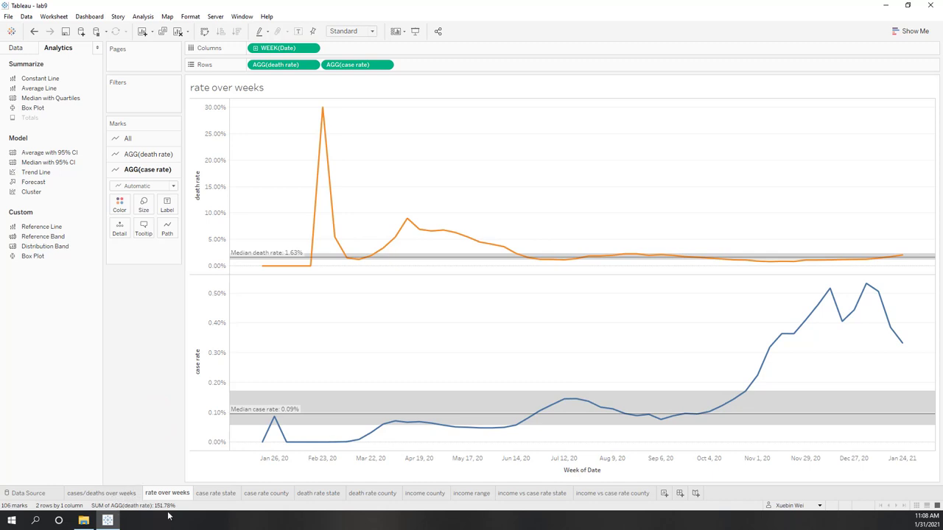
Create a new dashboard, widen its side pane to show full sheet names, and set the dashboard size to Automatic.
left_click(680, 493)
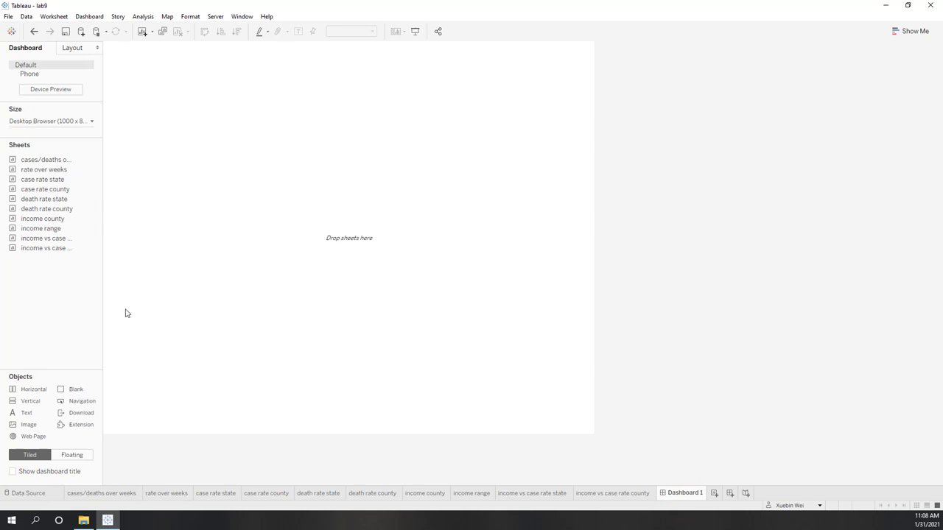
left_click_drag(106, 301, 170, 299)
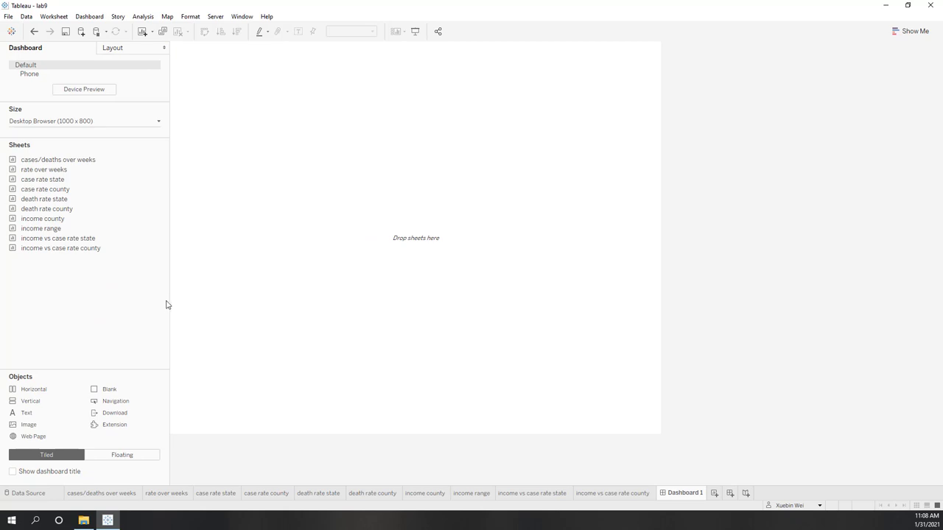
left_click(147, 121)
left_click(128, 151)
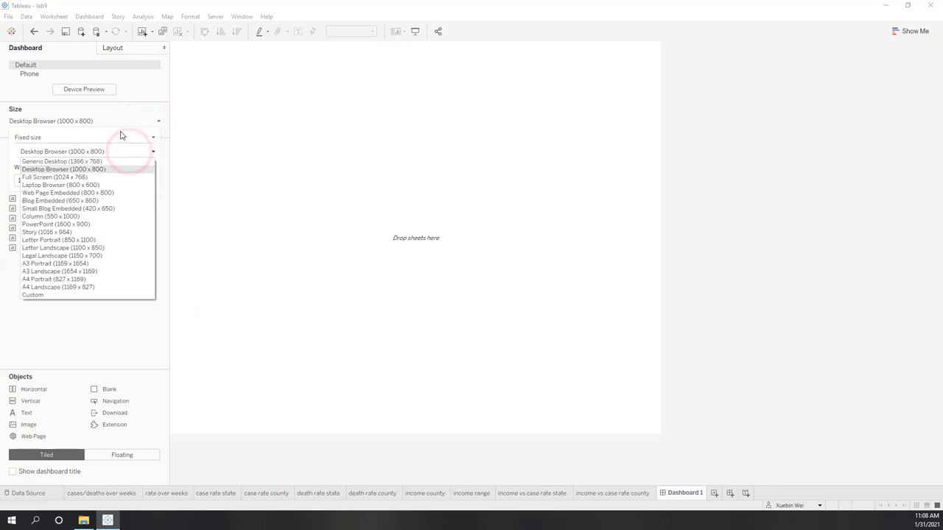
left_click(122, 135)
left_click(96, 154)
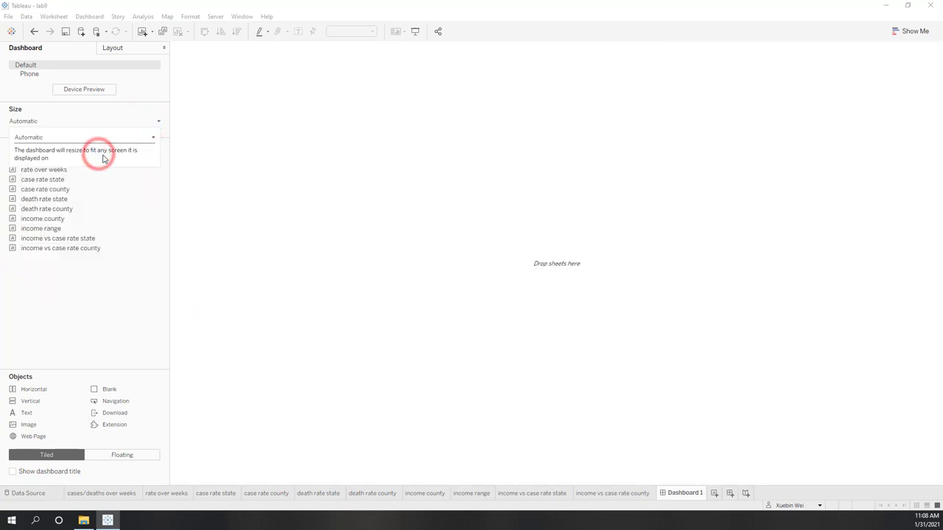
left_click(120, 321)
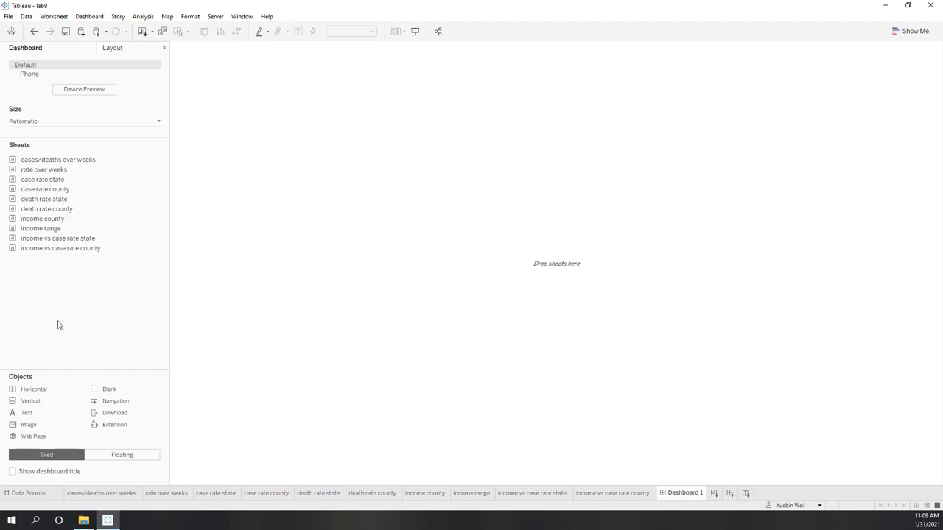
Place income vs case rate state on the dashboard, with cases/deaths over weeks to its right and rate over weeks beneath that.
left_click_drag(46, 238, 223, 228)
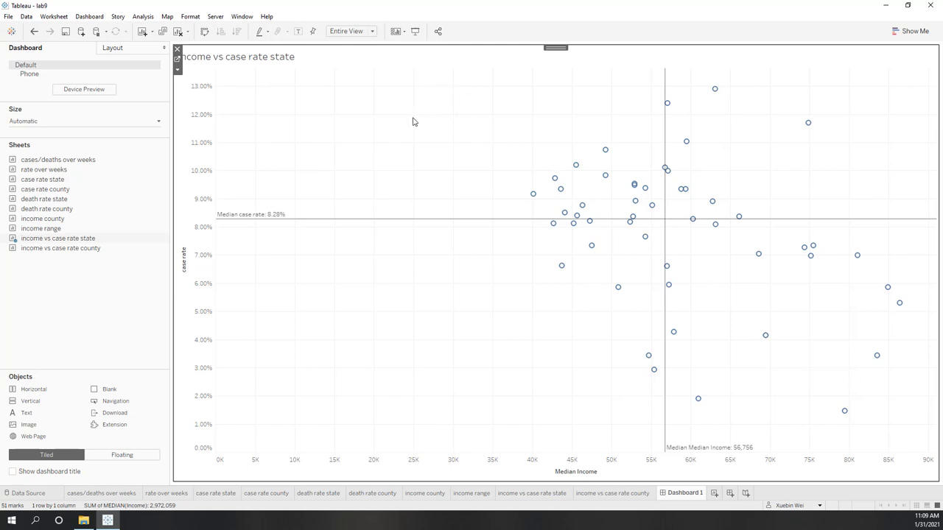
left_click_drag(109, 160, 807, 206)
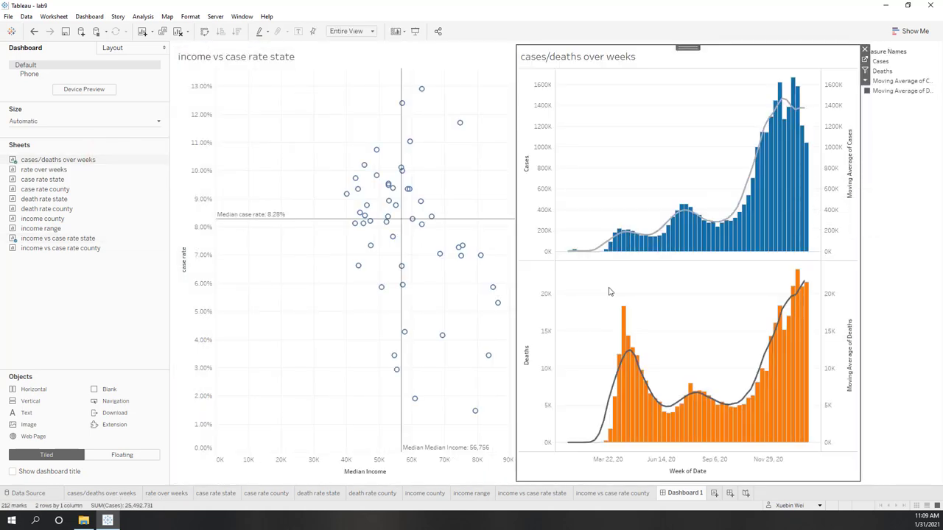
left_click_drag(63, 169, 725, 390)
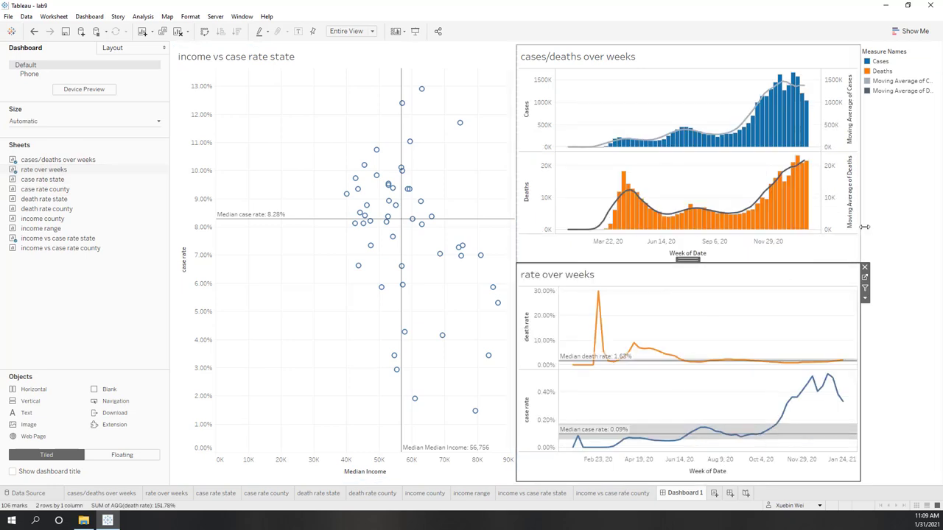
Remove the Measure Names legend from the dashboard and move the divider between the two weekly charts slightly up.
left_click(912, 211)
left_click(910, 65)
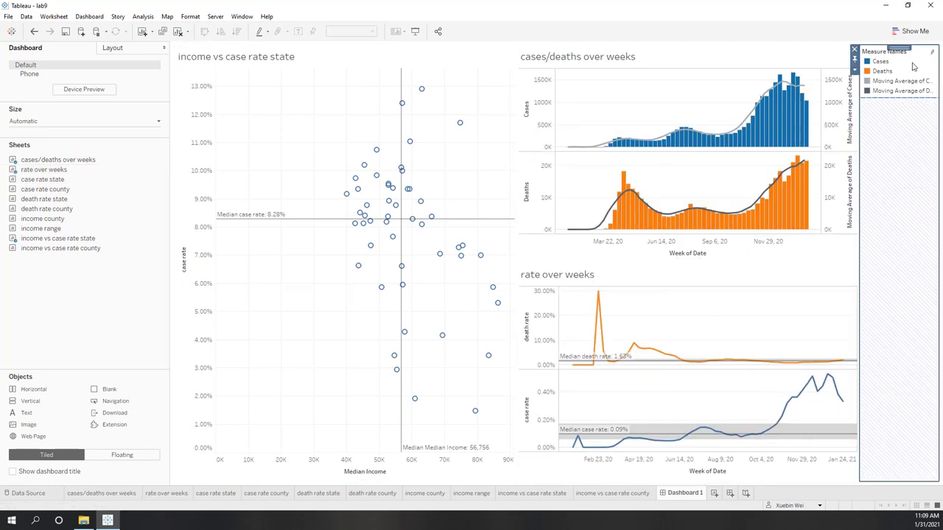
left_click(855, 49)
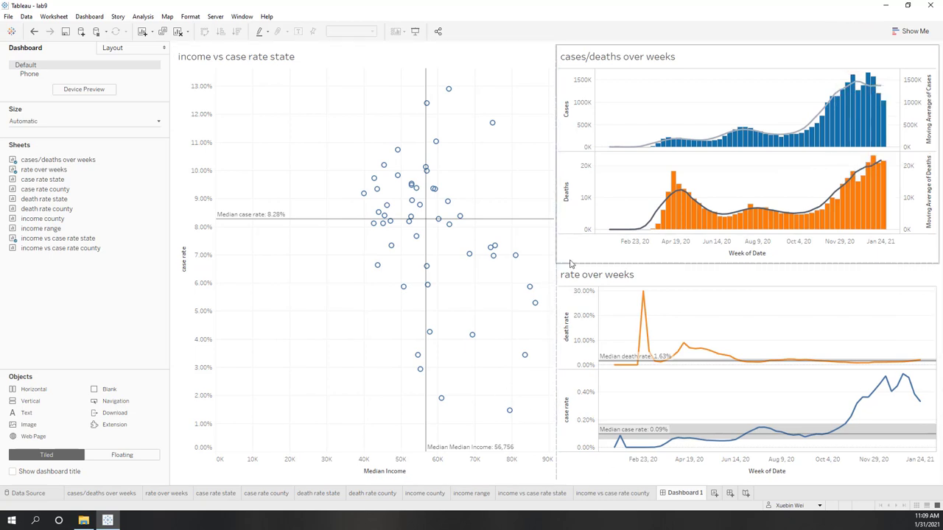
left_click_drag(573, 263, 602, 258)
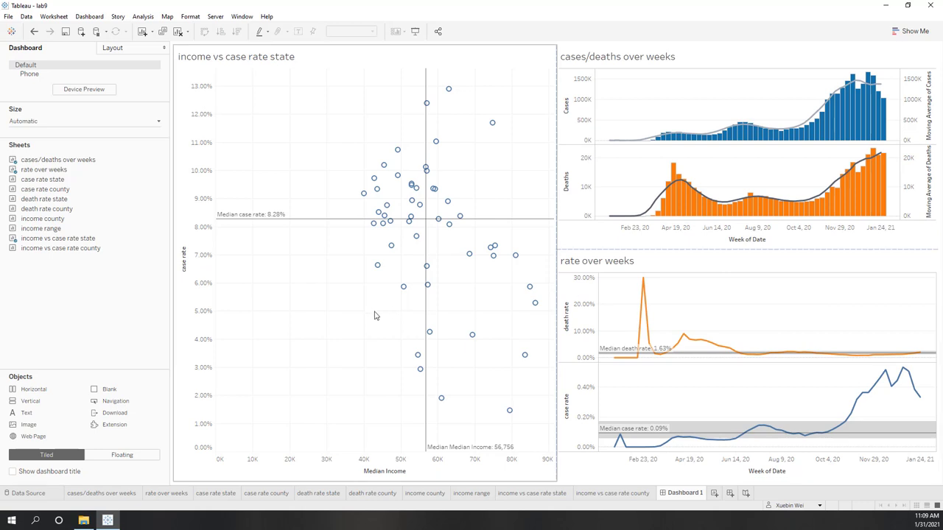
left_click(58, 348)
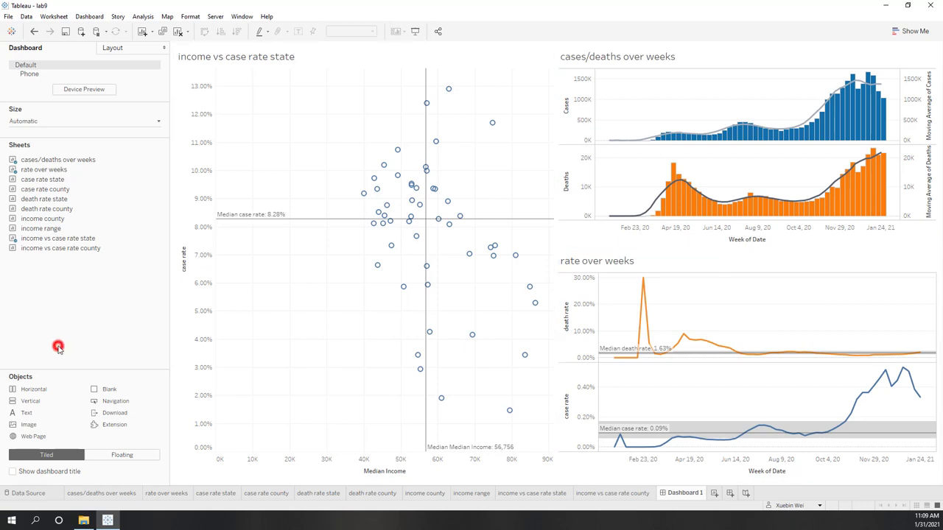
Use the income vs case rate state chart as a dashboard filter, testing it with the upper-left and lower-right groups of states before clearing the selection.
left_click(516, 56)
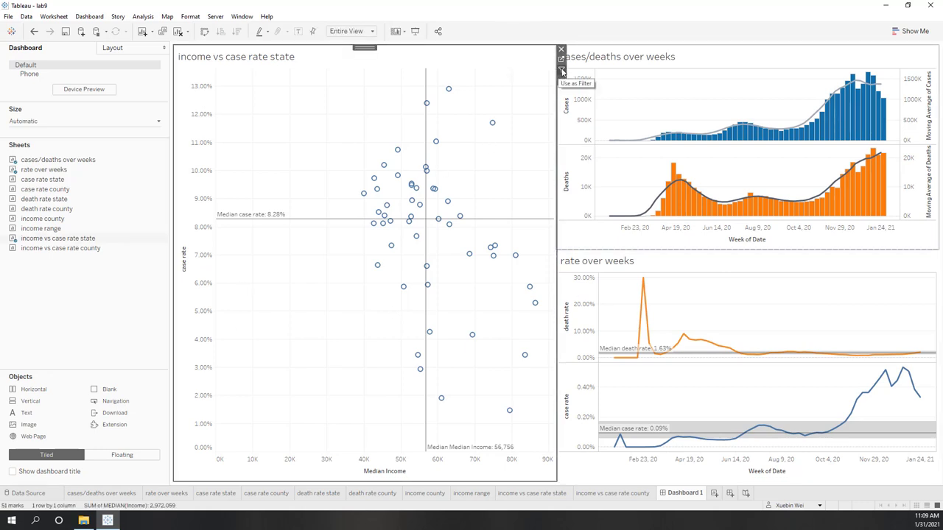
left_click(562, 71)
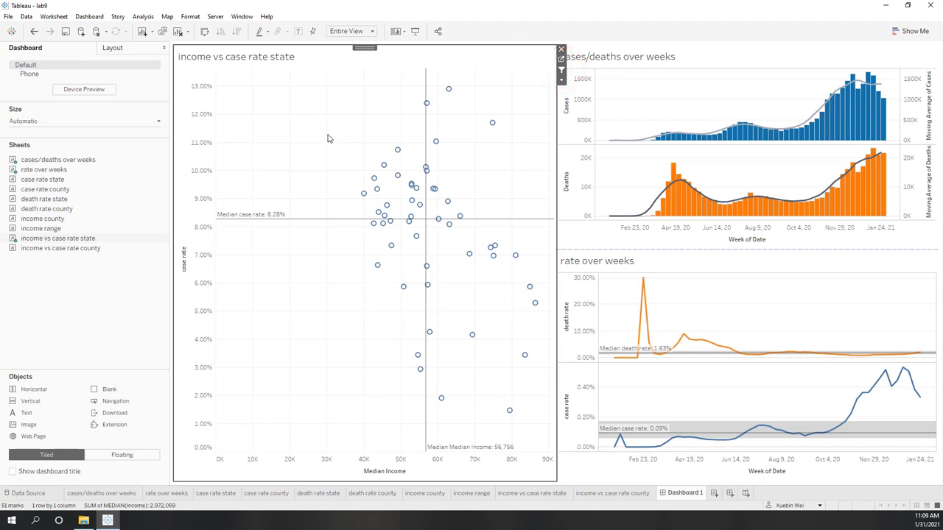
left_click_drag(329, 139, 417, 201)
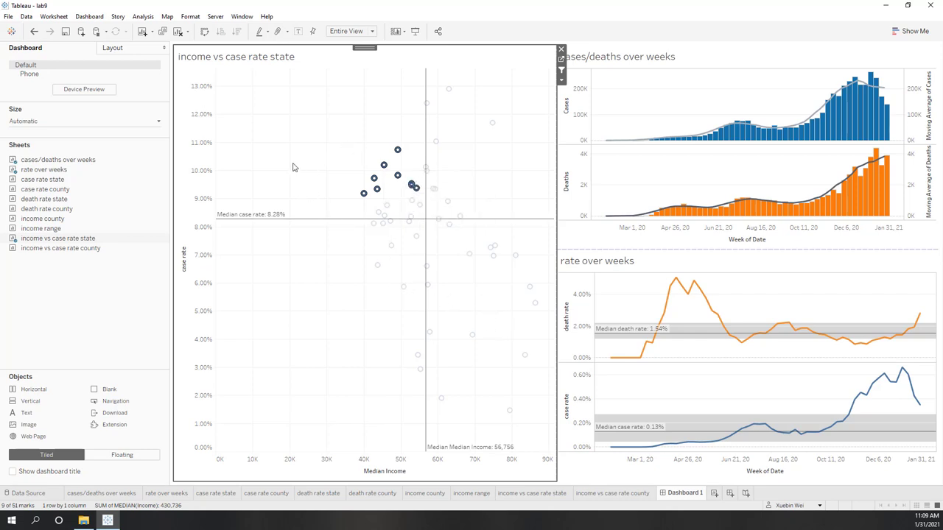
left_click(548, 266)
left_click_drag(465, 281, 554, 427)
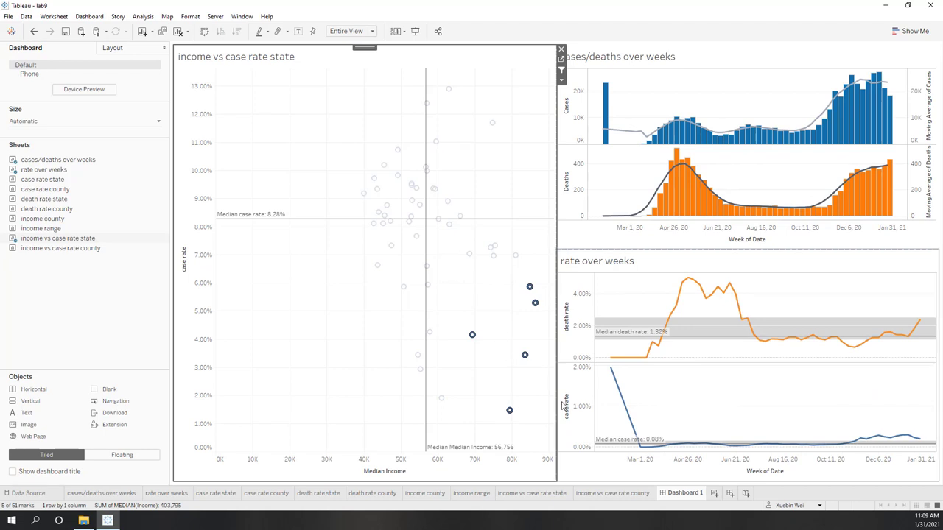
mouse_move(710, 138)
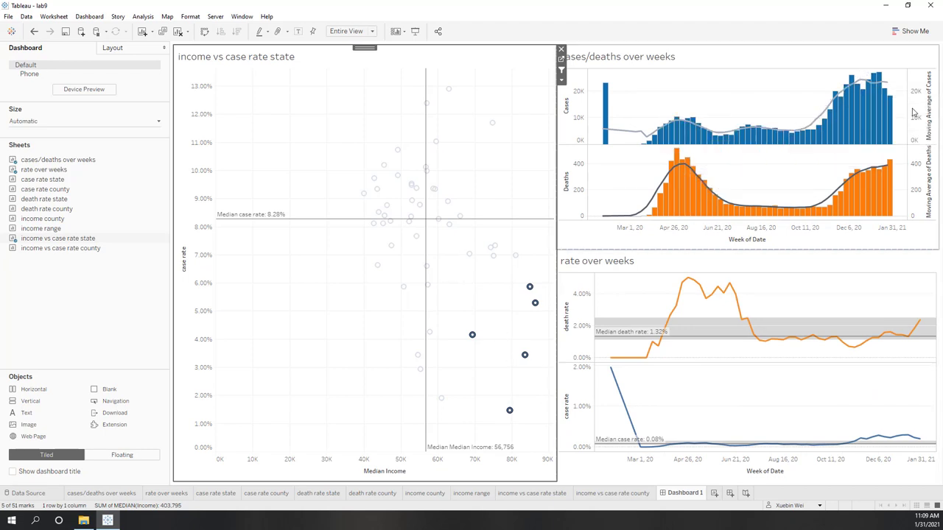
left_click(508, 313)
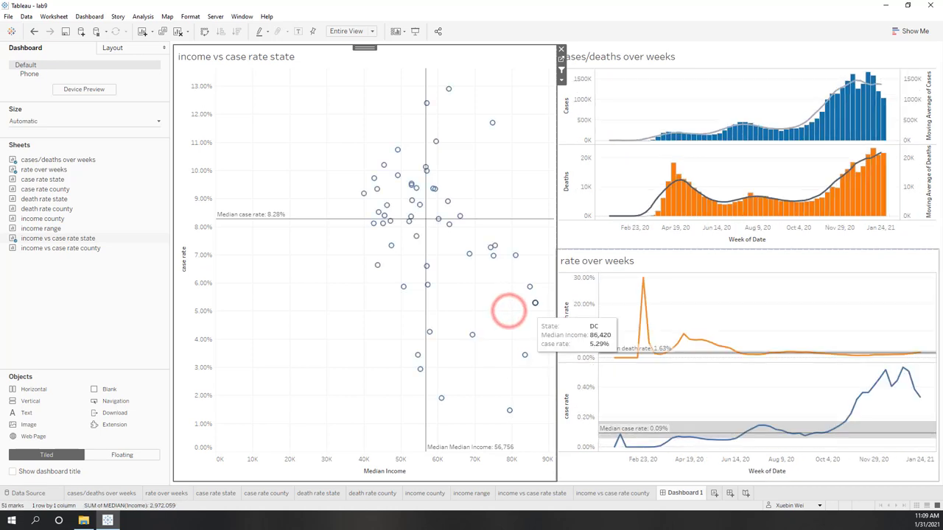
On the income vs case rate state sheet, label the marks with State and open the label options.
left_click(532, 493)
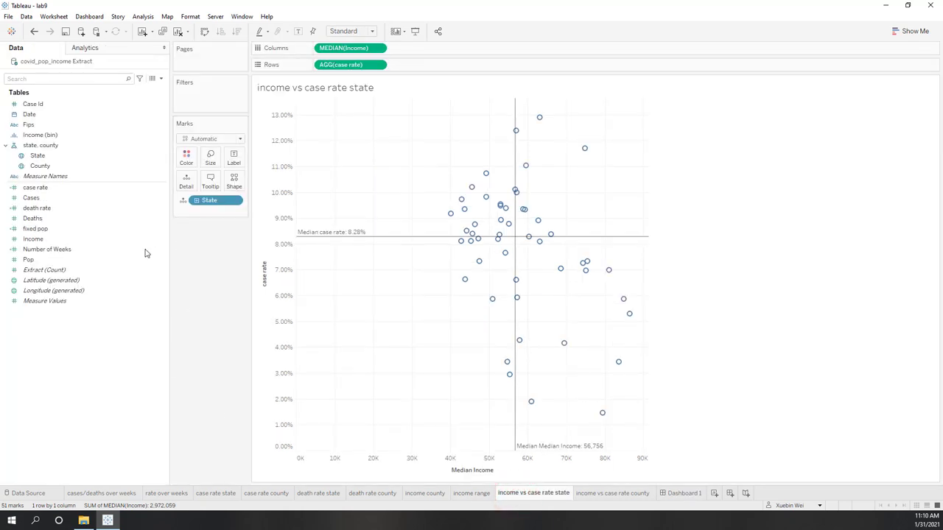
left_click_drag(37, 155, 238, 163)
left_click(235, 159)
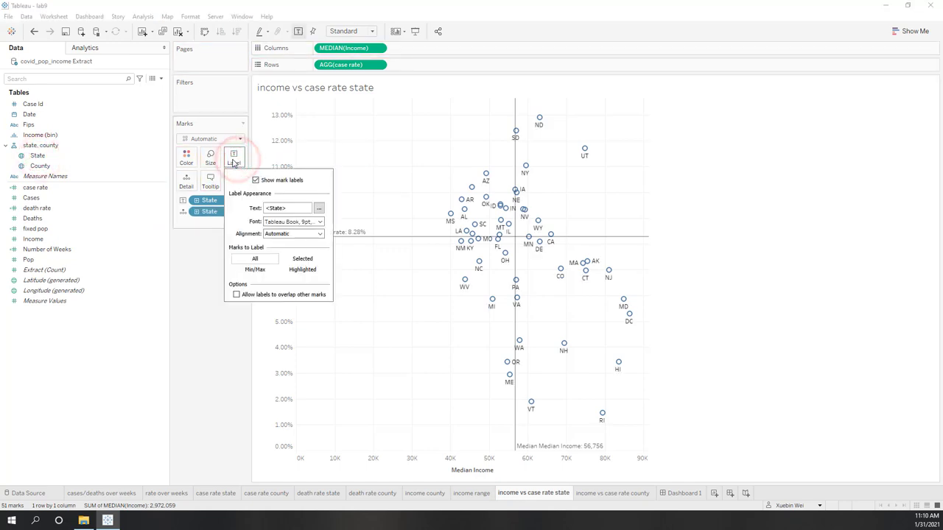
Limit the state labels on the income vs case rate state scatter plot to selected marks only.
left_click(295, 259)
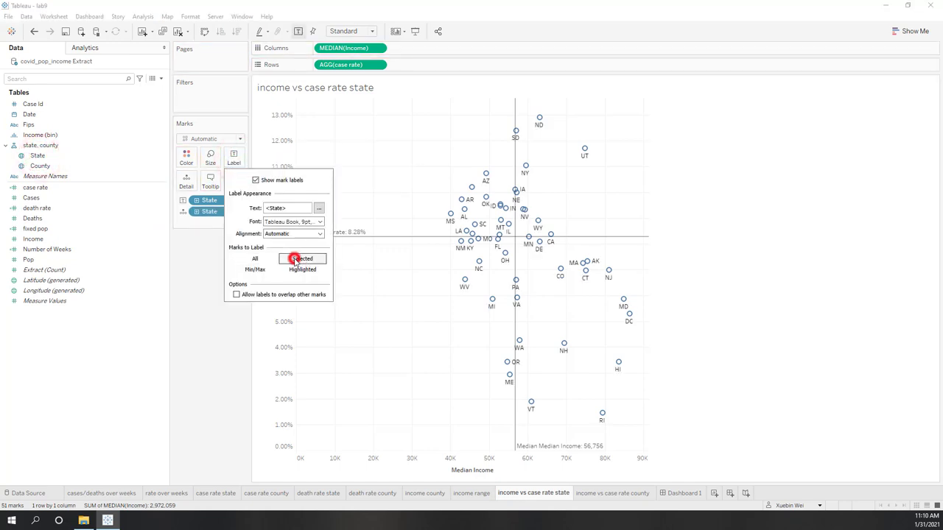
left_click(222, 417)
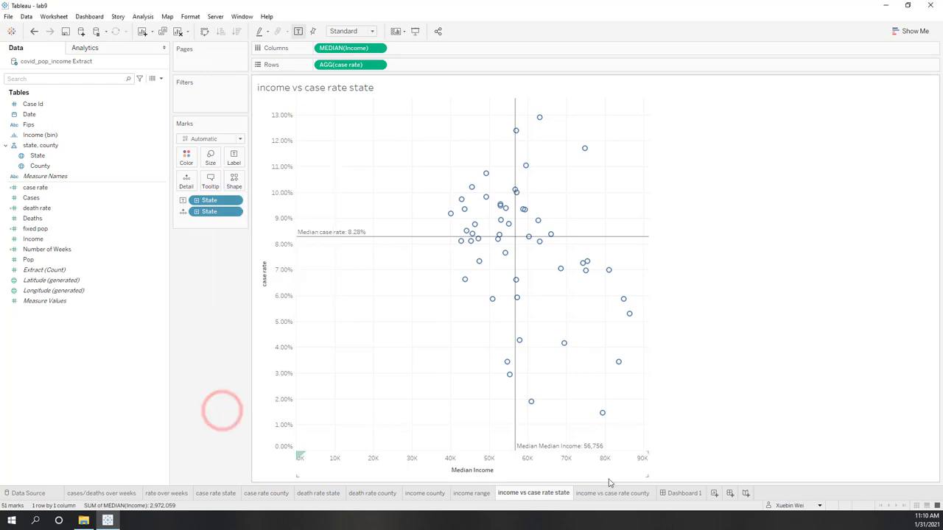
On Dashboard 1, compare the trends for low-income, high-case-rate states with those for high-income, low-case-rate states by selecting each group in the scatter plot.
left_click(681, 493)
left_click_drag(324, 142, 418, 205)
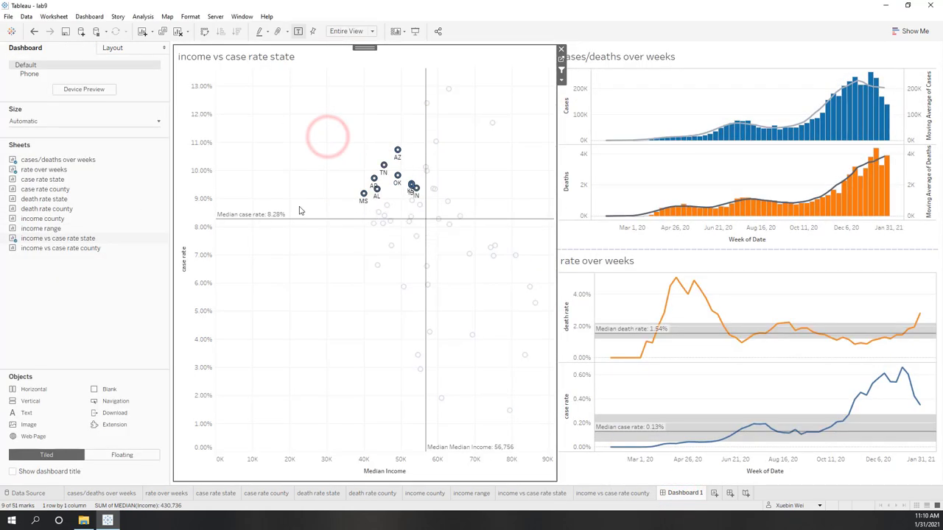
left_click(292, 148)
left_click_drag(471, 285, 552, 404)
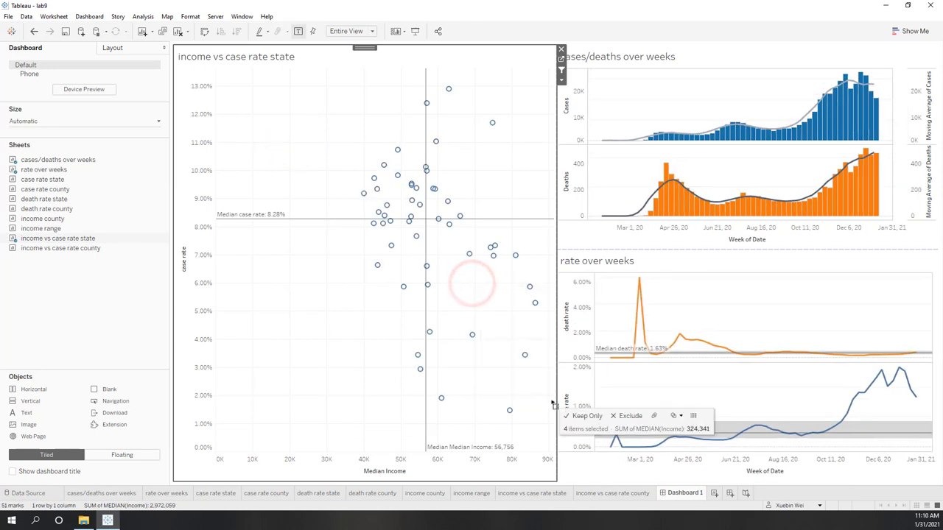
Clear the scatter plot selection and rename the dashboard as "income vs rates state".
left_click(499, 379)
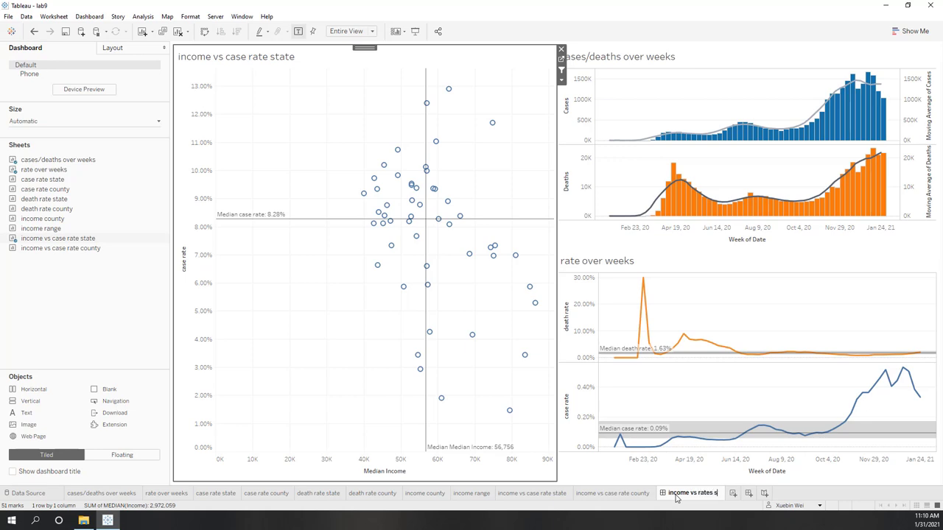
key("Return")
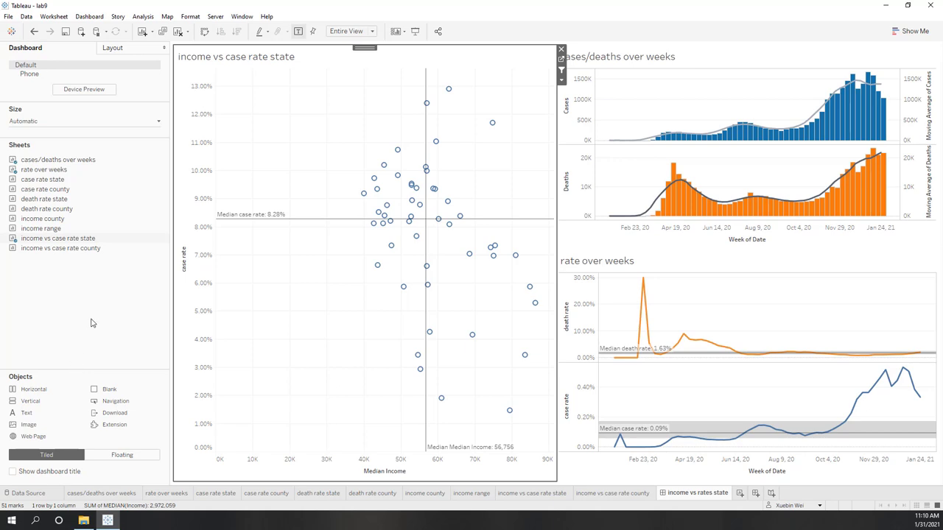
Compare the weekly trends for states above the median case rate by selecting the low-income group, then the high-income group, and clear the selection.
left_click_drag(339, 117, 405, 205)
left_click(481, 159)
left_click_drag(437, 78, 518, 172)
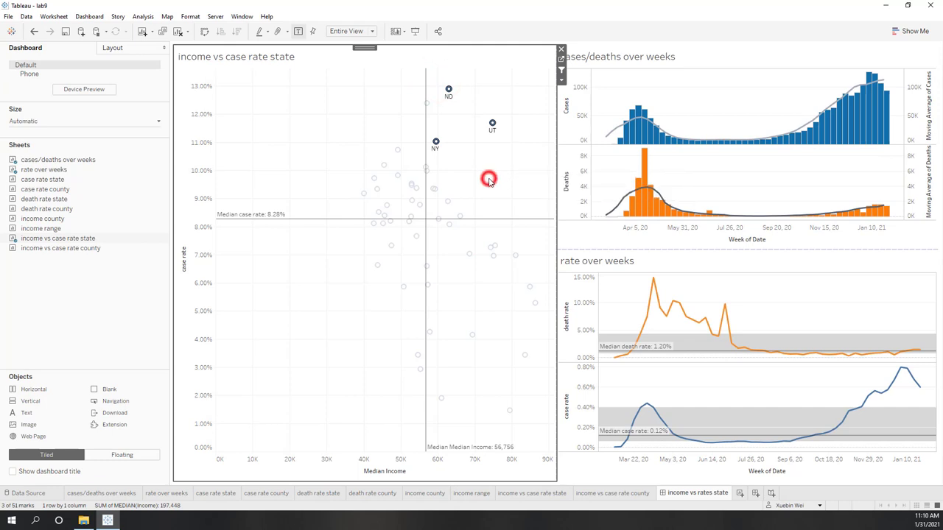
left_click(490, 181)
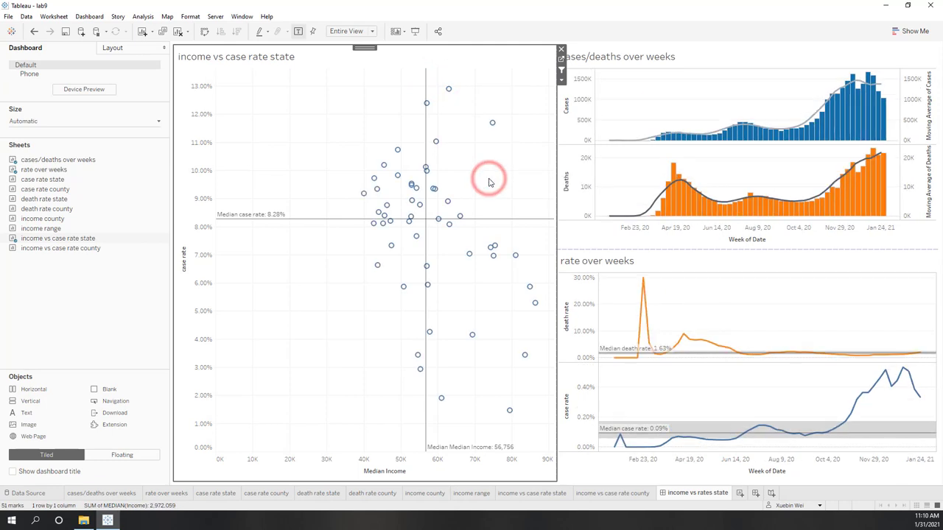
Add a new dashboard and a new worksheet to the workbook.
left_click(757, 494)
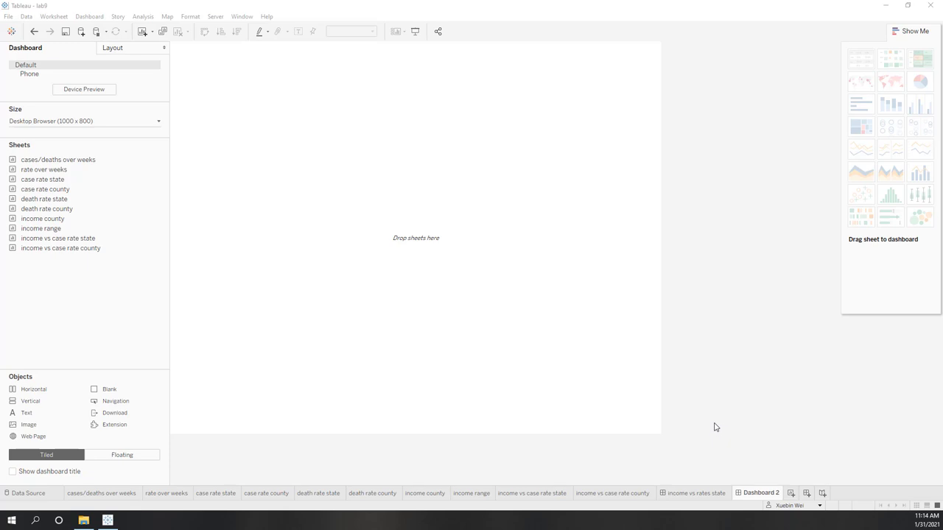
left_click(790, 495)
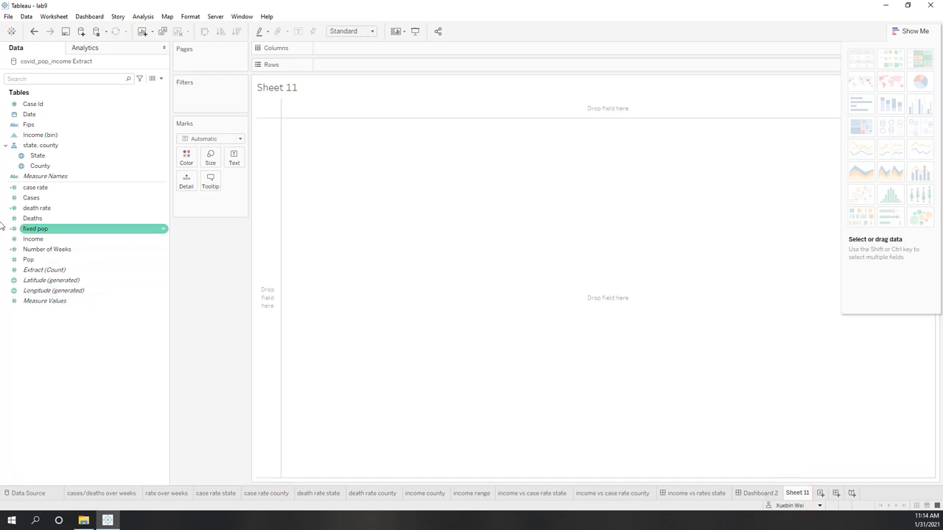
Build a scatter view with Date as mark detail, Number of Weeks on Columns and Cases on Rows.
left_click(39, 251)
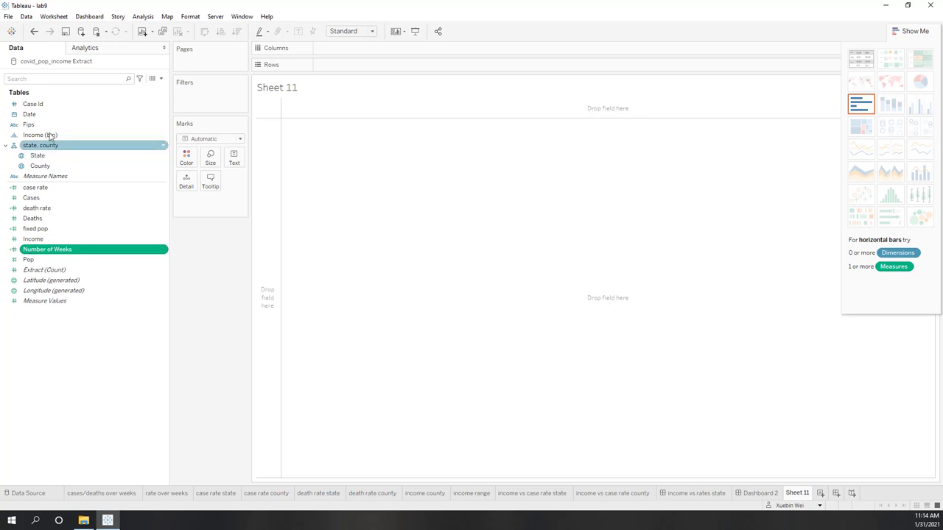
left_click_drag(46, 116, 193, 185)
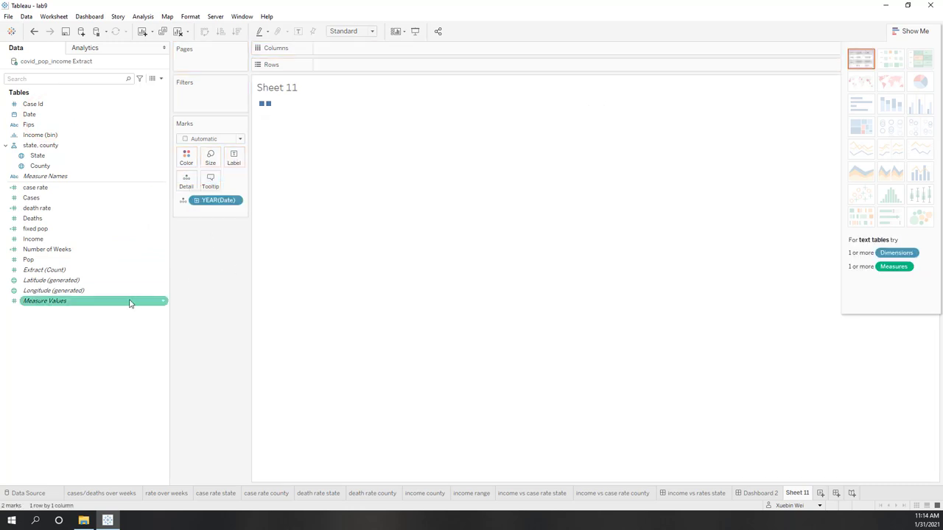
left_click_drag(55, 252, 364, 49)
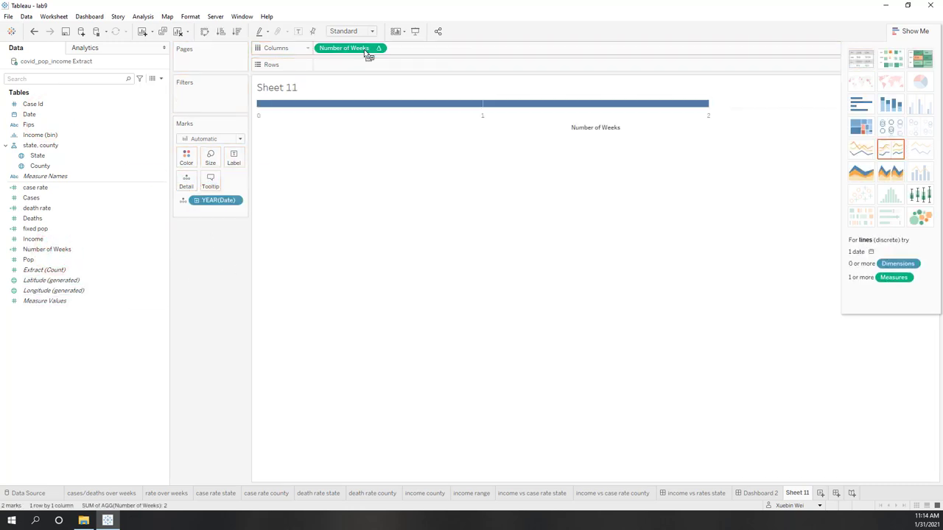
left_click_drag(89, 199, 371, 70)
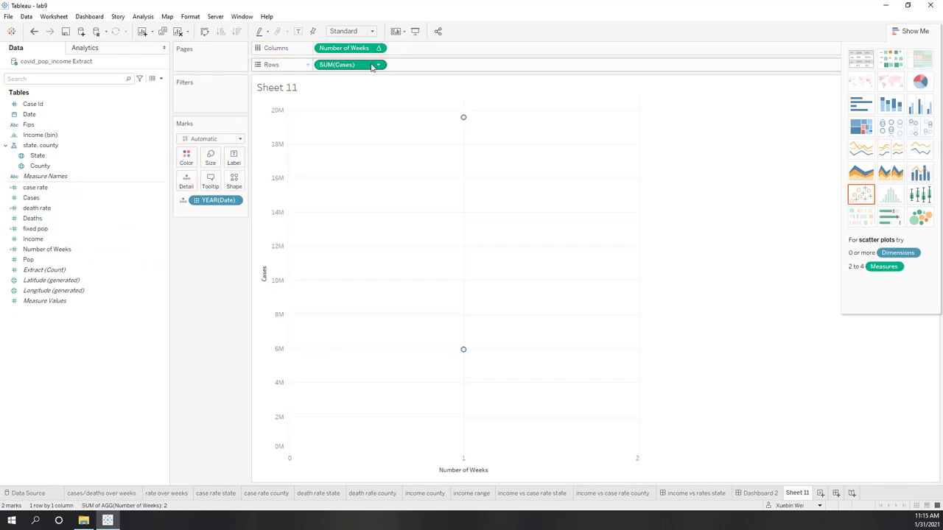
Set the Number of Weeks table calculation to compute using the specific dimension Year of Date.
left_click(378, 48)
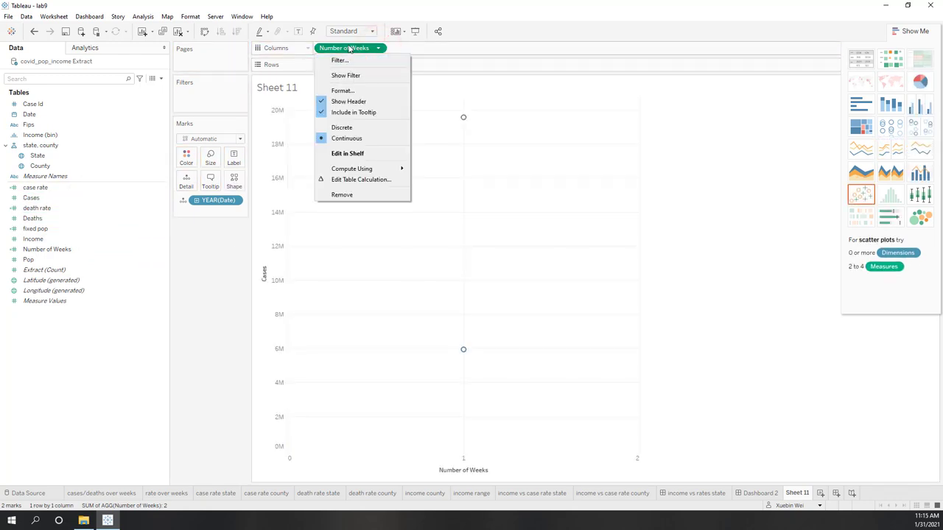
left_click(345, 180)
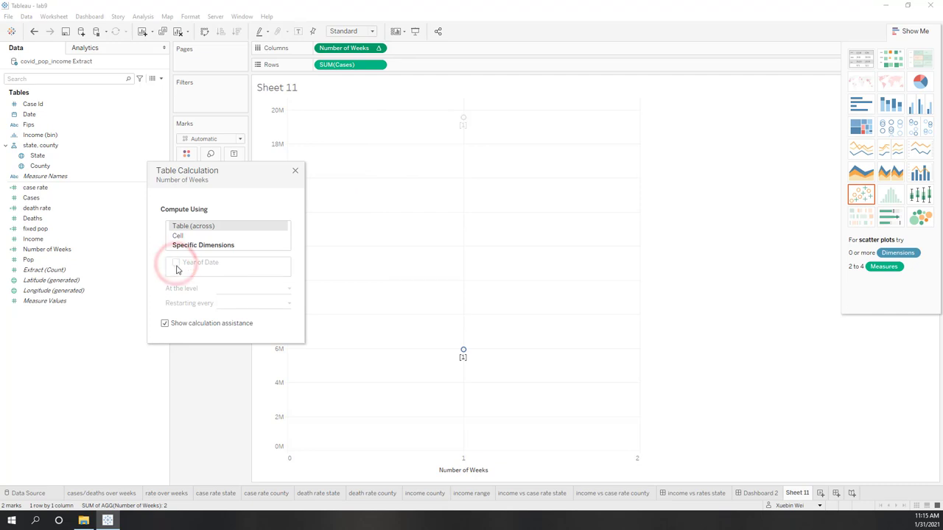
left_click(190, 246)
left_click(176, 262)
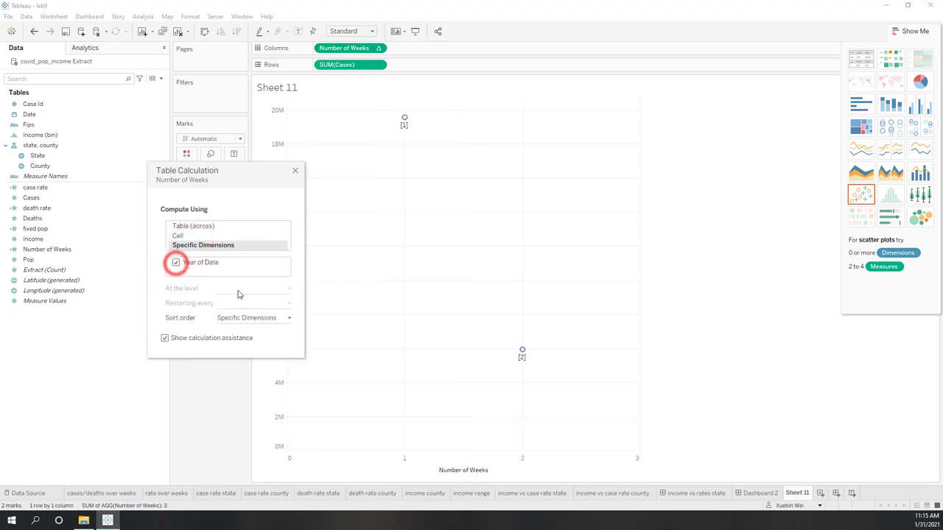
left_click(297, 173)
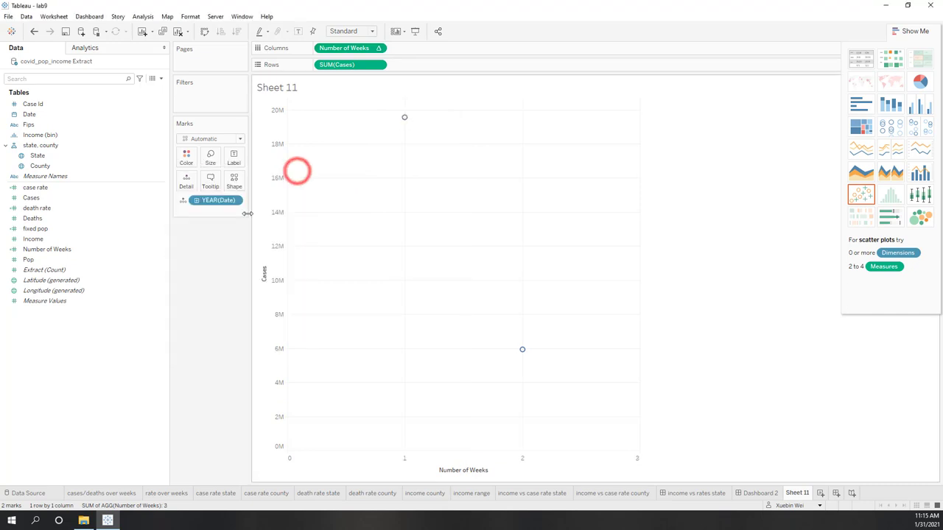
Change the Date detail to continuous Week Number and compute the Number of Weeks table calculation along Week of Date.
right_click(233, 200)
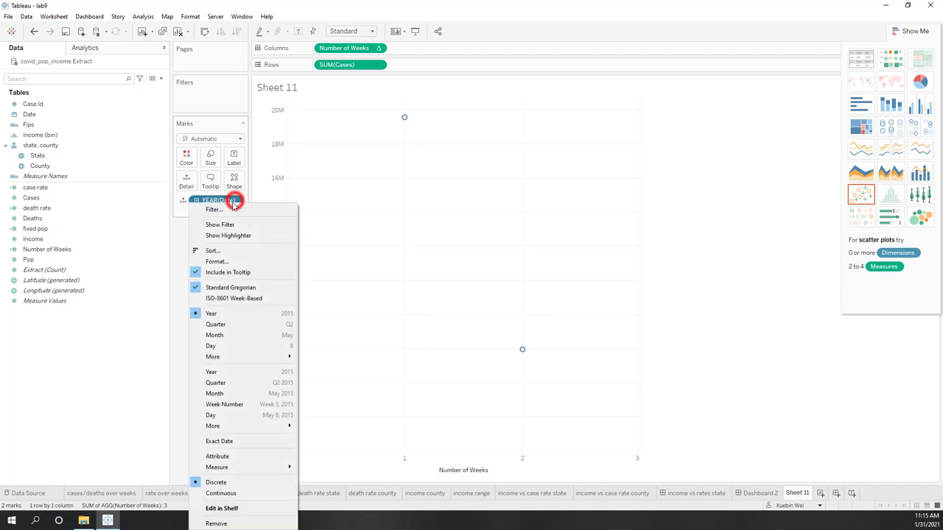
left_click(203, 406)
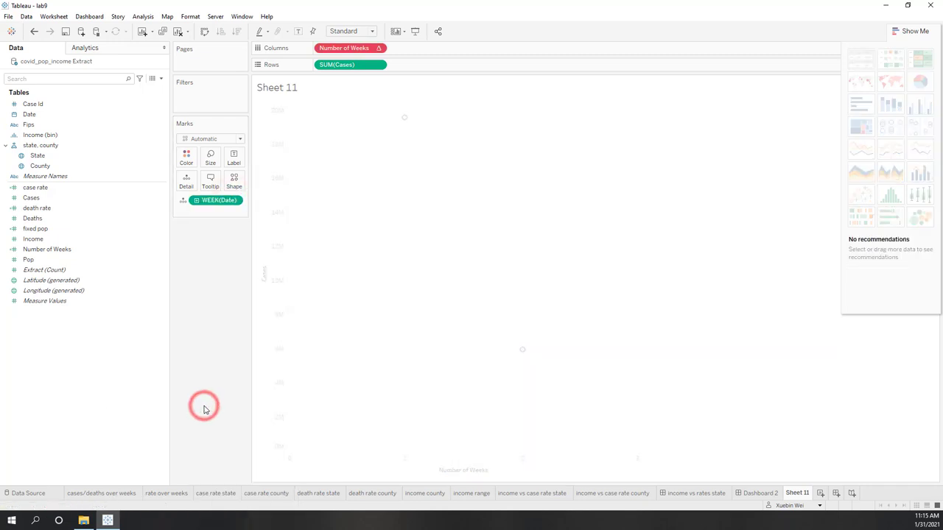
left_click(378, 49)
left_click(343, 180)
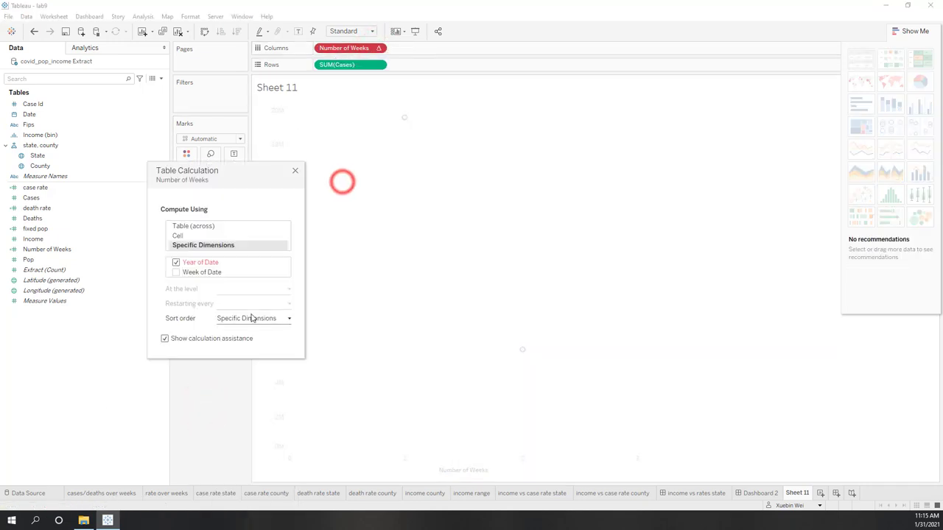
left_click(177, 272)
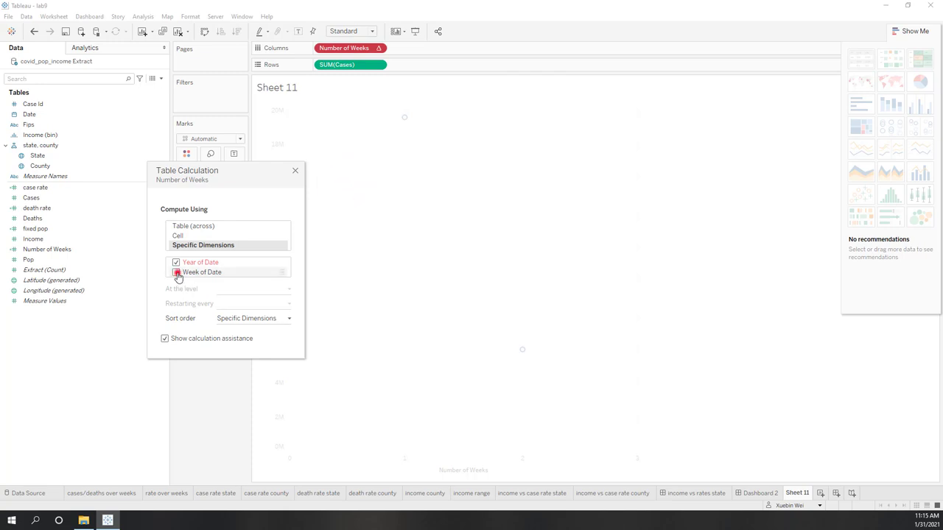
left_click(296, 171)
Change the mark type to Line and add State as the label to split the cases by state.
left_click(239, 138)
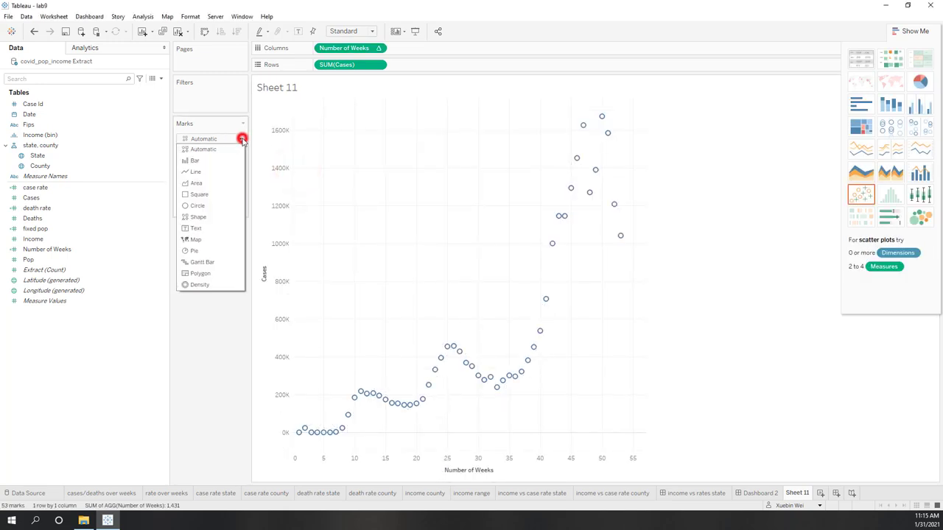
left_click(213, 173)
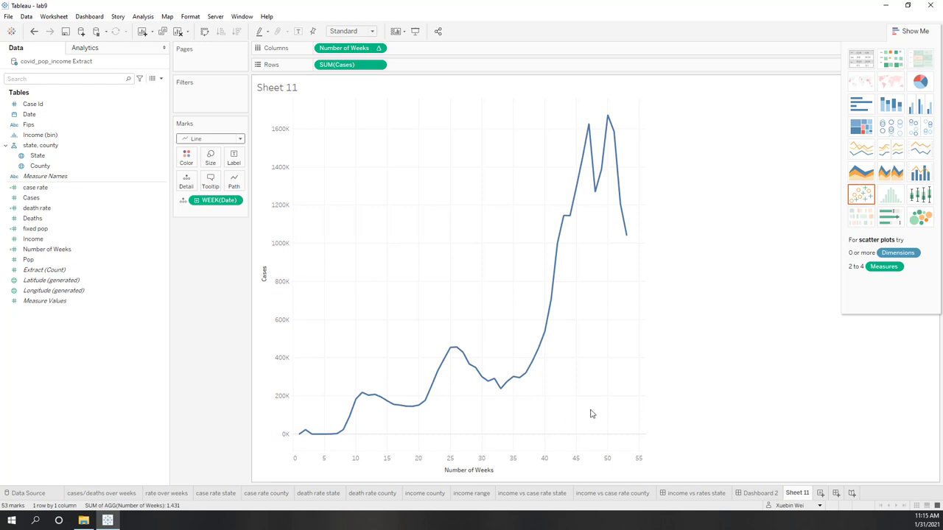
mouse_move(626, 239)
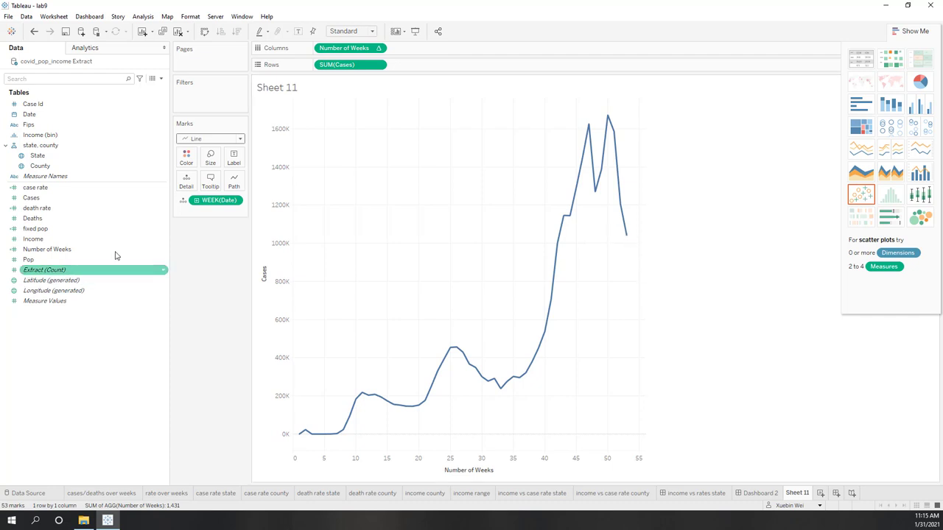
left_click_drag(74, 156, 233, 161)
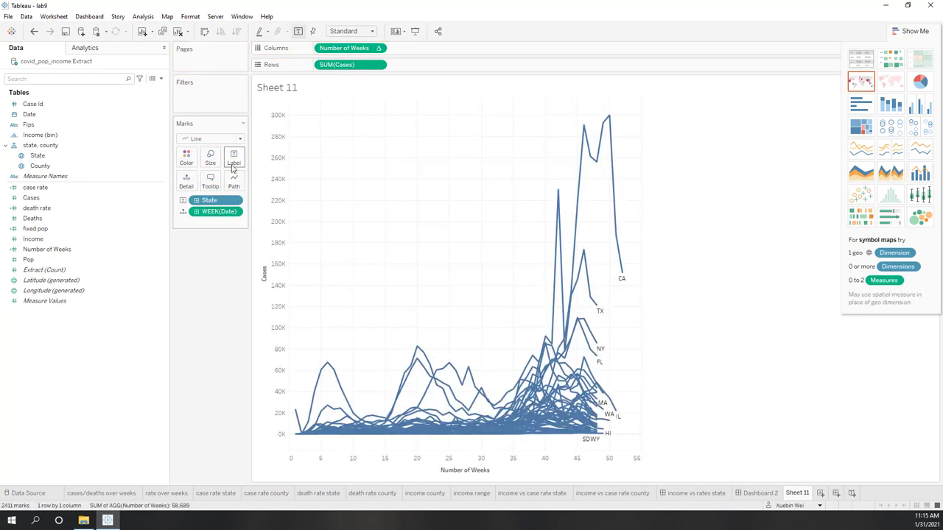
Examine the case peaks on the individual state lines, including those of TX, CA and NY.
mouse_move(329, 369)
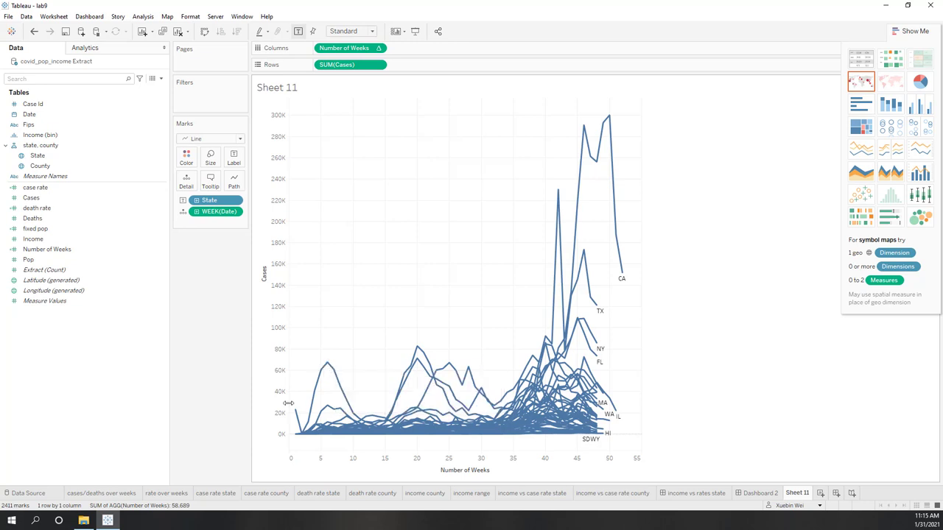
mouse_move(295, 413)
mouse_move(417, 351)
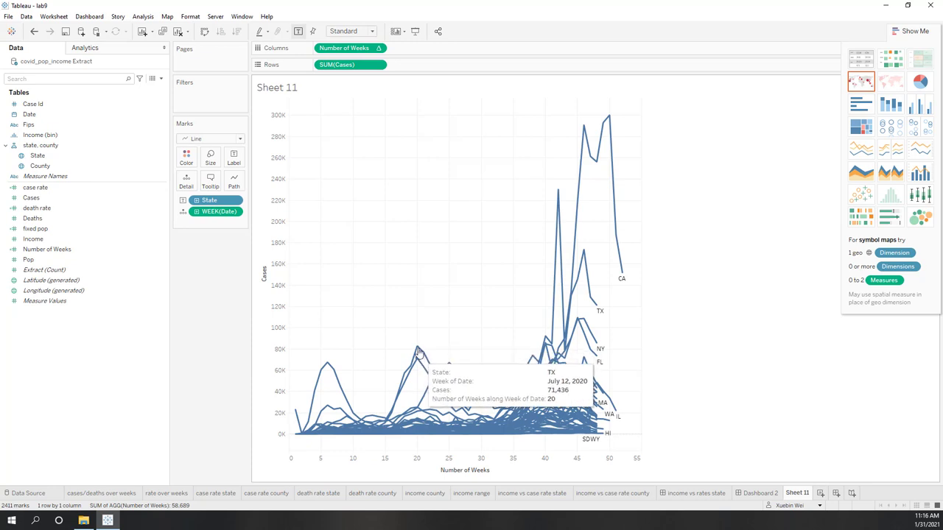
mouse_move(423, 393)
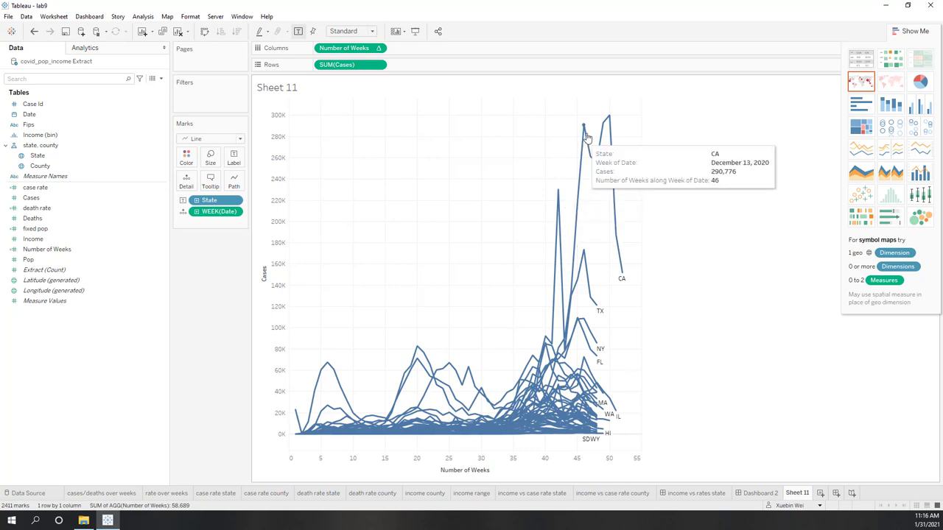
mouse_move(562, 193)
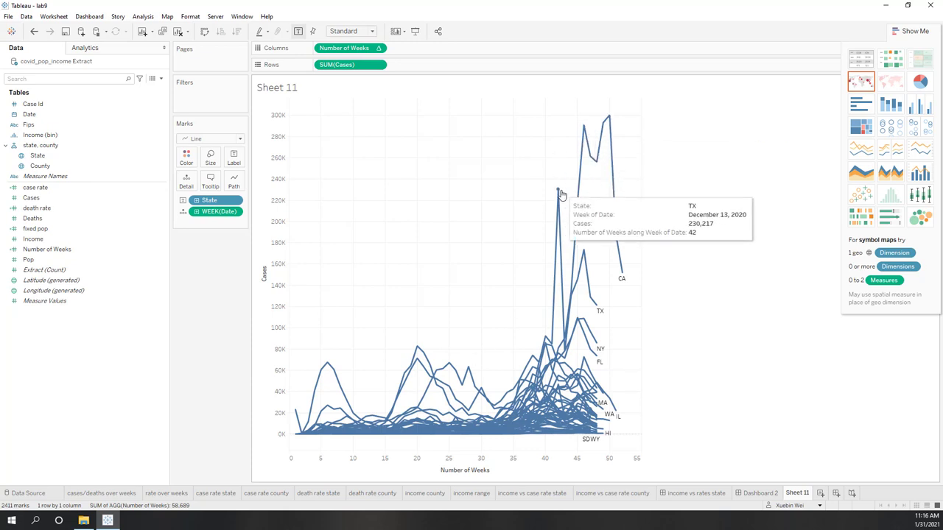
mouse_move(590, 333)
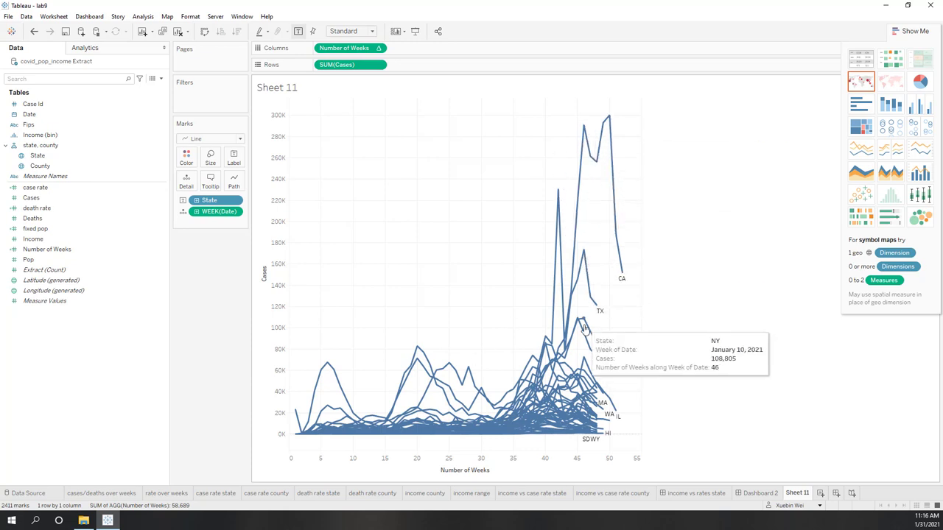
mouse_move(586, 351)
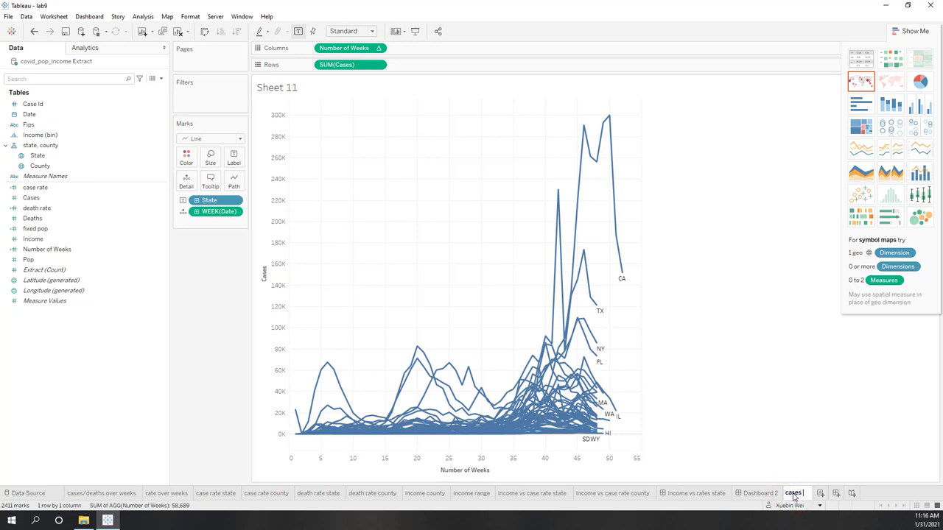
Rename the worksheet as "cases after number of weeks".
type("ter number of wee")
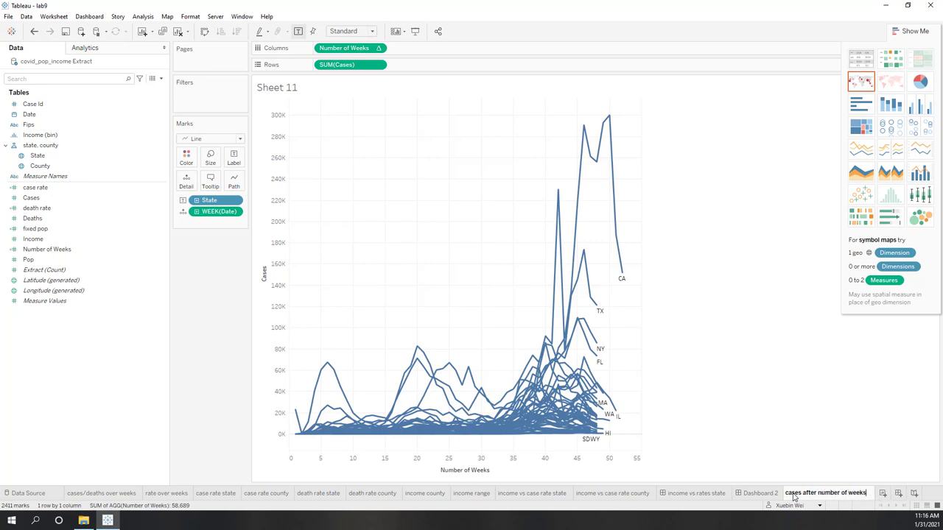
type("ks")
key("Return")
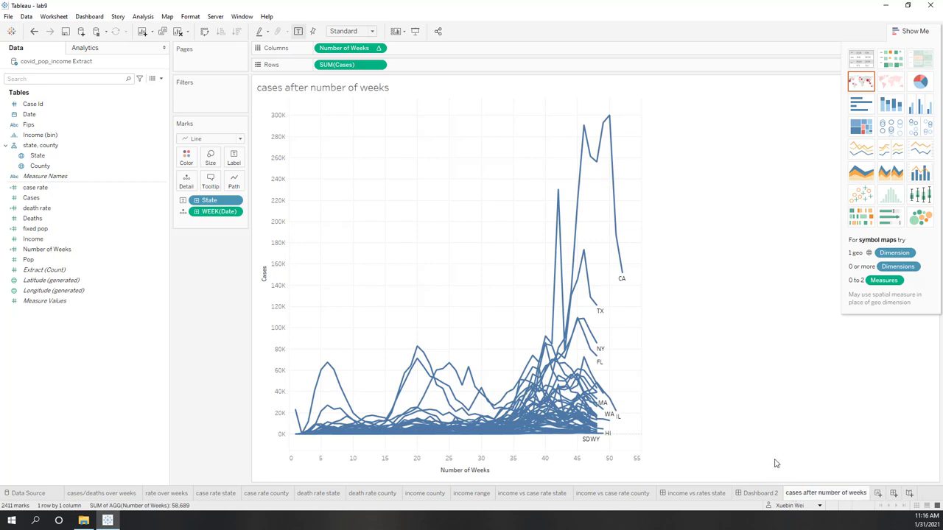
left_click(743, 404)
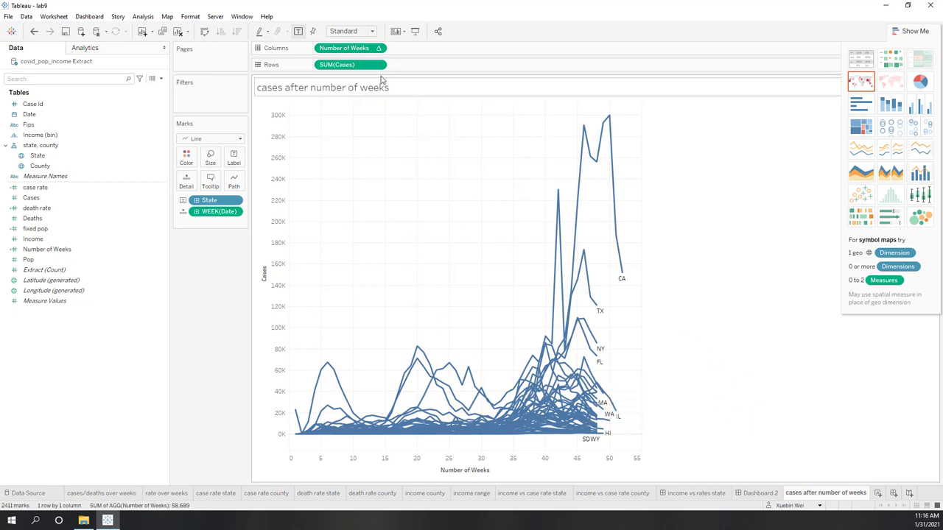
Fit the line chart to Entire View and hide the chart type suggestions.
left_click(372, 31)
left_click(362, 66)
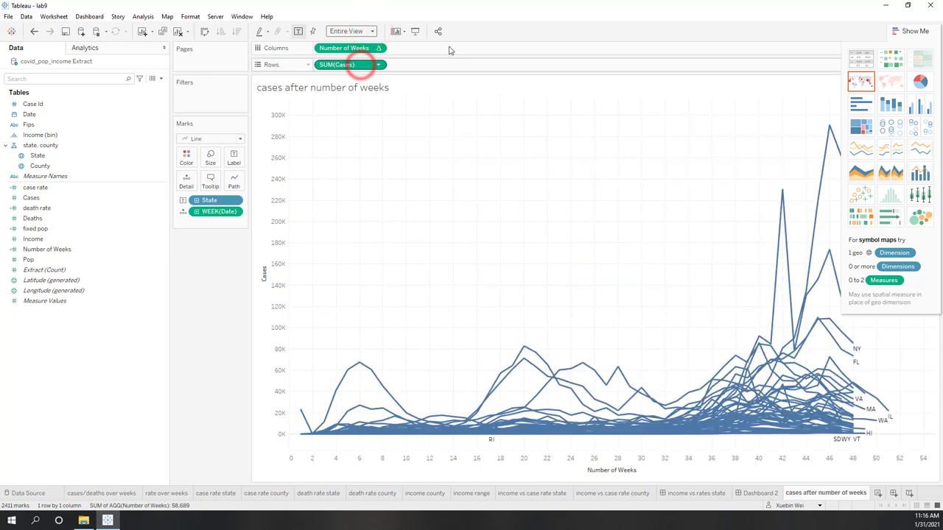
left_click(904, 31)
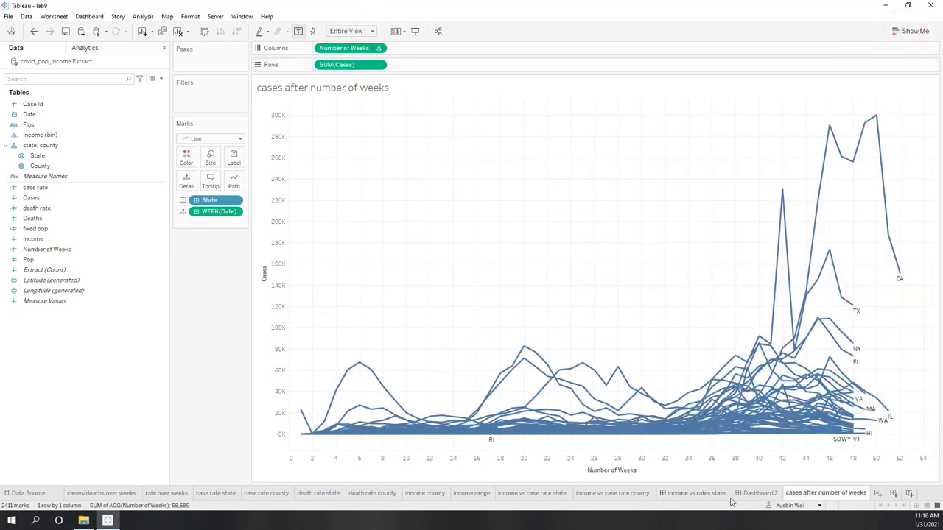
Set the size of Dashboard 2 to Automatic.
left_click(759, 495)
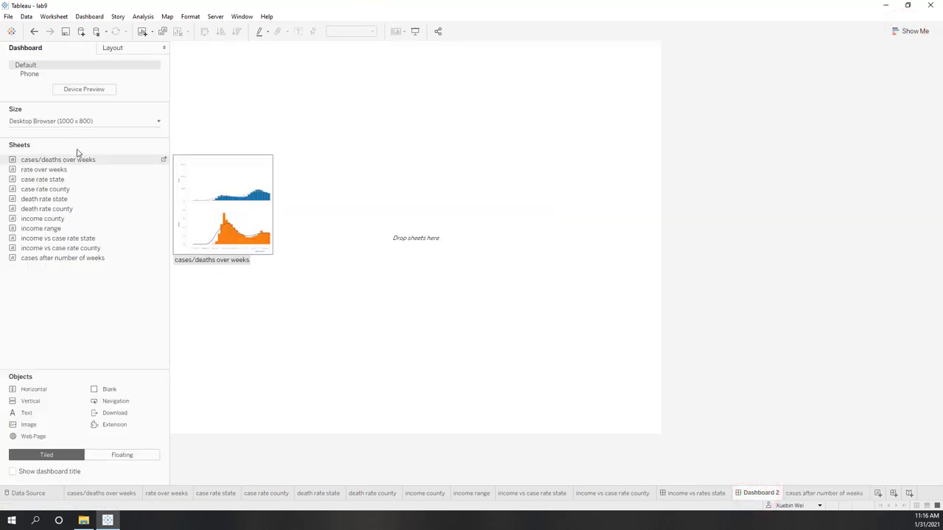
left_click(71, 122)
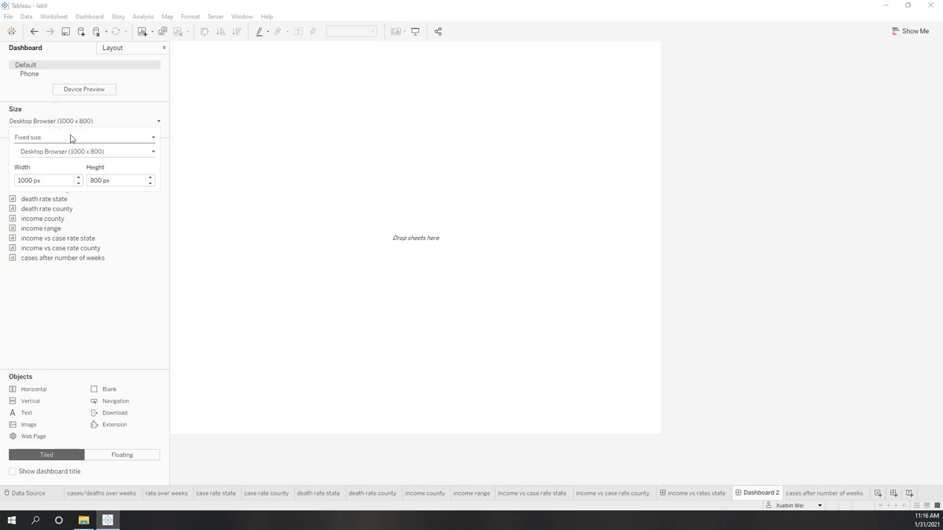
left_click(70, 136)
left_click(61, 155)
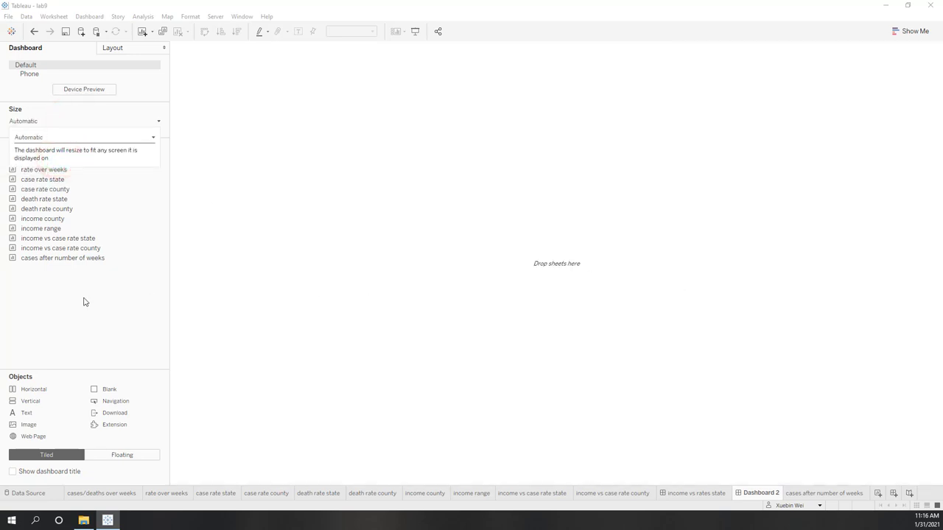
Arrange income vs case rate state and cases after number of weeks above case rate state and death rate state in a two-by-two dashboard layout.
left_click_drag(79, 241, 227, 206)
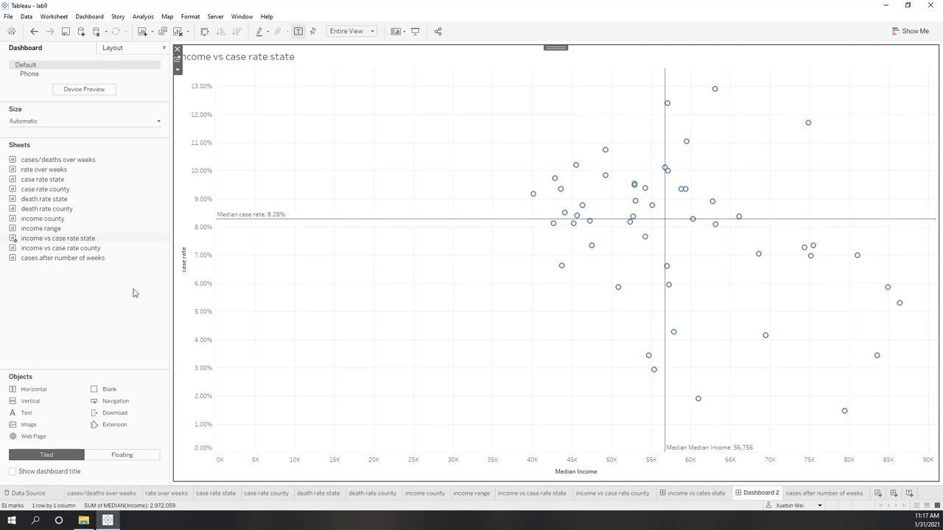
left_click_drag(79, 258, 774, 261)
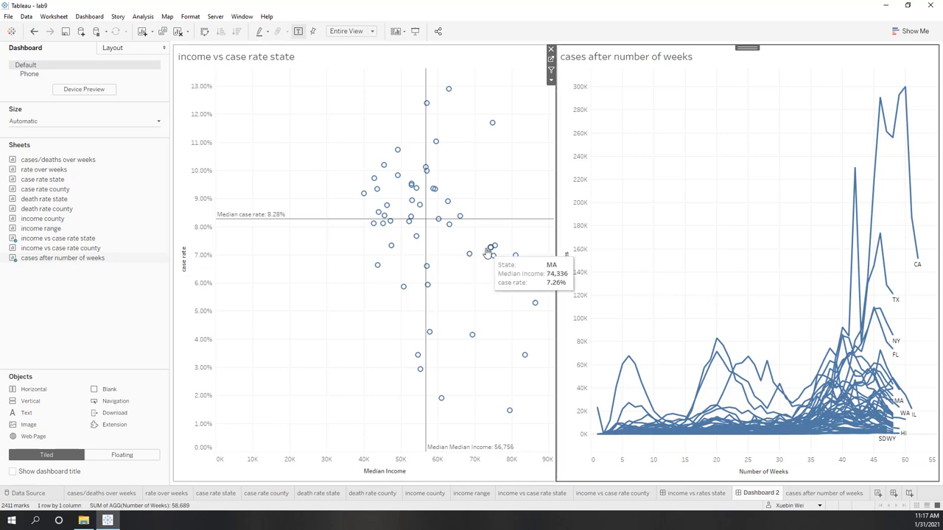
mouse_move(66, 258)
left_click_drag(57, 181, 333, 459)
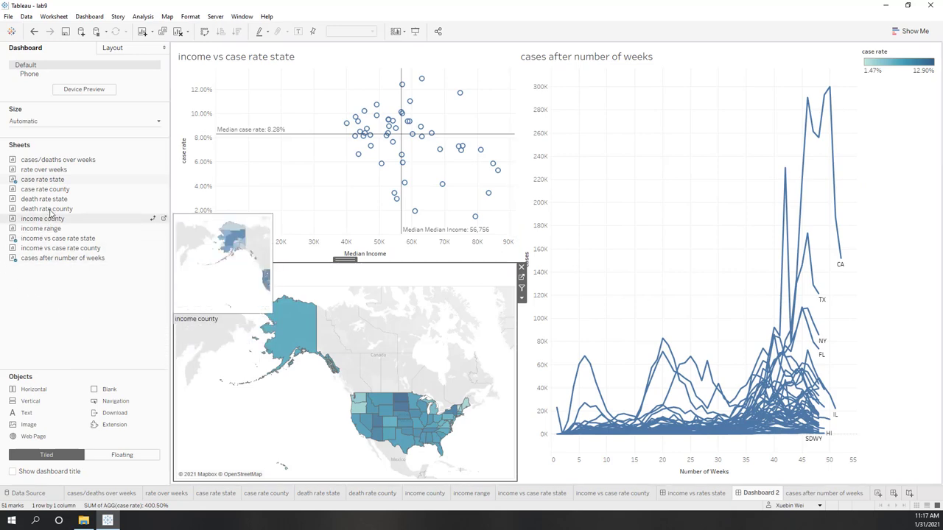
left_click_drag(54, 197, 654, 390)
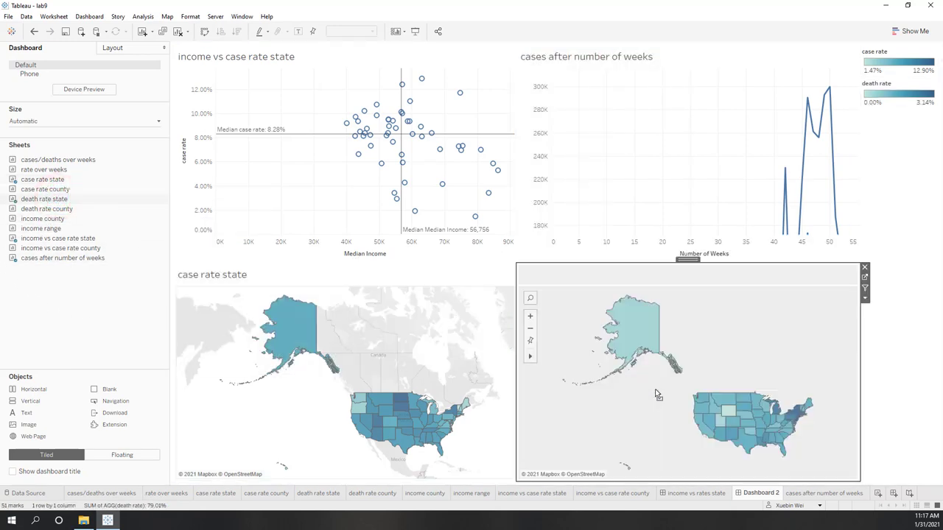
Make the case rate legend floating and place it over the lower-left area of the case rate state map.
left_click(893, 61)
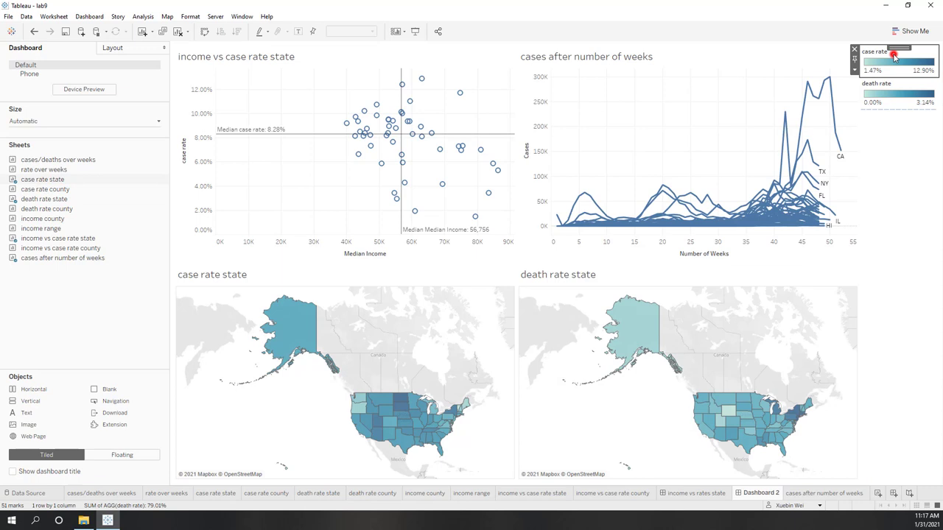
left_click(853, 72)
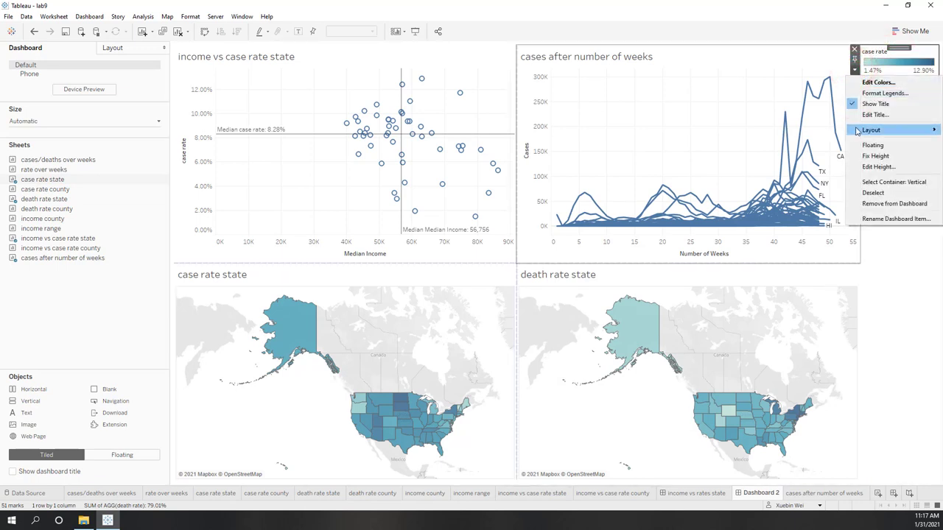
left_click(865, 147)
left_click_drag(879, 55, 229, 426)
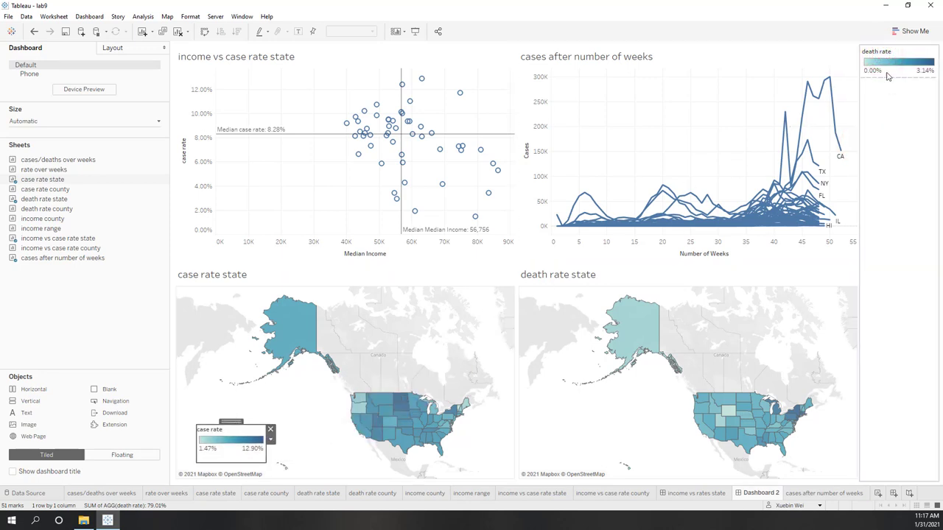
Make the death rate legend floating and place it over the lower-left area of the death rate state map.
left_click(913, 64)
left_click(854, 70)
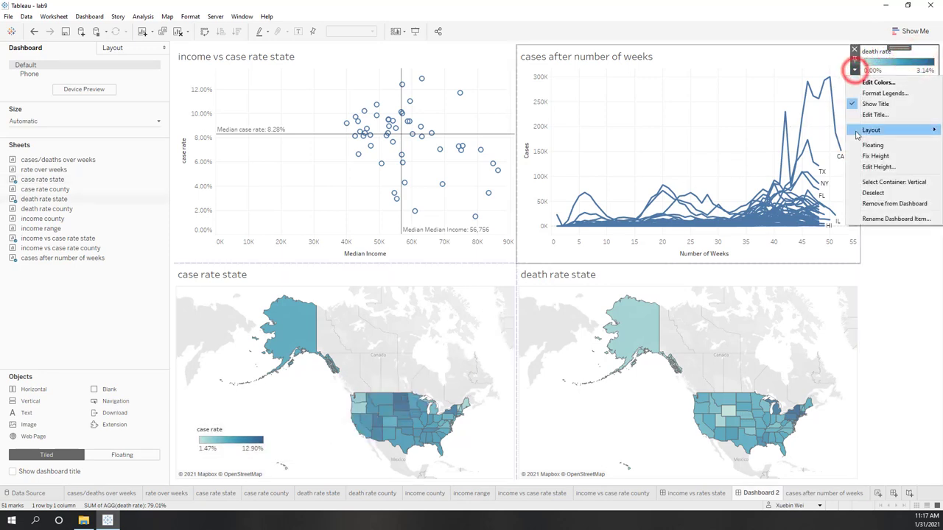
left_click(865, 146)
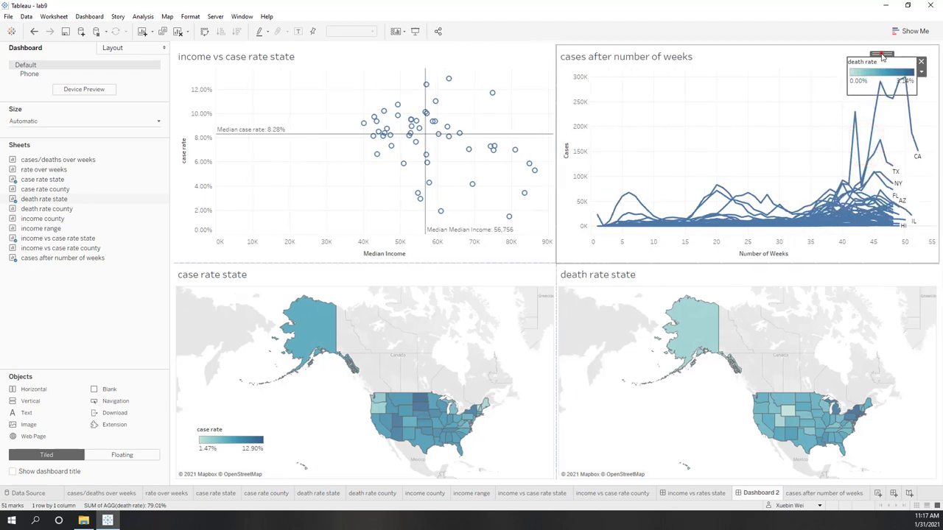
left_click_drag(881, 53, 607, 420)
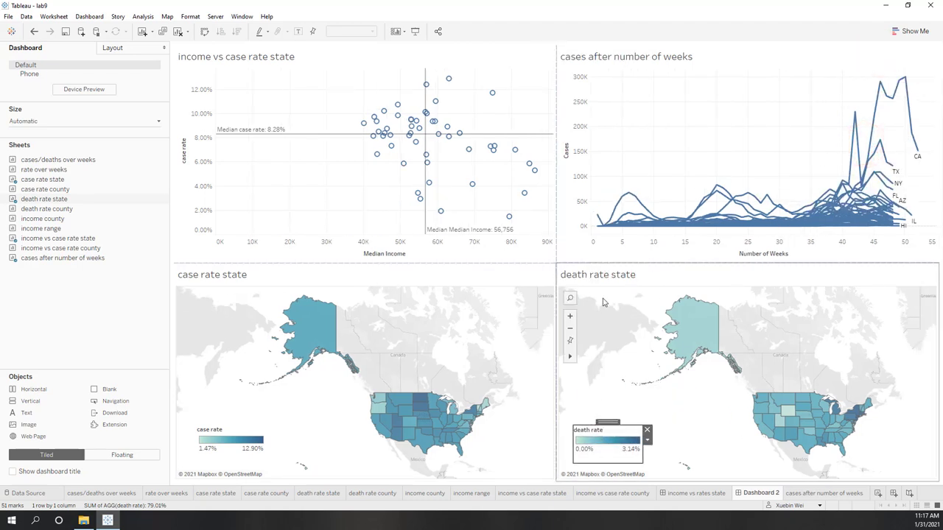
Use the income vs case rate state scatter plot as a filter for the dashboard's other sheets.
left_click(366, 61)
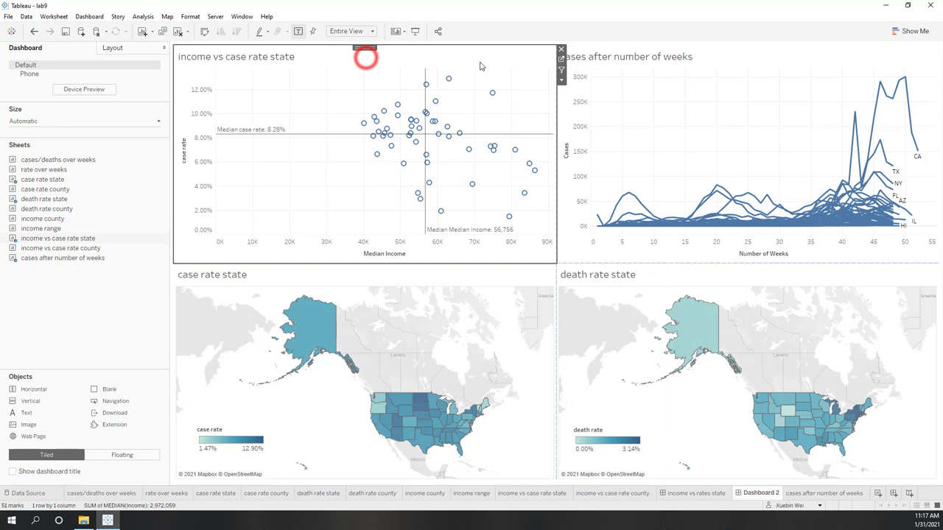
left_click(562, 64)
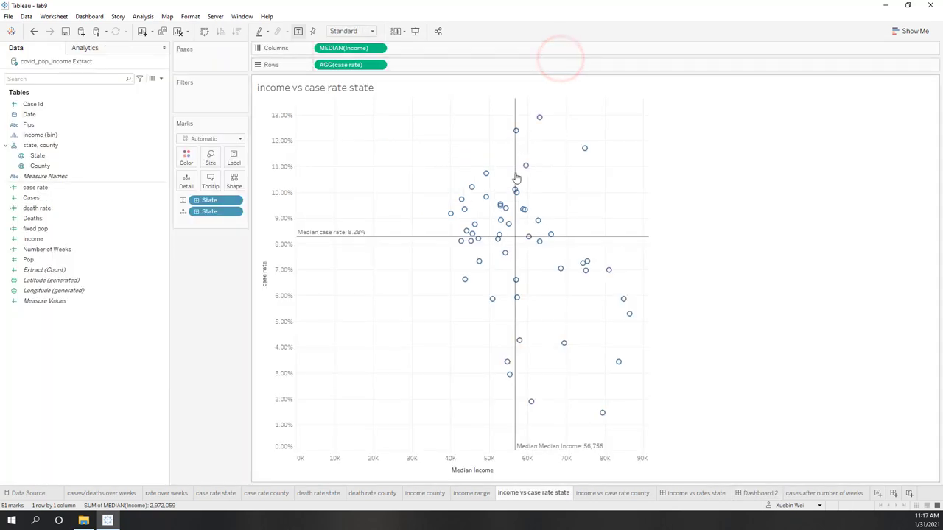
left_click(759, 494)
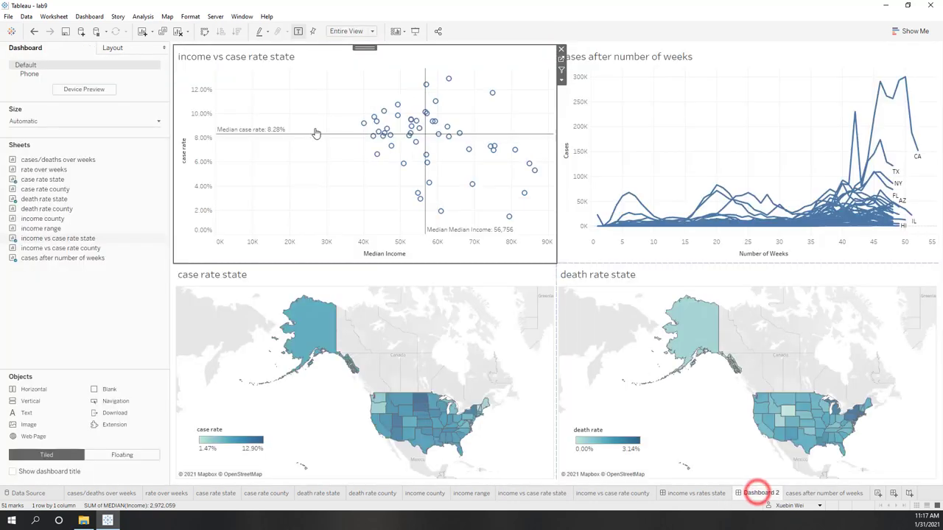
left_click(562, 70)
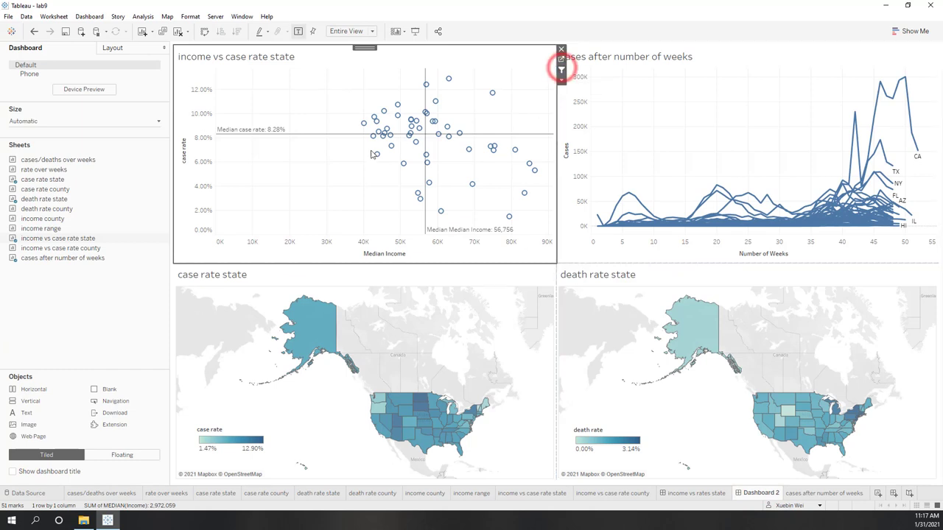
Examine the filtered charts for high-income, low-case-rate states and for low-income, high-case-rate states selected in the scatter plot, and clear the selection.
left_click_drag(546, 153, 449, 272)
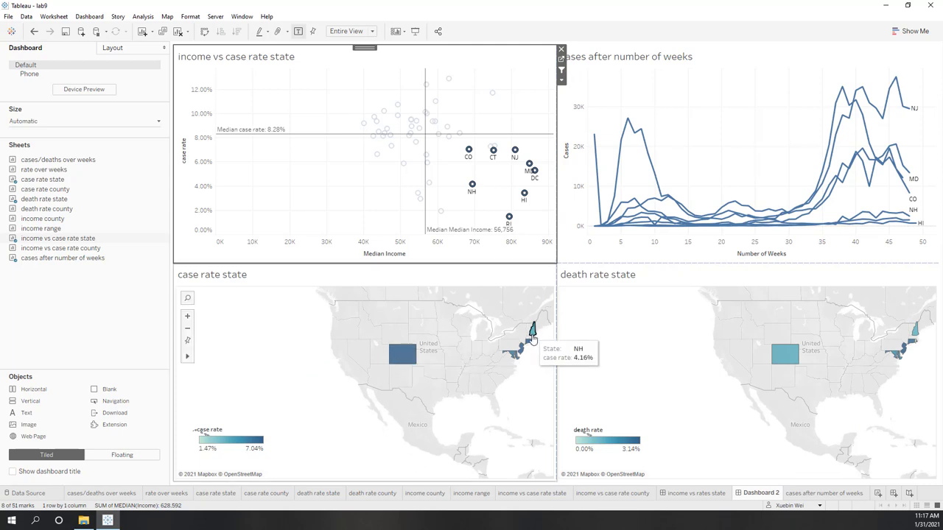
left_click_drag(341, 93, 406, 125)
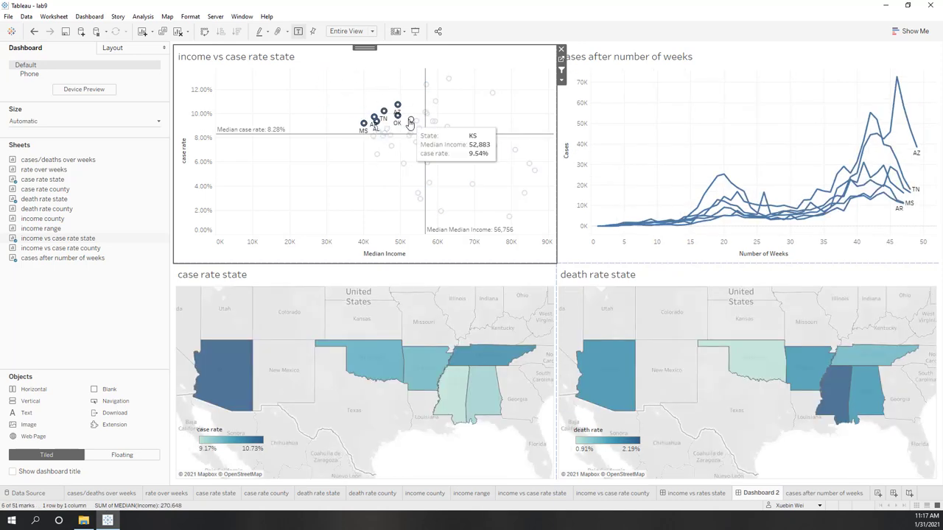
mouse_move(774, 359)
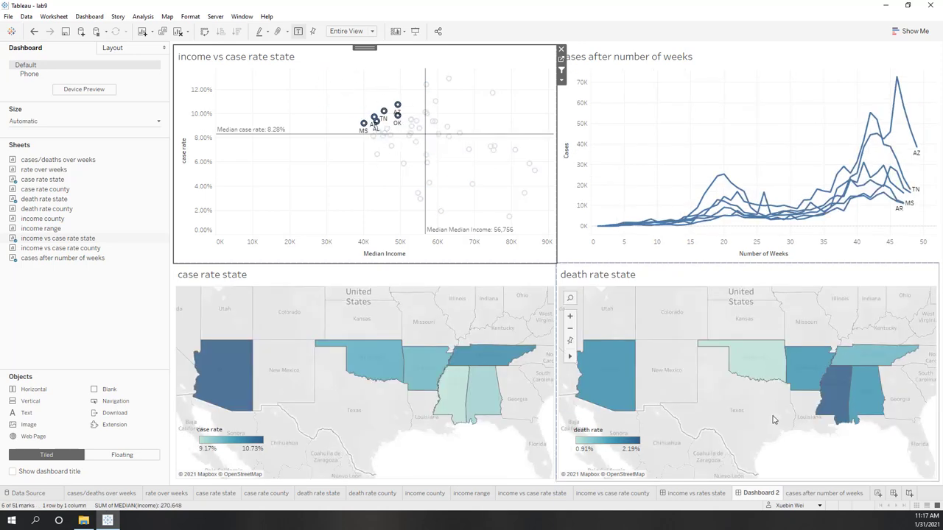
left_click(296, 99)
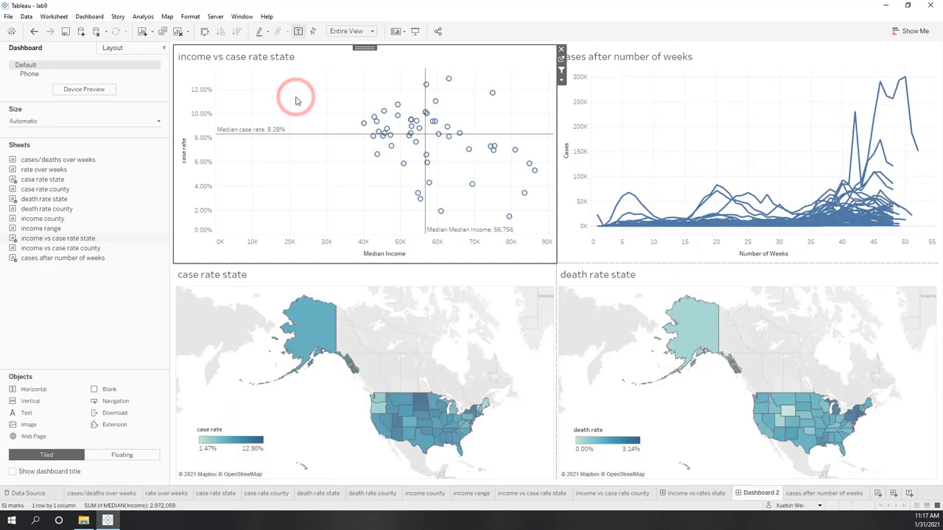
Rename Dashboard 2 as "income vs weeks sate".
double_click(761, 493)
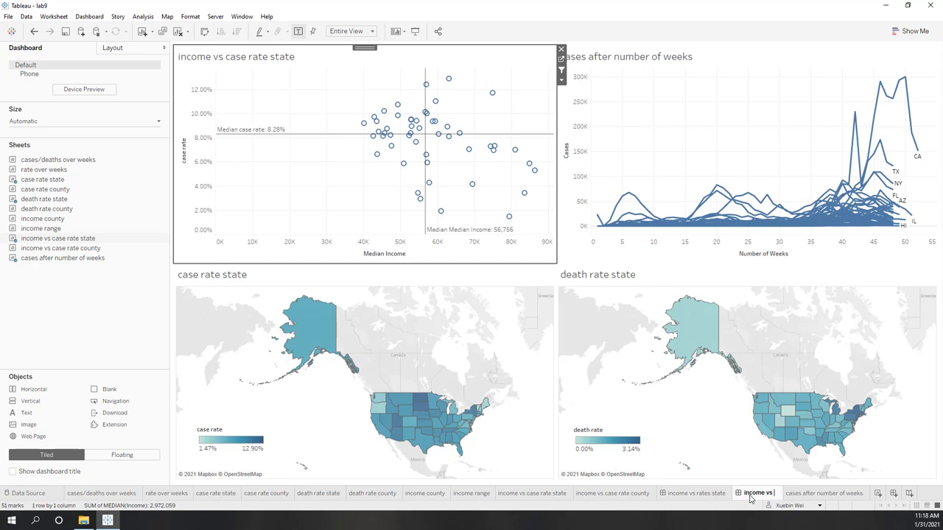
type("income vs weeks s")
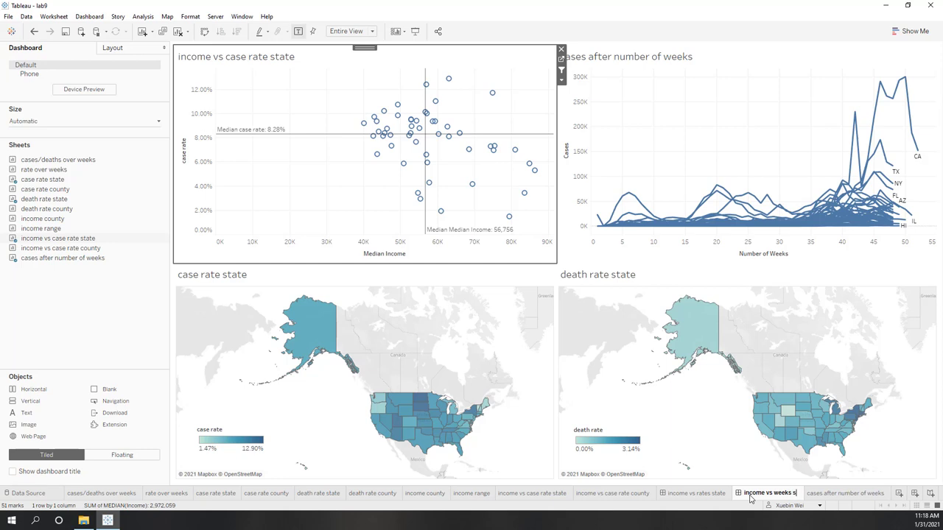
type("ate")
key("Return")
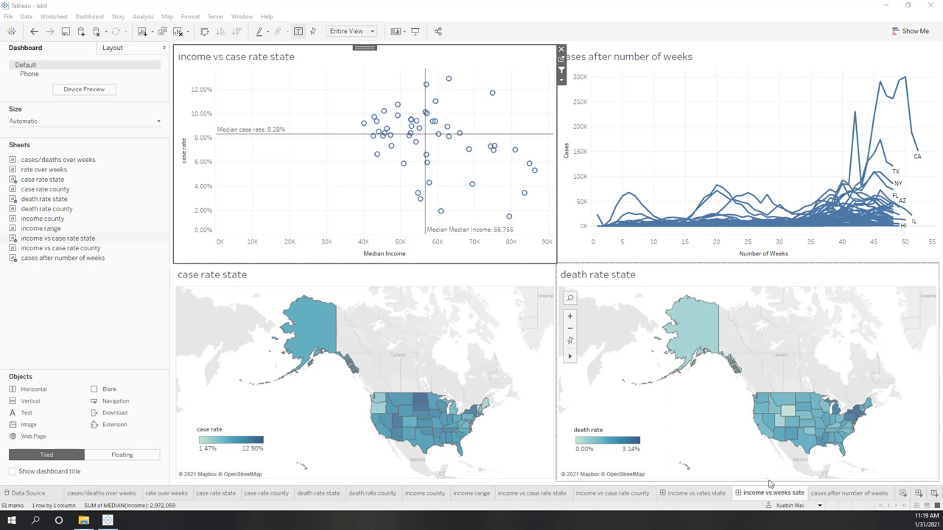
Create a new dashboard and set its size to Automatic.
left_click(918, 495)
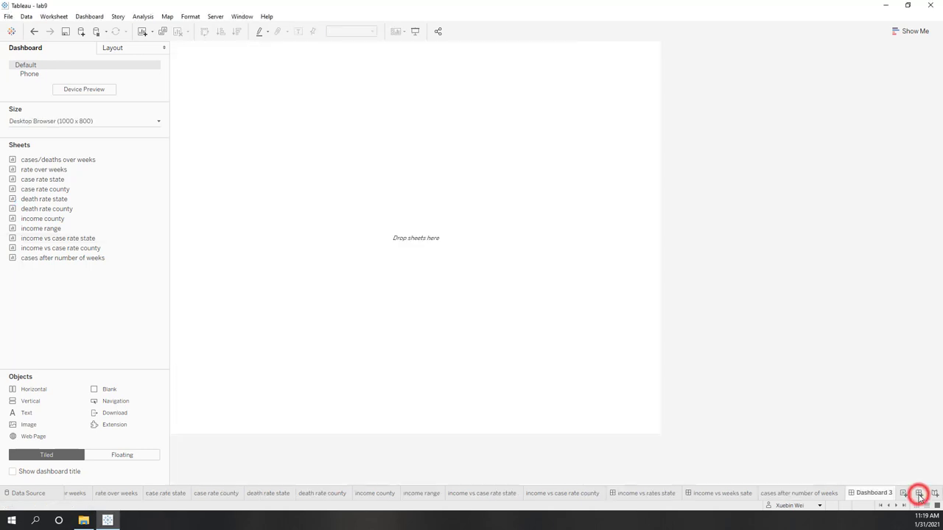
left_click(79, 121)
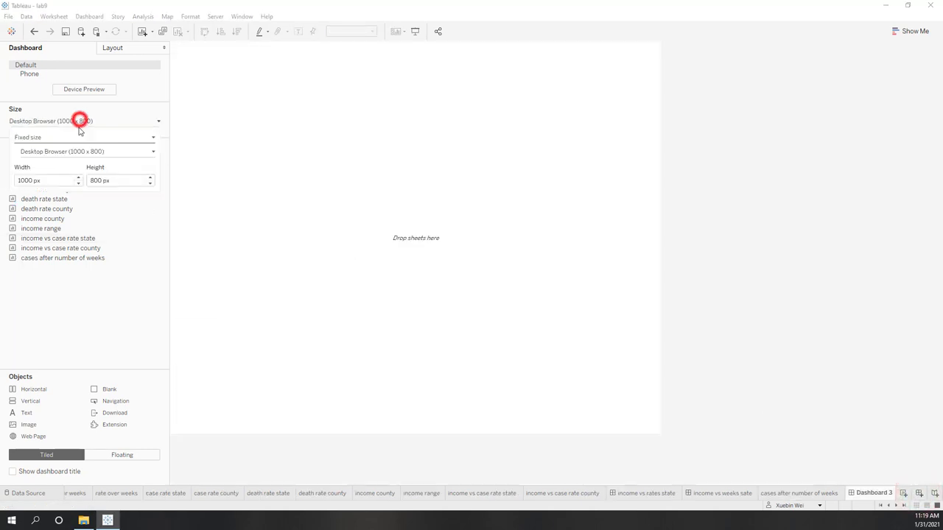
left_click(86, 137)
left_click(81, 155)
left_click(84, 350)
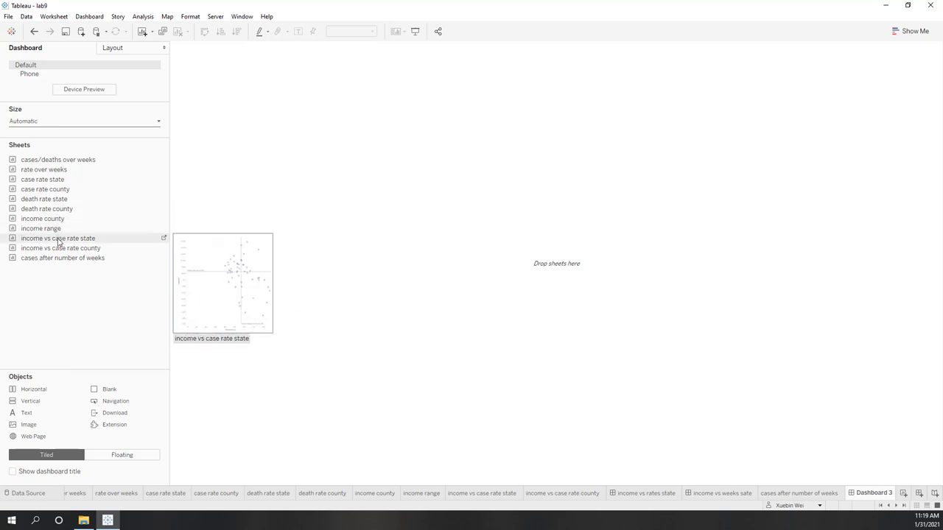
Arrange income vs case rate county and income county above death rate county and case rate county in a two-by-two dashboard layout.
left_click_drag(57, 247, 329, 159)
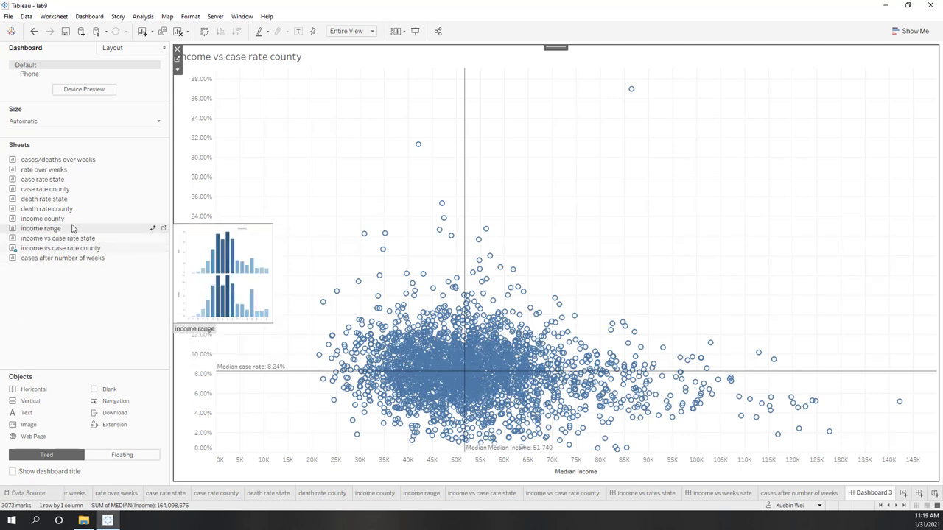
left_click_drag(74, 218, 800, 236)
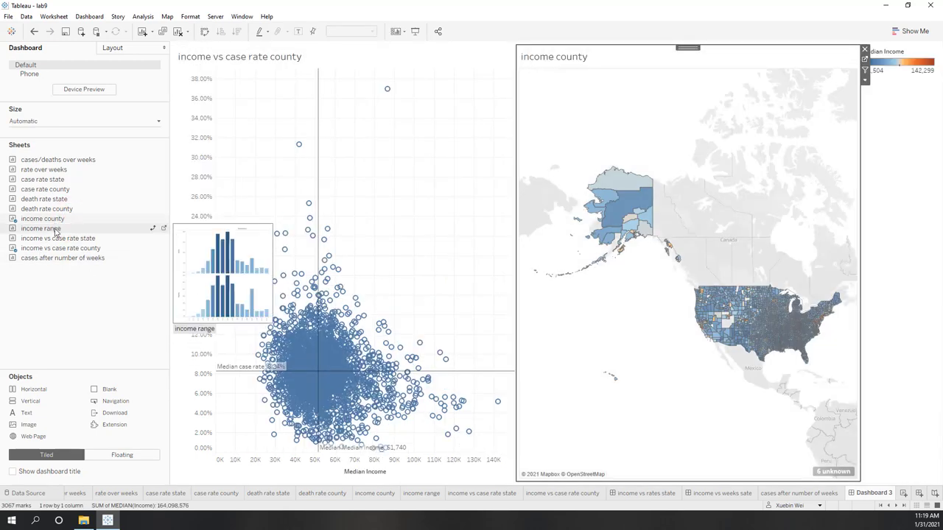
left_click_drag(63, 209, 380, 417)
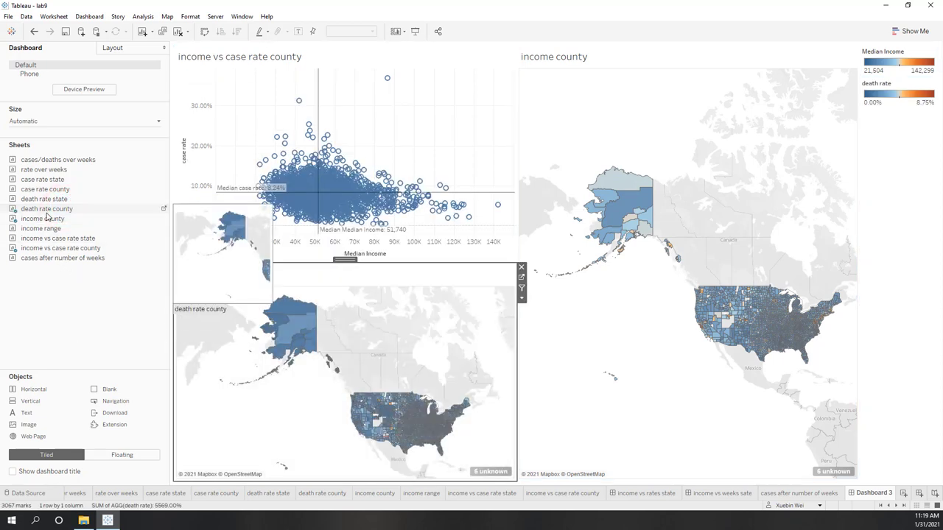
left_click_drag(55, 189, 708, 370)
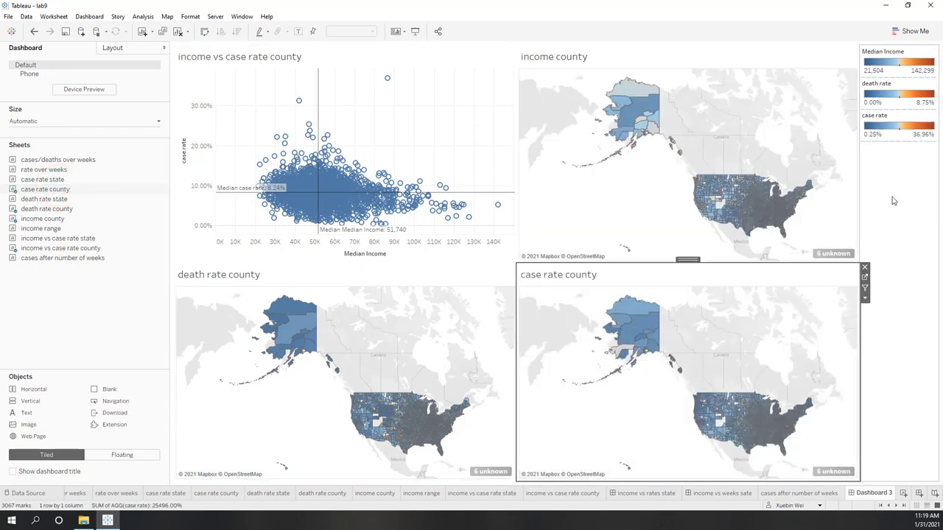
Remove the Median Income, death rate and case rate colour legends from the dashboard.
left_click(900, 53)
key("Delete")
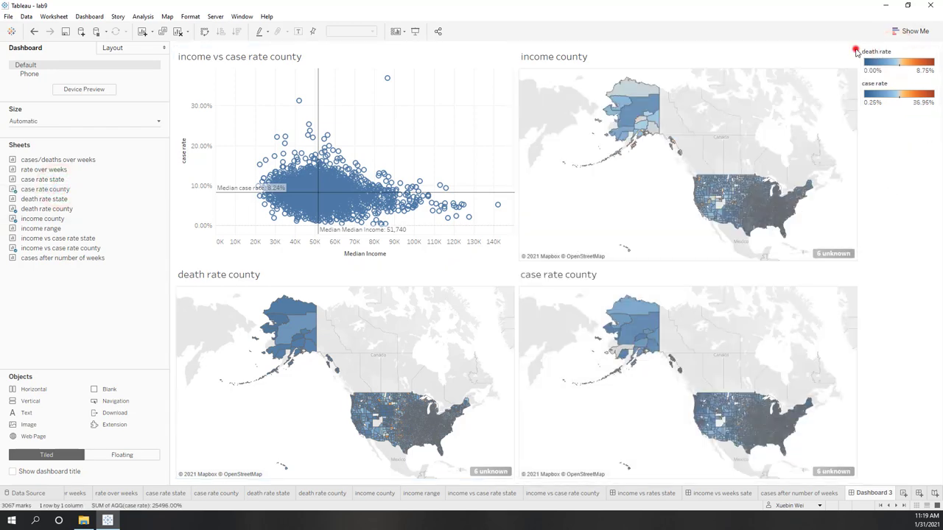
left_click(878, 57)
key("Delete")
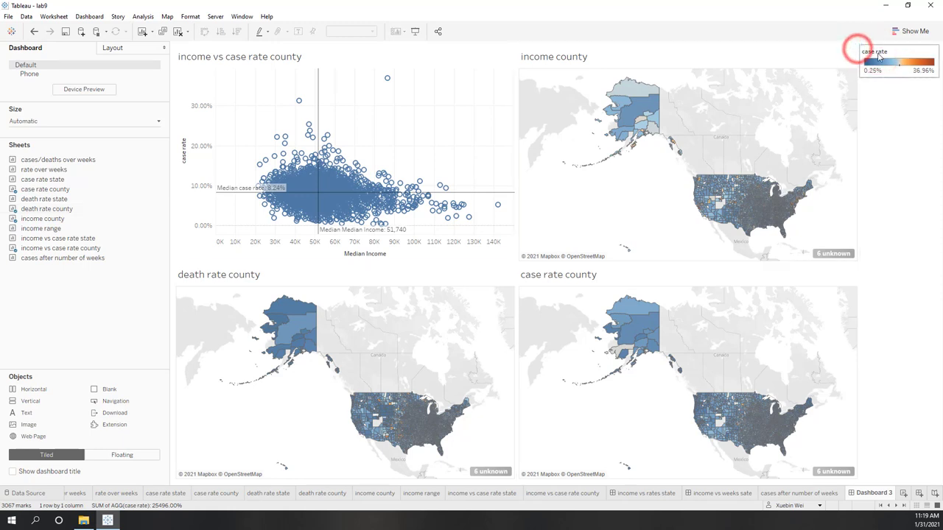
left_click(877, 53)
left_click(854, 50)
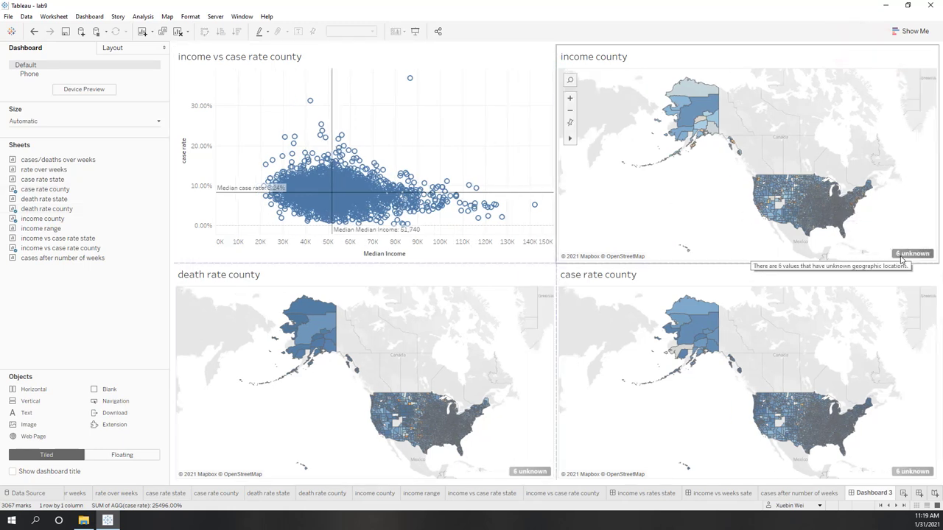
Filter out the unknown county locations in the income county, death rate county and case rate county maps.
left_click(904, 255)
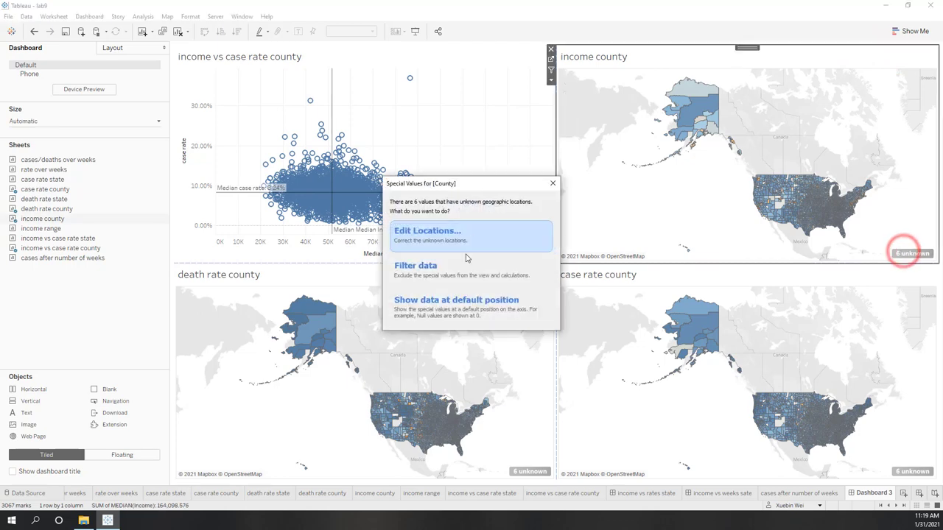
left_click(445, 271)
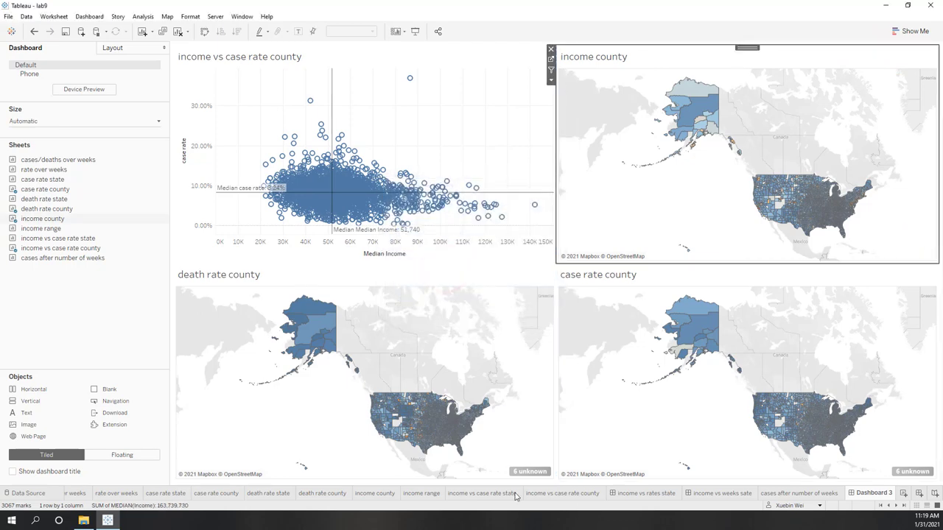
left_click(527, 472)
left_click(422, 268)
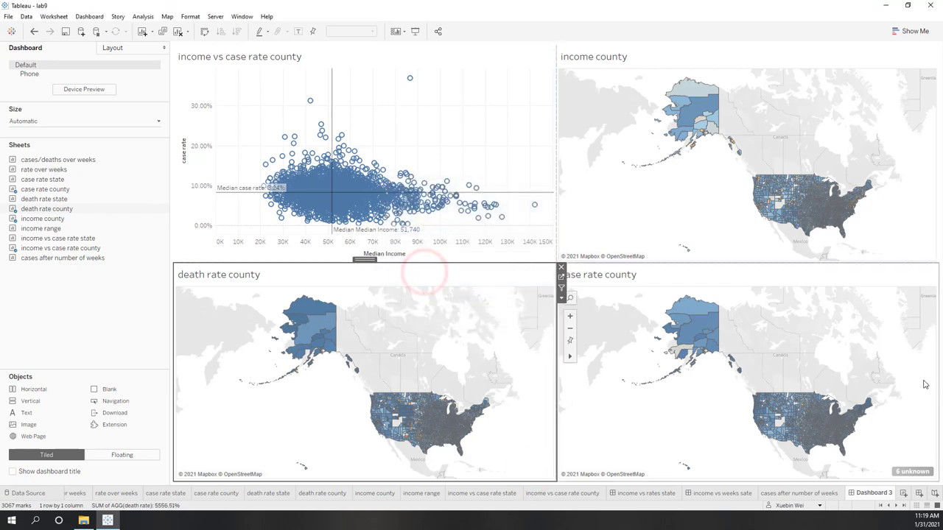
left_click(912, 471)
left_click(440, 263)
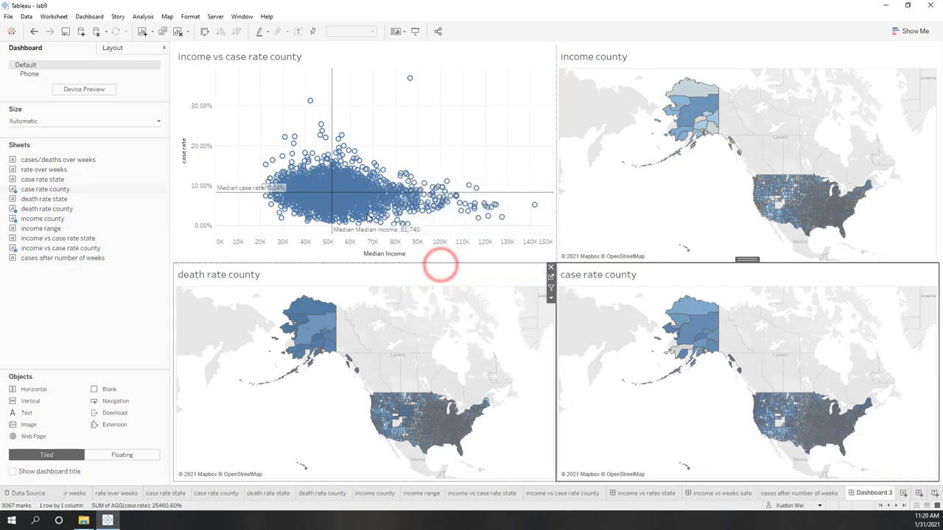
left_click(86, 339)
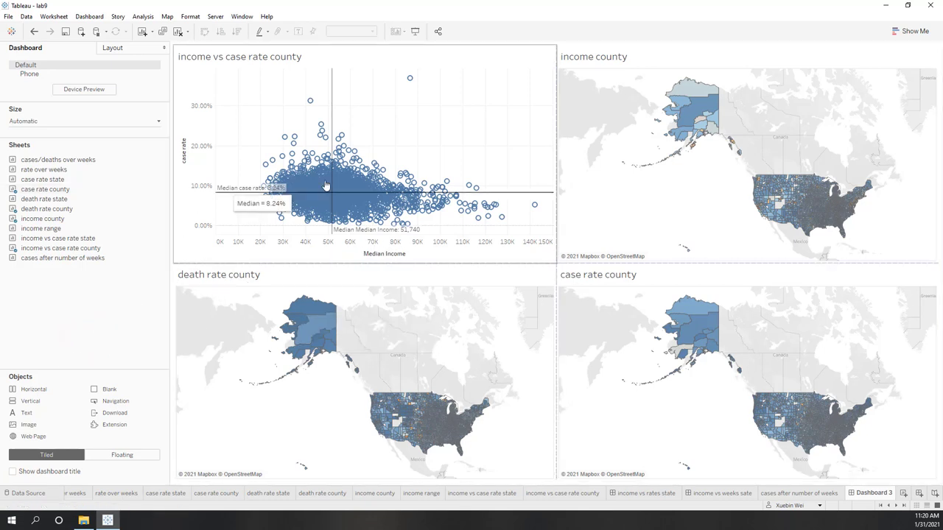
left_click(361, 64)
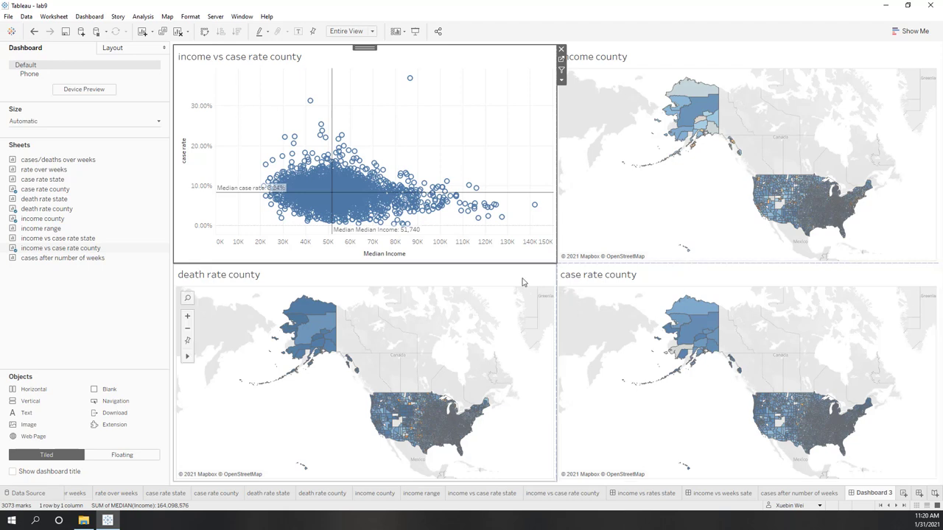
left_click(562, 80)
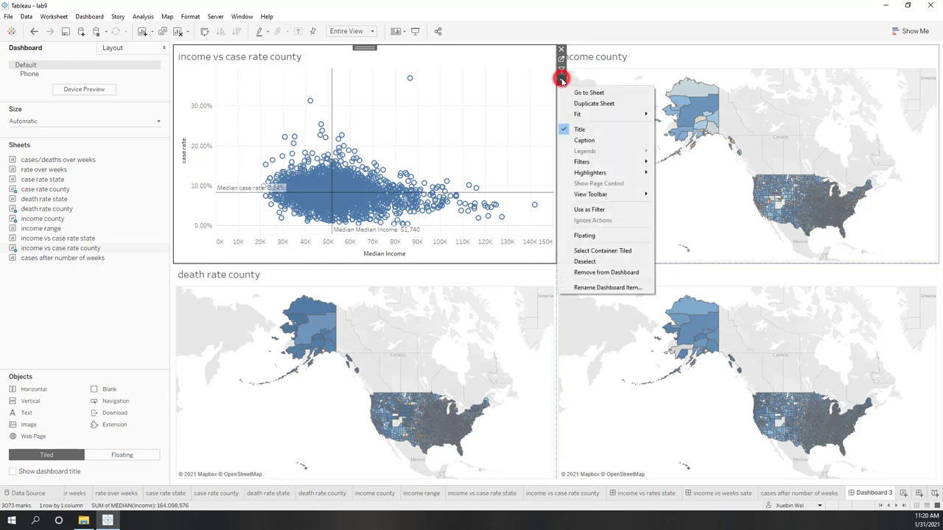
mouse_move(610, 163)
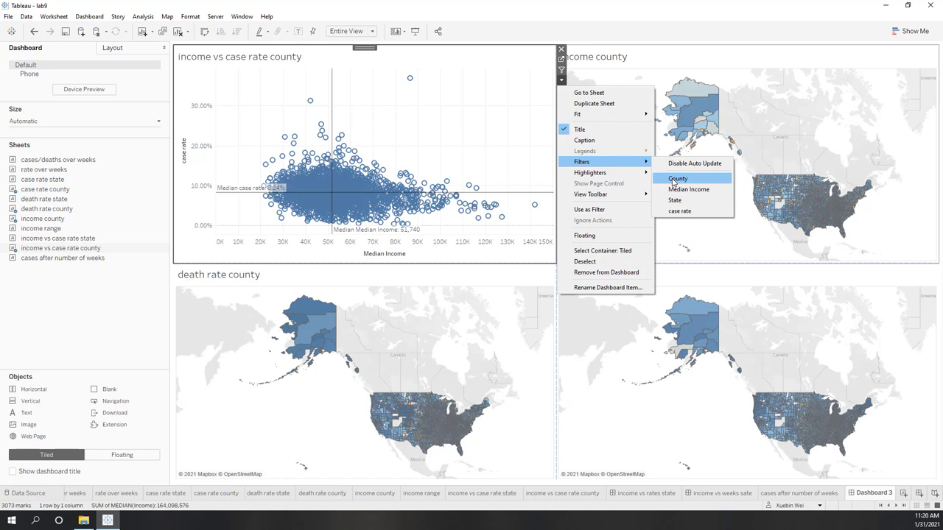
left_click(674, 179)
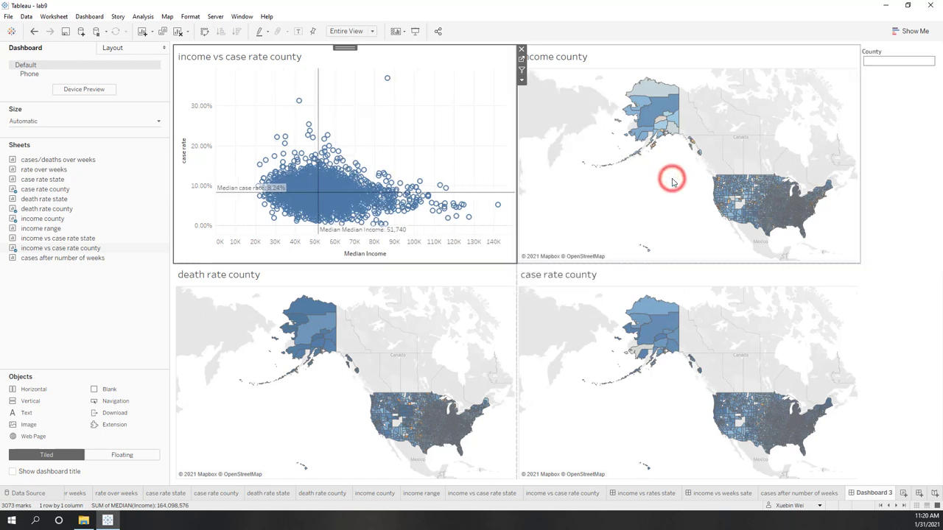
left_click(912, 50)
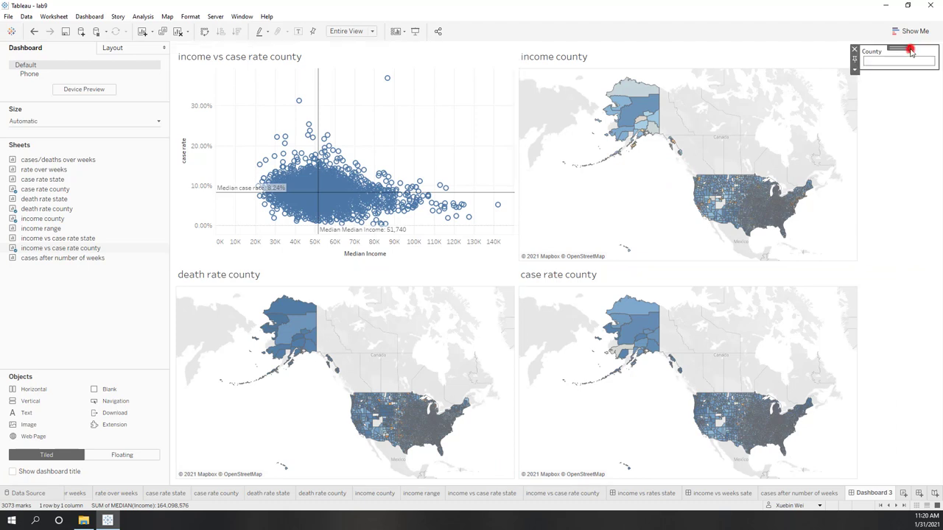
left_click(854, 69)
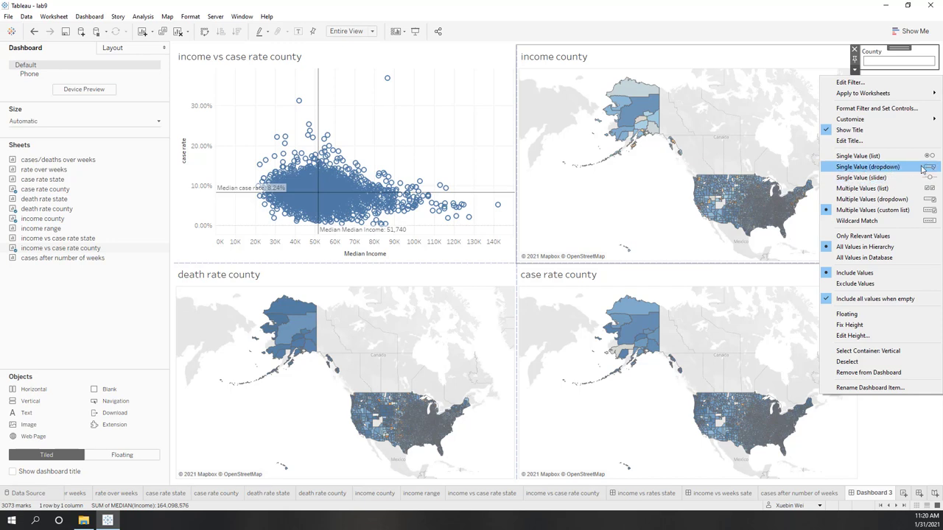
left_click(855, 49)
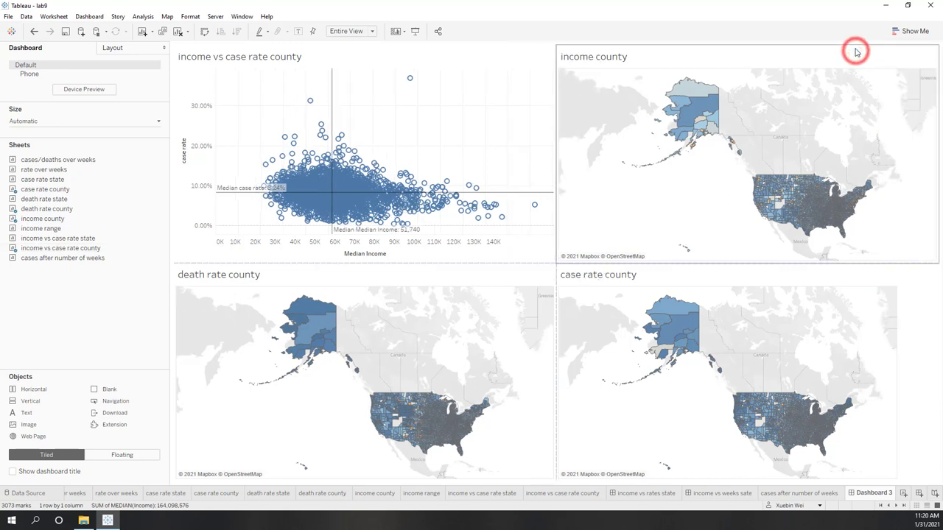
Add a State filter from the income vs case rate county scatter plot and display it as a Single Value (dropdown).
left_click(513, 65)
right_click(516, 59)
left_click(510, 57)
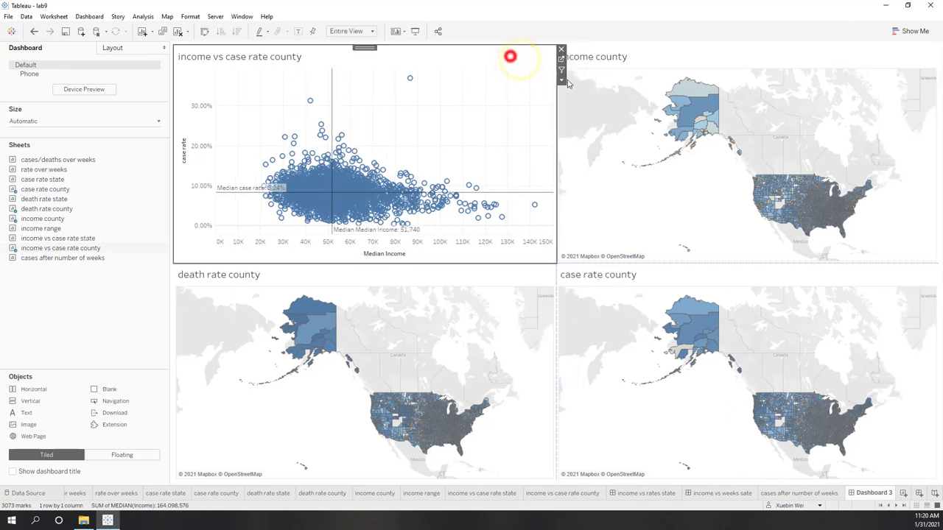
left_click(560, 79)
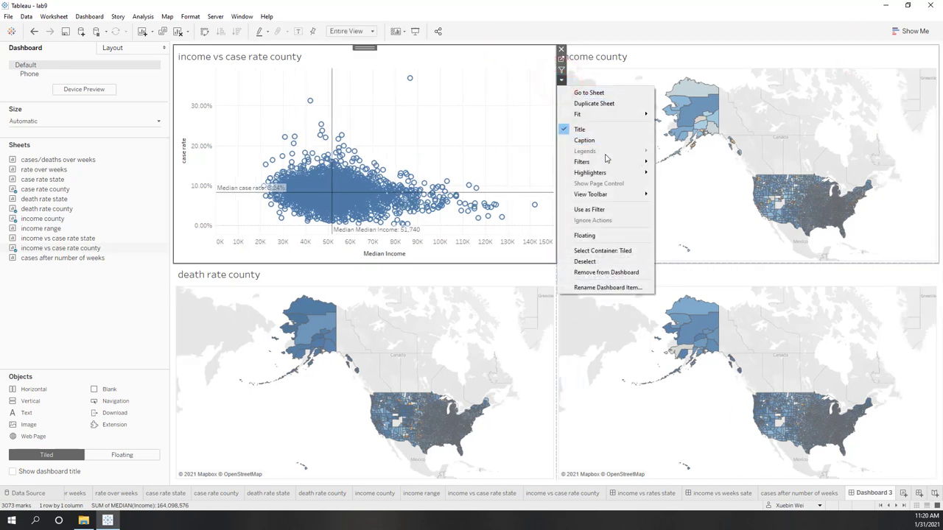
mouse_move(607, 167)
left_click(678, 202)
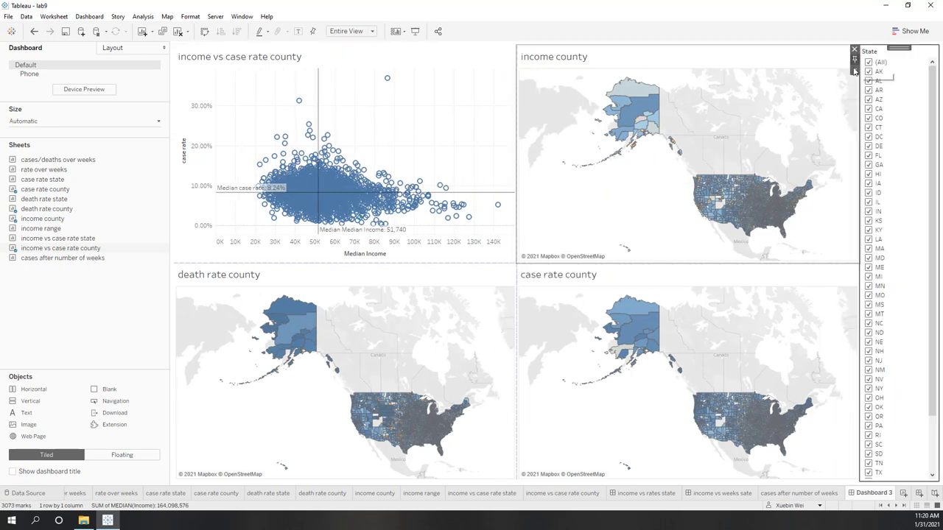
left_click(856, 69)
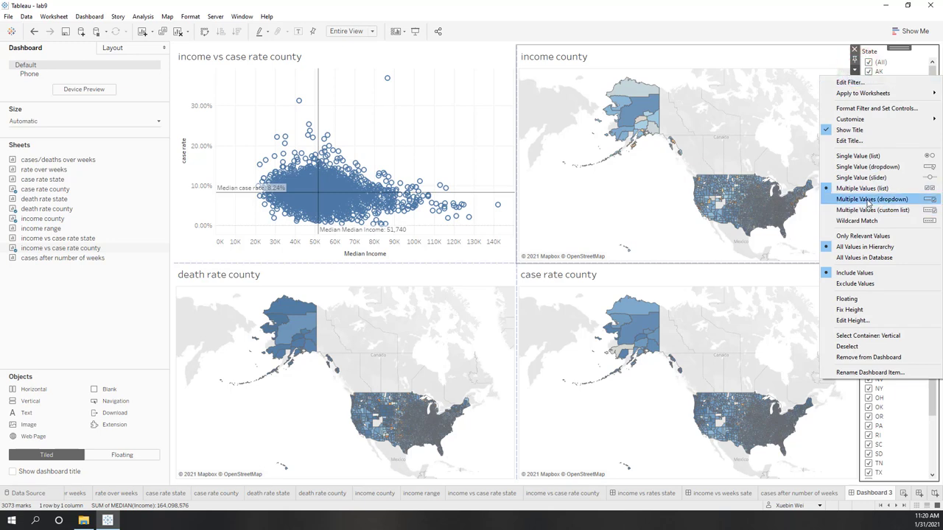
left_click(868, 168)
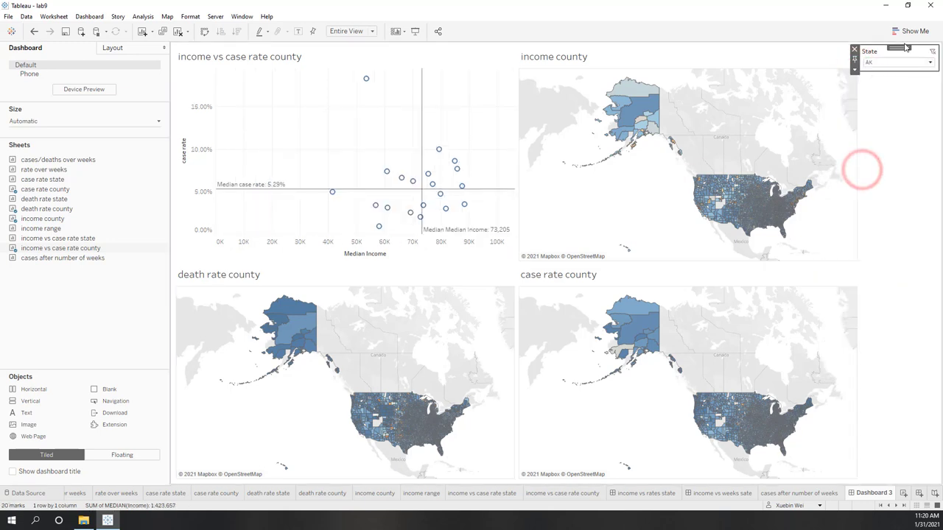
Apply the State filter to the income county, death rate county and case rate county worksheets as well.
left_click(855, 70)
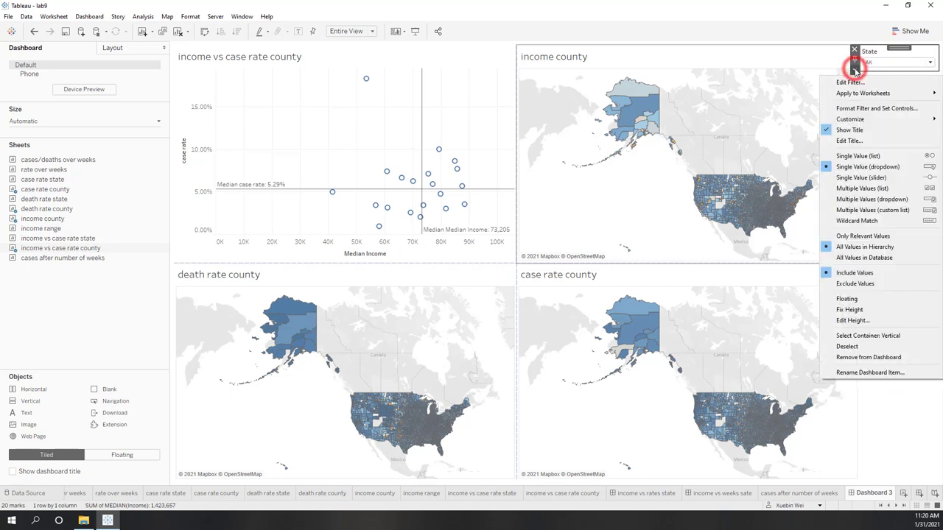
mouse_move(854, 94)
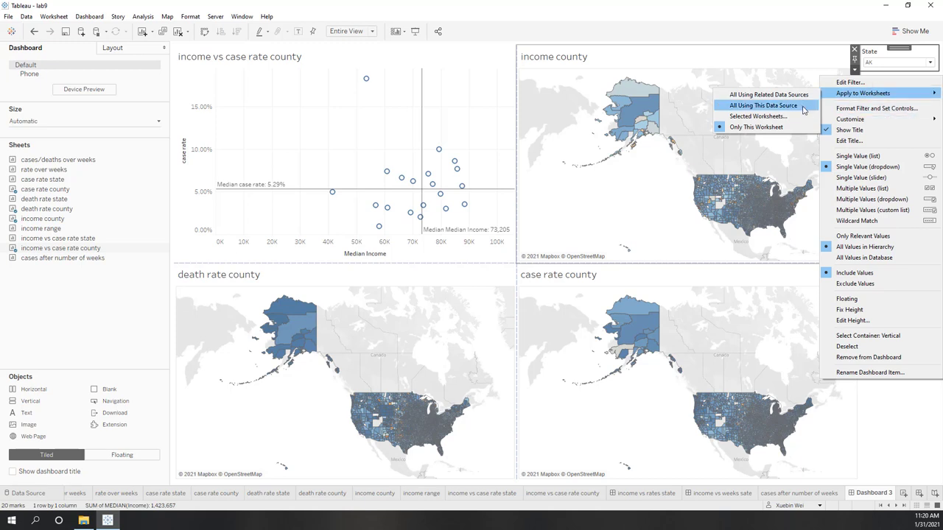
left_click(748, 118)
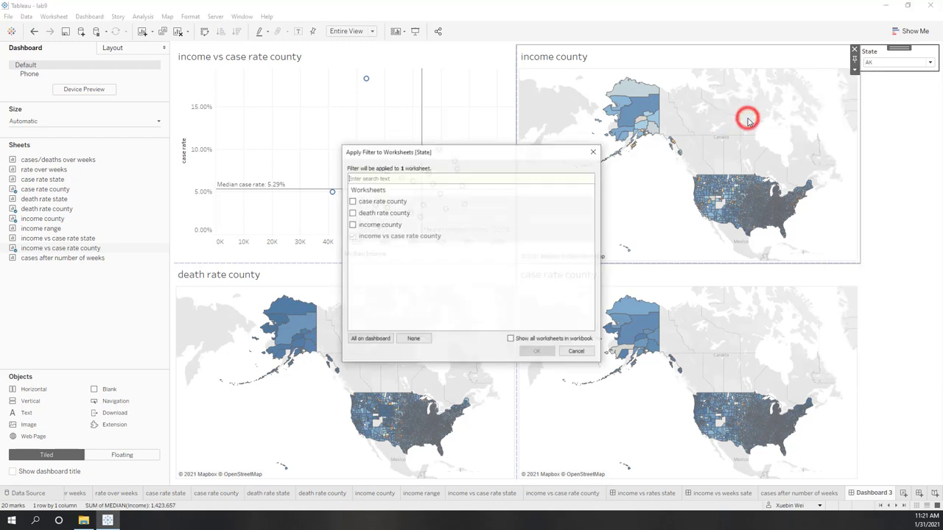
left_click(352, 225)
left_click(352, 213)
left_click(352, 202)
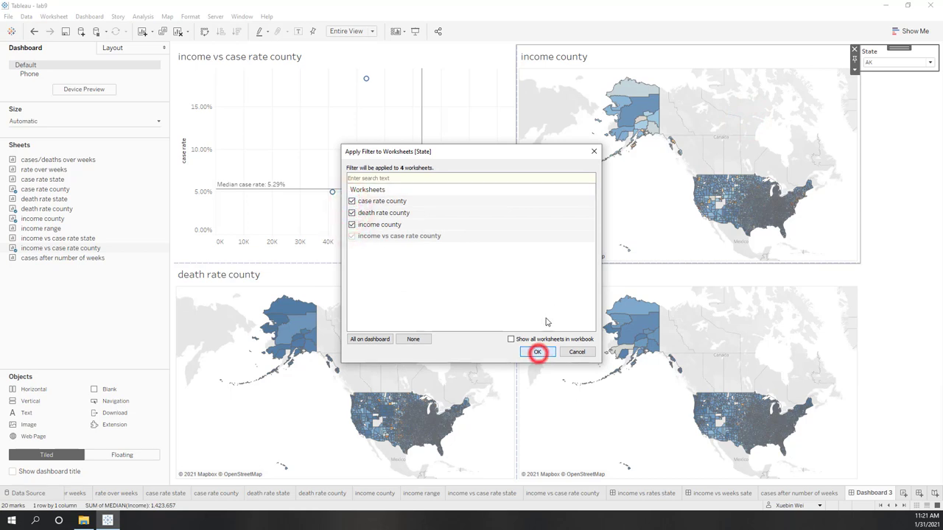
left_click(538, 352)
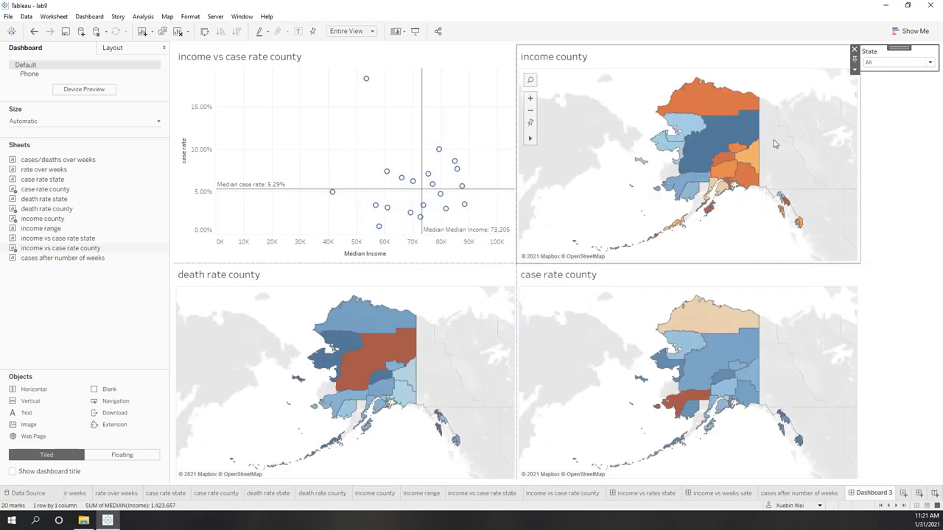
Filter the dashboard's charts to the state VA.
left_click(930, 65)
scroll(897, 310, "down", 5)
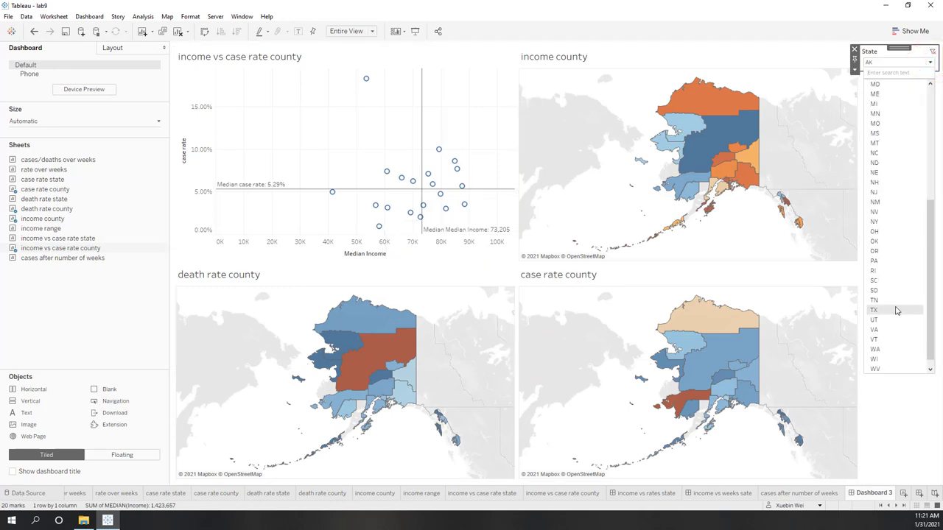
left_click(887, 325)
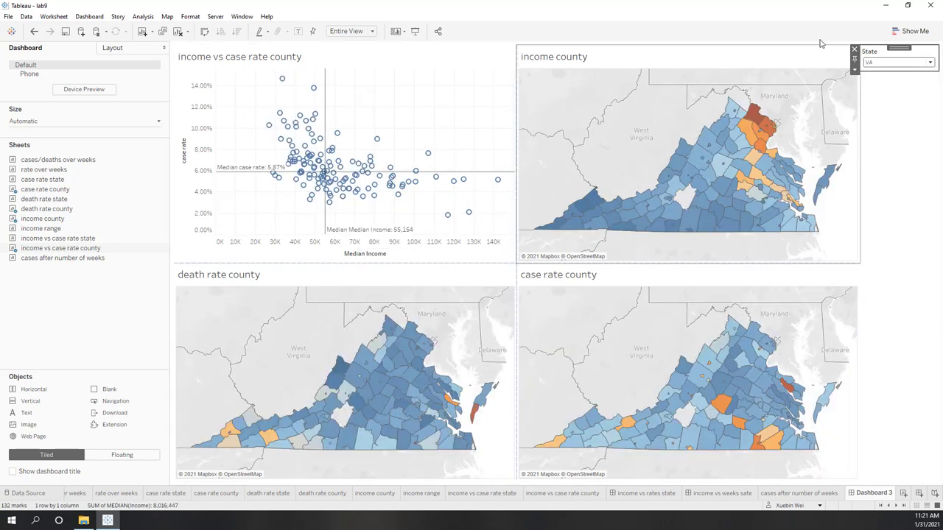
Make the State filter floating and place it over the upper part of the income vs case rate county scatter plot.
left_click(855, 69)
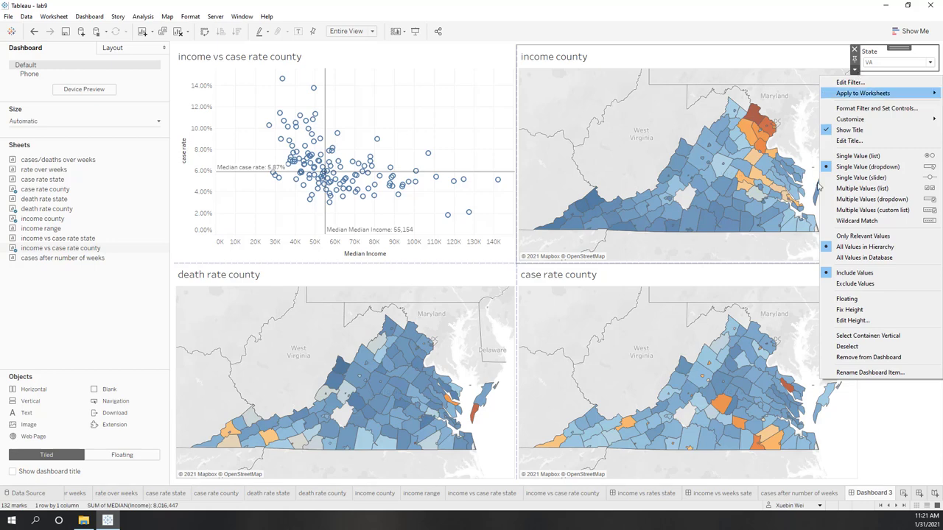
left_click(846, 298)
left_click_drag(888, 53, 528, 91)
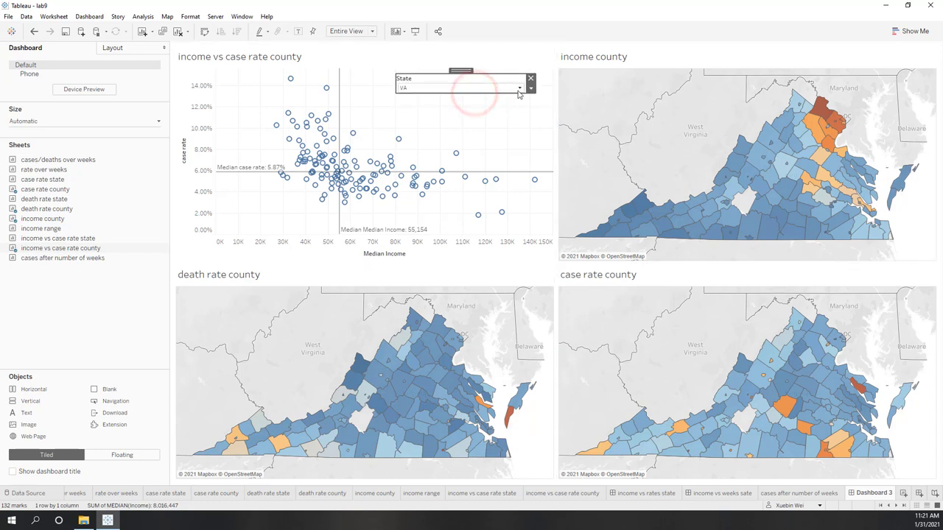
Set the floating State filter to (All) and deselect it.
left_click(519, 88)
scroll(492, 144, "up", 5)
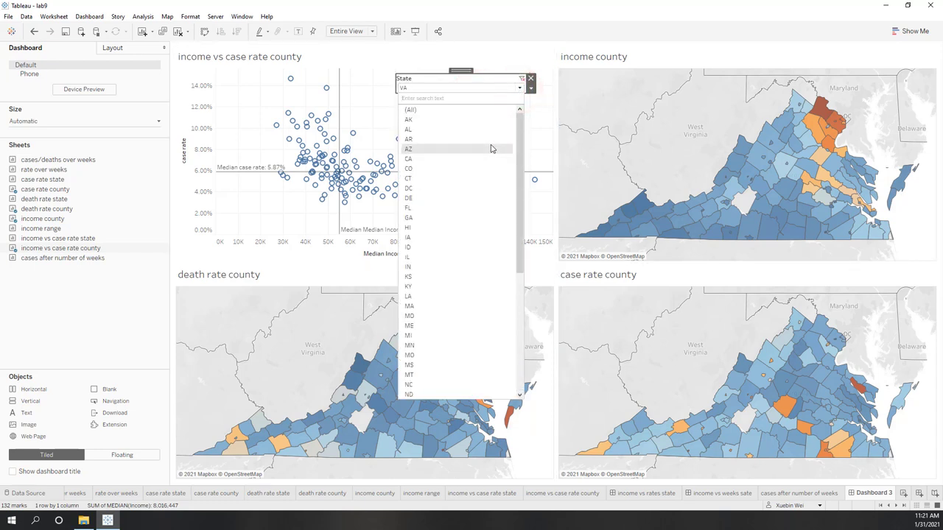
left_click(463, 114)
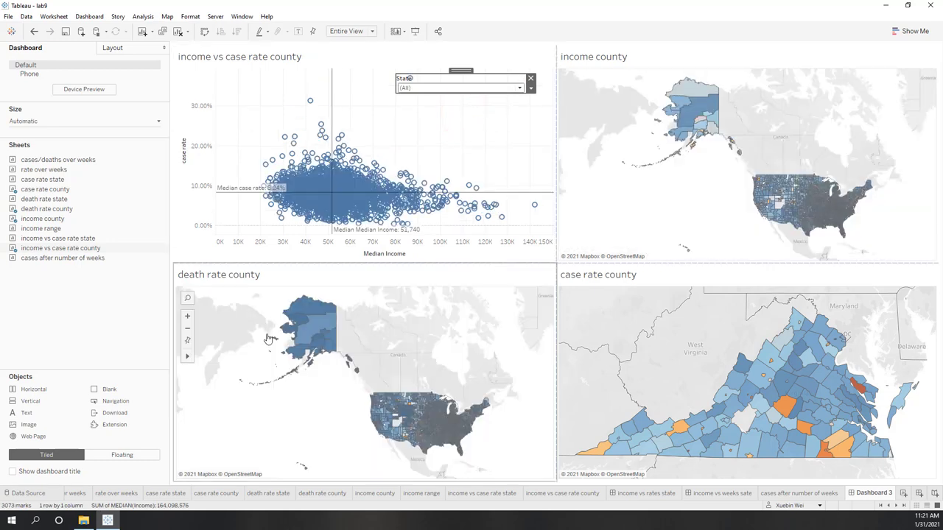
left_click(99, 343)
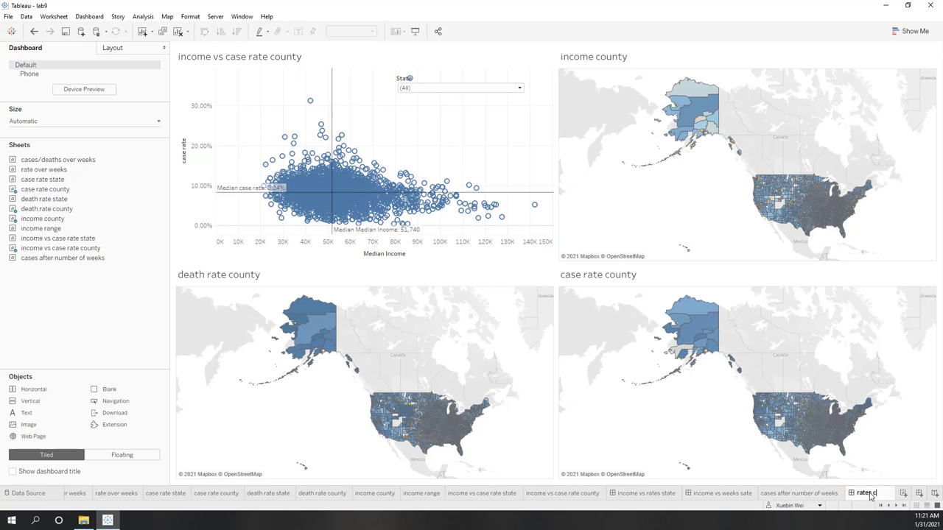
Rename Dashboard 3 as "rates county".
type("s")
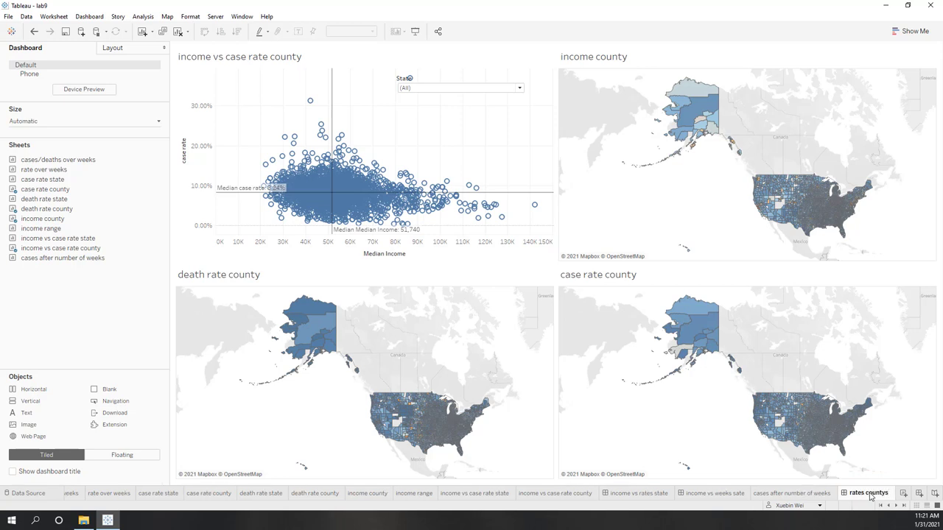
key("BackSpace")
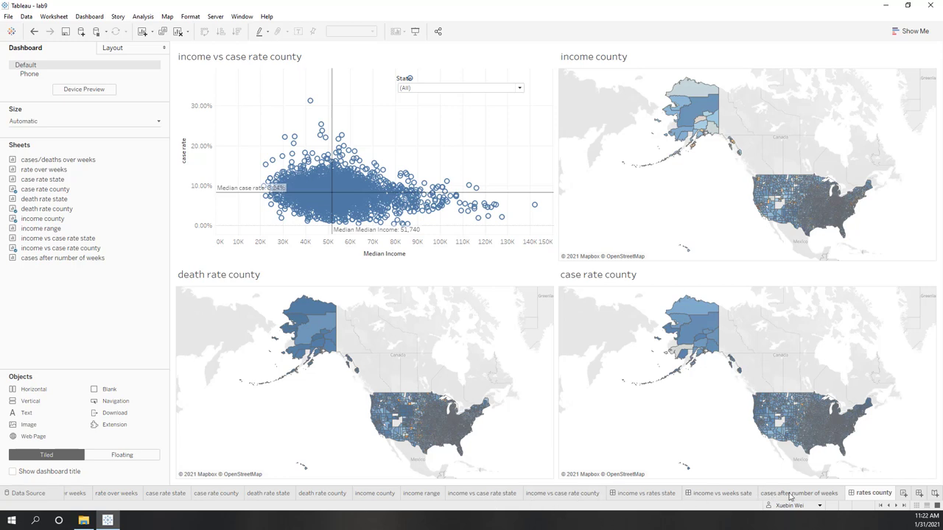
mouse_move(791, 498)
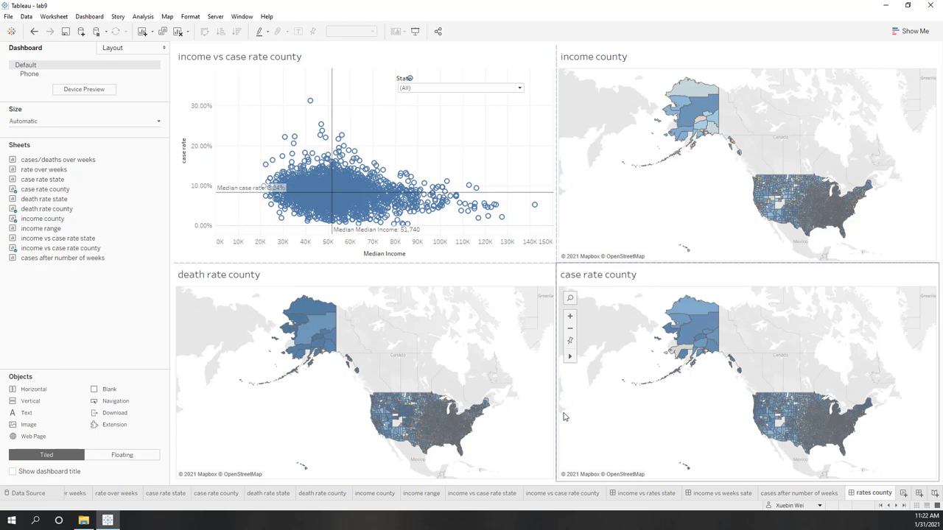
Review the income vs rates state and income vs weeks sate dashboards, and return to the rates county dashboard.
left_click(661, 494)
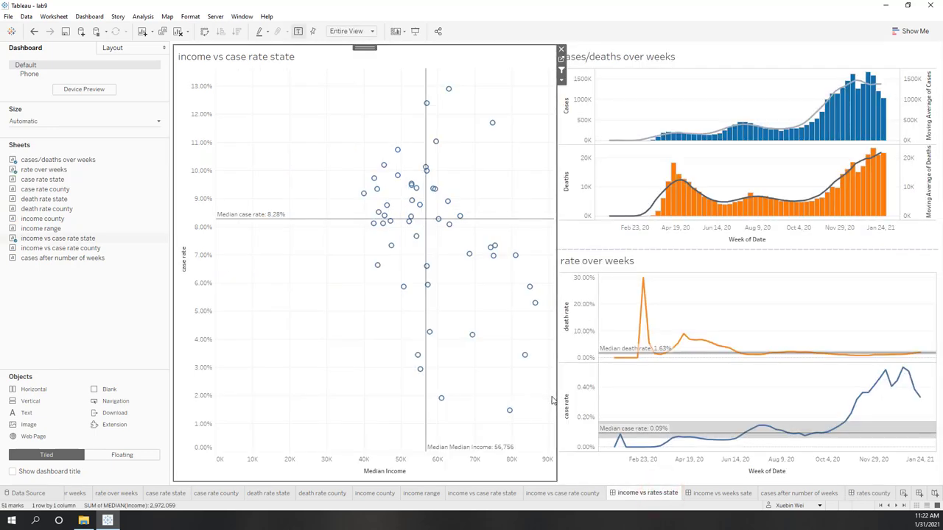
mouse_move(391, 252)
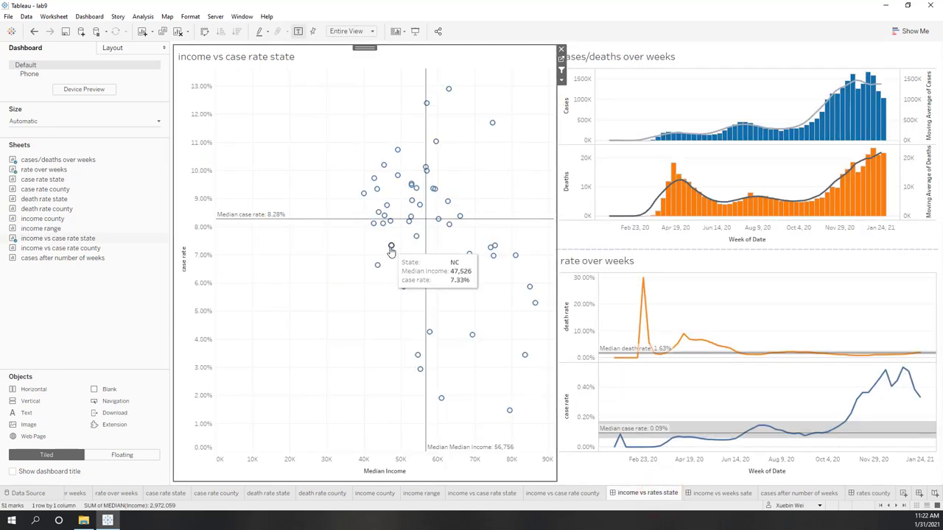
left_click(724, 493)
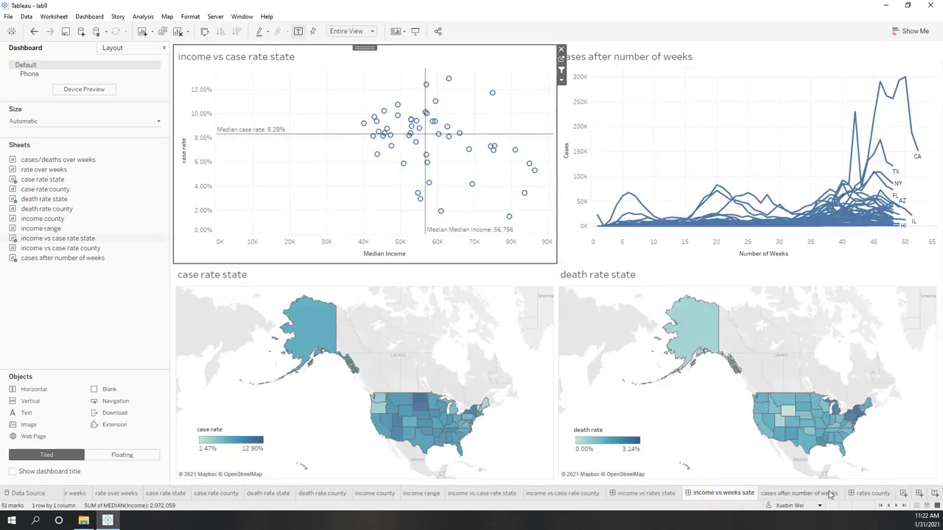
left_click(870, 493)
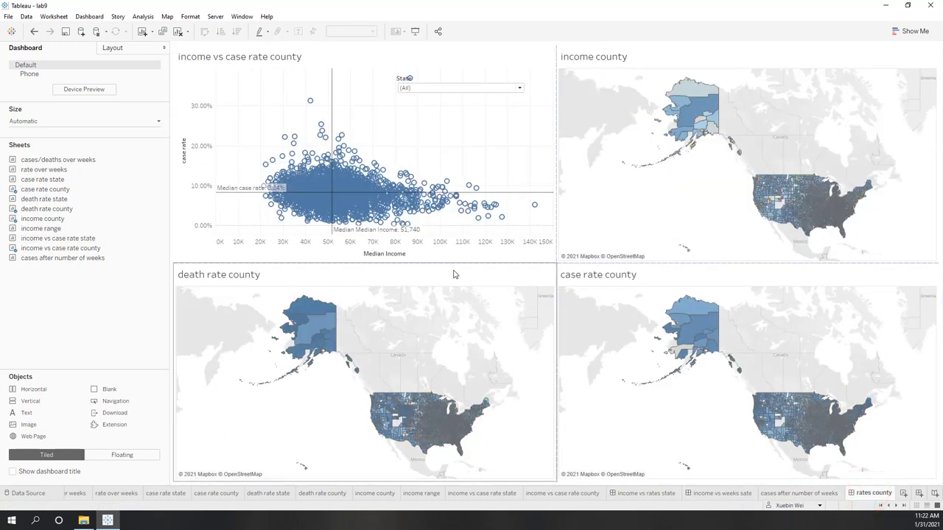
Move the floating State filter up beside the title of the income vs case rate county scatter plot and deselect it.
left_click(458, 74)
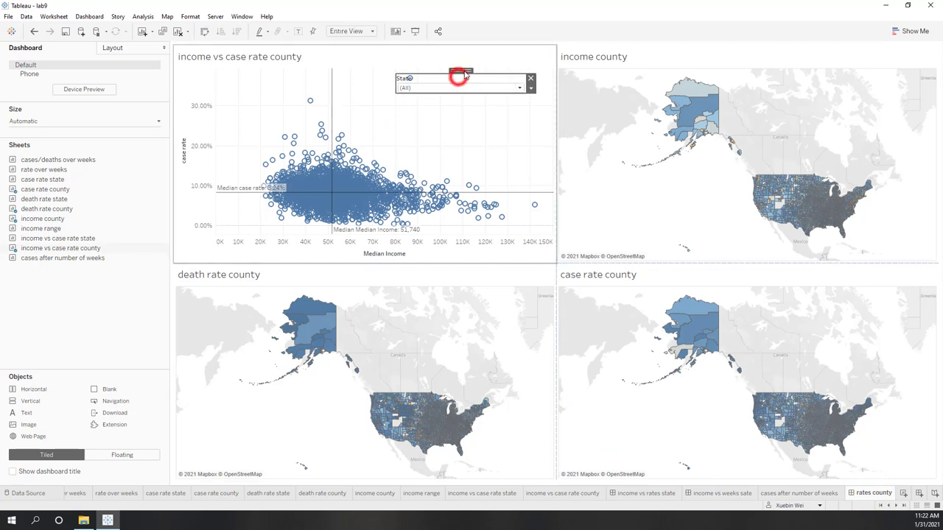
left_click_drag(464, 71, 490, 59)
left_click(51, 332)
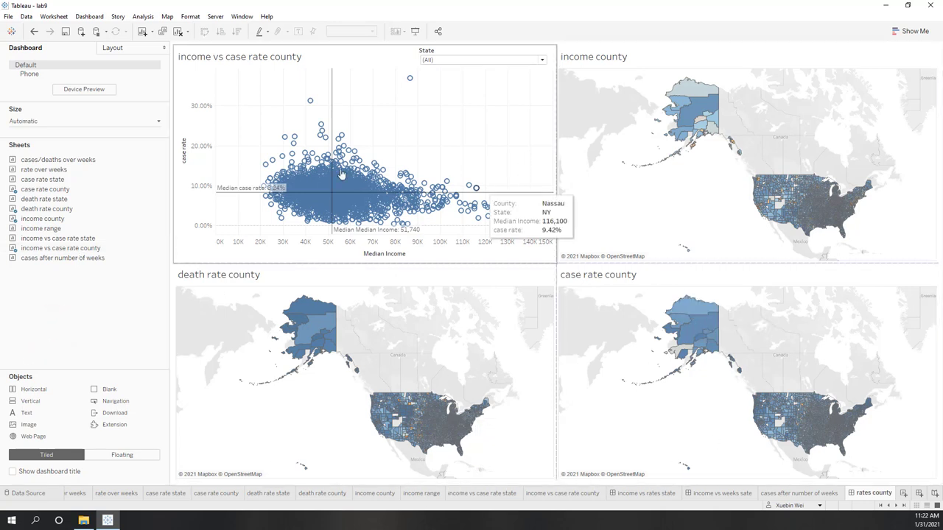
Test the State filter on the county charts with AR, WA and VA, and set it back to (All).
left_click(542, 59)
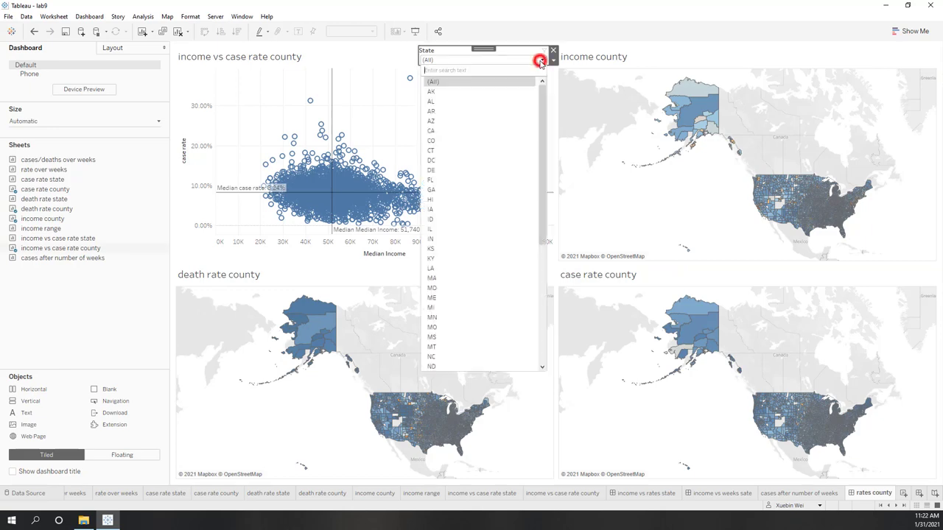
left_click(468, 114)
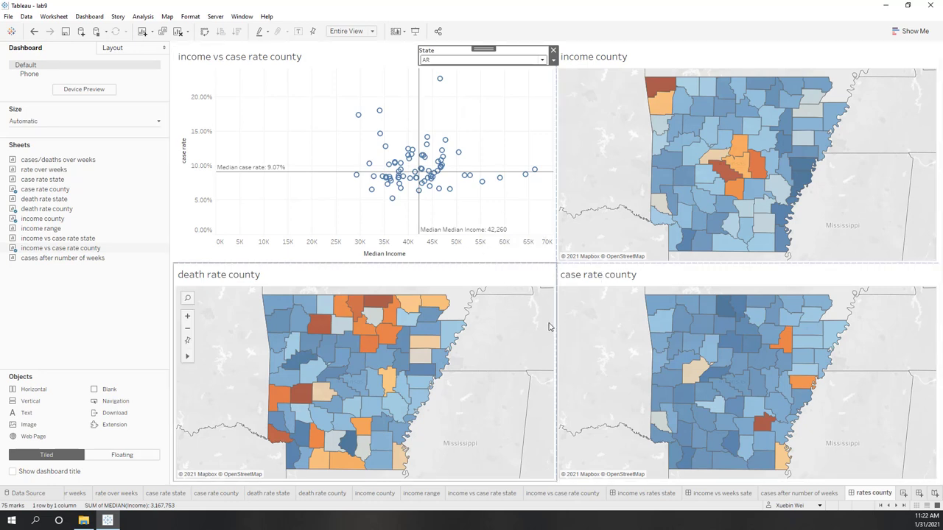
left_click(542, 60)
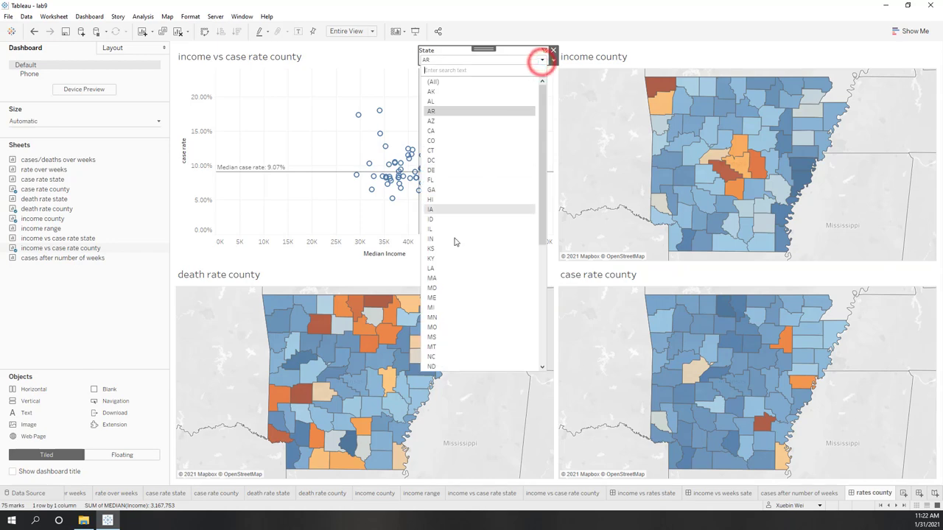
scroll(477, 283, "down", 2)
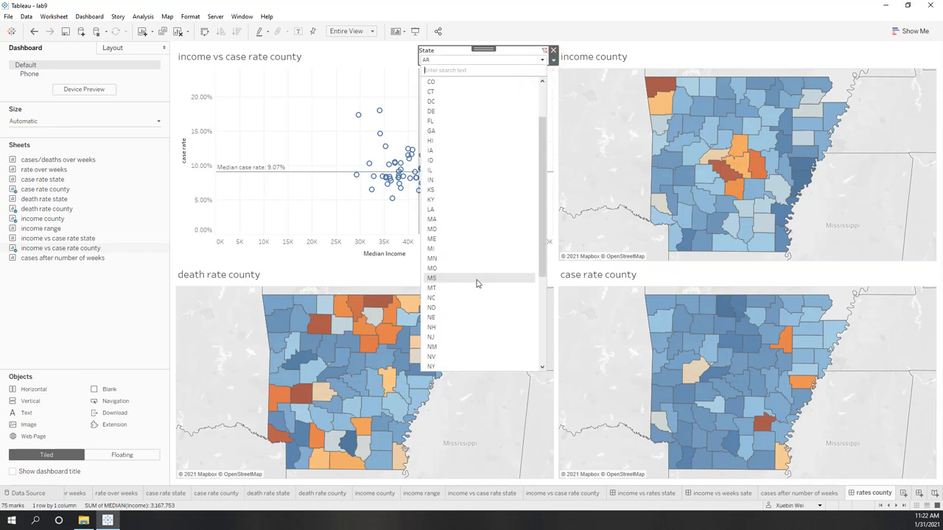
scroll(477, 284, "down", 5)
left_click(460, 338)
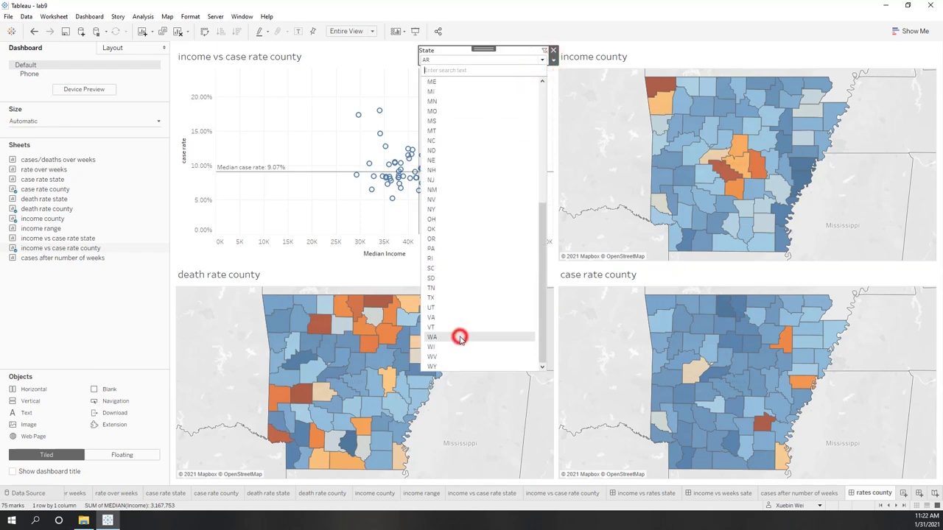
left_click(542, 60)
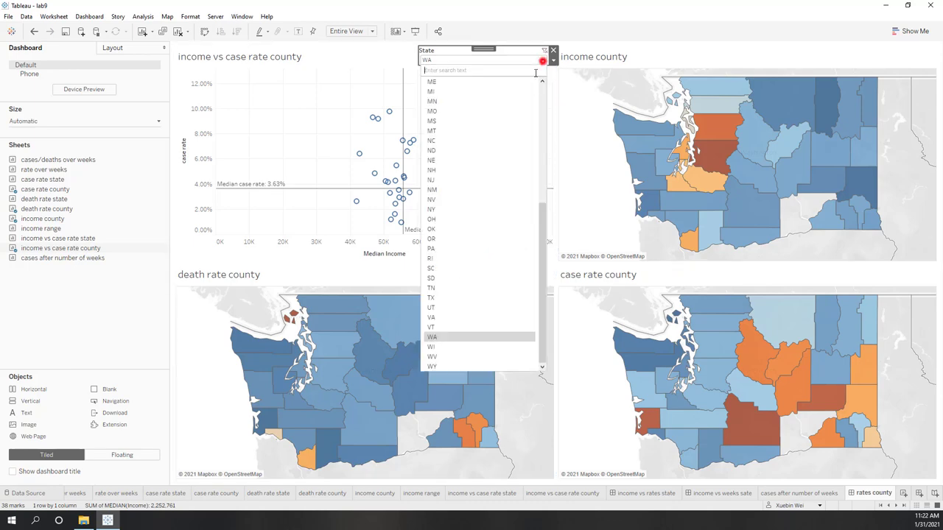
left_click(457, 319)
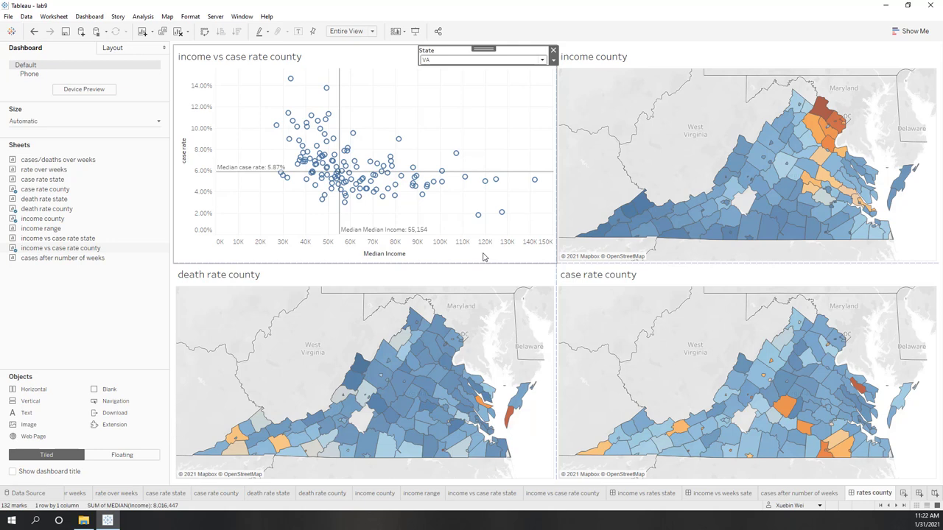
left_click(544, 62)
left_click(472, 82)
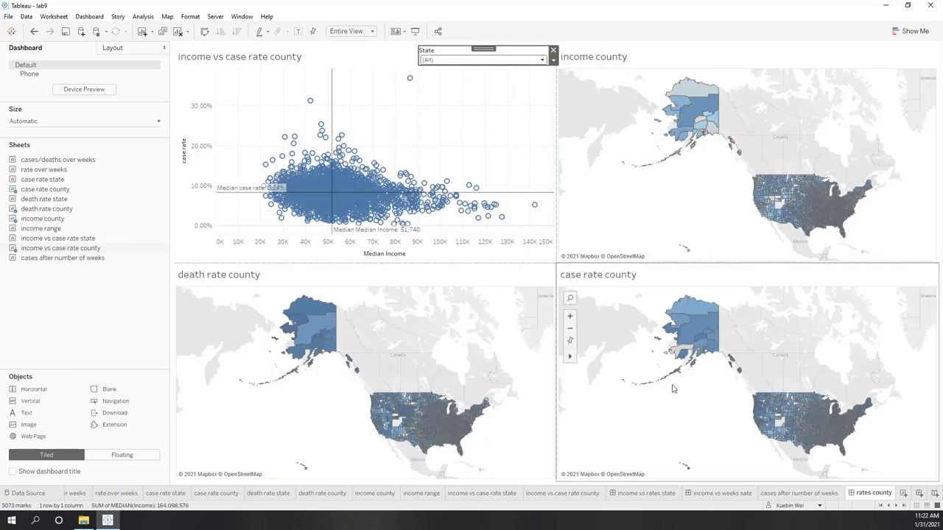
Create a new story and replace its title with the centred text "Covid19 in USA".
left_click(934, 494)
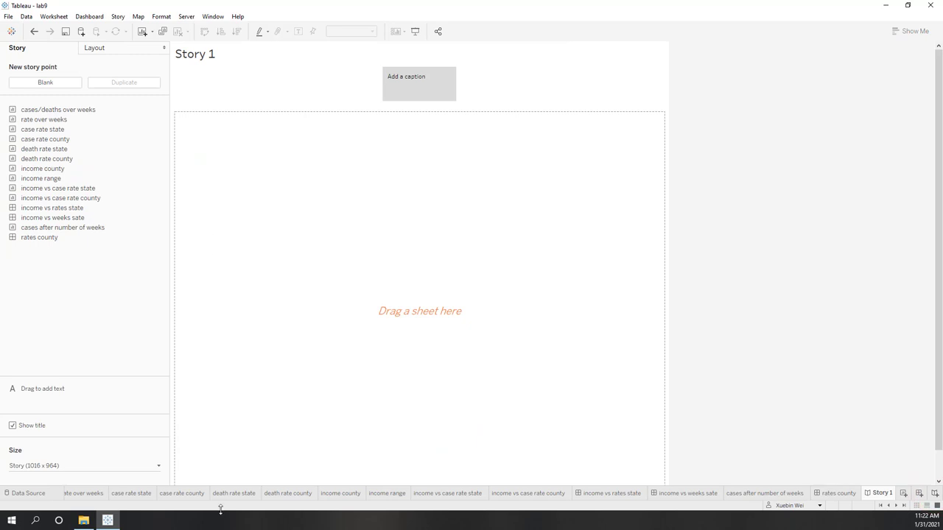
double_click(199, 59)
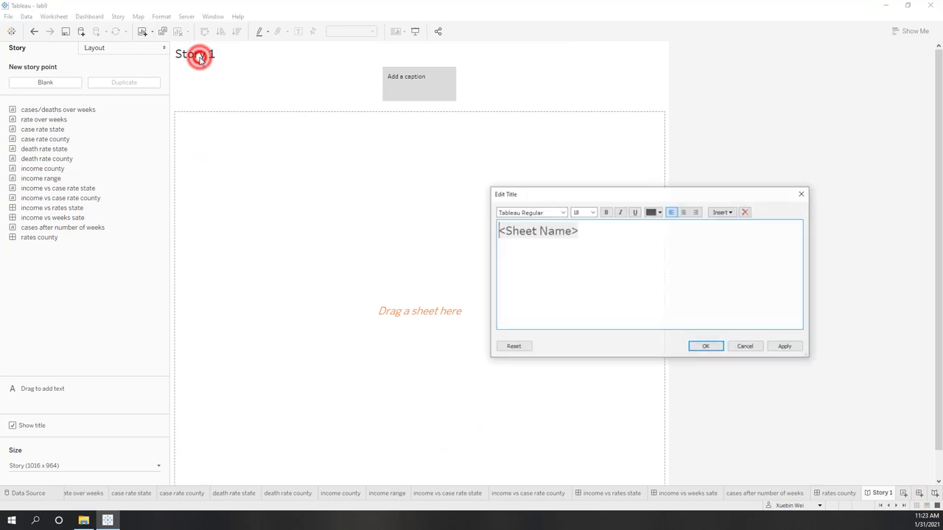
left_click_drag(627, 234, 360, 233)
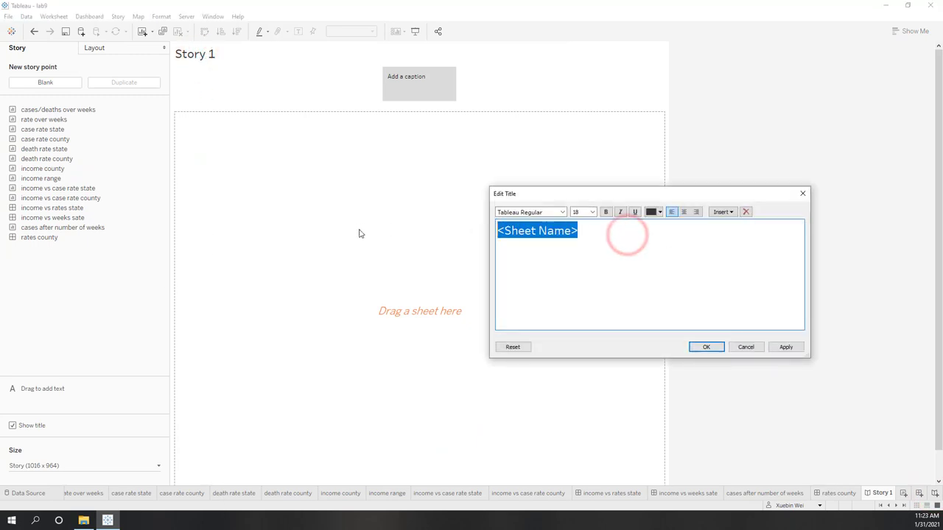
type("Covid1")
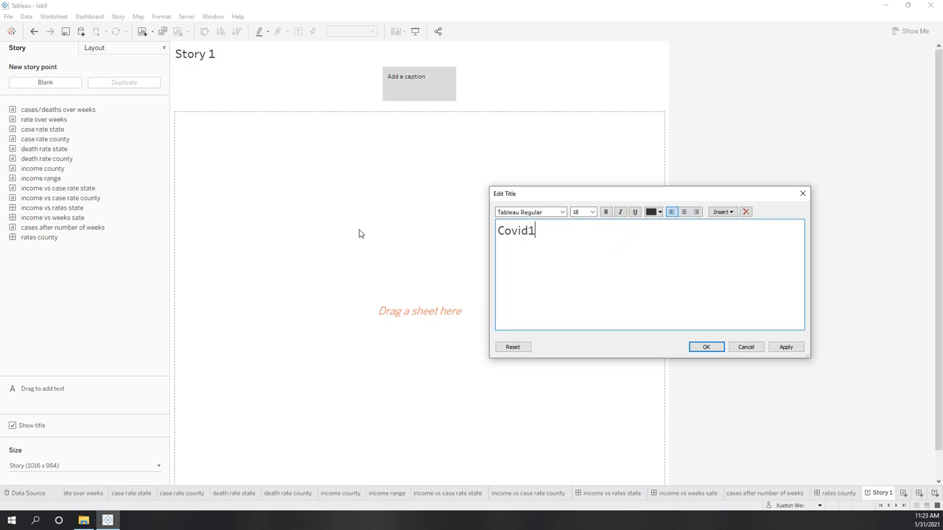
type("9 in USA")
left_click(627, 256)
key("ctrl+a")
left_click(684, 211)
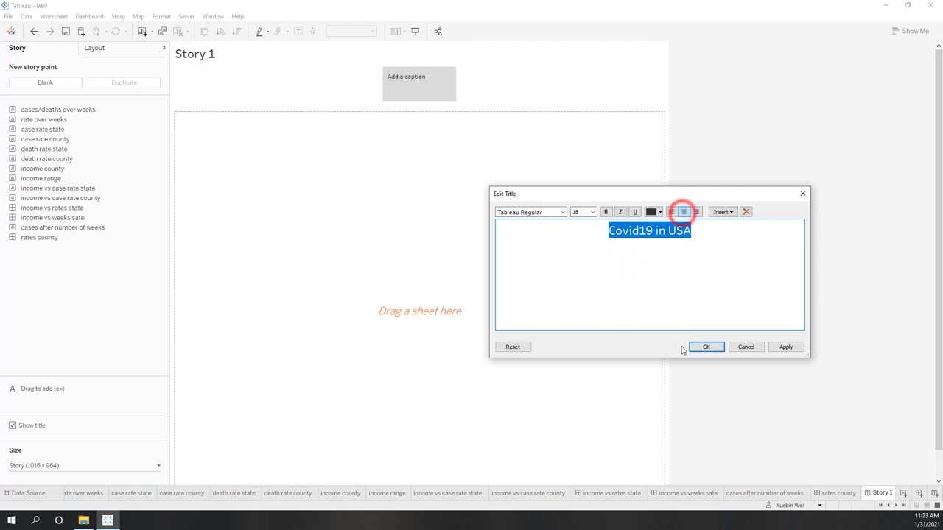
left_click(706, 347)
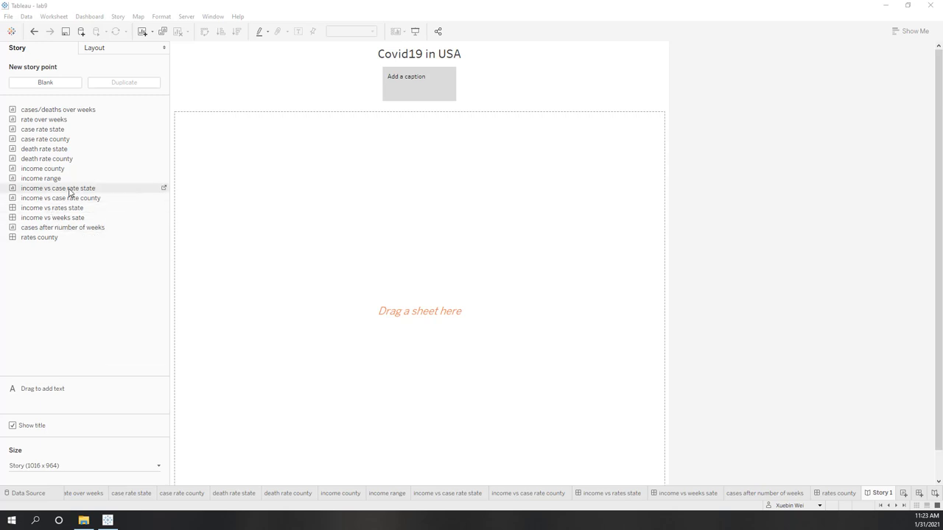
Add the income vs case rate state sheet to the story and highlight the marks AR, TN, AZ, OK, DC, HI and RI.
left_click_drag(61, 187, 389, 237)
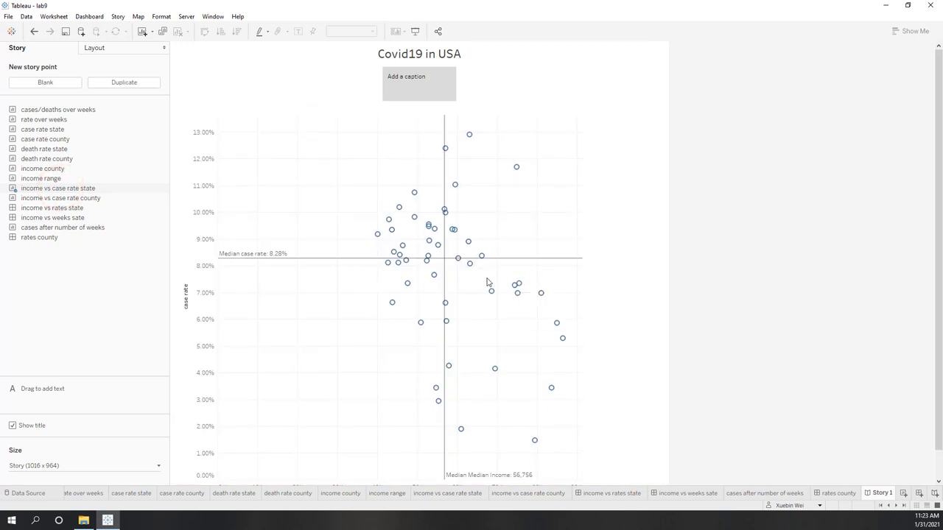
left_click_drag(567, 309, 510, 458)
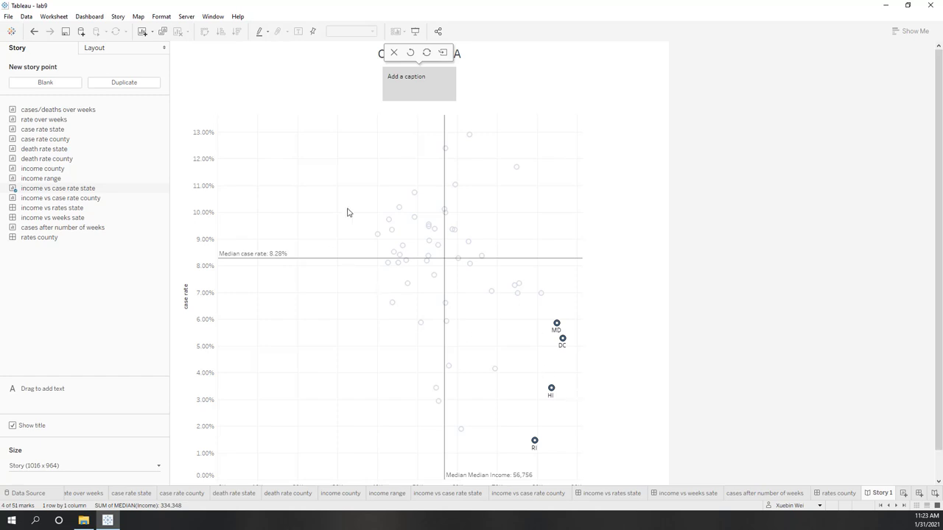
left_click_drag(364, 184, 432, 226)
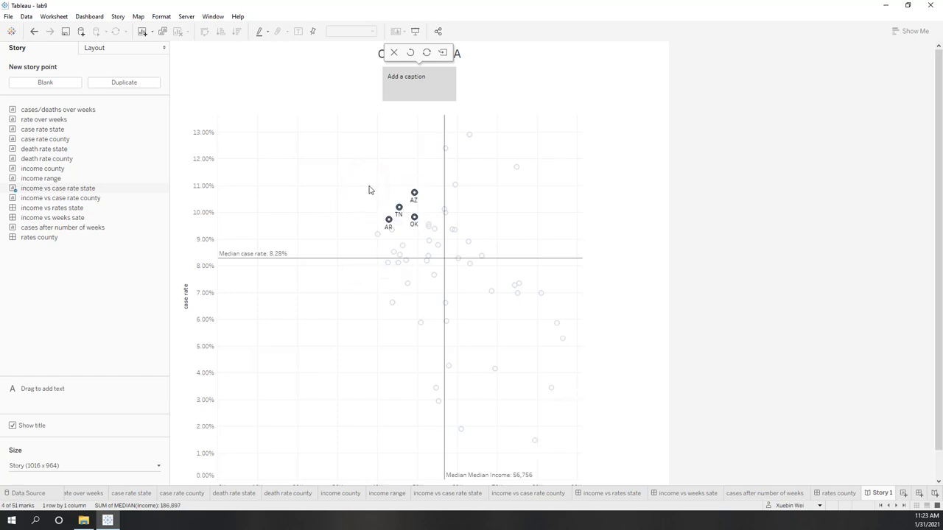
left_click_drag(580, 326, 521, 458)
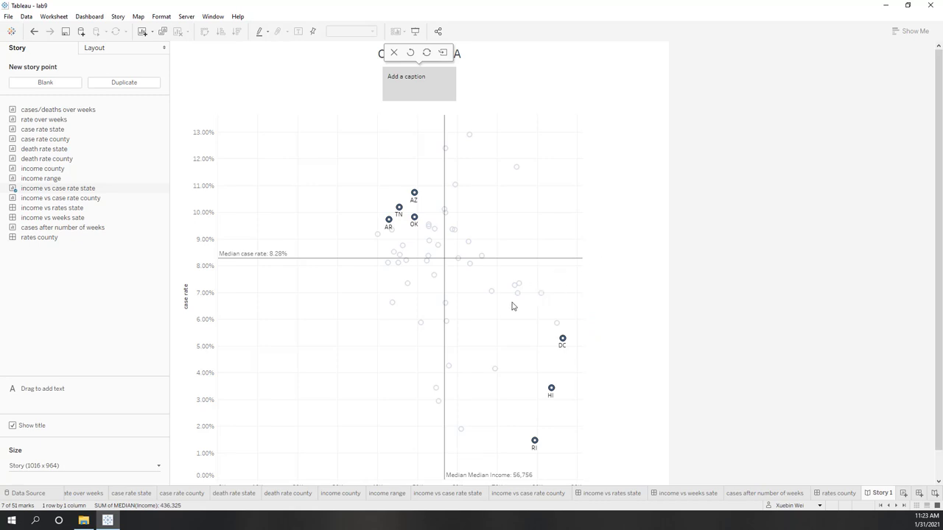
Caption the story point "Sates with low/high income by hihg/low case rates" and update it to keep the highlighted states.
left_click(419, 81)
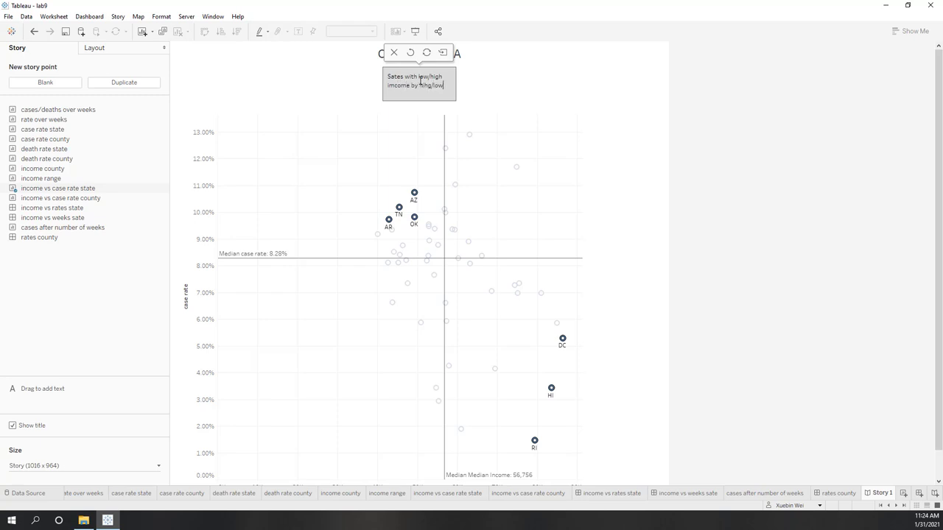
type("case rates")
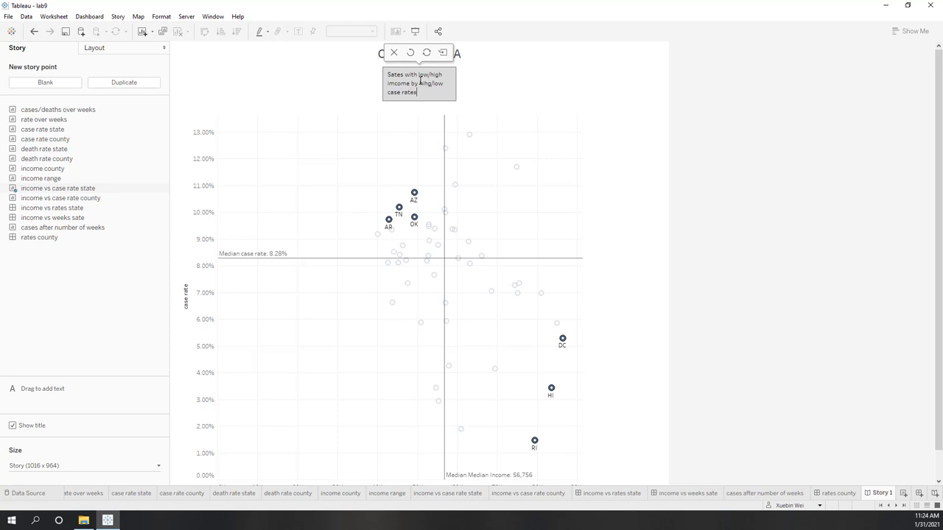
left_click(392, 84)
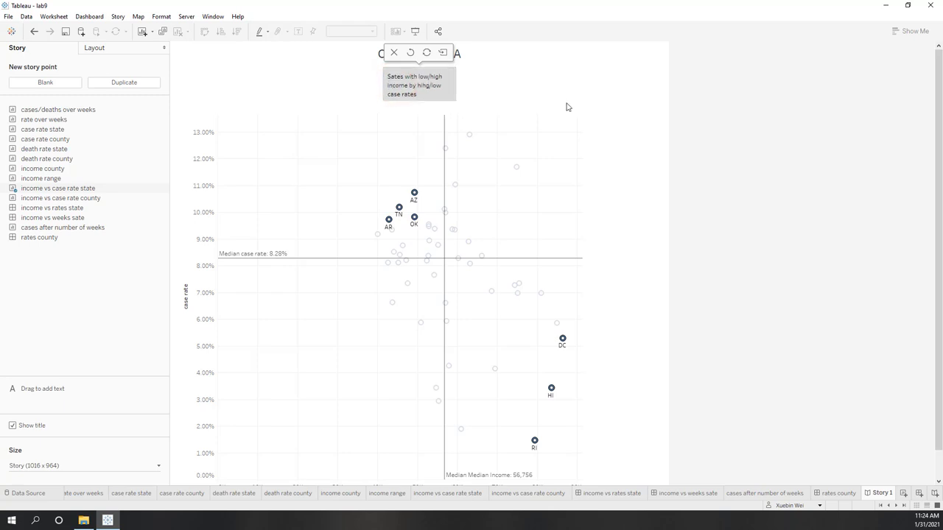
left_click(431, 88)
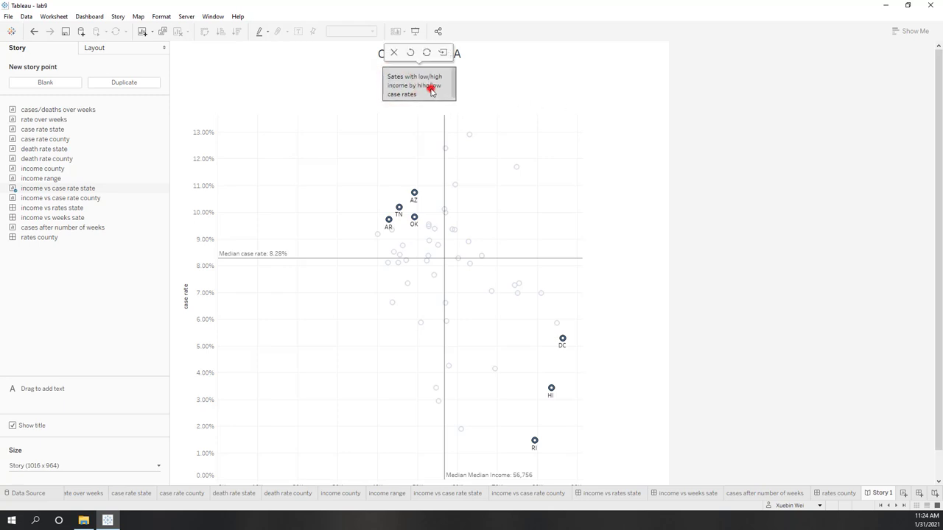
left_click(428, 55)
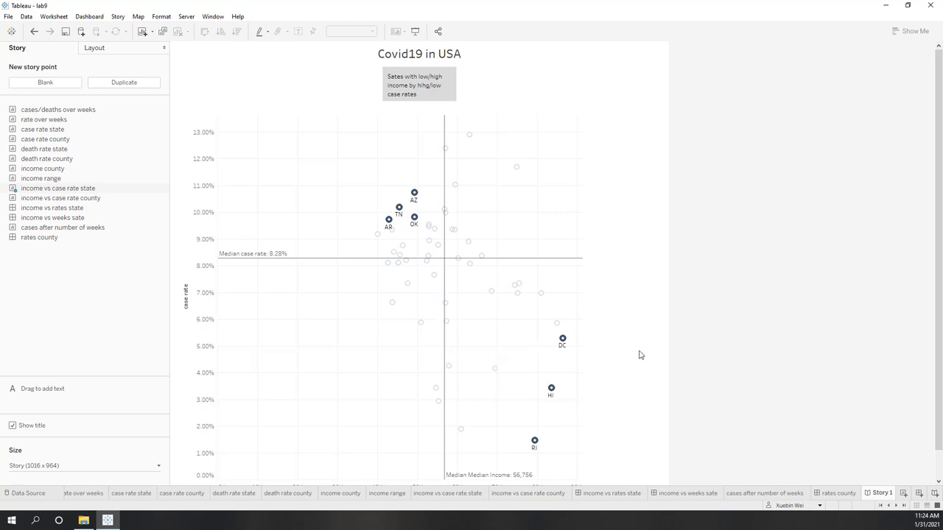
Review the two state dashboards and the income vs case rate state worksheet, and return to the story.
left_click(622, 496)
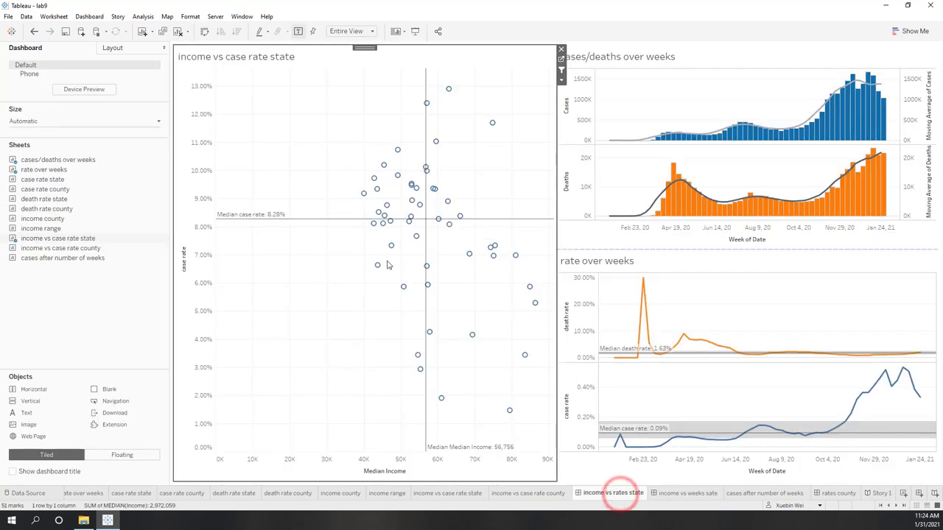
left_click(674, 494)
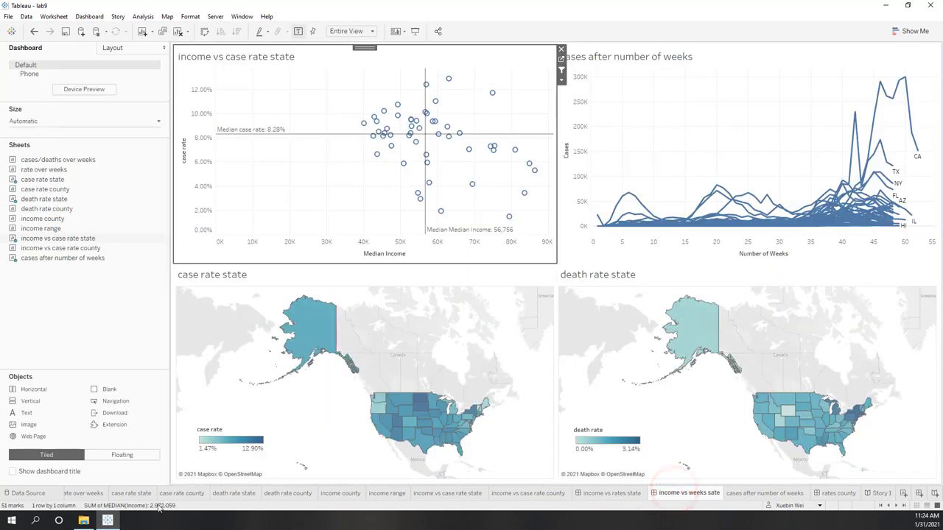
left_click(561, 58)
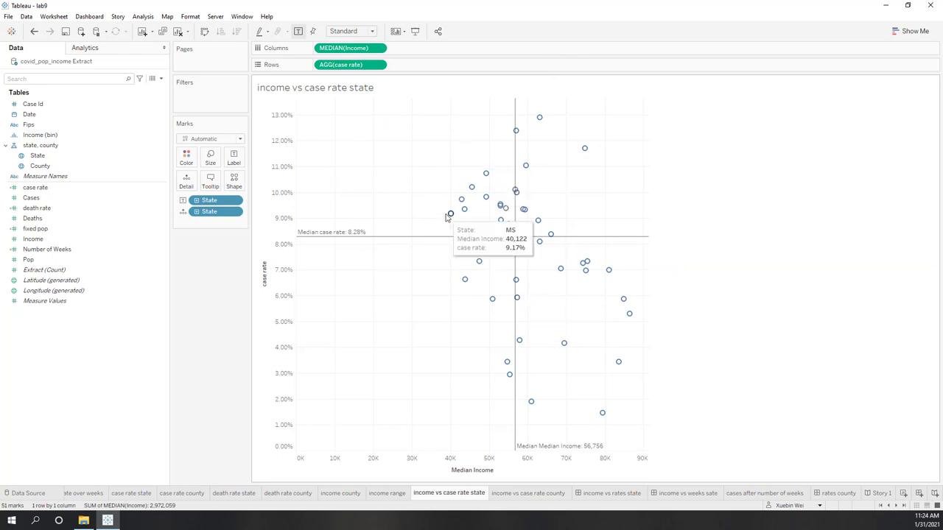
left_click(876, 494)
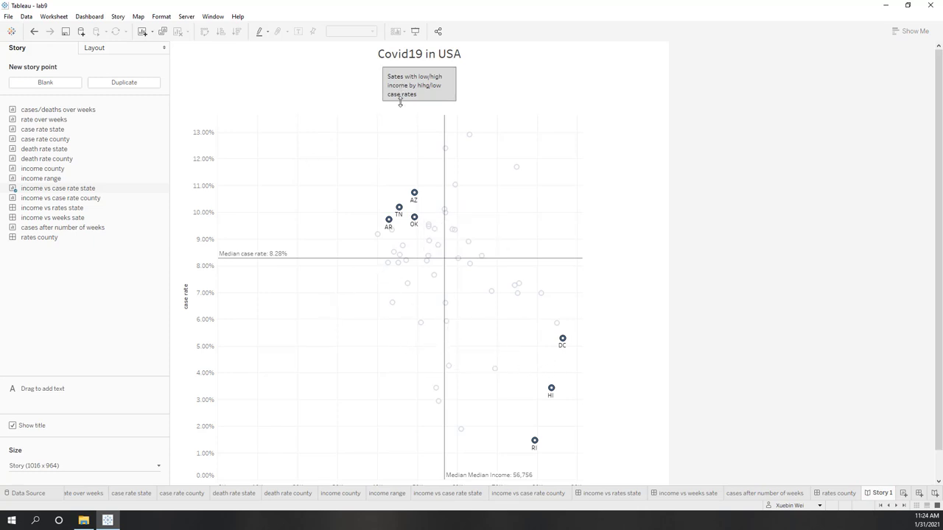
Add a blank story point after the captioned scatter plot point.
mouse_move(417, 85)
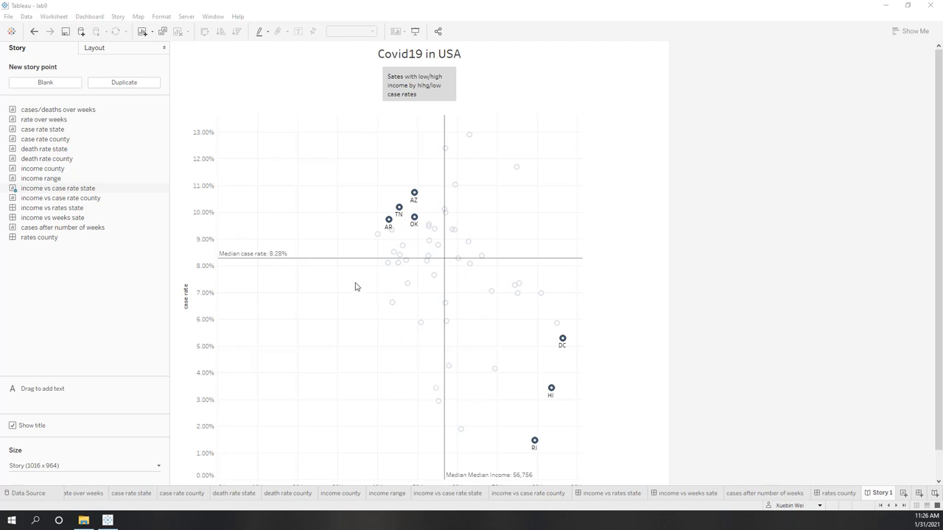
left_click(53, 84)
left_click(453, 94)
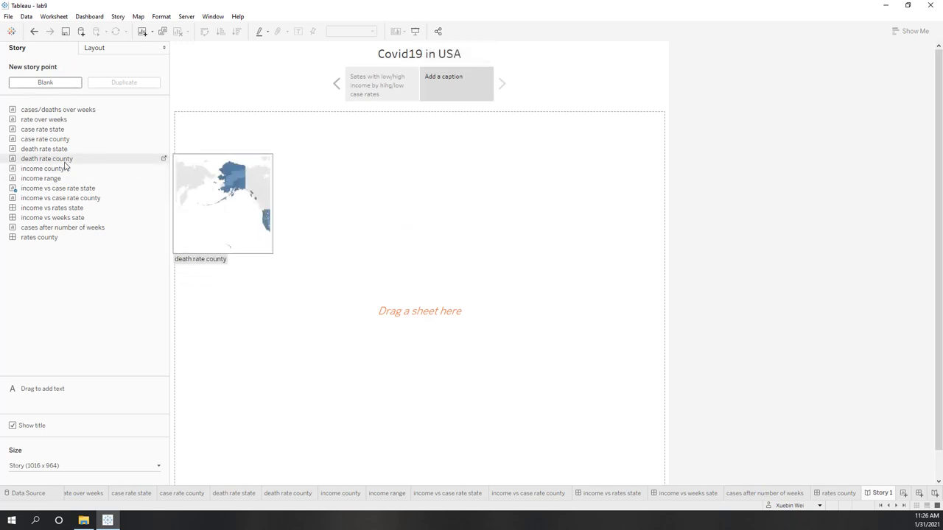
Add the income range sheet to the blank story point and hide the fixed pop color legend on its worksheet.
left_click_drag(65, 180, 358, 267)
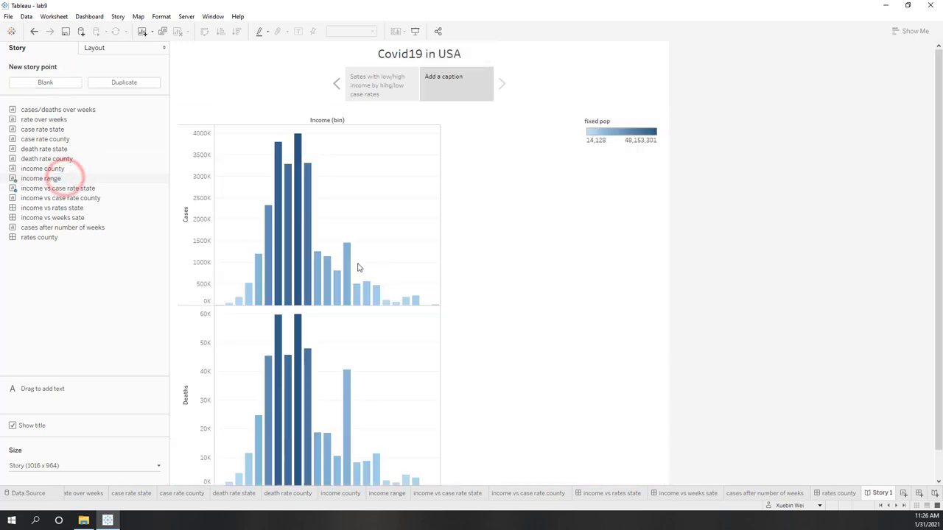
left_click(619, 122)
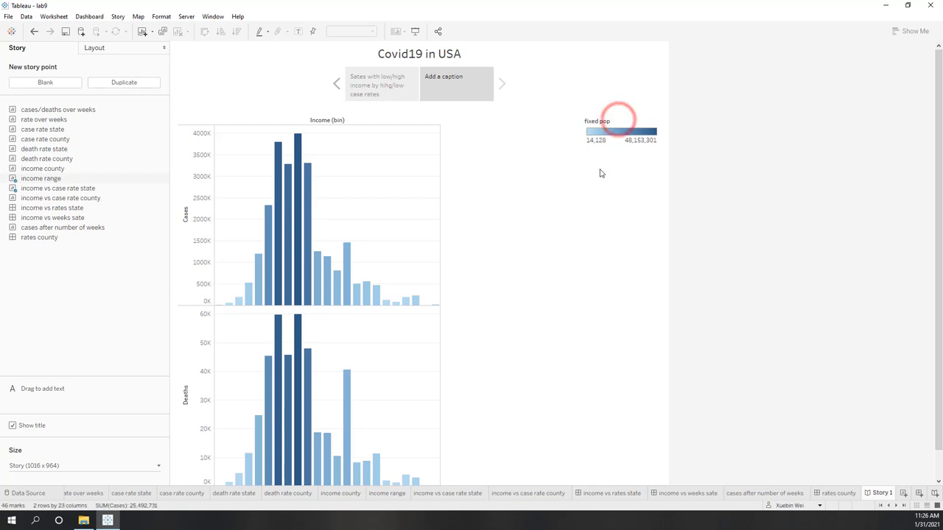
left_click(376, 495)
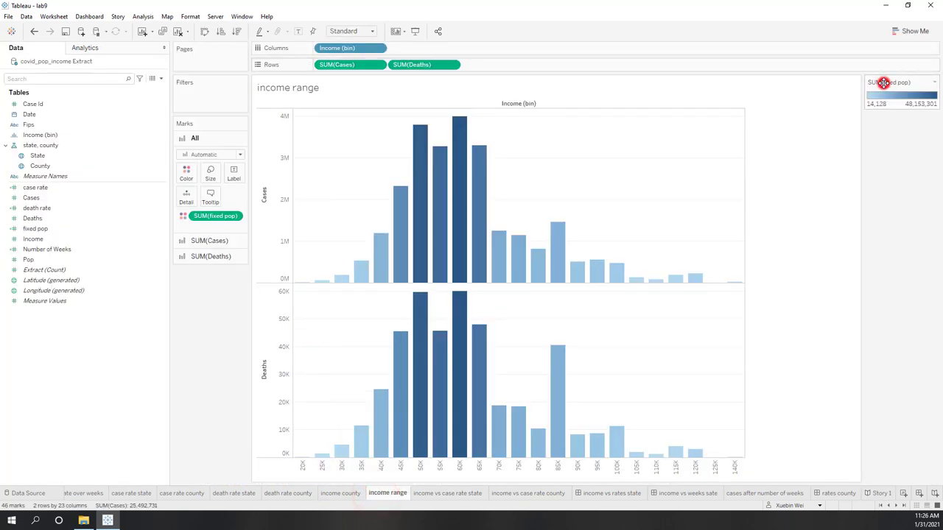
left_click_drag(884, 83, 886, 86)
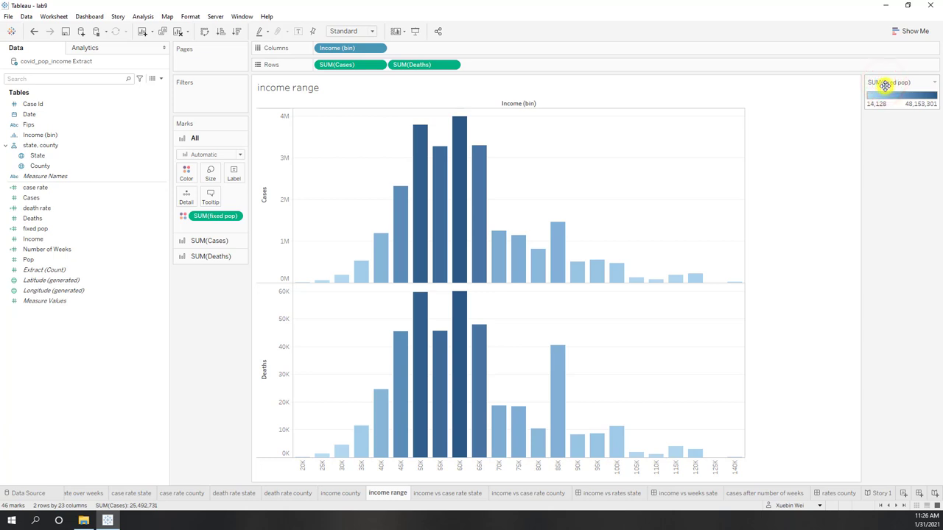
left_click(935, 84)
left_click(872, 142)
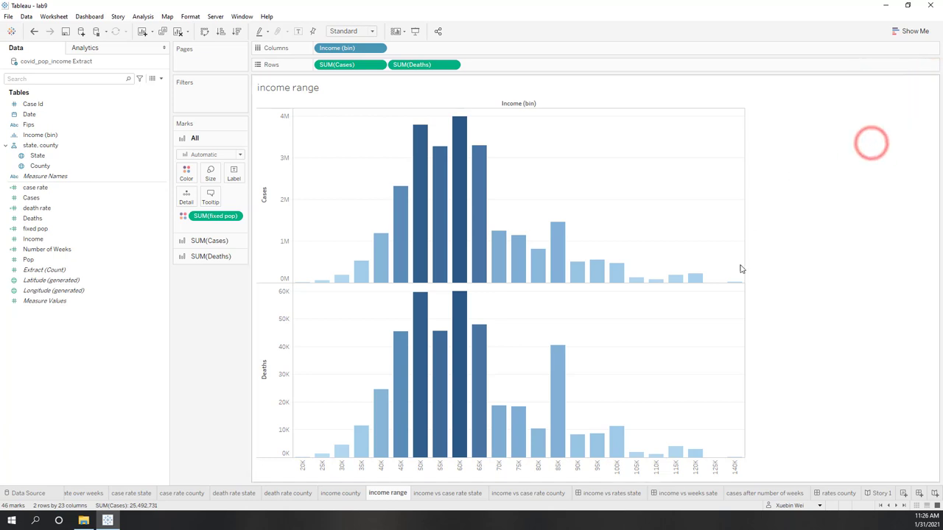
Change the fixed pop color palette on the income range worksheet to Orange and return to the story.
left_click(184, 217)
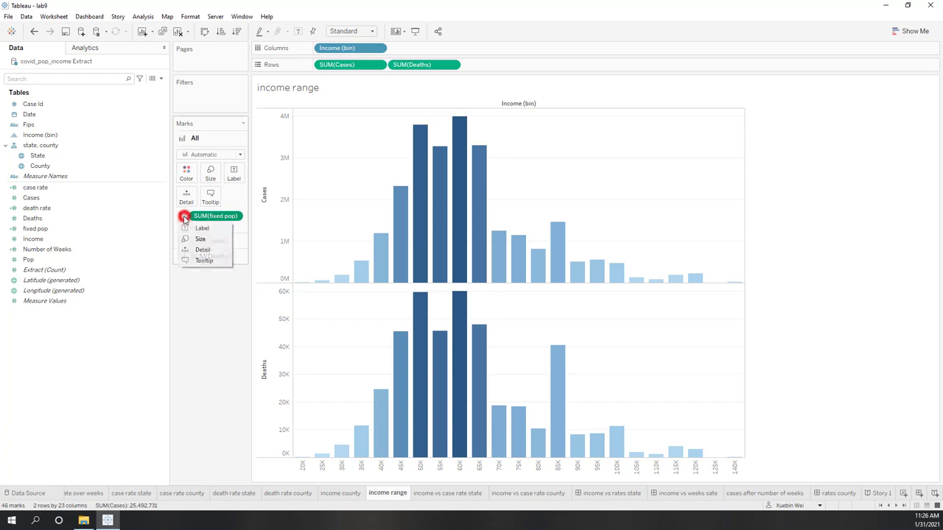
left_click(190, 177)
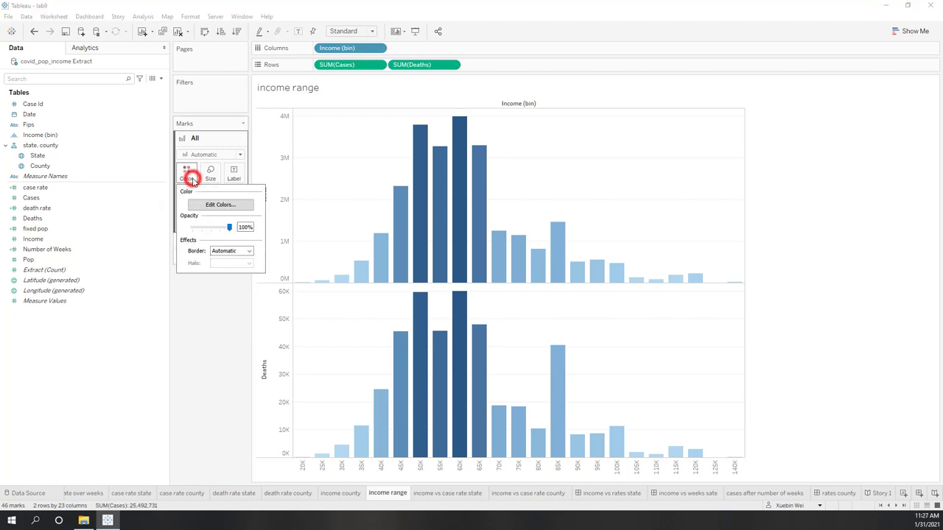
left_click(193, 205)
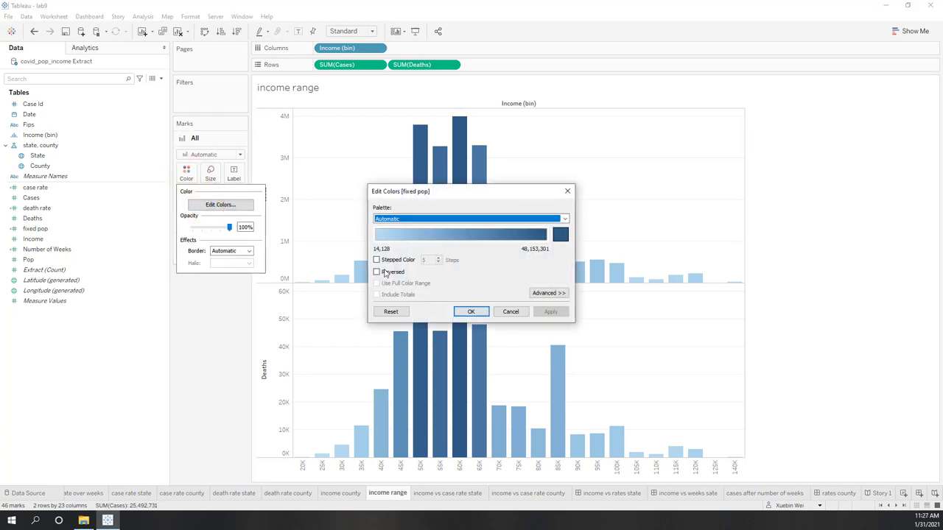
left_click(472, 219)
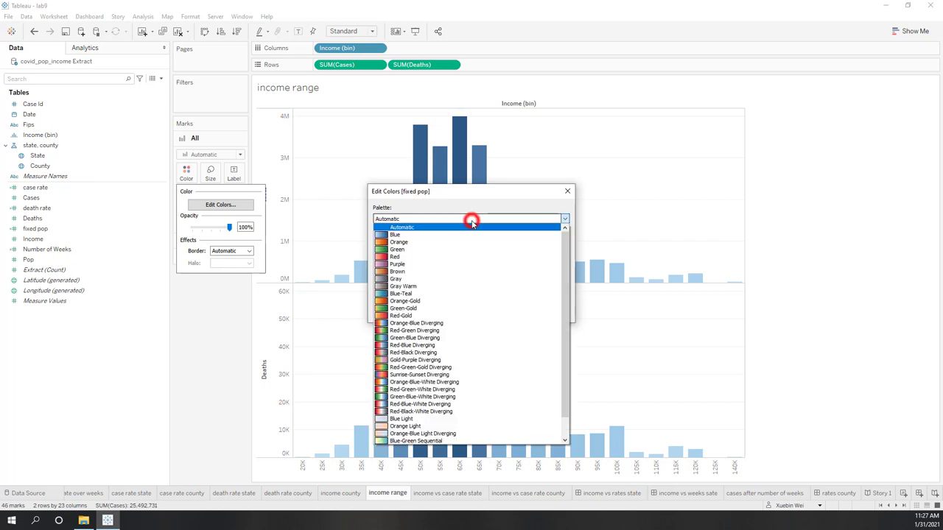
left_click(438, 243)
left_click(551, 311)
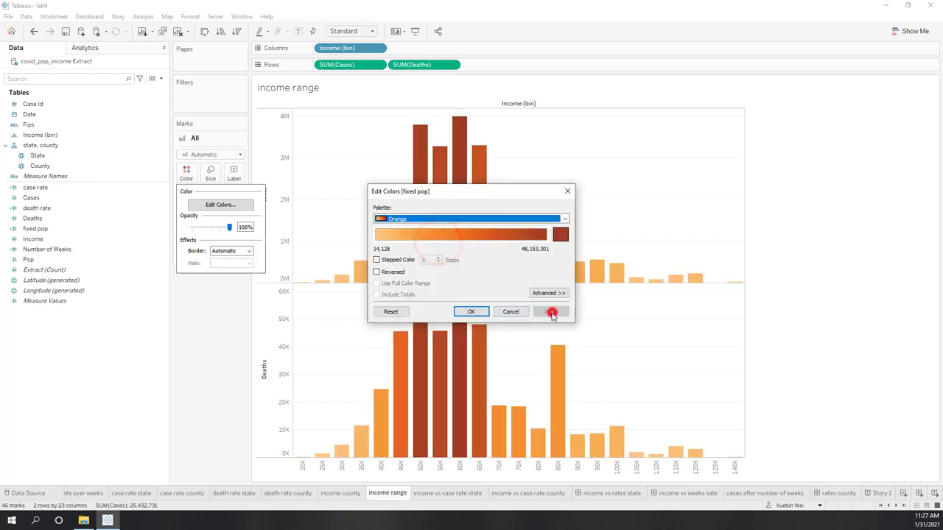
left_click(473, 311)
left_click(215, 368)
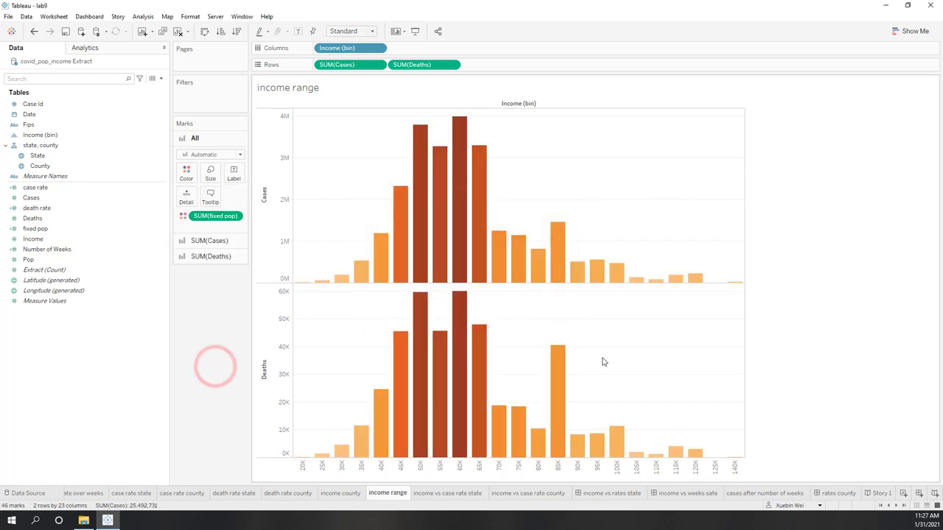
left_click(876, 494)
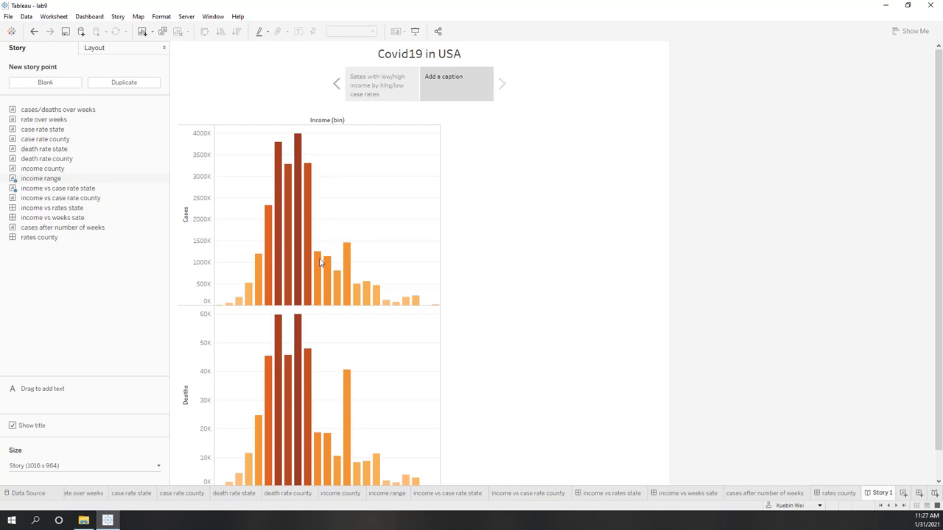
Set the income range worksheet's fit to Entire View and return to the story.
left_click(379, 495)
left_click(371, 31)
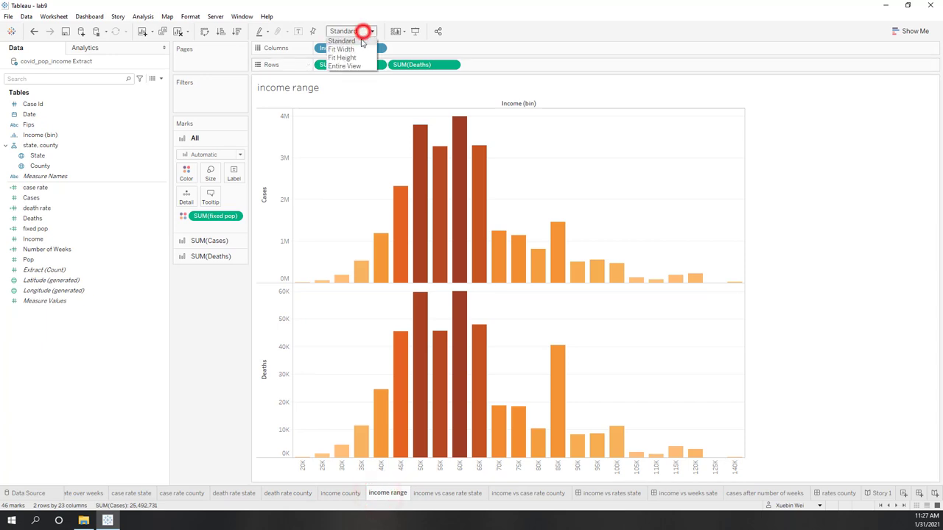
left_click(357, 66)
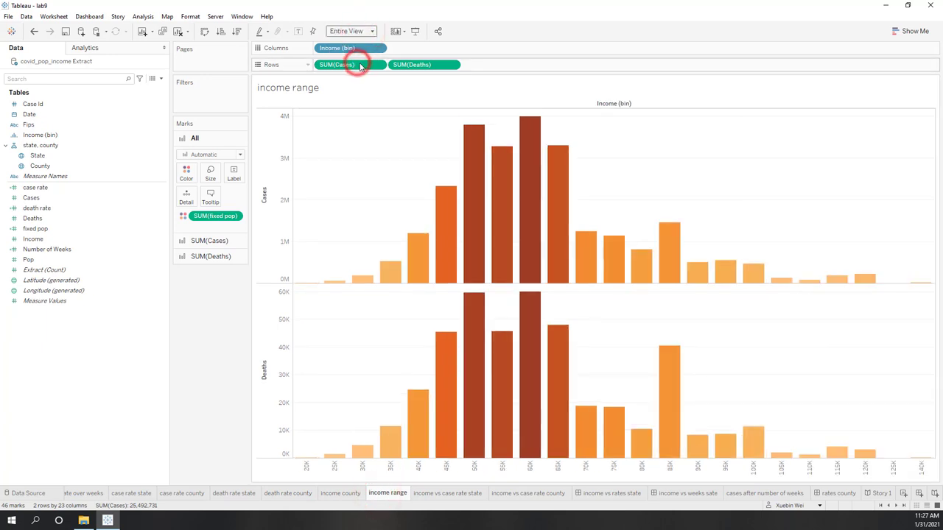
left_click(879, 494)
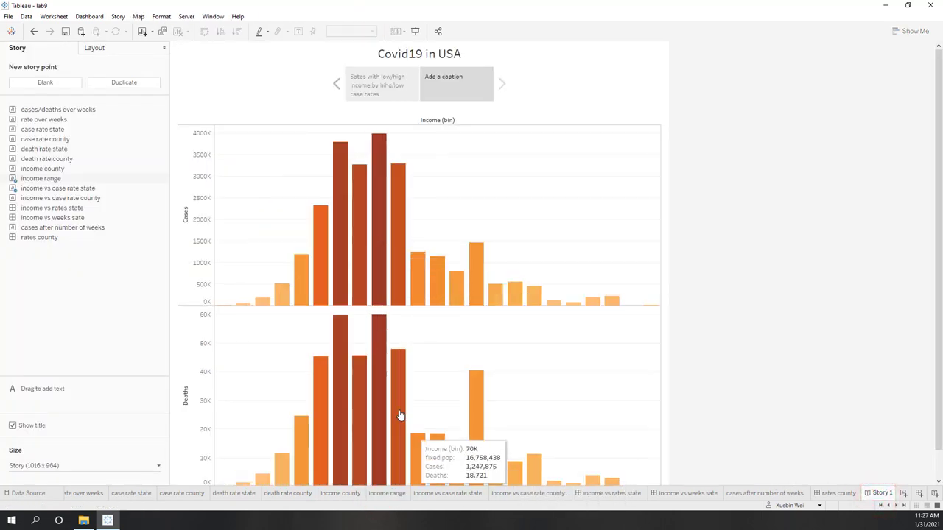
Set the story size to Automatic and check how both story points display at that size.
scroll(667, 354, "down", 2)
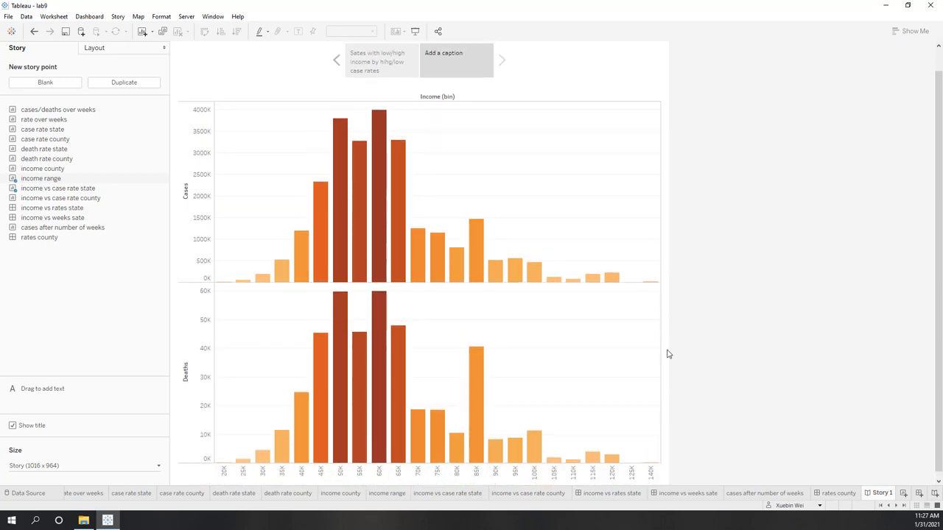
scroll(668, 354, "up", 2)
scroll(667, 354, "down", 1)
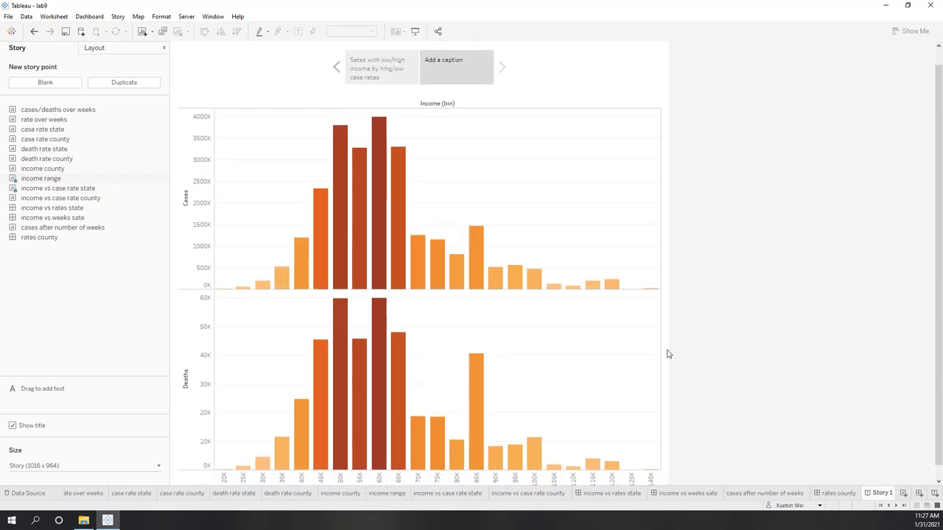
scroll(668, 354, "up", 1)
left_click(73, 468)
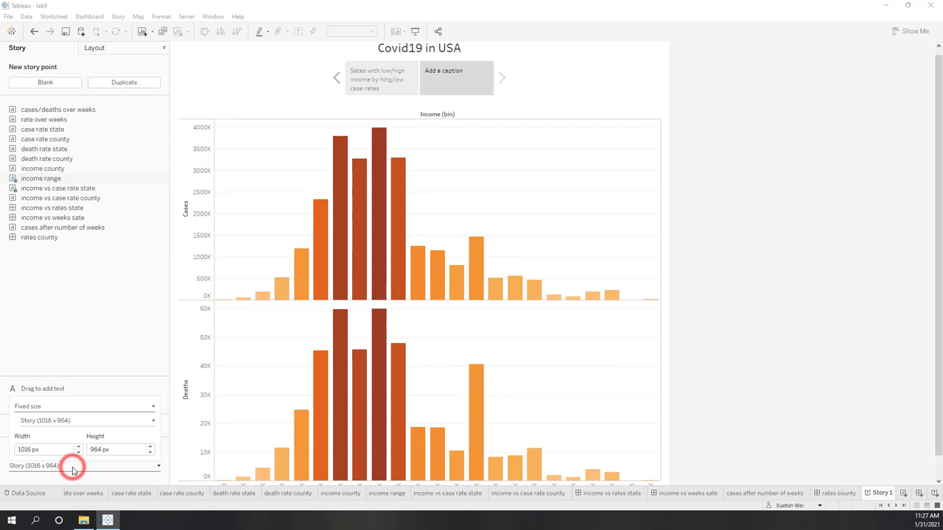
left_click(67, 406)
left_click(64, 425)
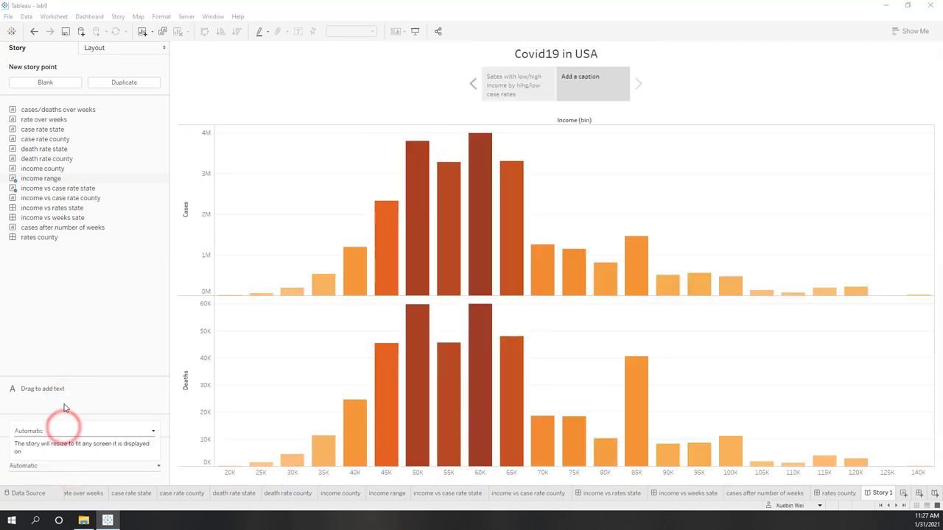
left_click(512, 85)
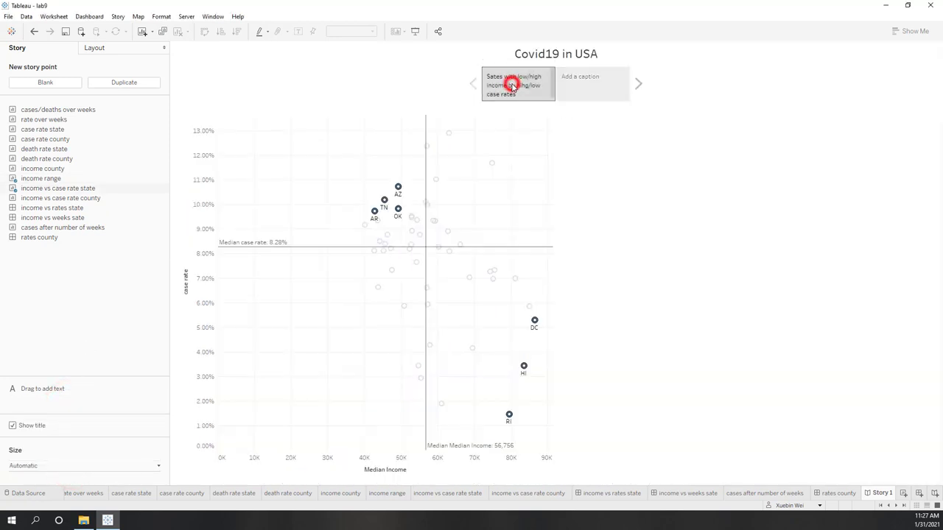
left_click(587, 88)
left_click(775, 87)
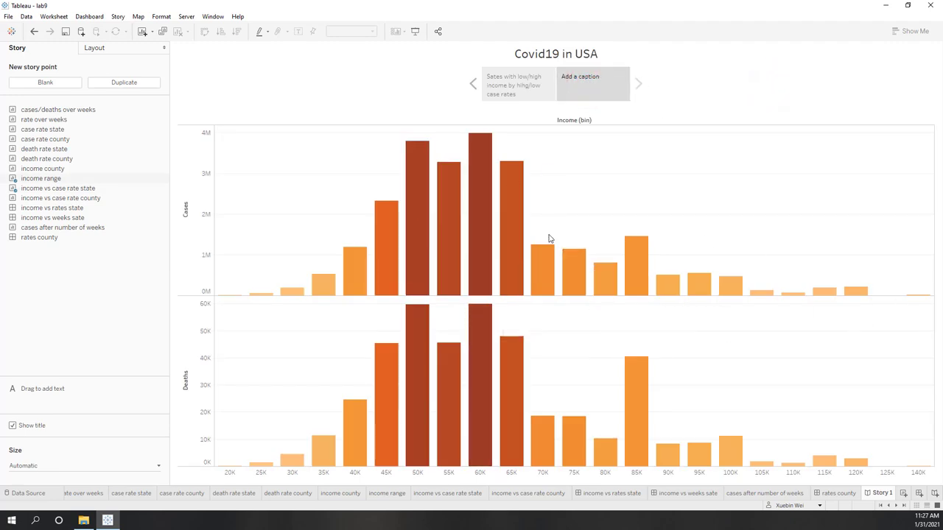
Caption the income range story point "most cases/deaths are in the middle income range", leaving no bars highlighted.
double_click(593, 81)
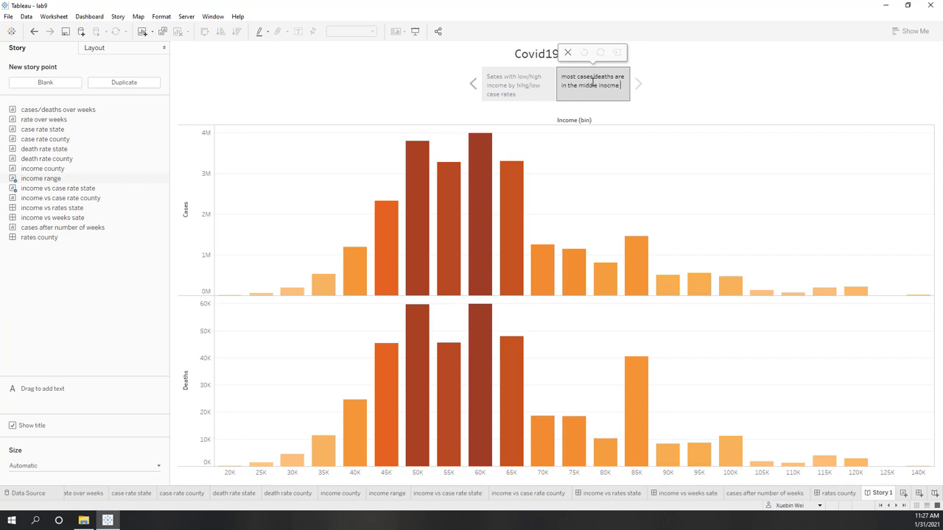
type("range")
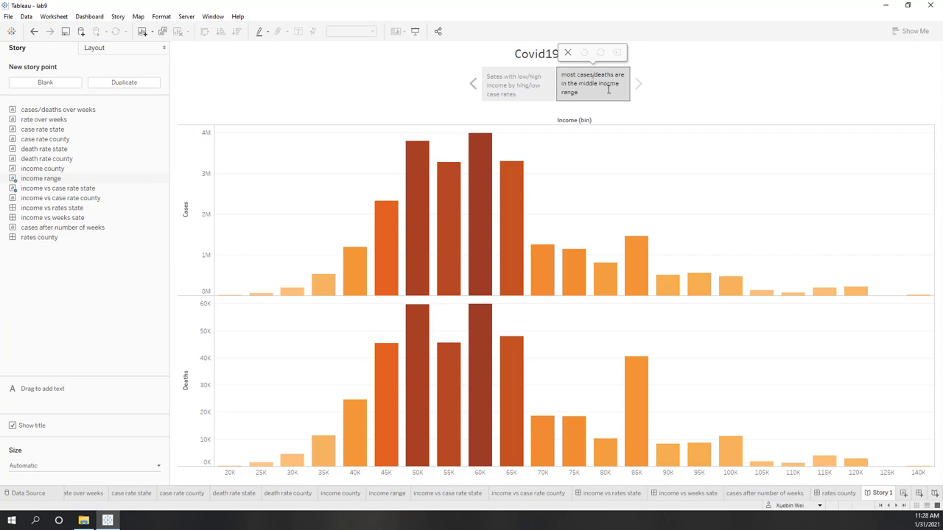
key("BackSpace")
left_click(681, 115)
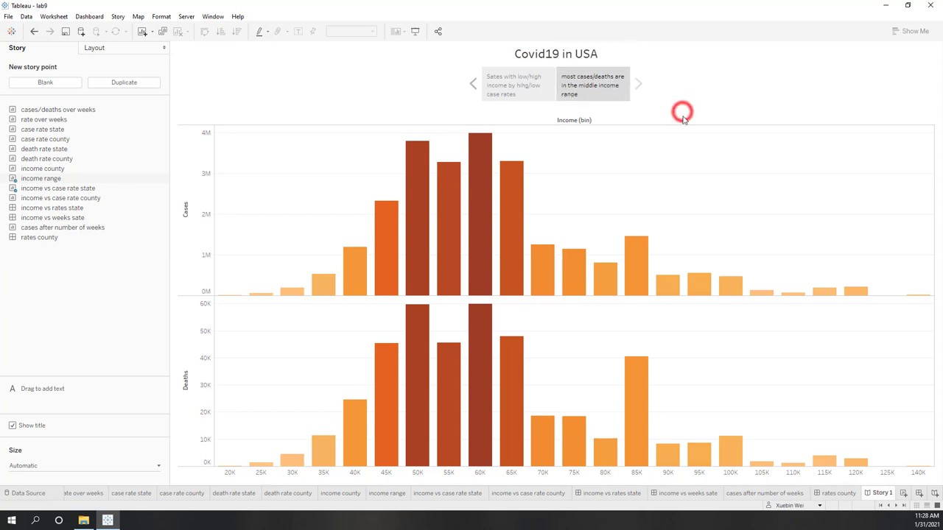
left_click_drag(619, 217, 774, 328)
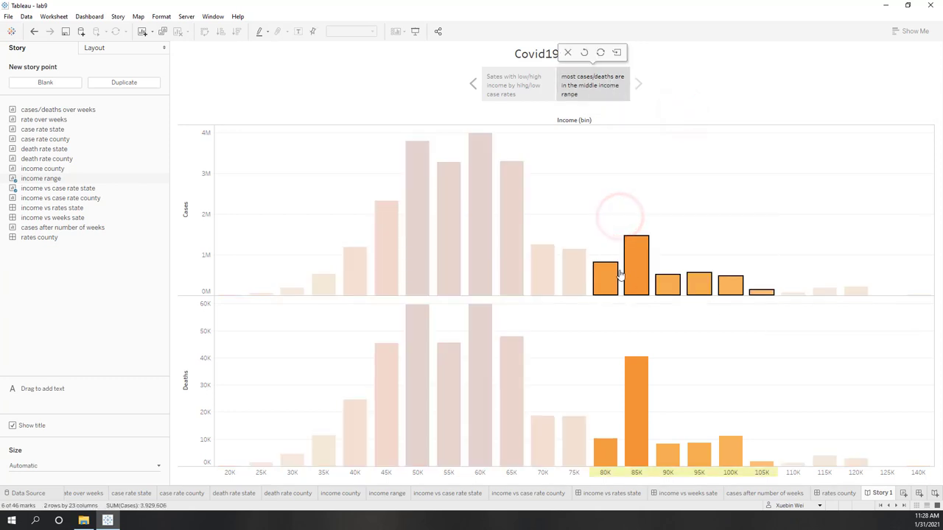
left_click(724, 238)
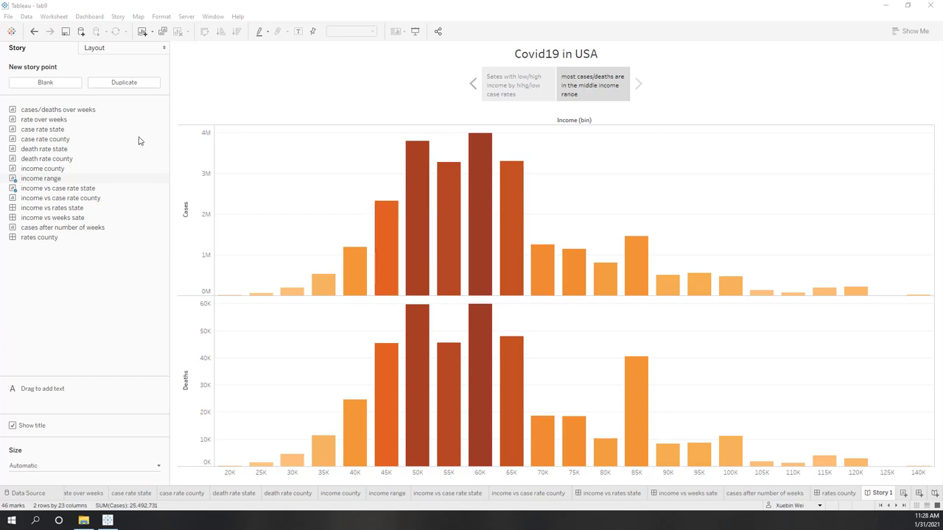
Add a blank story point with the income vs rates state dashboard and highlight NJ, MD, DC, HI and RI in its scatter plot.
left_click(45, 82)
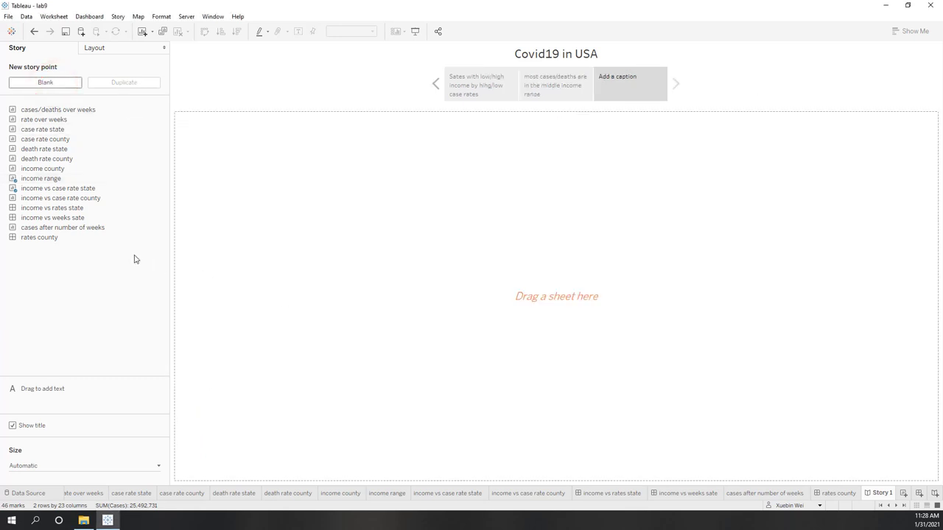
left_click_drag(67, 207, 354, 236)
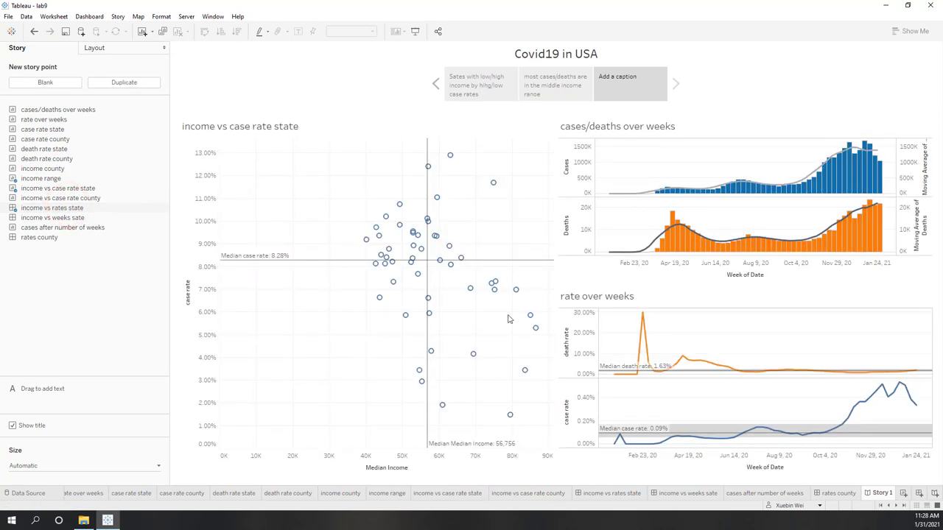
left_click_drag(511, 280, 550, 426)
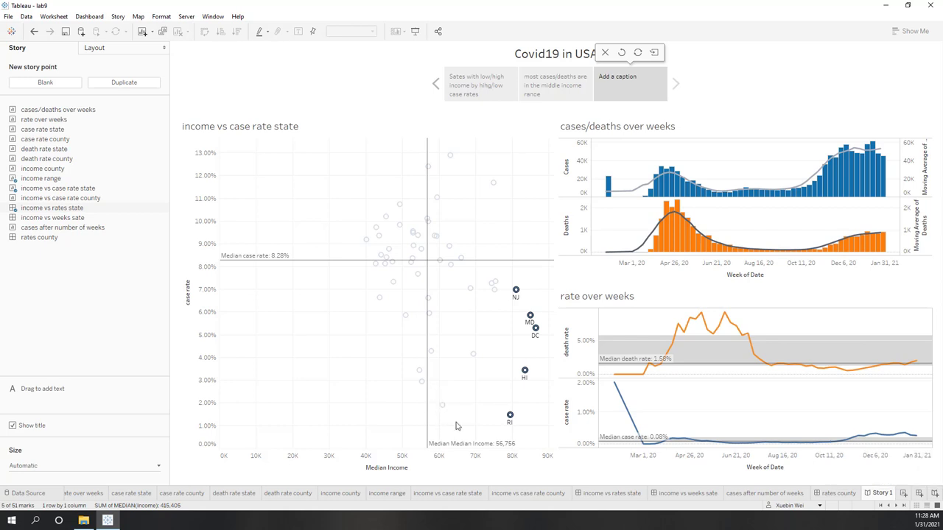
Caption the dashboard story point "rates from high income states" and update it to keep the highlighted states.
double_click(622, 81)
type("rates from high income states")
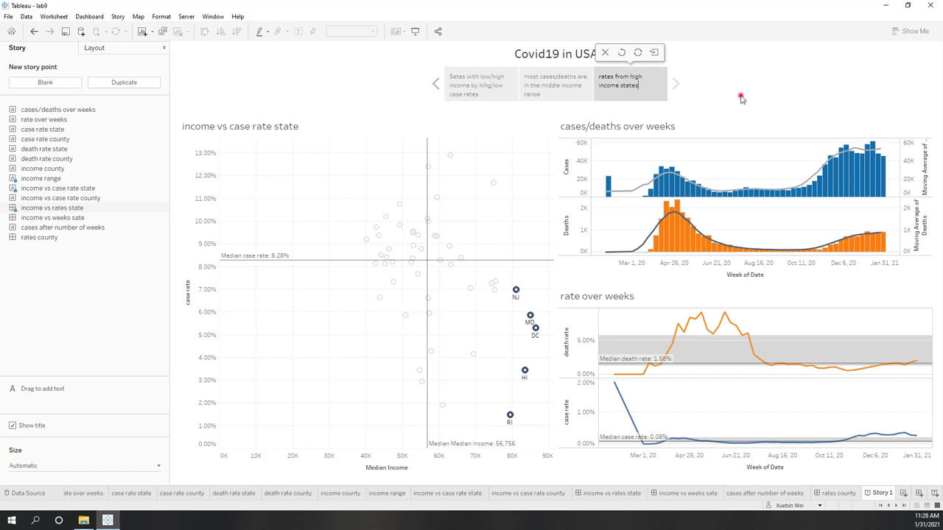
left_click(739, 94)
left_click(638, 53)
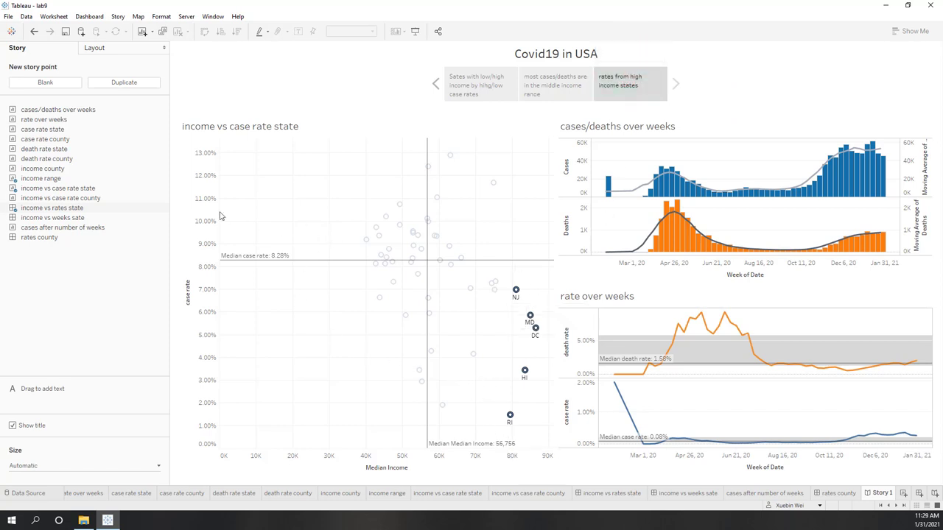
Duplicate the high income story point and highlight AR, TN, AZ, OK and AL in the copy's scatter plot.
left_click(135, 82)
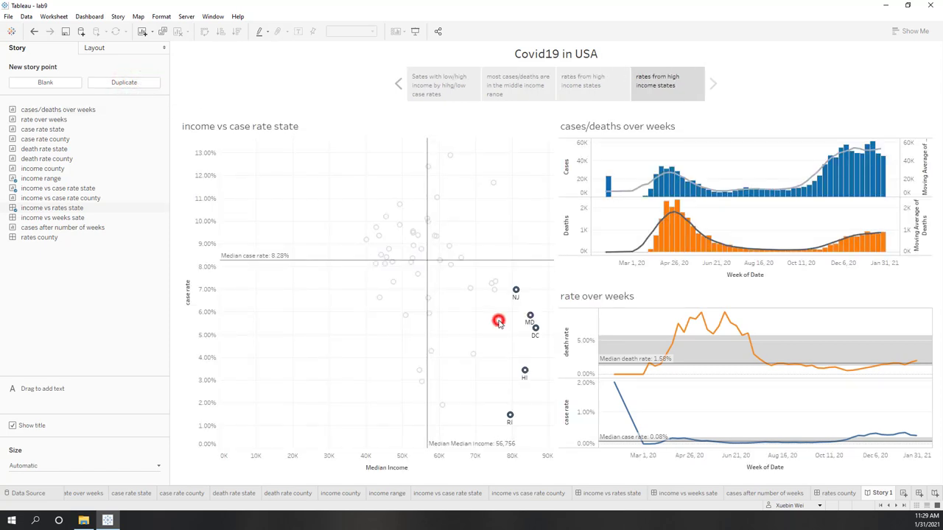
left_click_drag(341, 184, 406, 241)
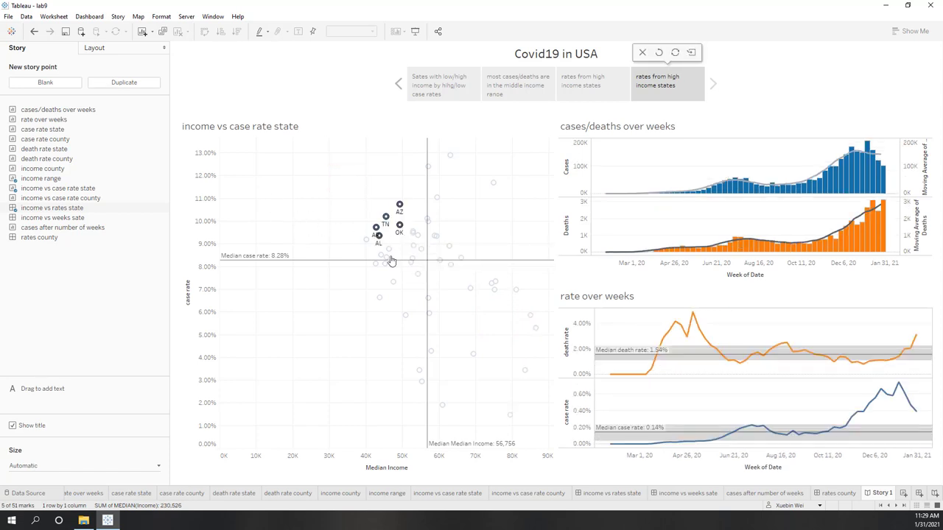
Recaption the duplicated story point "rates from low income states" and update it to keep the highlighted states.
left_click(667, 86)
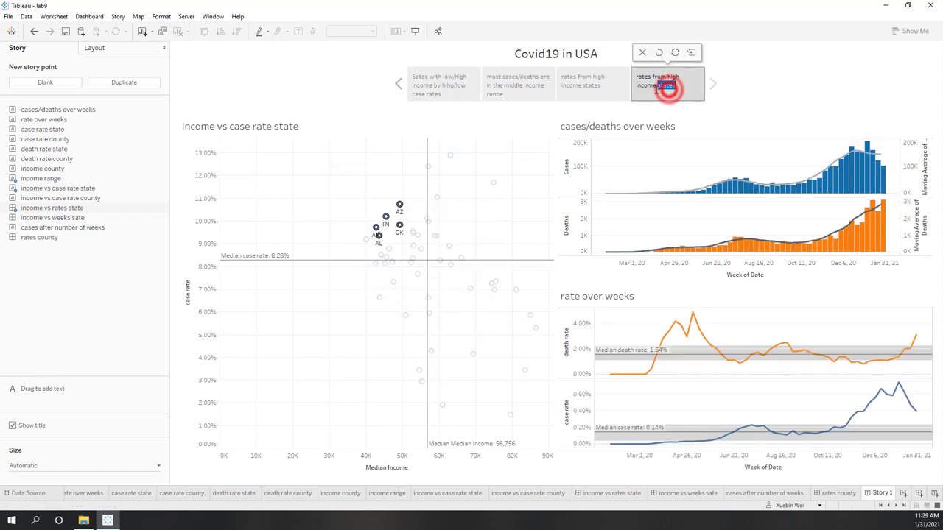
double_click(672, 77)
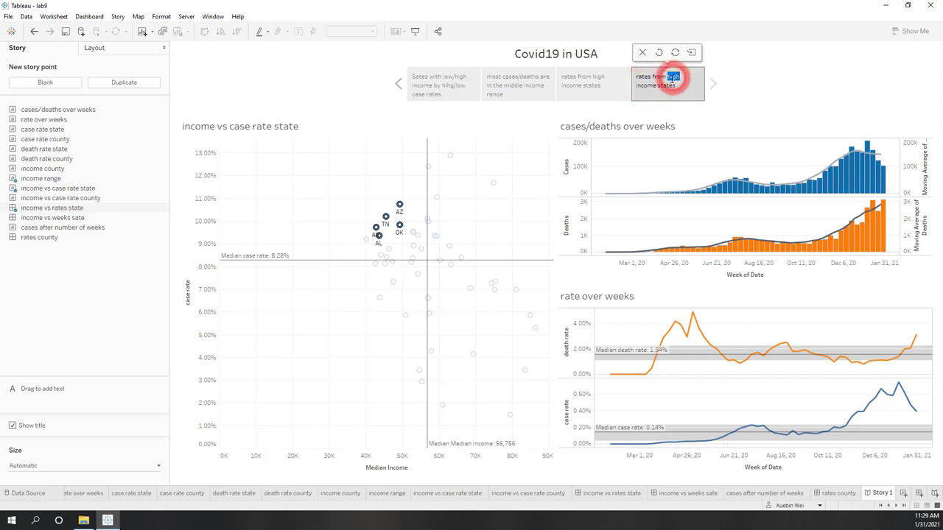
type("low")
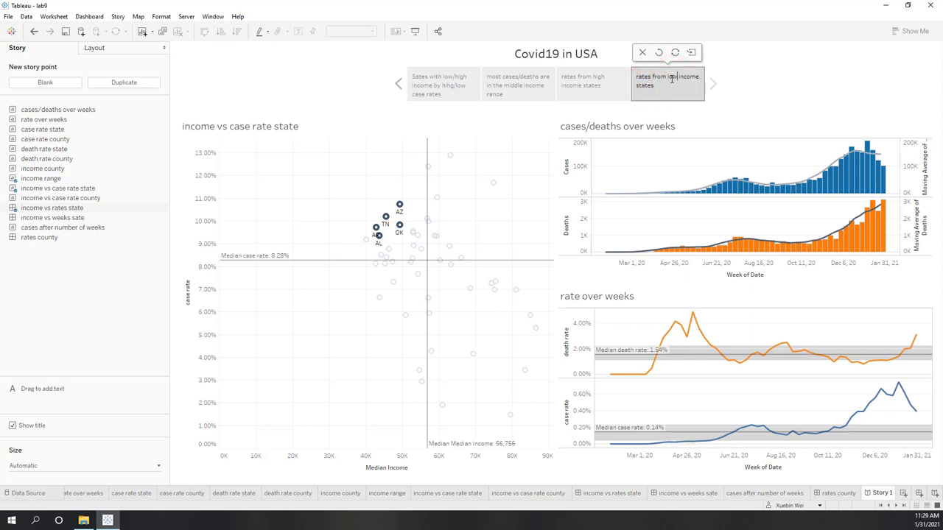
left_click(675, 52)
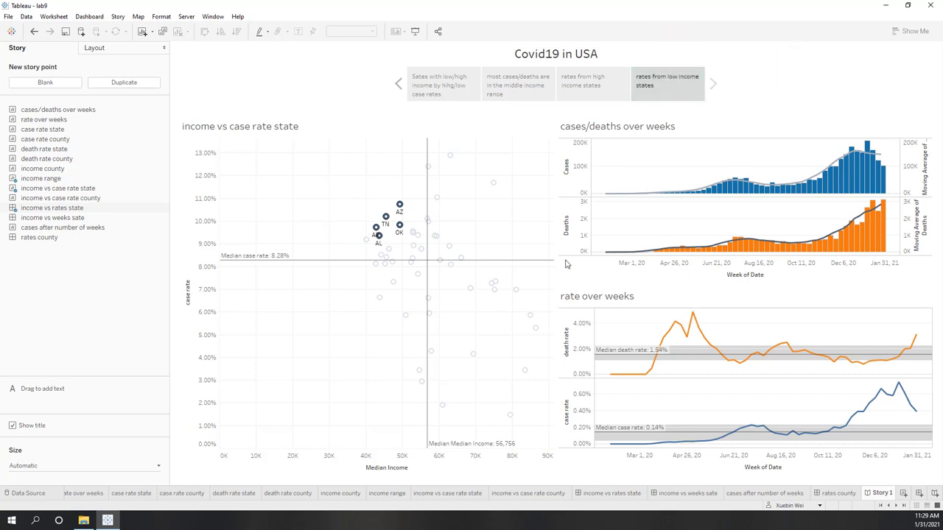
Compare the weekly cases, deaths and rates between the high income and low income rates story points.
left_click(602, 86)
left_click(666, 92)
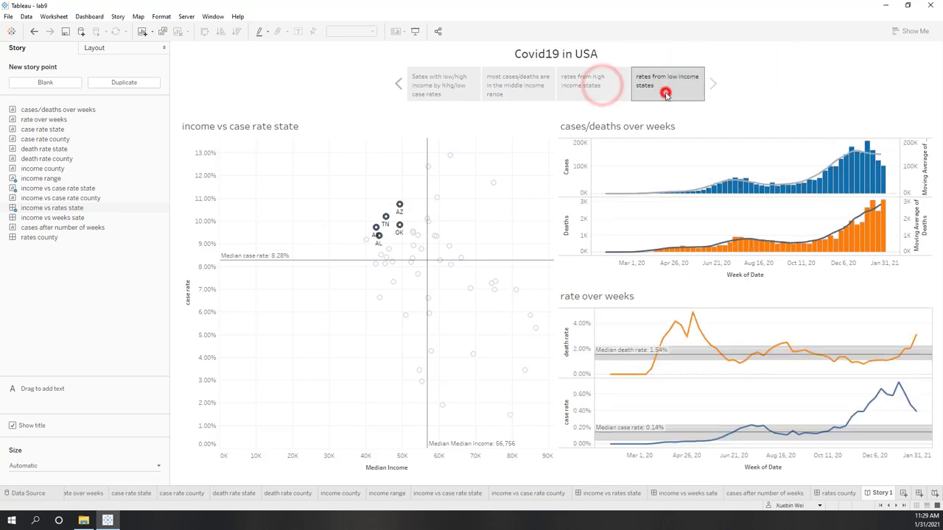
left_click(583, 92)
left_click(647, 90)
left_click(580, 89)
left_click(658, 92)
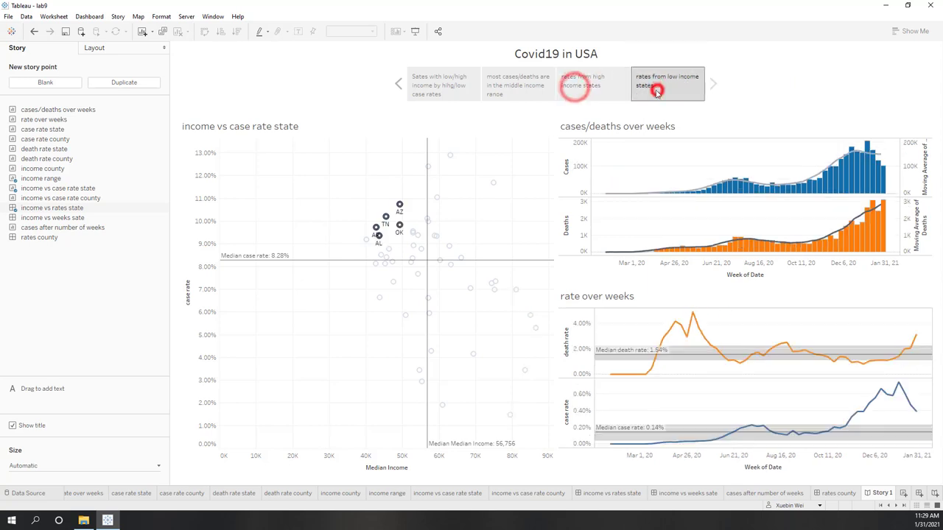
left_click(586, 89)
left_click(658, 93)
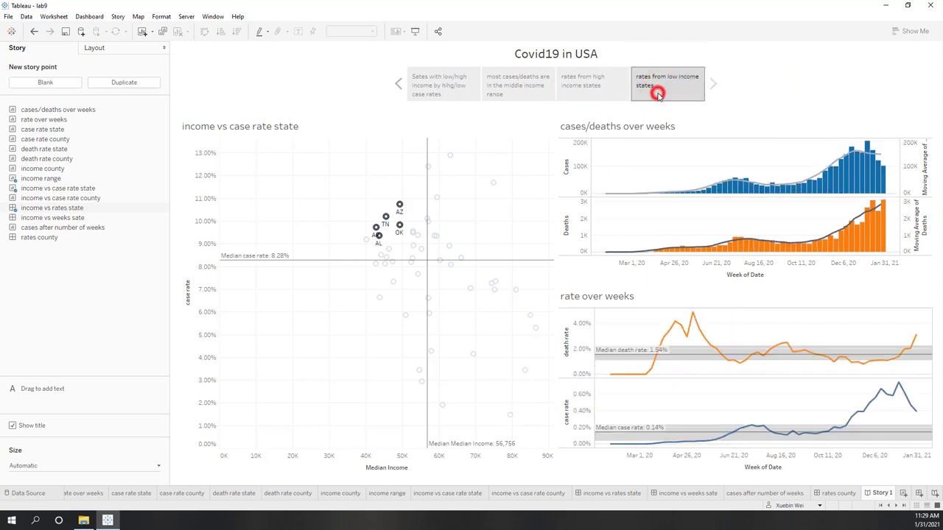
left_click(590, 95)
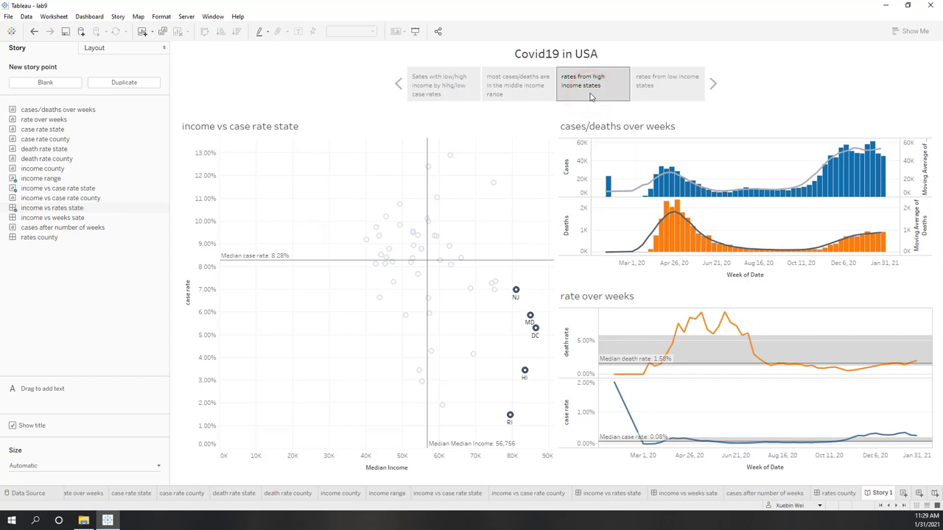
mouse_move(592, 96)
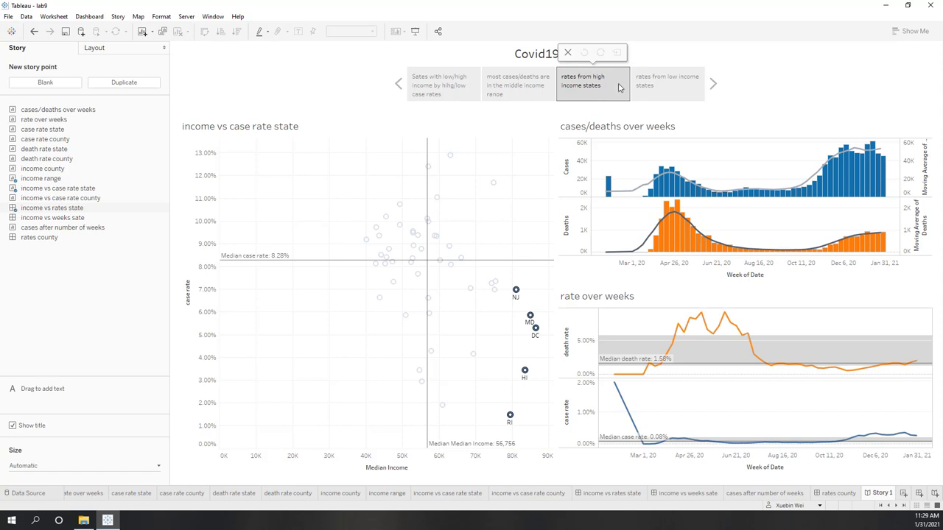
left_click(647, 89)
left_click(584, 90)
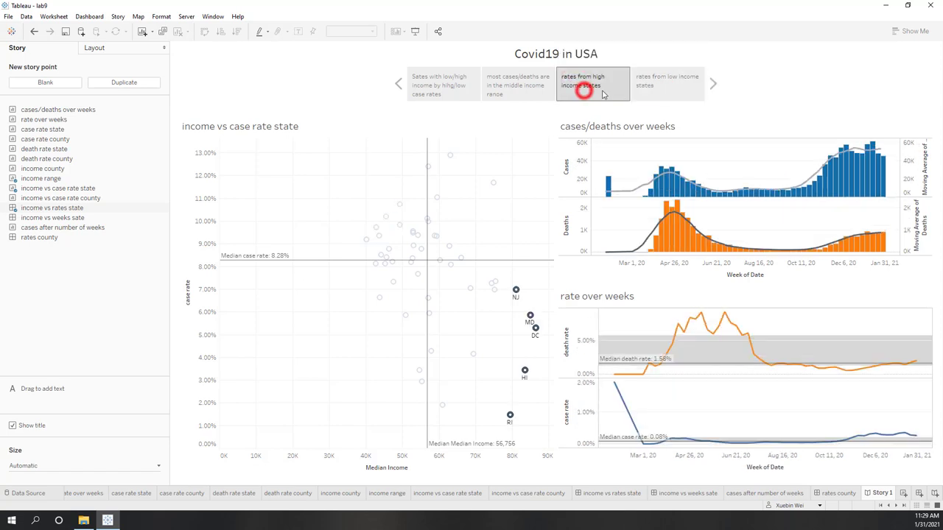
left_click(645, 92)
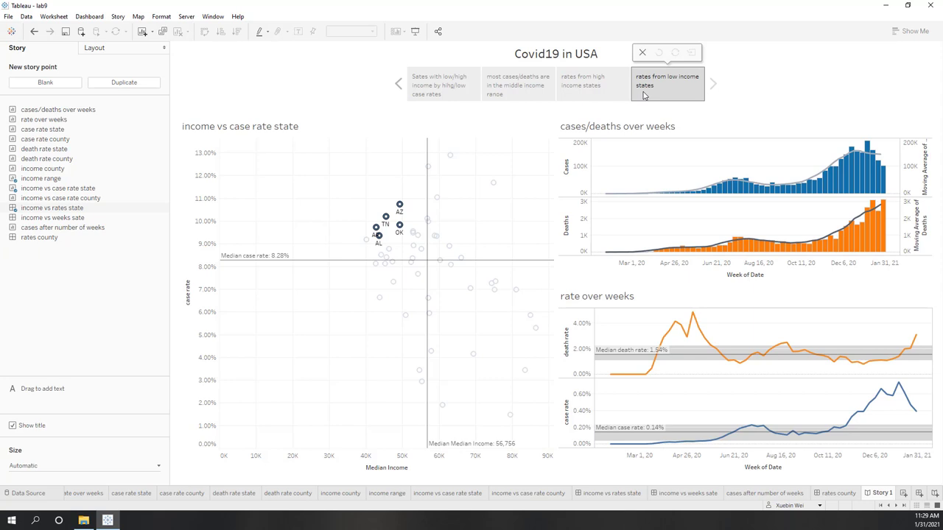
left_click(610, 93)
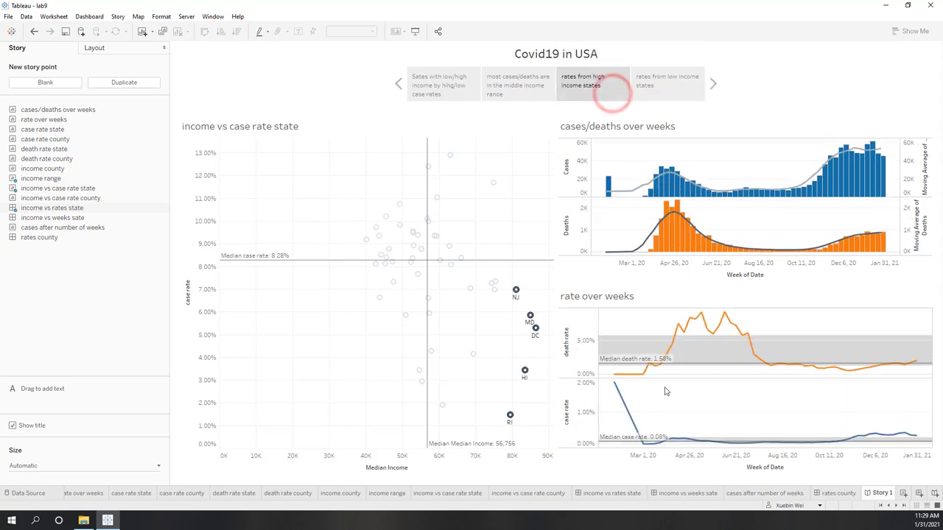
left_click(671, 90)
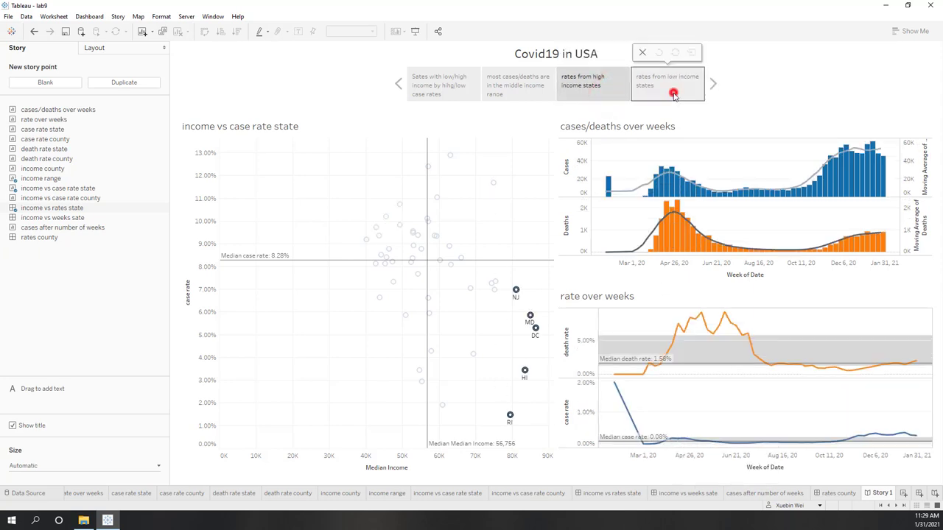
left_click(603, 91)
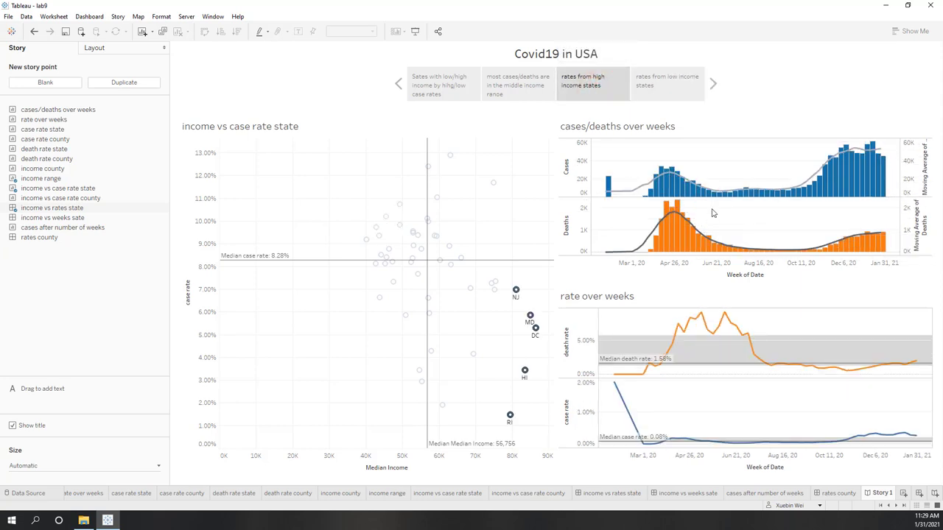
left_click(675, 90)
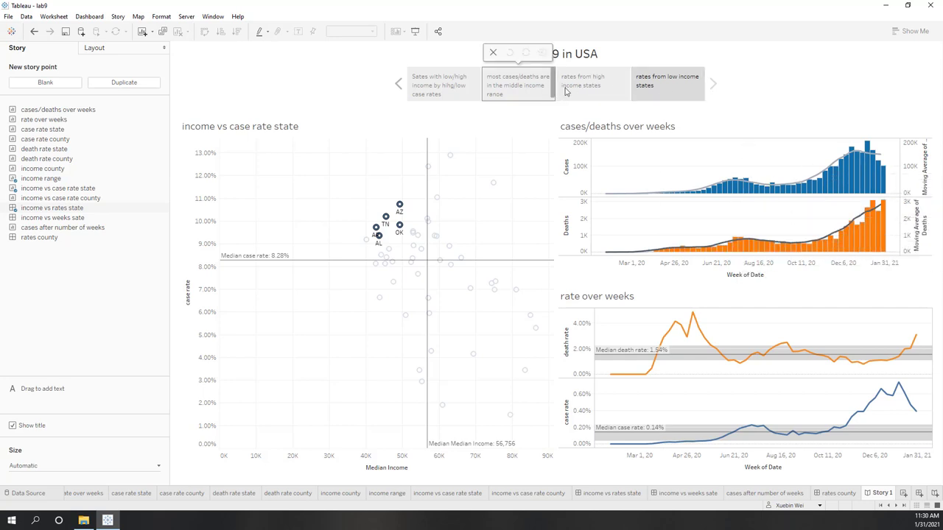
mouse_move(574, 88)
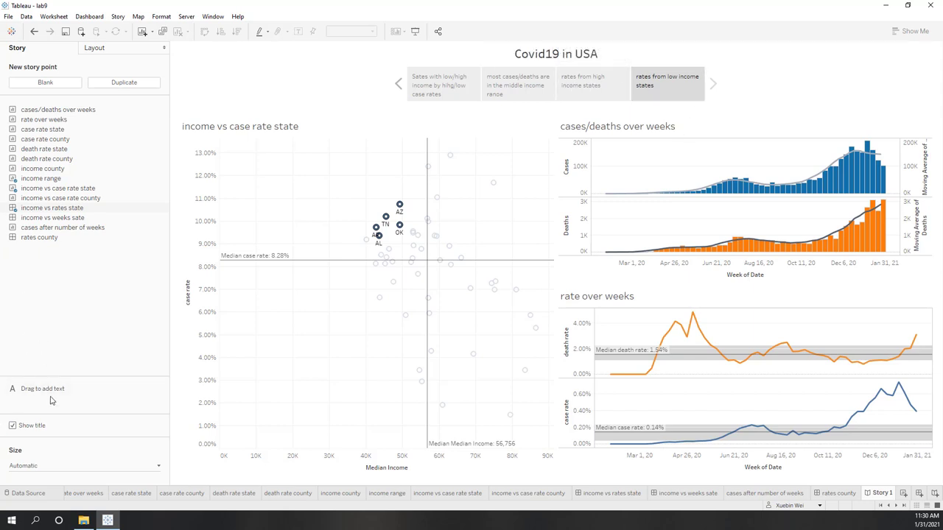
left_click_drag(45, 390, 352, 168)
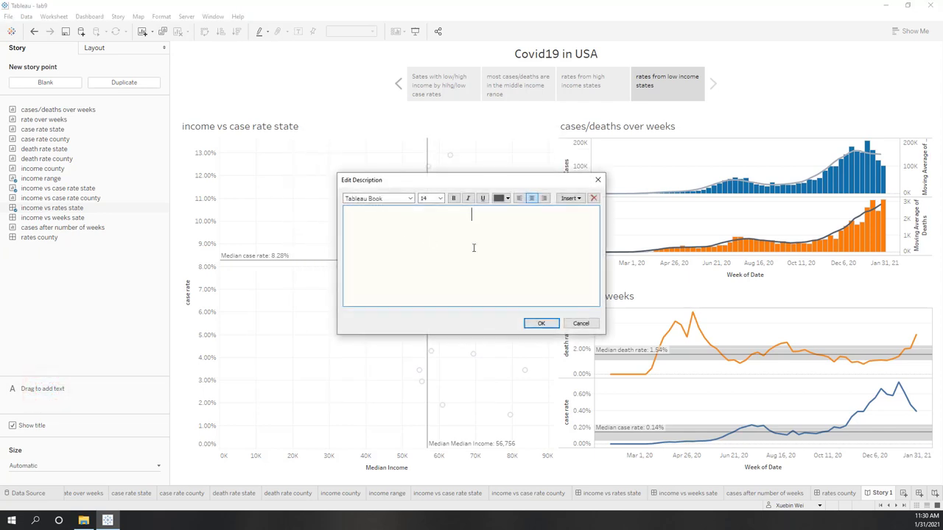
left_click(581, 324)
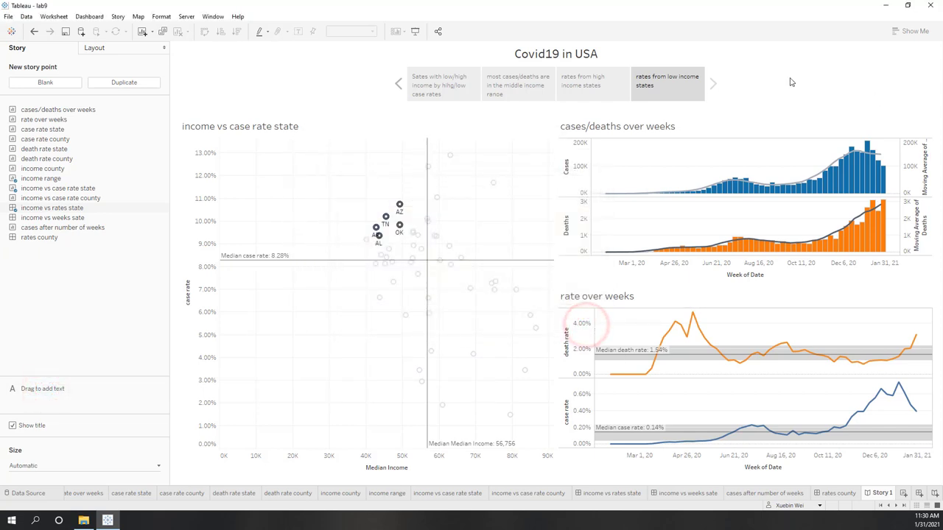
left_click(753, 81)
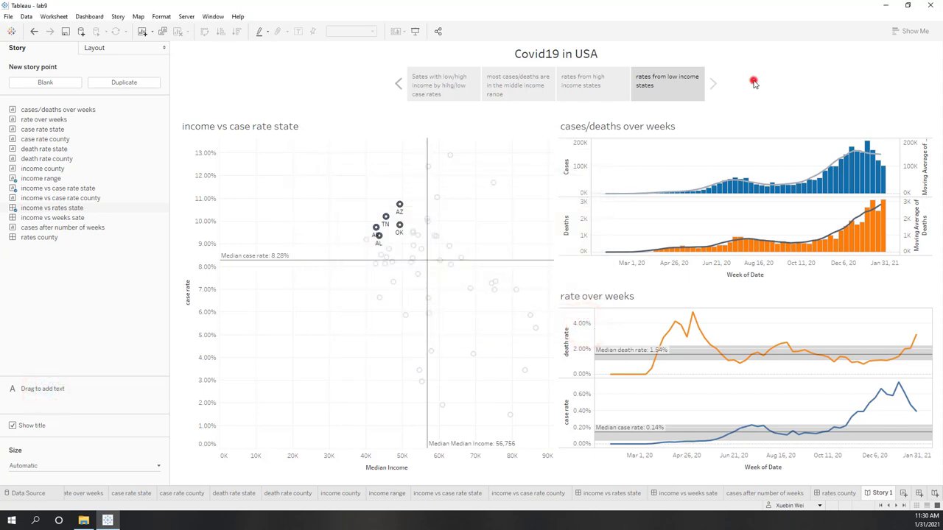
Add a blank story point with the income vs weeks sate dashboard and highlight NJ, MD, DC, HI and RI in its scatter plot.
left_click(38, 82)
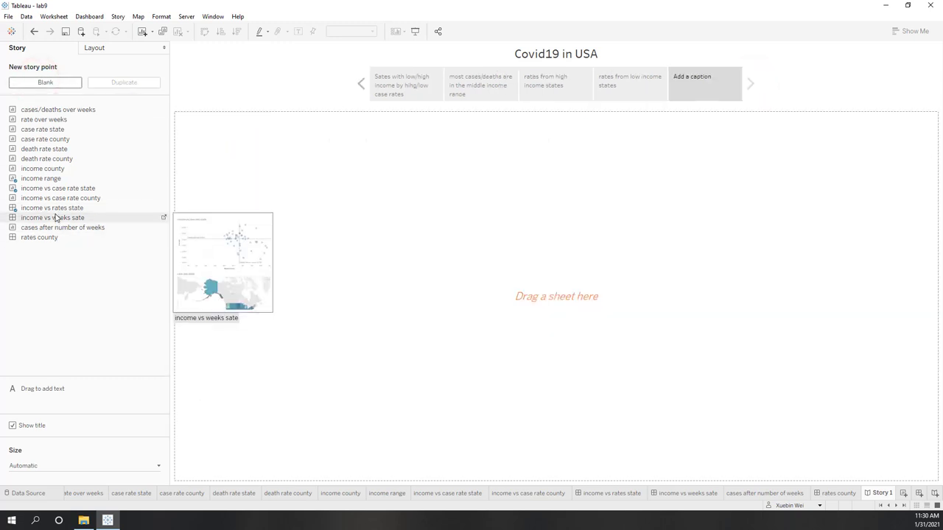
left_click_drag(55, 218, 318, 250)
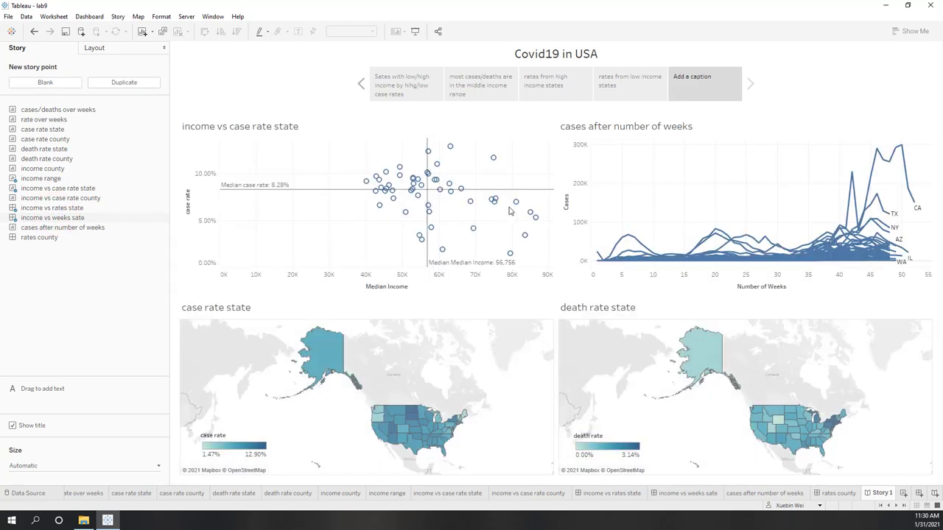
left_click_drag(508, 200, 548, 263)
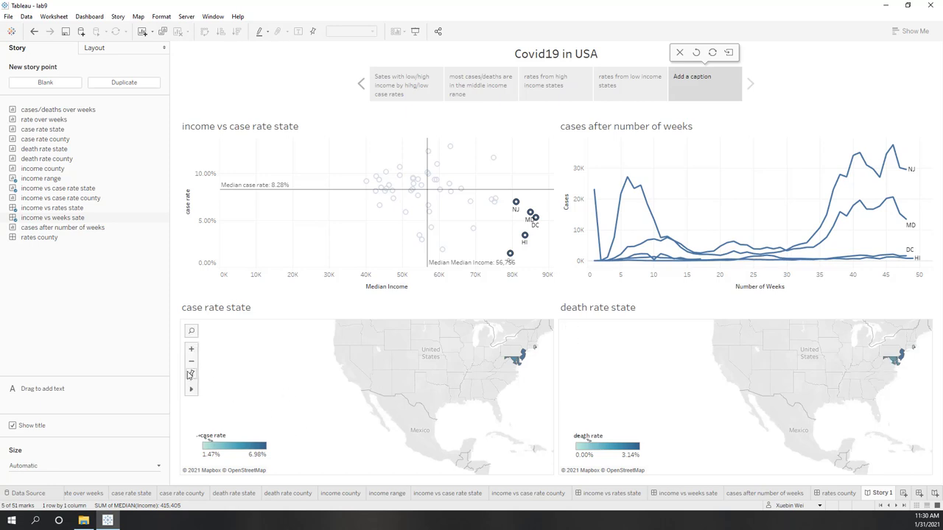
left_click(194, 375)
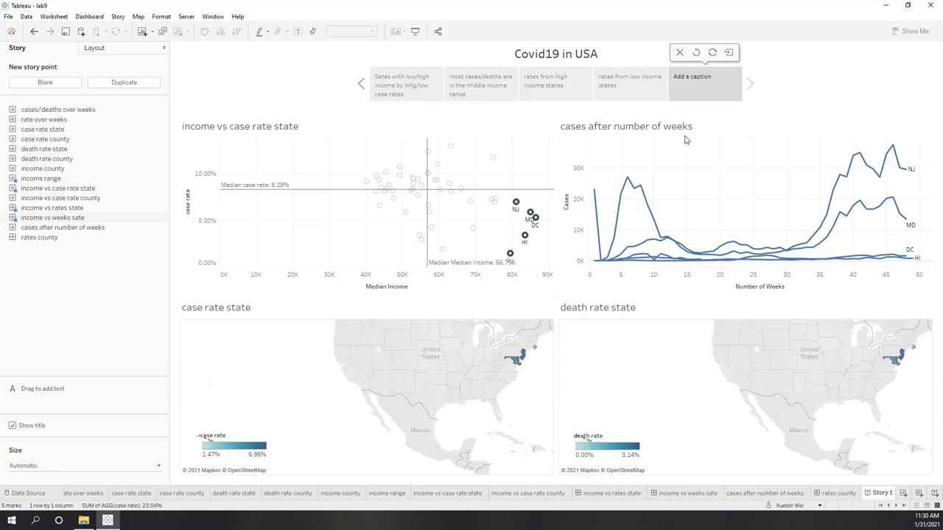
Caption the new dashboard story point "locations of high income states" and update it to keep the highlighted states.
double_click(699, 87)
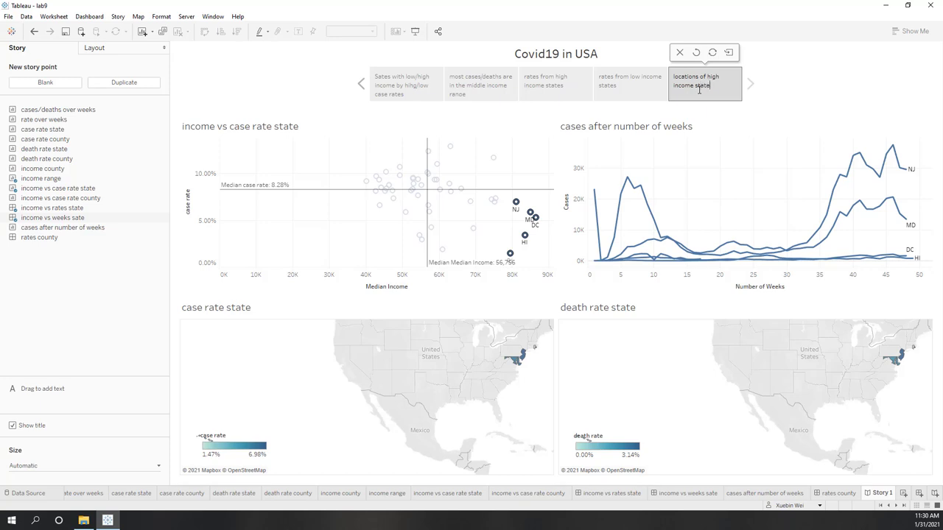
left_click(803, 88)
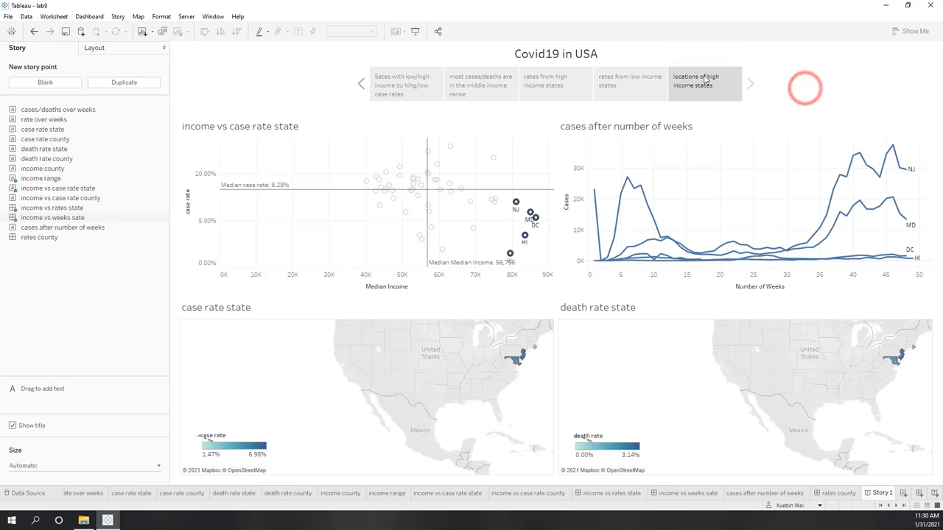
left_click(701, 77)
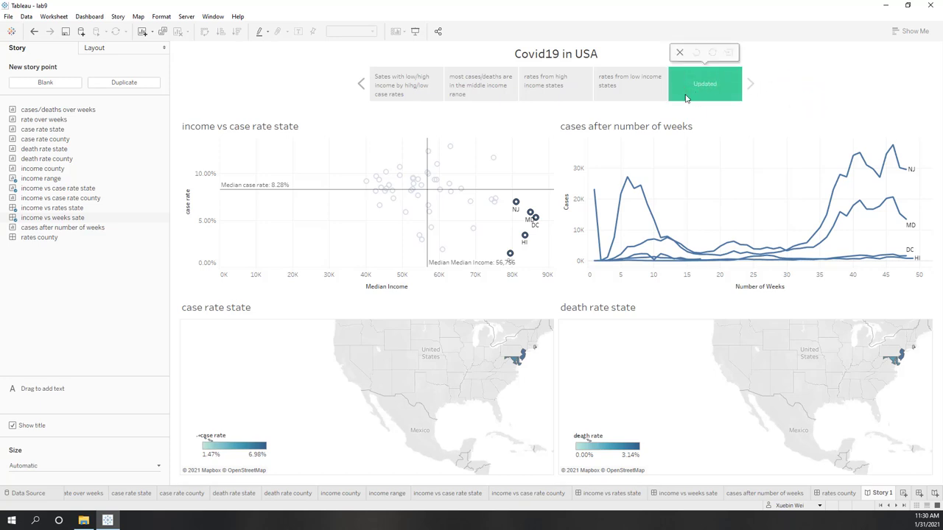
Duplicate the high income locations story point and highlight AR, TN, AZ, OK and AL in the copy's scatter plot.
left_click(110, 83)
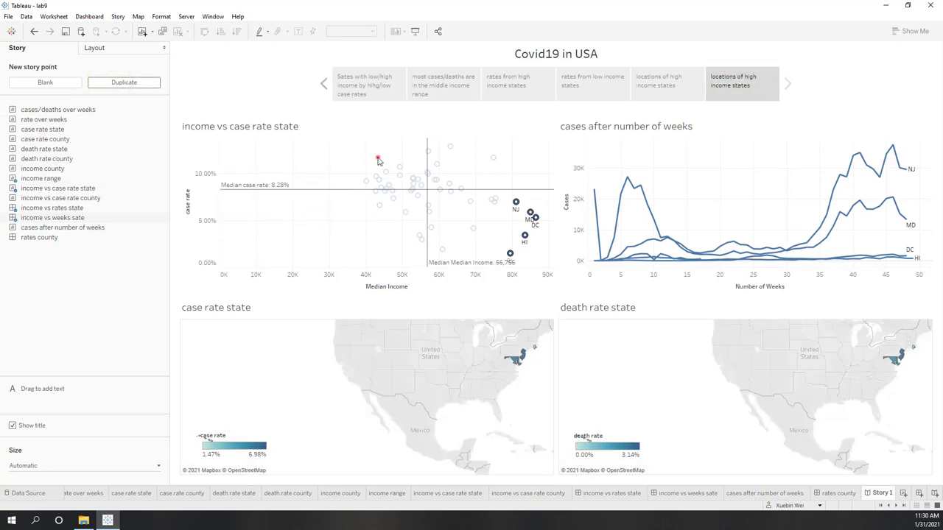
left_click_drag(377, 159, 409, 190)
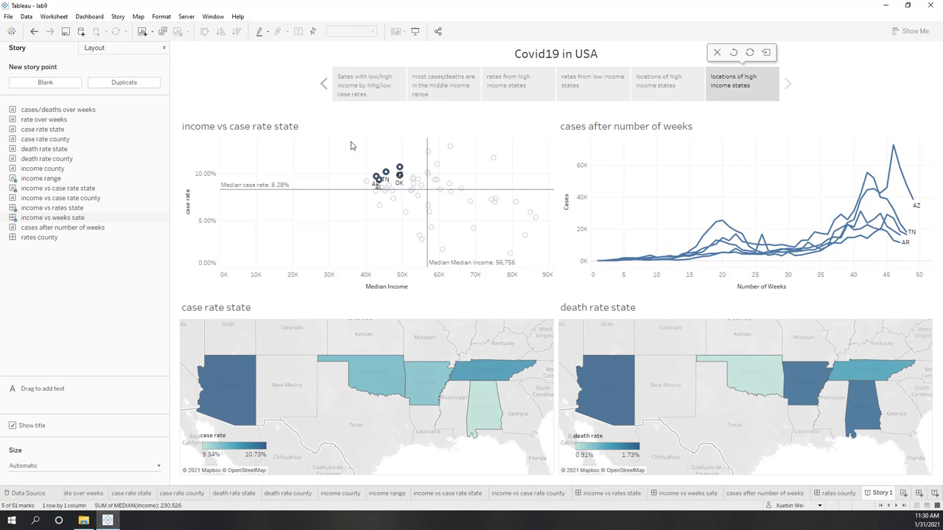
Recaption the copied story point "locations of low income states" and update it to save the highlighted states.
left_click(724, 85)
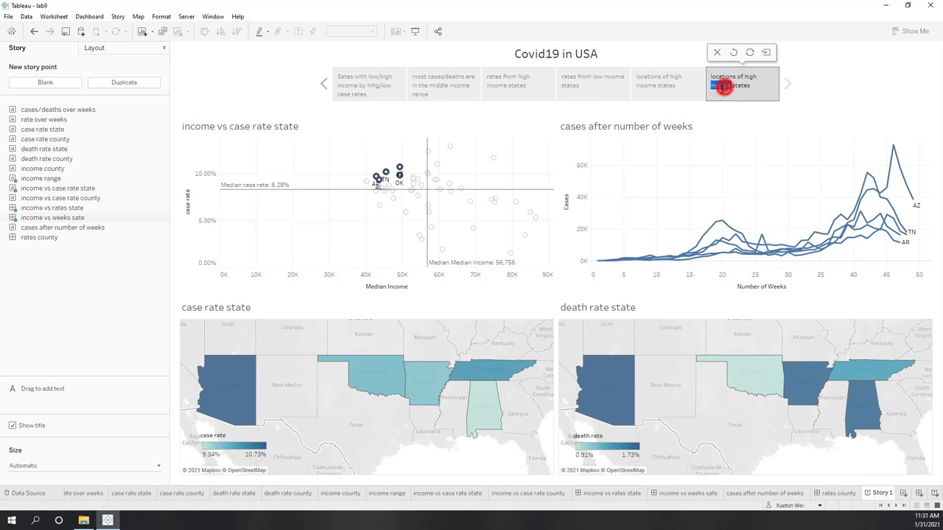
double_click(750, 78)
type("low")
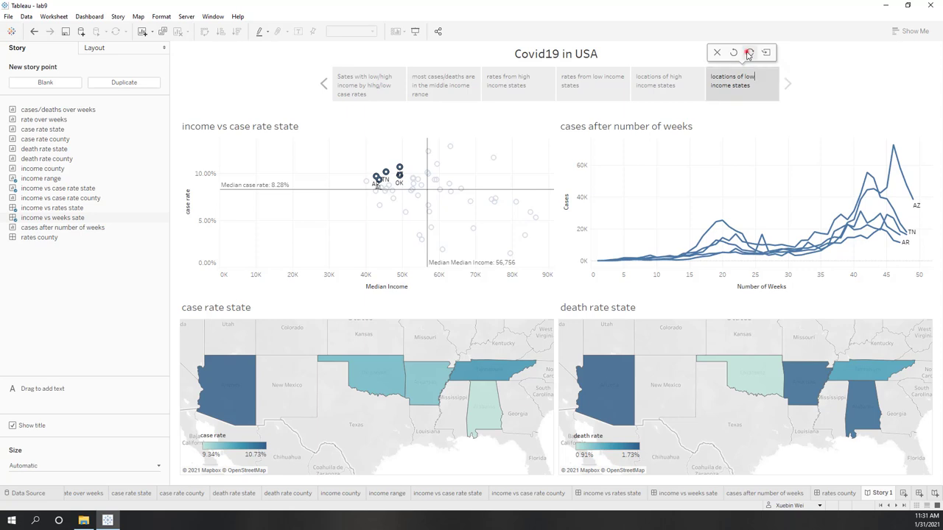
left_click(749, 52)
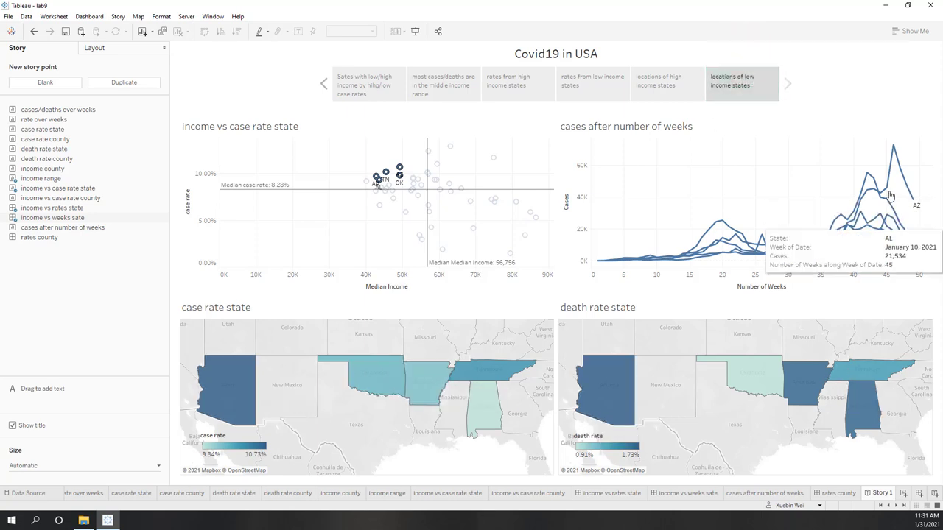
Compare the cases after number of weeks and the state maps between the high and low income locations story points.
left_click(668, 79)
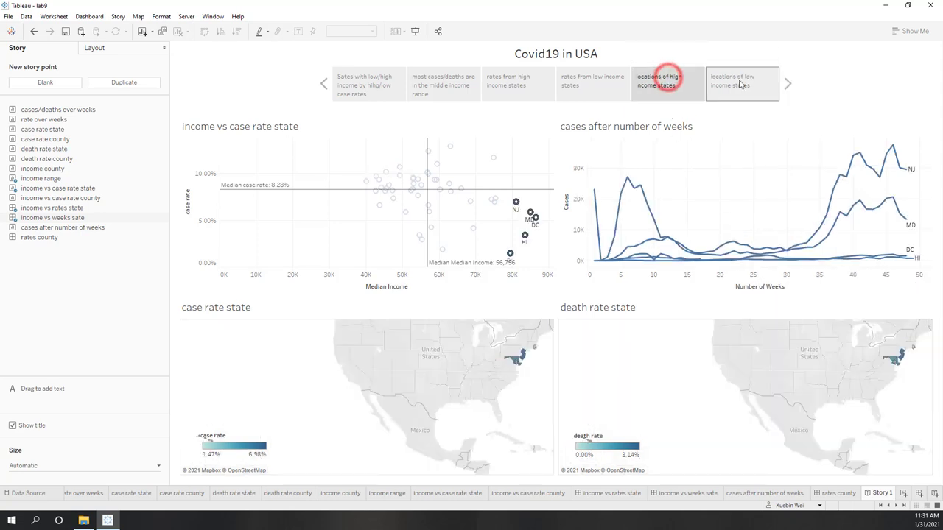
left_click(738, 80)
left_click(679, 87)
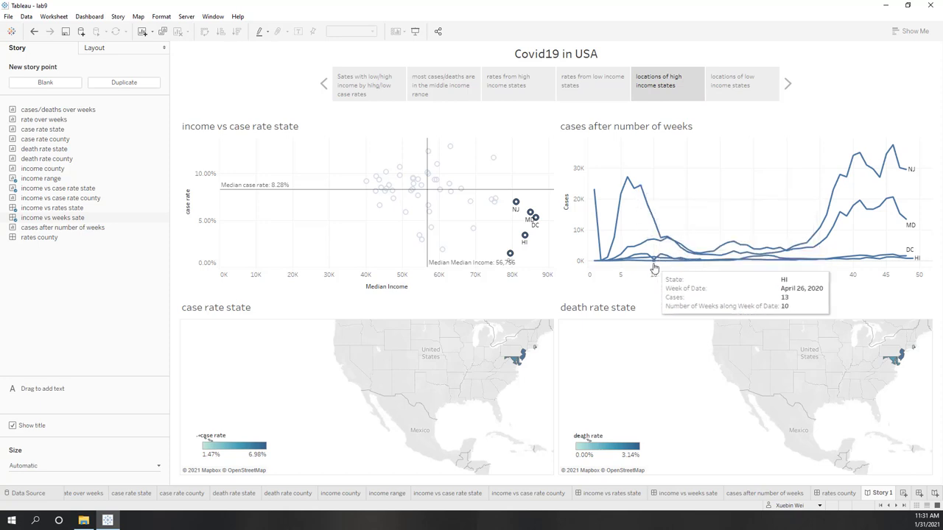
left_click(738, 86)
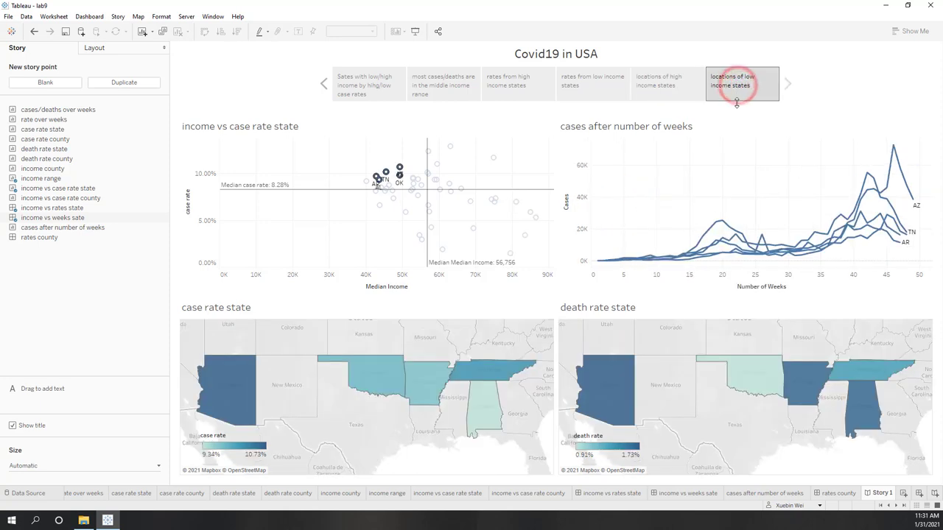
mouse_move(621, 406)
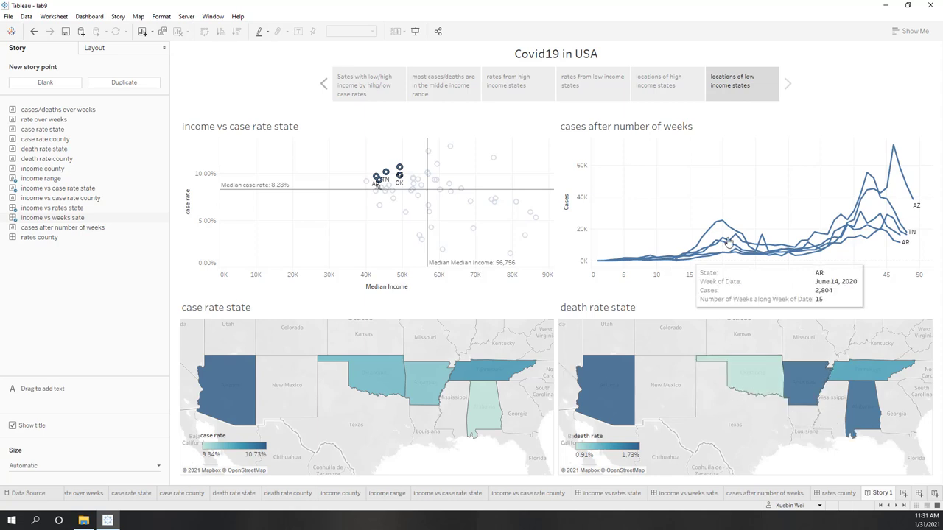
Examine the low income states' weekly case peaks and recheck them against the high income locations story point.
mouse_move(857, 201)
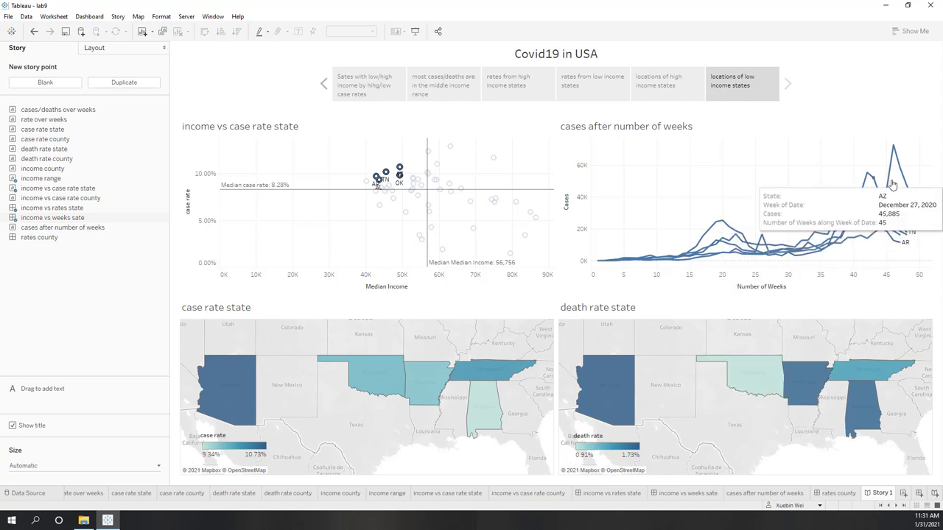
mouse_move(722, 225)
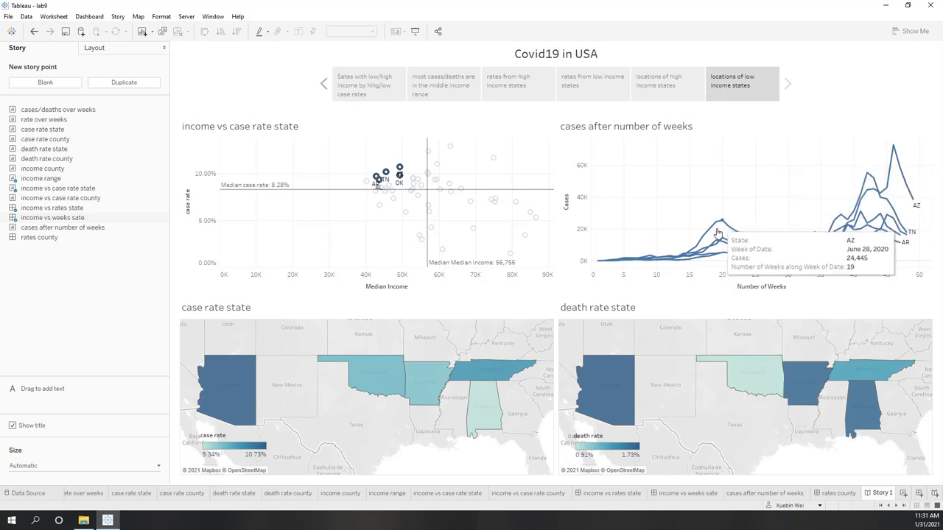
left_click(666, 81)
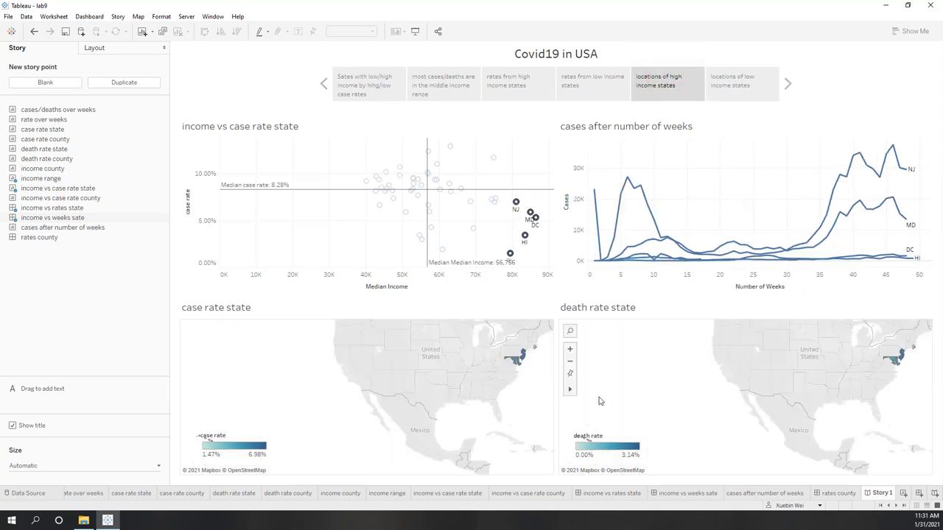
left_click(770, 87)
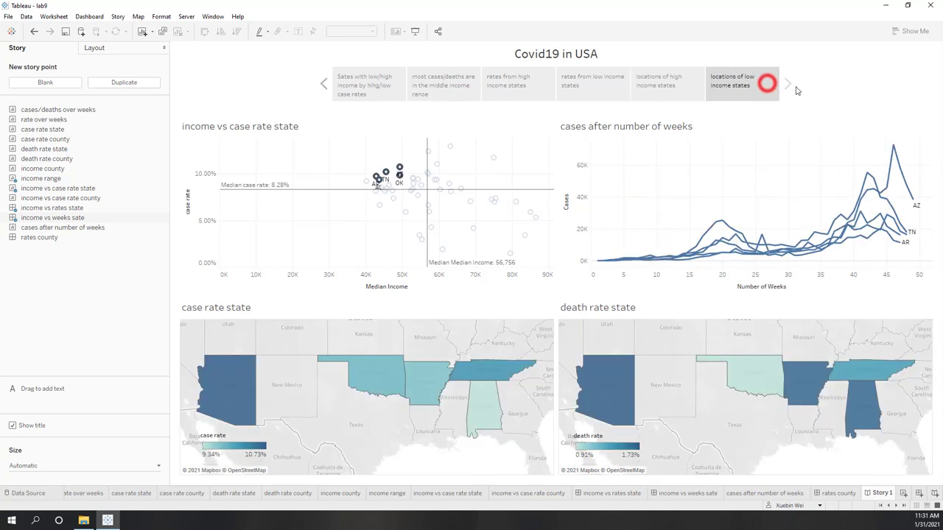
Add a blank story point containing the rates county dashboard and filter its State to VA.
left_click(64, 82)
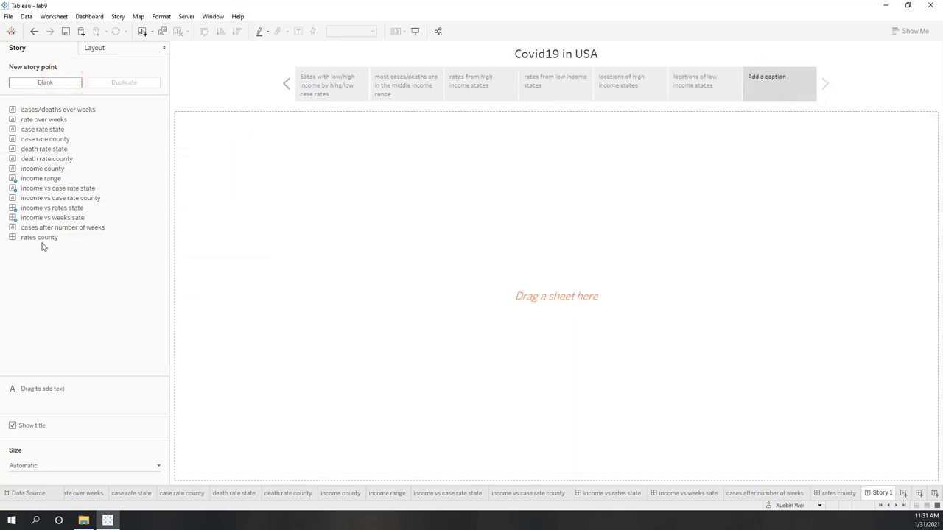
left_click_drag(57, 238, 383, 273)
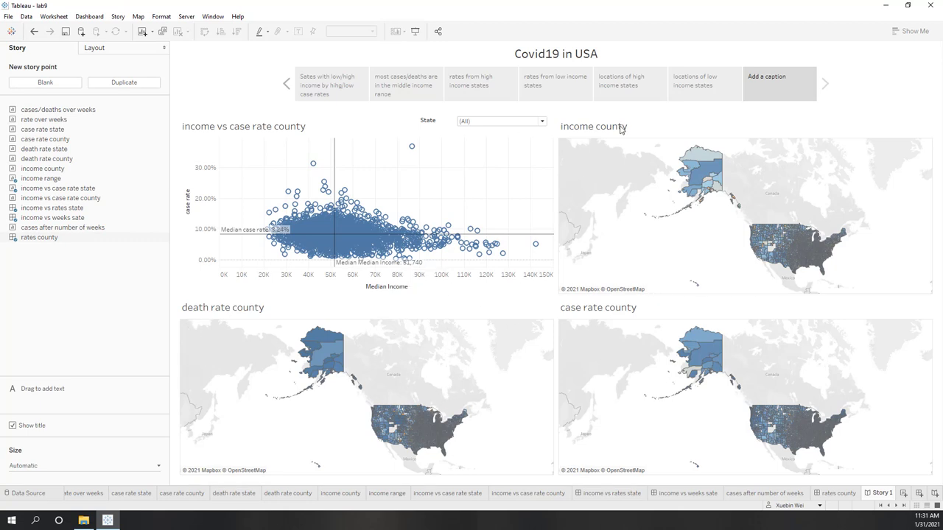
left_click(543, 122)
left_click_drag(543, 190, 532, 330)
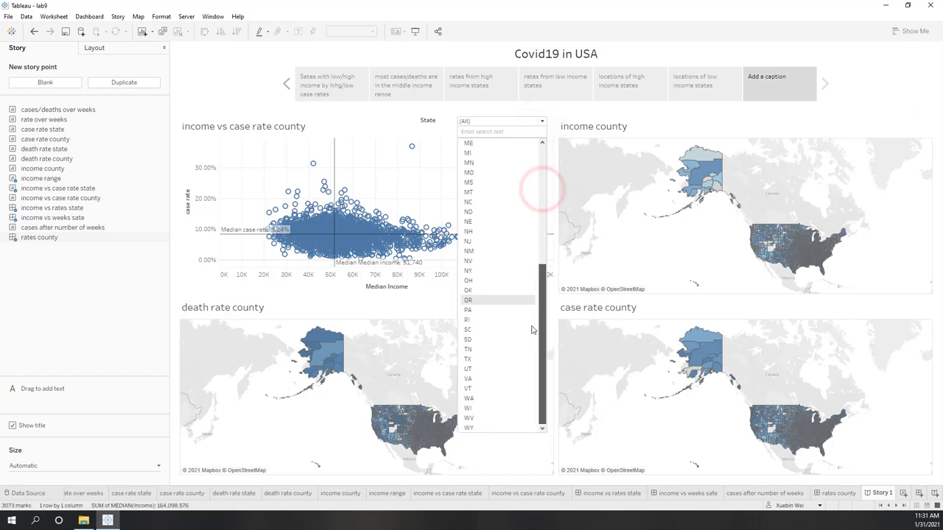
left_click(479, 378)
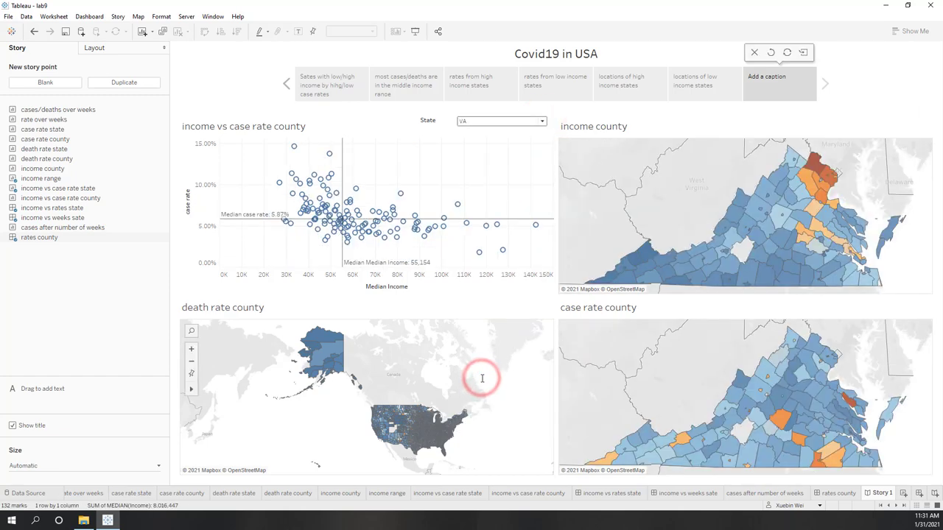
Caption the new county story point "VA" and update it to save the state filter.
left_click(762, 93)
left_click(762, 91)
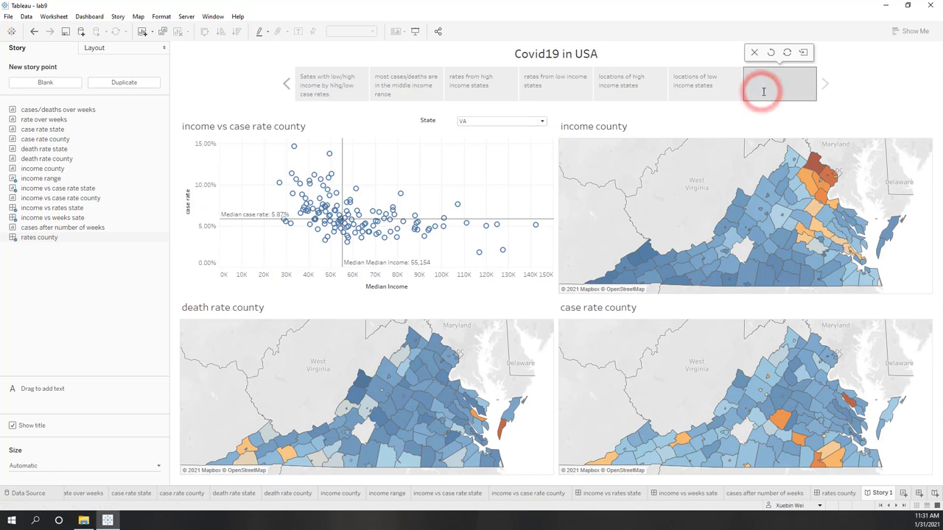
type("VA")
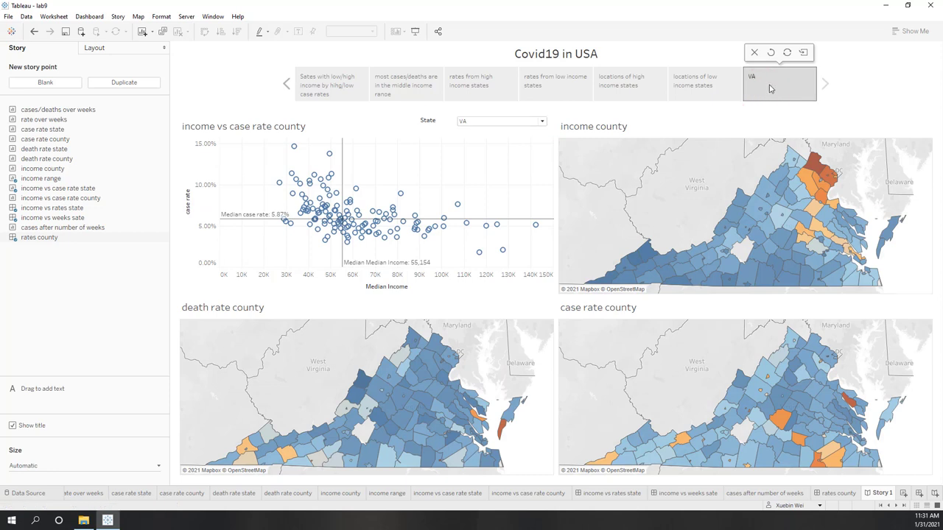
left_click(787, 52)
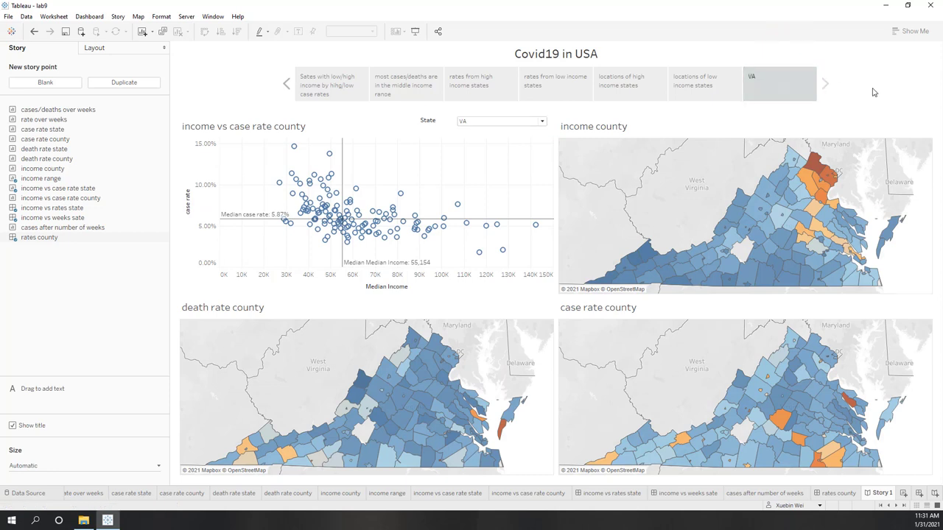
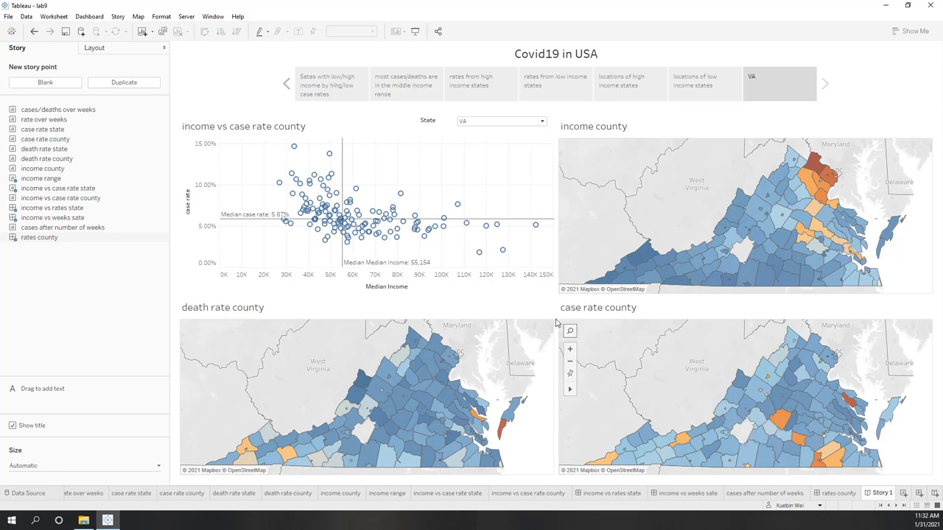
Duplicate the VA story point and set the copy's State filter to RI.
left_click(112, 84)
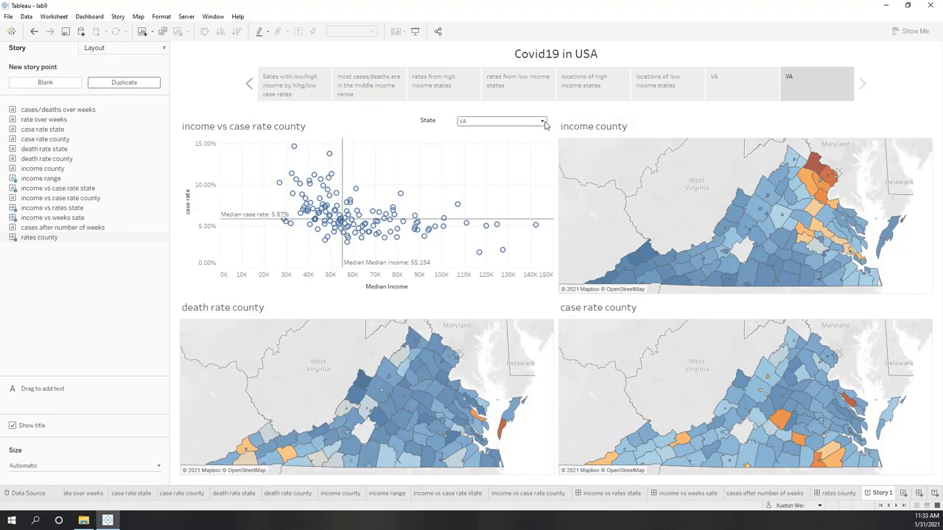
left_click(541, 122)
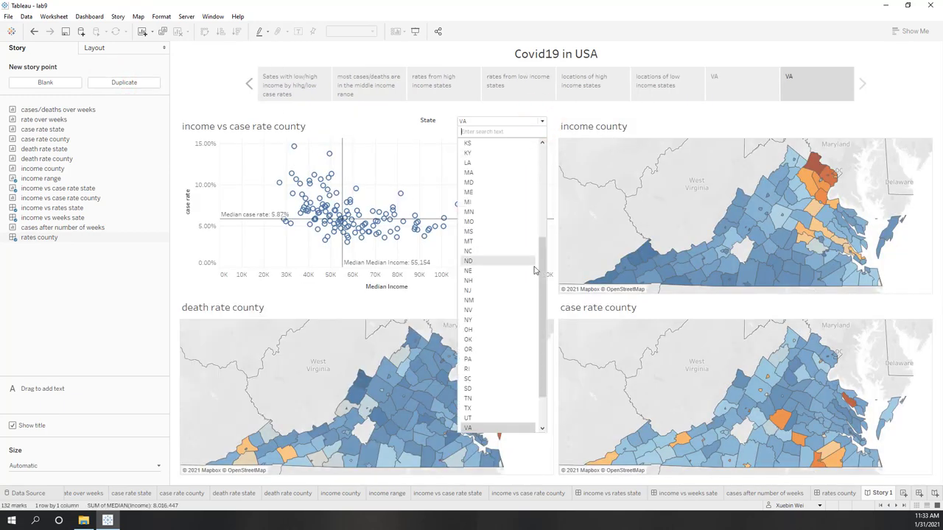
left_click_drag(546, 283, 534, 320)
left_click(494, 342)
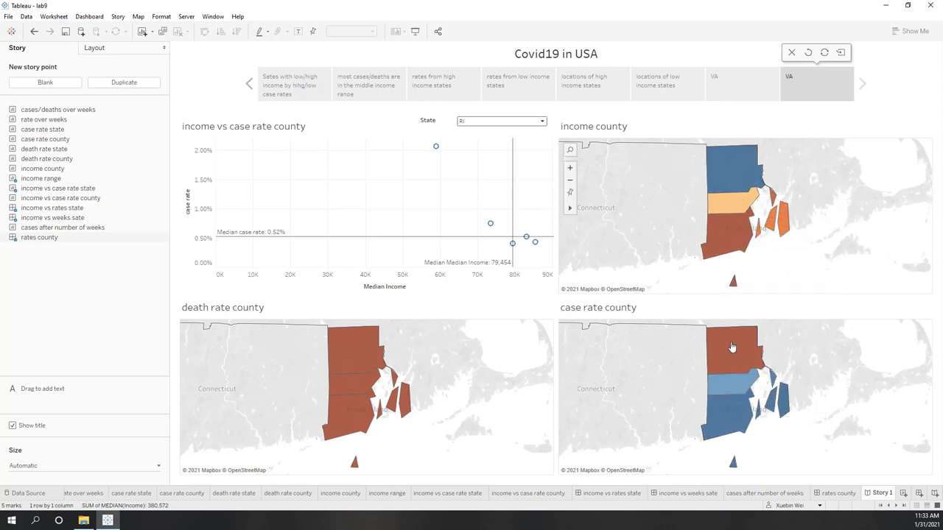
Recaption the copied story point "RI" and update it to save the state filter.
double_click(790, 89)
type("RI")
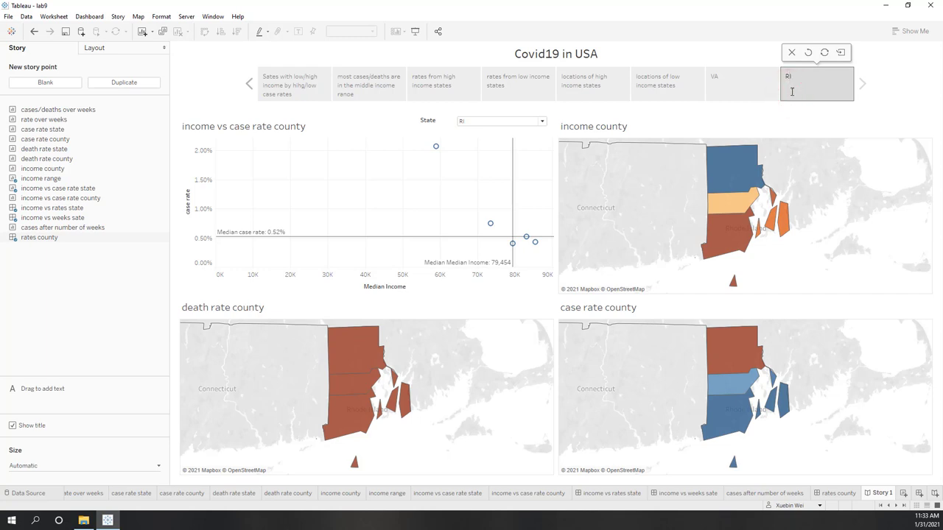
key("Return")
left_click(828, 53)
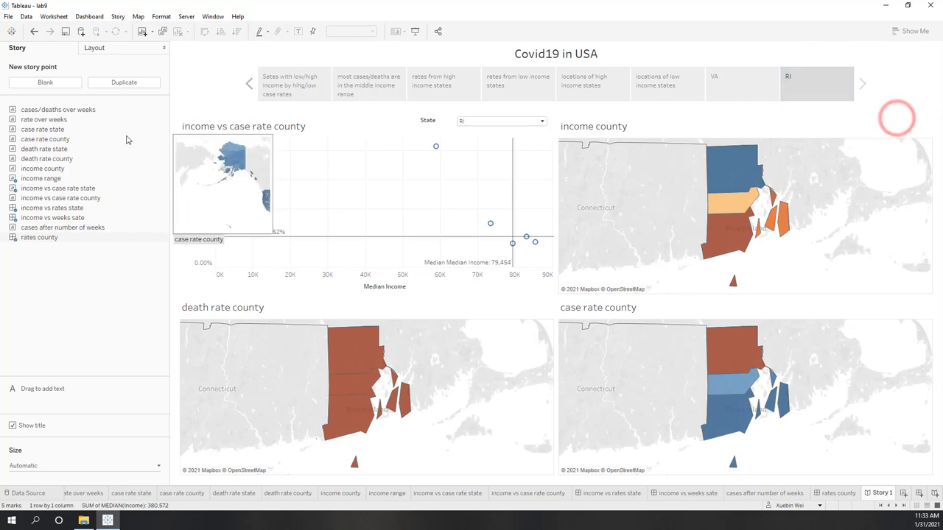
Duplicate the RI story point and set the copy's State filter to TX.
left_click(126, 83)
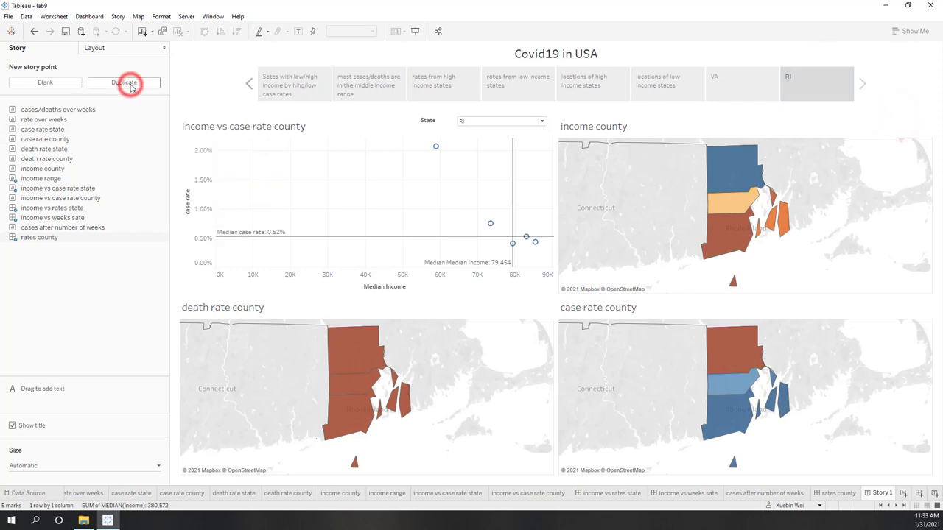
left_click(516, 123)
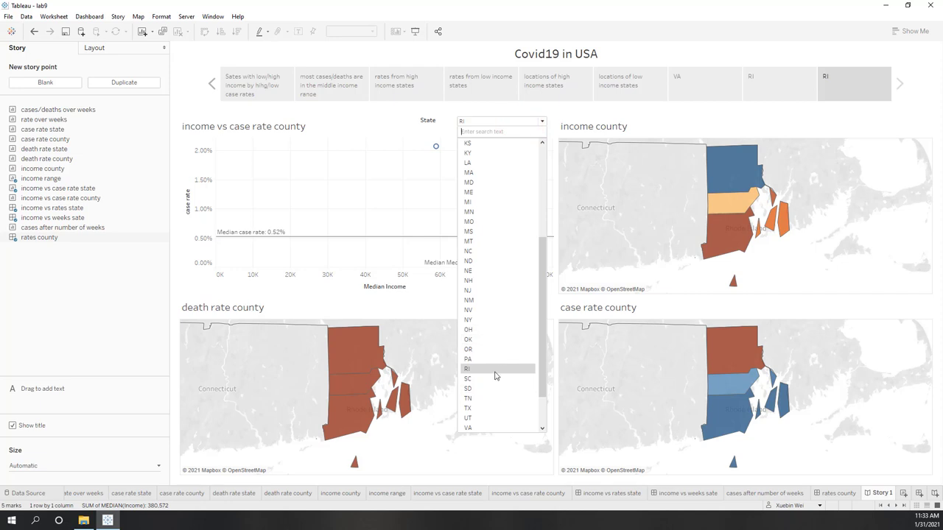
scroll(495, 380, "down", 2)
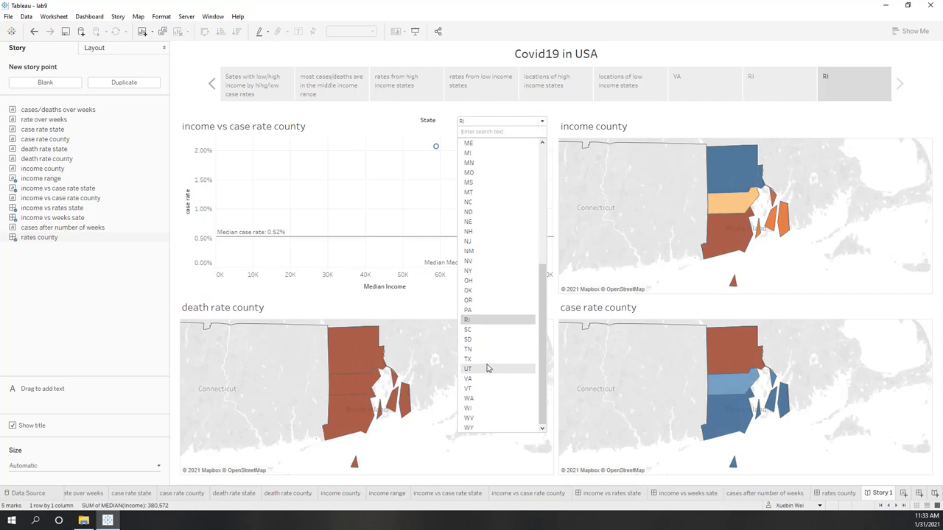
left_click(487, 360)
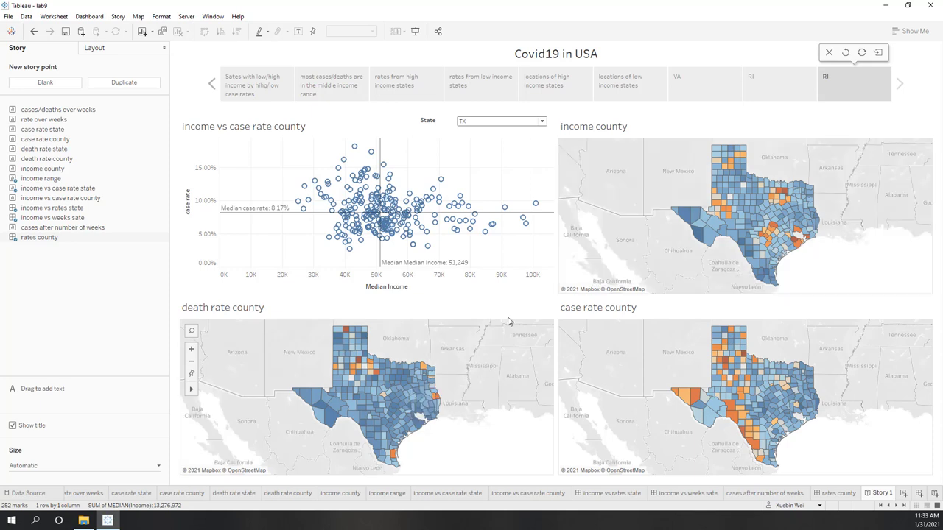
Try WA and CA in the copied story point's State filter to preview their county rates.
left_click(543, 122)
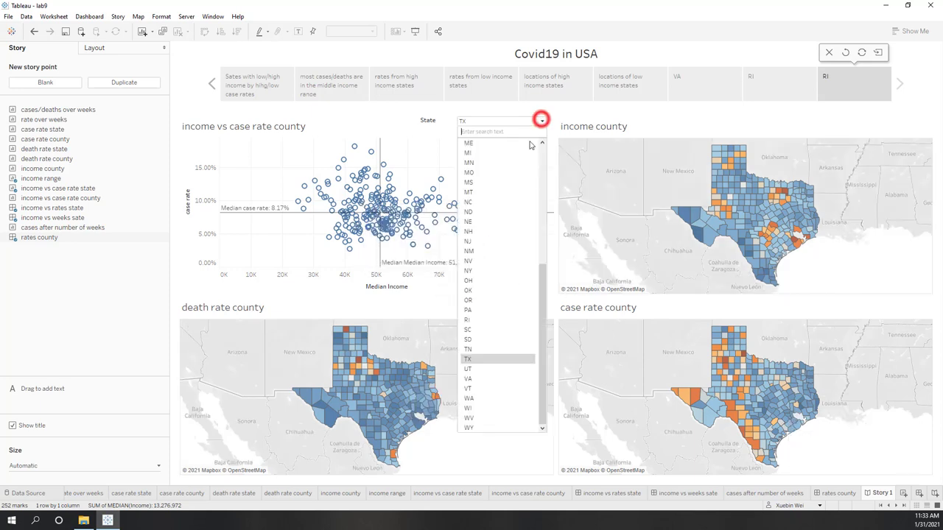
left_click(484, 400)
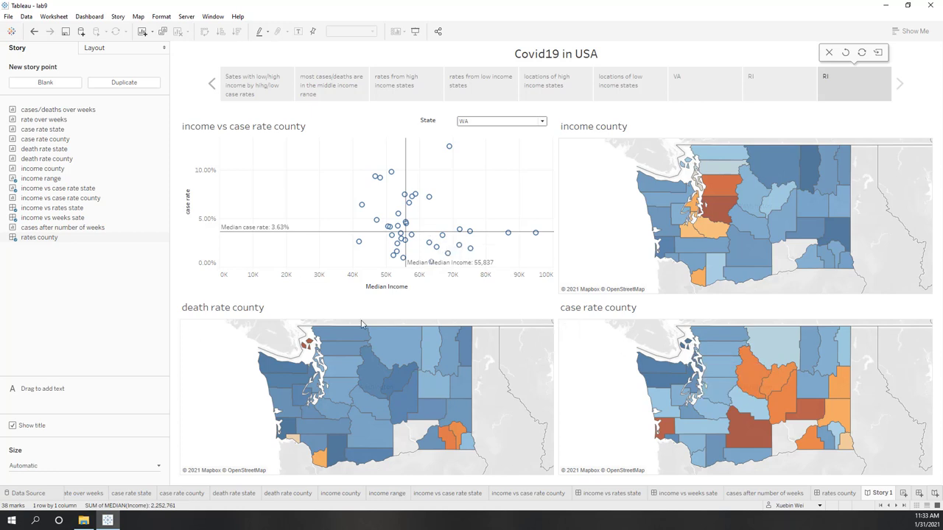
left_click(501, 123)
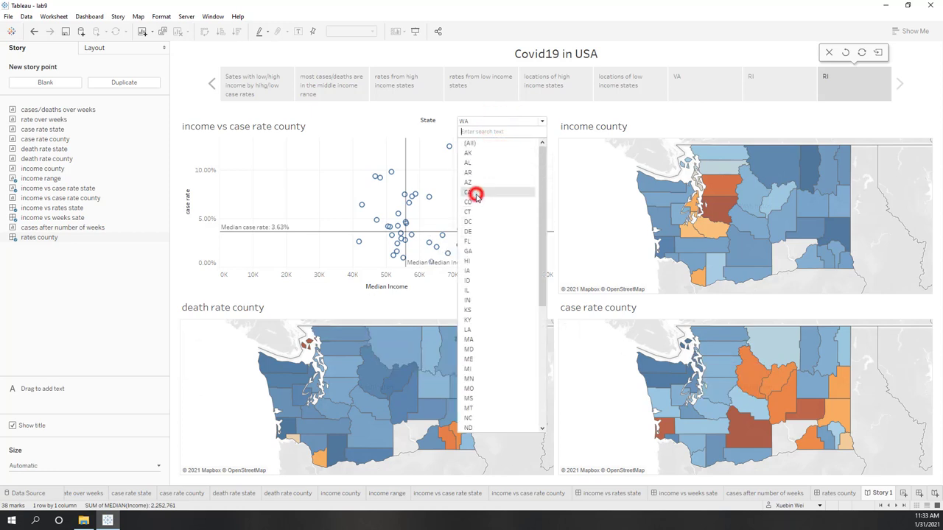
left_click(475, 194)
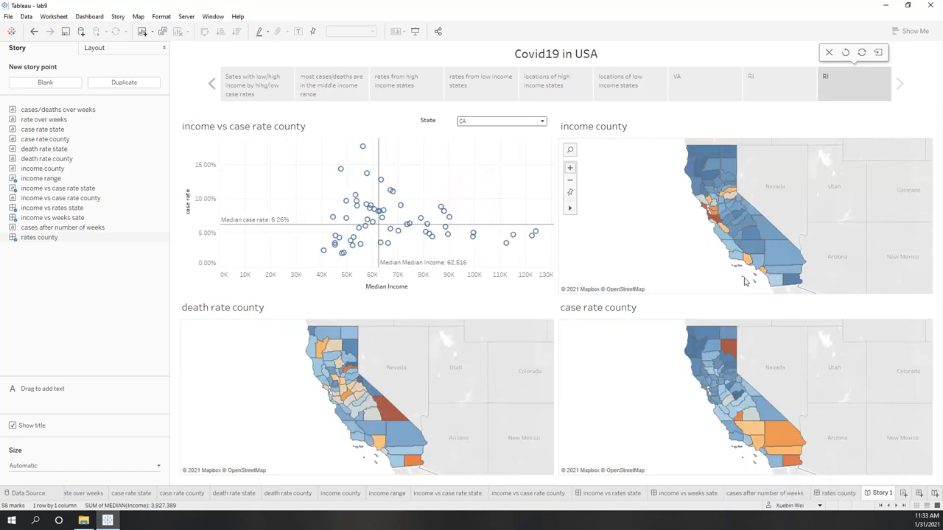
Set the copied story point's State filter to NY, recaption it "NY" and update it to save the filter.
left_click(524, 122)
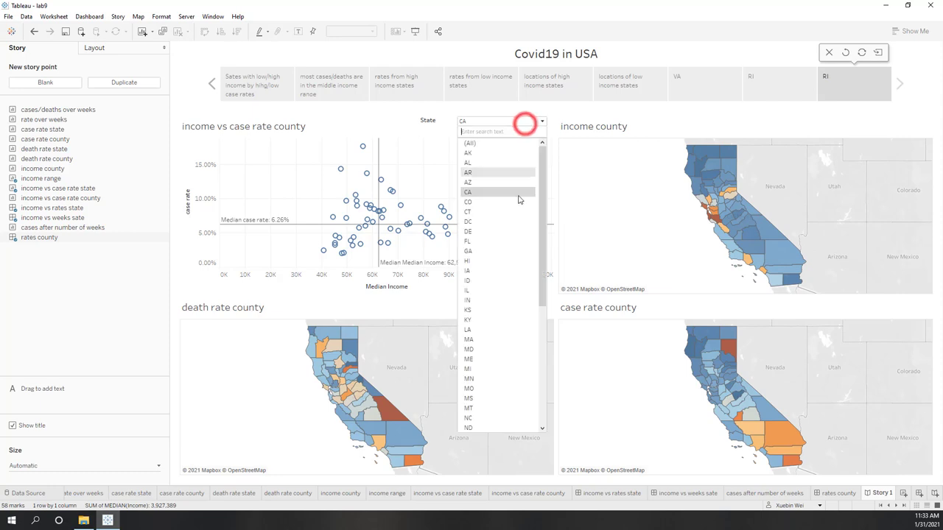
scroll(486, 320, "down", 5)
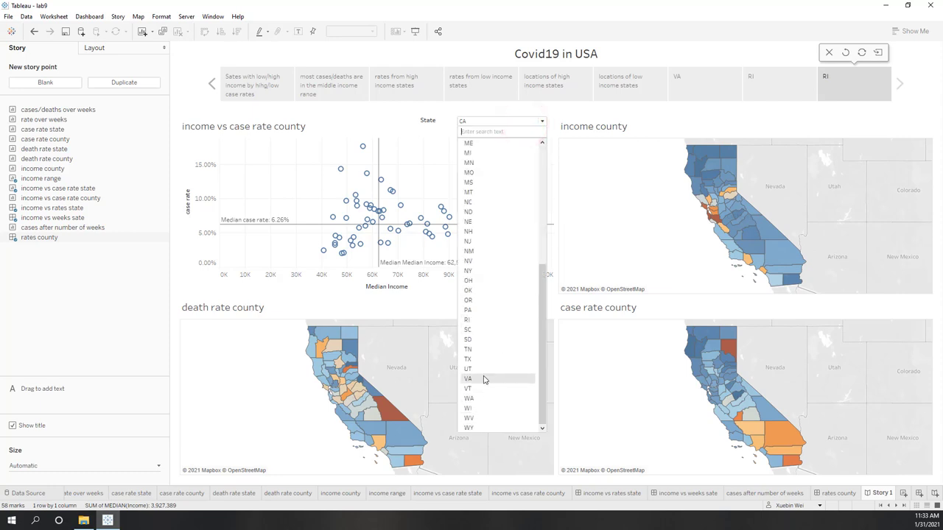
left_click(477, 270)
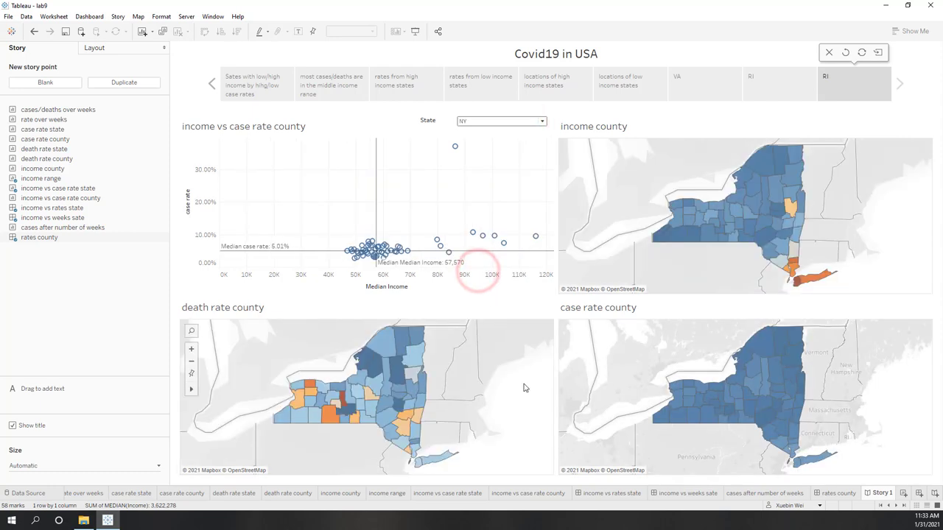
left_click(829, 91)
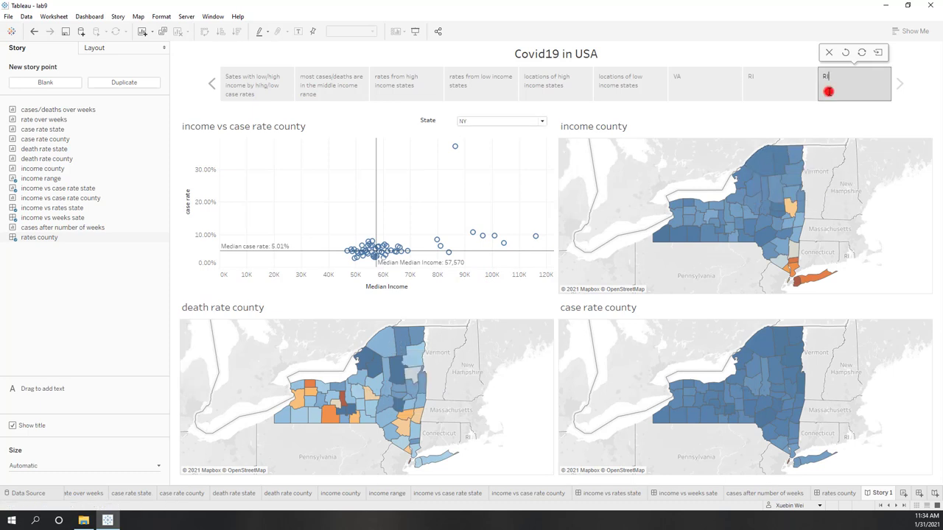
double_click(829, 92)
type("NY")
left_click(862, 54)
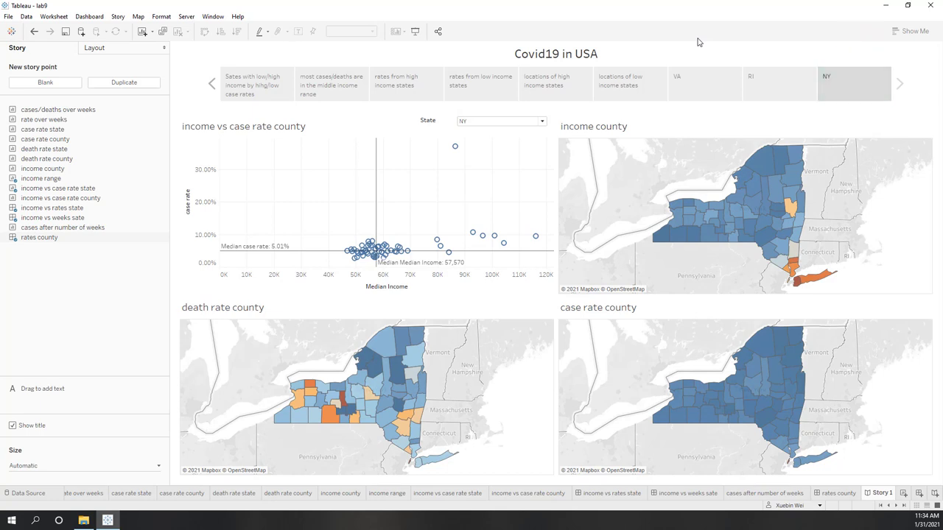
Review the finished story by going through its points from the first caption to NY.
left_click(234, 95)
left_click(331, 87)
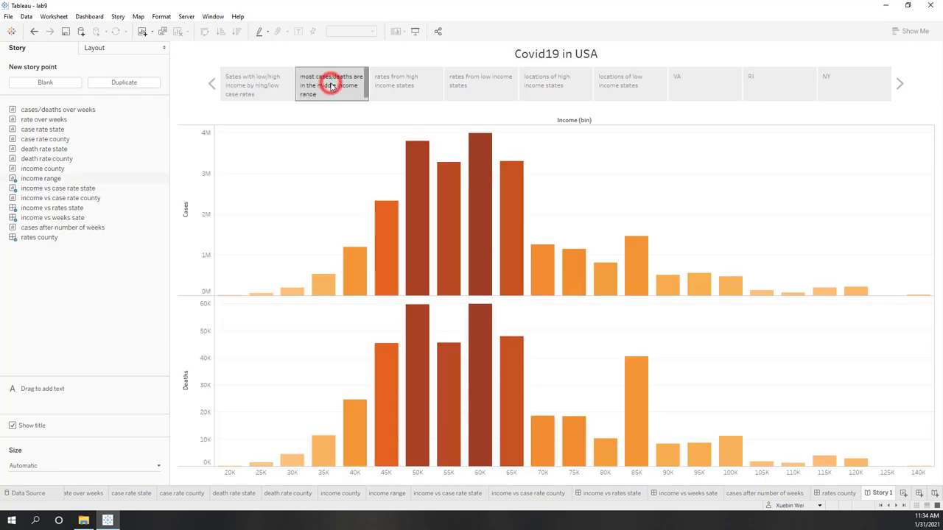
left_click(416, 93)
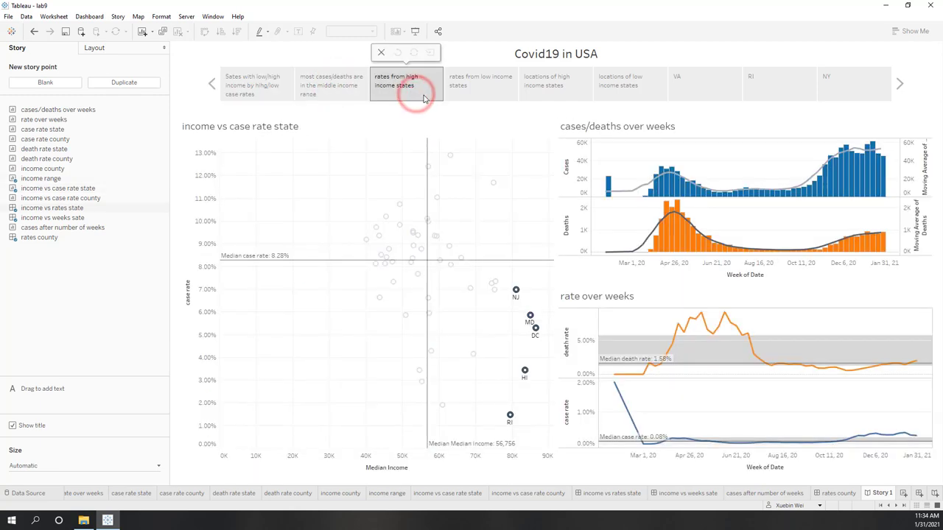
left_click(473, 94)
left_click(548, 97)
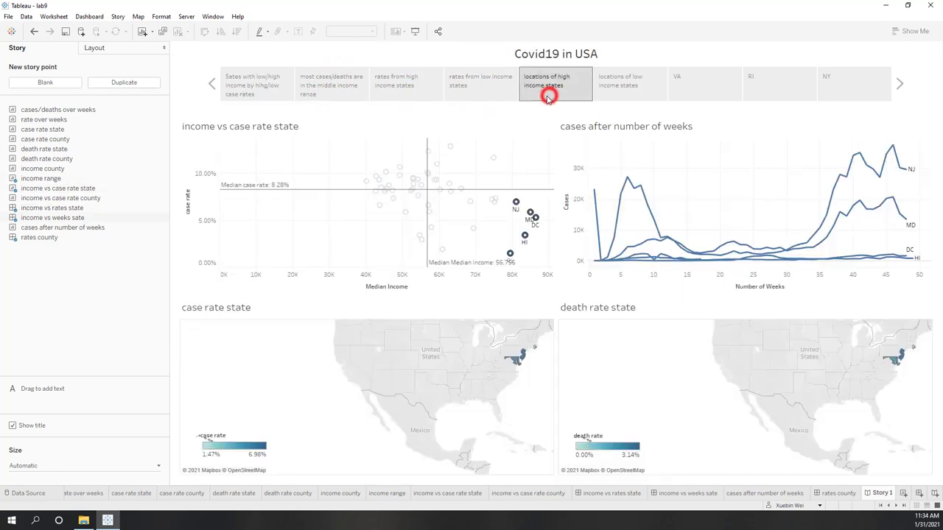
left_click(610, 92)
left_click(699, 88)
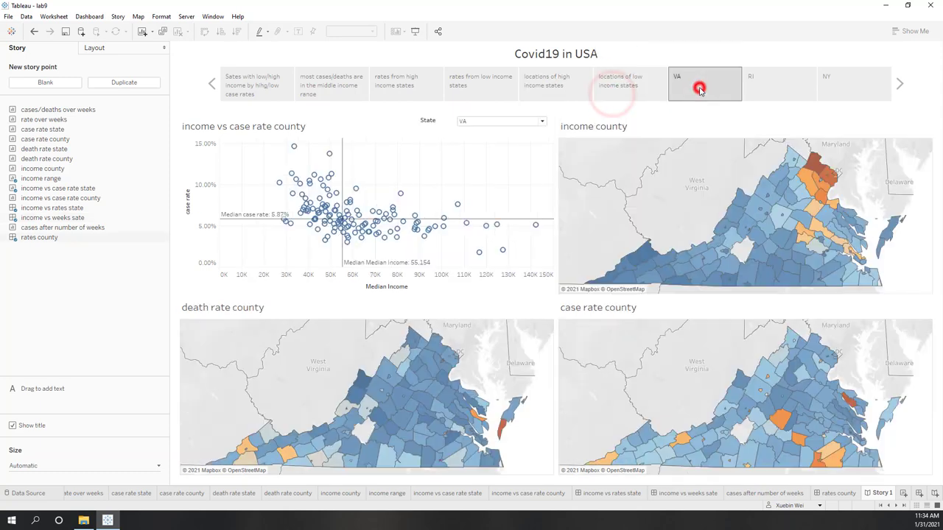
left_click(813, 86)
left_click(867, 92)
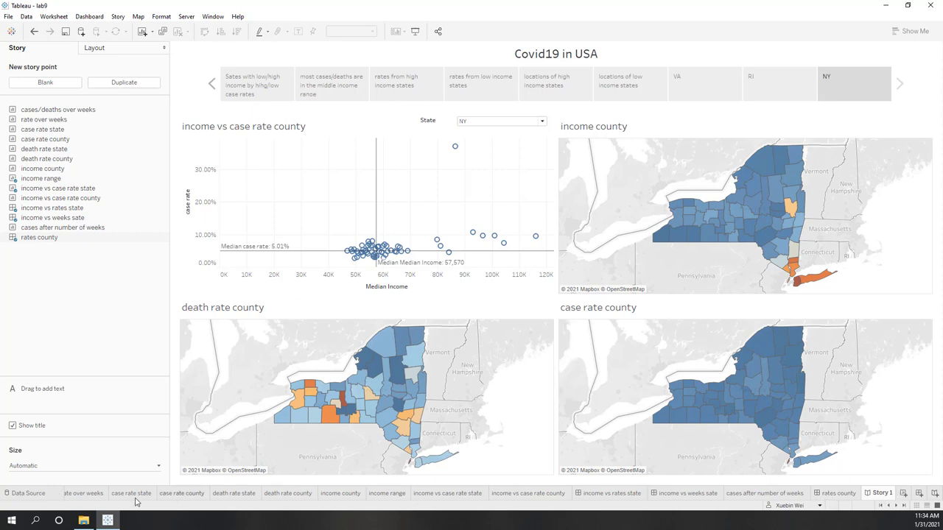
Hide the rate over weeks, cases/deaths over weeks and case rate state worksheets from the workbook.
right_click(95, 495)
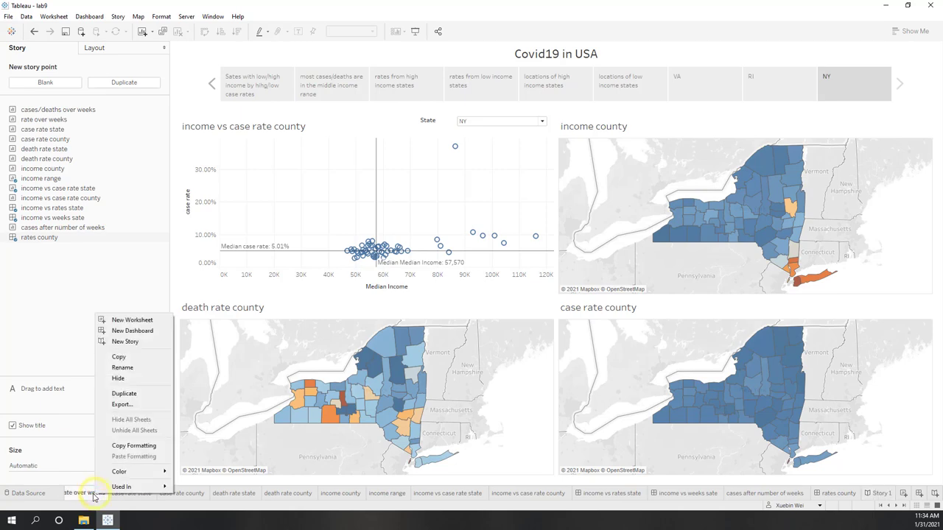
left_click(124, 378)
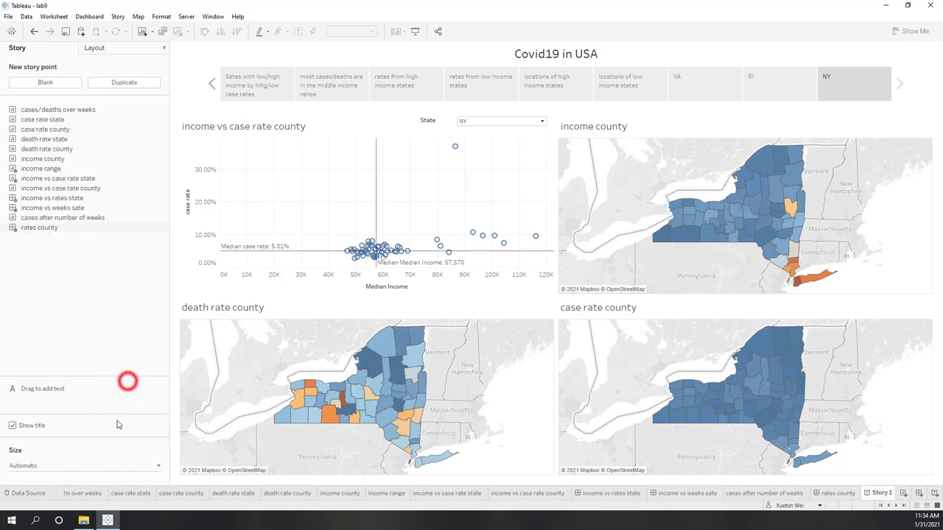
left_click(85, 496)
right_click(84, 496)
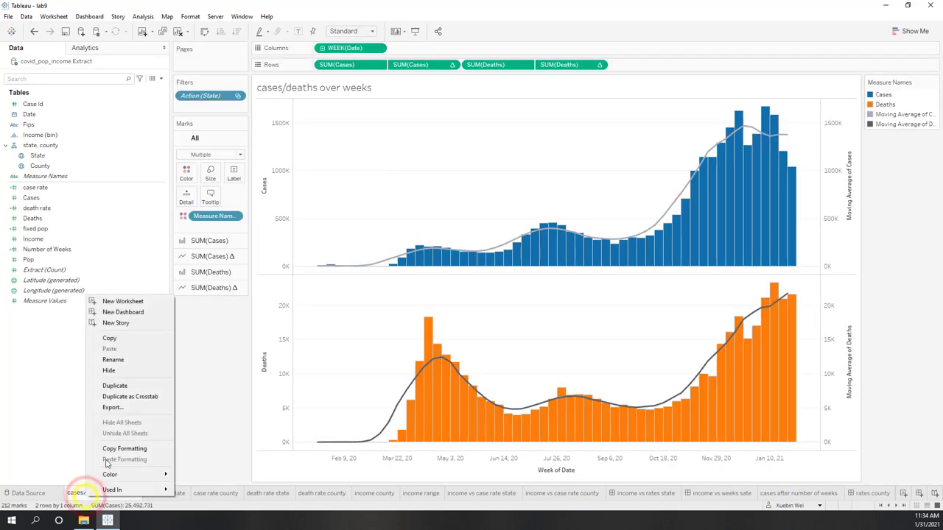
left_click(118, 371)
right_click(88, 493)
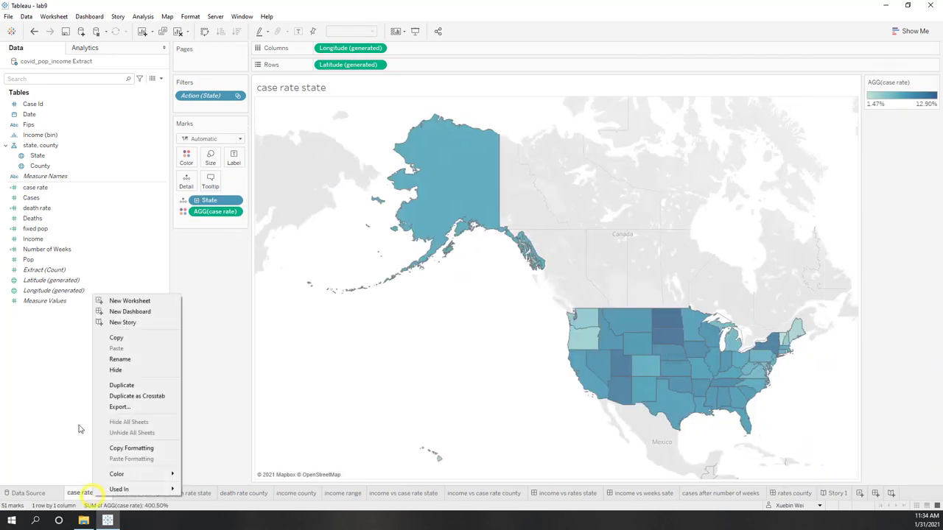
left_click(118, 371)
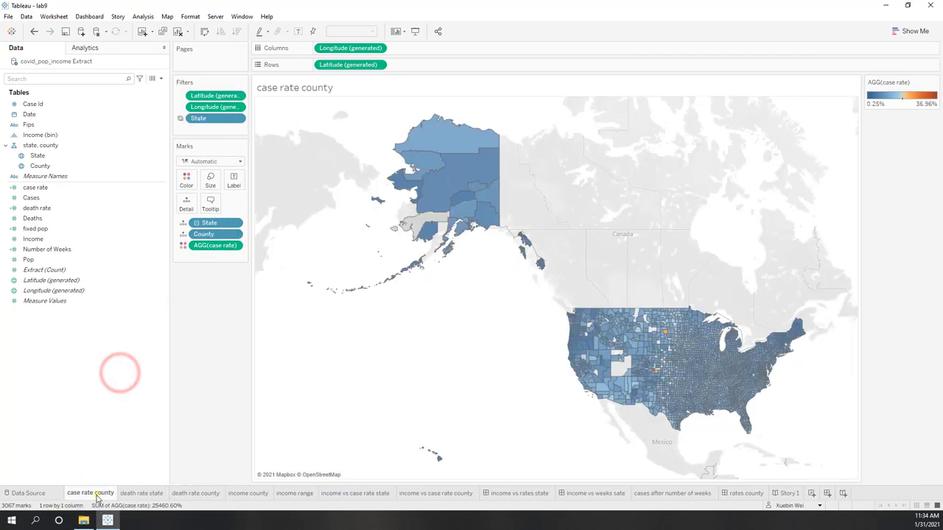
Hide the case rate county, death rate state, death rate county and income county worksheets.
right_click(85, 493)
left_click(119, 371)
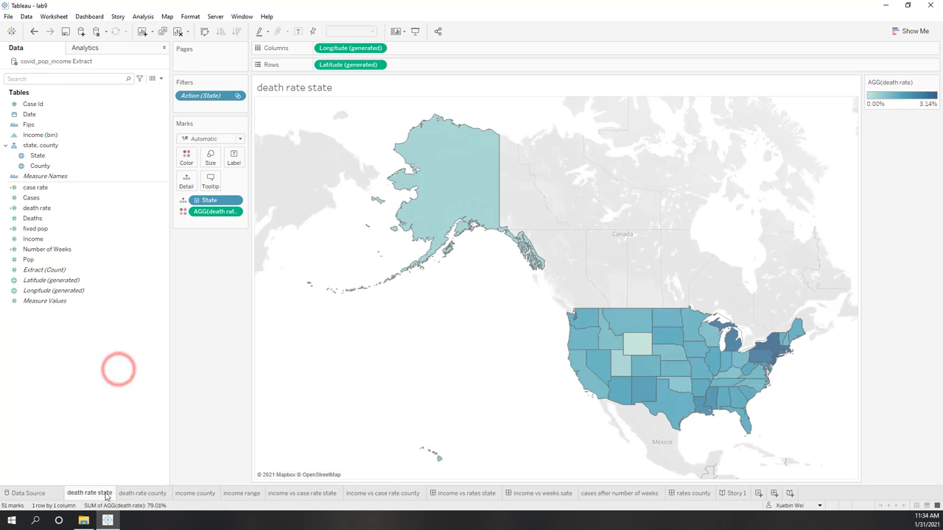
right_click(90, 493)
left_click(116, 366)
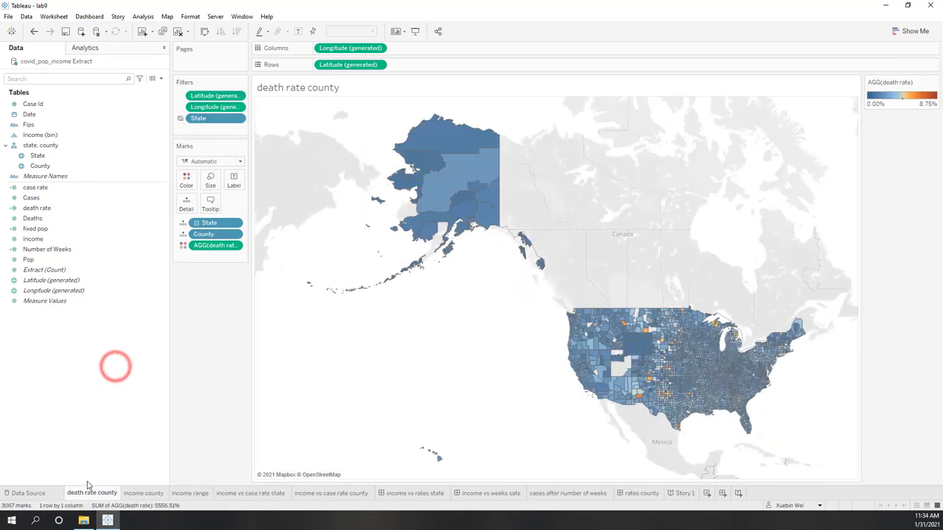
right_click(76, 493)
left_click(111, 371)
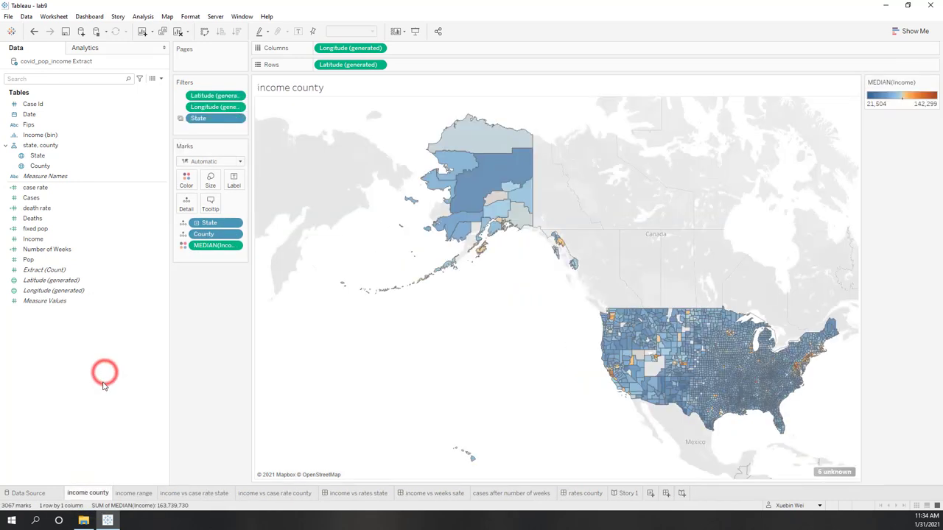
right_click(79, 493)
left_click(103, 367)
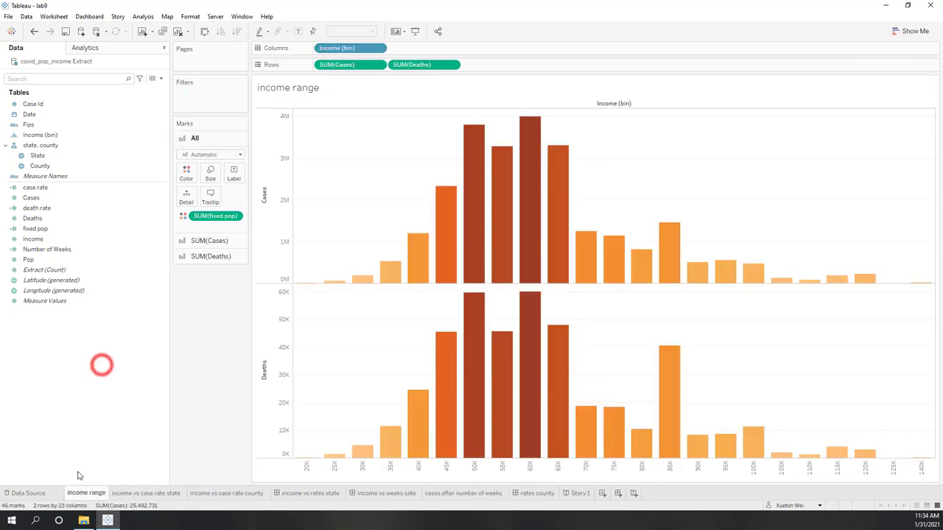
Hide the income range, income vs case rate state, income vs case rate county and cases after number of weeks worksheets.
right_click(95, 497)
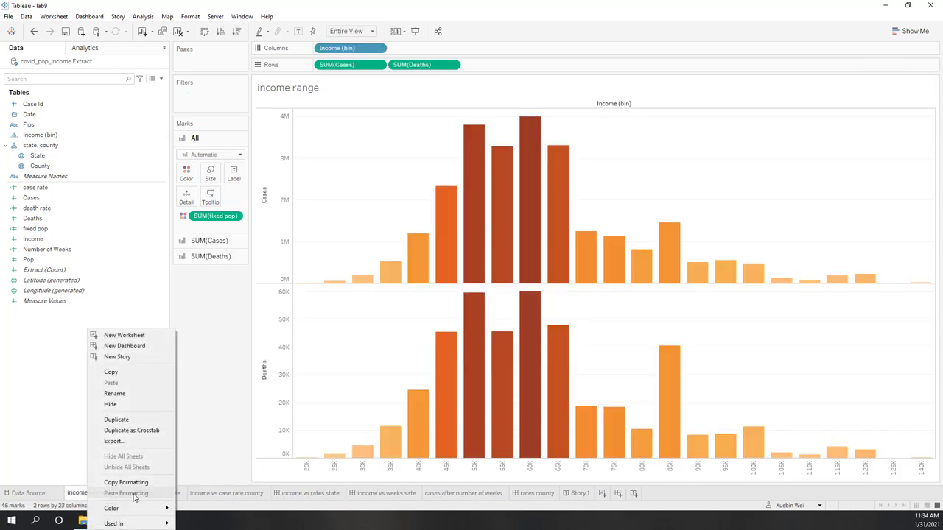
left_click(105, 406)
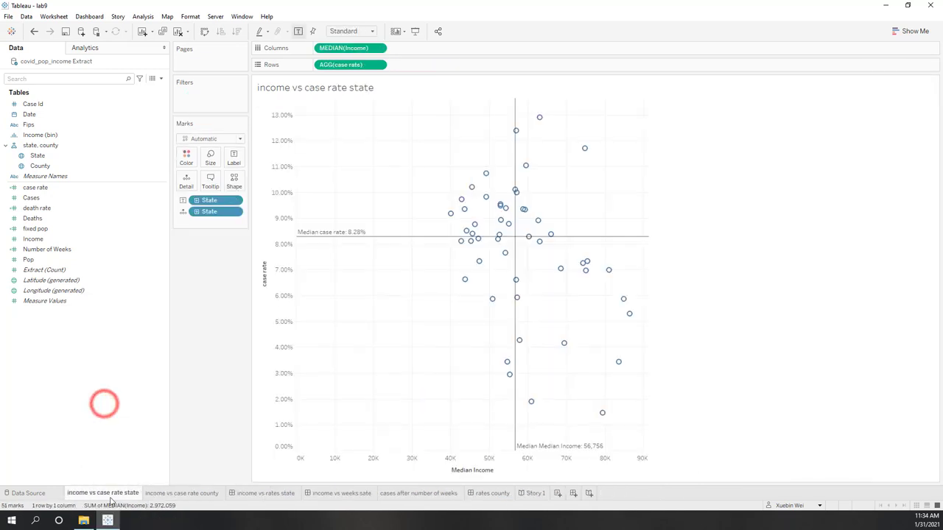
right_click(116, 492)
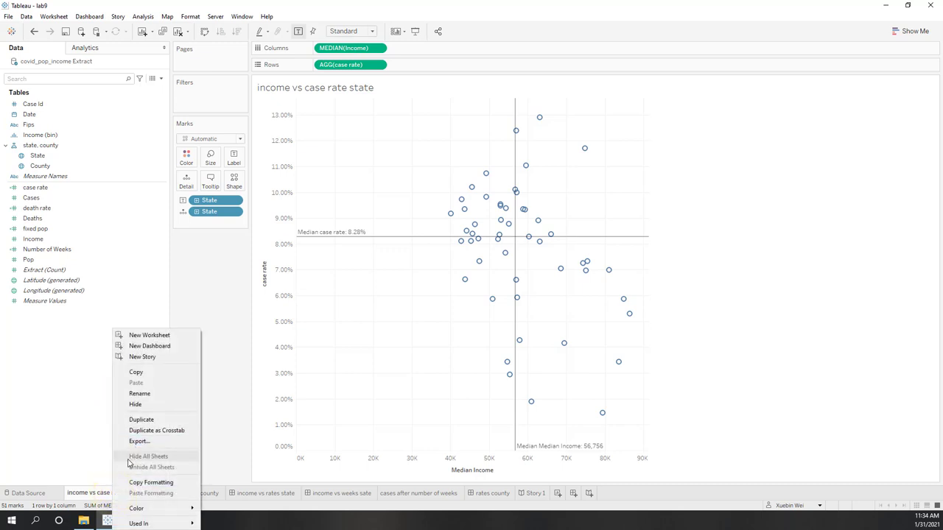
left_click(120, 405)
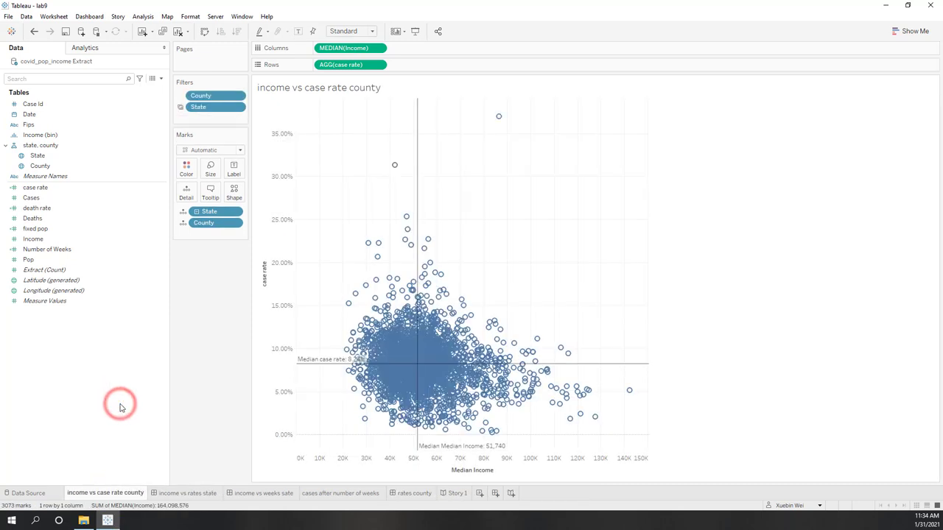
right_click(116, 492)
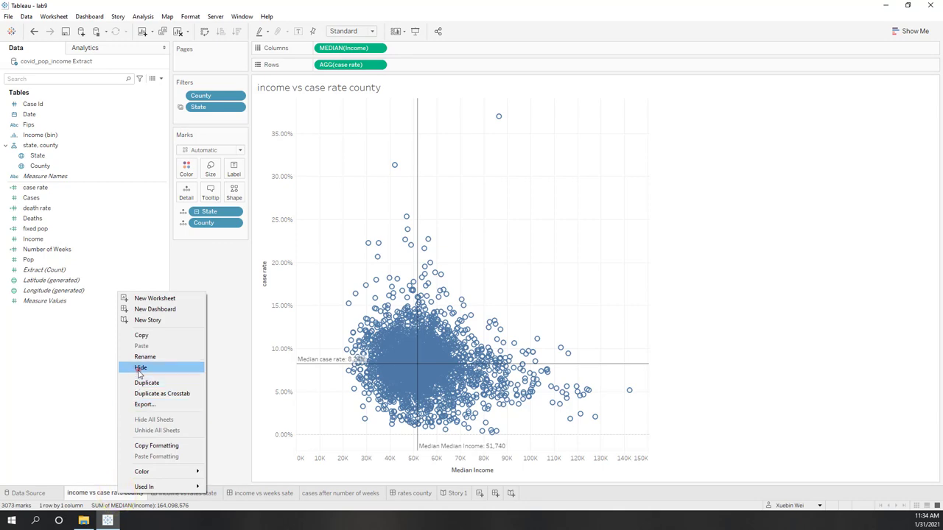
left_click(140, 367)
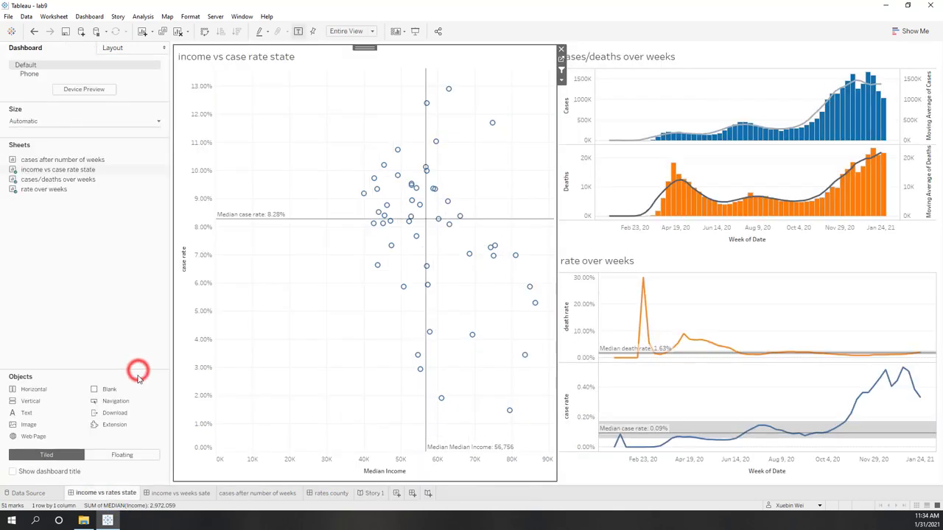
right_click(243, 495)
left_click(261, 369)
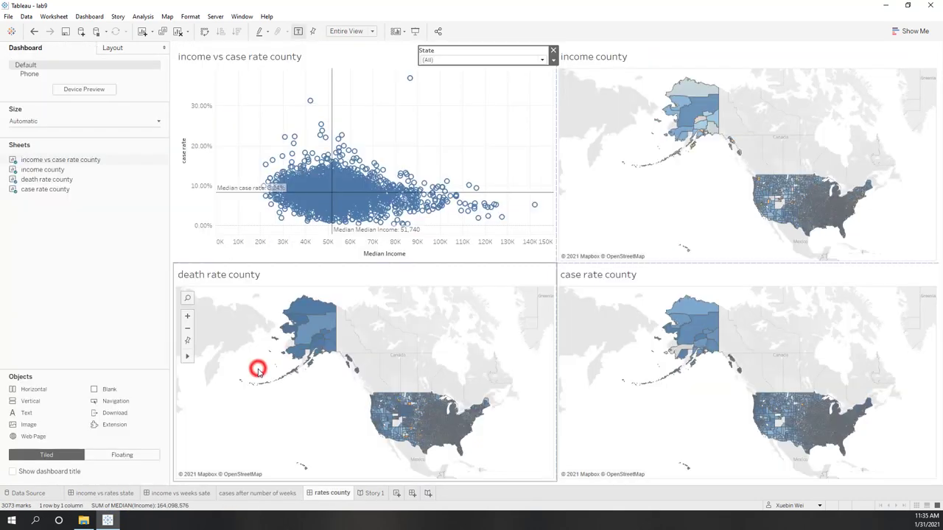
Hide the income vs rates state, income vs weeks sate and rates county dashboards, leaving only Story 1.
left_click(108, 493)
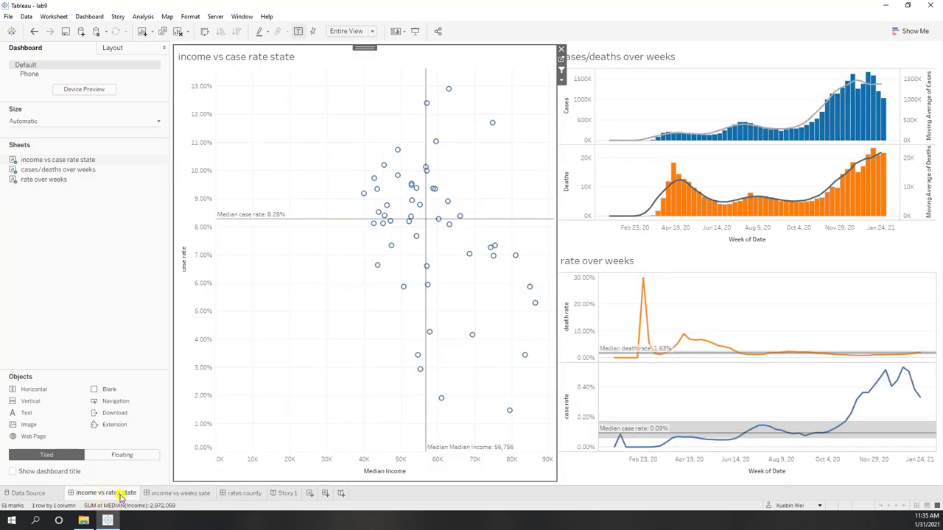
right_click(129, 499)
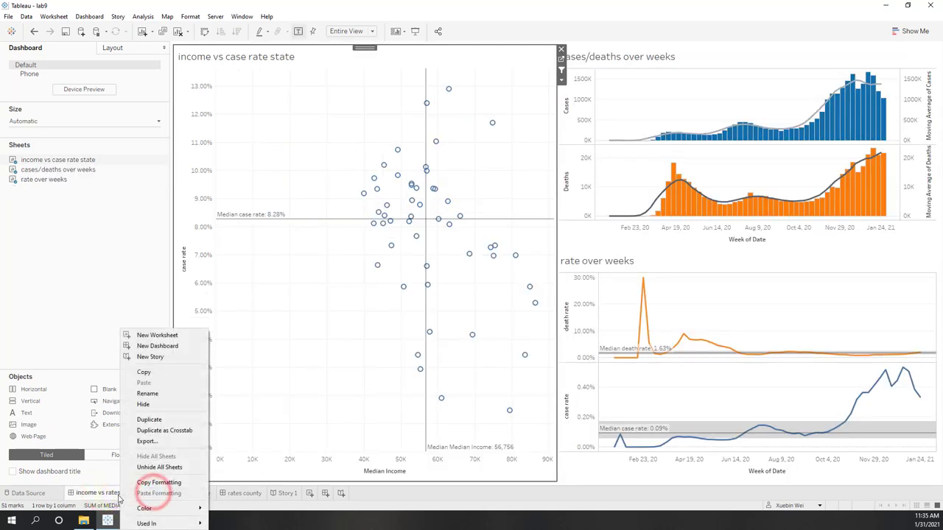
left_click(148, 420)
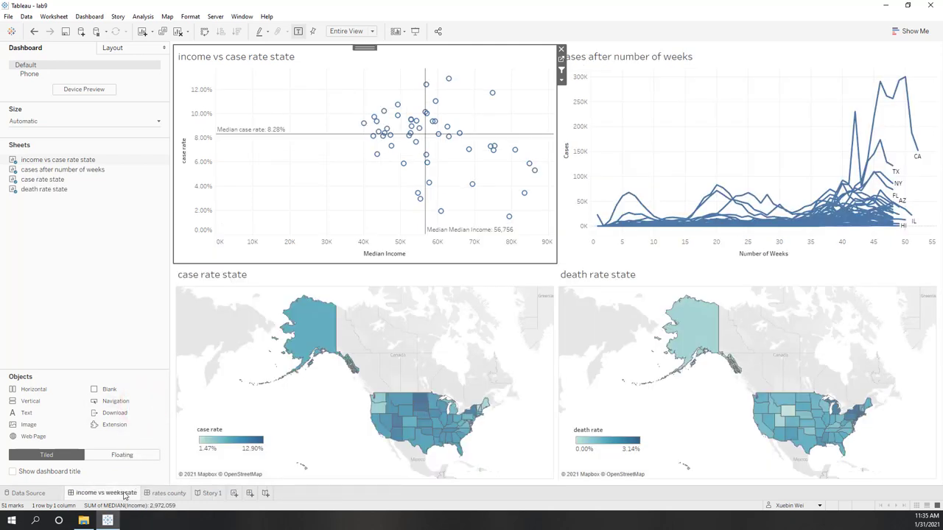
right_click(129, 489)
left_click(147, 403)
right_click(103, 498)
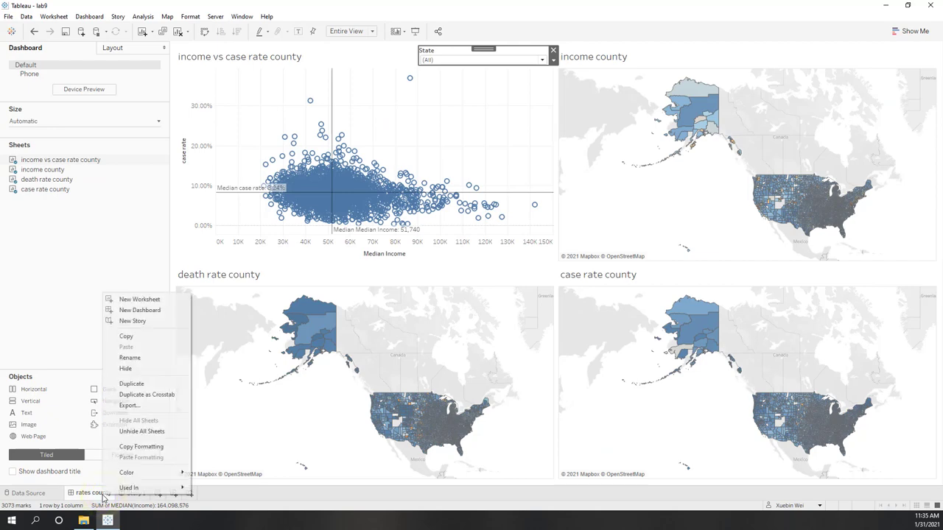
left_click(131, 370)
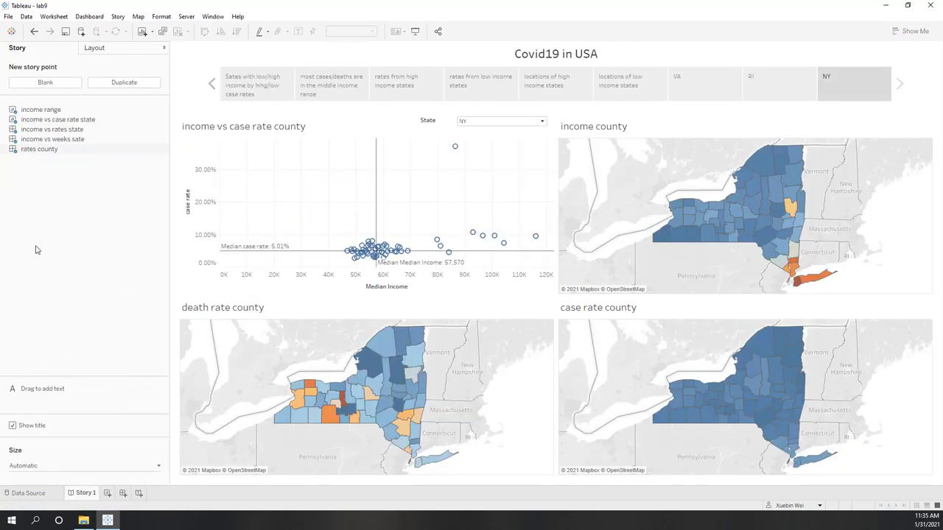
Check that the story points from the income and case rate scatter plot through the low income state locations still display.
left_click(261, 86)
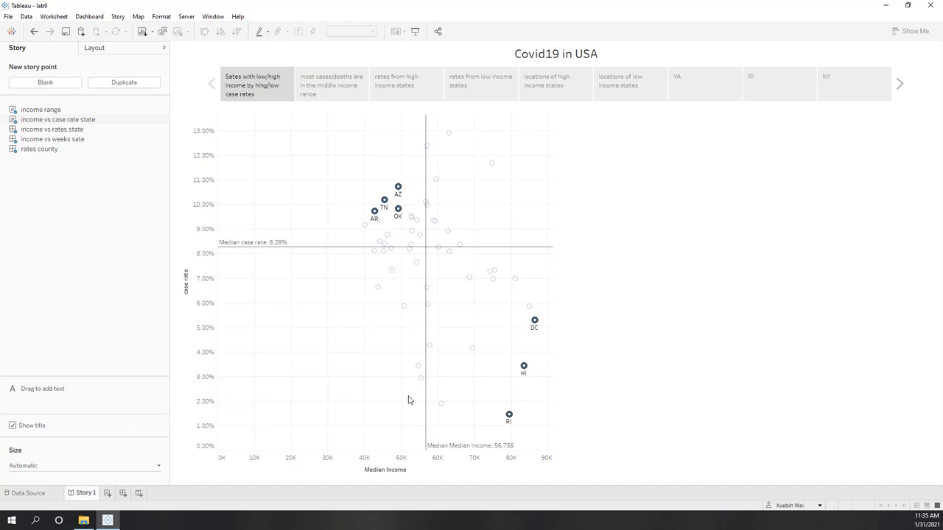
left_click(358, 93)
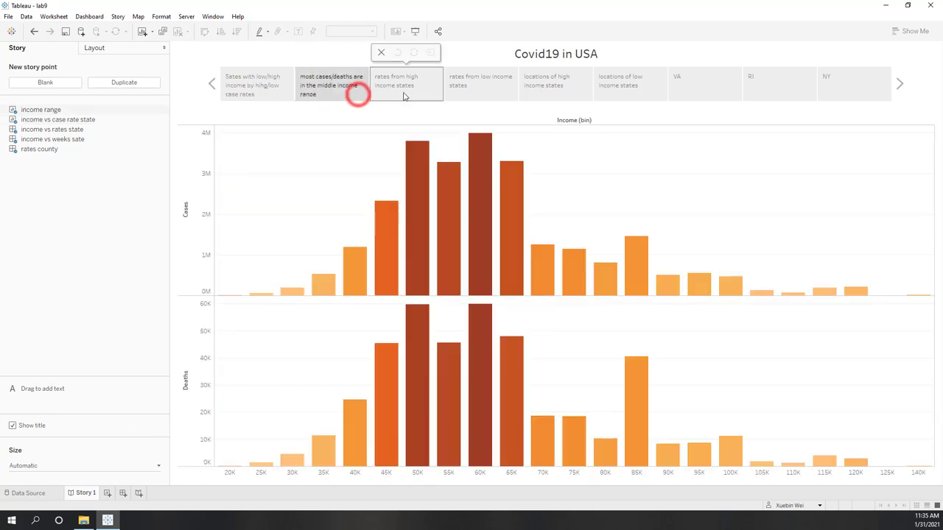
left_click(404, 90)
left_click(482, 94)
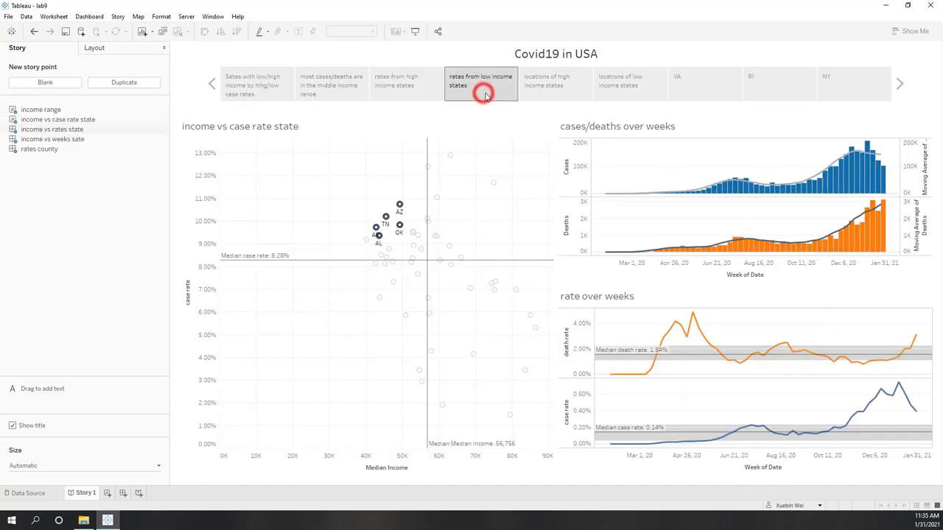
left_click(539, 91)
left_click(627, 93)
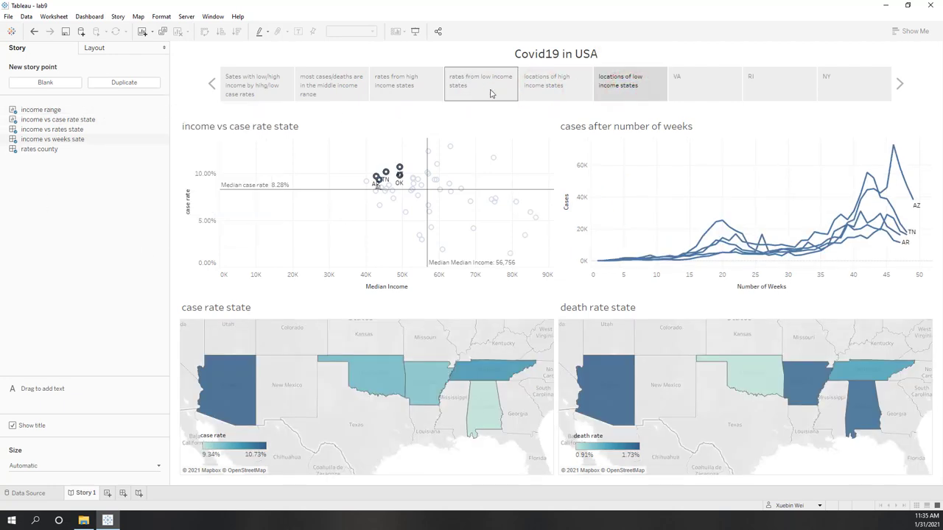
left_click(562, 90)
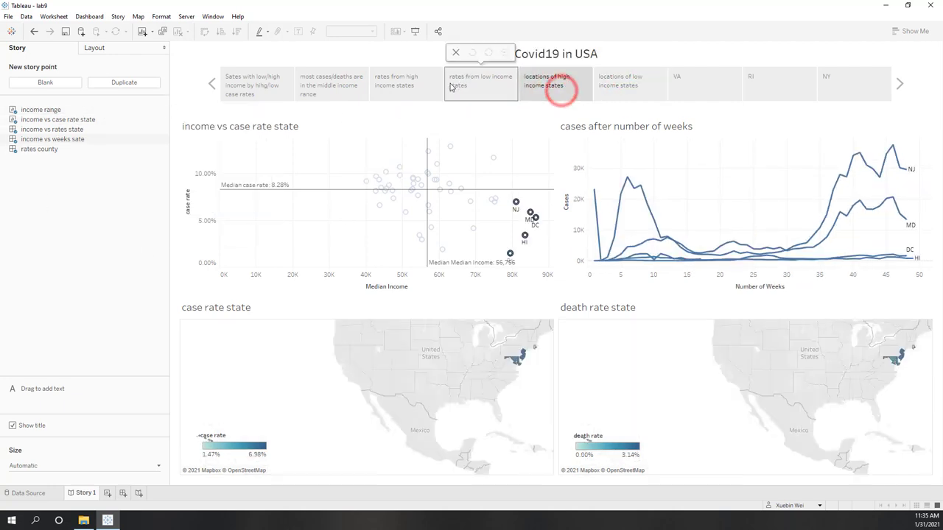
left_click(405, 89)
left_click(338, 91)
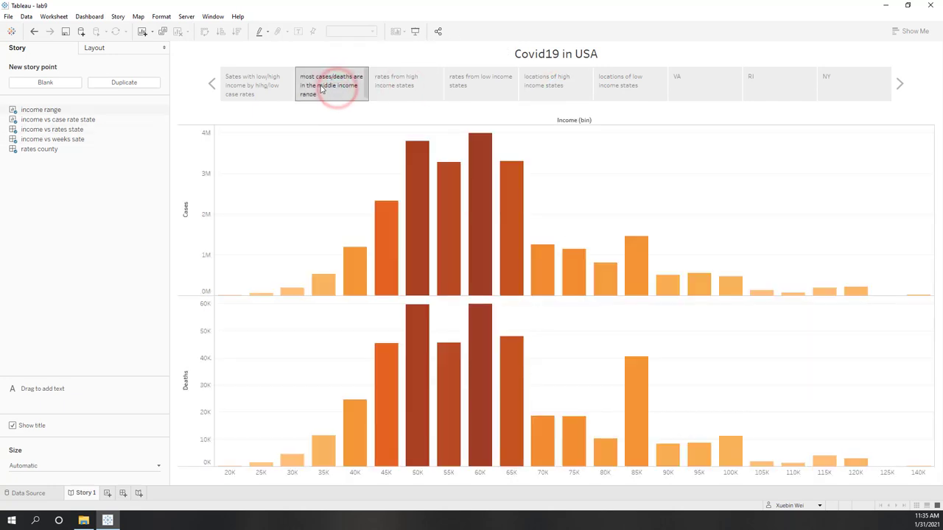
Save the workbook and open its publishing settings for Tableau Online.
mouse_move(160, 112)
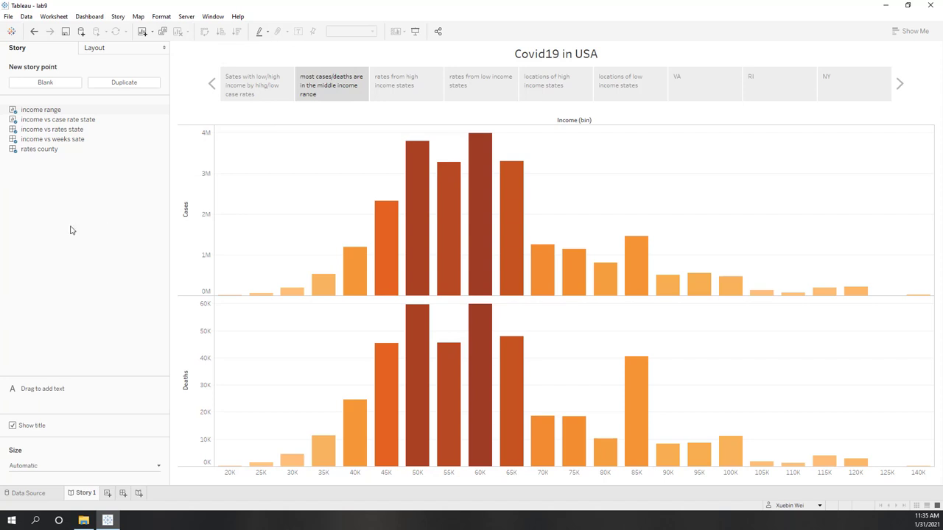
left_click(64, 33)
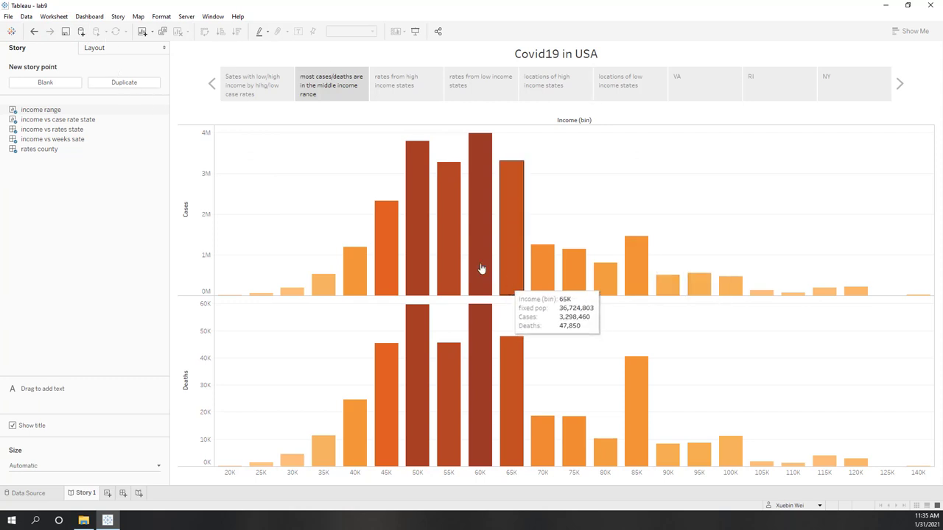
left_click(187, 16)
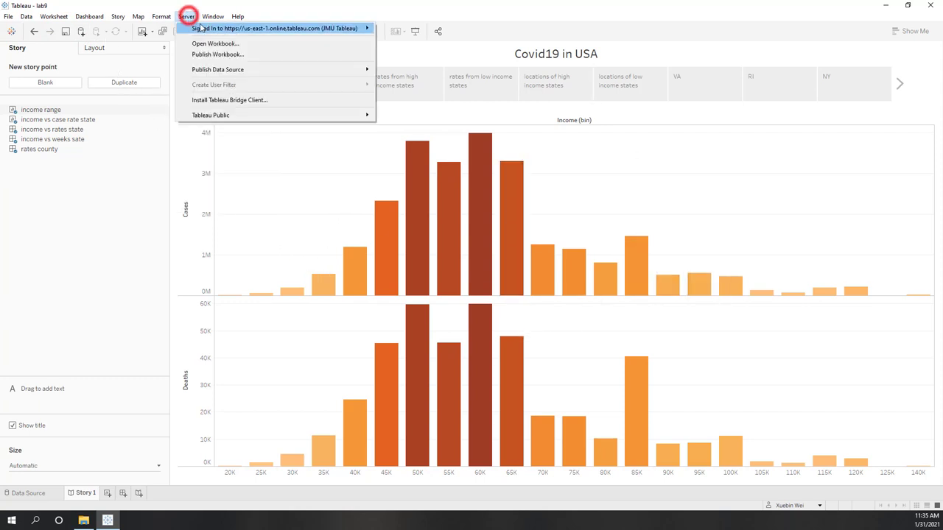
mouse_move(200, 28)
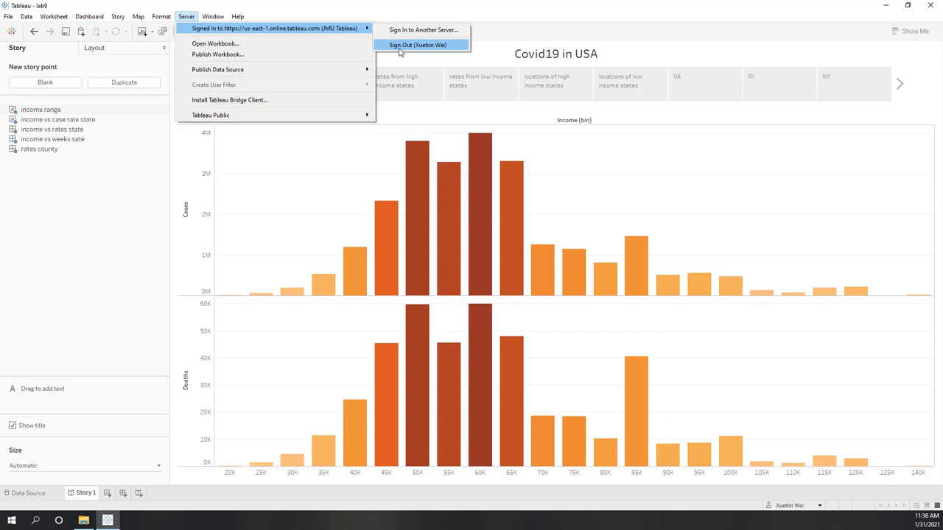
left_click(261, 53)
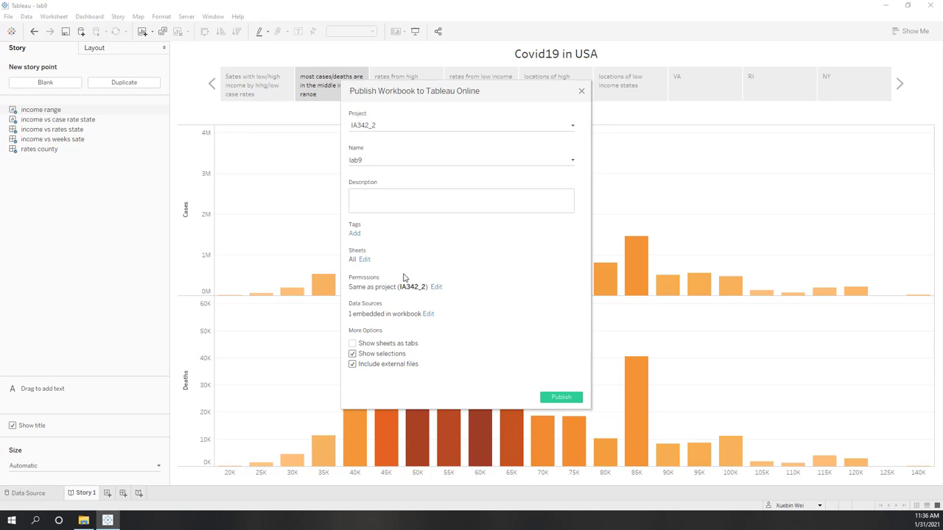
Set the publishing project to IA342_1 and prefix the workbook name lab9 with the author's full name and an underscore.
left_click(391, 127)
left_click(394, 135)
left_click(390, 157)
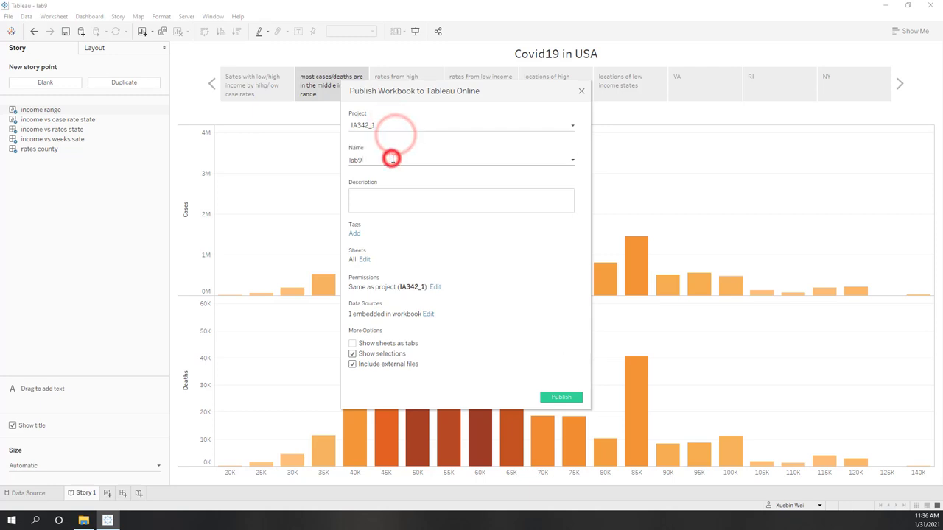
type("Xuebin_Wei_")
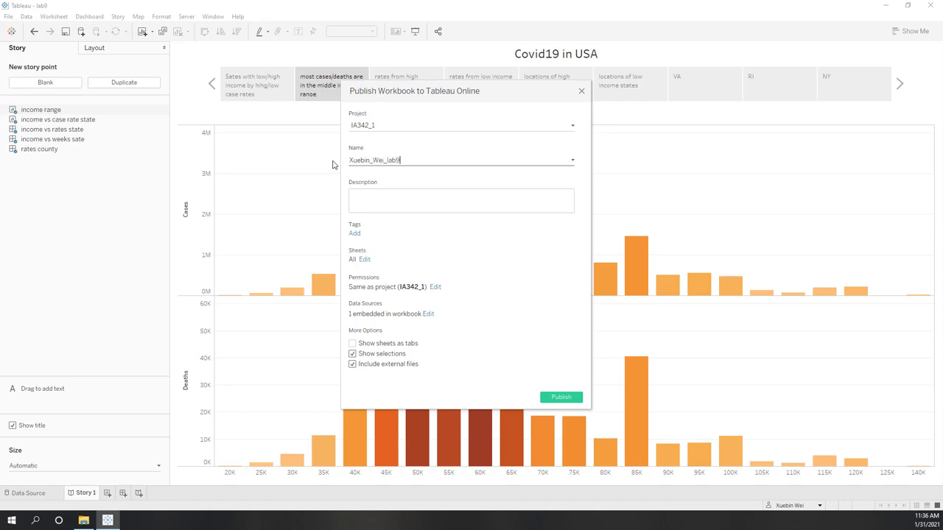
Publish the workbook to Tableau Online with its external data included and dismiss the completion notice.
left_click(561, 398)
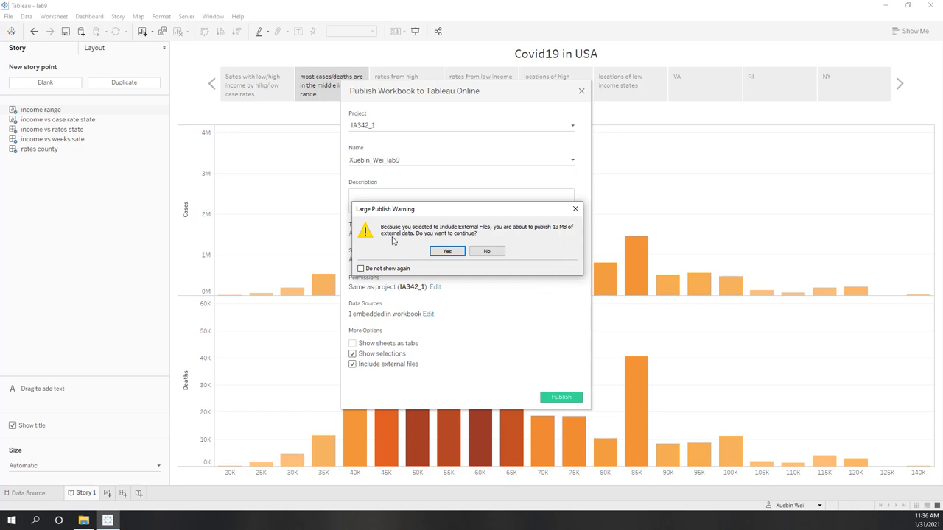
left_click(443, 253)
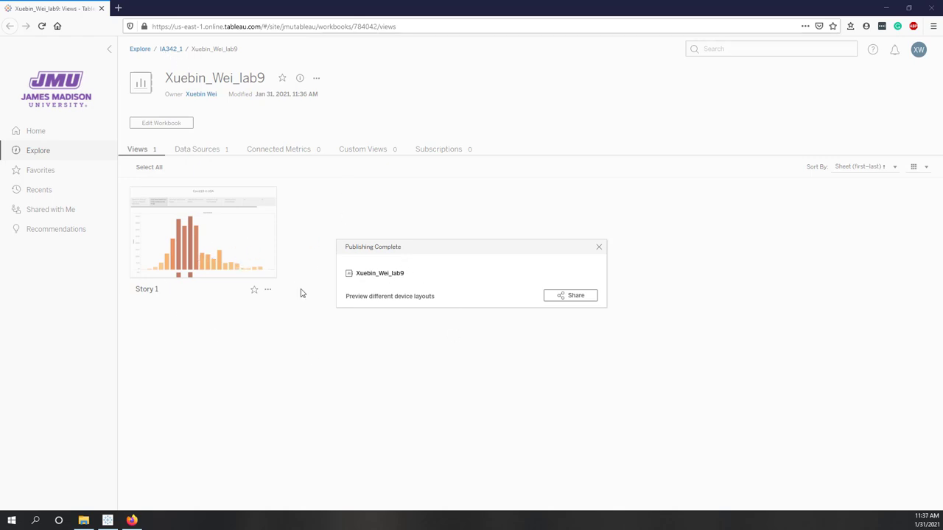
left_click(599, 247)
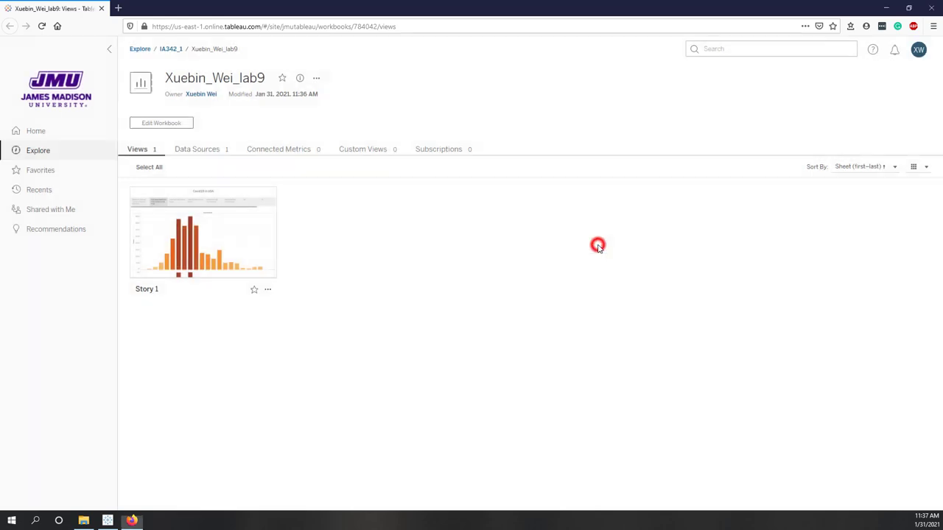
Open the published Story 1 online and check its story points from the low/high income scatter plot through the locations of low income states.
left_click(194, 253)
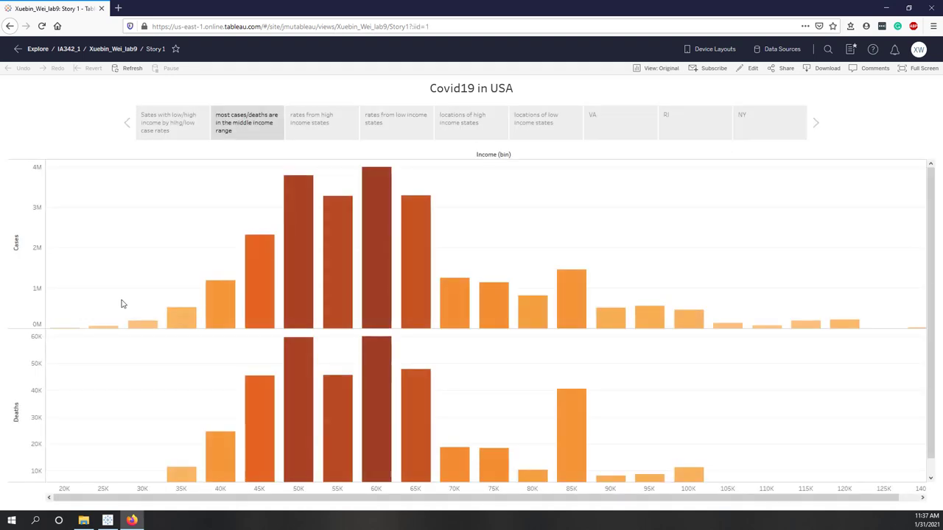
left_click(165, 126)
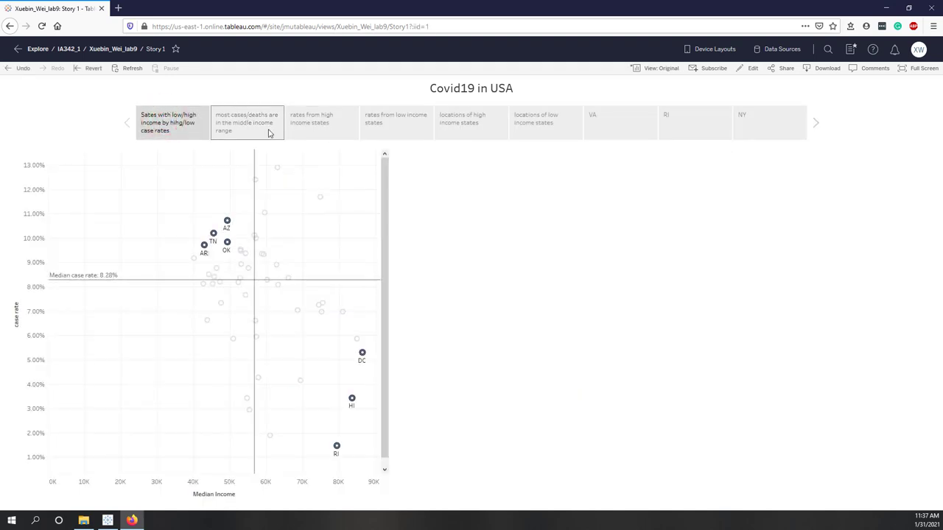
left_click(268, 130)
left_click(326, 126)
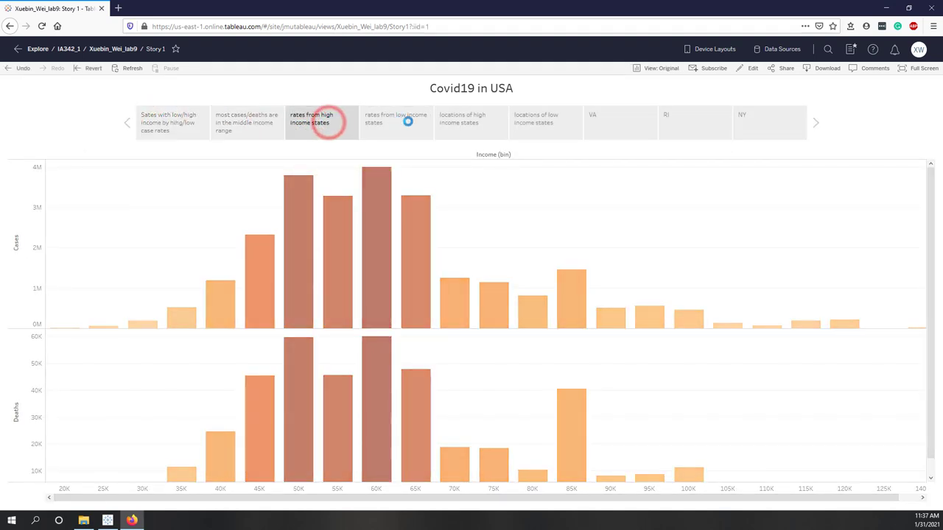
left_click(407, 122)
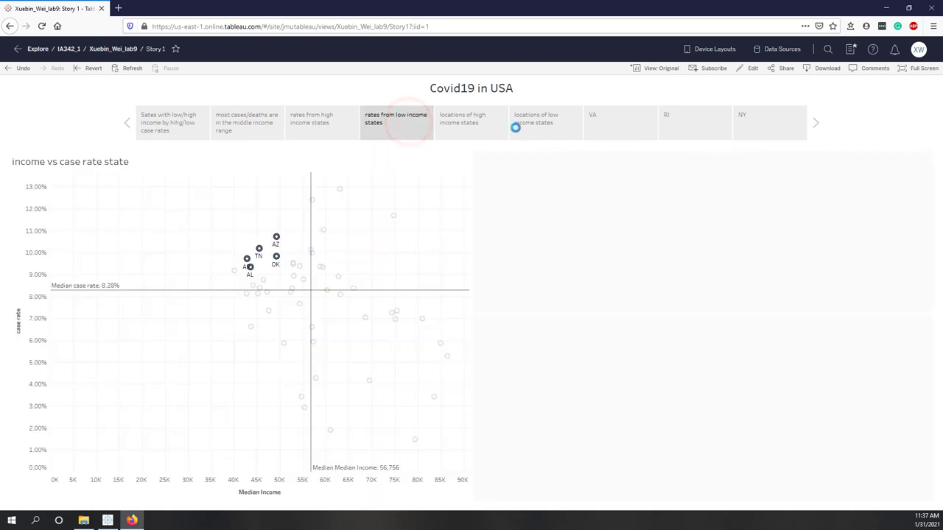
left_click(472, 129)
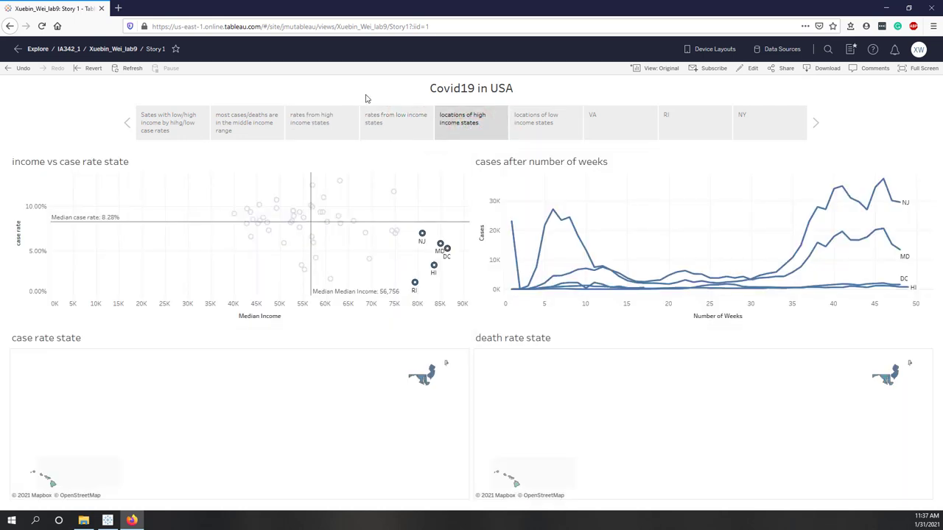
left_click(553, 129)
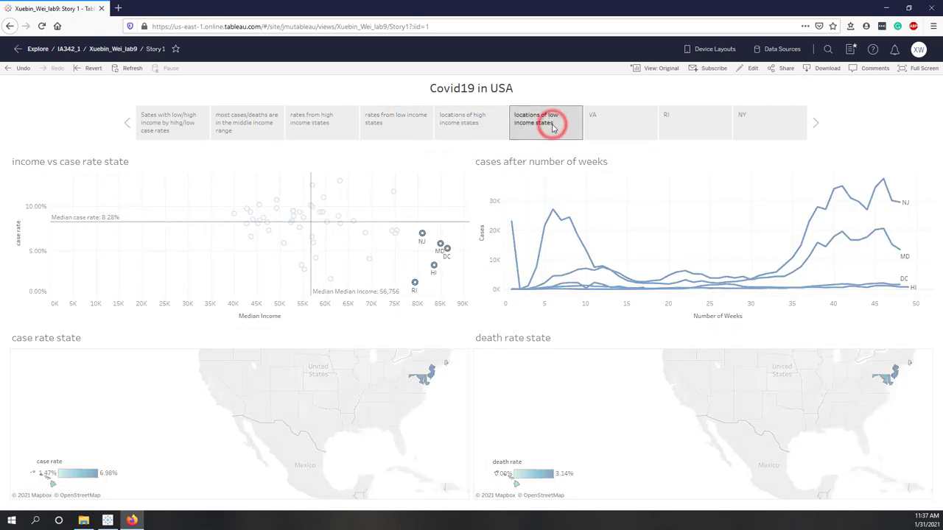